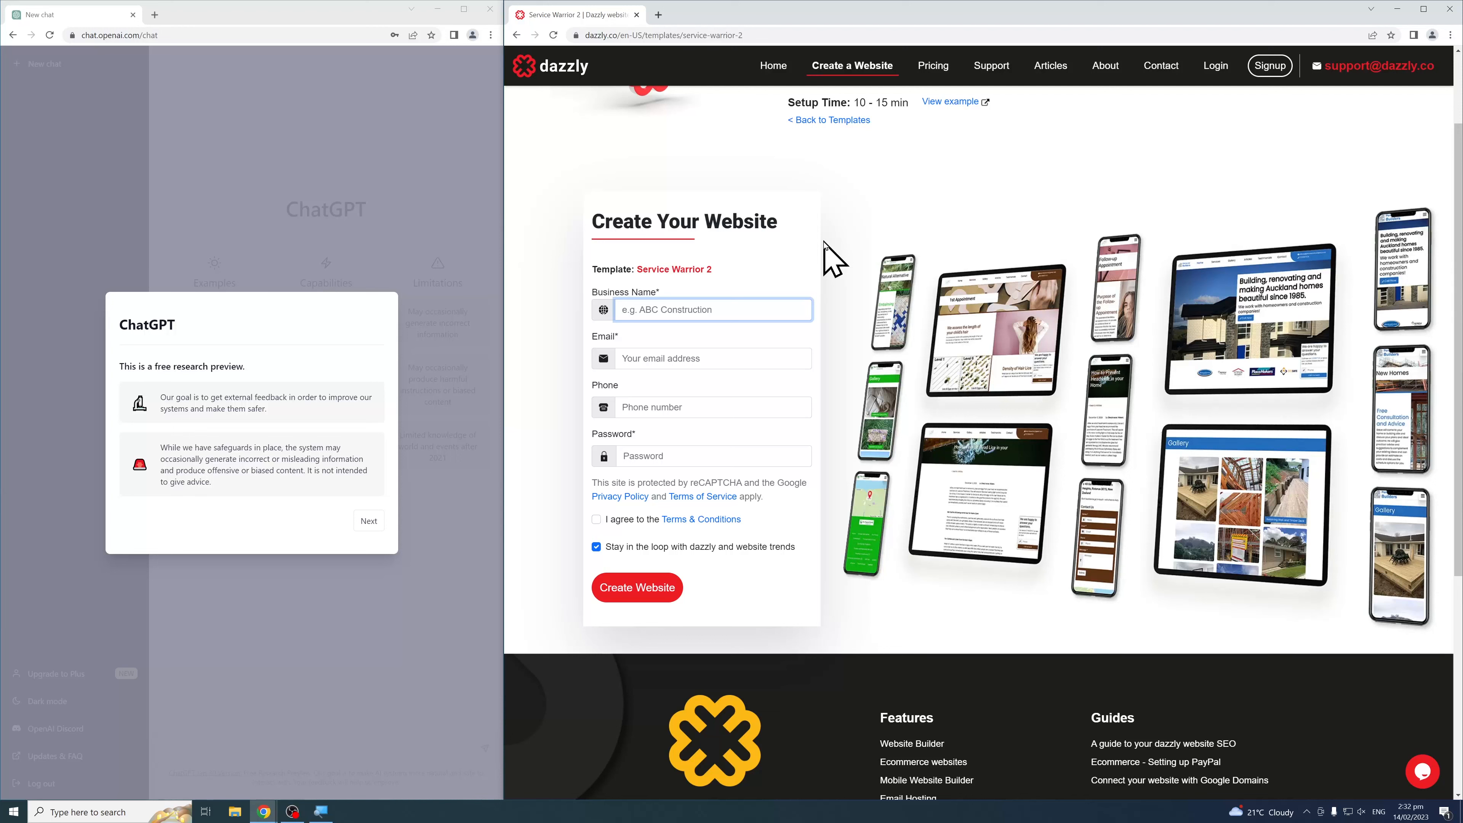
Sign up for the 'Sarahs Nutrition' website with an e-mail, a password and accepted terms
text(Sarahs Nutrition)
key(Tab)
text(s)
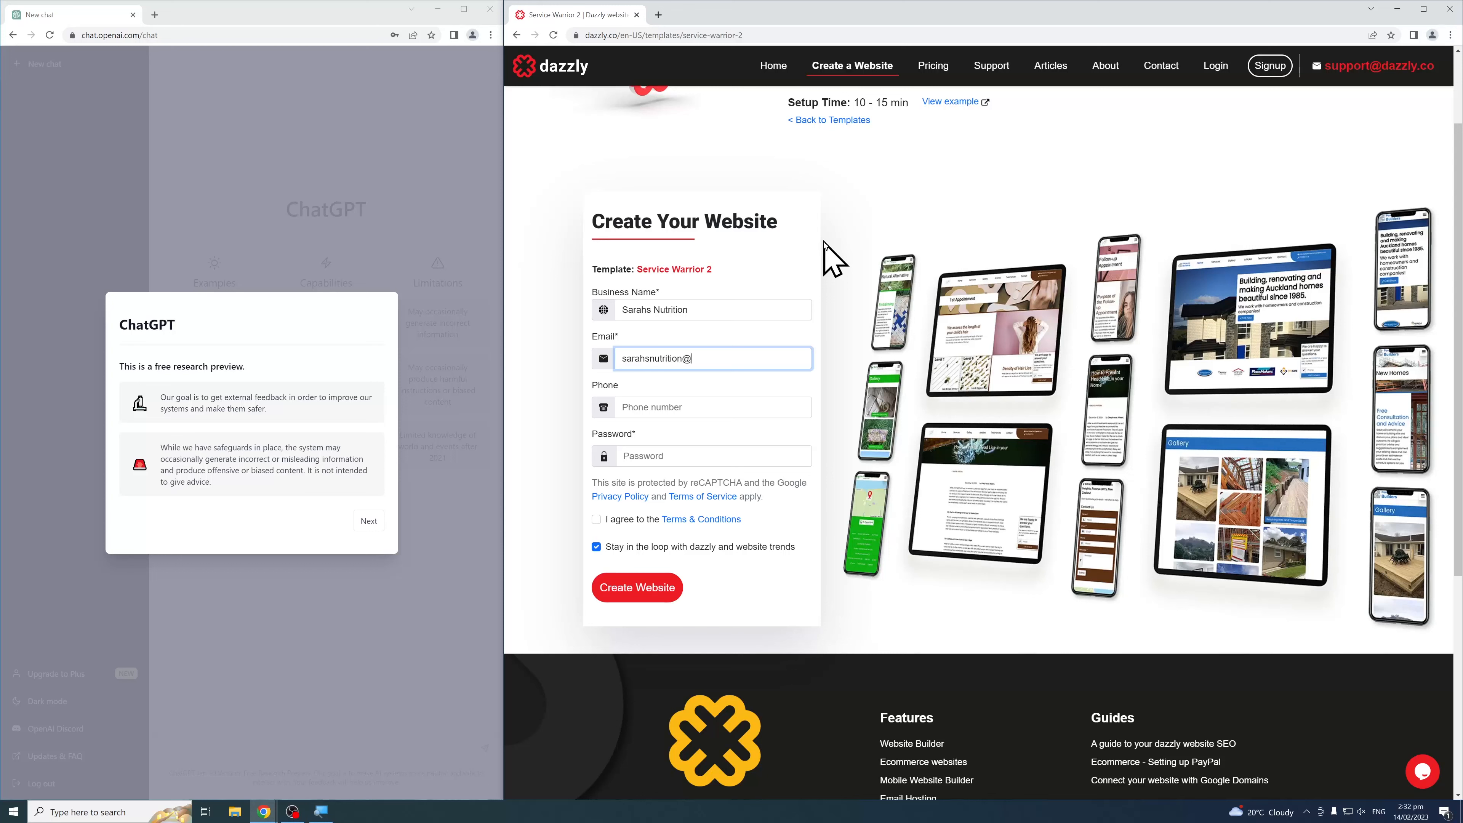
key(Tab)
key(Tab)
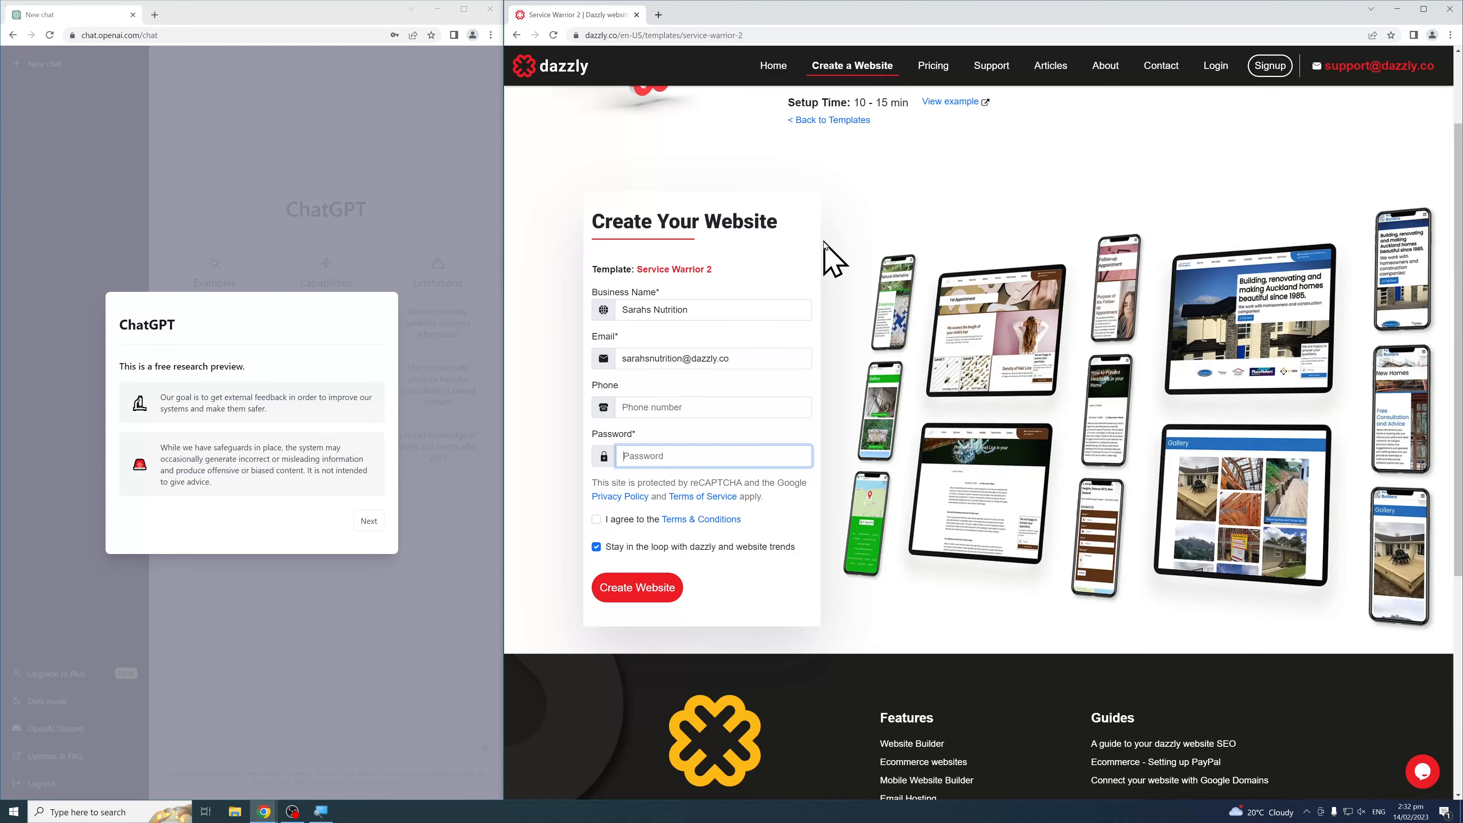
text(••••••••)
click(620, 520)
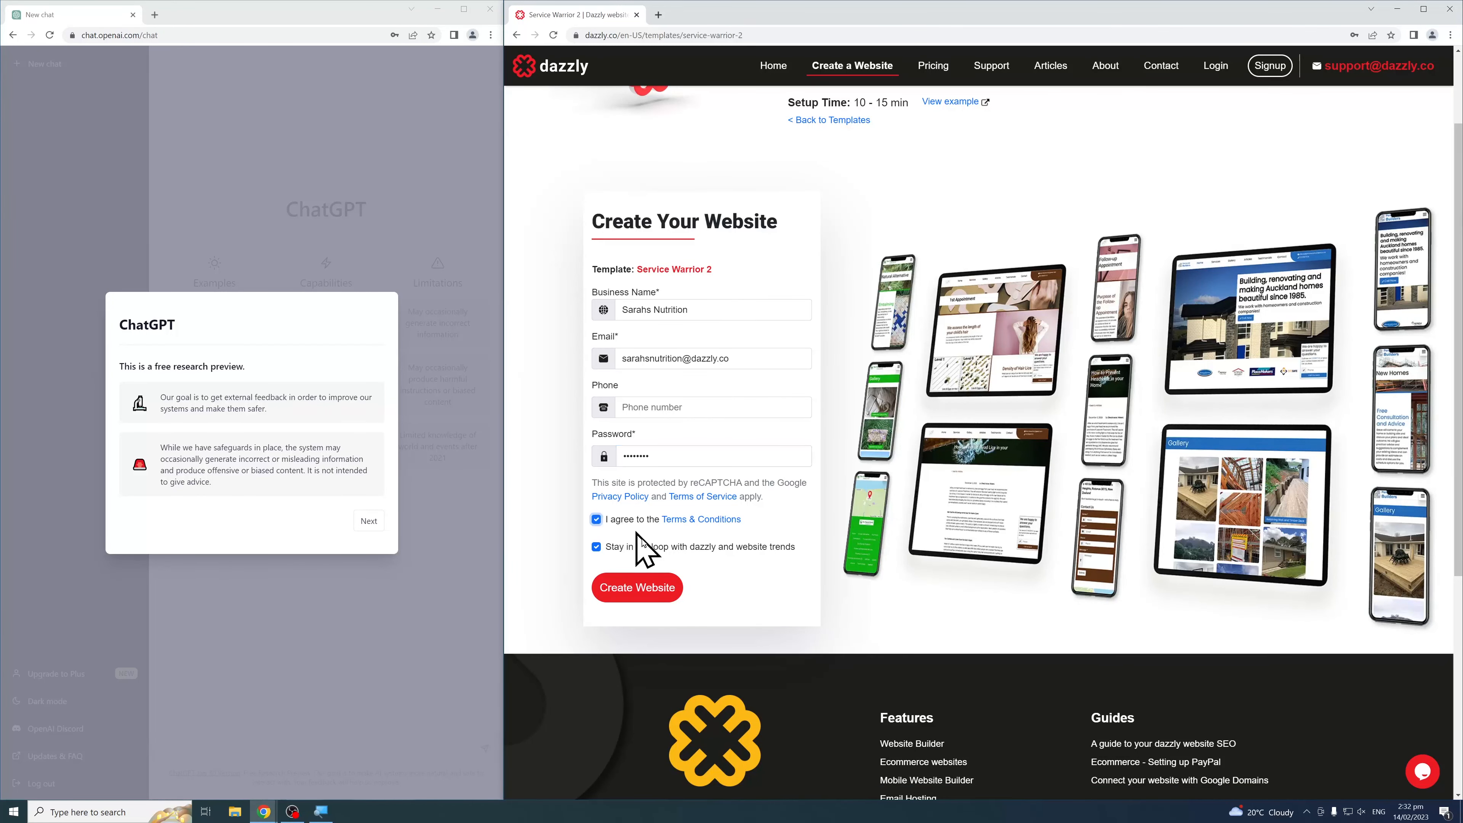
click(664, 593)
click(275, 533)
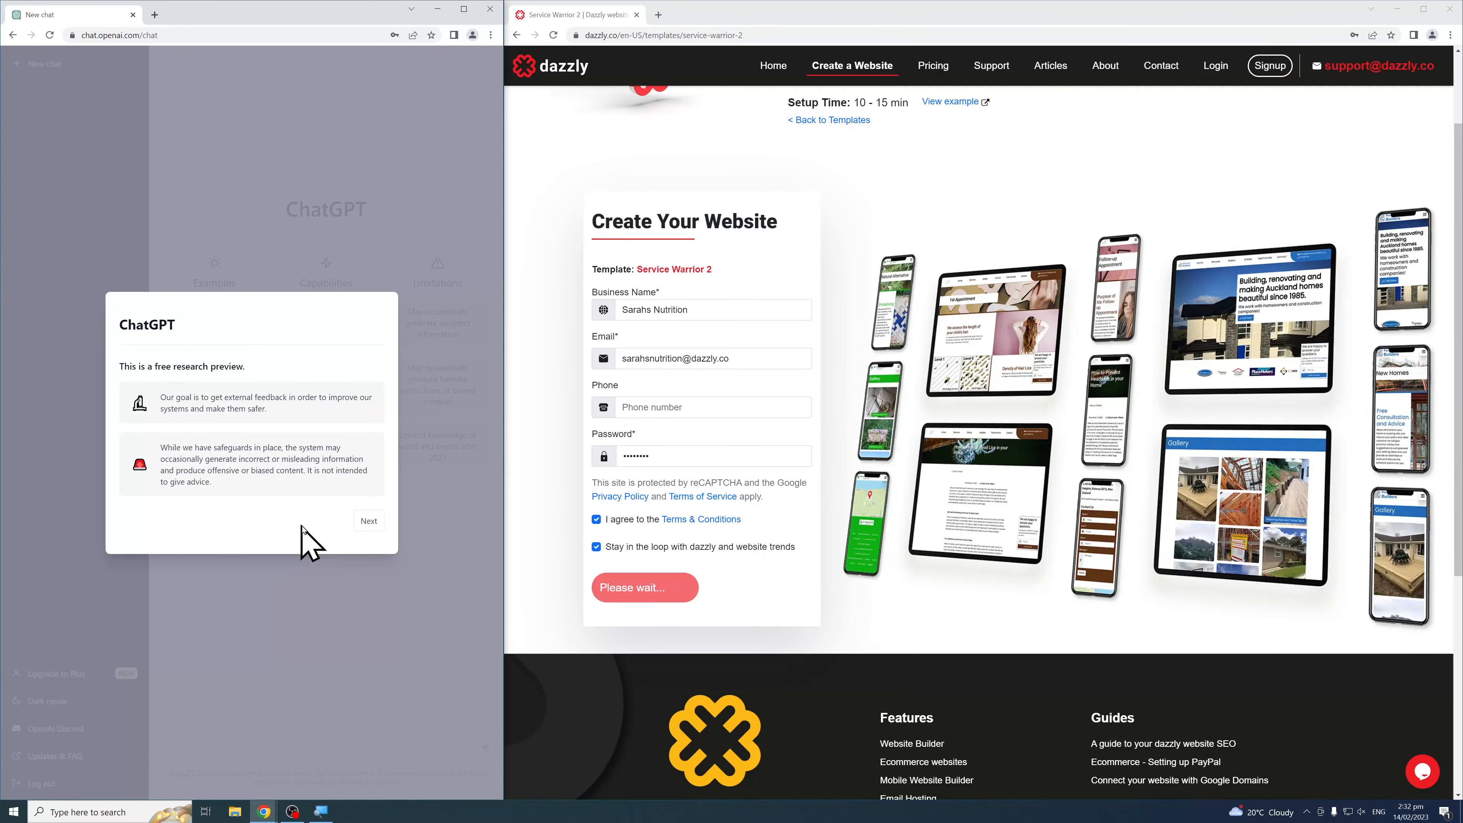
Dismiss ChatGPT's research preview and data collection notices, then return to the website builder
click(364, 520)
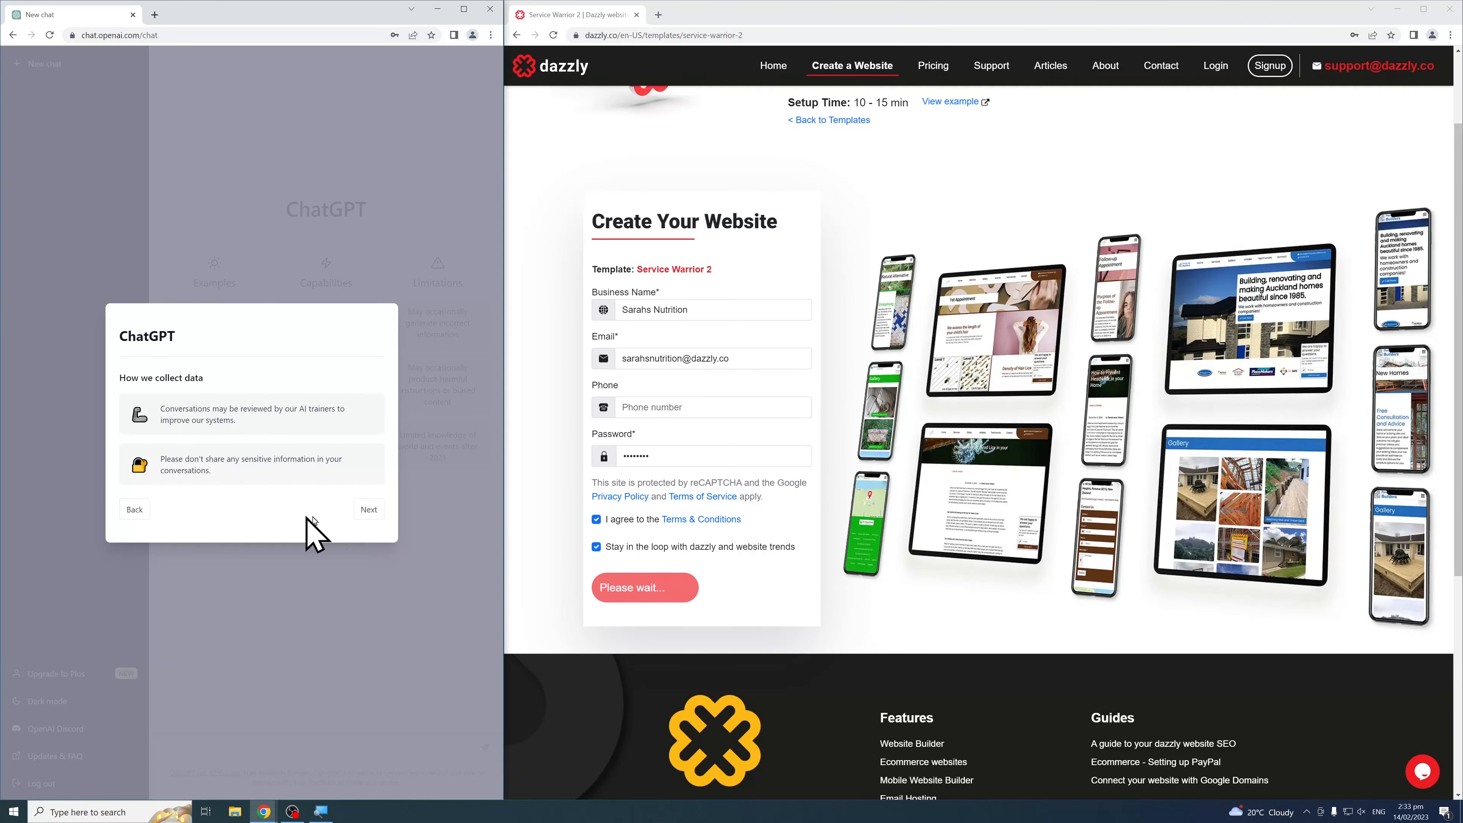
click(369, 510)
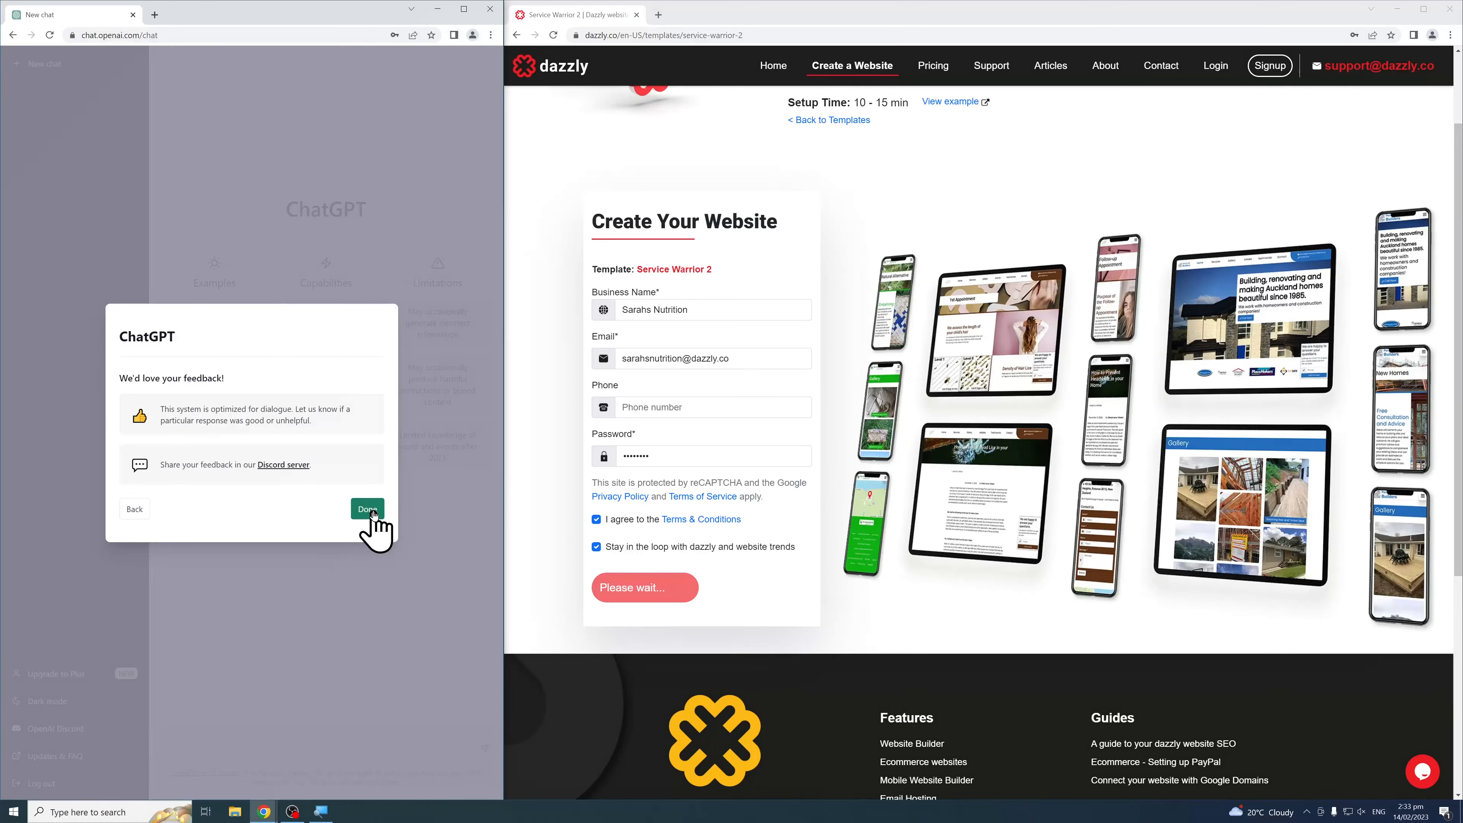
click(369, 511)
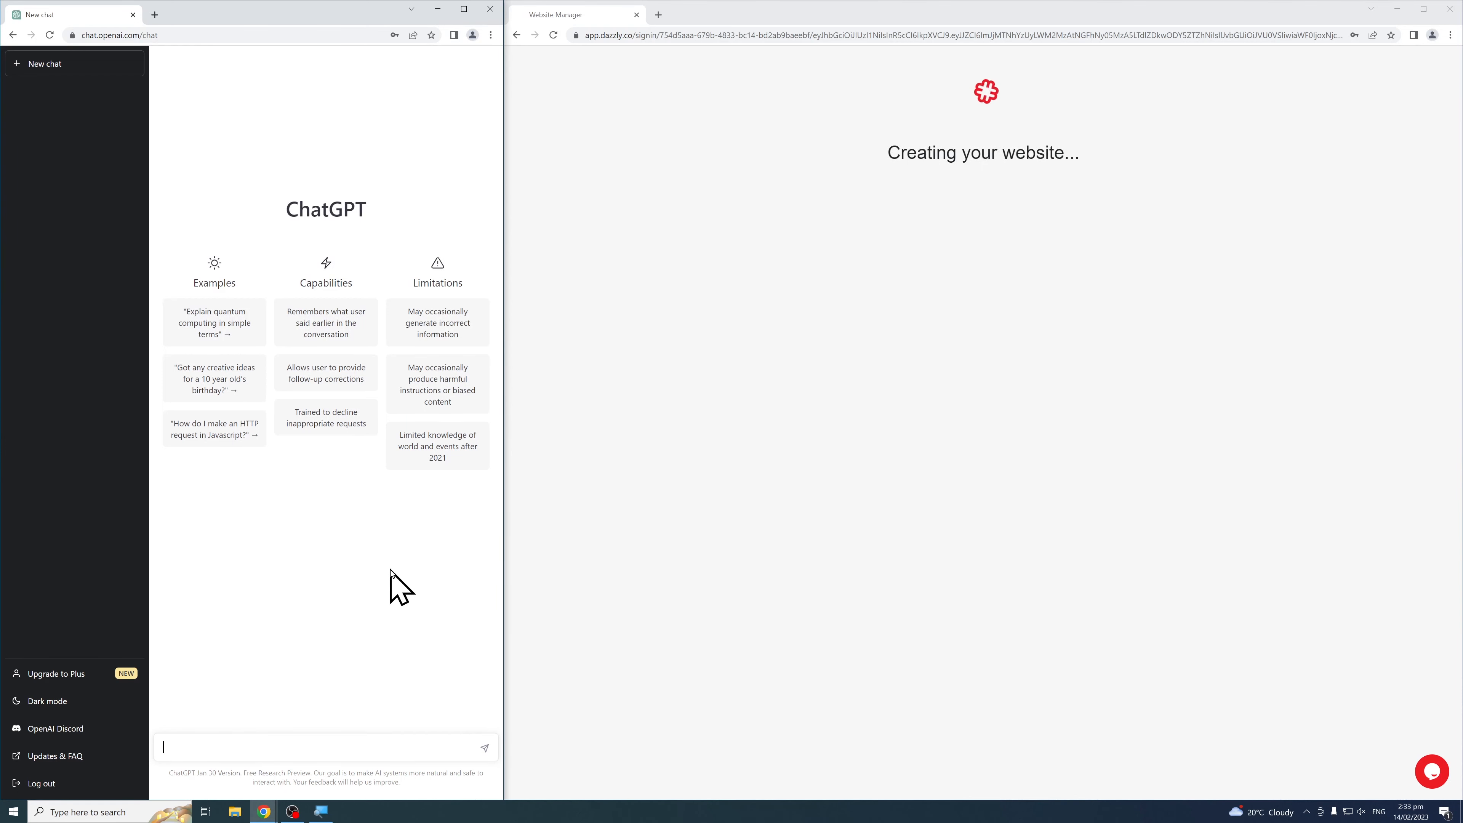
click(880, 21)
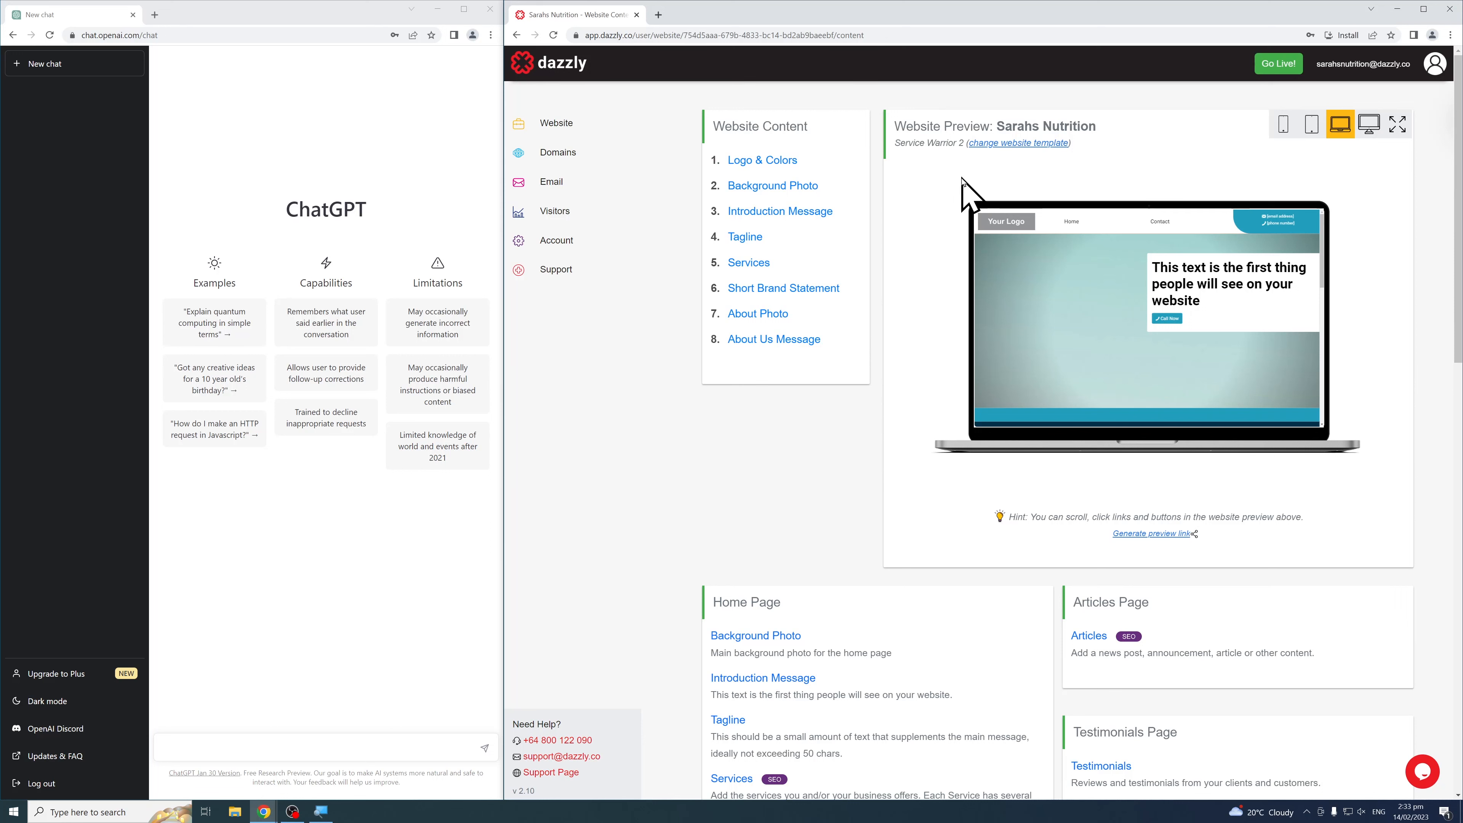
Choose no logo, randomize the colours twice for a green and lime scheme, and save
click(786, 162)
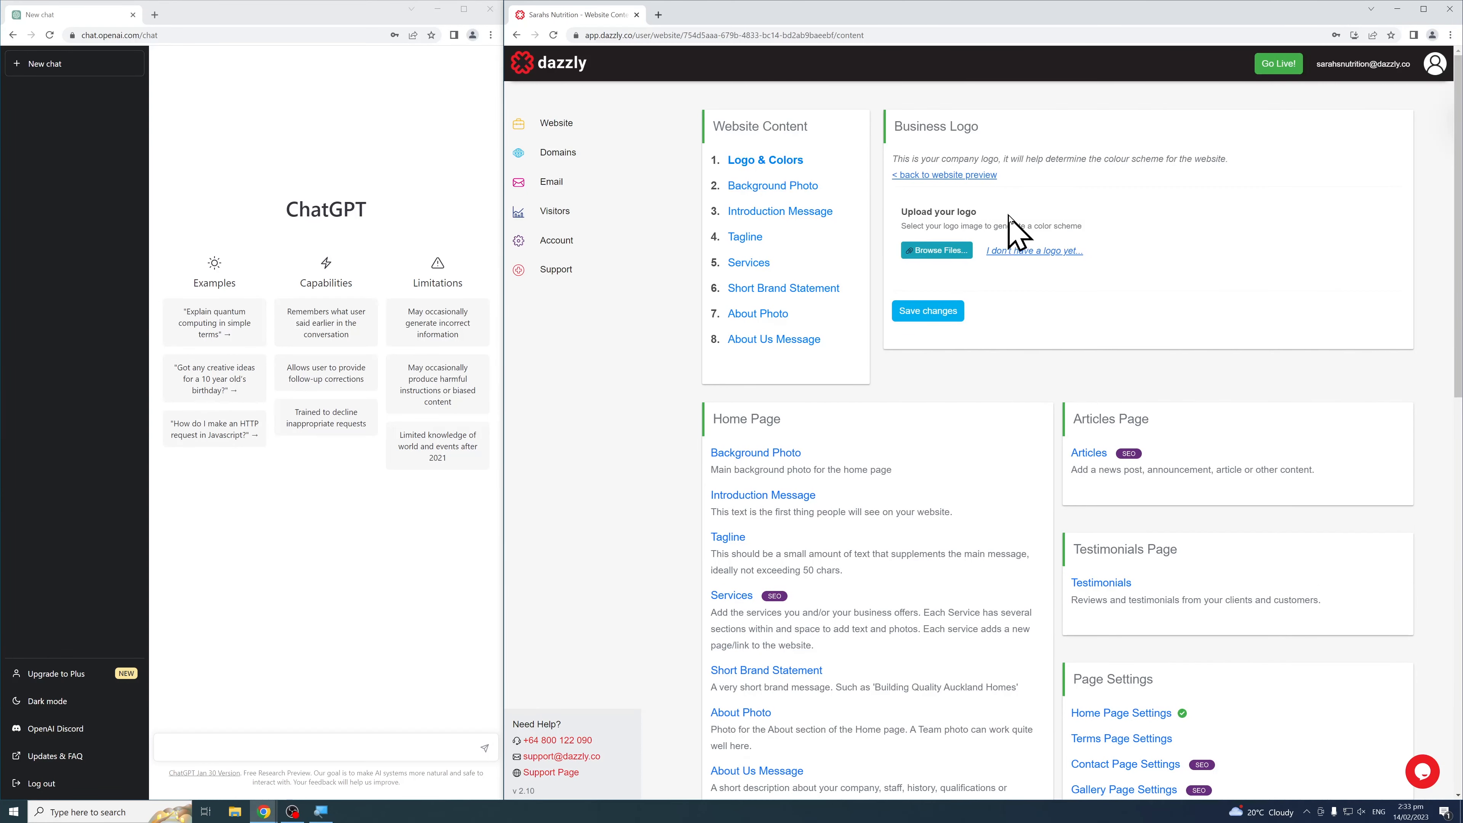
click(1051, 251)
click(977, 279)
click(977, 278)
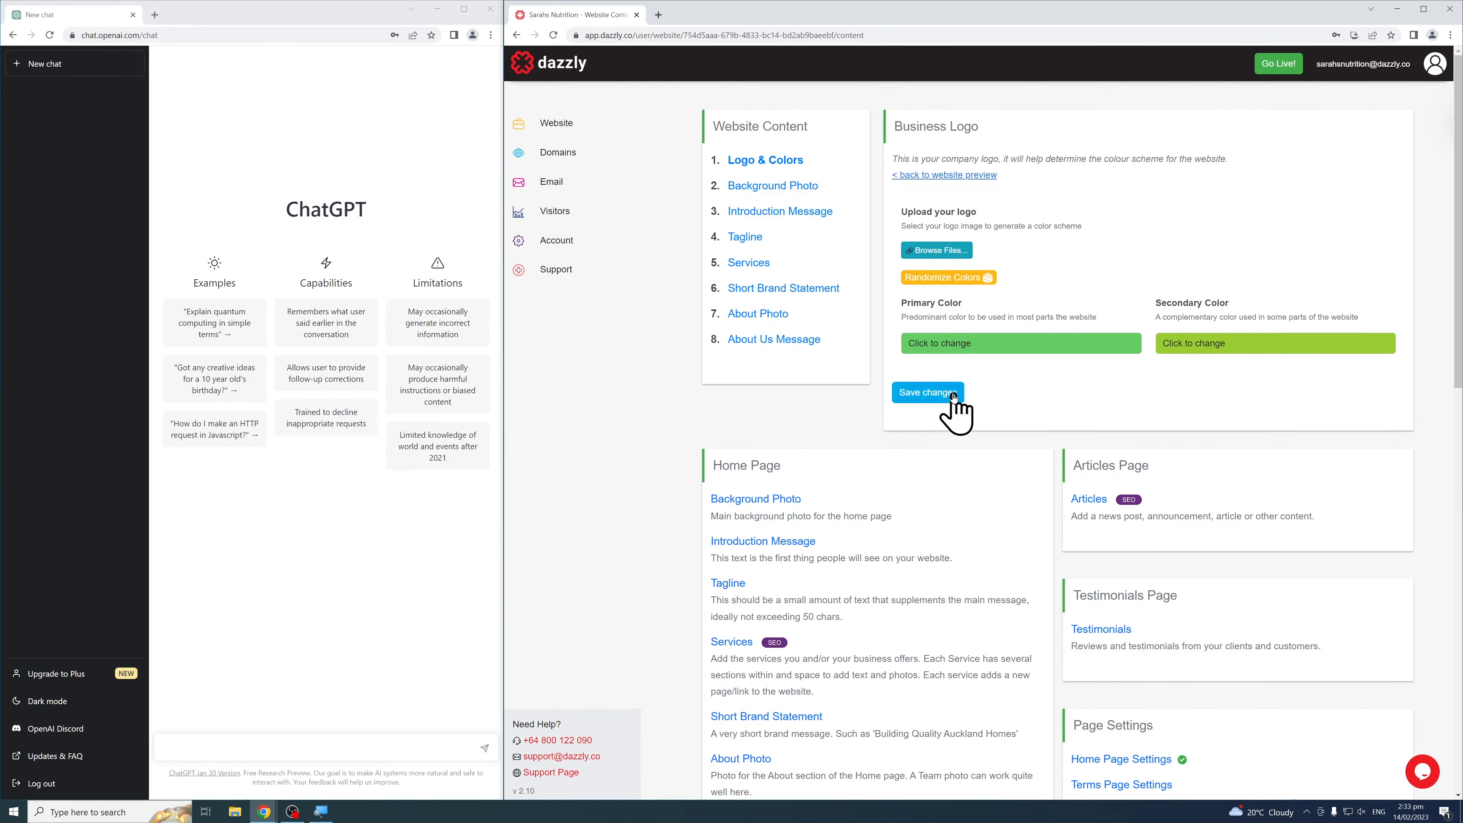
click(943, 398)
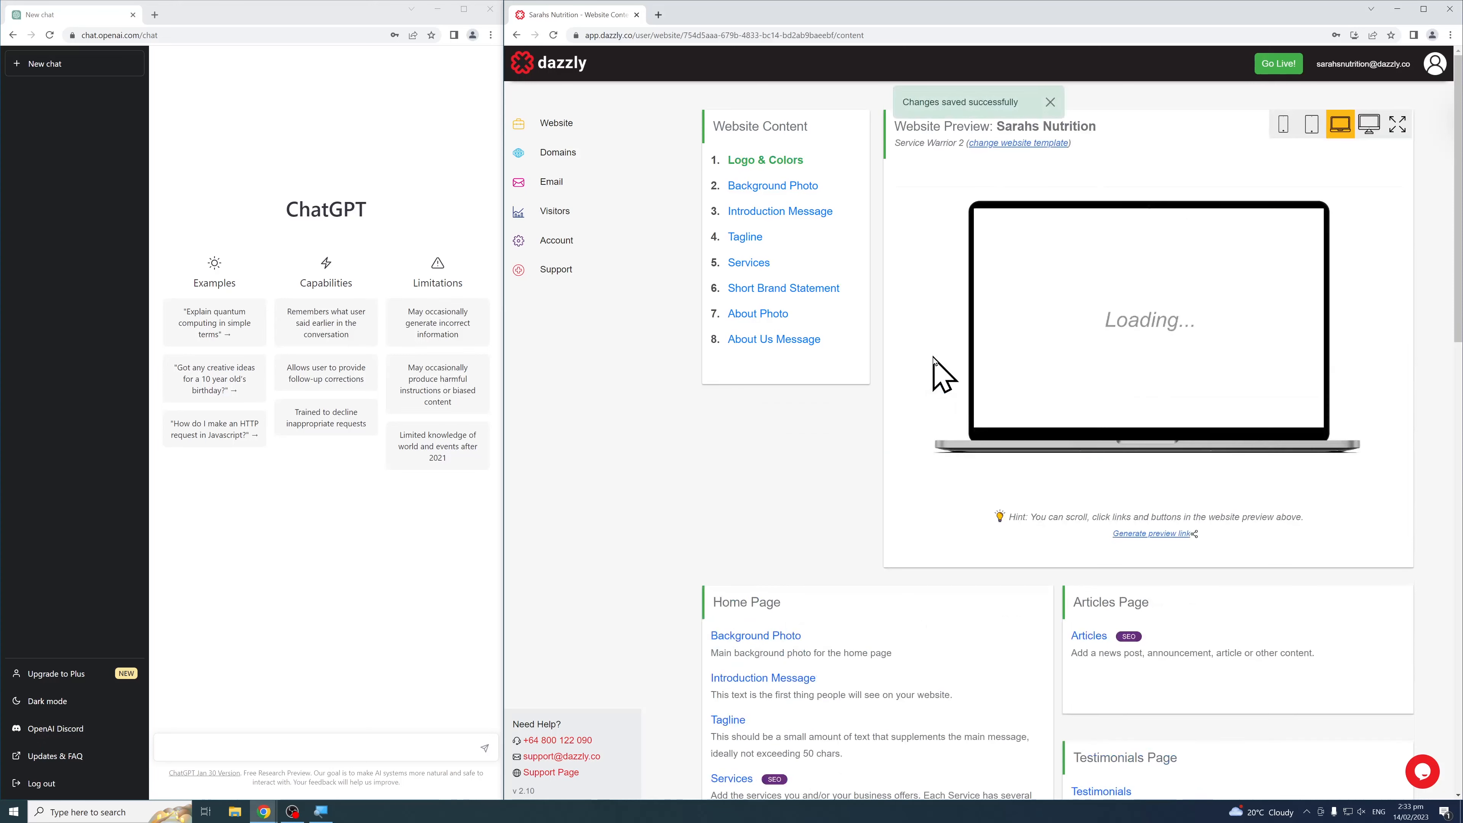
click(1049, 103)
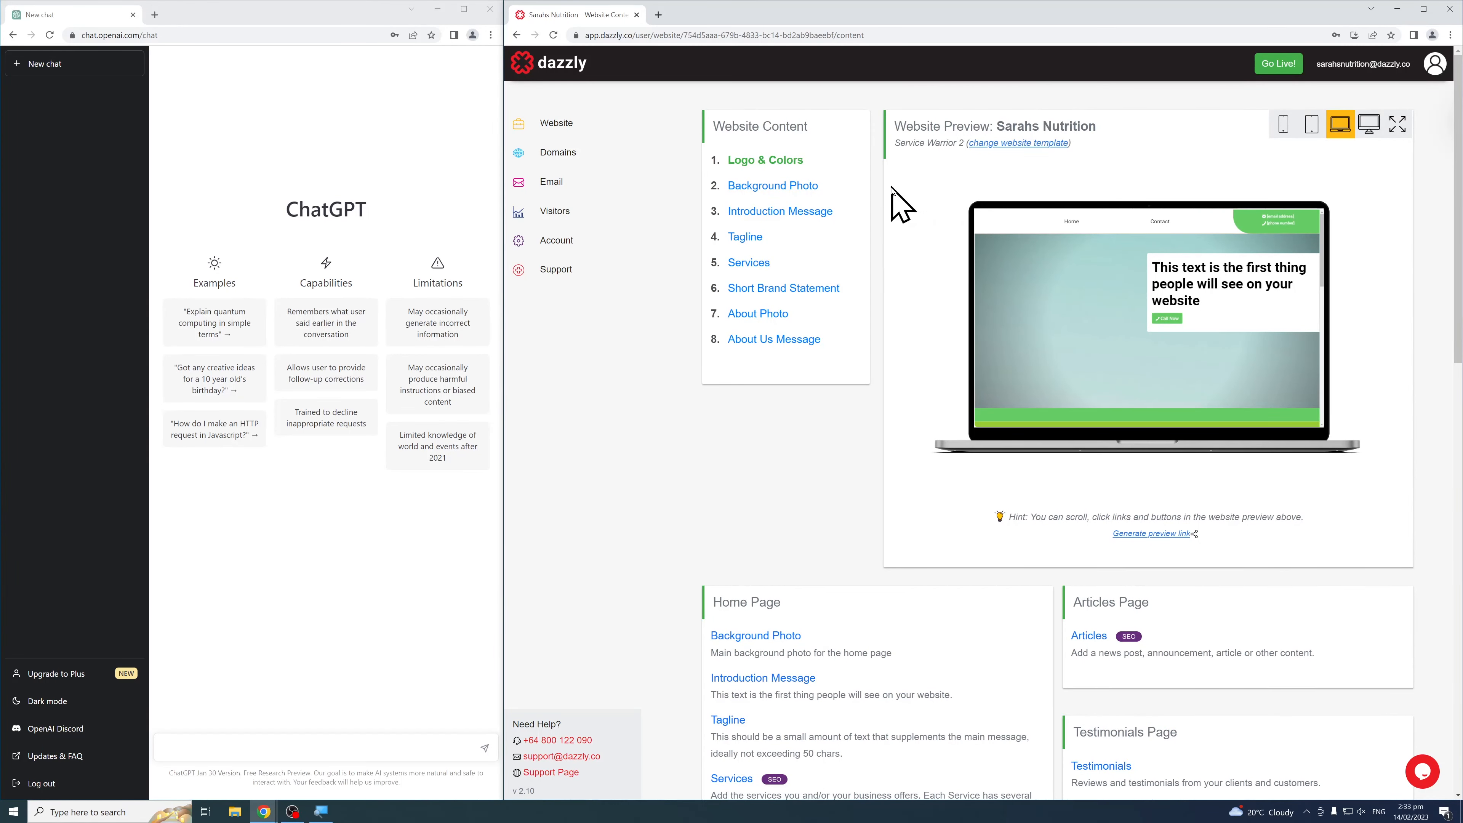
click(811, 187)
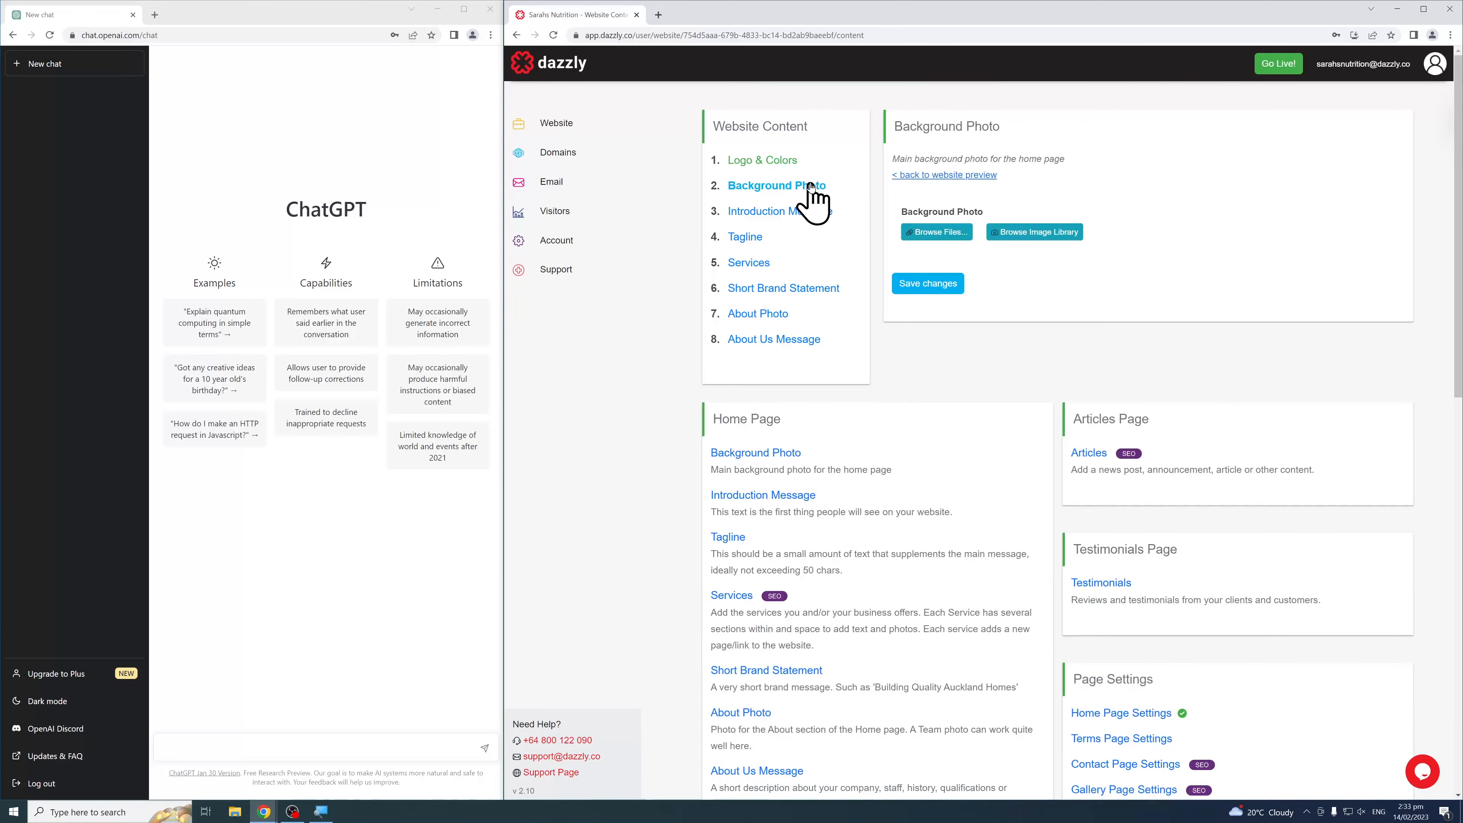
Search Unsplash for 'nature' and save the pine trees and granite cliff photo as background
click(1042, 232)
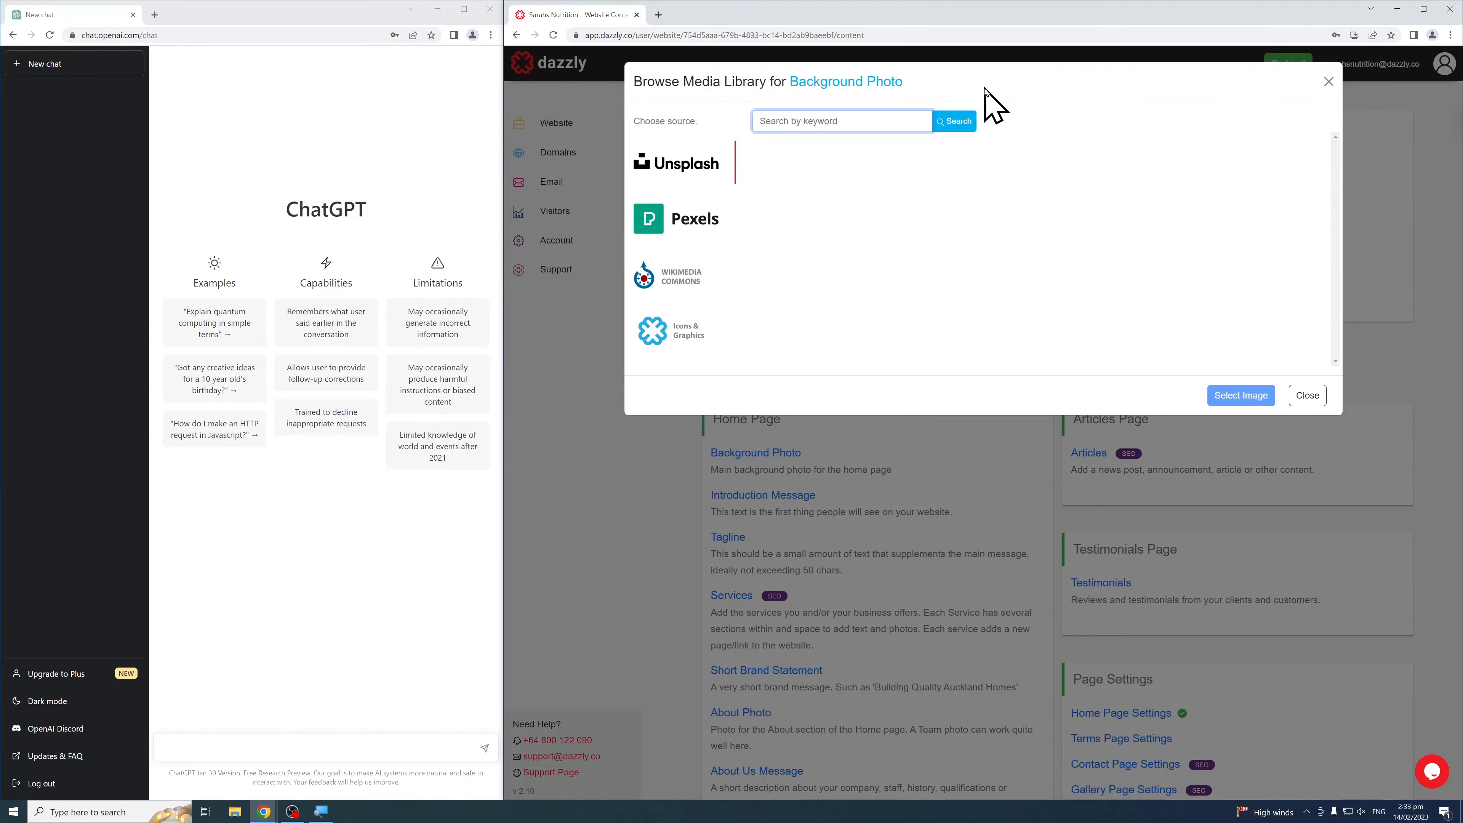
text(nature)
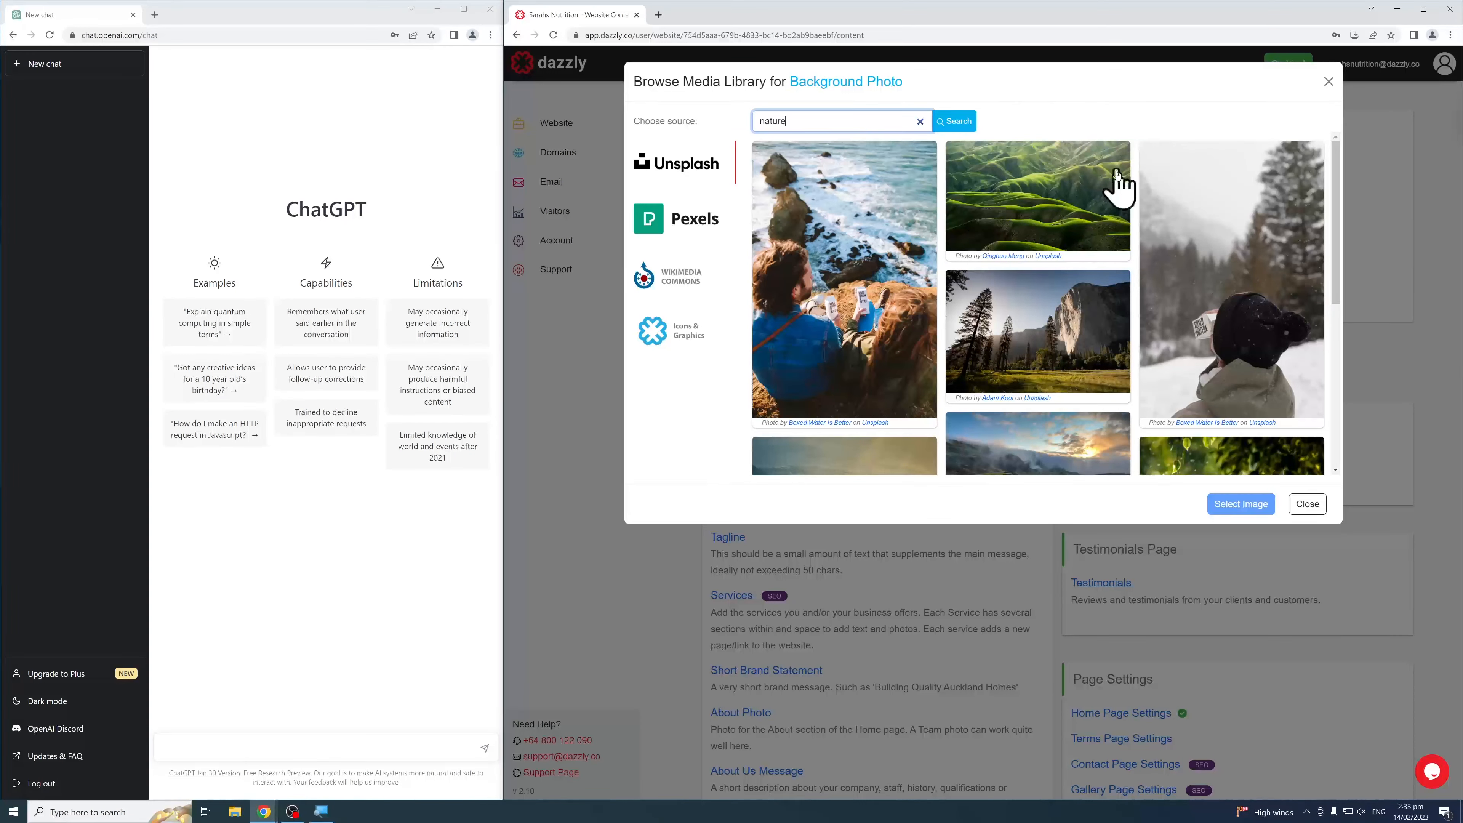
click(1064, 311)
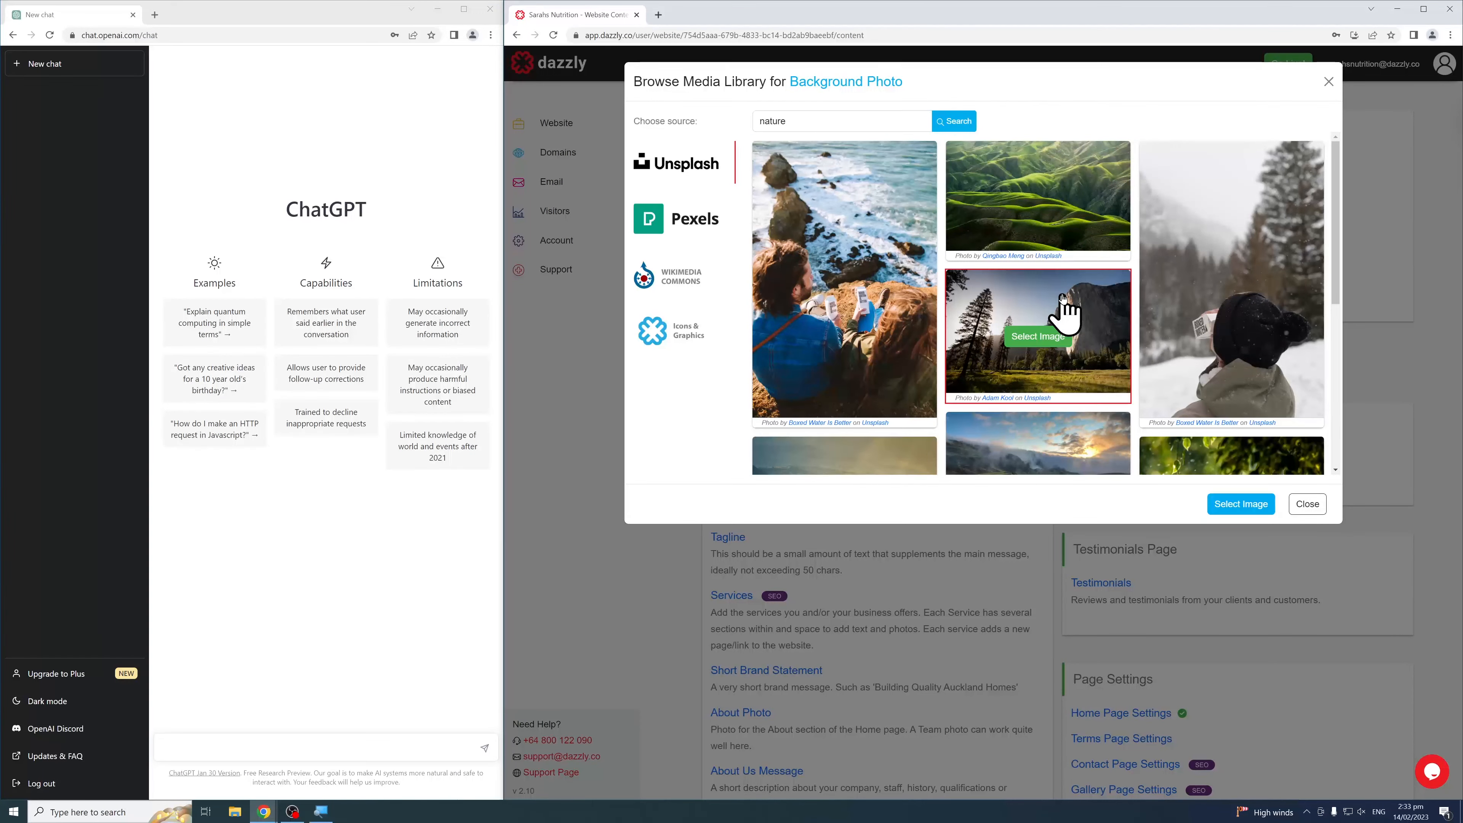
click(1242, 505)
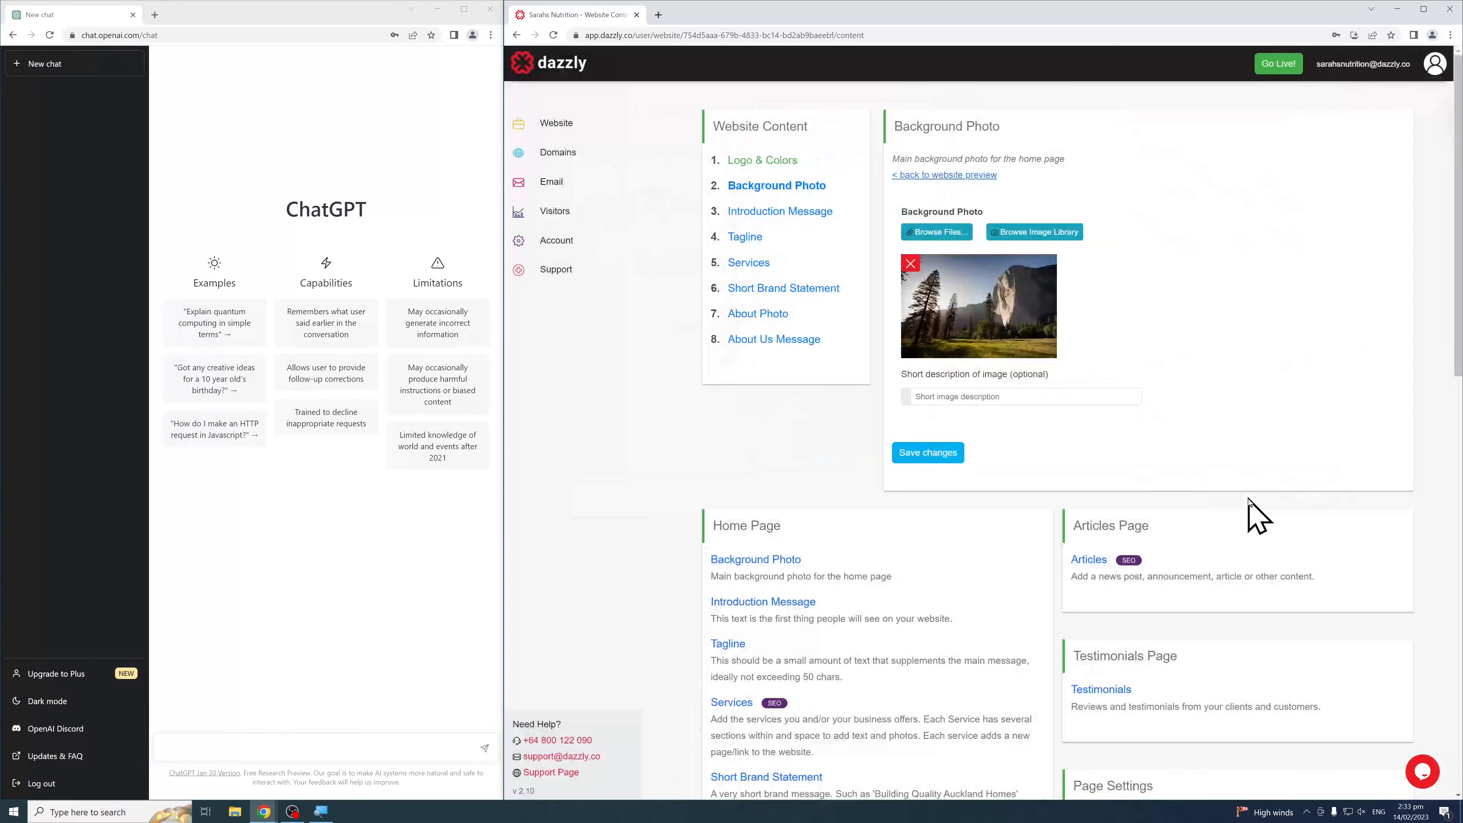
click(950, 455)
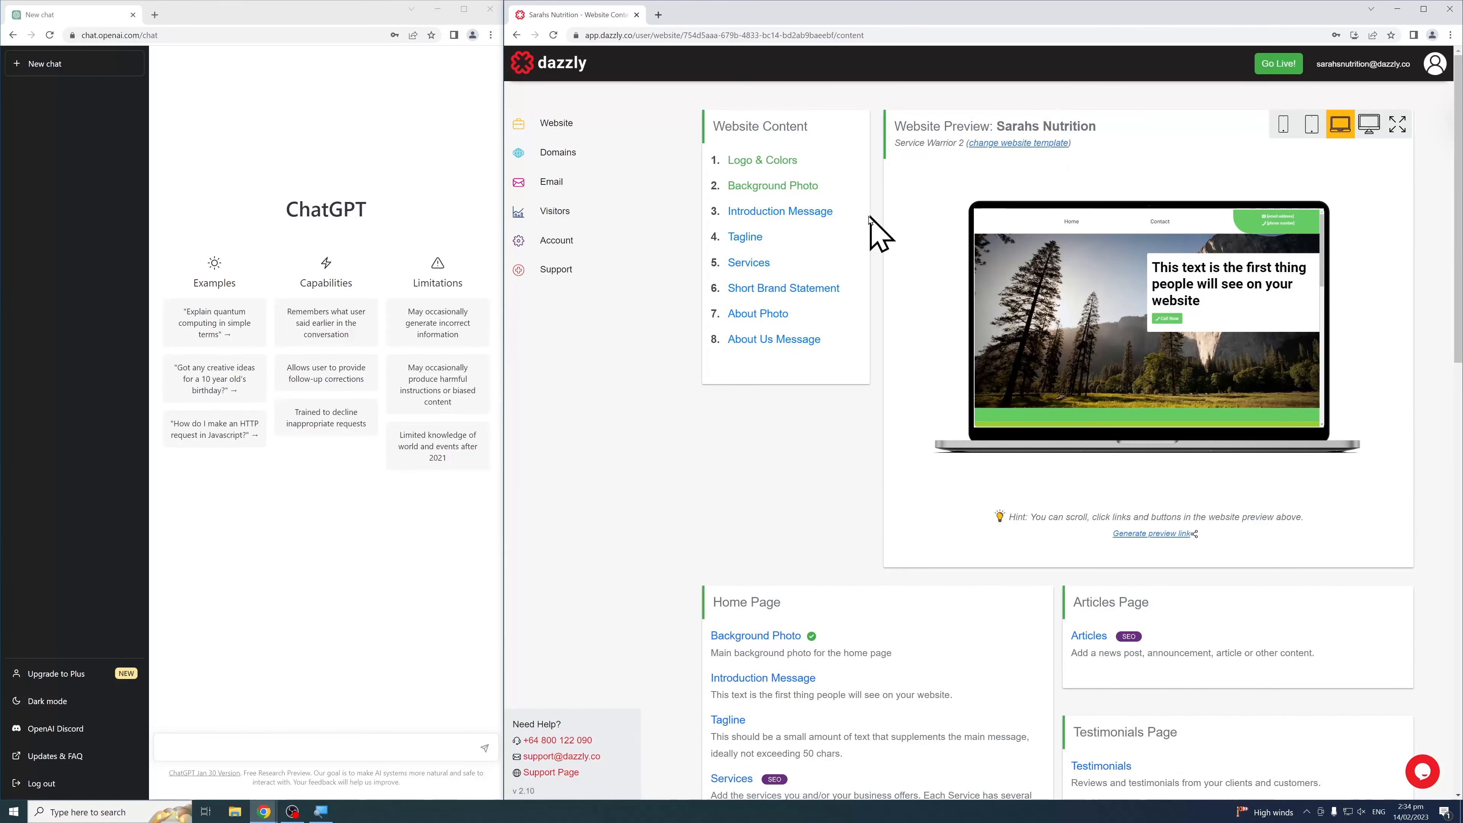
Open the Introduction Message editor and put its empty field into editing
click(821, 213)
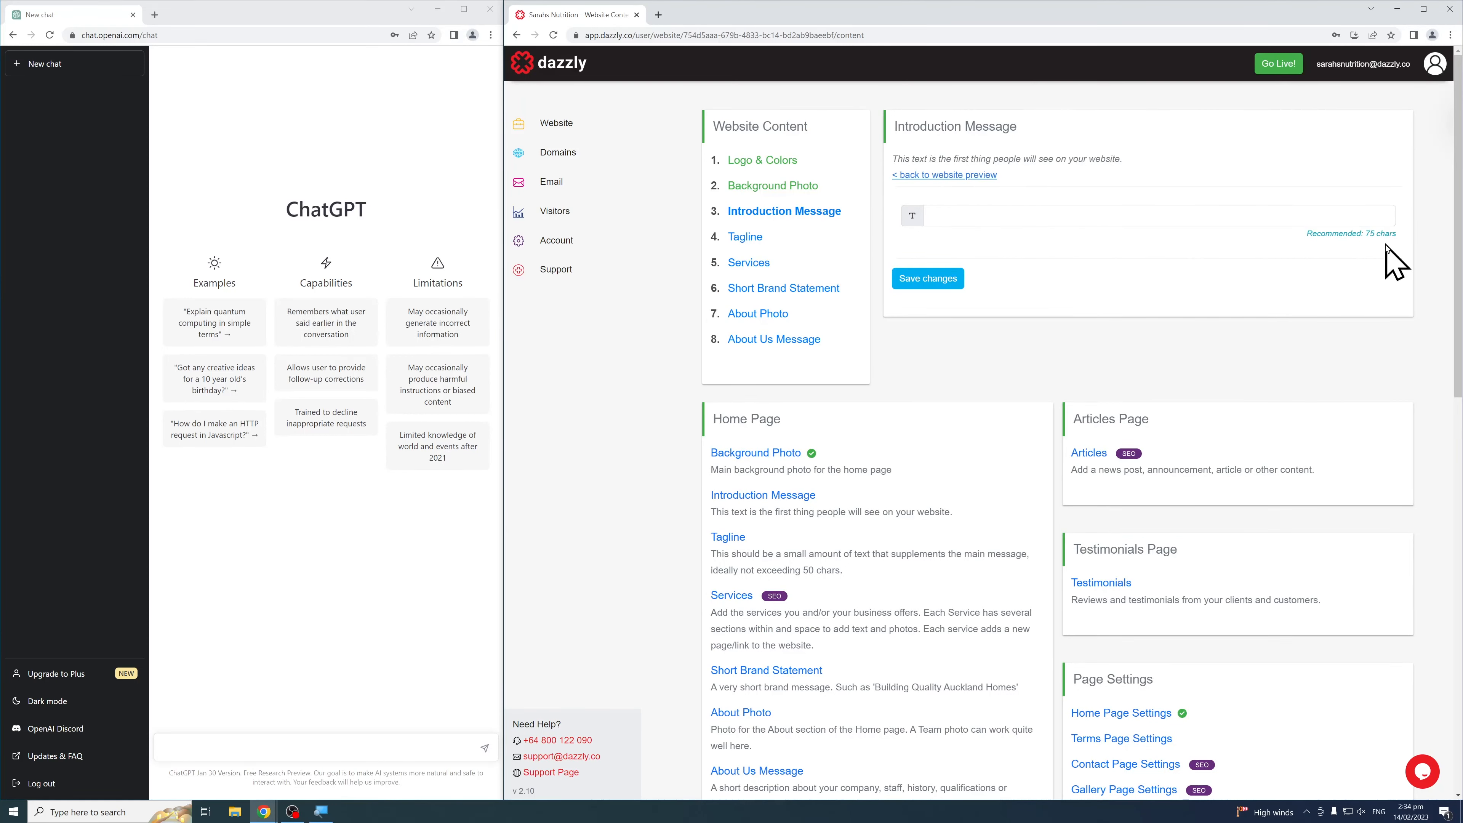
click(1066, 223)
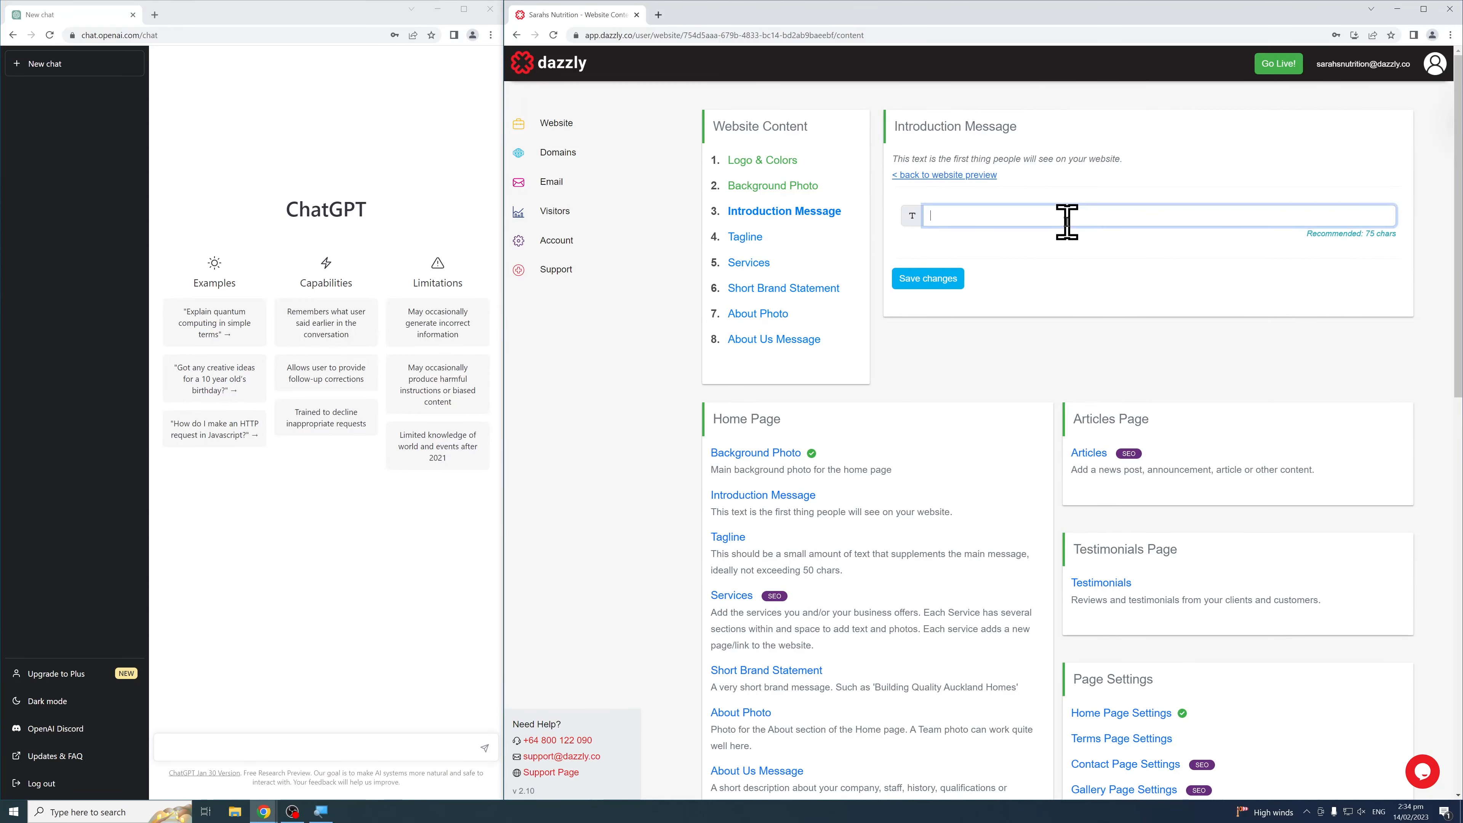
click(1040, 238)
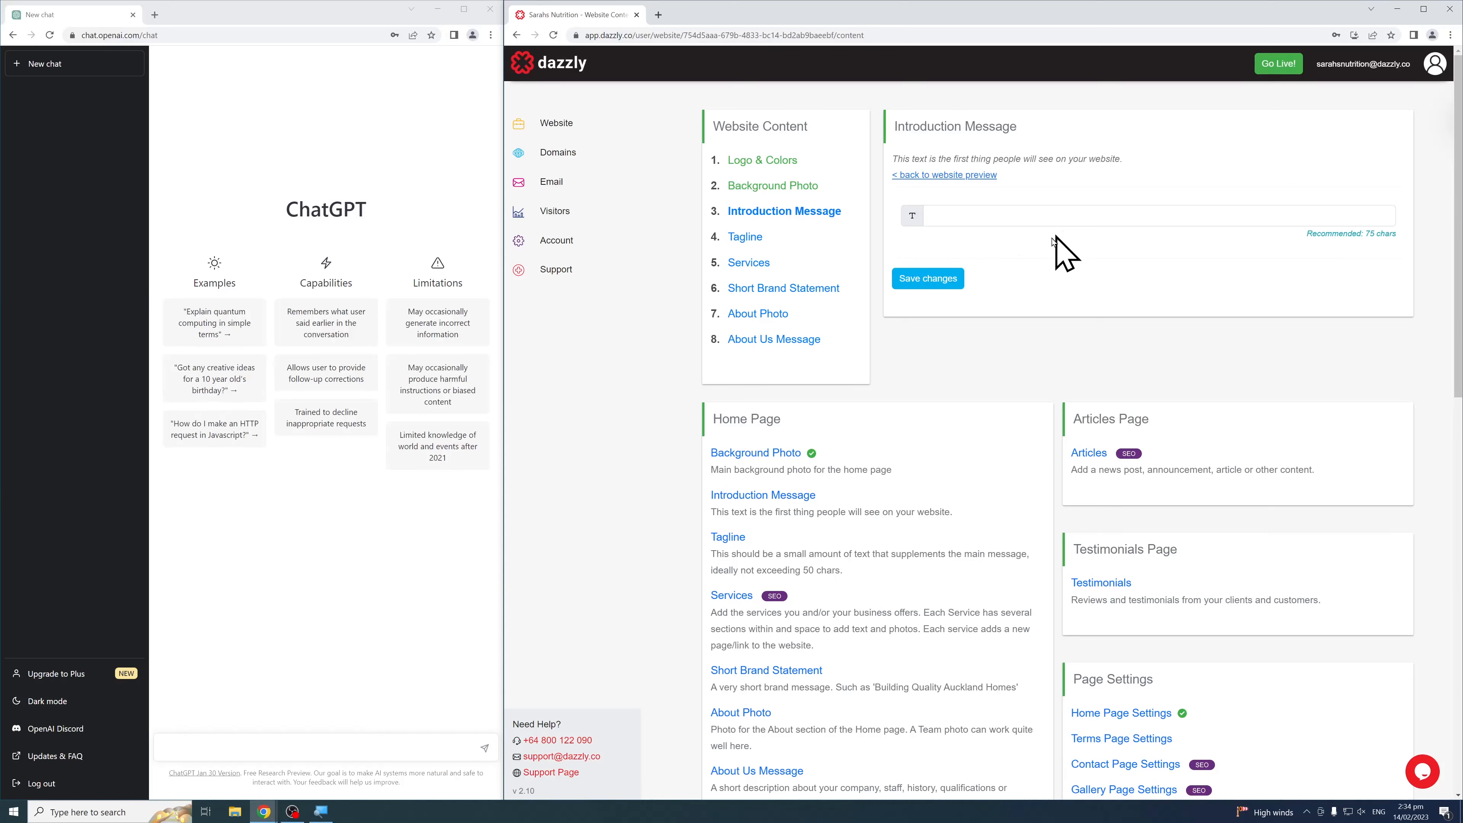
click(308, 746)
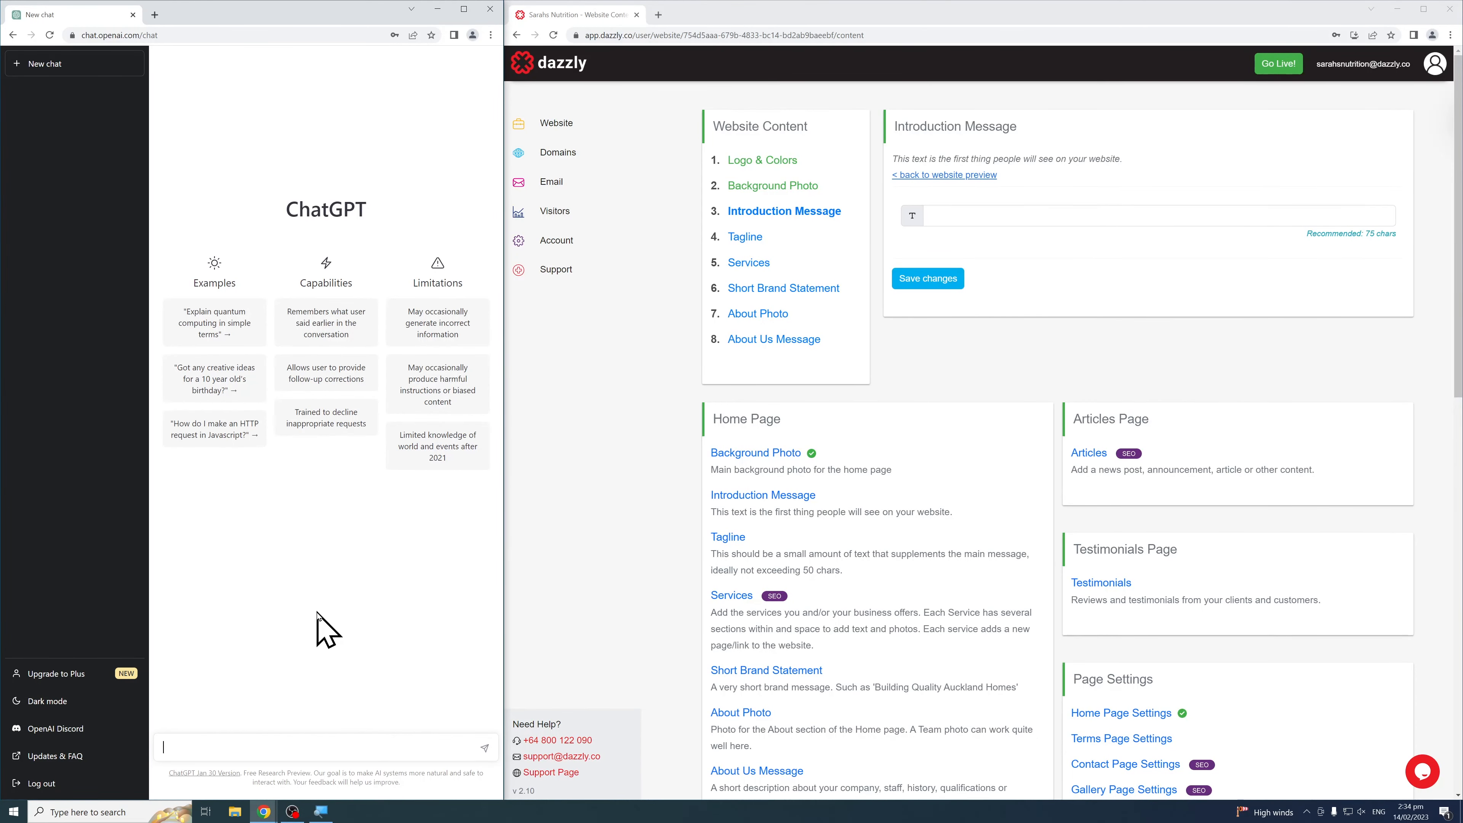
Ask ChatGPT for an introduction message under 75 characters for fictitious nutrition business Sarahs Nutrition
text(Can you please write an introduction message for a websit)
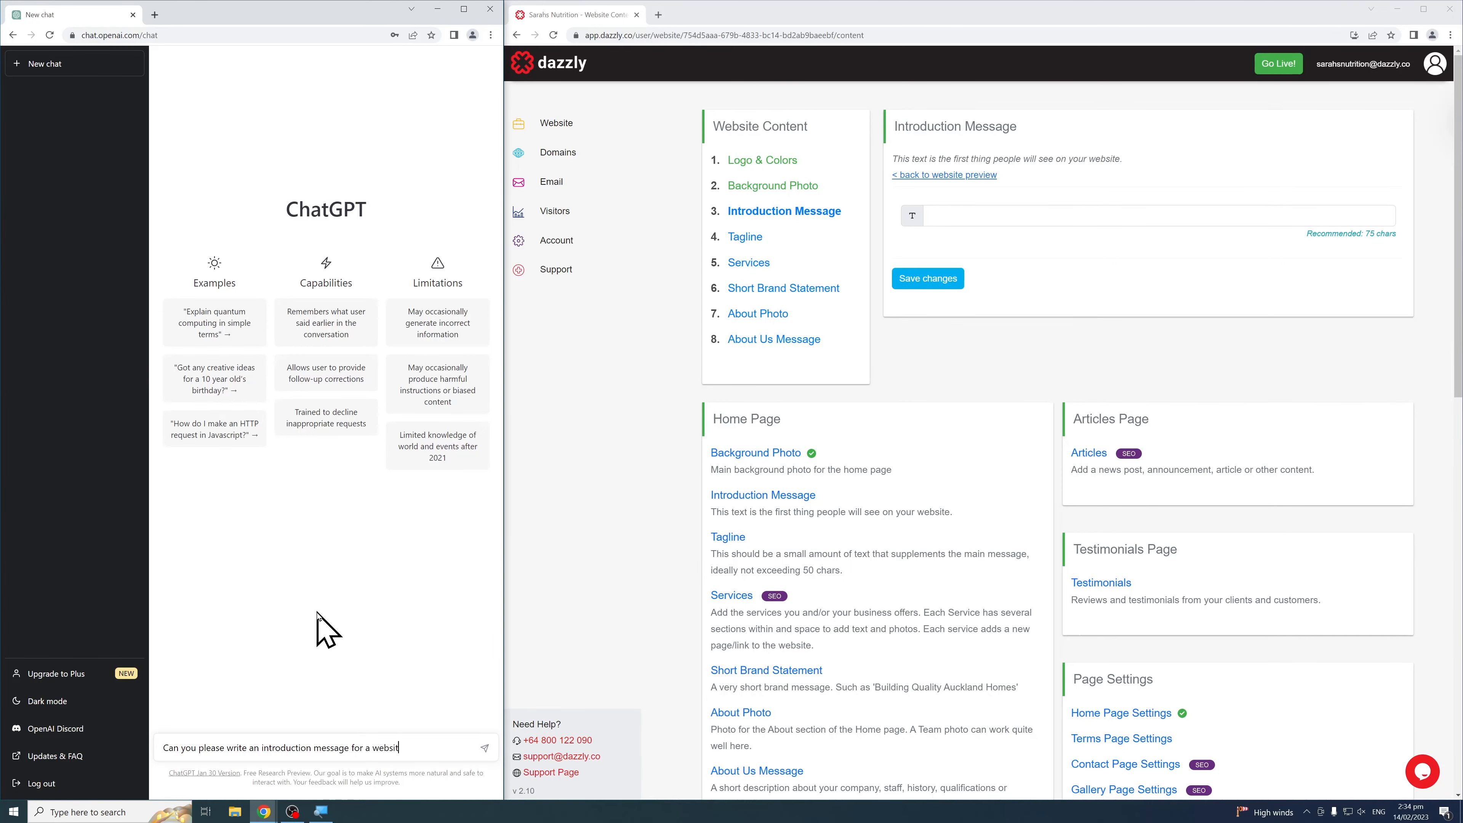
text(e for a fictitious nutrition business called "Sarah)
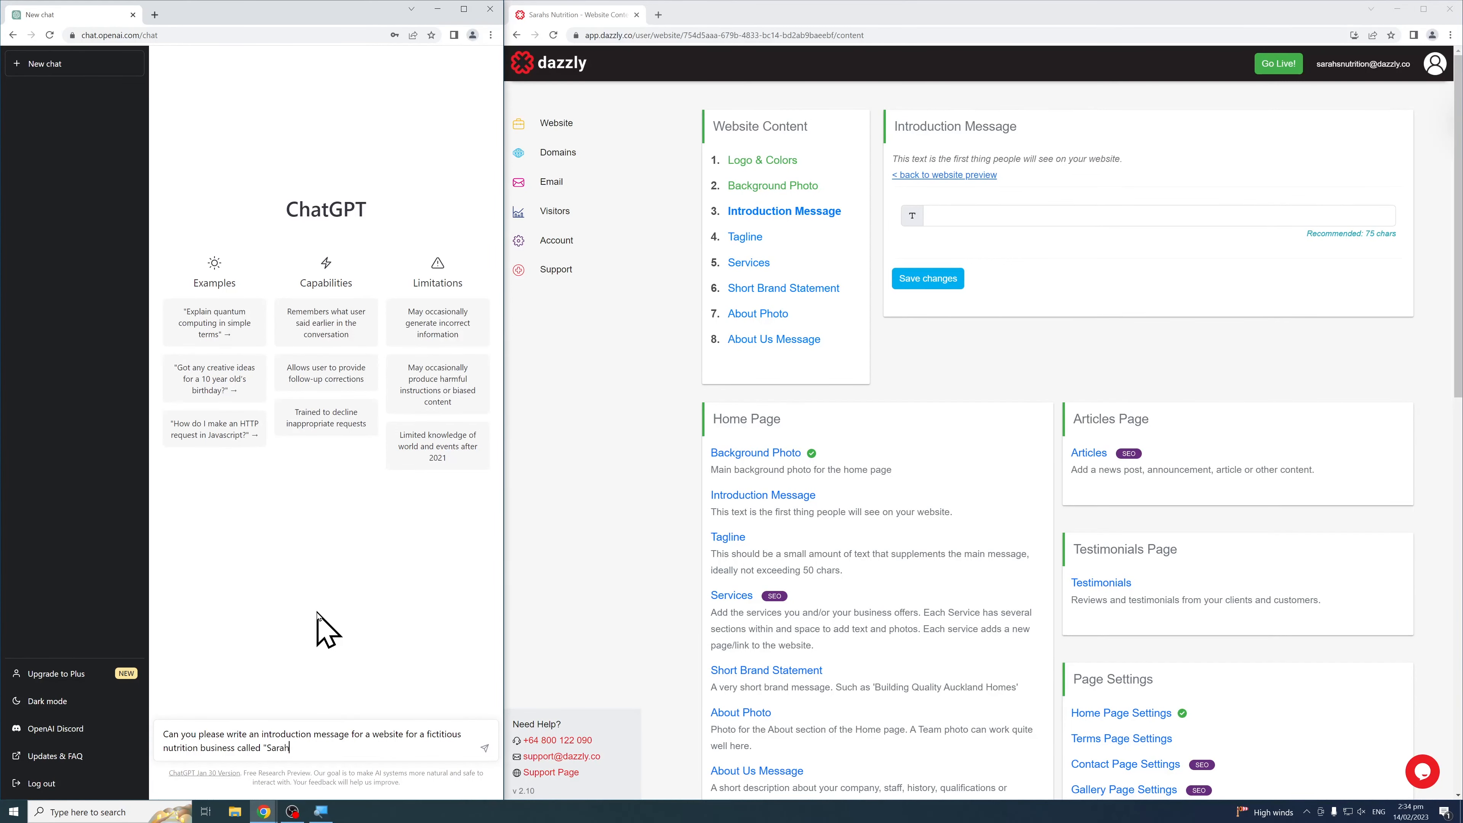
text(rition". Please keep the introduction message )
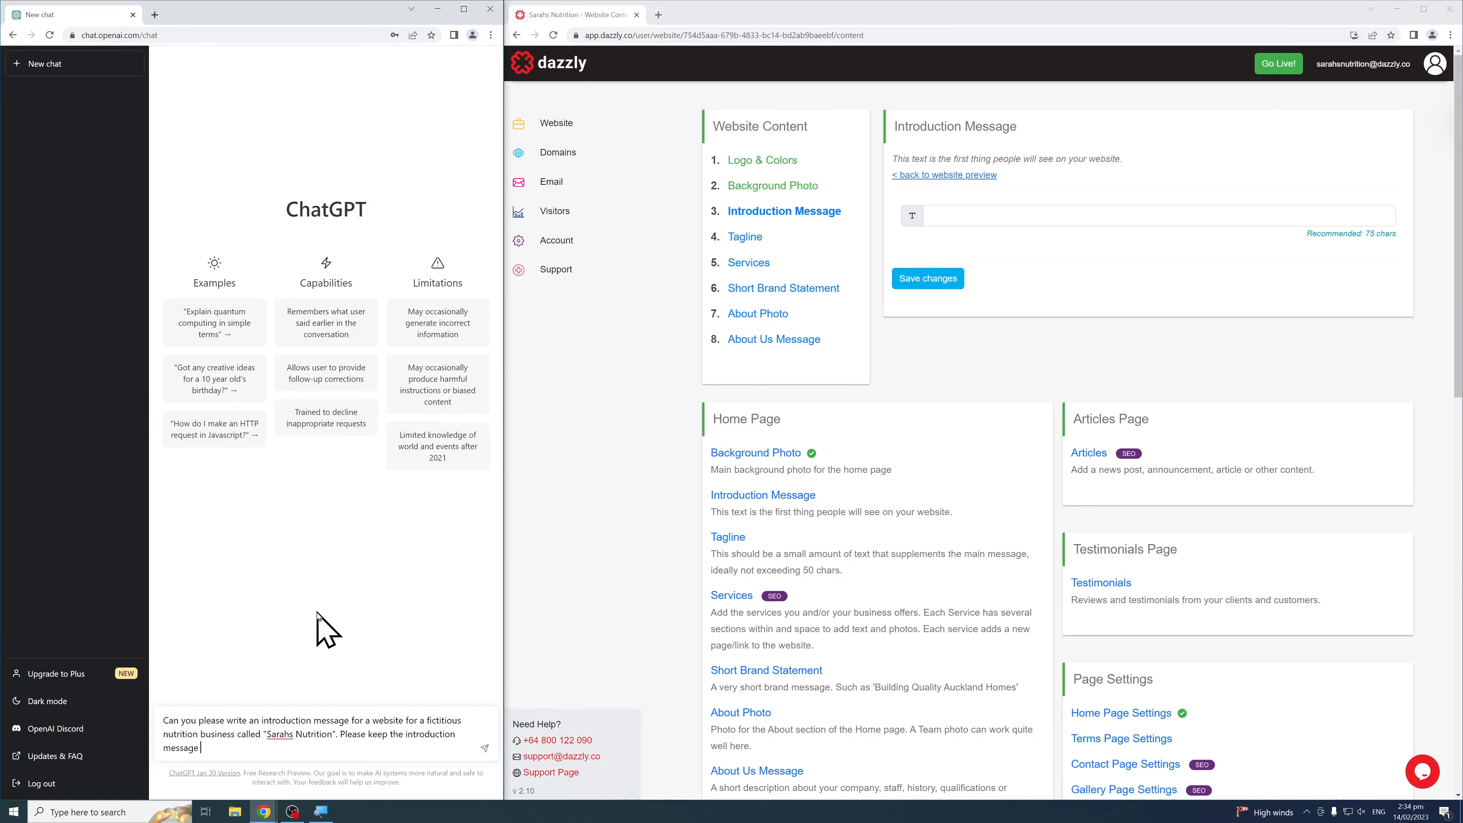
text(under 75 characters.)
key(Return)
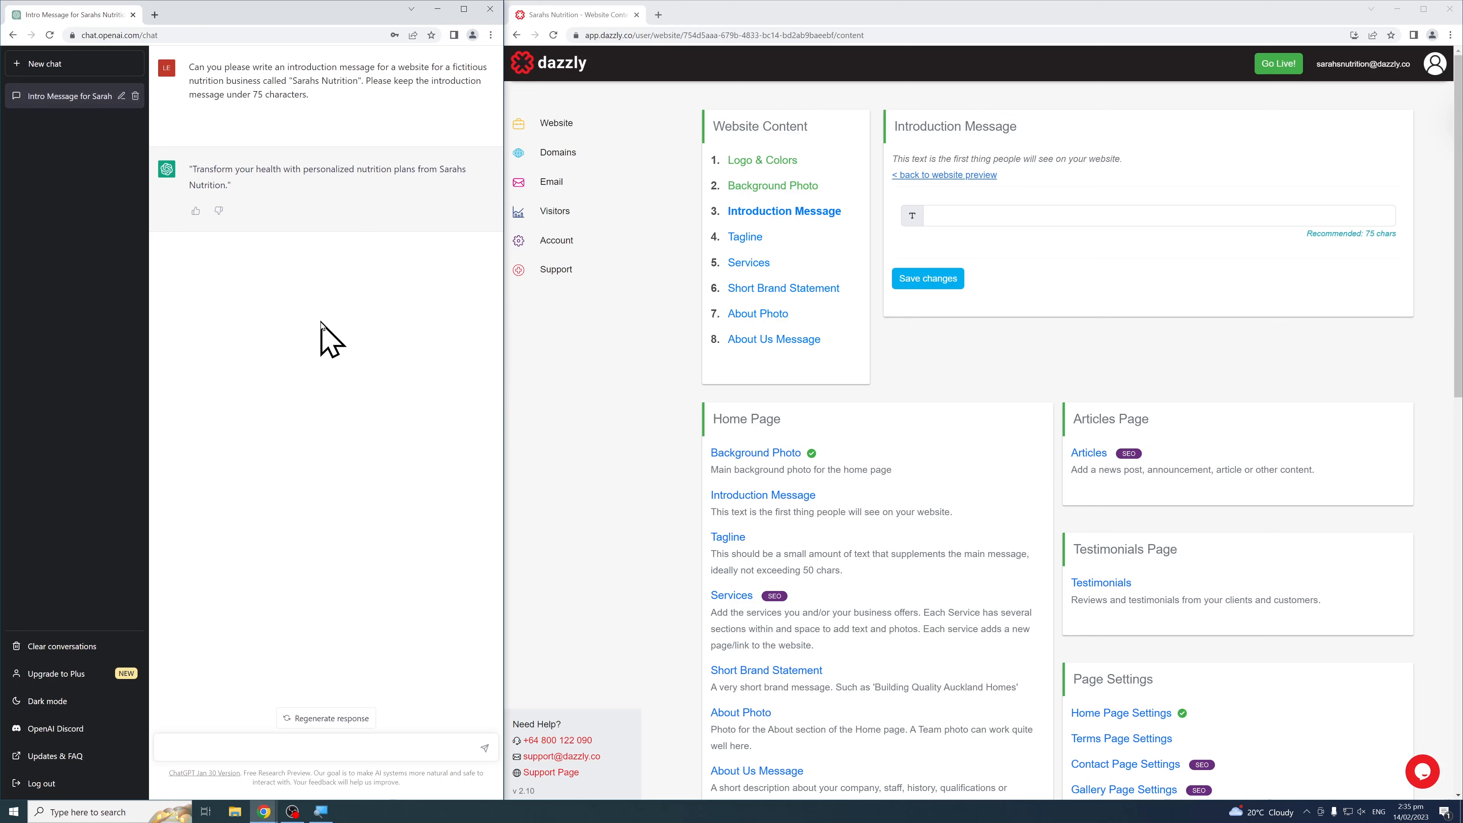
Copy ChatGPT's reply into the Introduction Message field and save it
triple_click(206, 184)
key(ctrl+c)
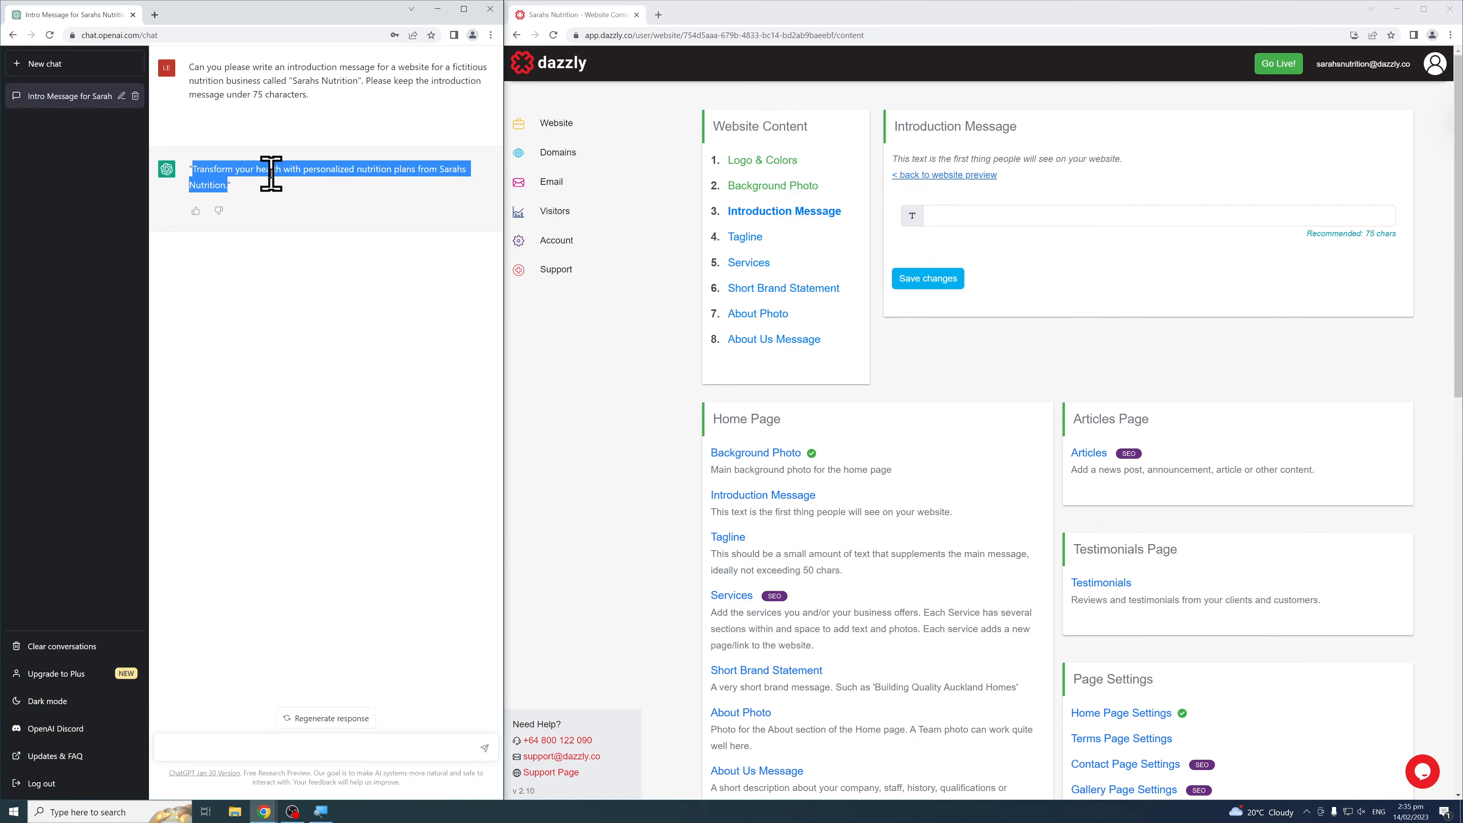
click(988, 214)
right_click(988, 215)
click(1051, 301)
click(1045, 289)
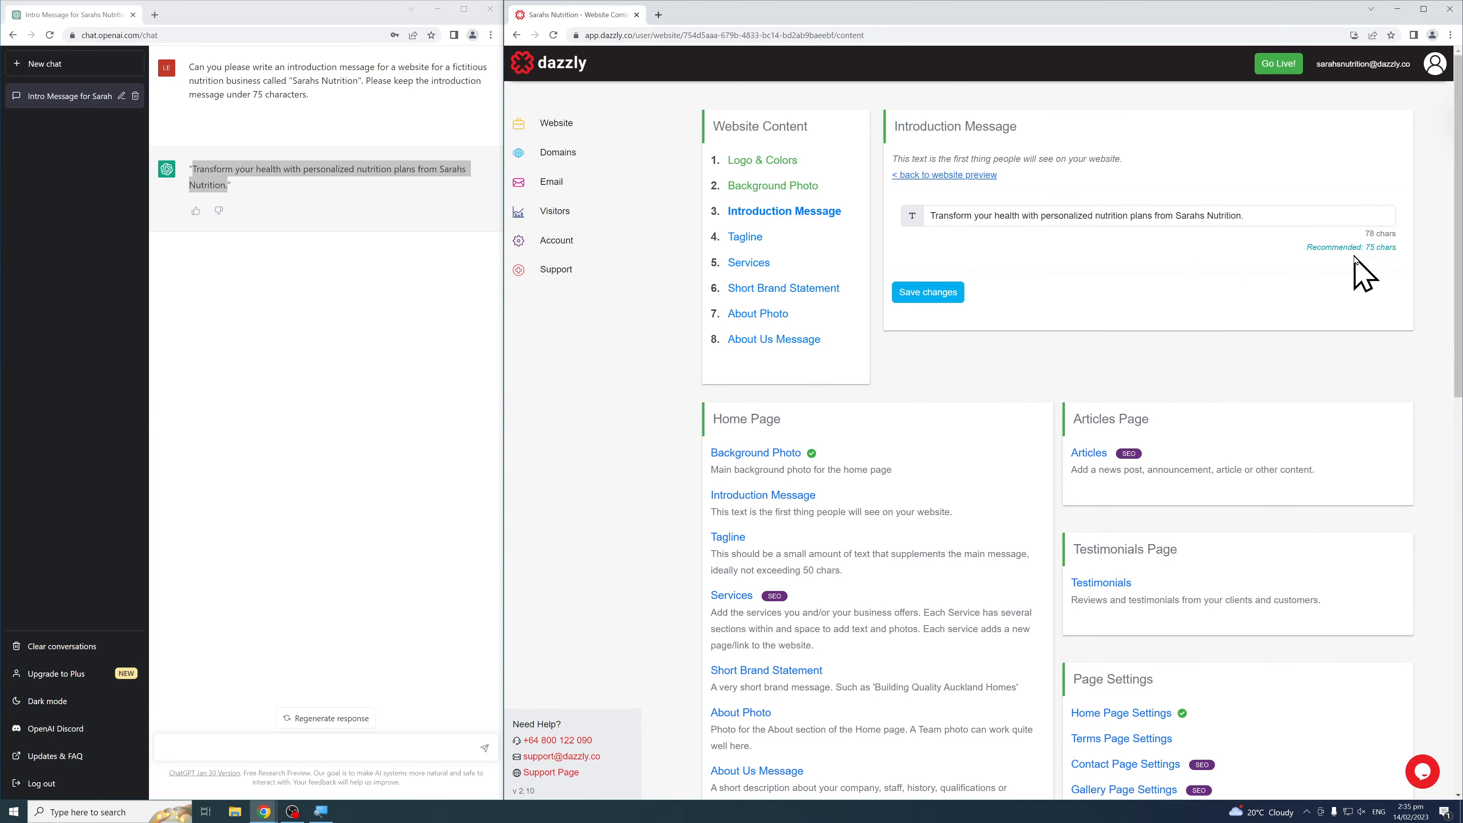
click(953, 292)
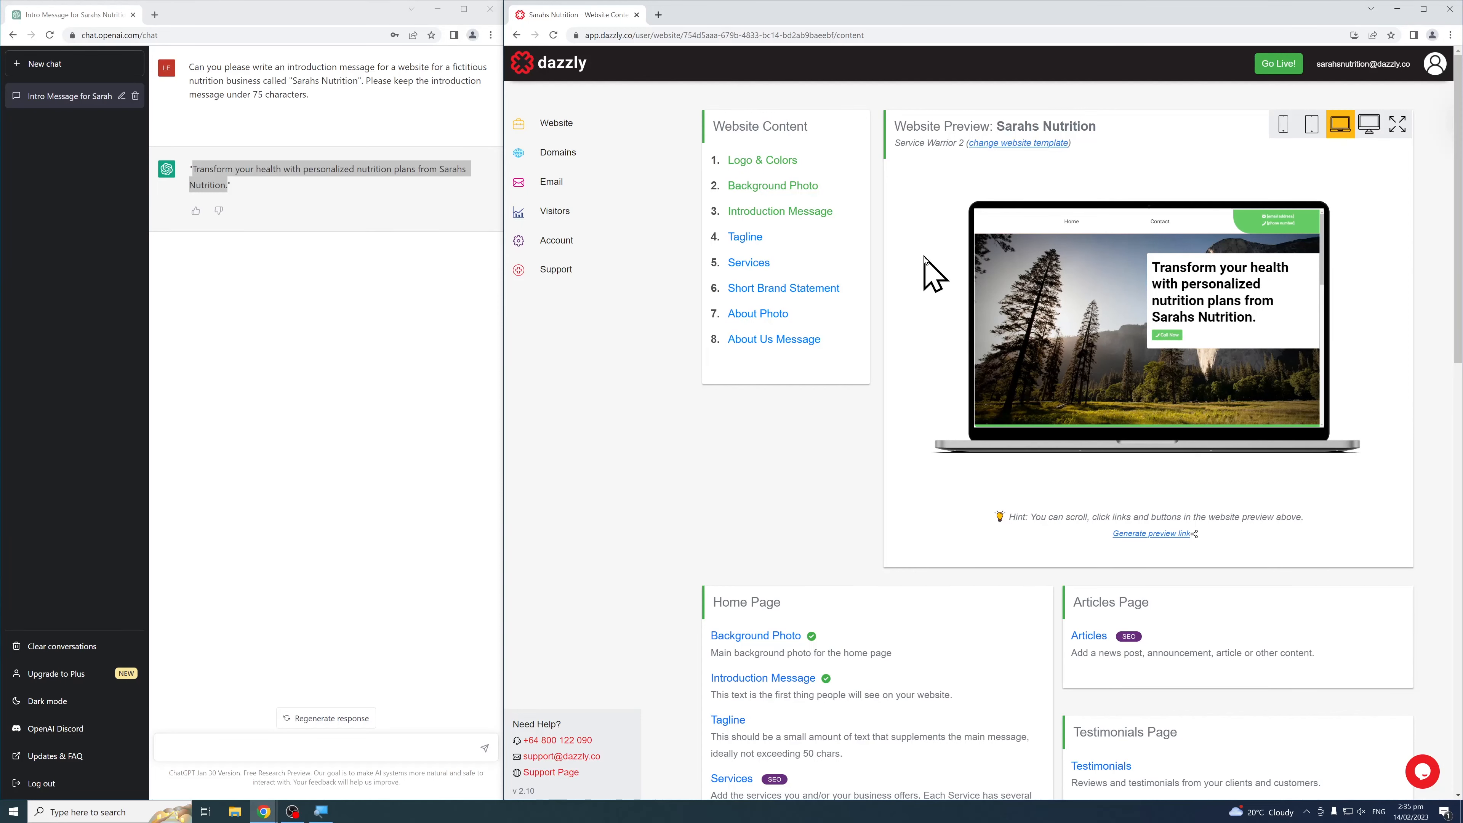
Open the Tagline editor and focus its empty field, ready to draft text in ChatGPT
click(744, 238)
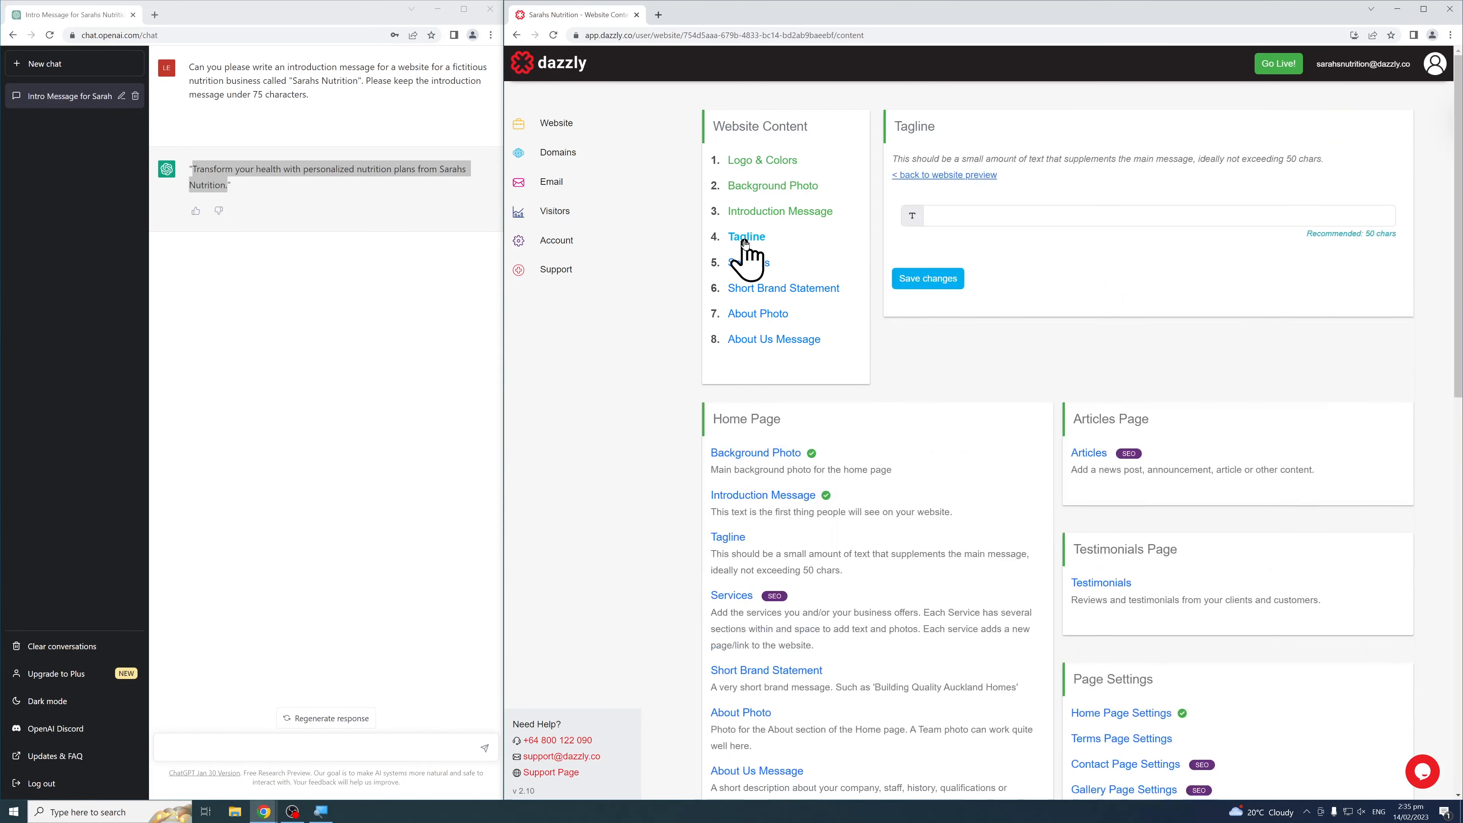
click(982, 218)
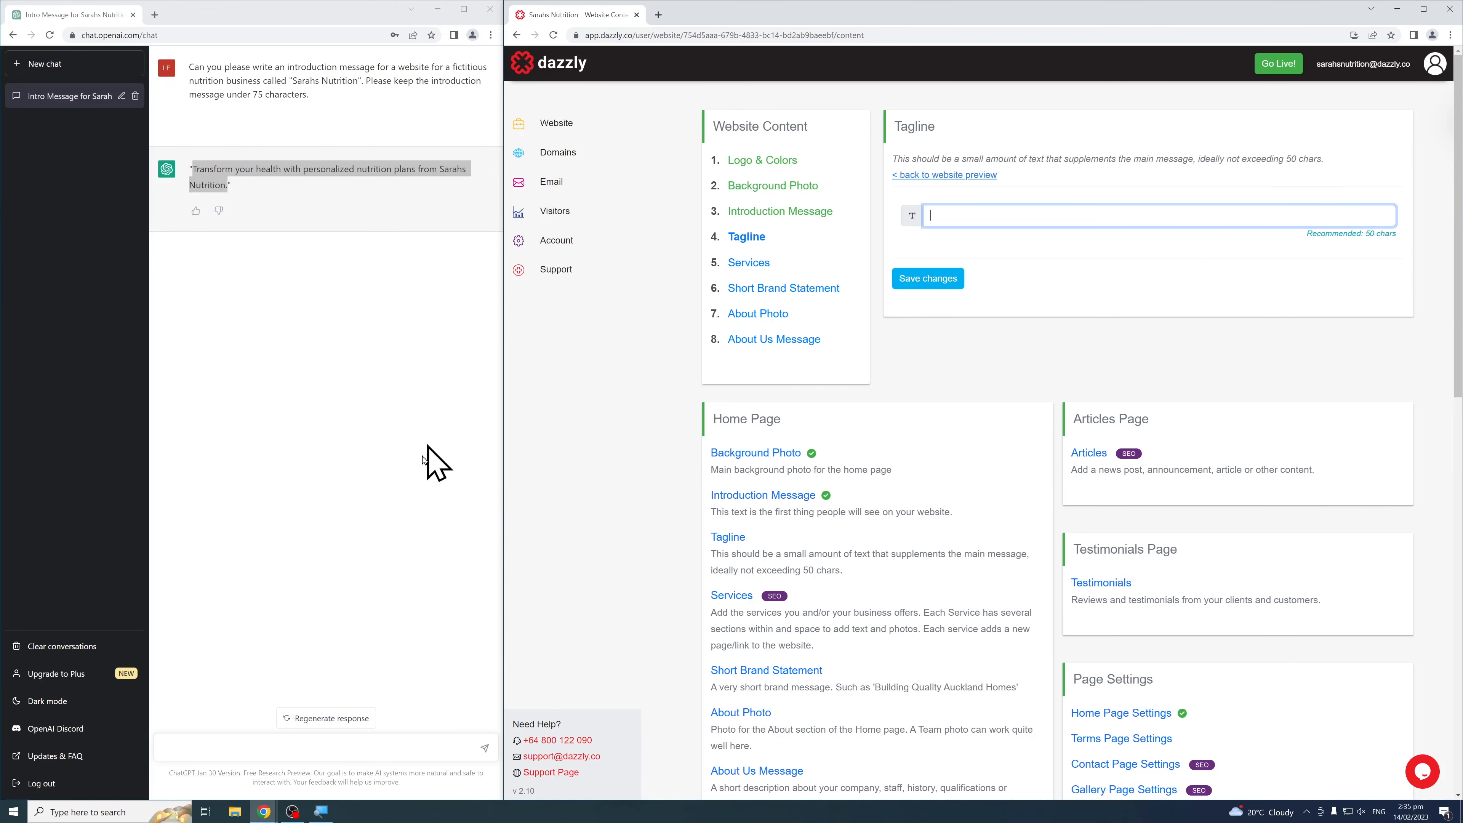
click(278, 743)
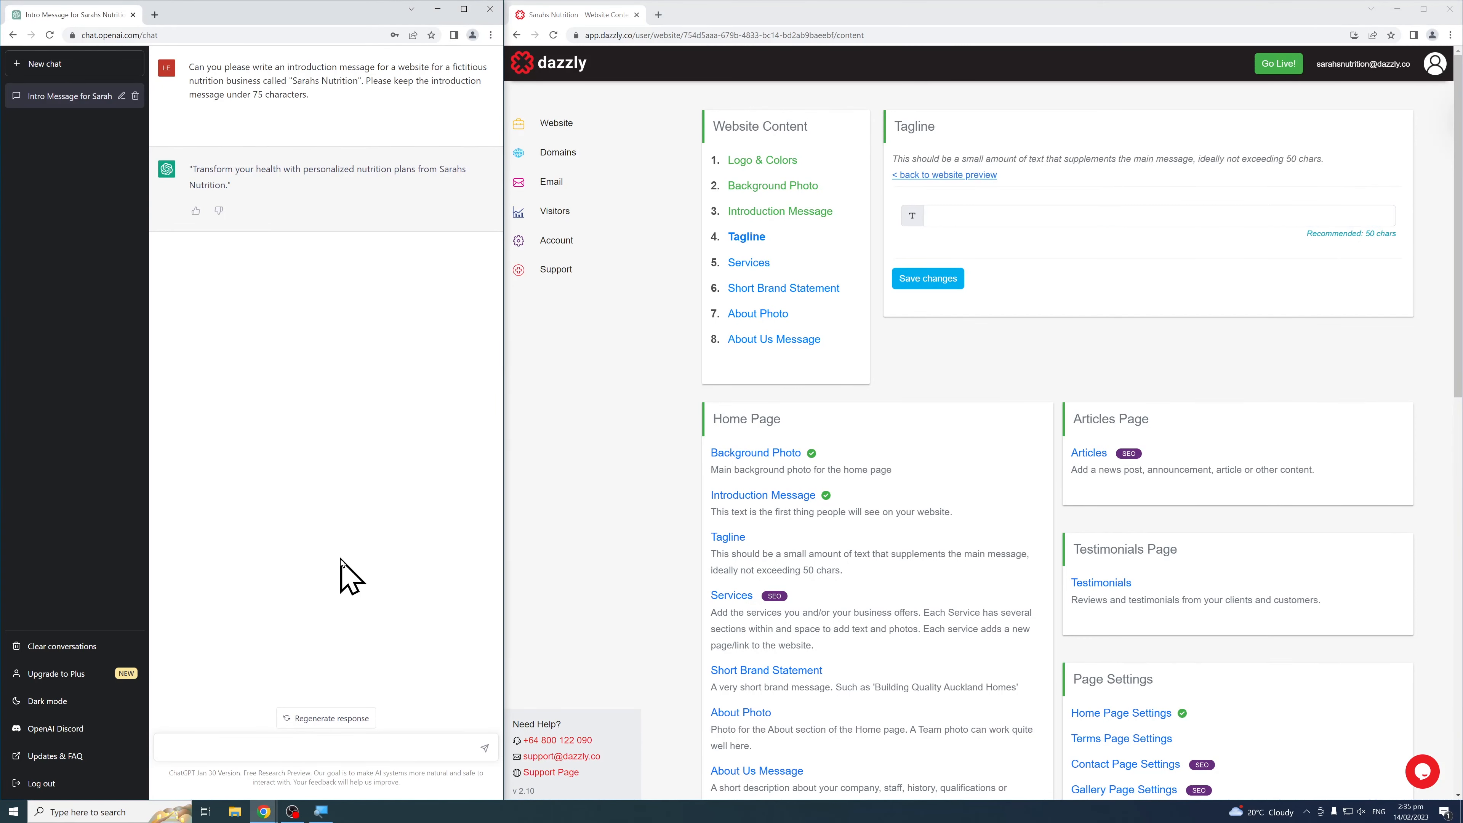
Ask ChatGPT for a Sarahs Nutrition tagline under 50 characters and select it without the business name
text(you please write)
text( a short tagli)
text(ne to go on )
text(a)
key(BackSpace)
key(BackSpace)
key(BackSpace)
key(BackSpace)
key(BackSpace)
key(BackSpace)
key(BackSpace)
key(BackSpace)
key(BackSpace)
text(for a )
text(arahs Nutrition)
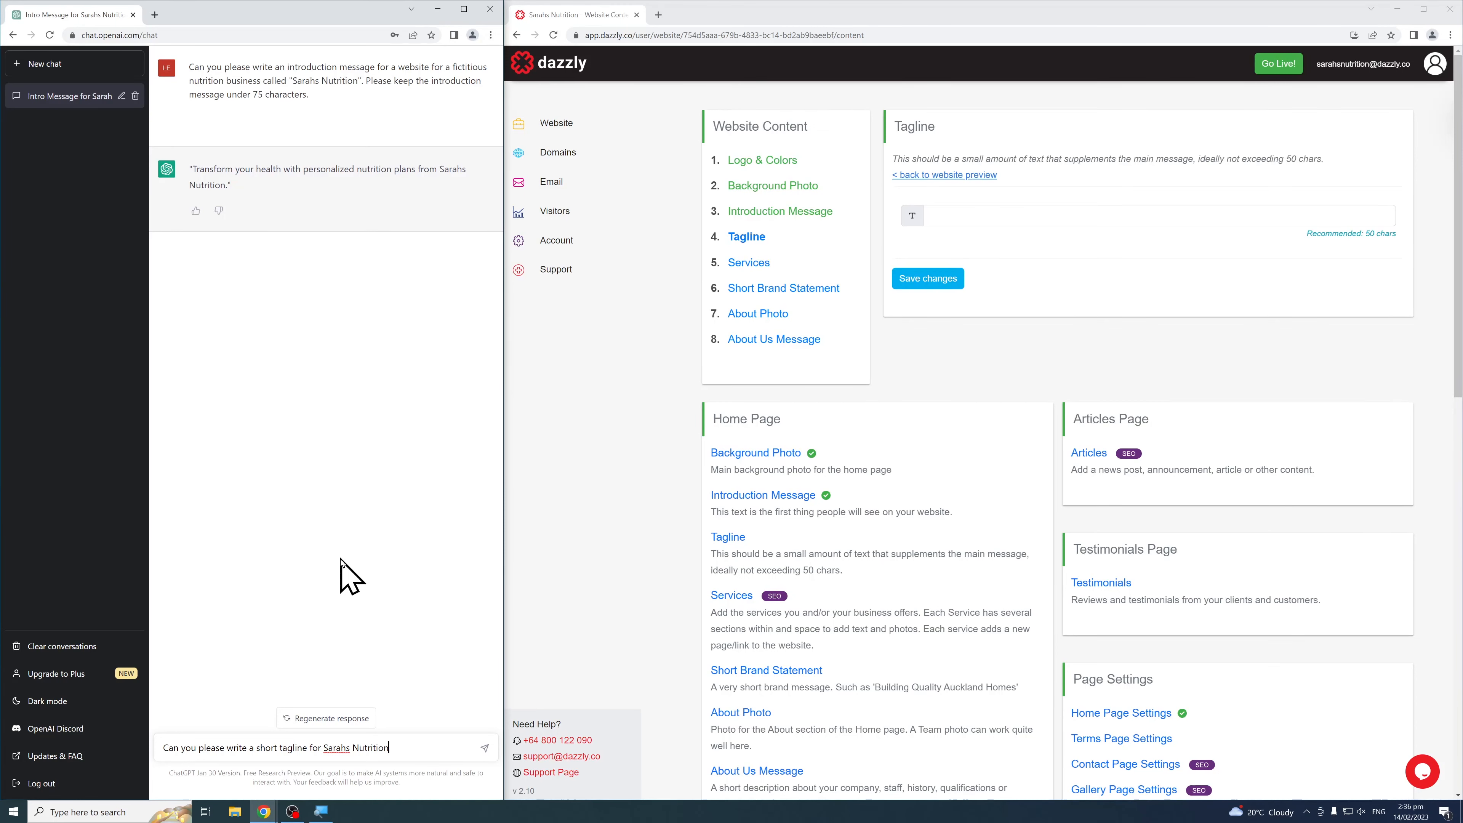
text(? Please keep the tag line to le)
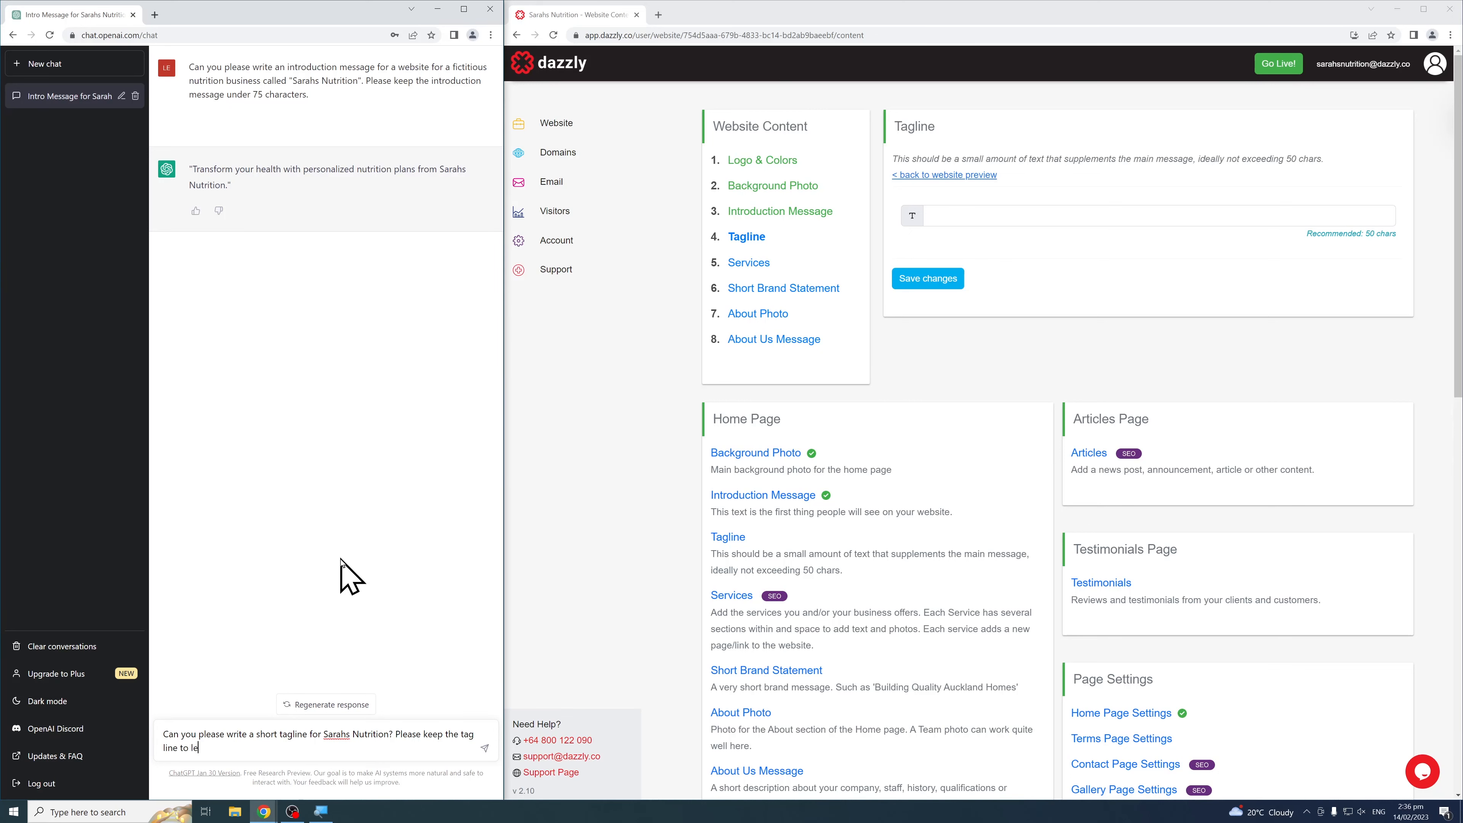
text(ss than 50 characters.)
key(Return)
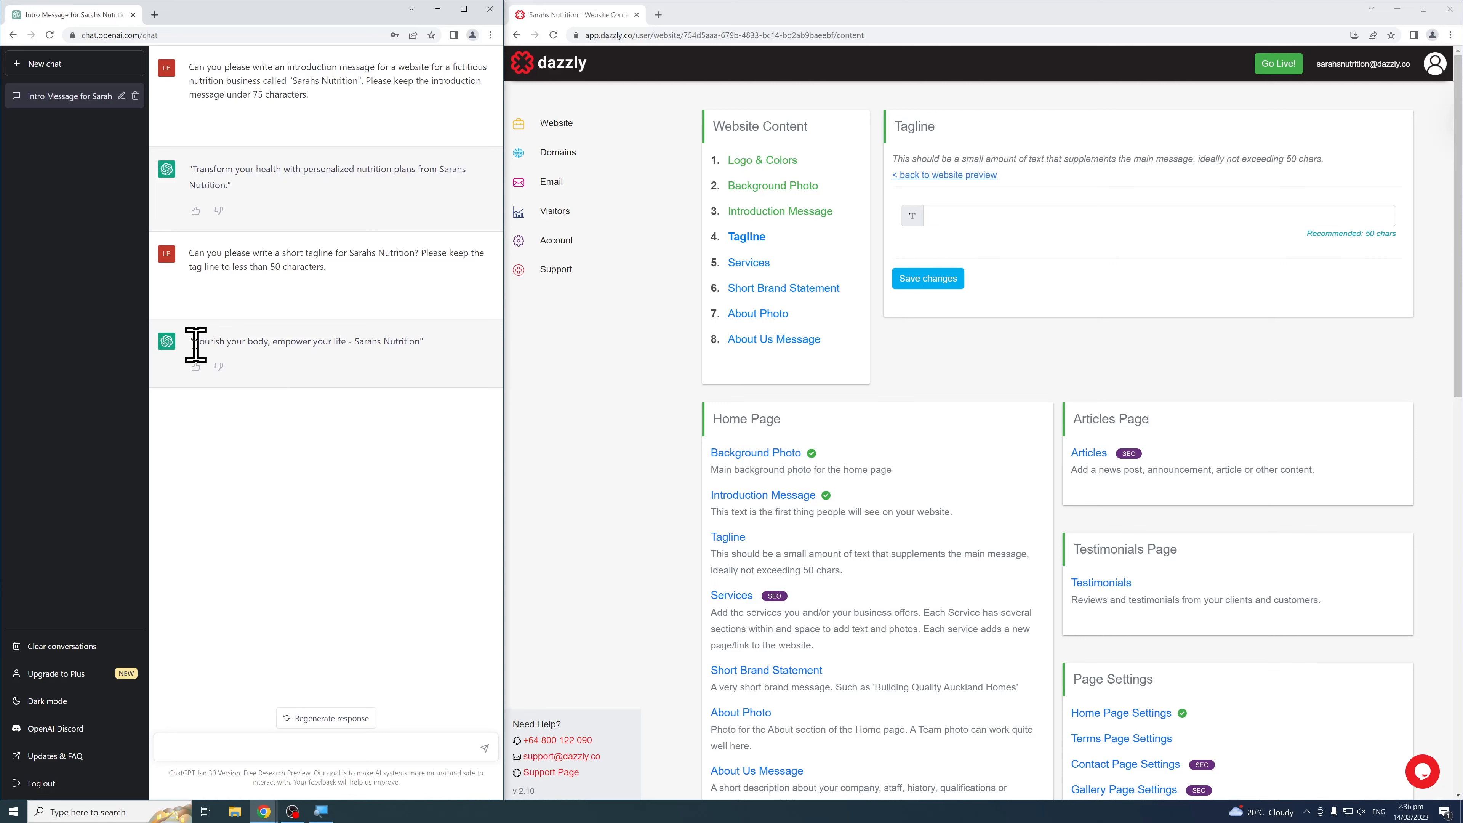
drag(195, 344, 347, 340)
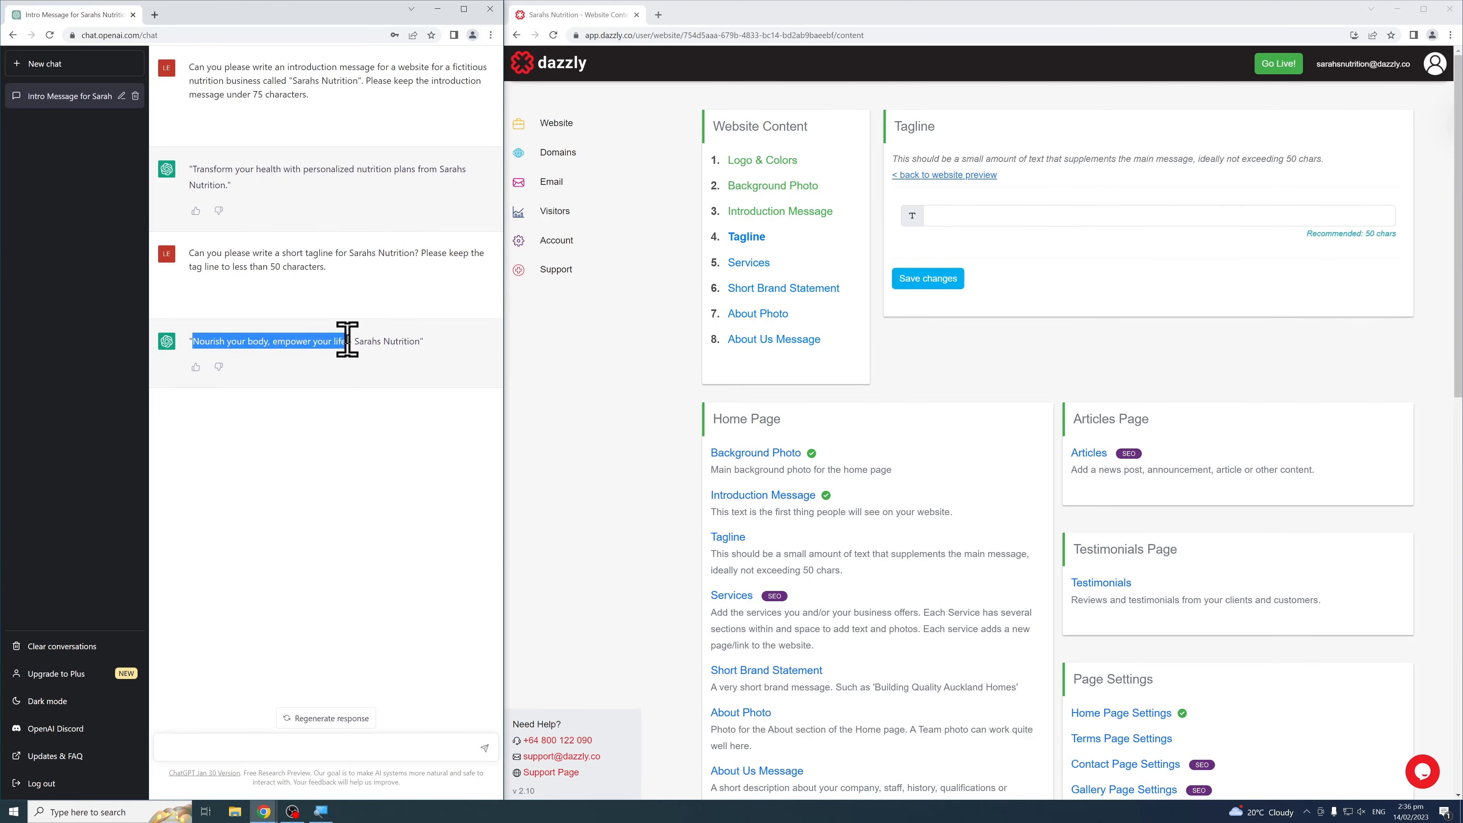
Paste the tagline into the Tagline field, add a period, and save 'Nourish your body, empower your life.'
right_click(331, 341)
click(348, 354)
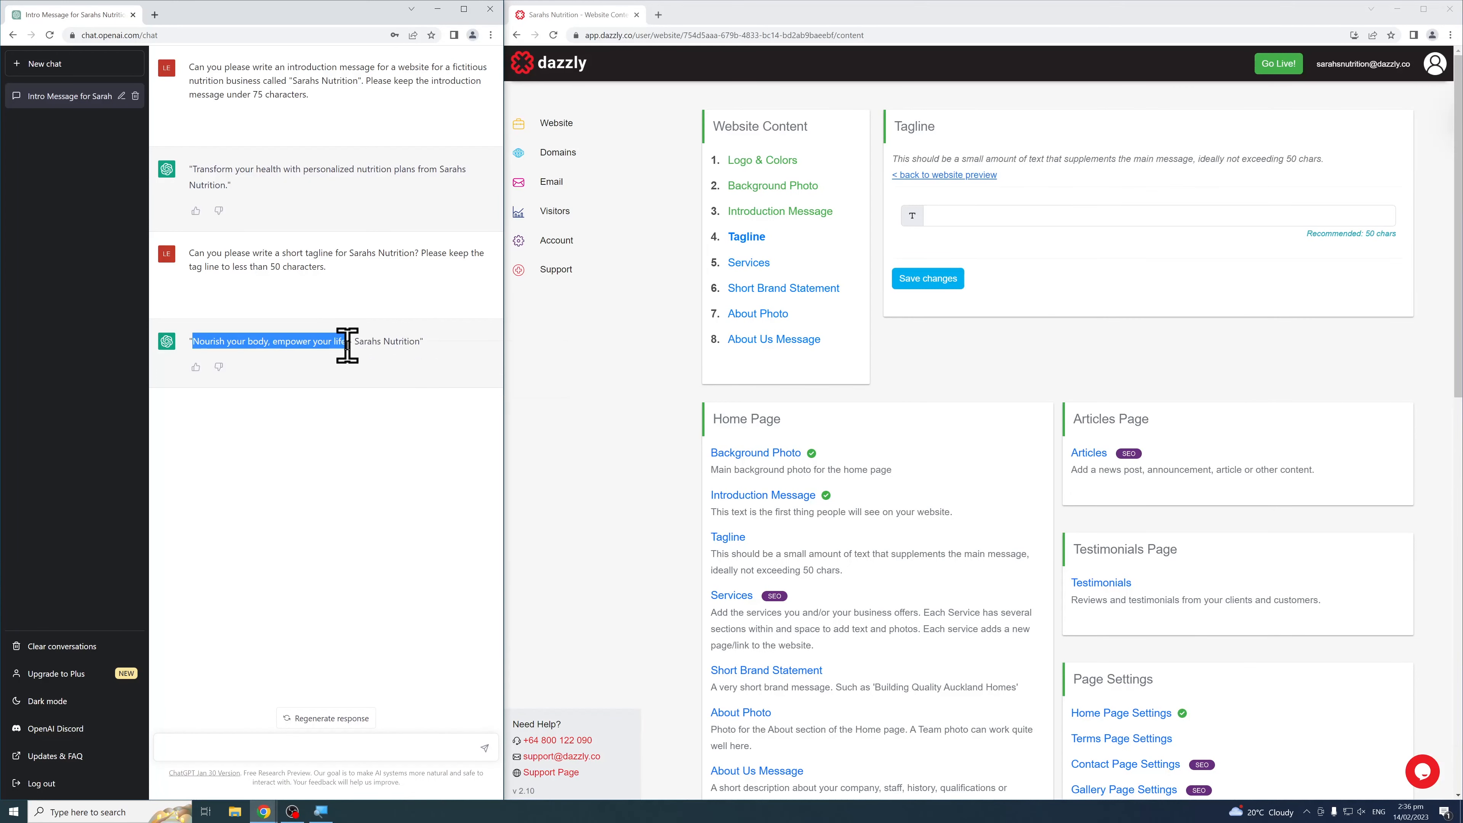
click(964, 217)
key(ctrl+v)
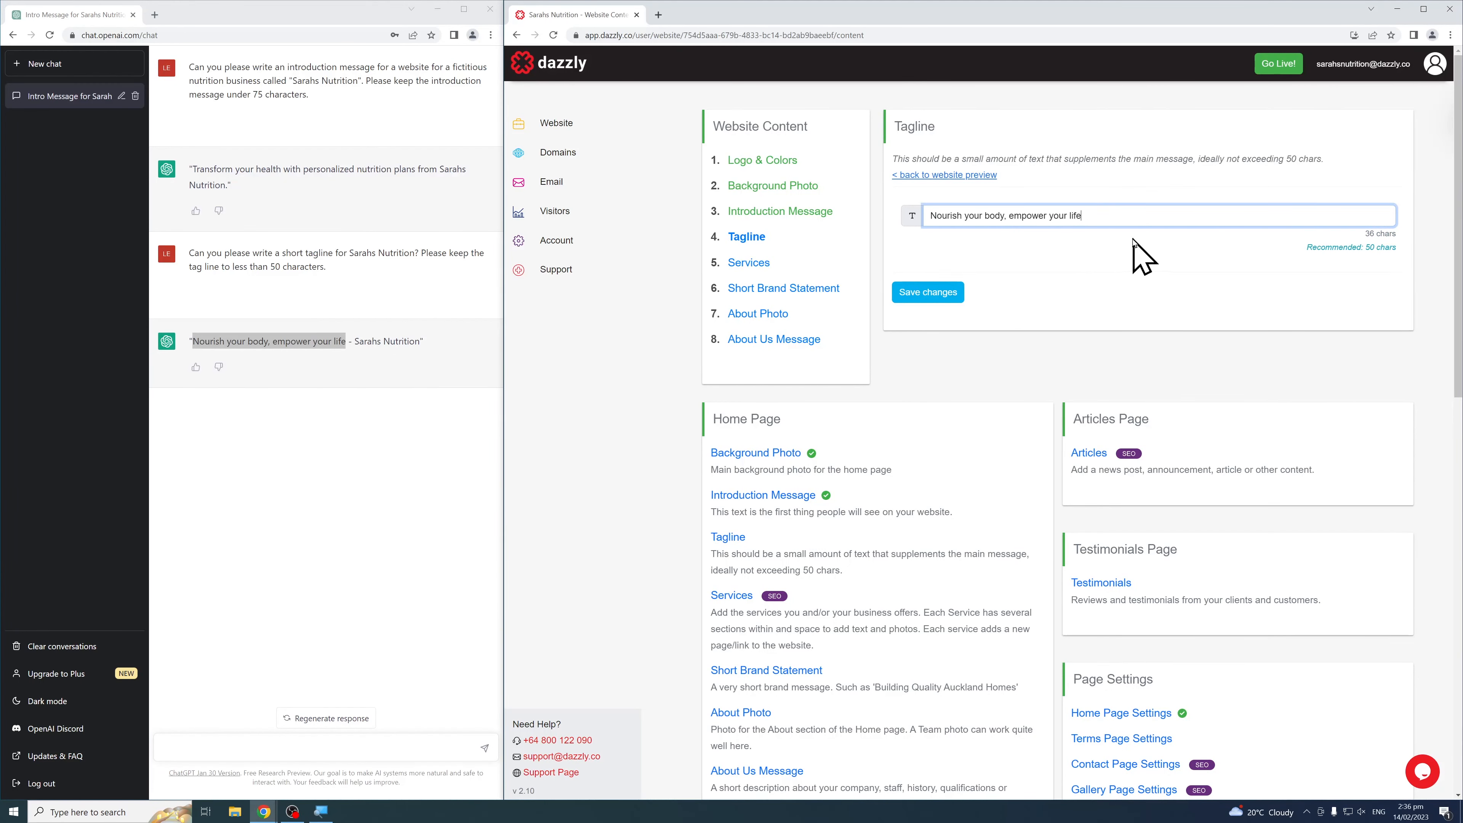
text(.)
click(947, 293)
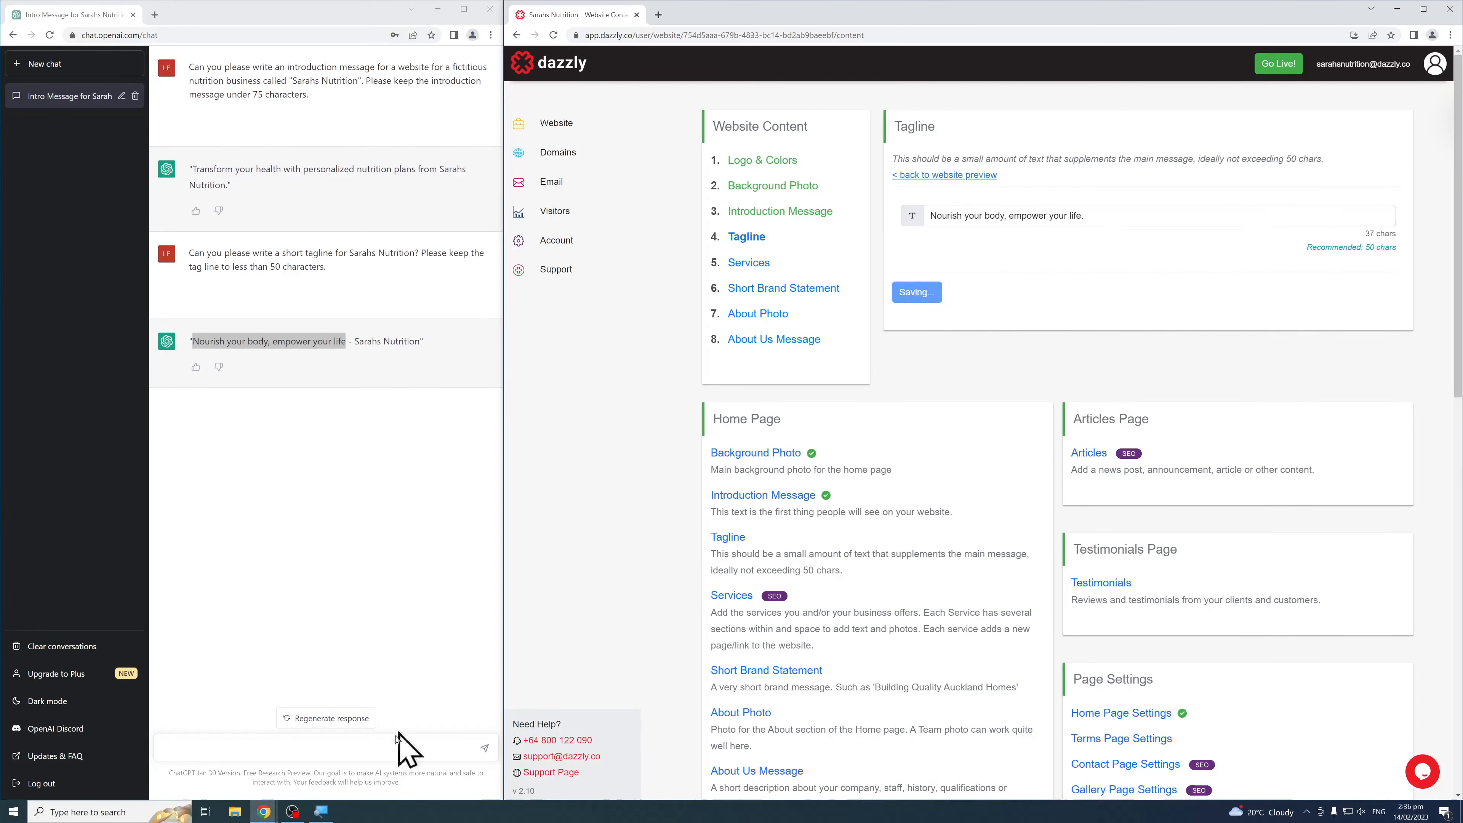
click(354, 748)
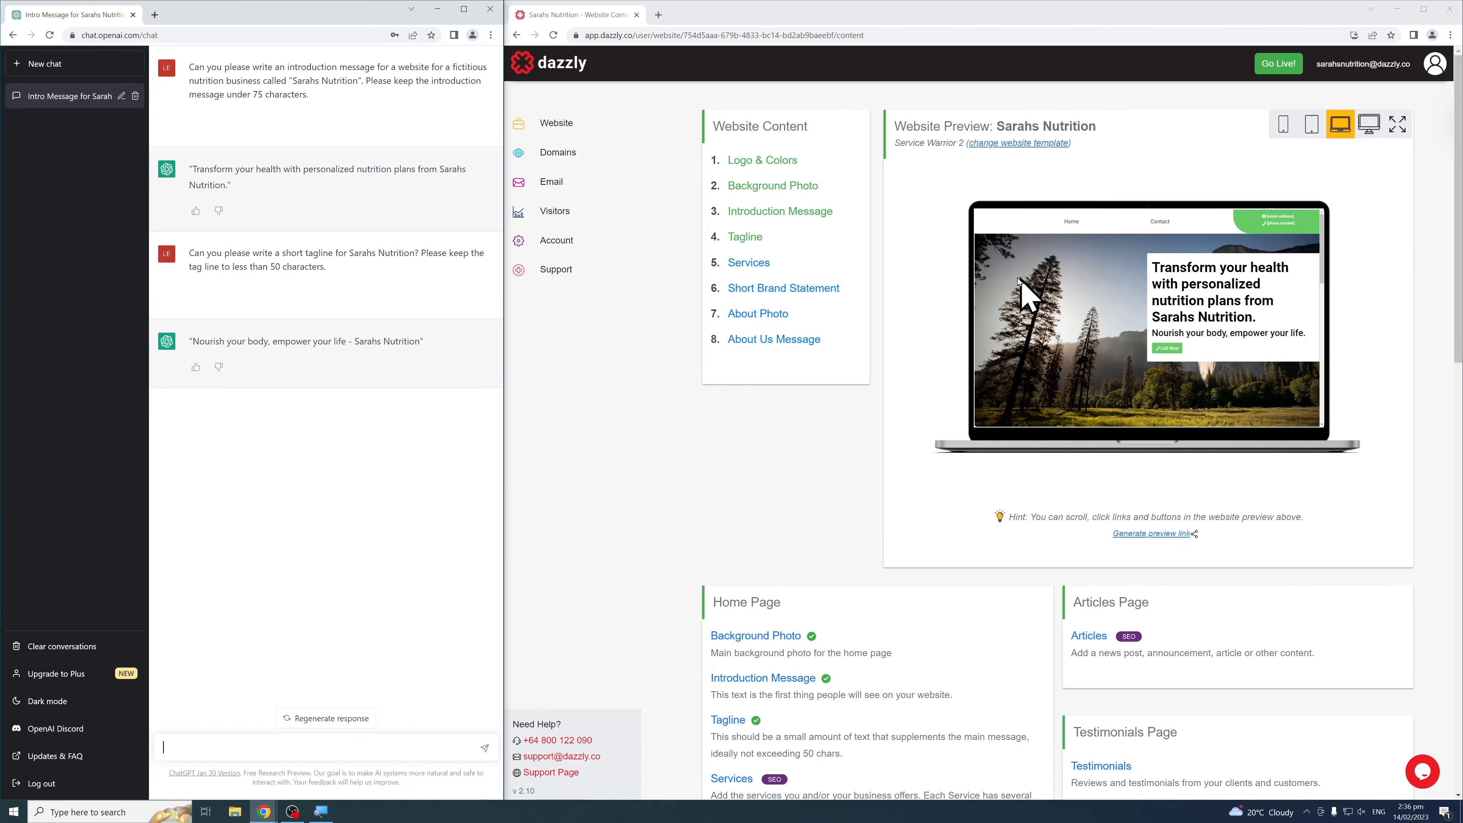
click(761, 263)
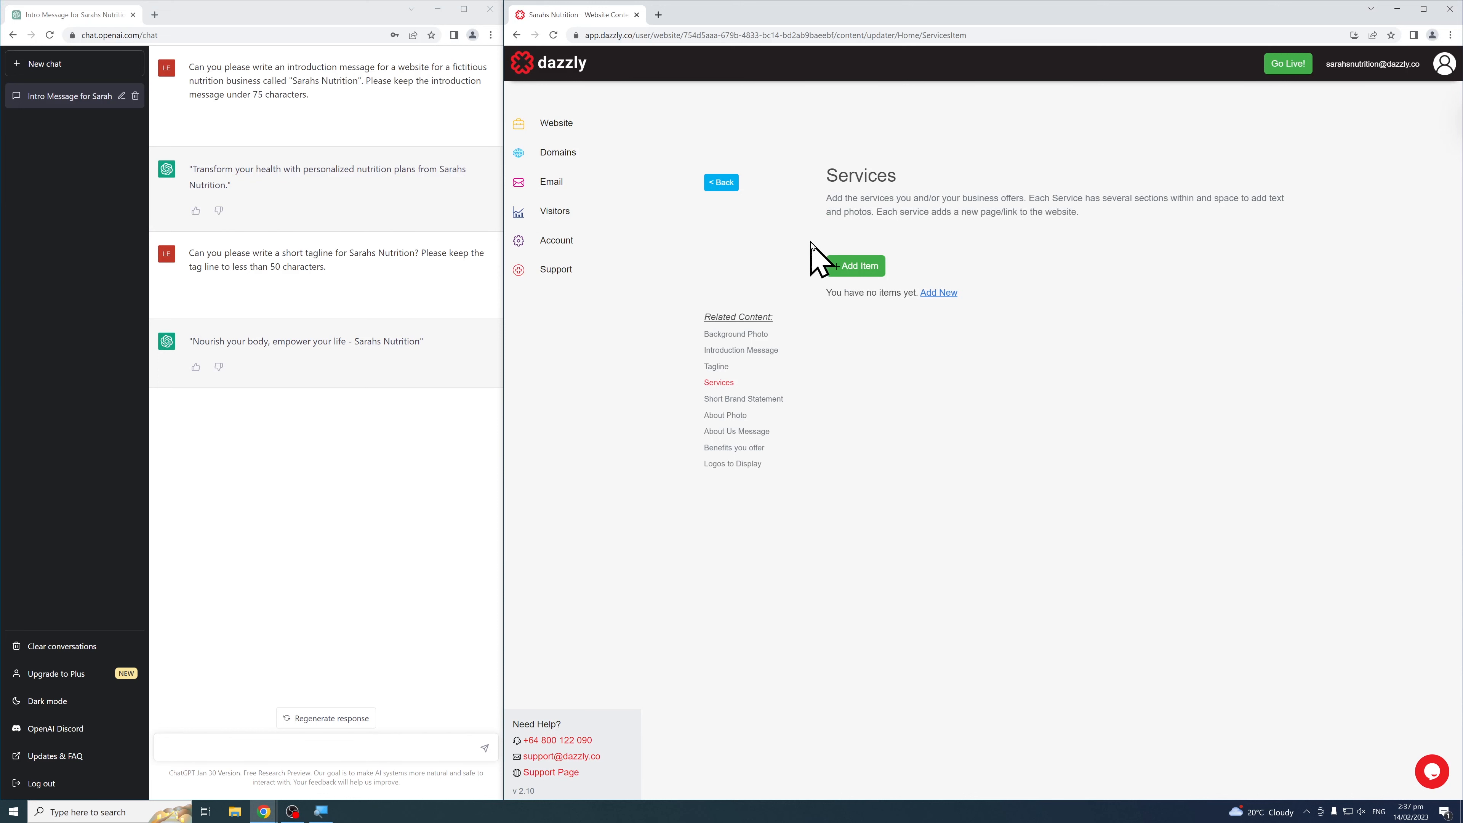
Add a new Services item and review its empty Service Title, Main Image, Header One and Description One fields
click(851, 270)
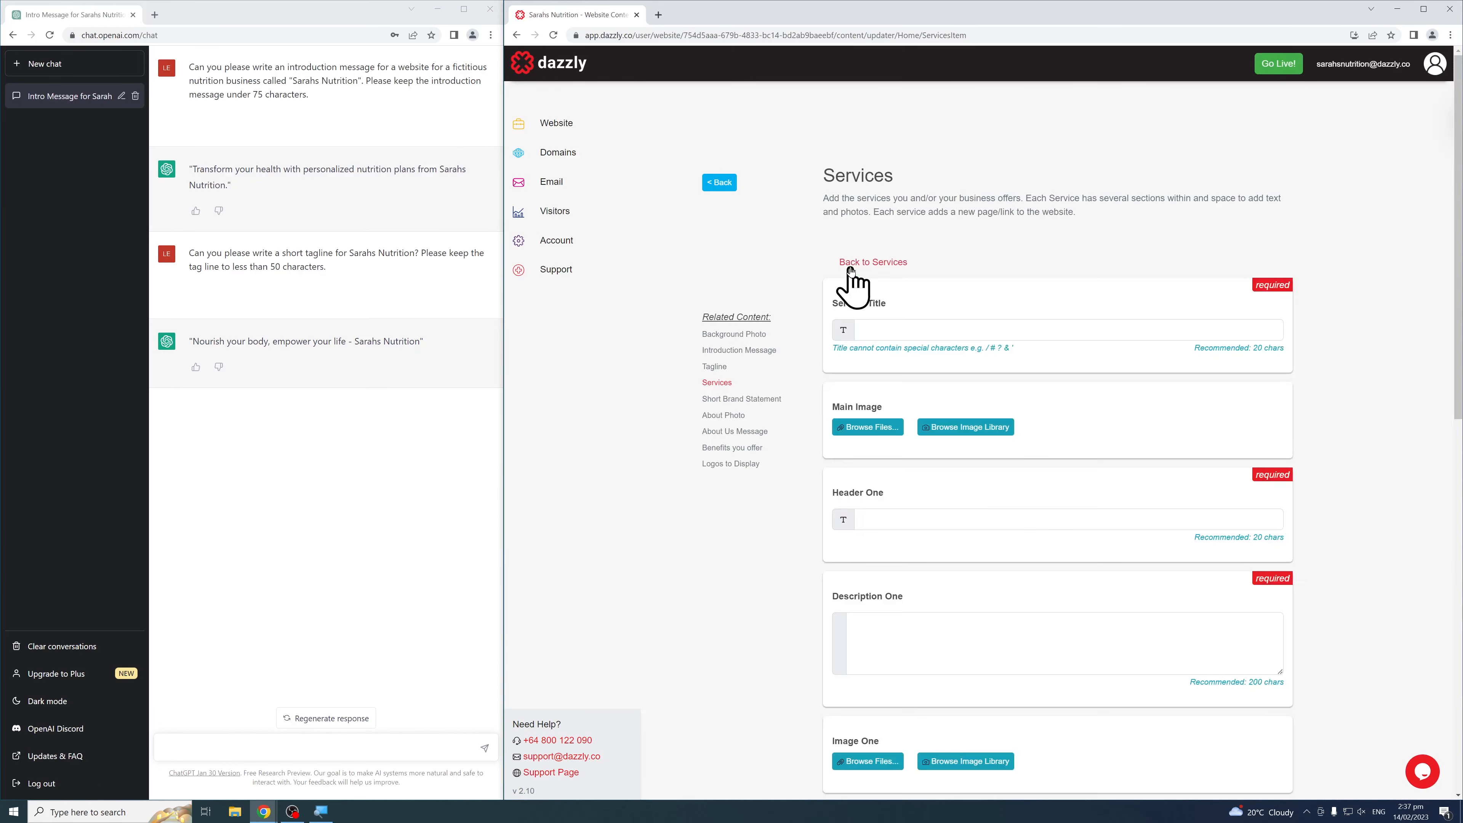
scroll(1008, 265, down, 1)
scroll(1059, 224, down, 1)
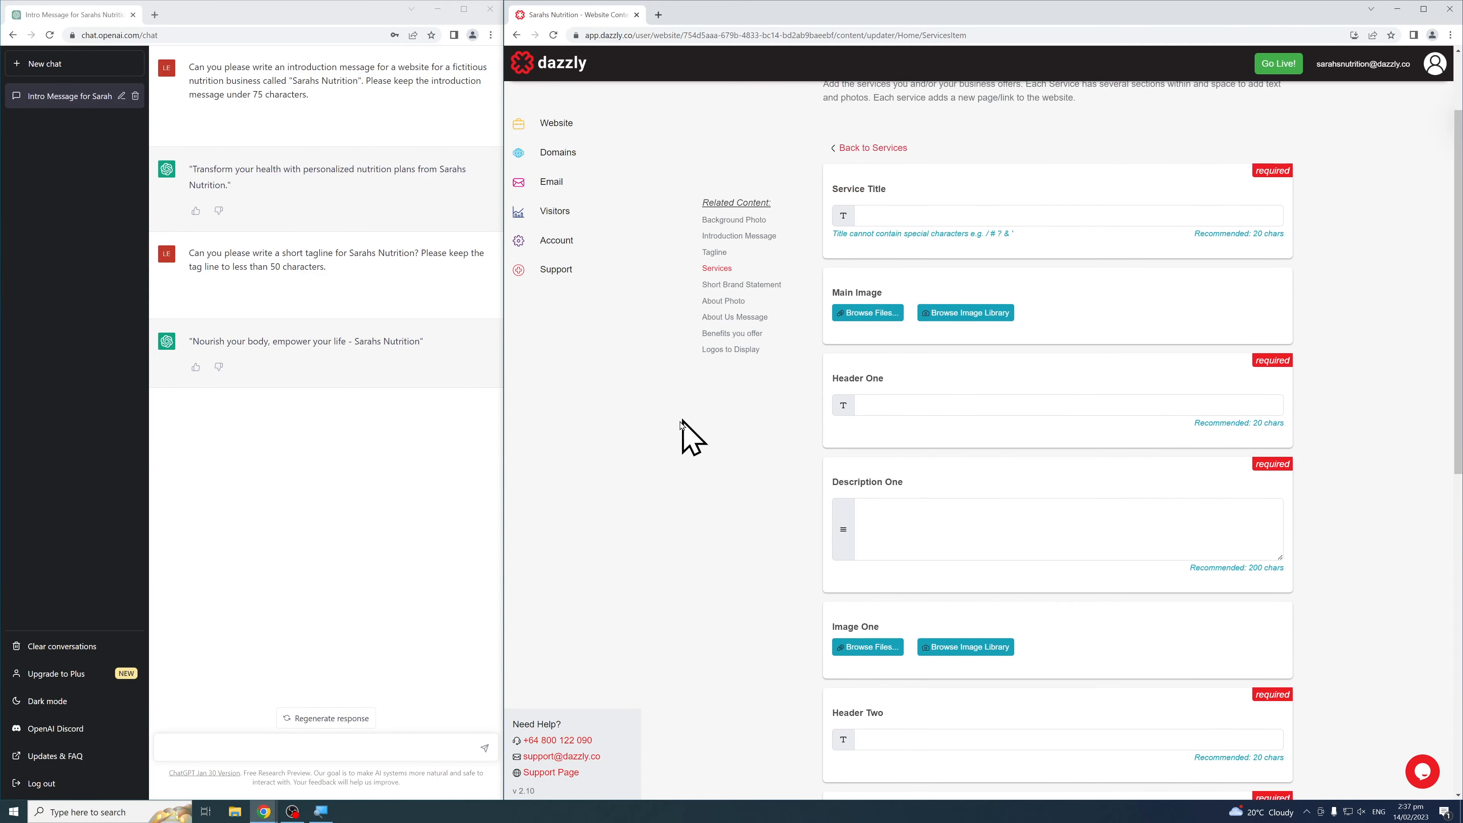
click(428, 738)
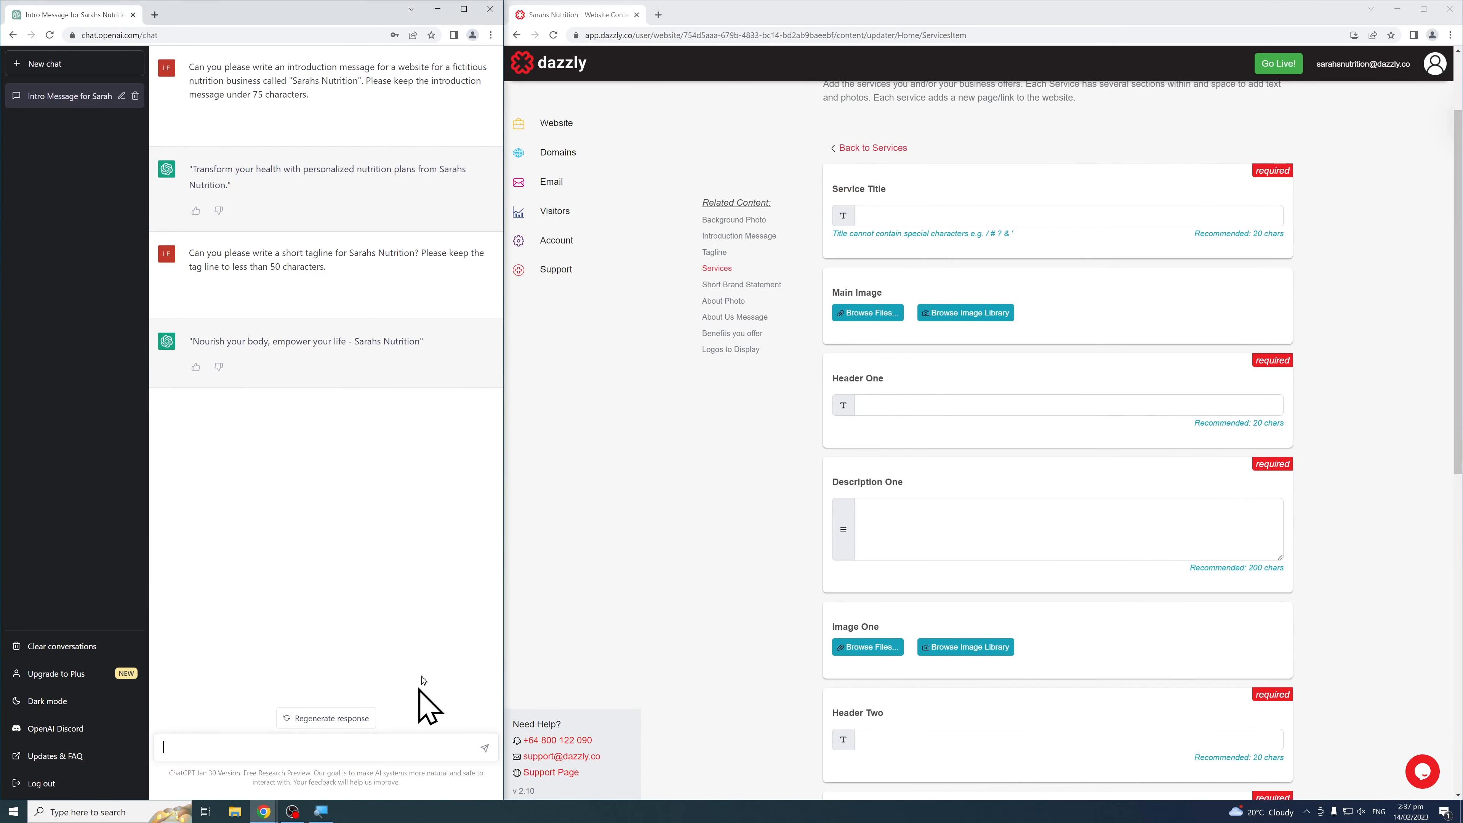
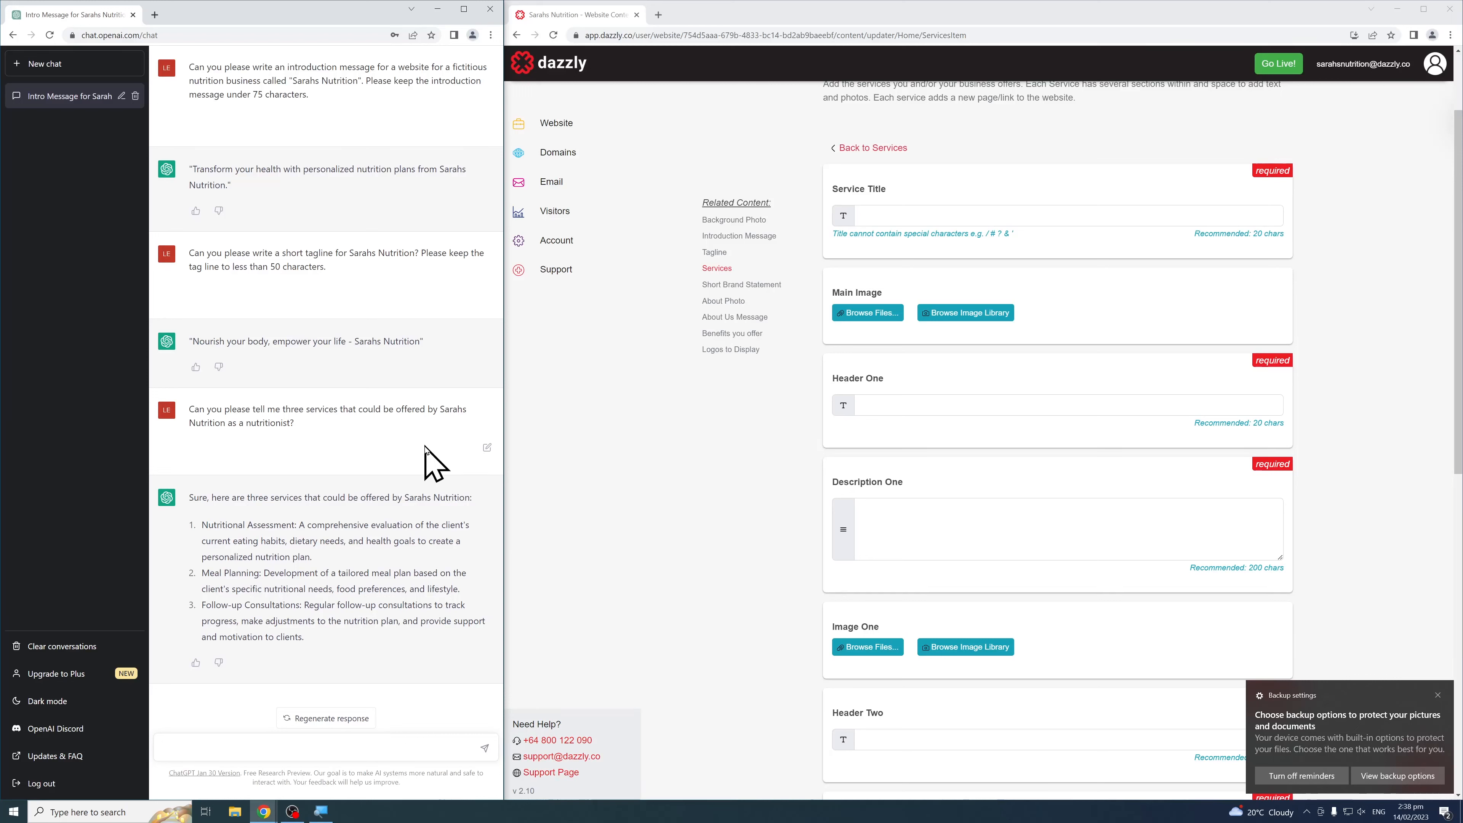
Copy 'Nutritional Assessment' from ChatGPT into Service Title, then browse images for Main Image
click(911, 216)
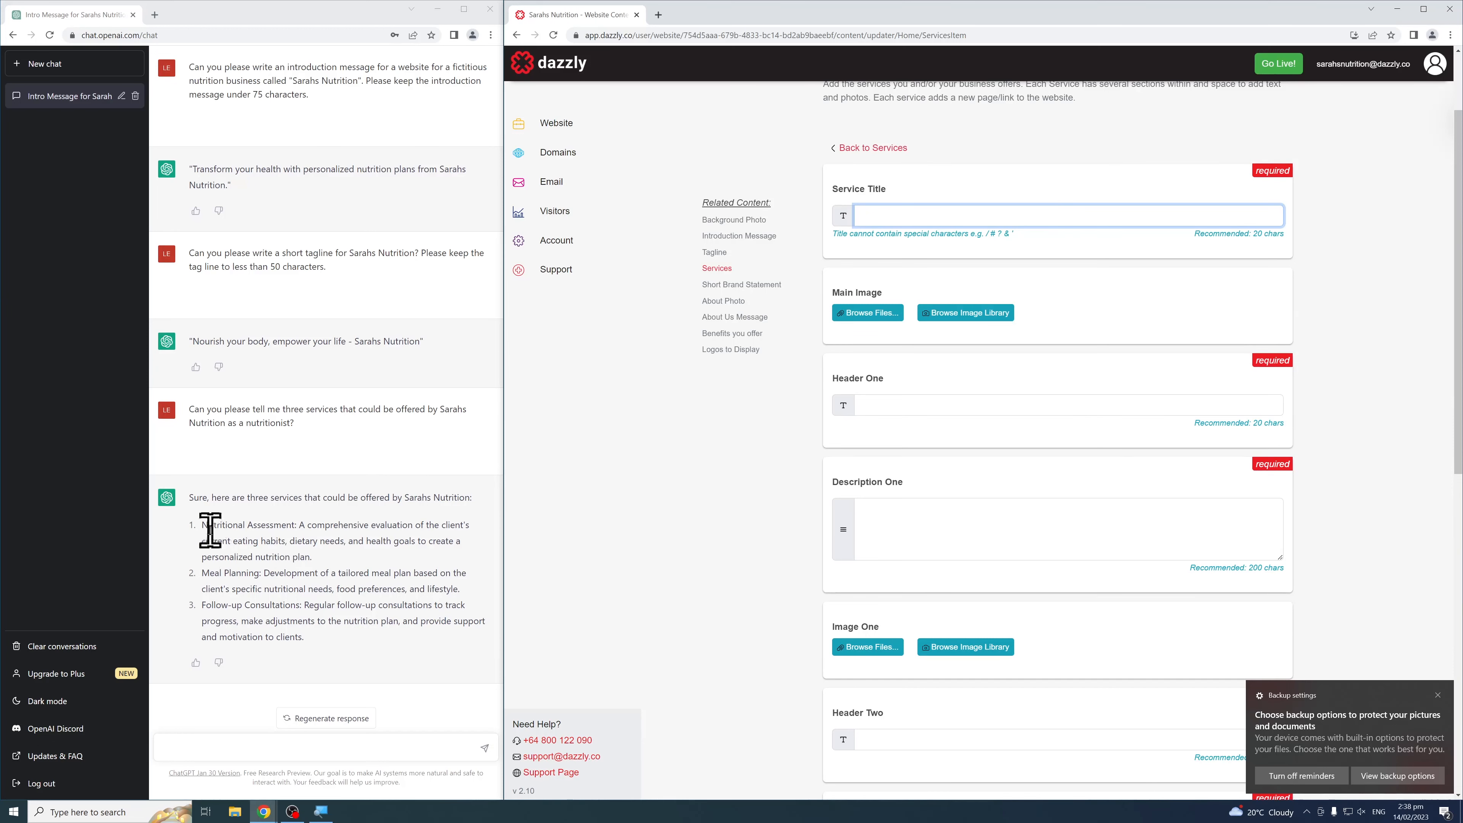
drag(203, 524, 297, 526)
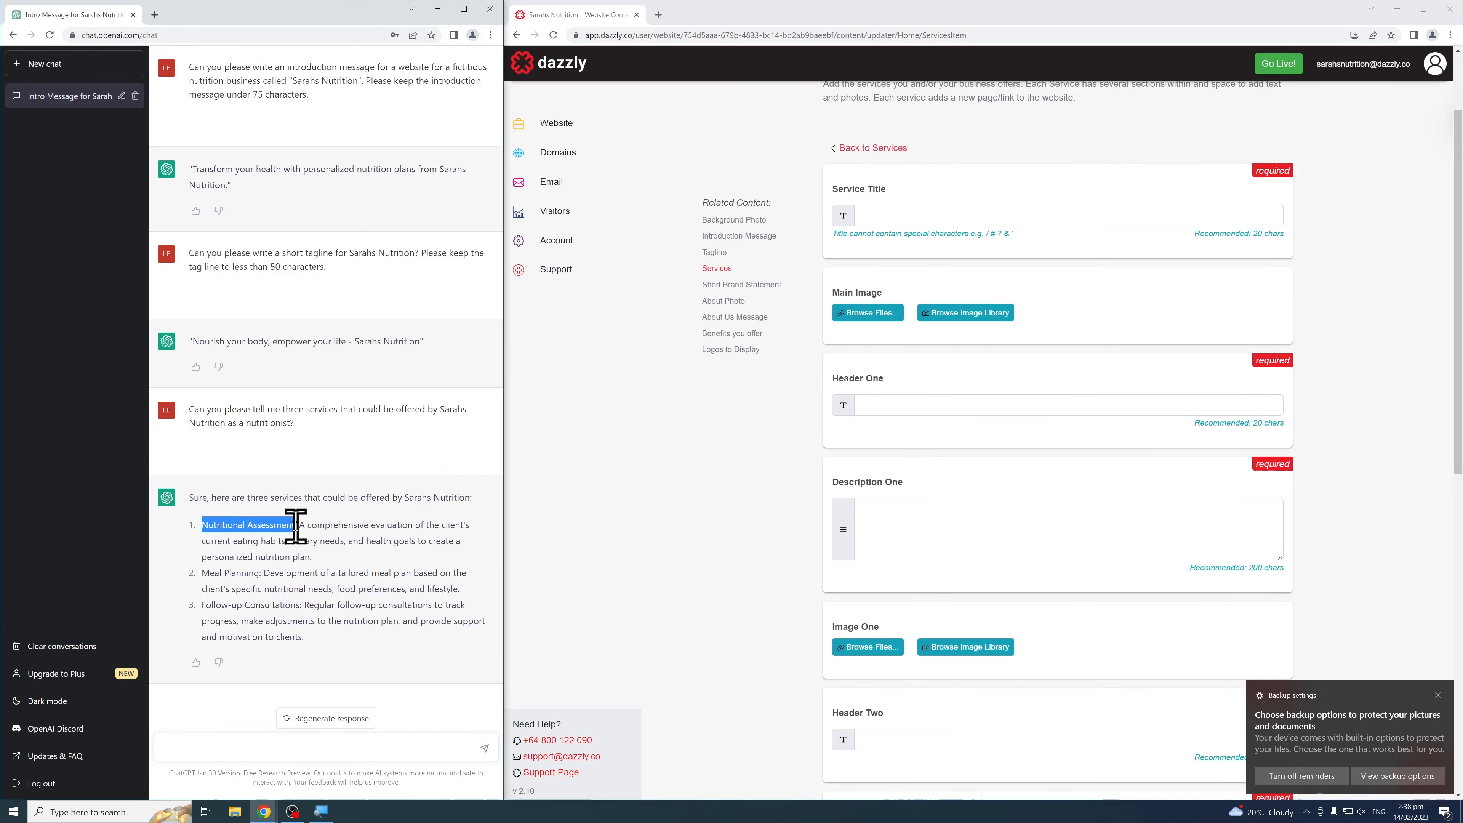
key(ctrl+c)
click(989, 214)
key(ctrl+v)
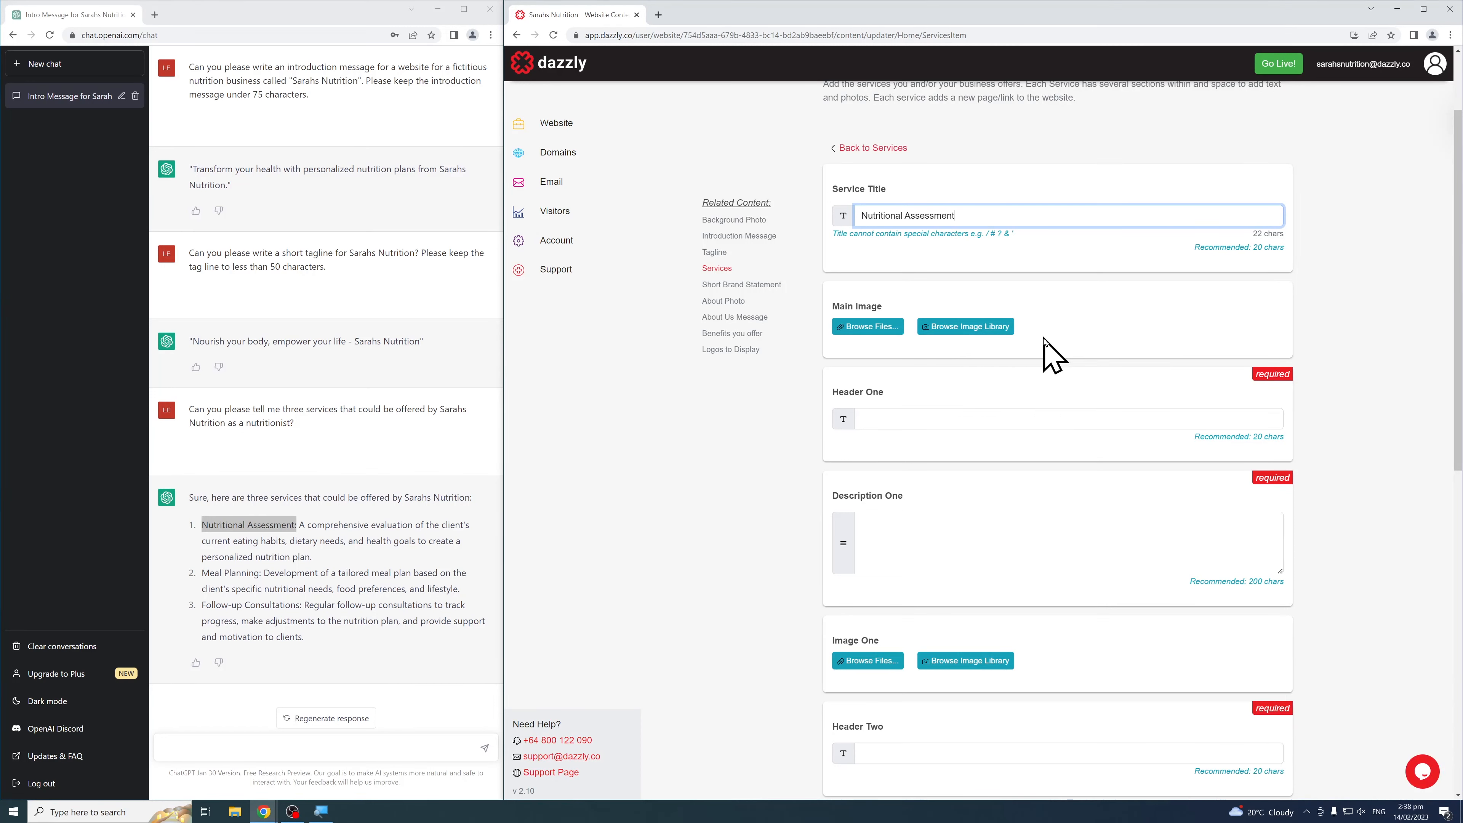
click(1005, 327)
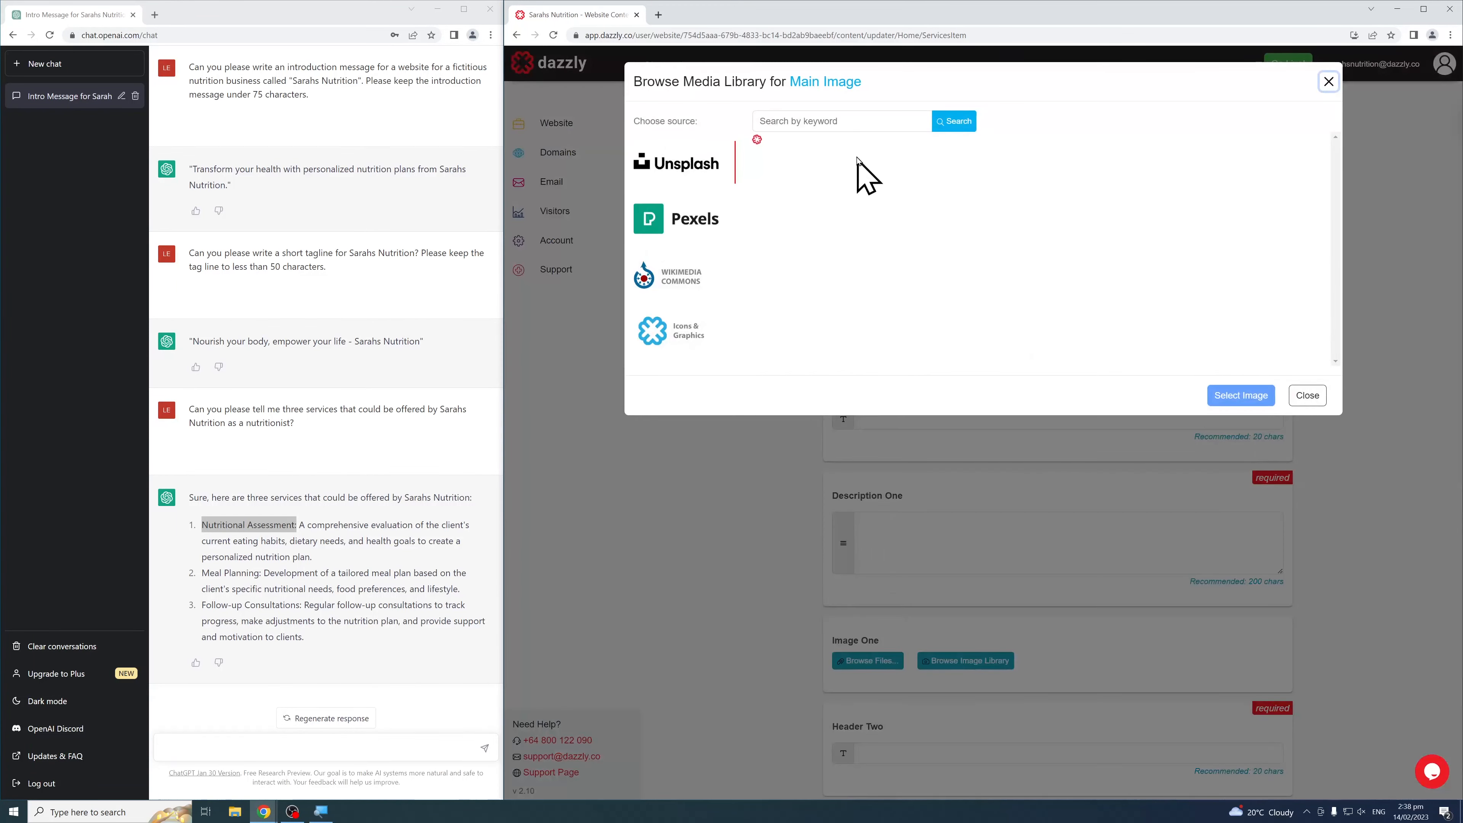
Search the image library for 'nutrition' and set the yellow avocado photo as main image
click(841, 121)
text(nut)
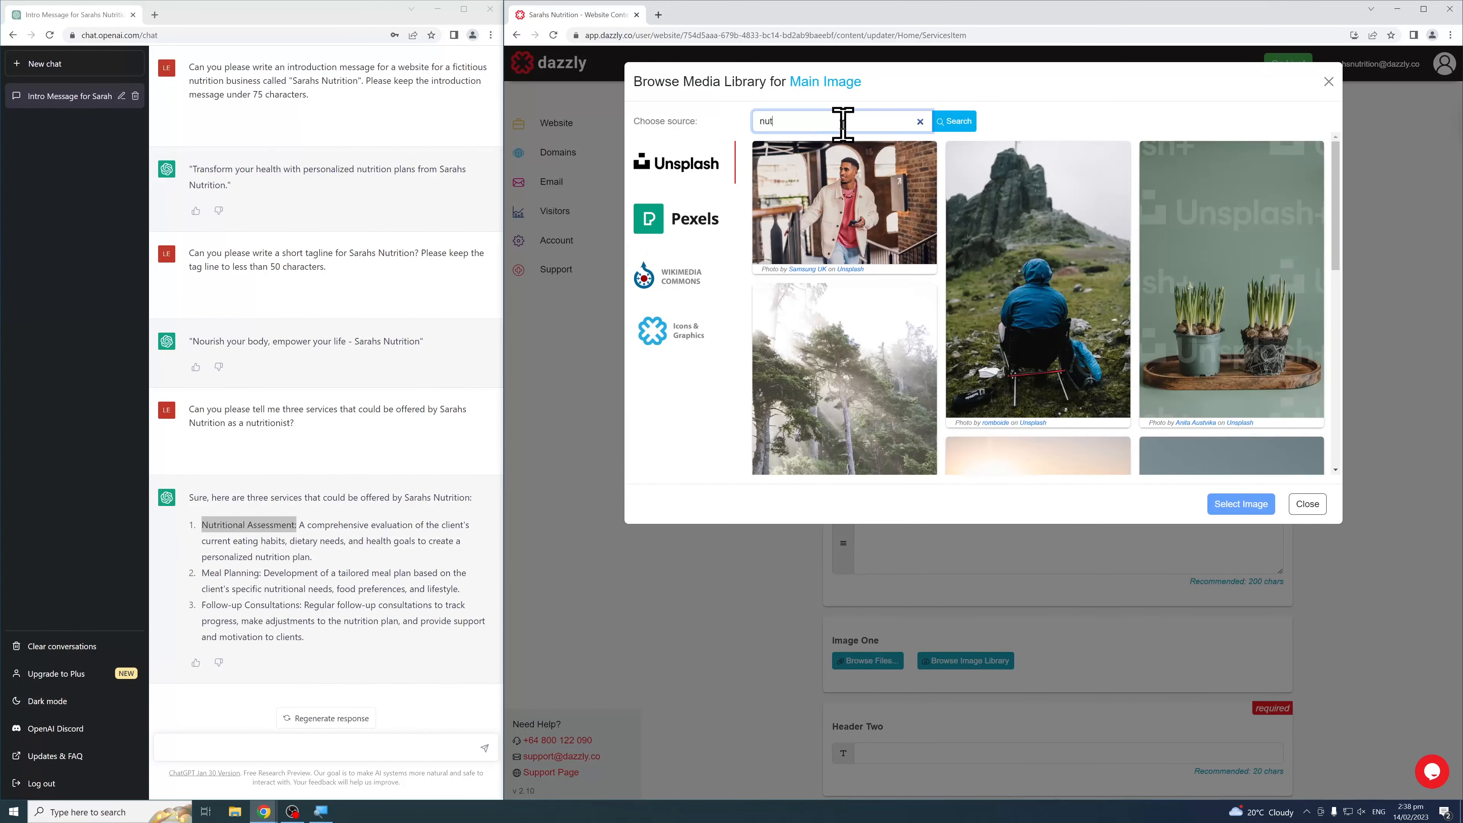
text(rition)
key(Return)
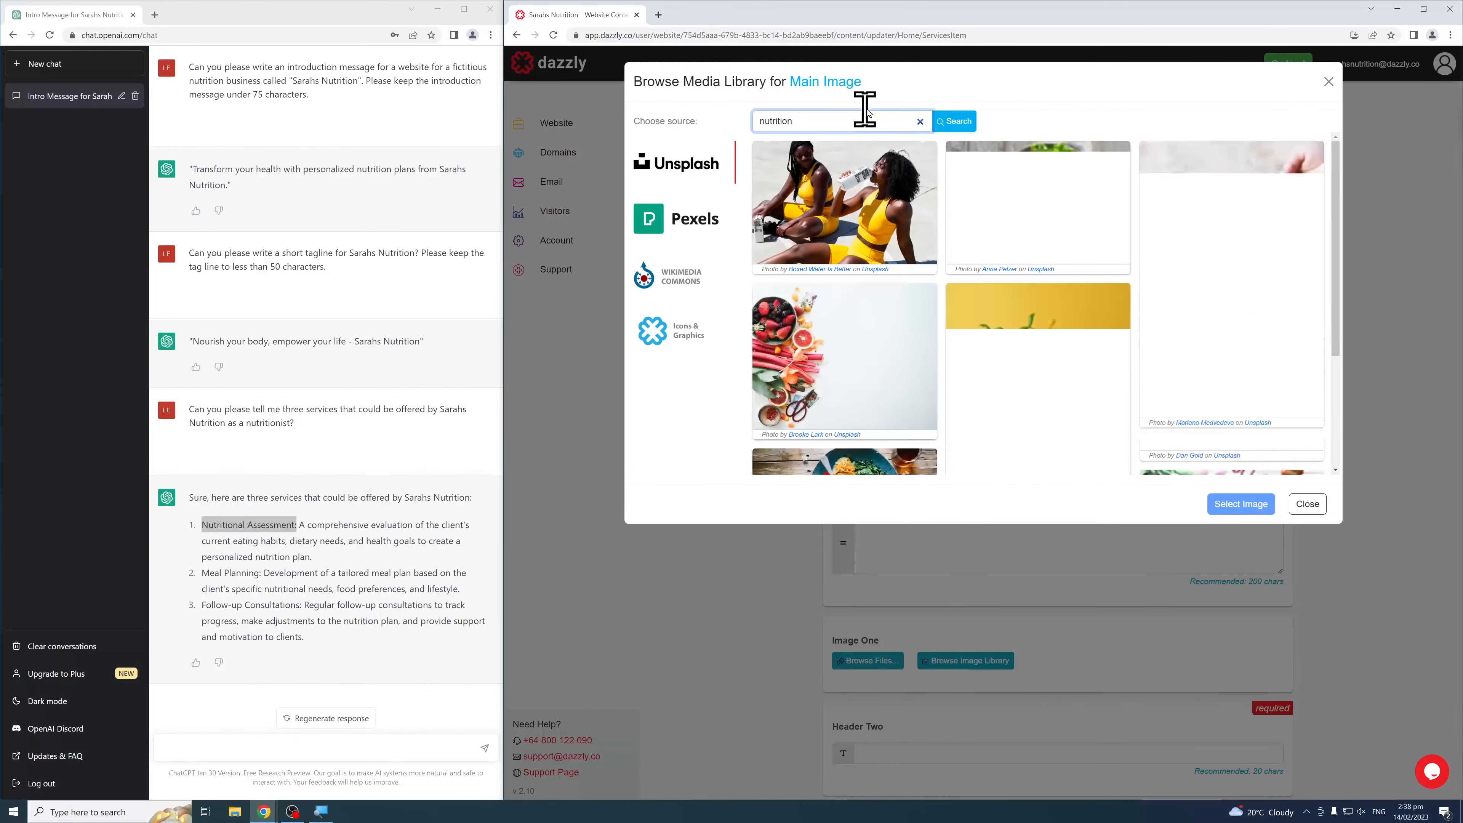
click(1032, 245)
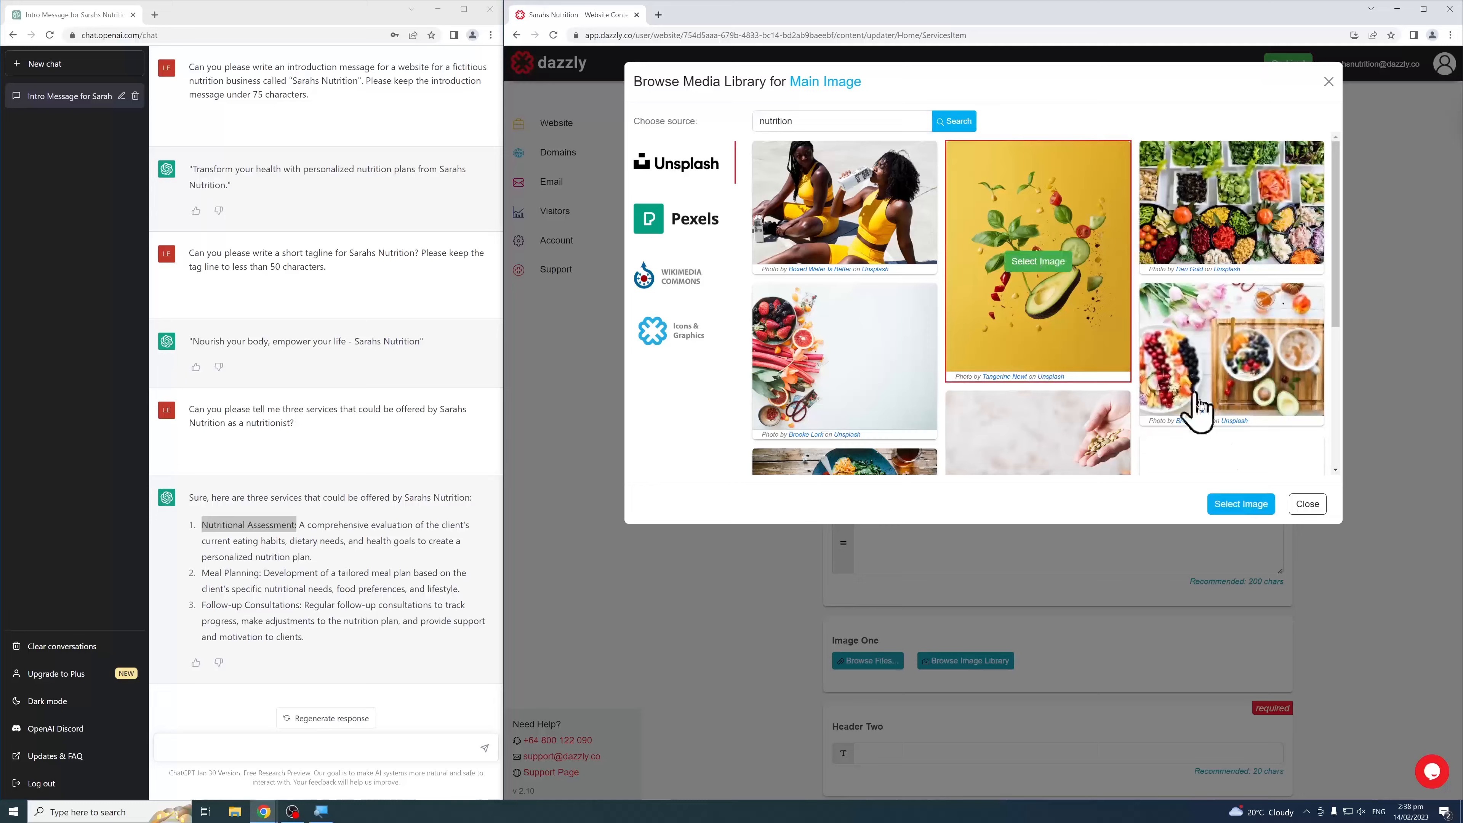
click(1241, 504)
scroll(1031, 490, down, 5)
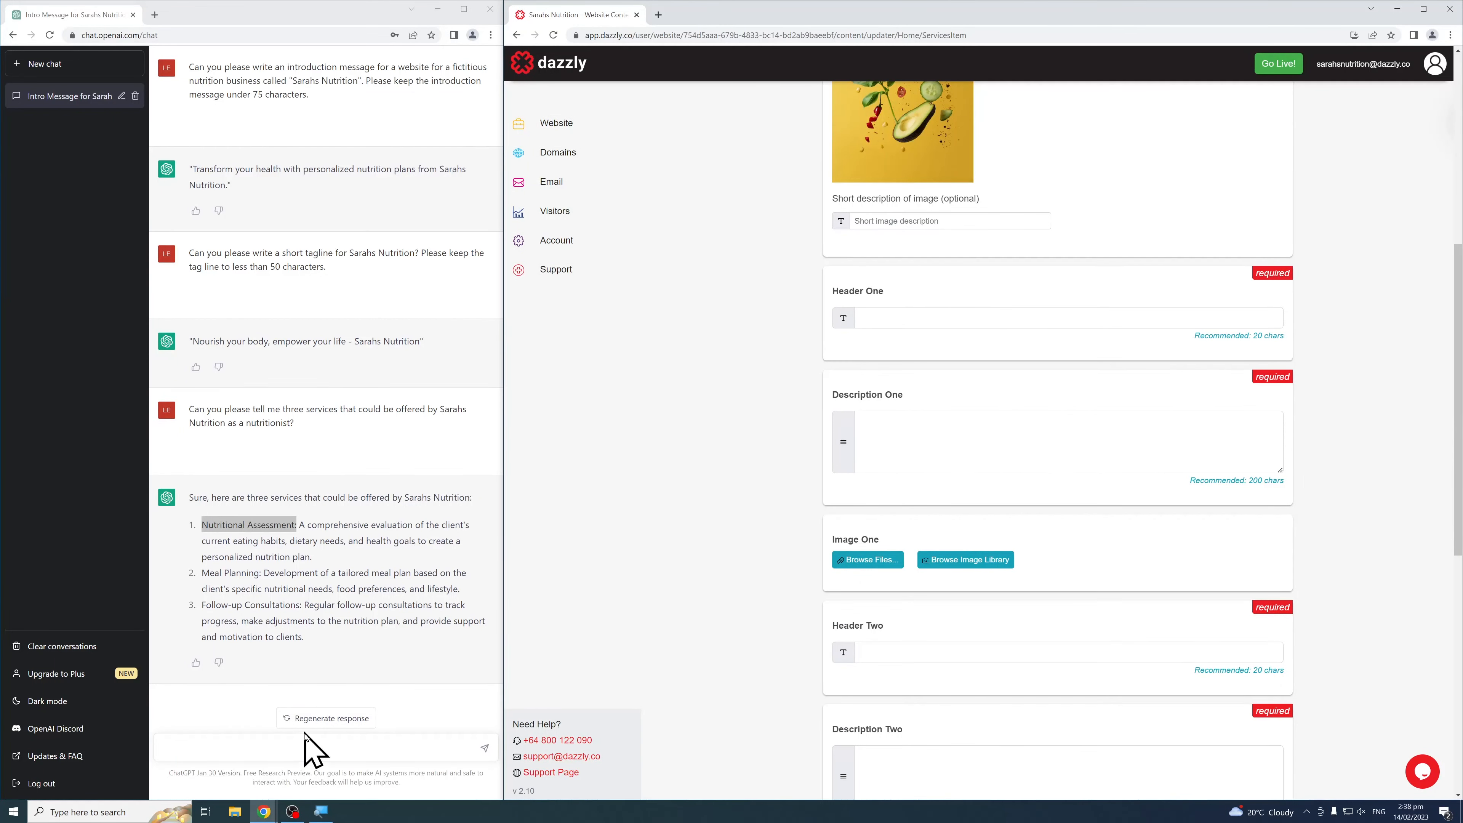
click(300, 743)
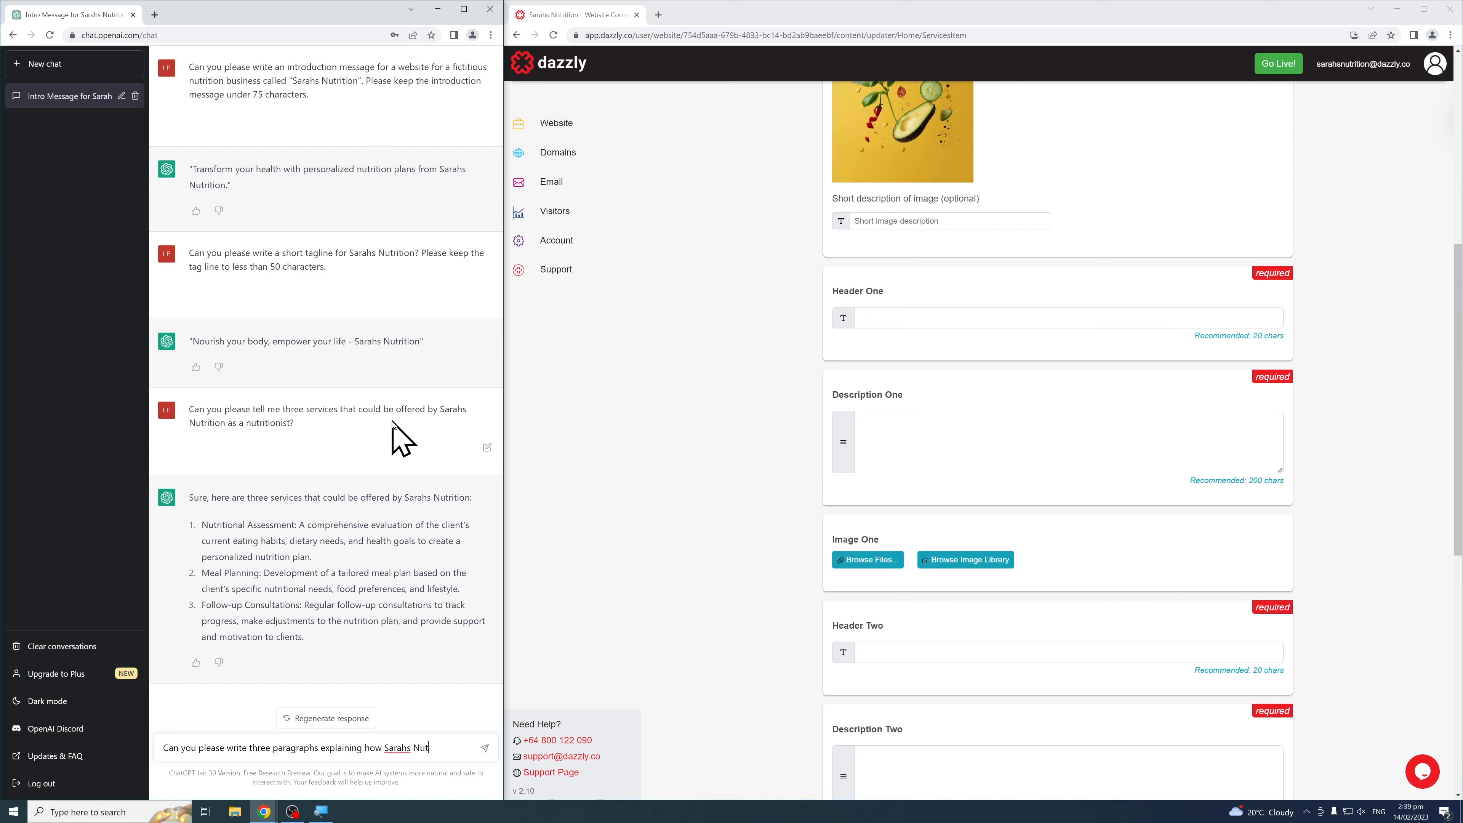
Send ChatGPT the request for three paragraphs on how Sarahs Nutrition delivers Nutritional Assessment
text(out)
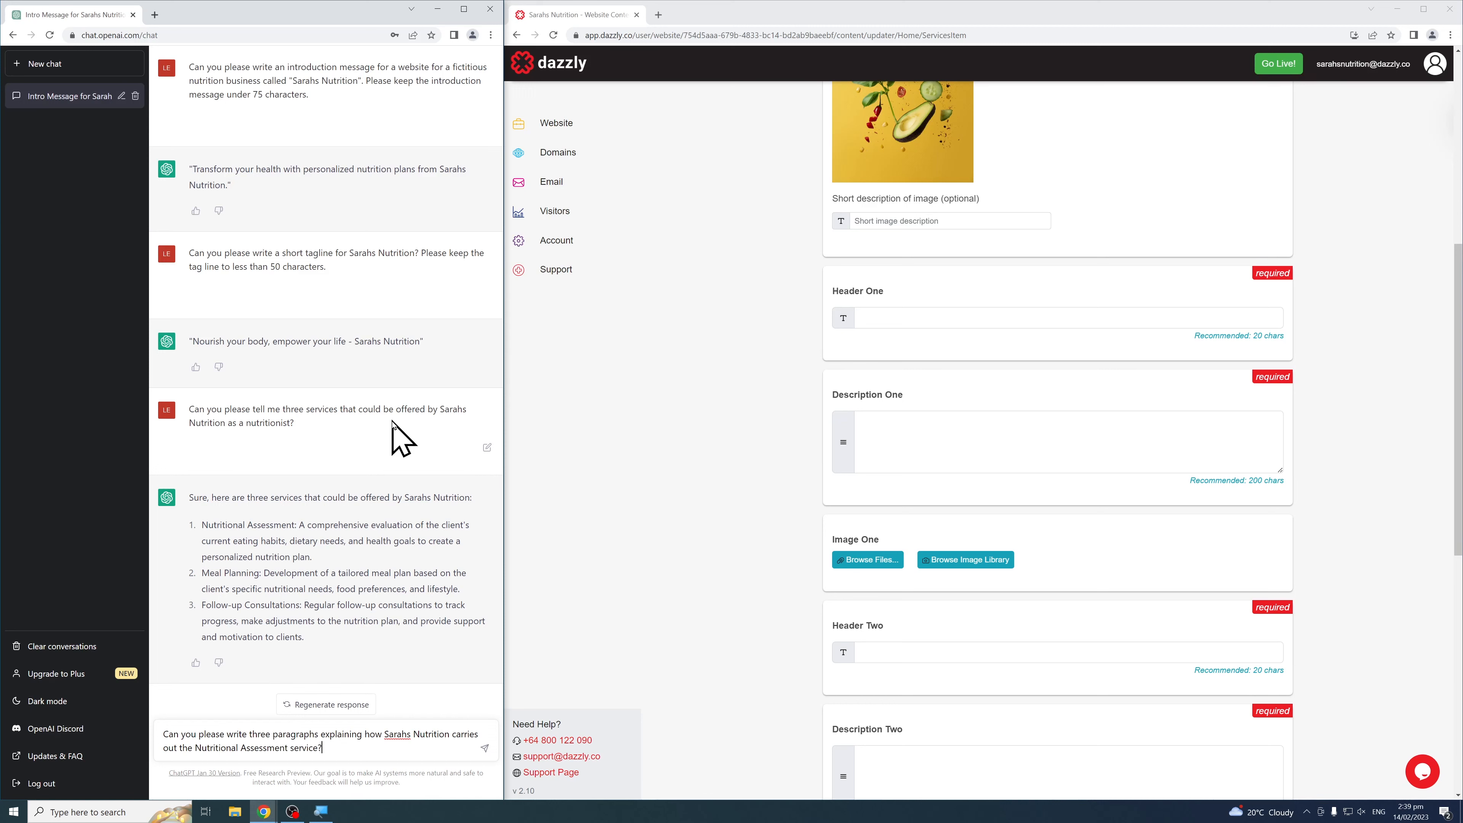
key(Return)
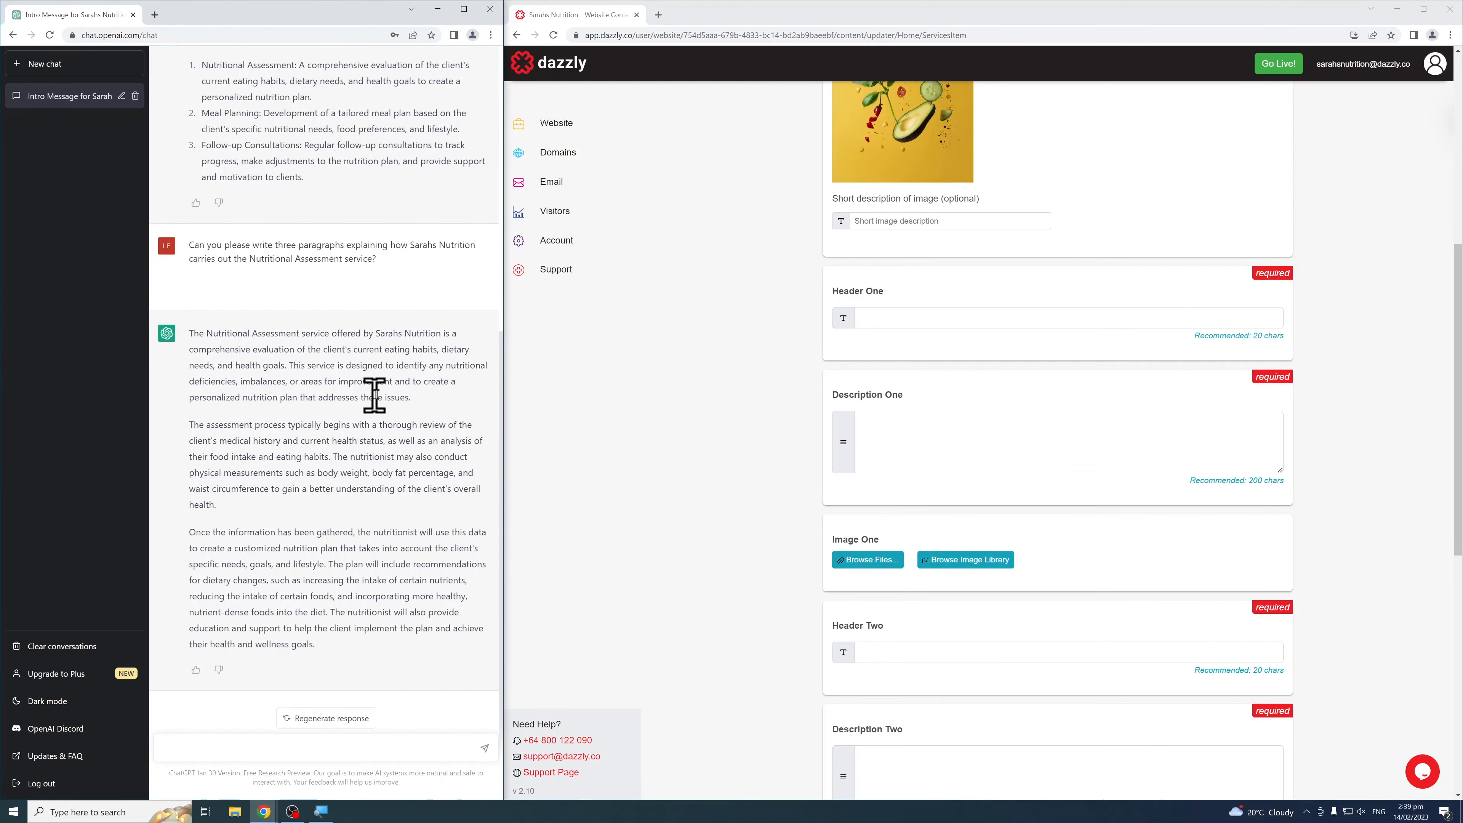
Copy ChatGPT's first paragraph into Description One
drag(416, 404, 190, 333)
right_click(200, 338)
click(223, 346)
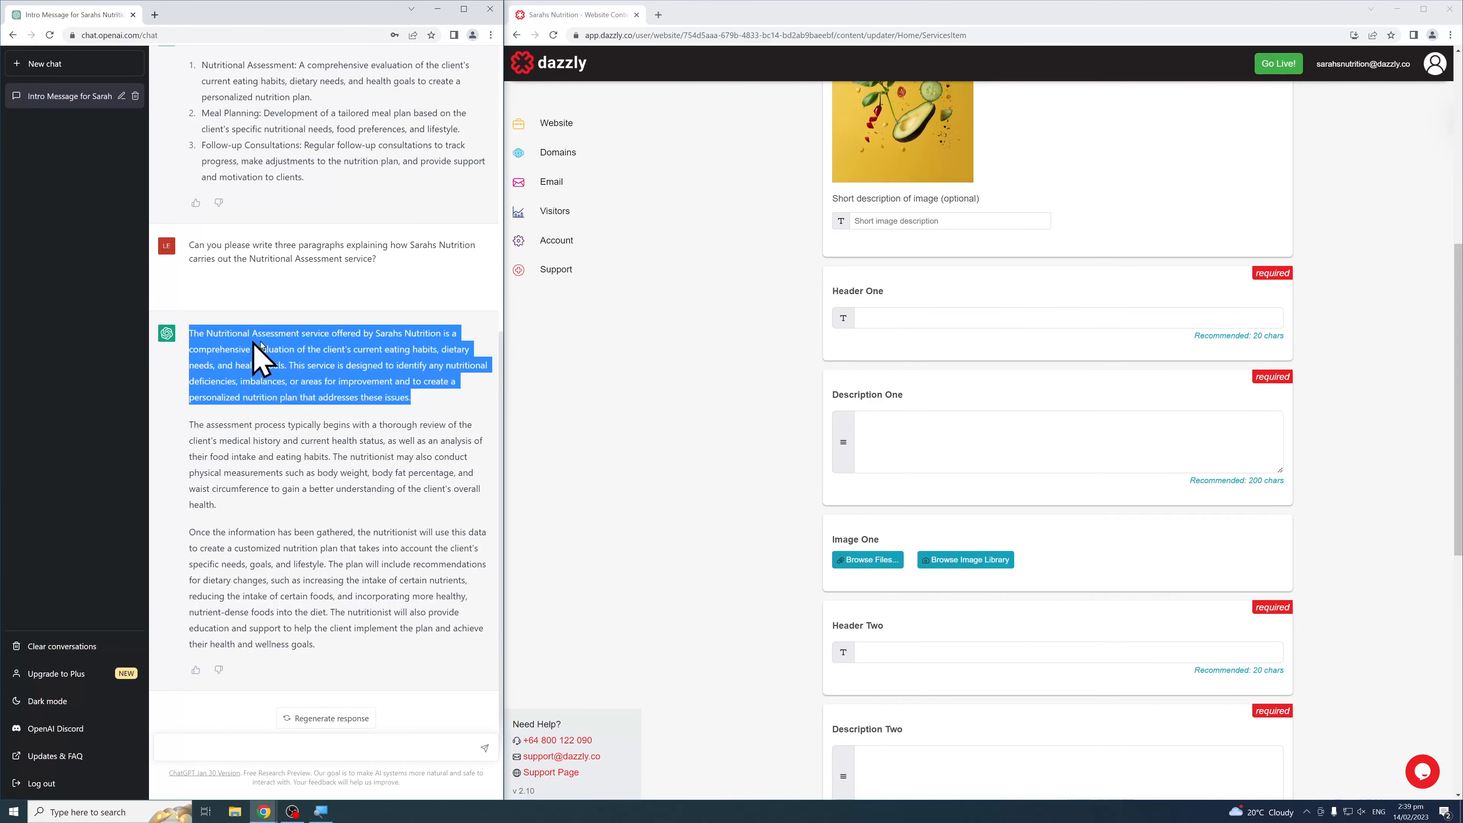
click(913, 419)
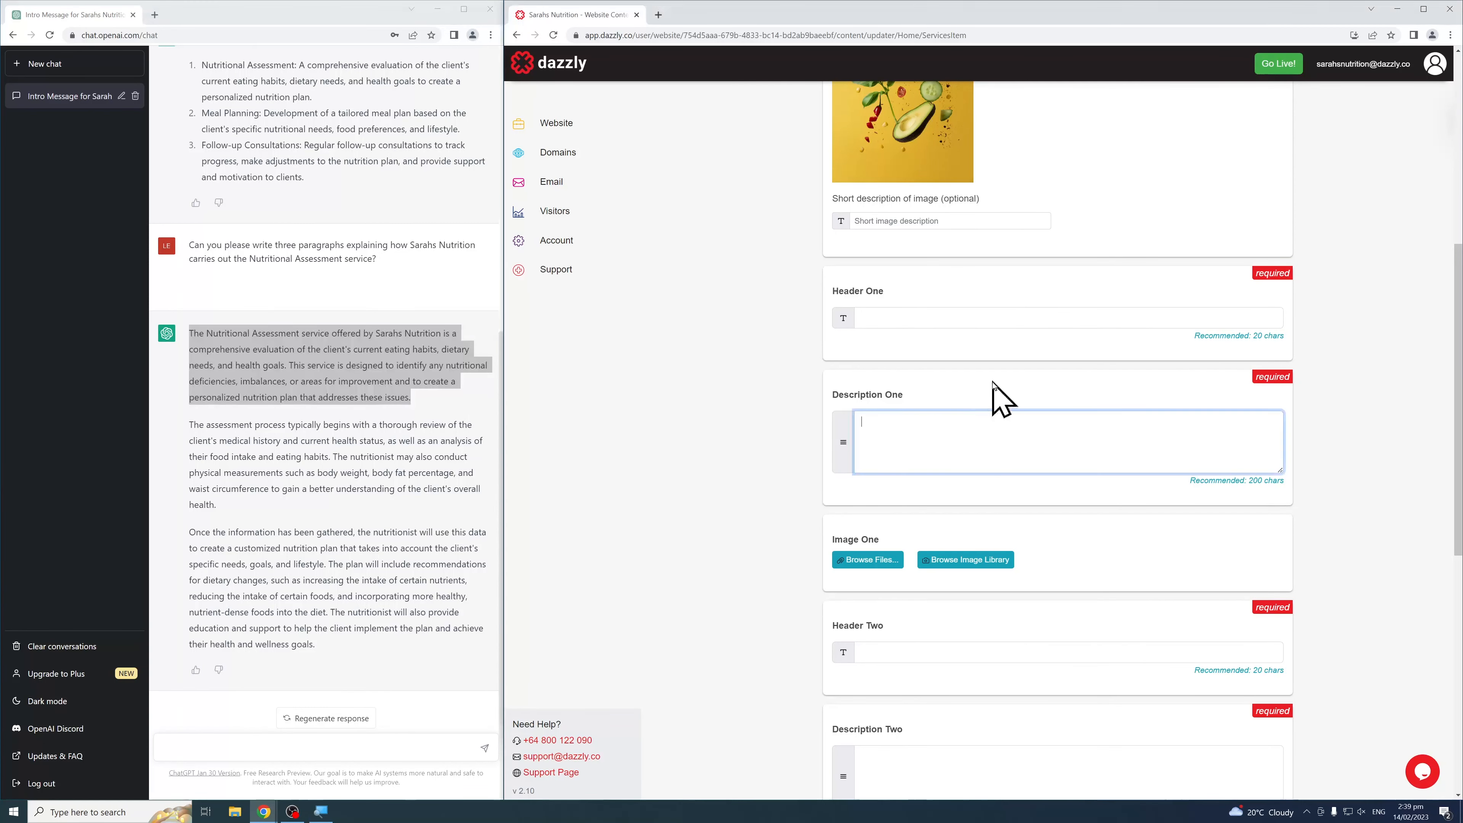
key(ctrl+v)
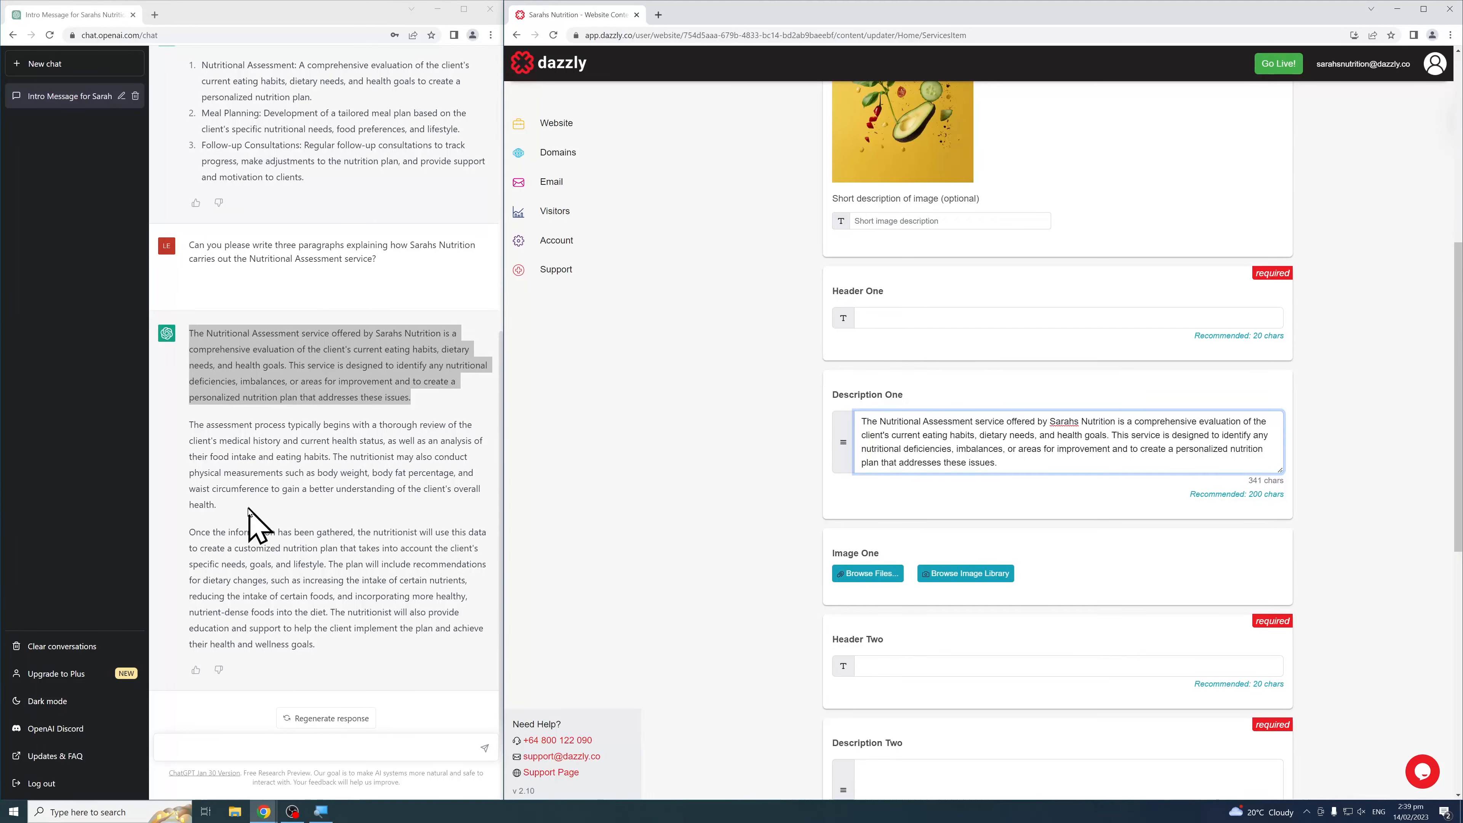
Copy ChatGPT's second paragraph into Description Two
mouse_move(216, 505)
mouse_down()
mouse_move(186, 457)
mouse_move(188, 427)
mouse_up()
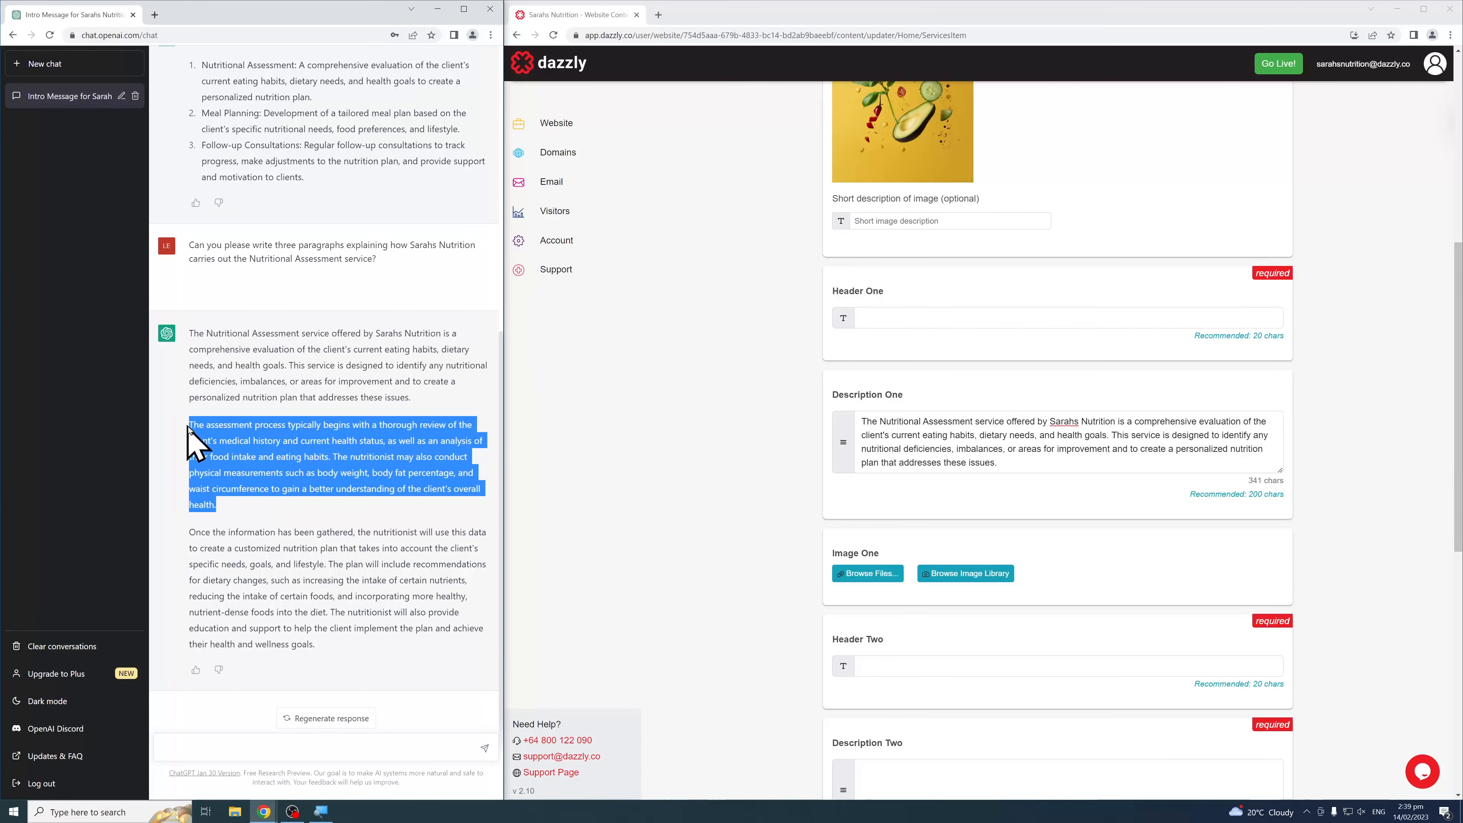
right_click(188, 427)
click(216, 439)
scroll(740, 515, down, 5)
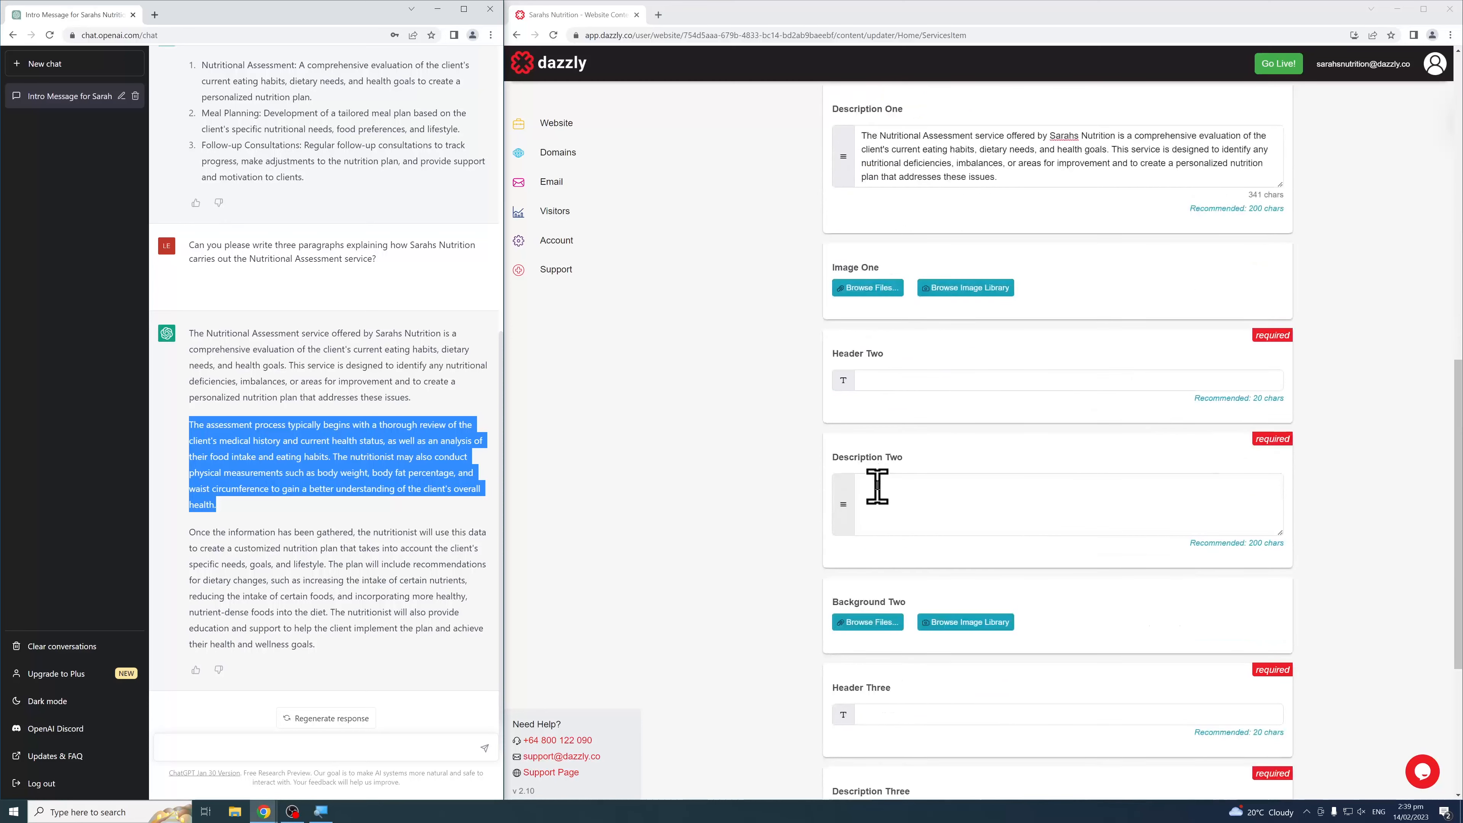
click(877, 486)
key(ctrl+v)
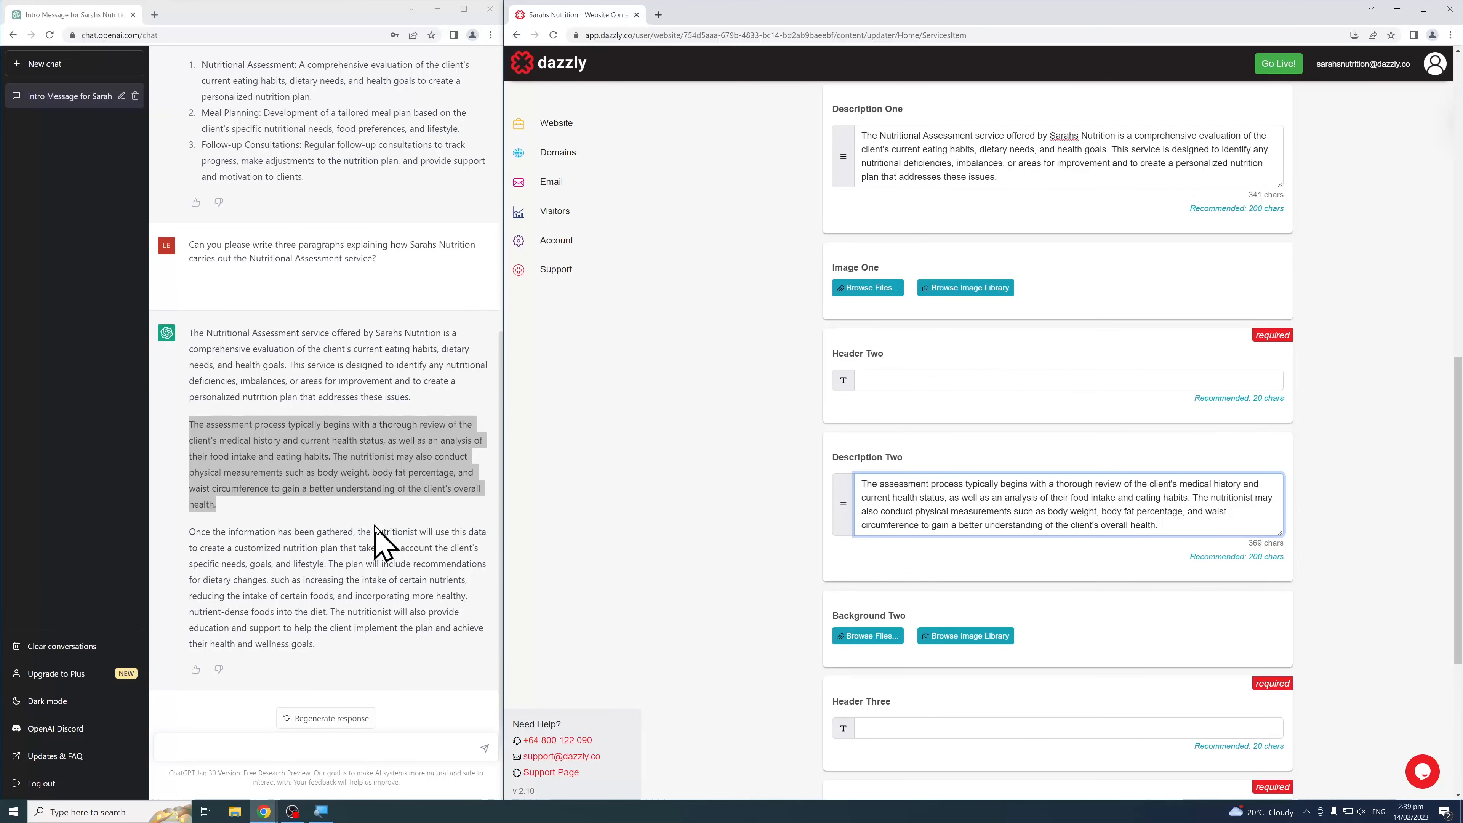
Copy ChatGPT's third paragraph into Description Three
drag(317, 644, 188, 531)
right_click(188, 530)
click(221, 550)
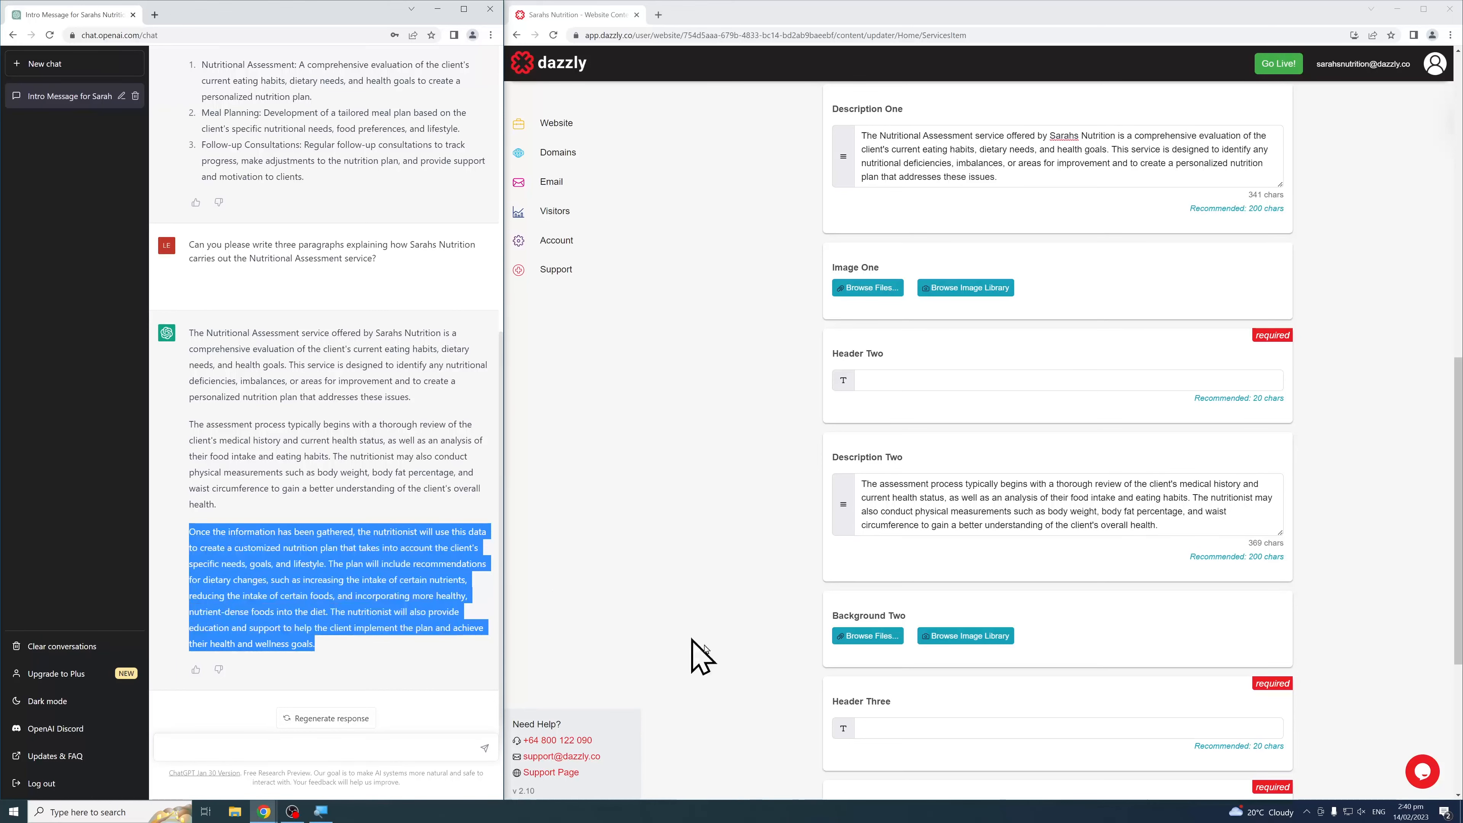
scroll(921, 703, down, 3)
click(941, 660)
key(ctrl+v)
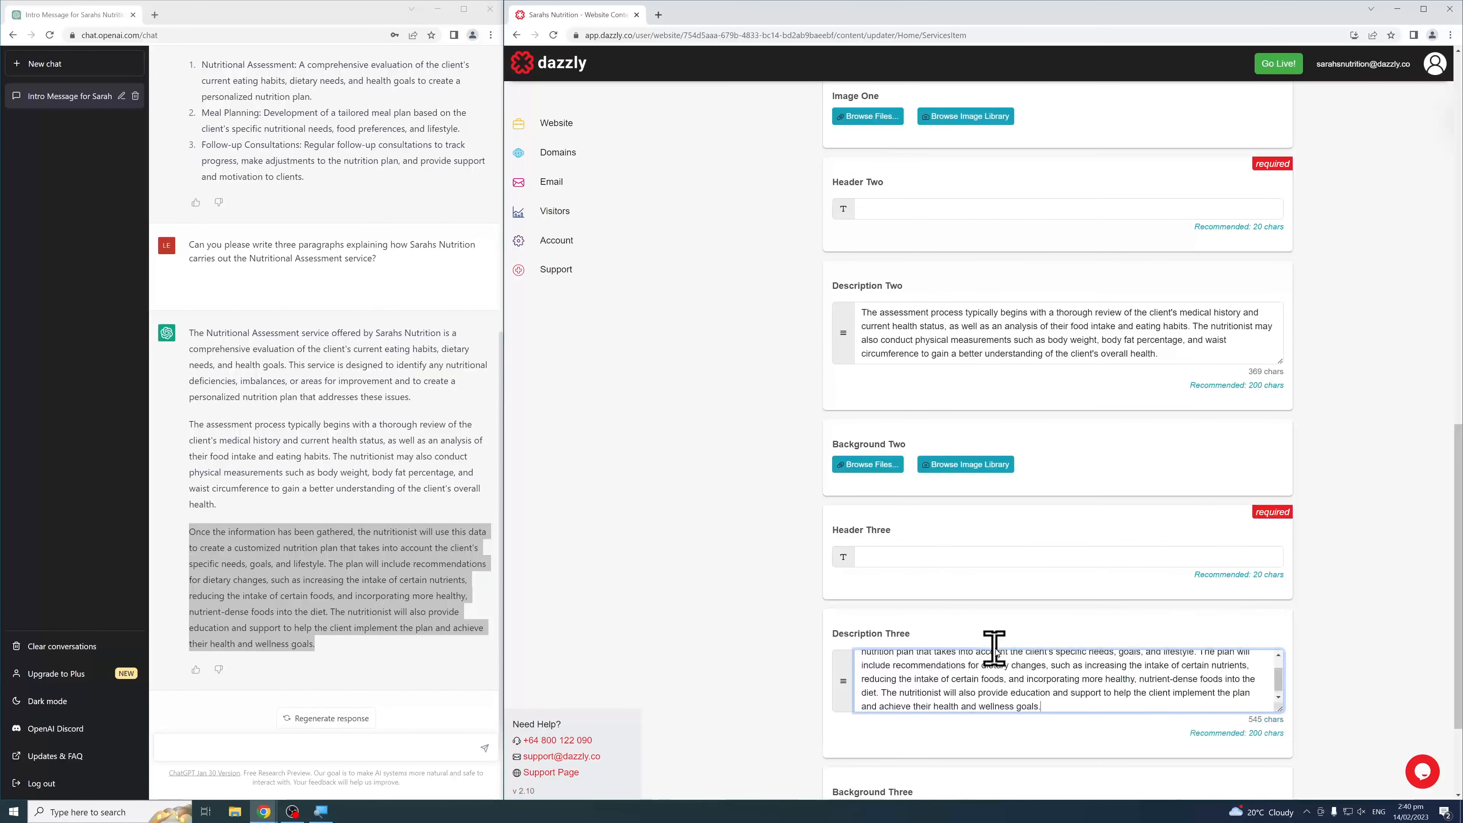
Clear the ChatGPT selection and review the pasted Description One text
scroll(976, 593, up, 7)
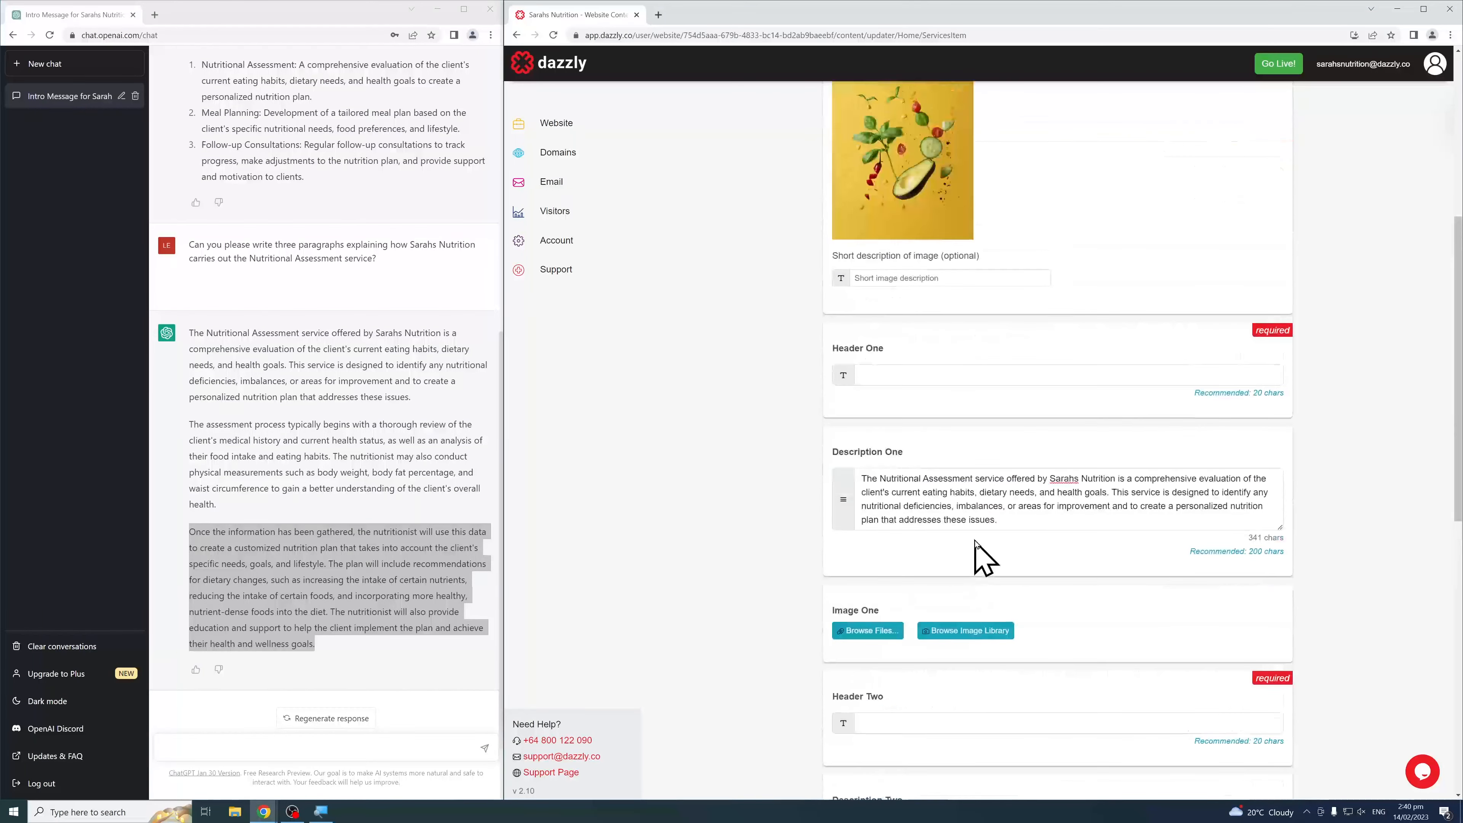
scroll(979, 557, up, 2)
click(334, 744)
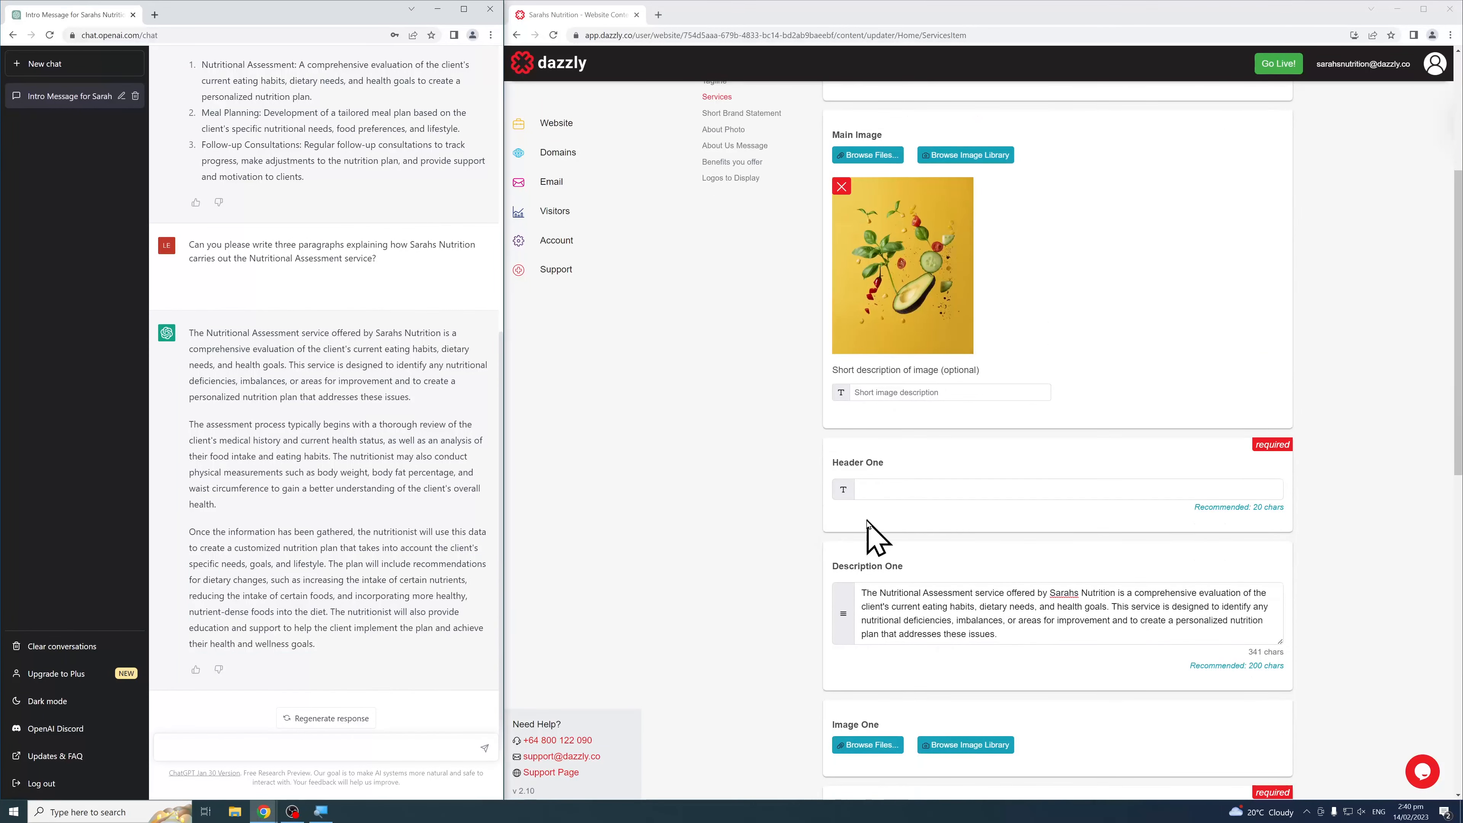
scroll(852, 531, down, 1)
click(1034, 578)
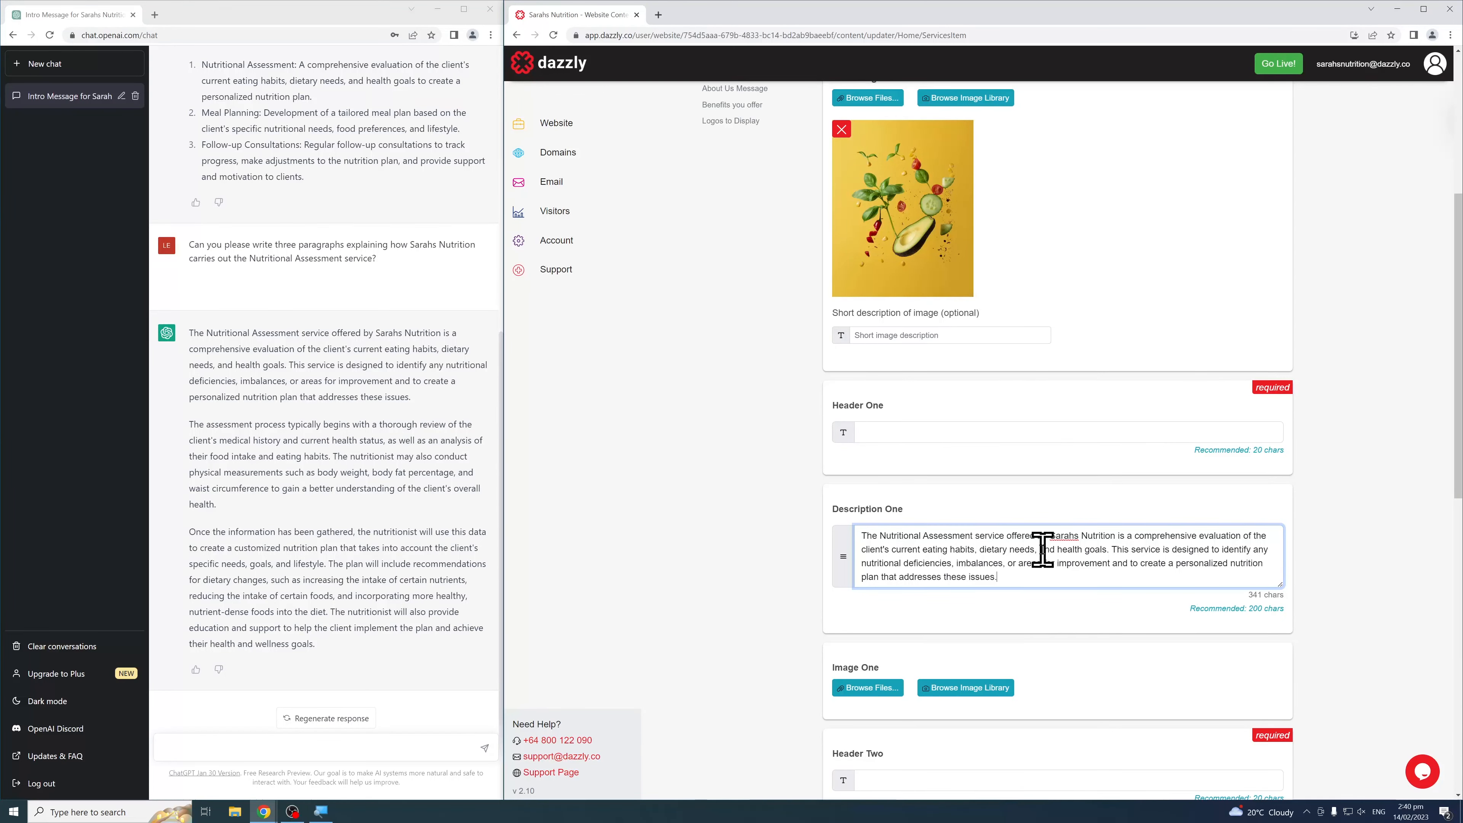
Enter a title in the Header One field
scroll(1051, 516, up, 5)
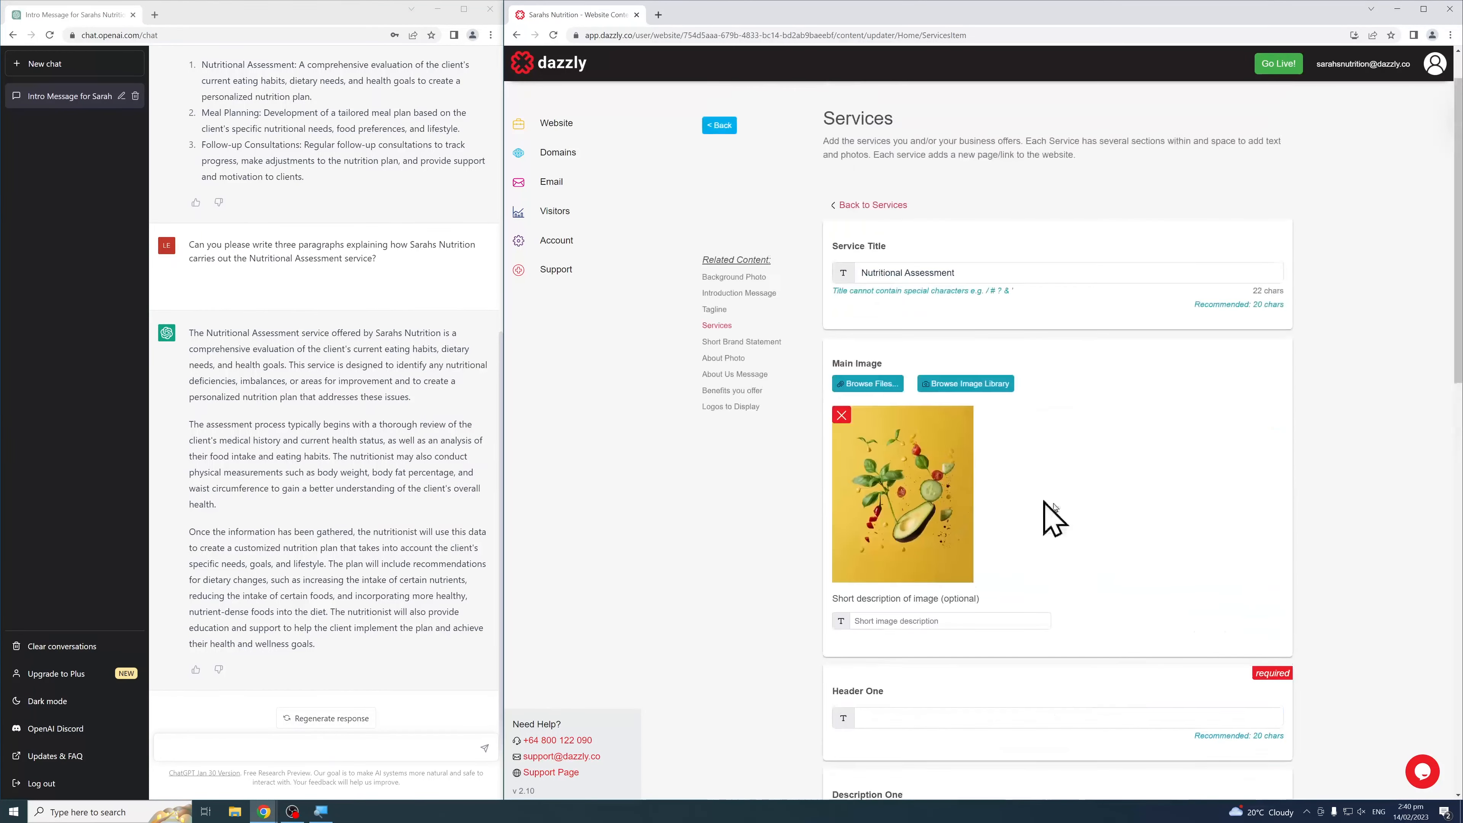
scroll(1075, 510, down, 1)
scroll(1074, 524, down, 4)
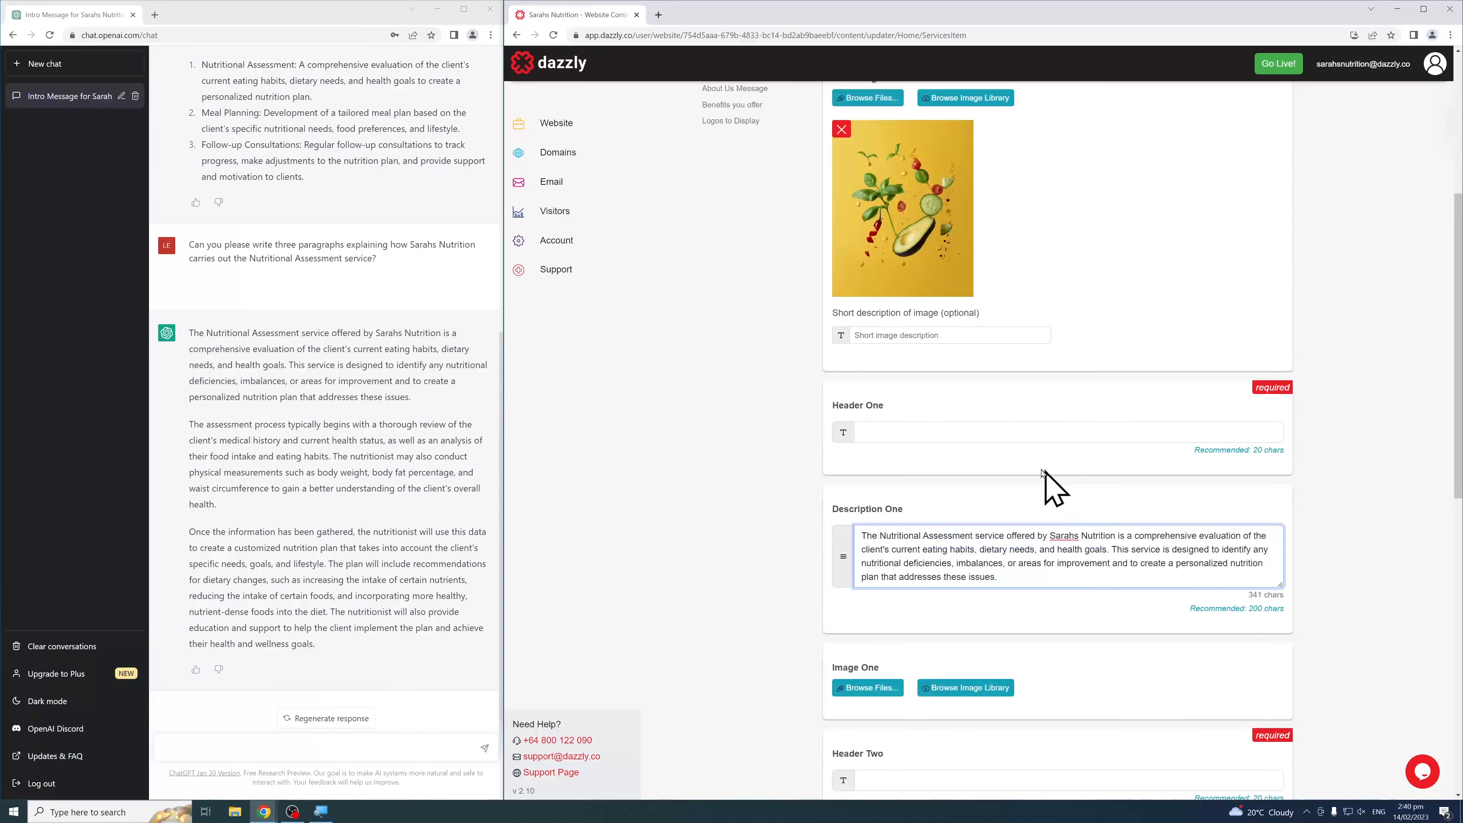
click(939, 429)
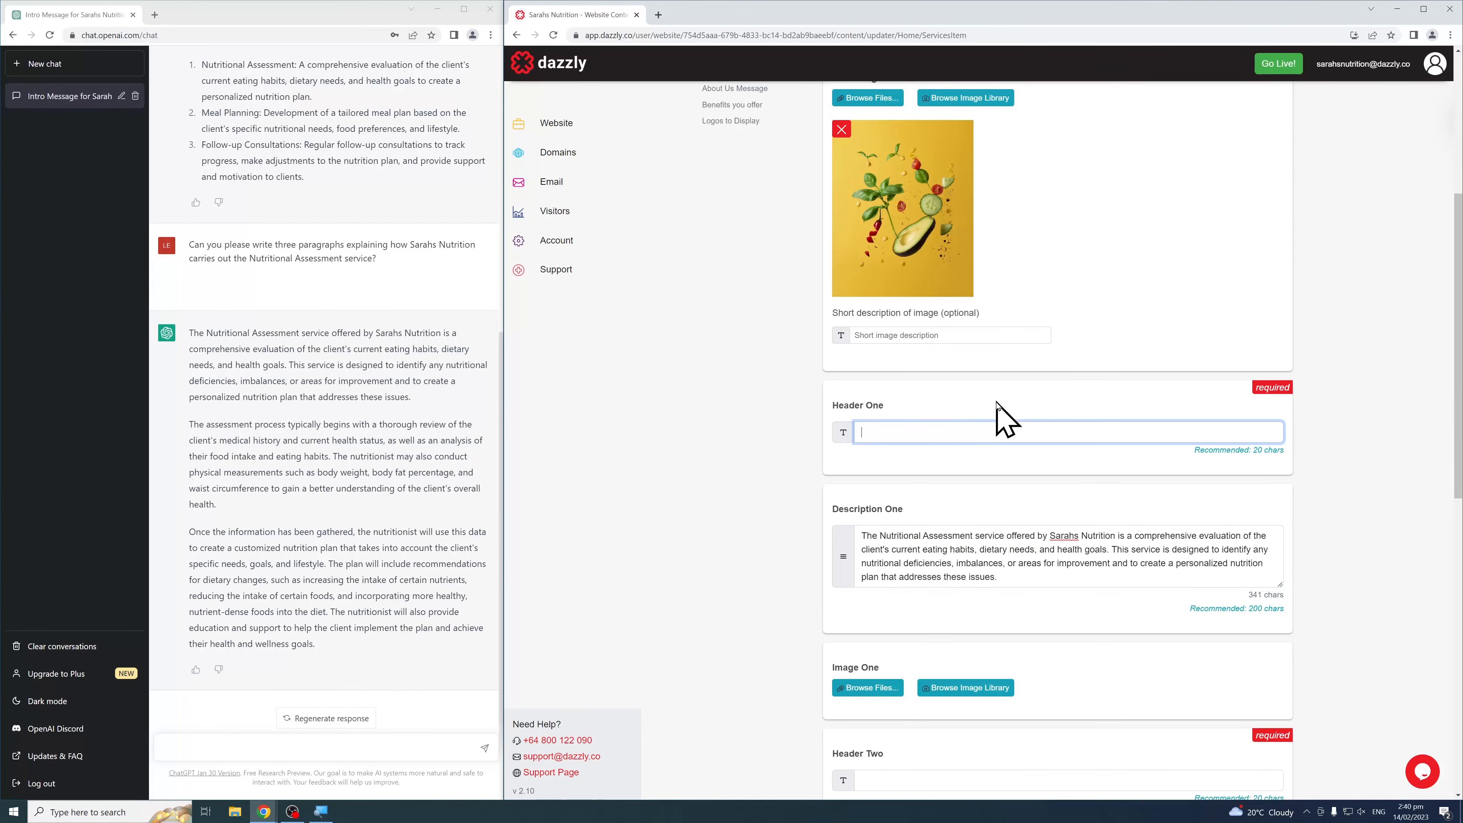
text(Comprehensive Evaluation)
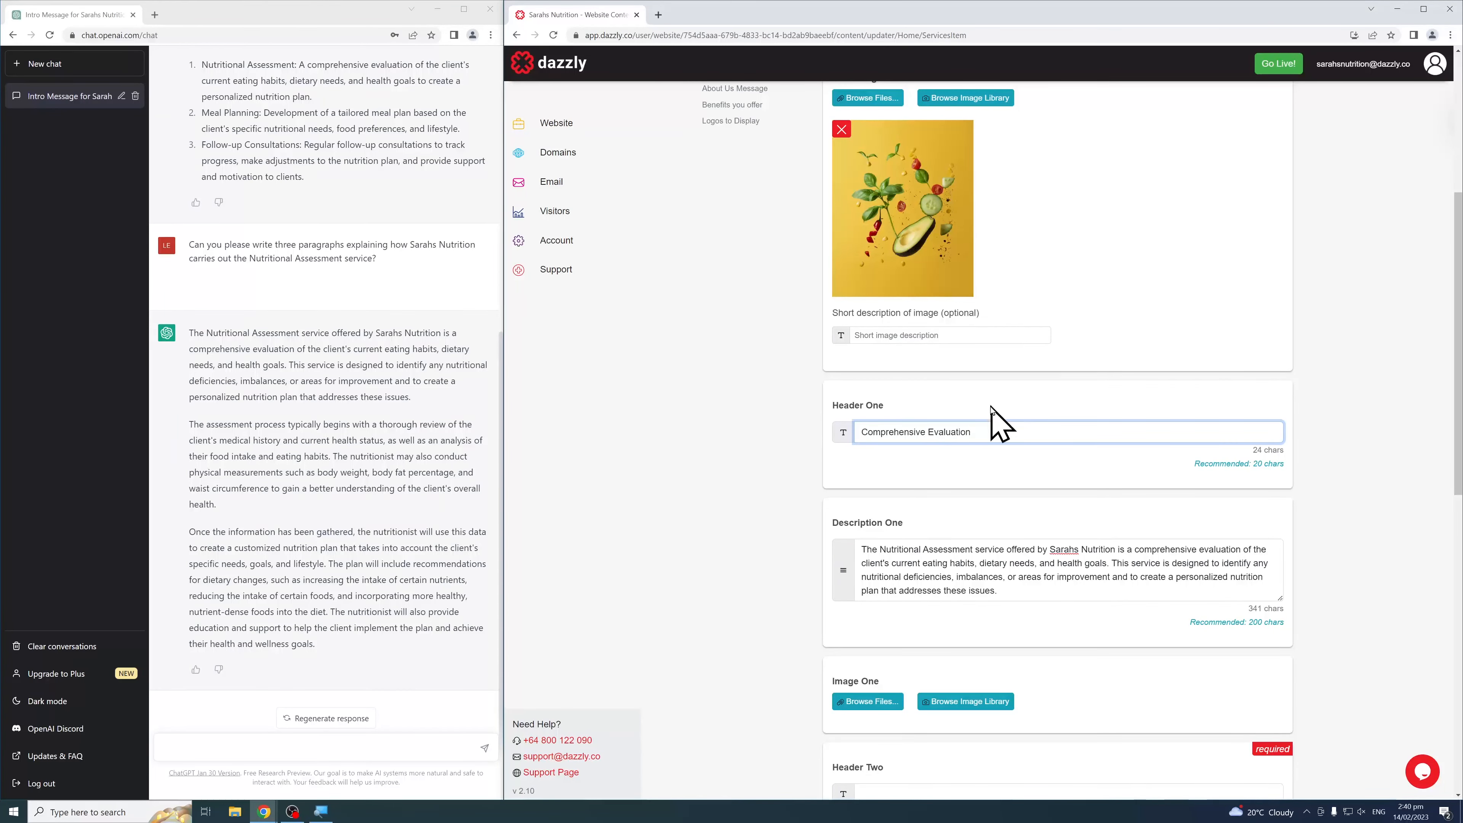
scroll(994, 409, down, 6)
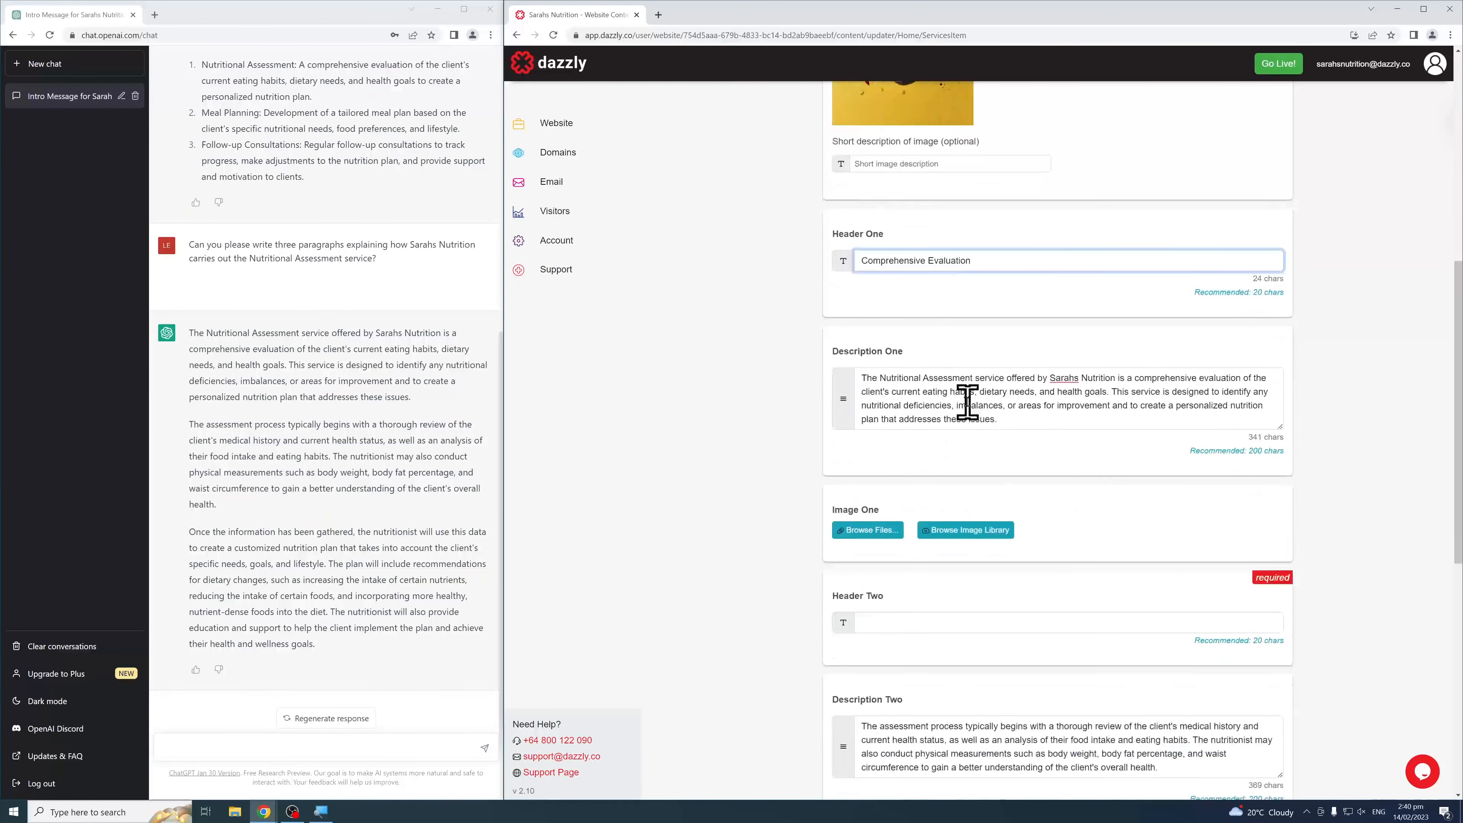
Set the colourful salad photo from a 'nutrition' image search as Image One
click(976, 360)
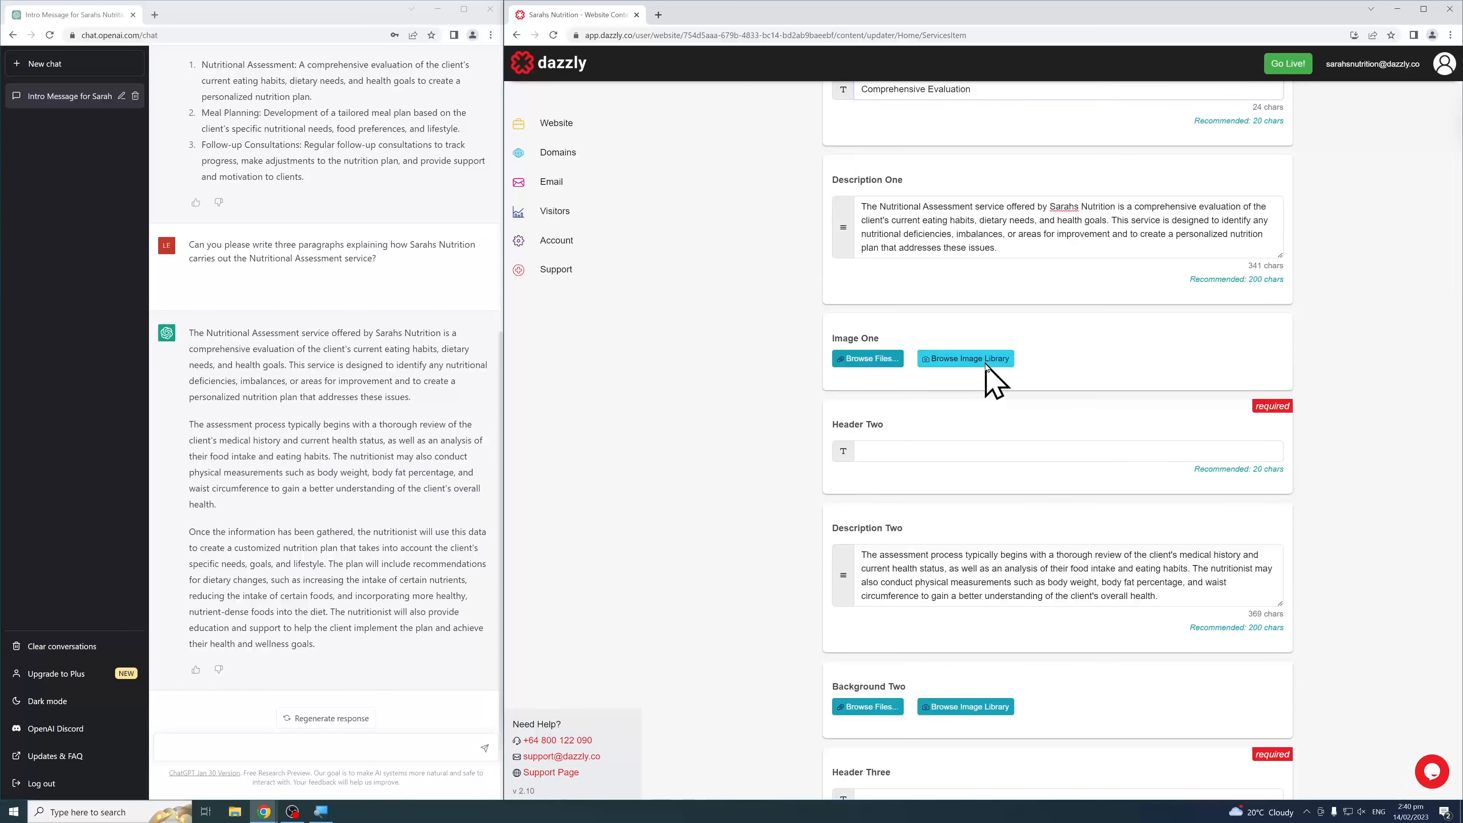
click(823, 120)
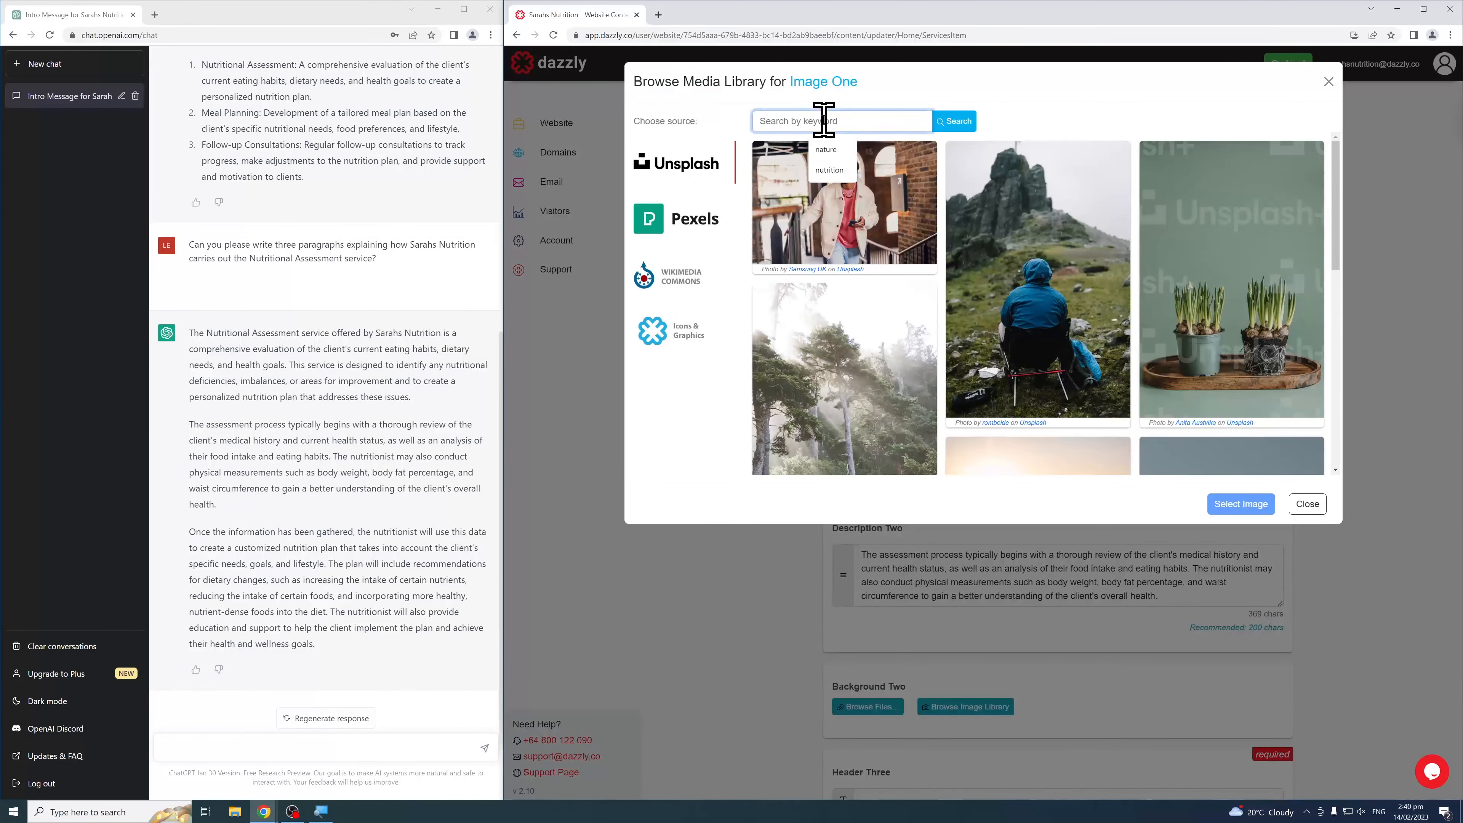
text(nutrition)
key(Return)
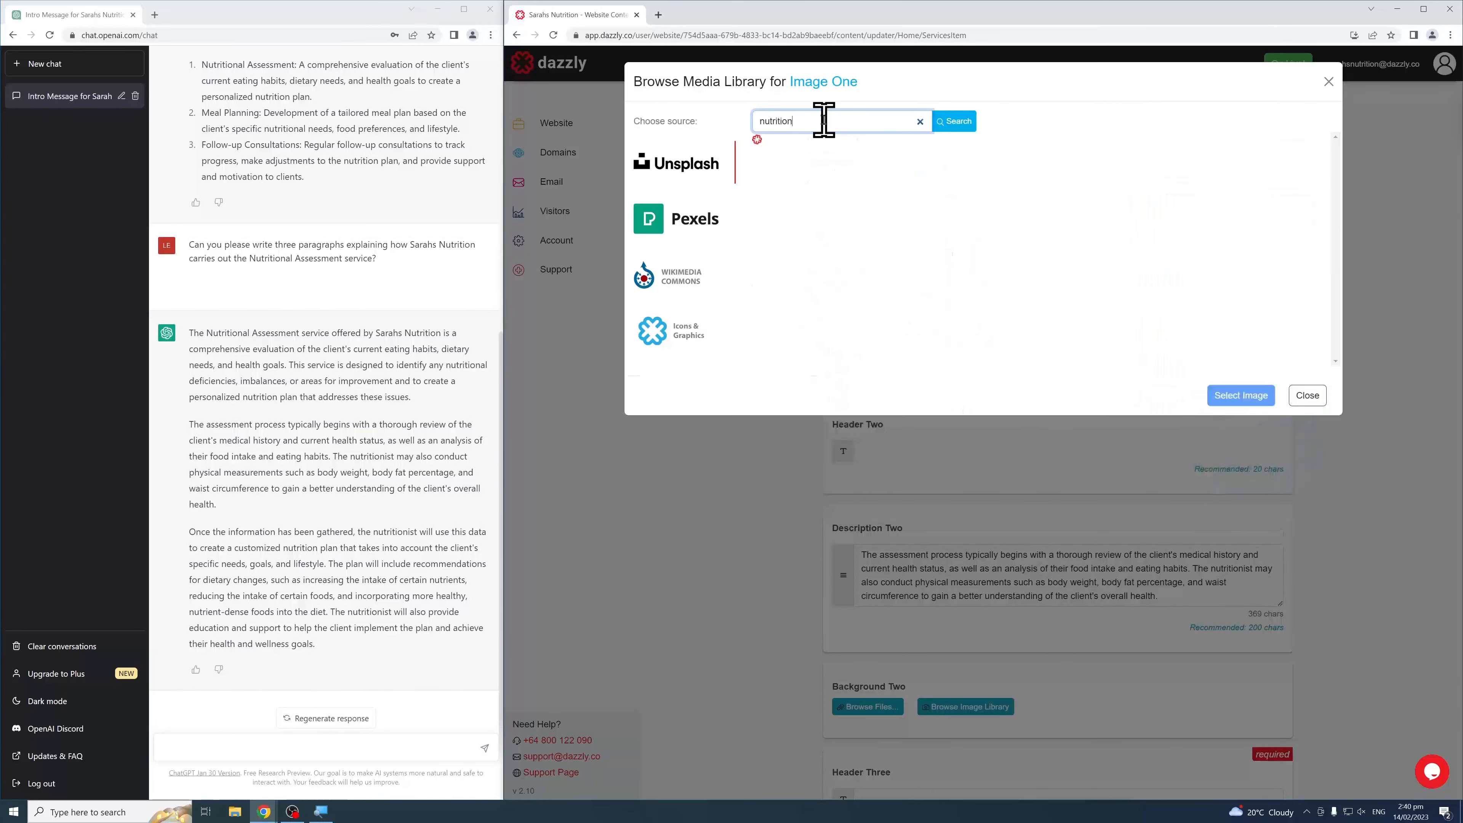
scroll(986, 213, down, 2)
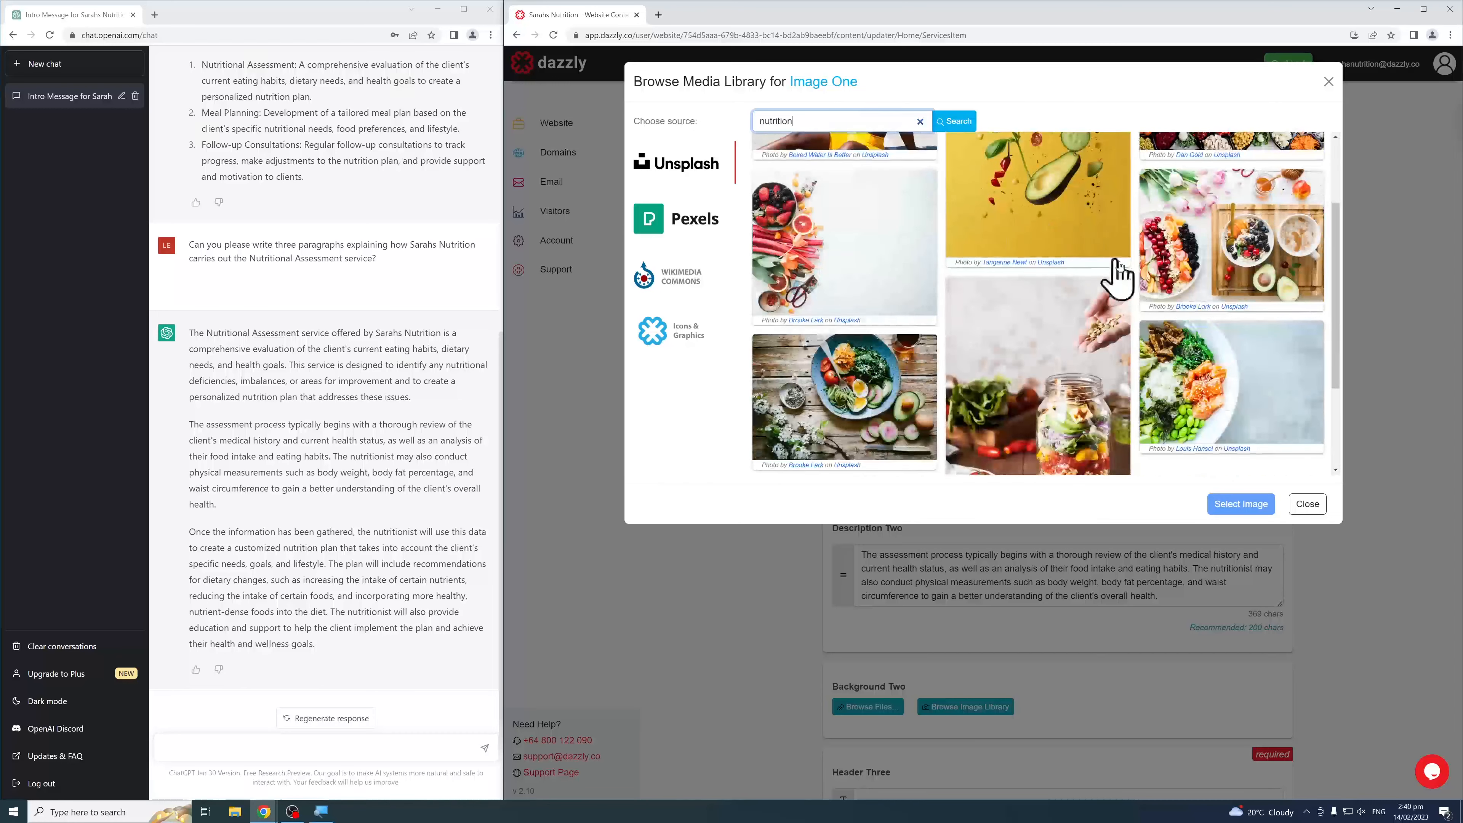
scroll(1110, 277, up, 2)
click(1232, 214)
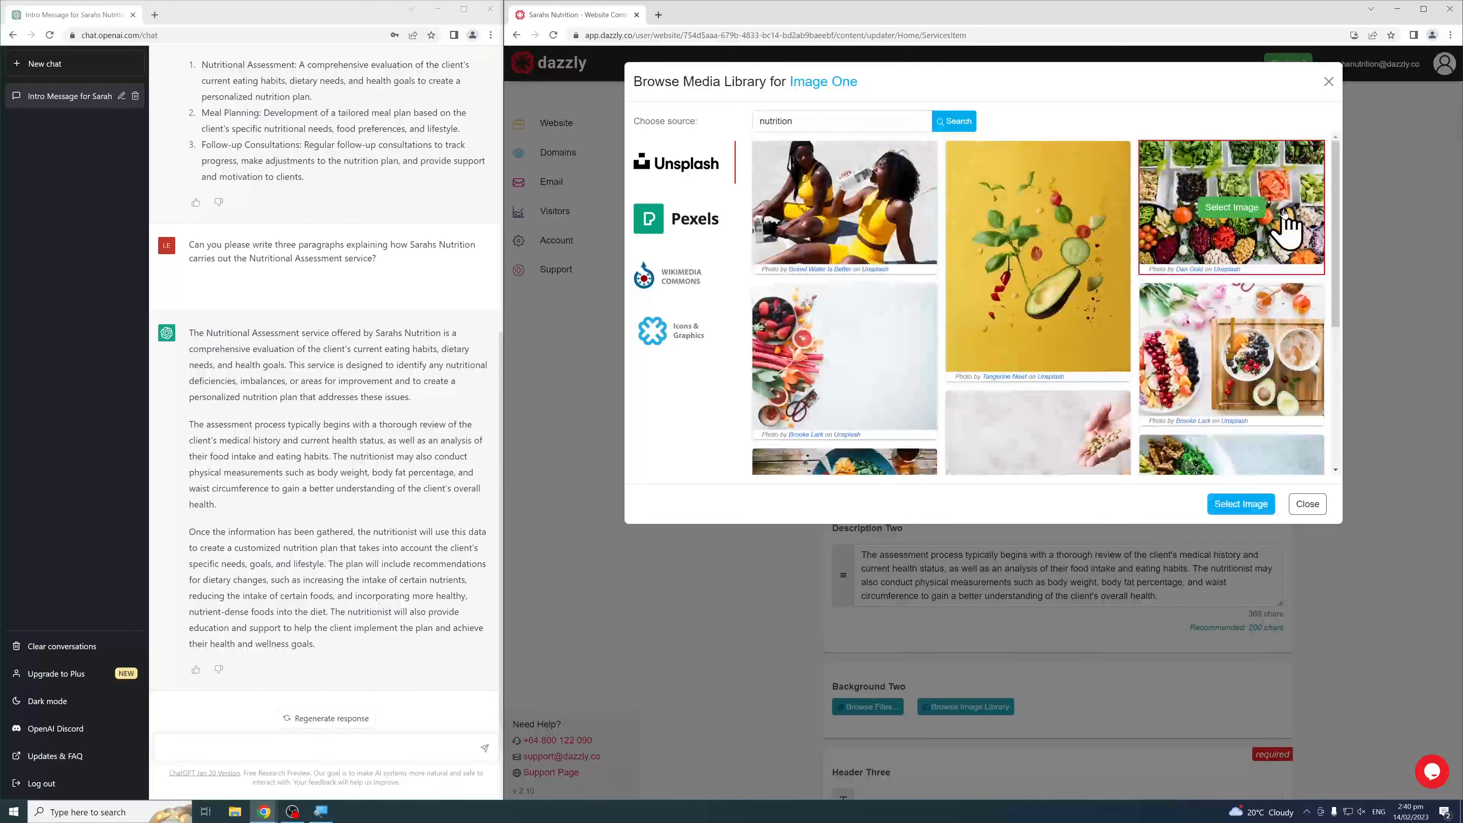
click(1261, 507)
scroll(1036, 472, down, 2)
scroll(979, 447, down, 2)
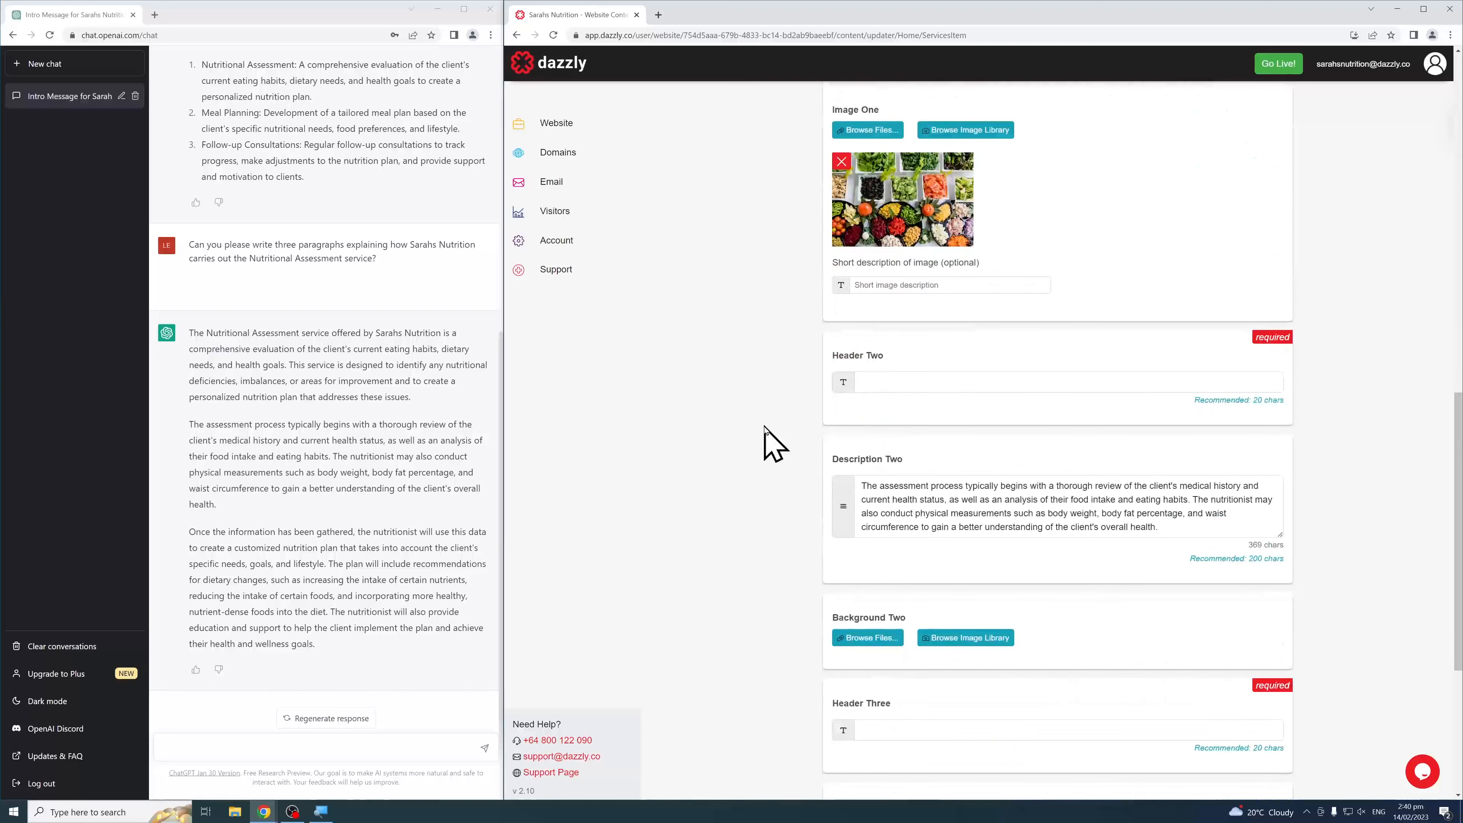
Type 'Health Review' into the Header Two field above Description Two
click(937, 384)
scroll(794, 401, down, 1)
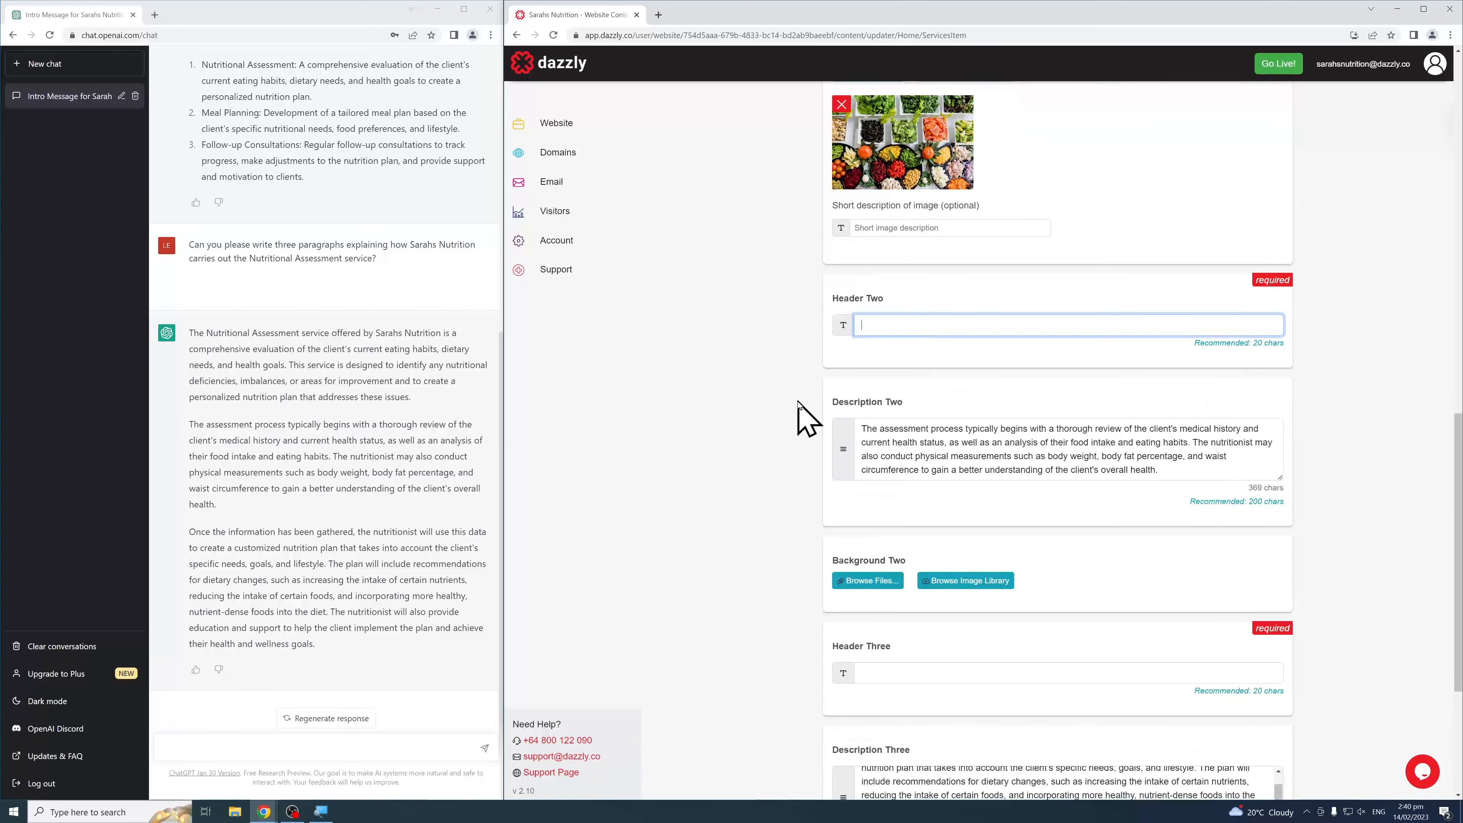
scroll(801, 418, down, 1)
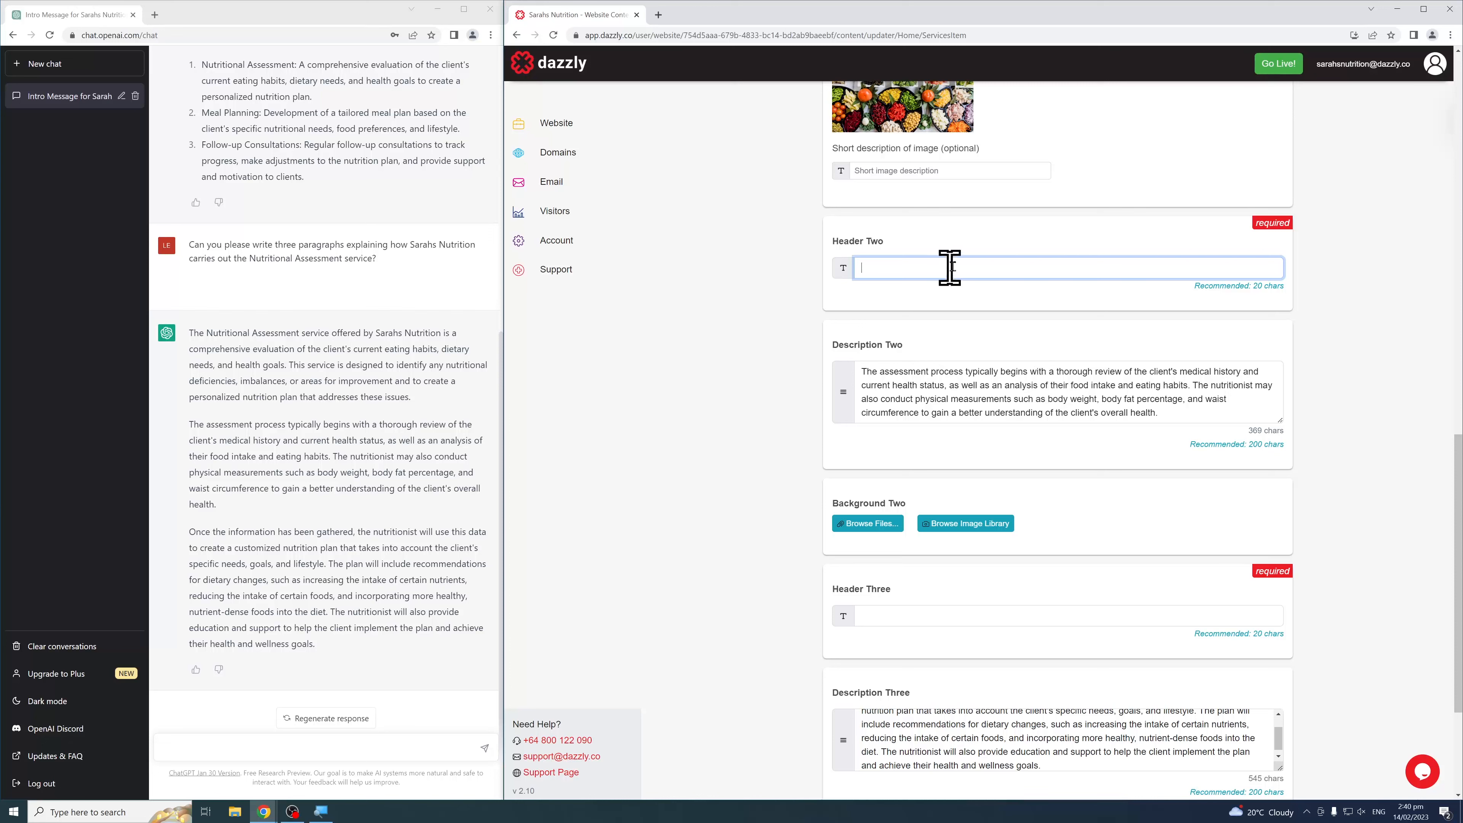
text(Health Review)
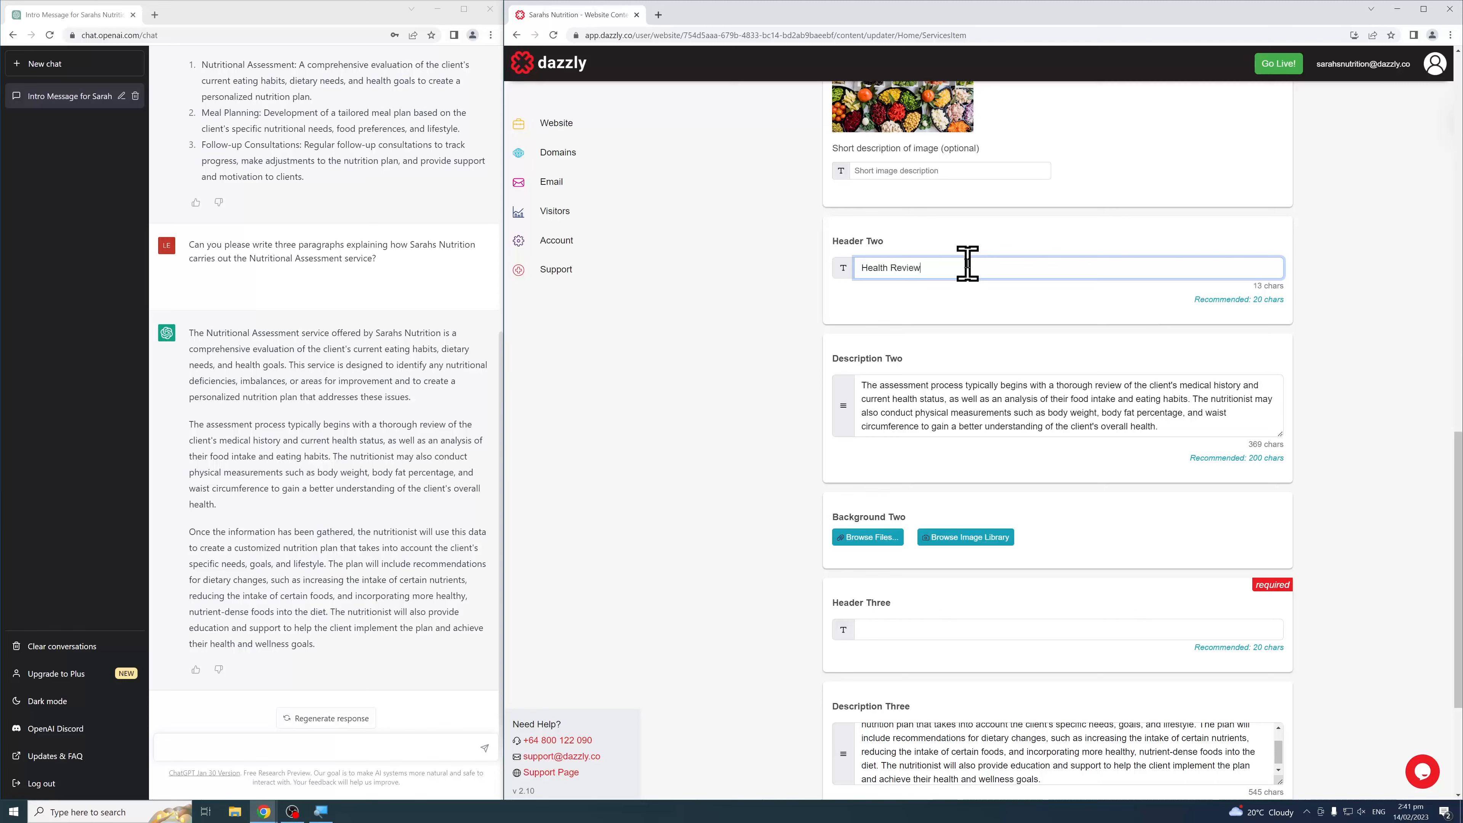
scroll(812, 329, down, 4)
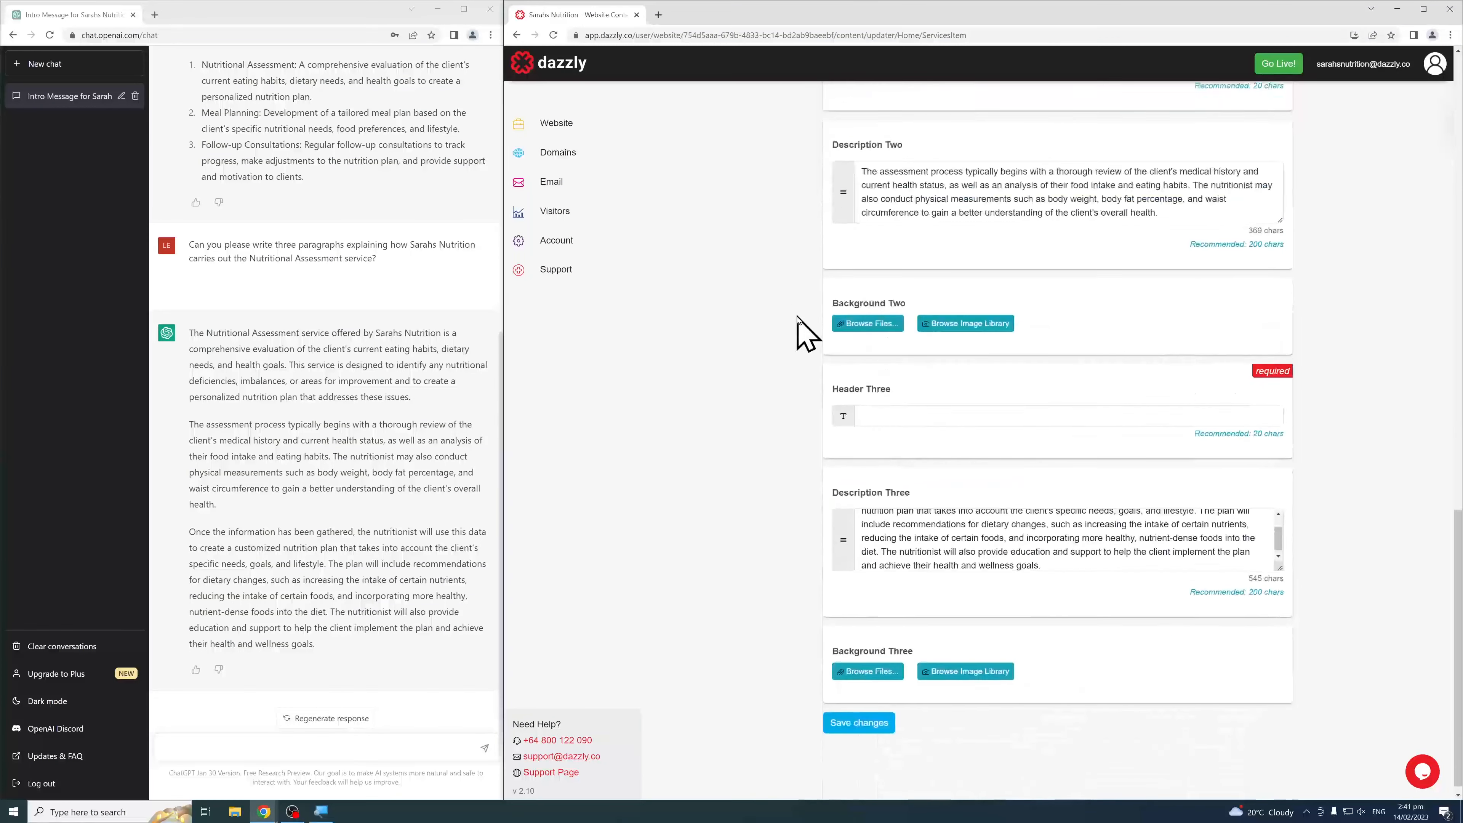
Set the raspberry and blueberry photo from a 'nutritional' search as Background Two
click(953, 312)
click(848, 120)
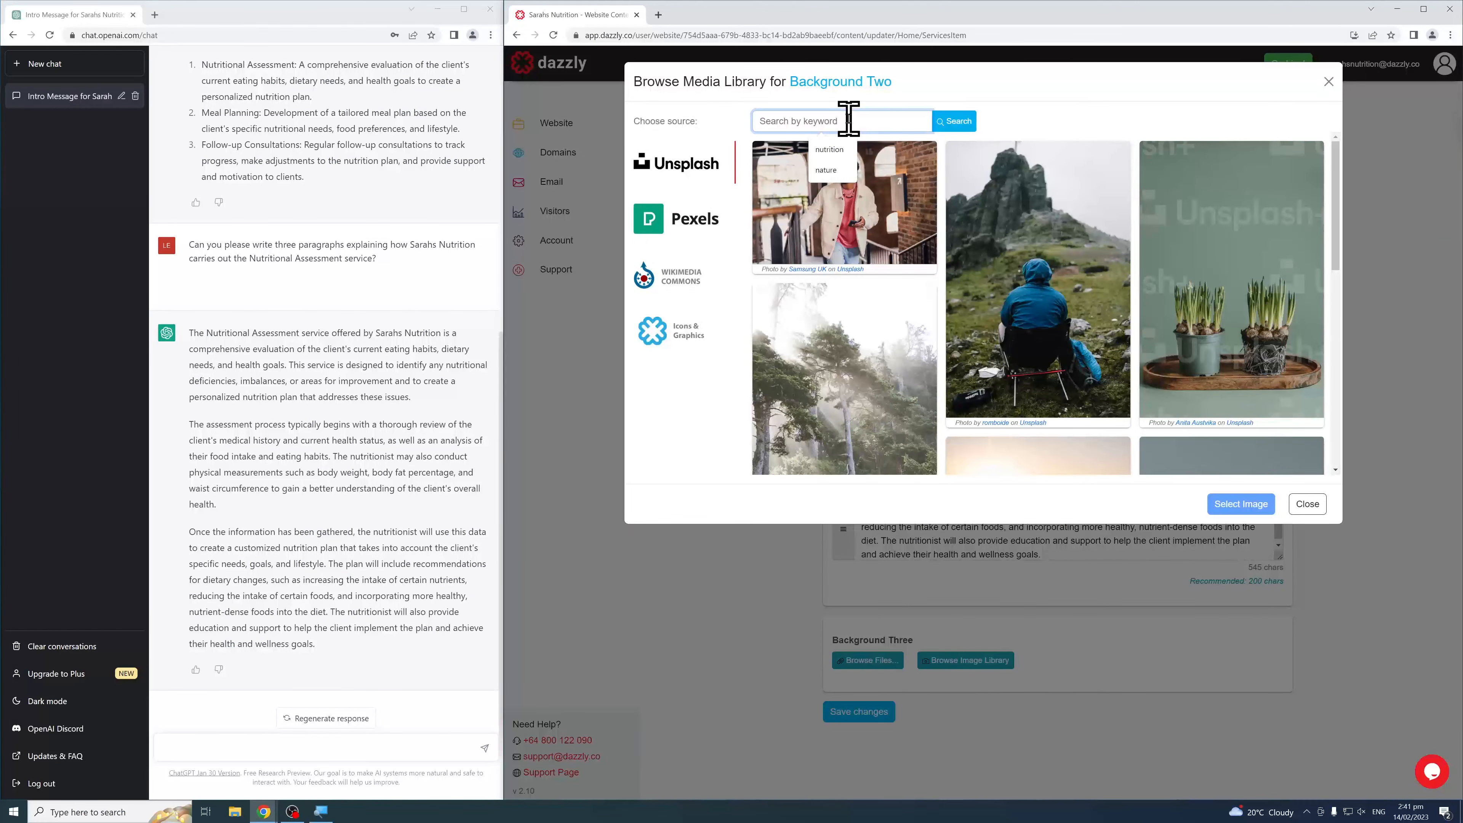
text(nutritional)
key(Return)
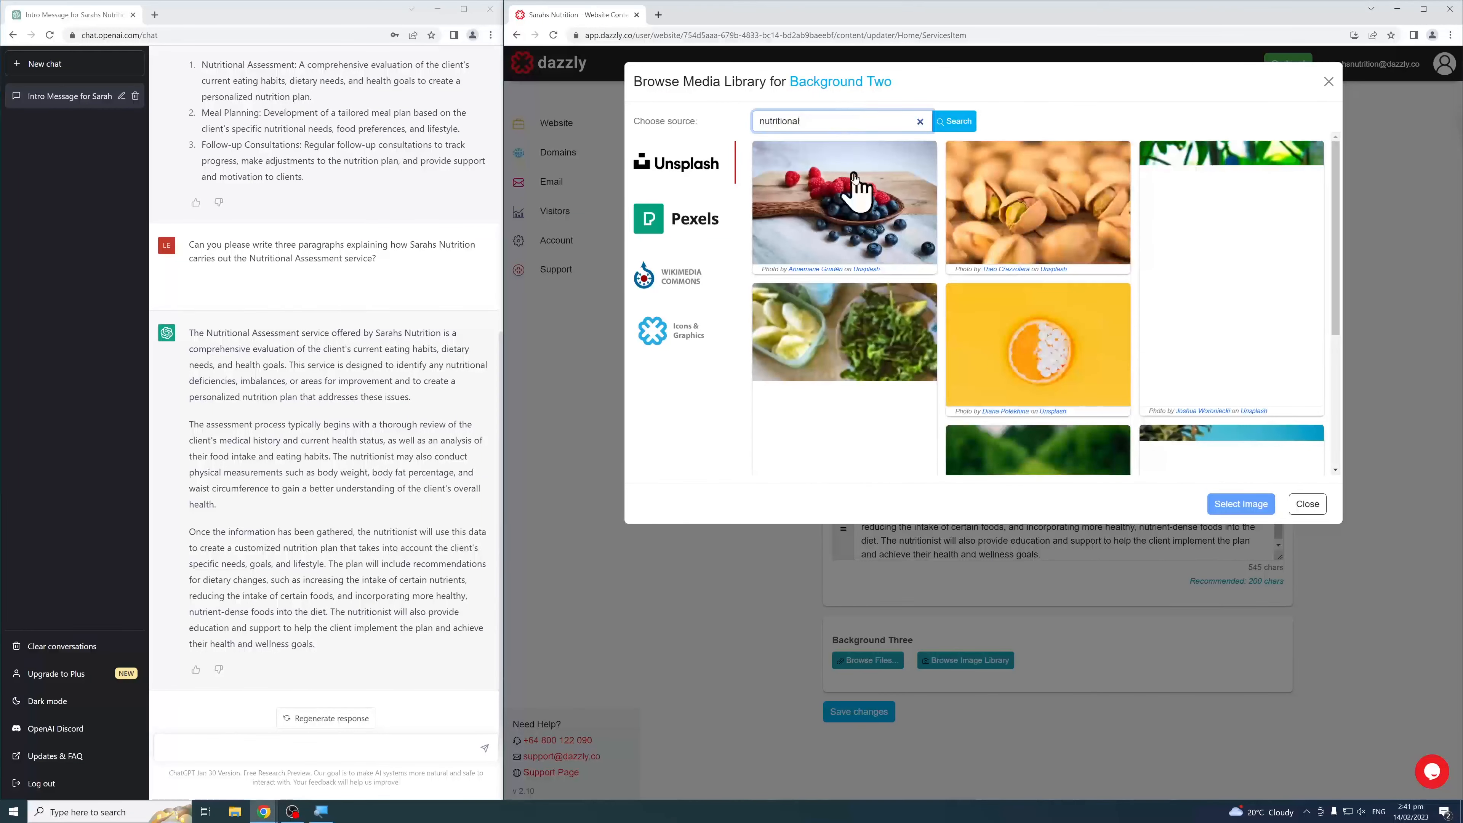
click(852, 189)
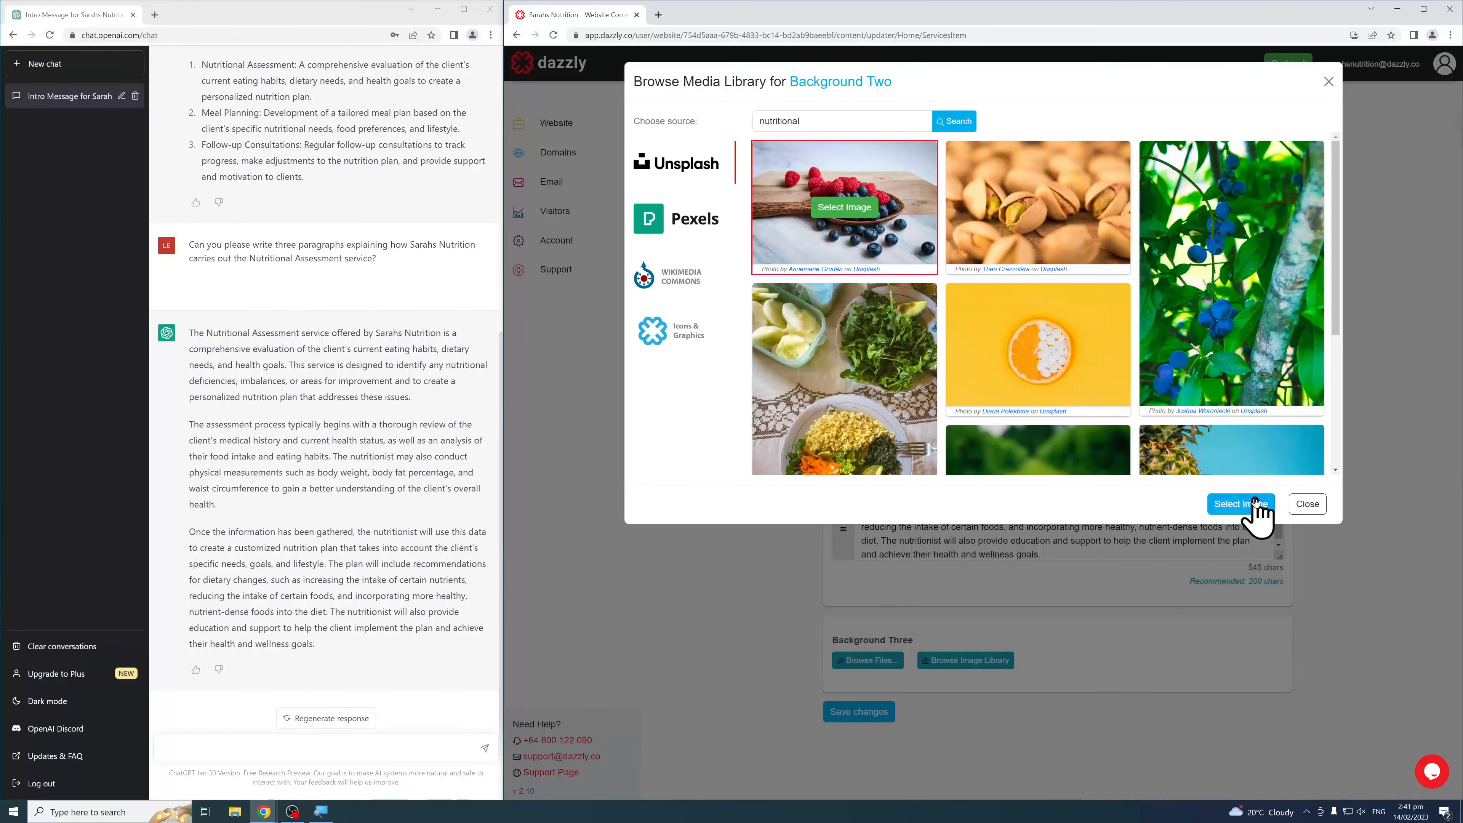
click(1244, 504)
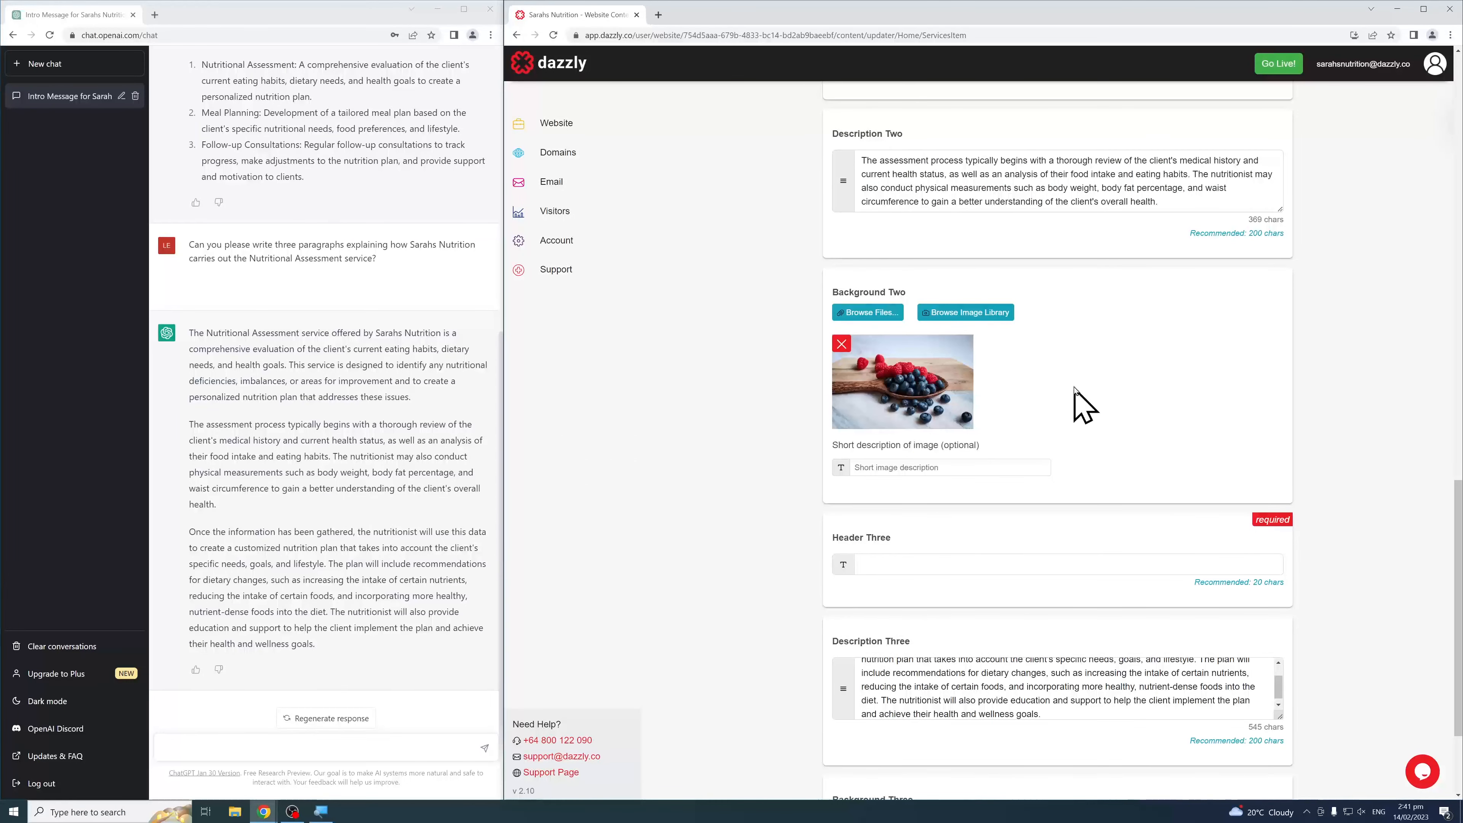
scroll(1094, 378, down, 3)
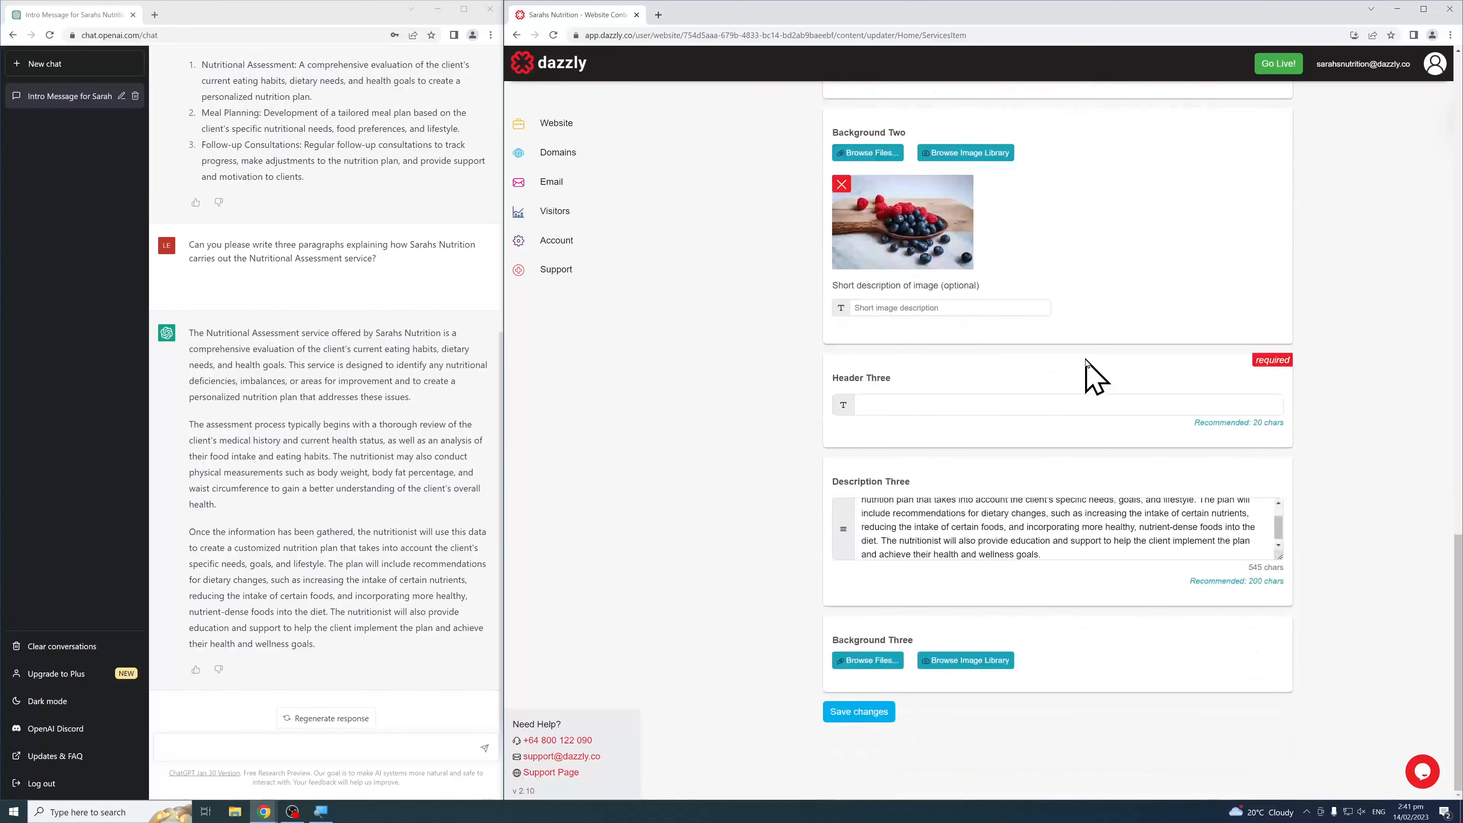
scroll(1056, 518, up, 2)
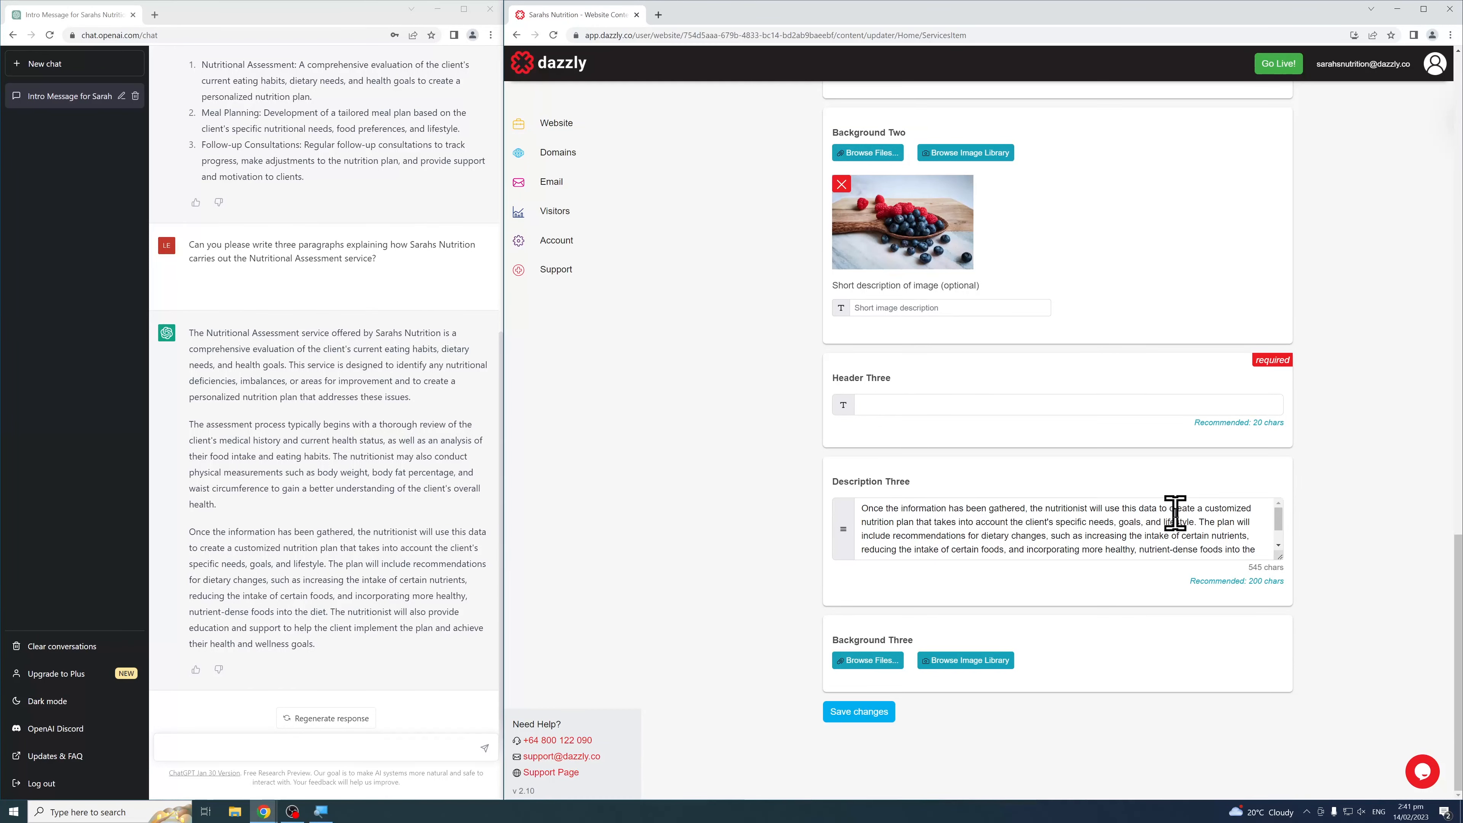
Title Header Three 'Customized Plan', add a 'plan' notebook photo as Background Three, and save
click(950, 405)
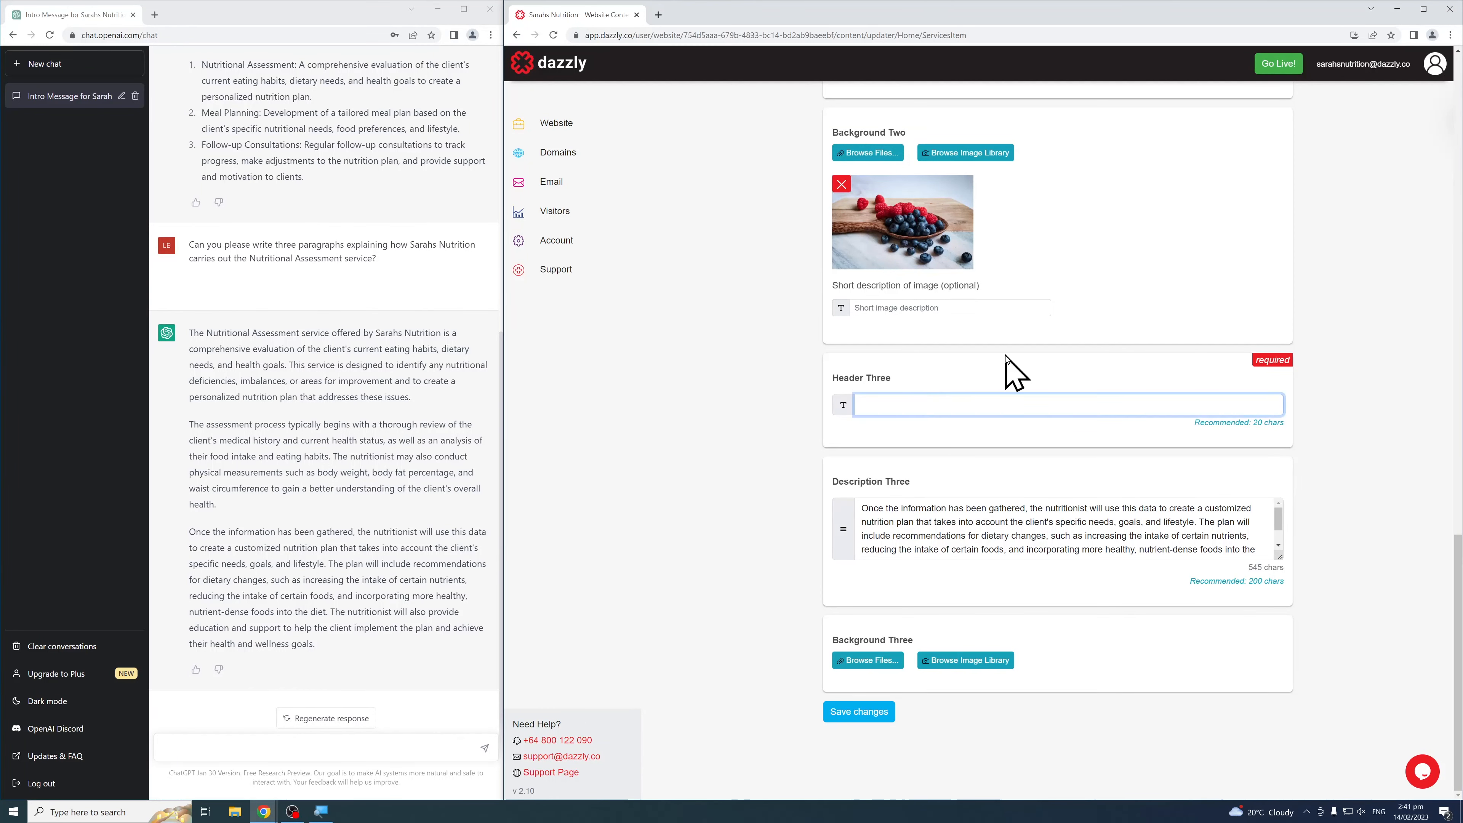
text(Customized Plan)
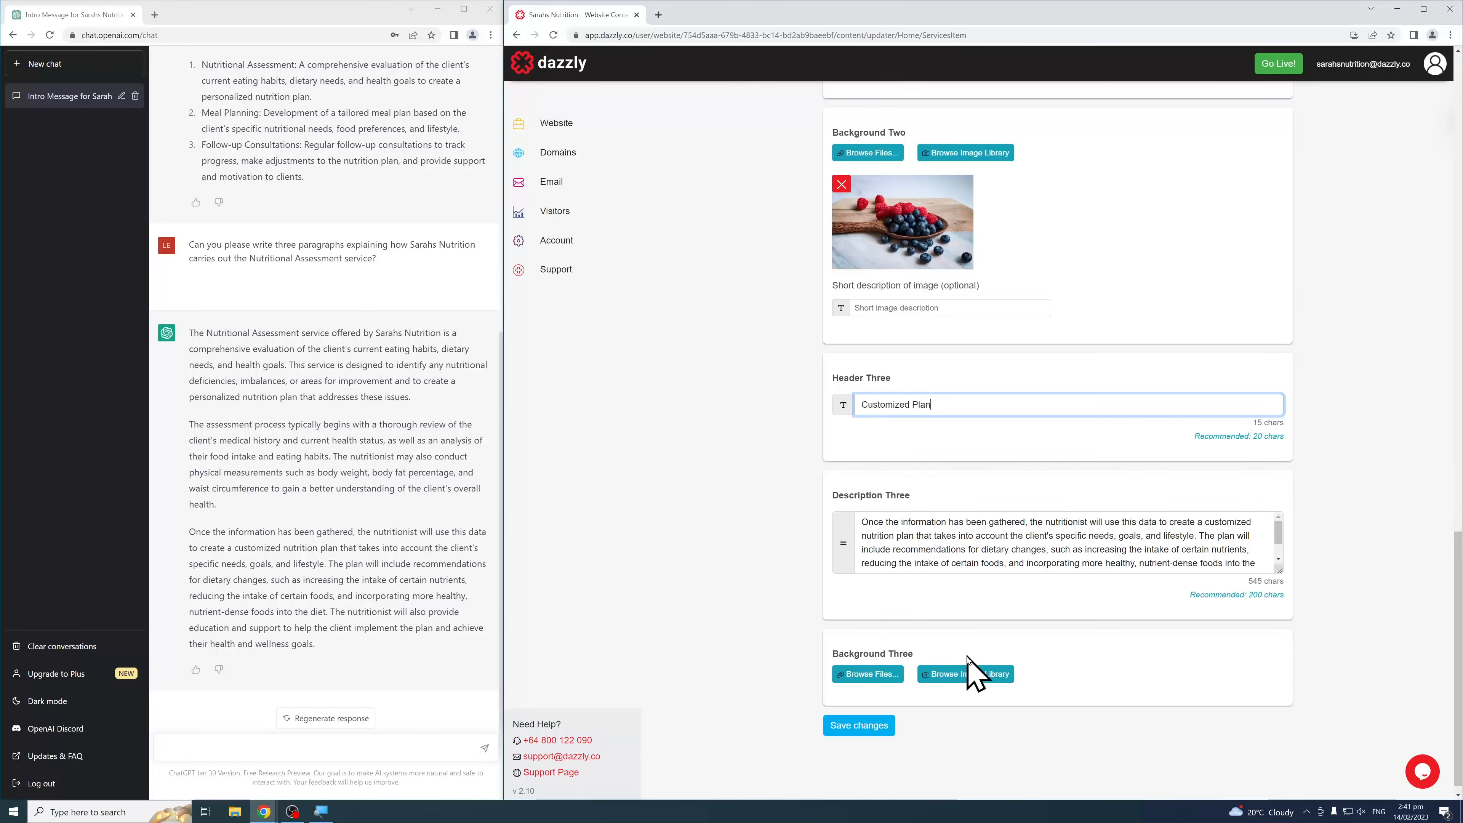
click(968, 674)
click(802, 121)
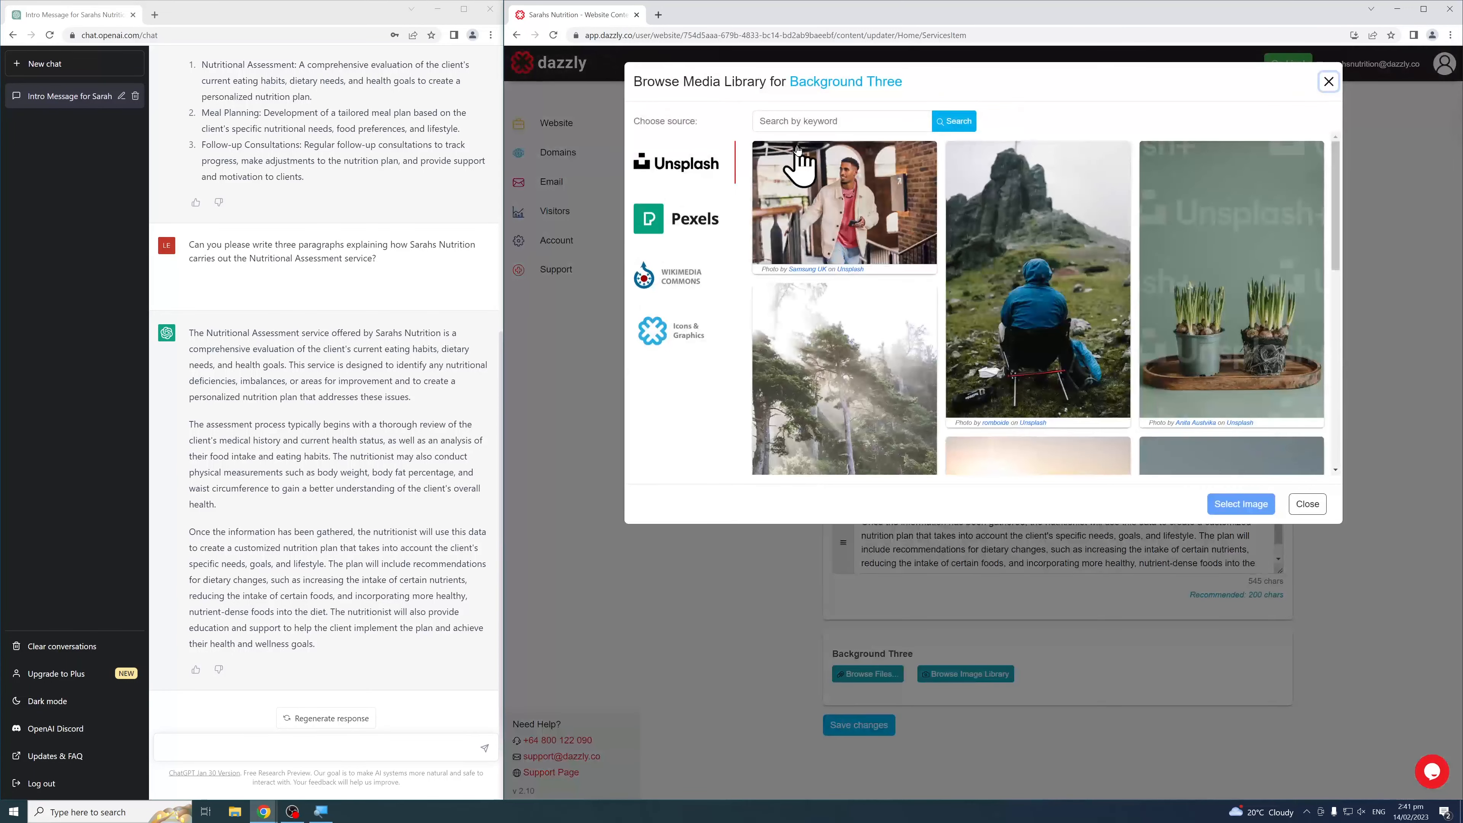
text(plan)
key(Return)
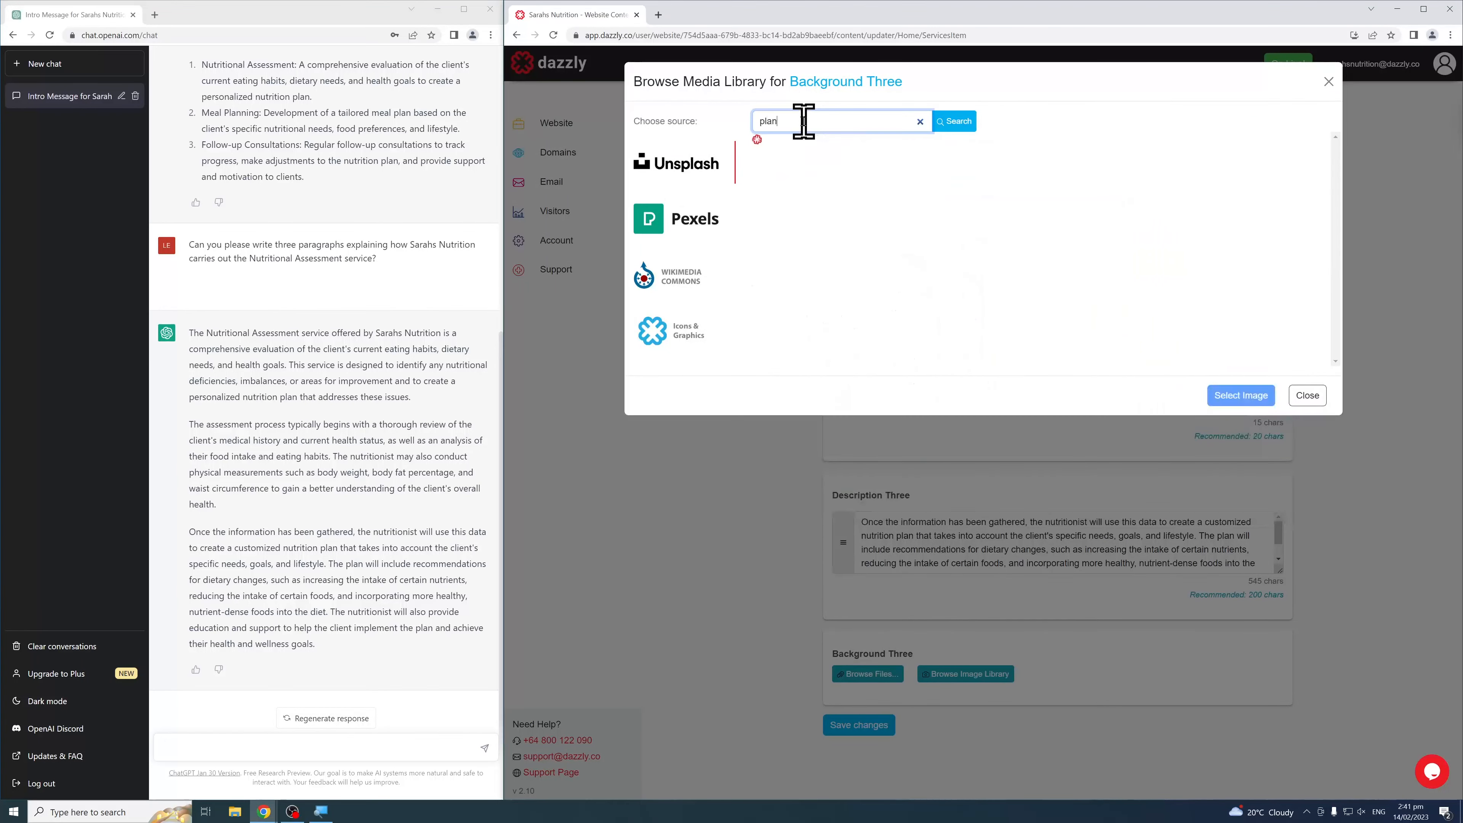
click(836, 211)
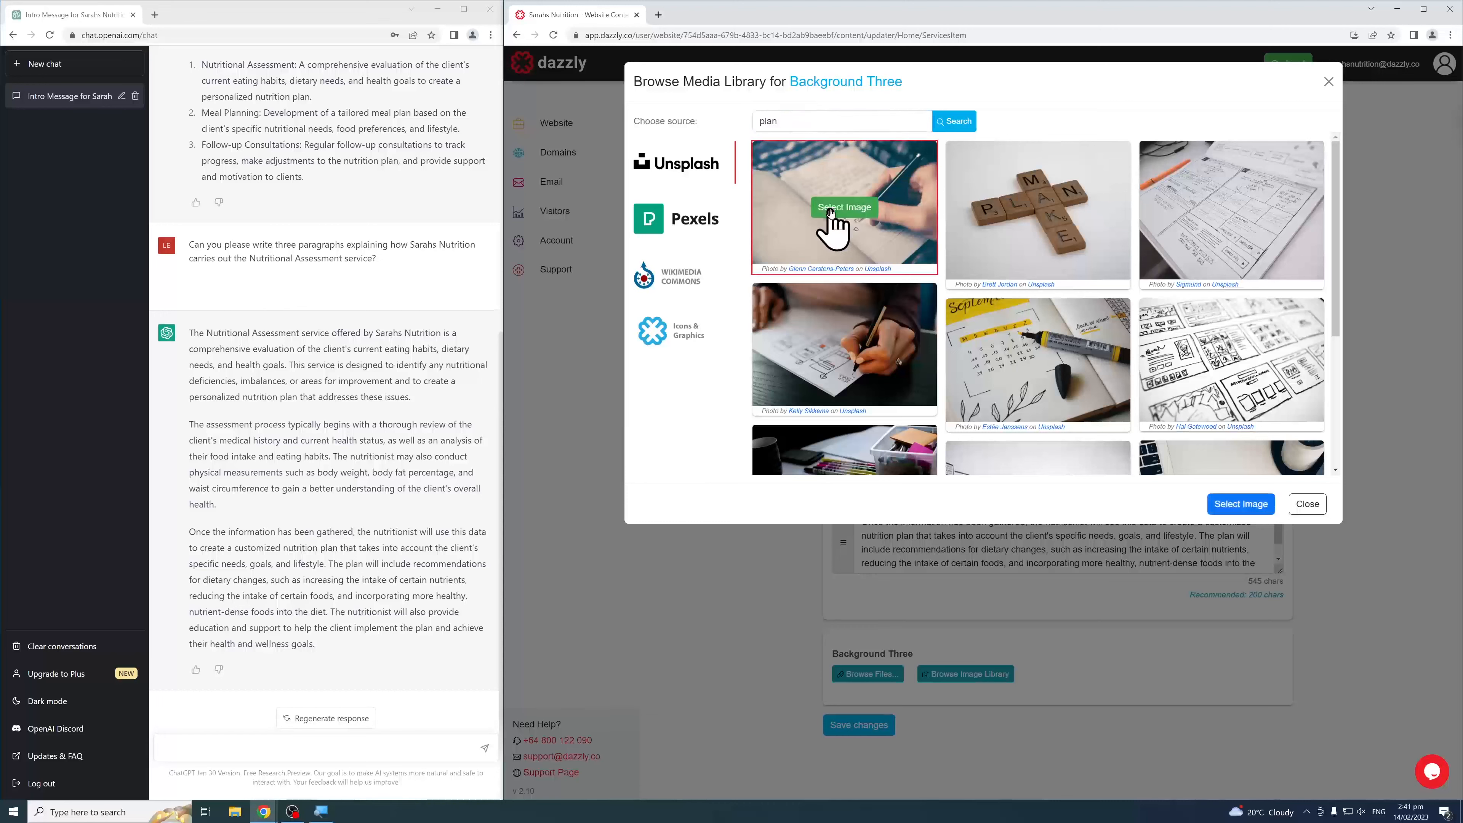
click(1241, 504)
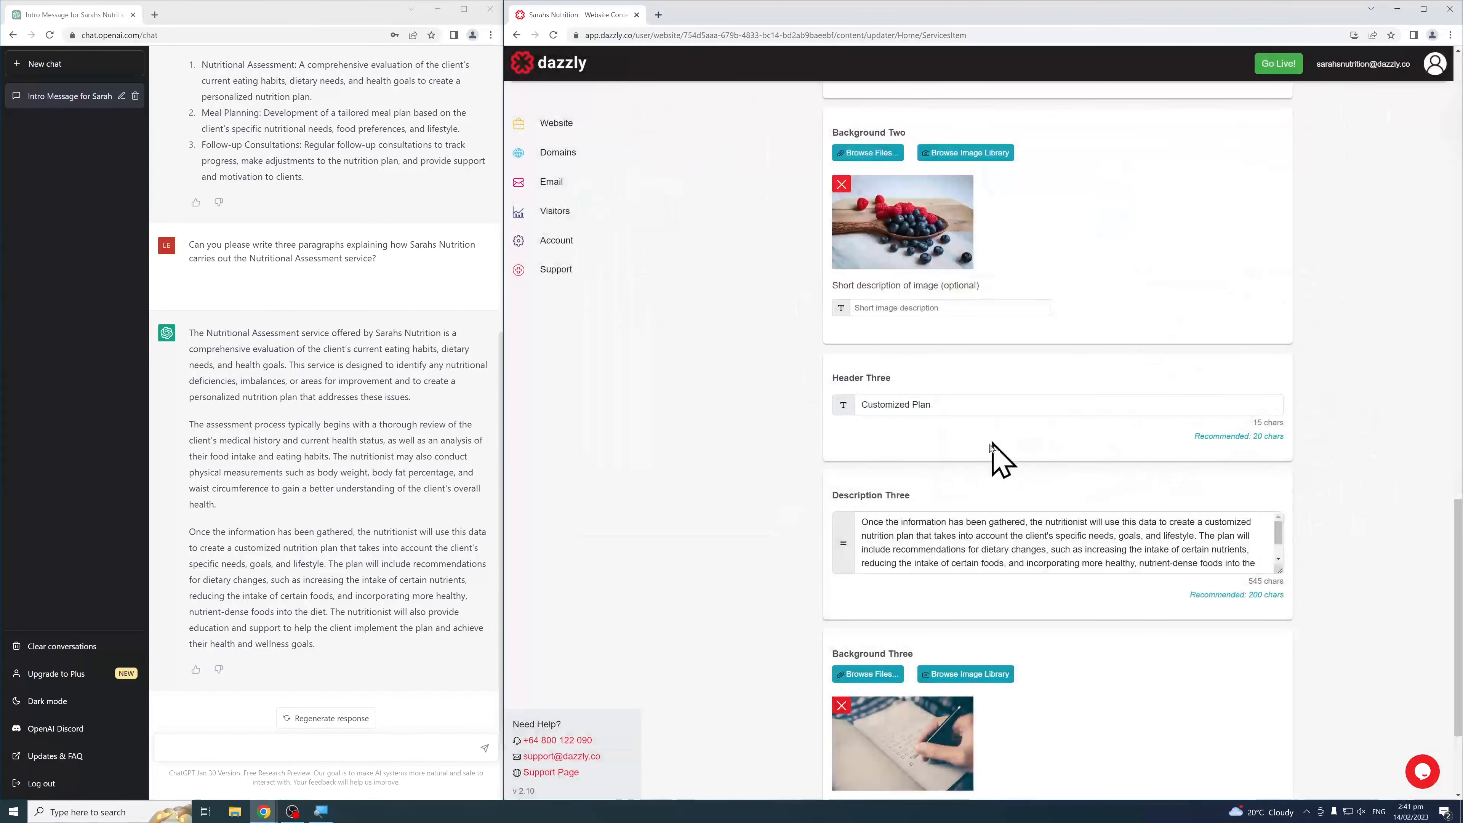
scroll(916, 510, down, 3)
click(862, 709)
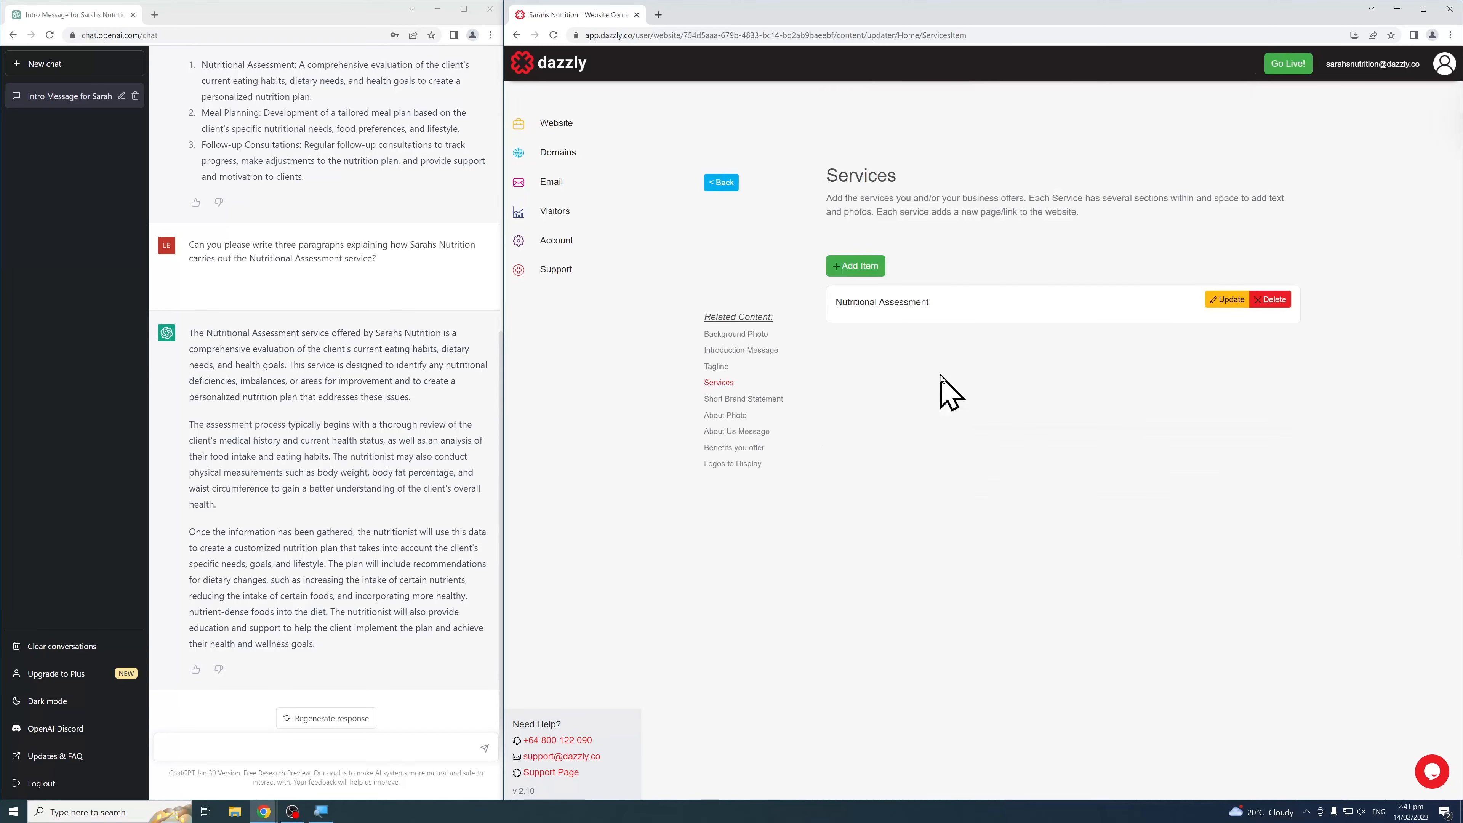
Go back to the overview and scroll through the Nutritional Assessment page in the preview
click(719, 184)
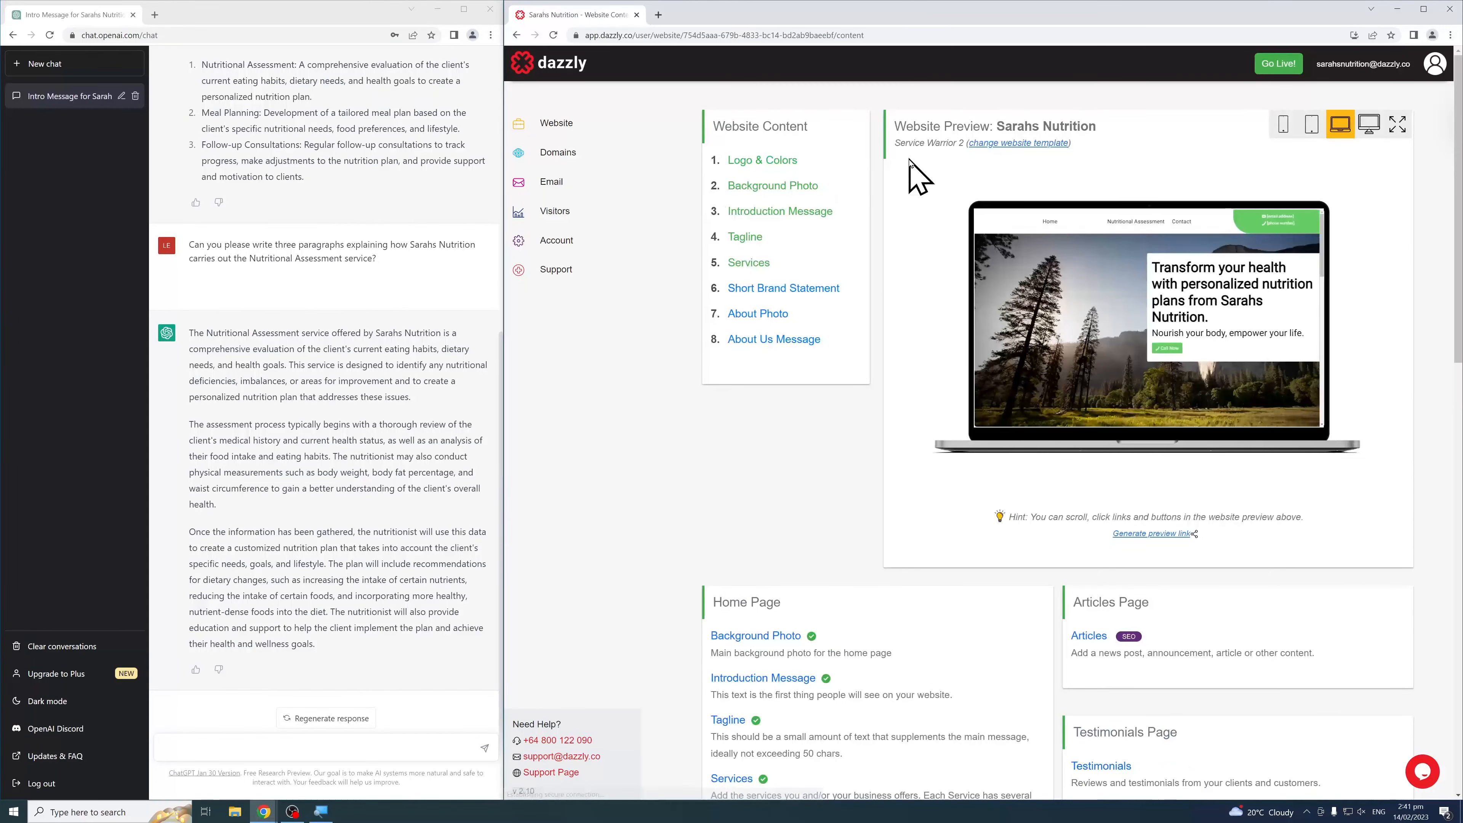
click(1126, 224)
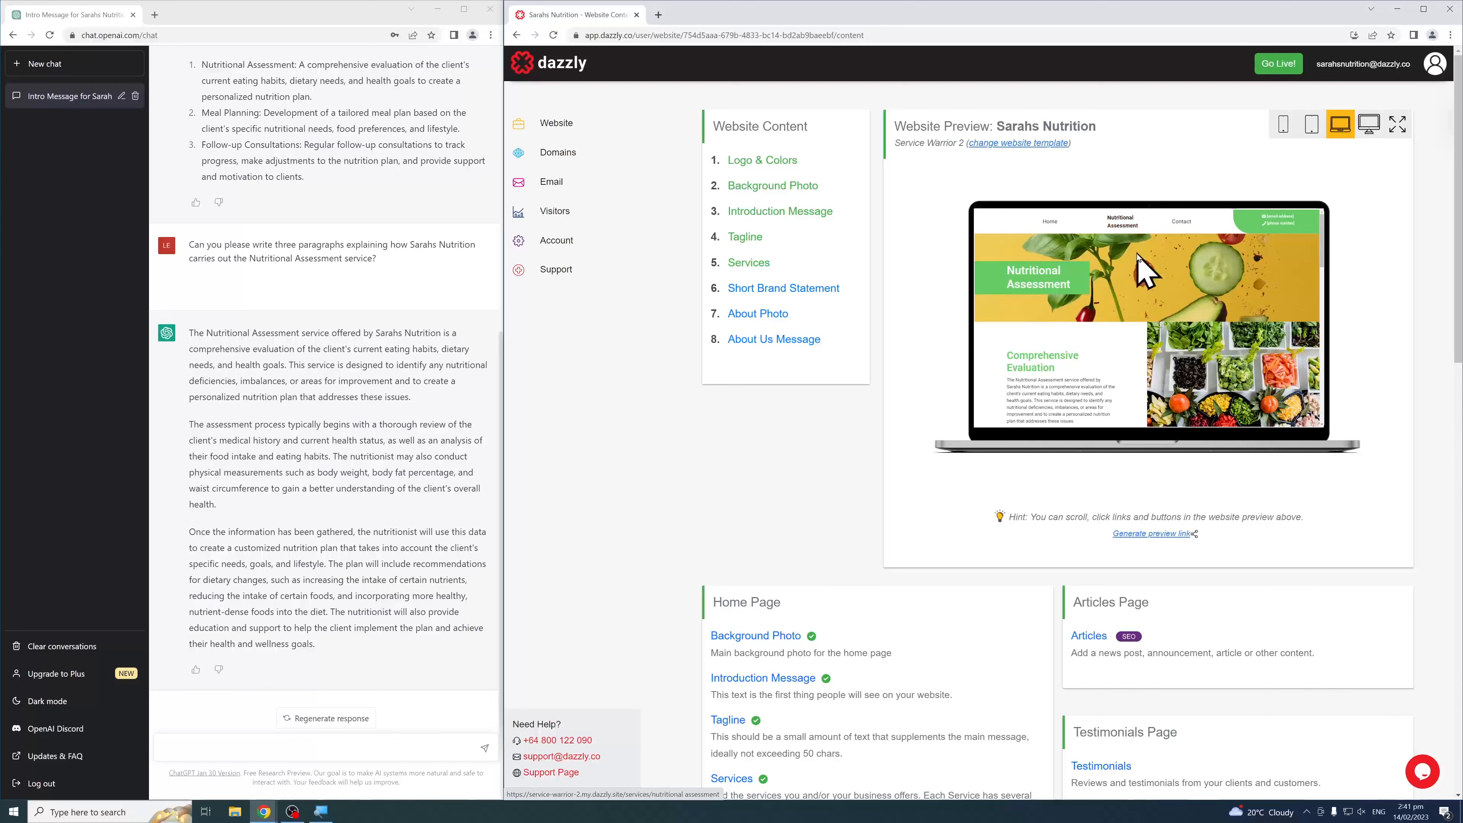
scroll(1123, 271, down, 1)
scroll(1125, 273, down, 1)
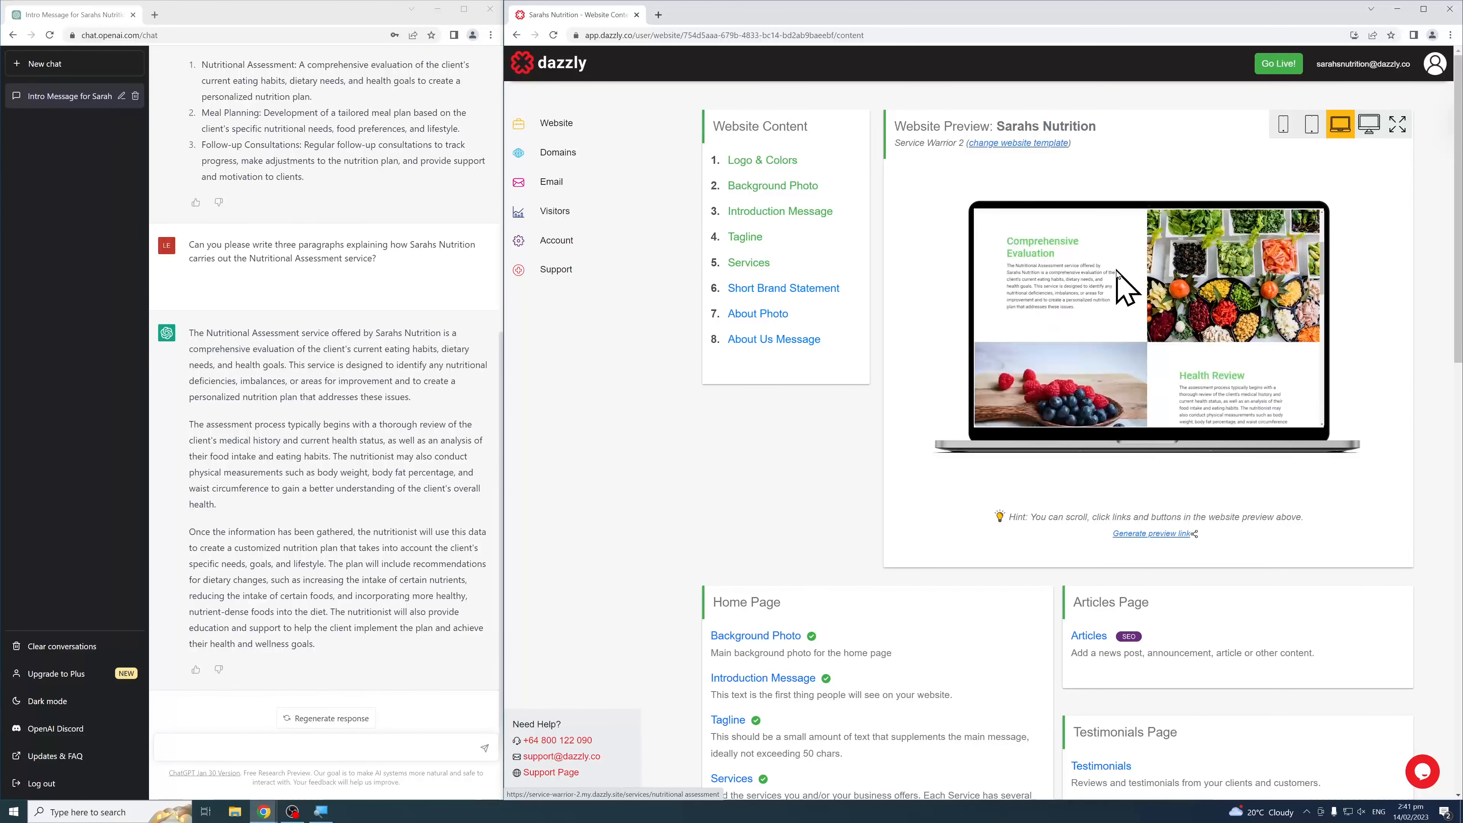
scroll(1124, 274, down, 1)
scroll(1130, 286, down, 3)
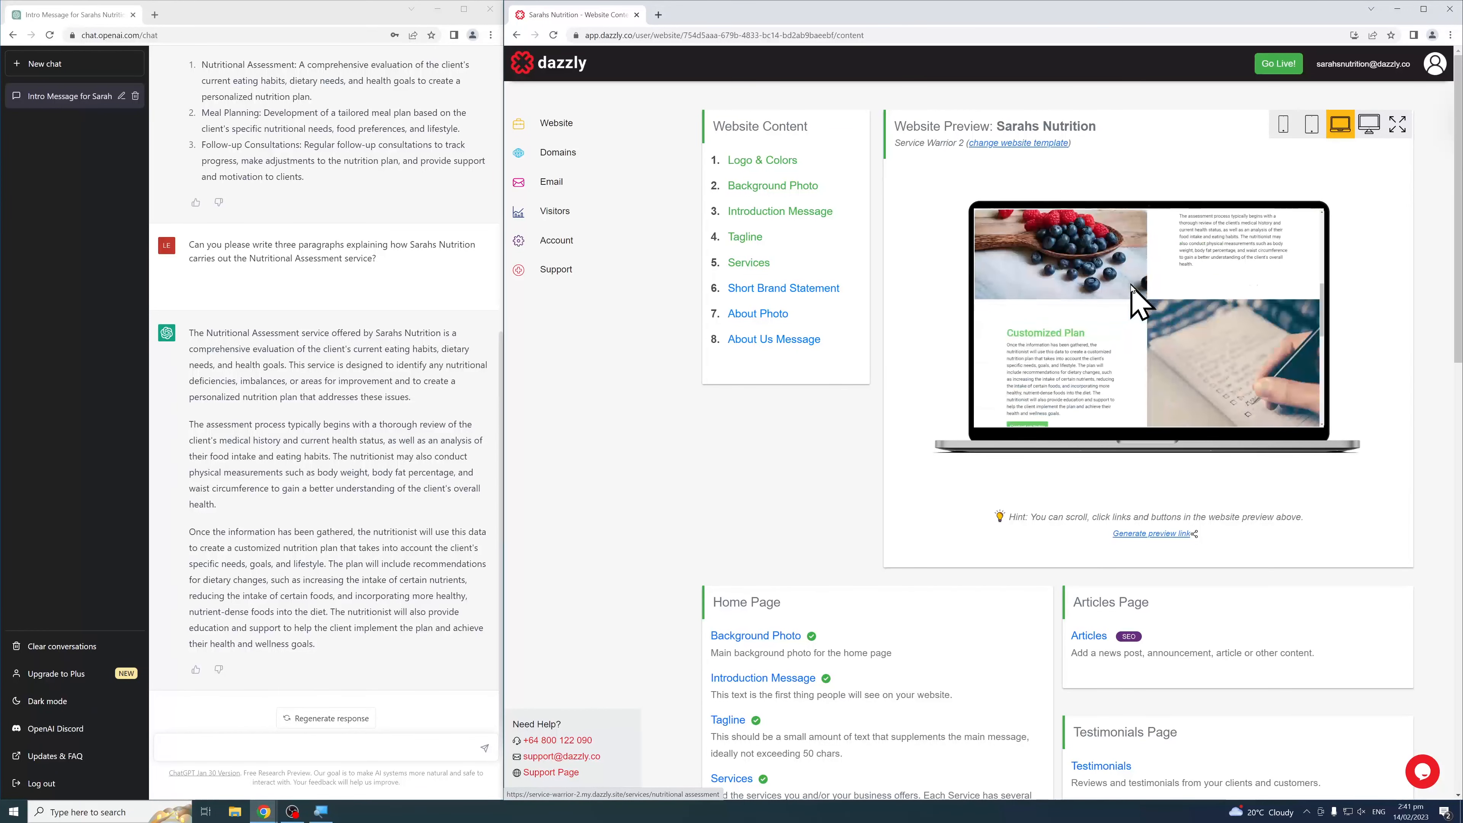
scroll(1132, 291, down, 4)
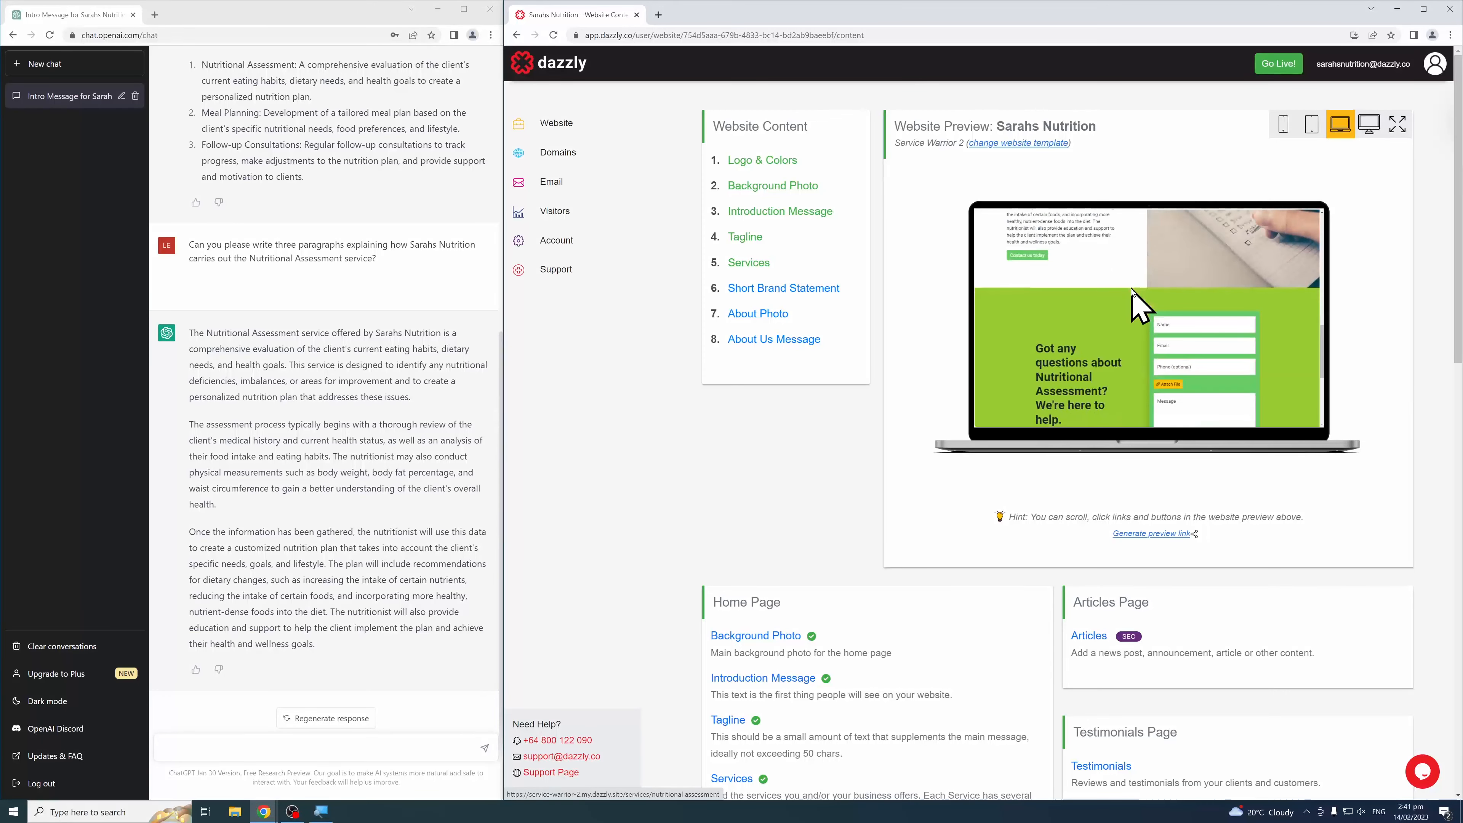
scroll(1133, 296, up, 2)
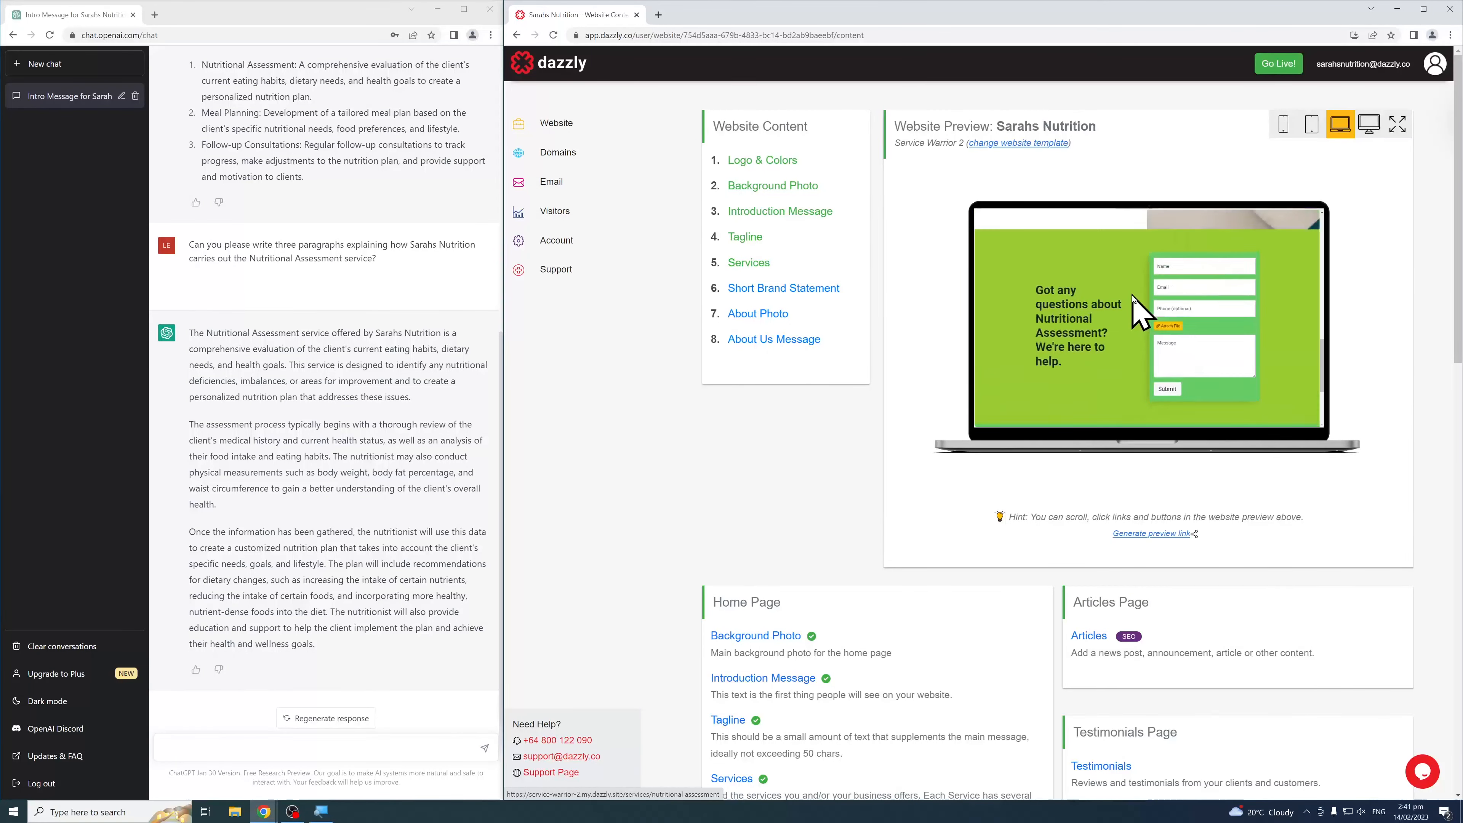
scroll(1142, 310, down, 3)
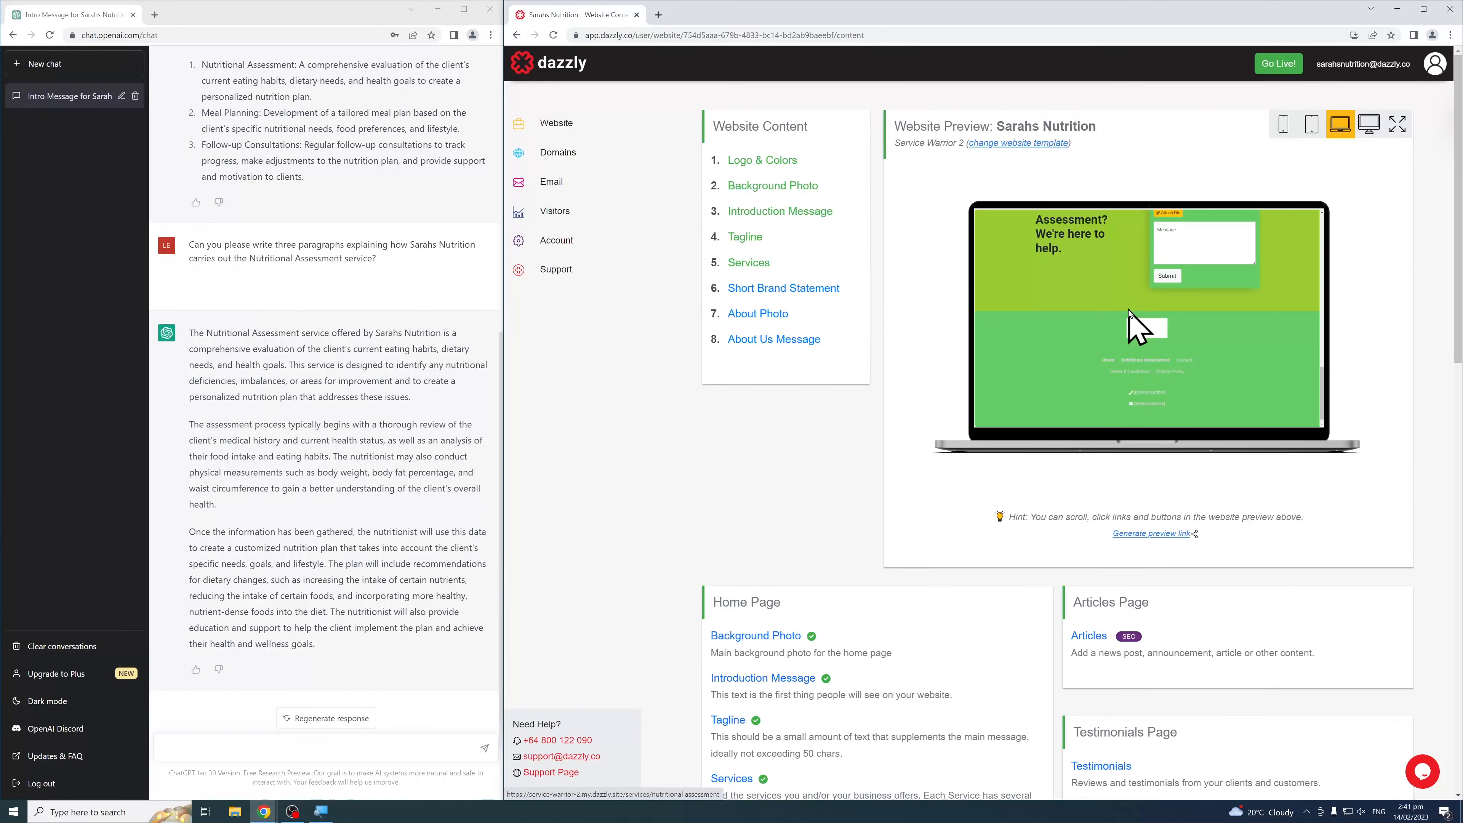
scroll(1131, 319, up, 5)
scroll(1135, 320, up, 1)
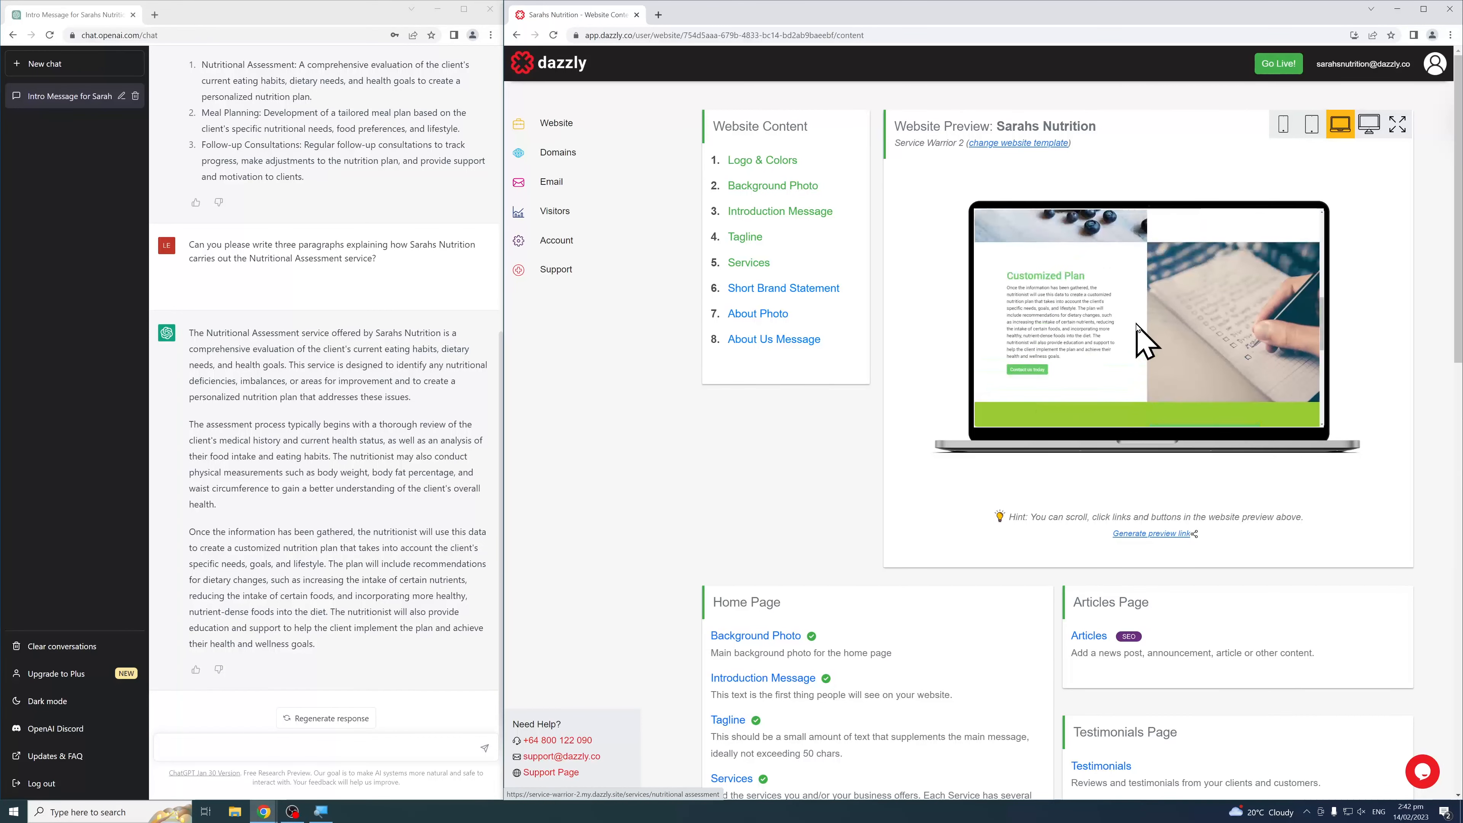
scroll(1138, 327, up, 3)
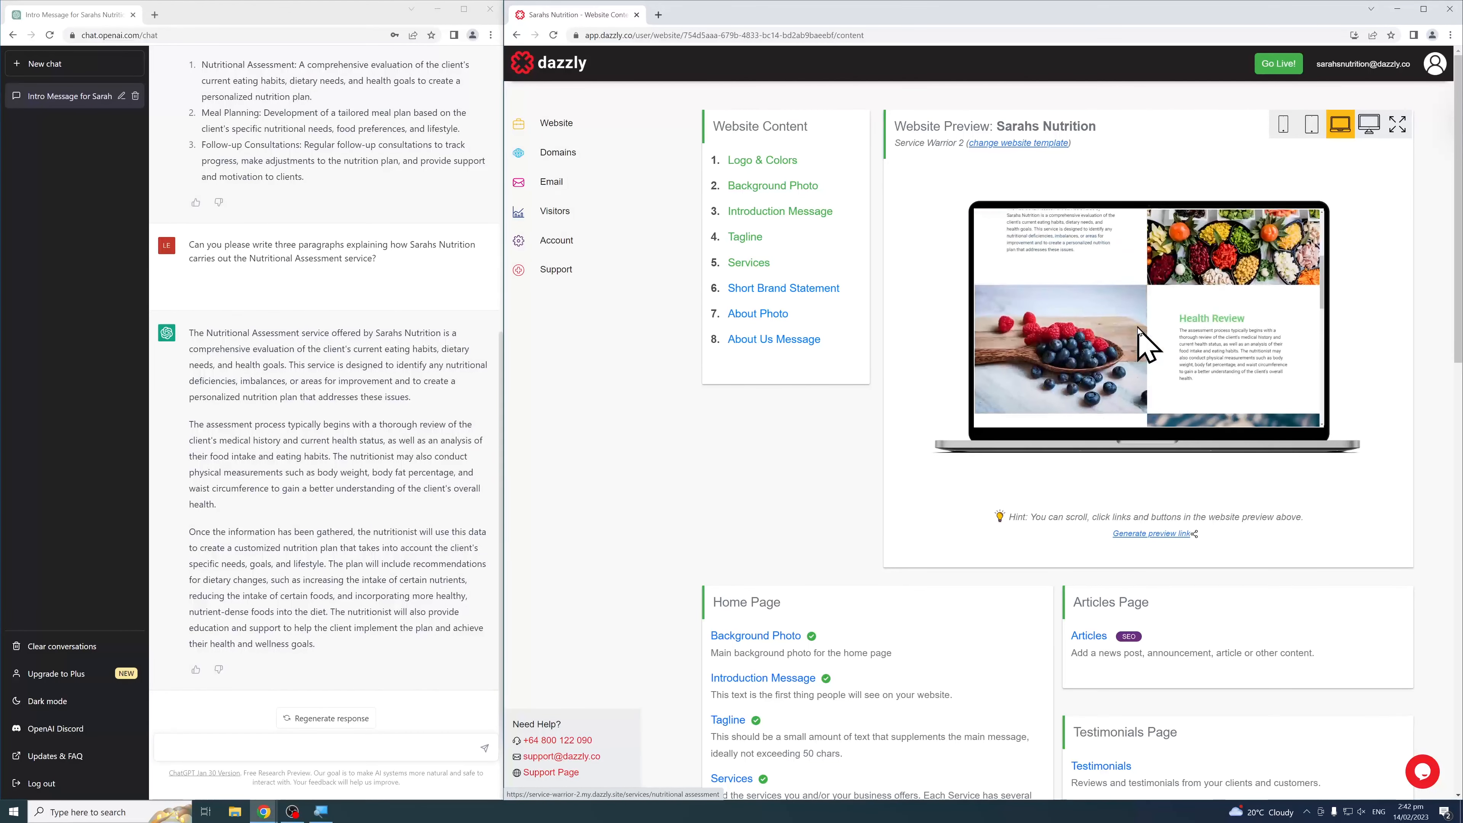
scroll(1138, 328, up, 3)
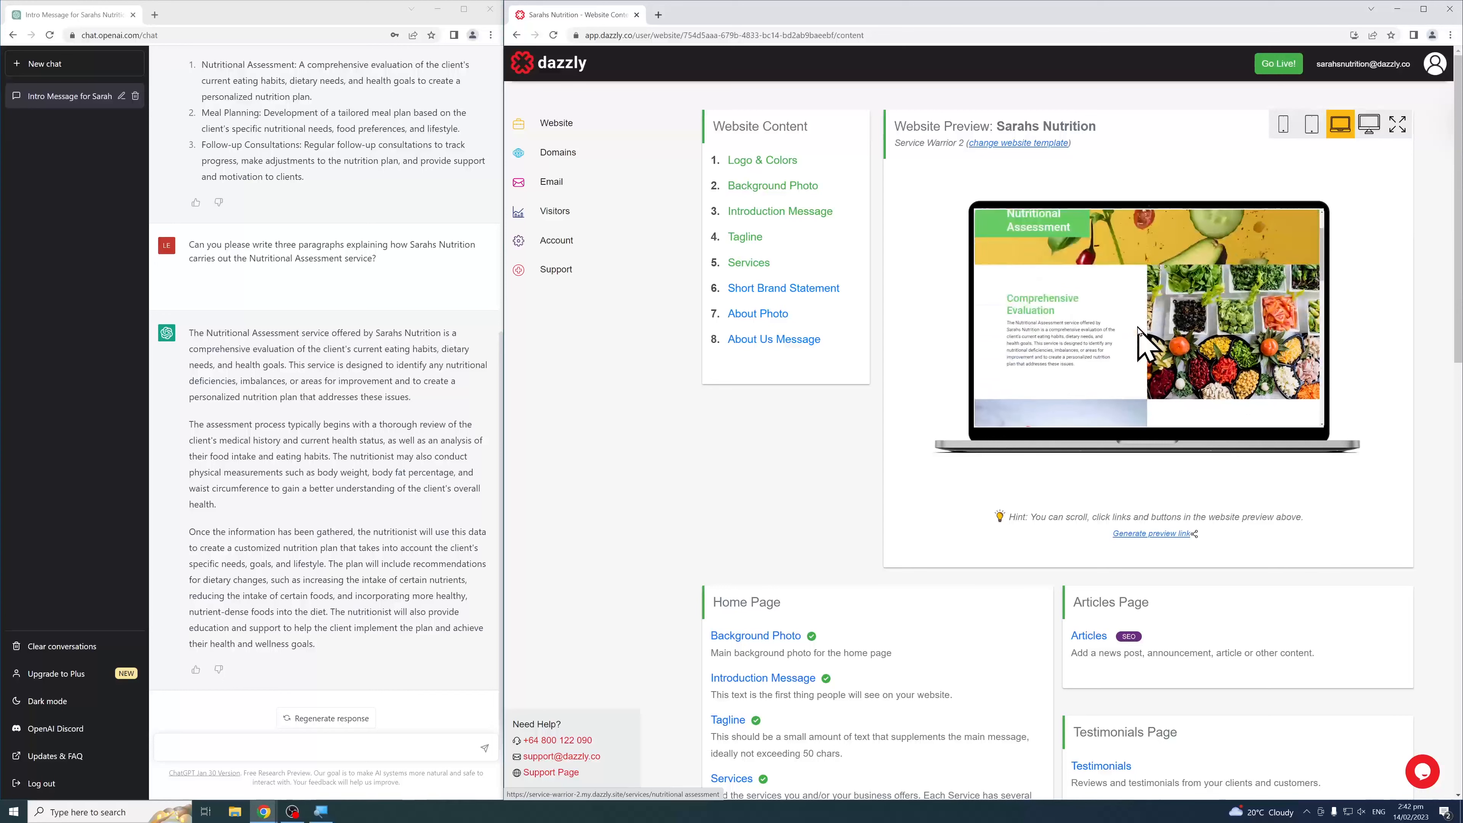
scroll(1139, 329, up, 2)
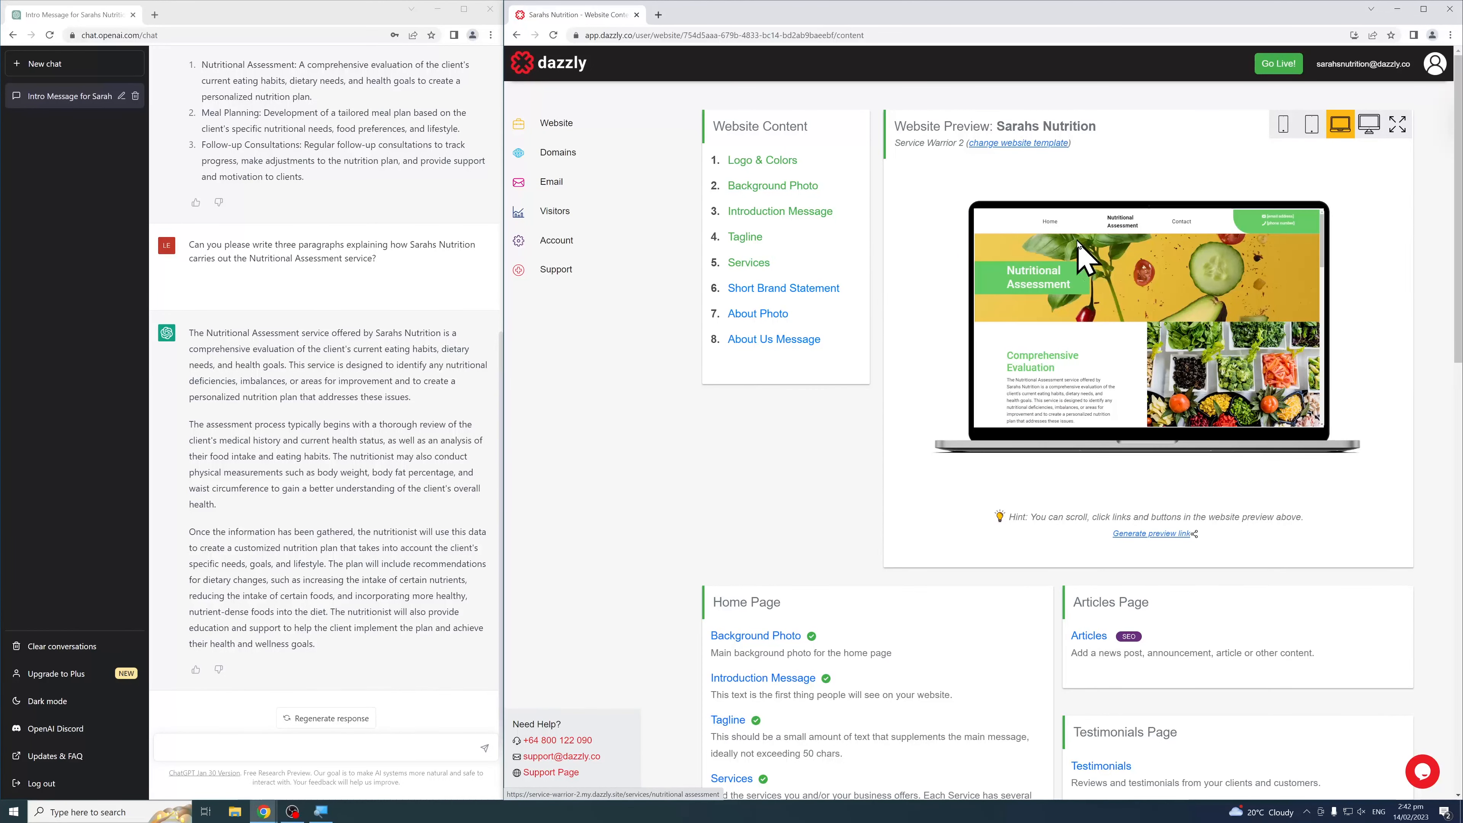
click(1050, 224)
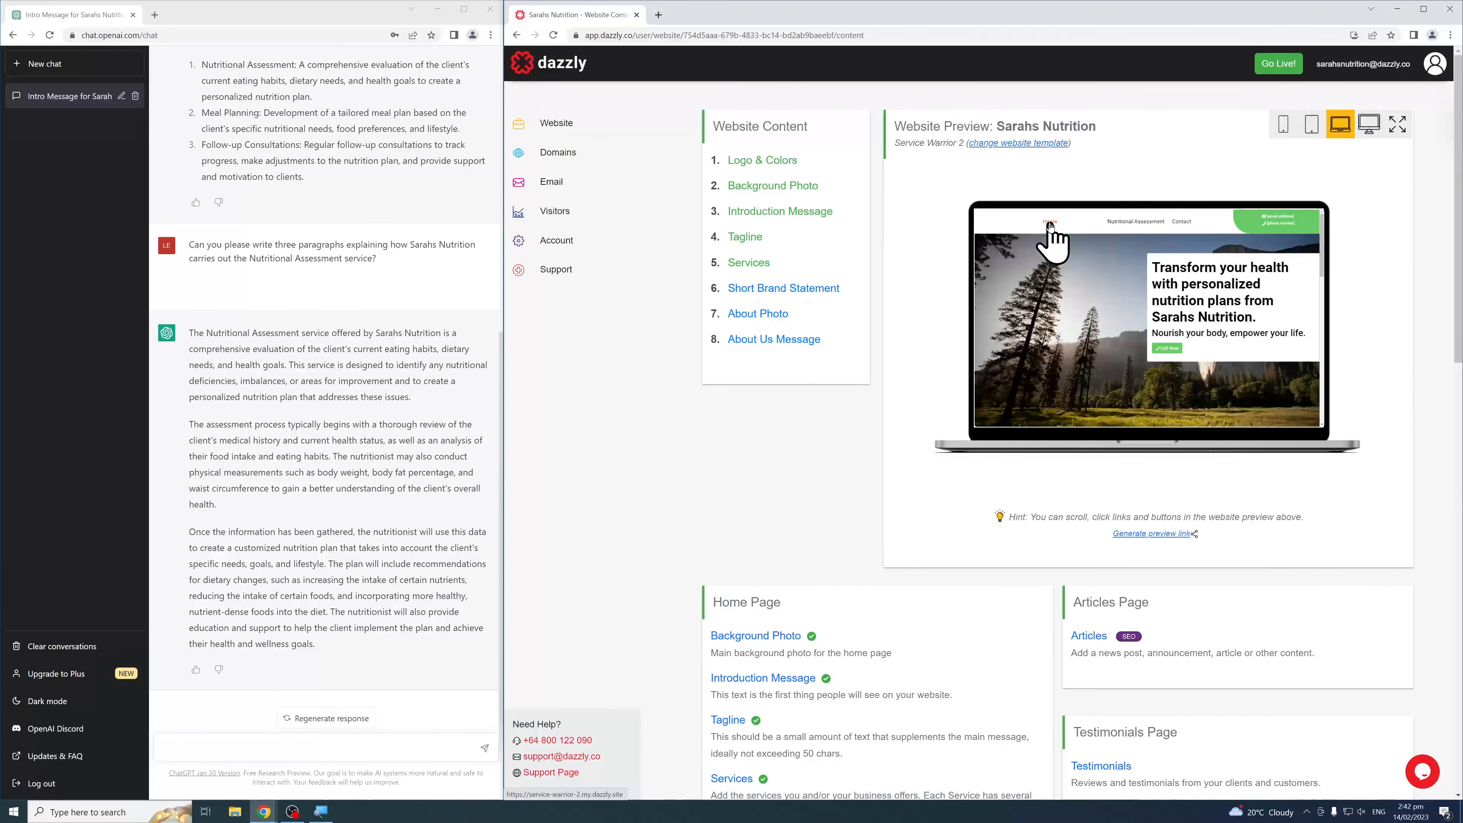
Add a new Services item and enter 'Meal Planning' as its Service Title
click(754, 263)
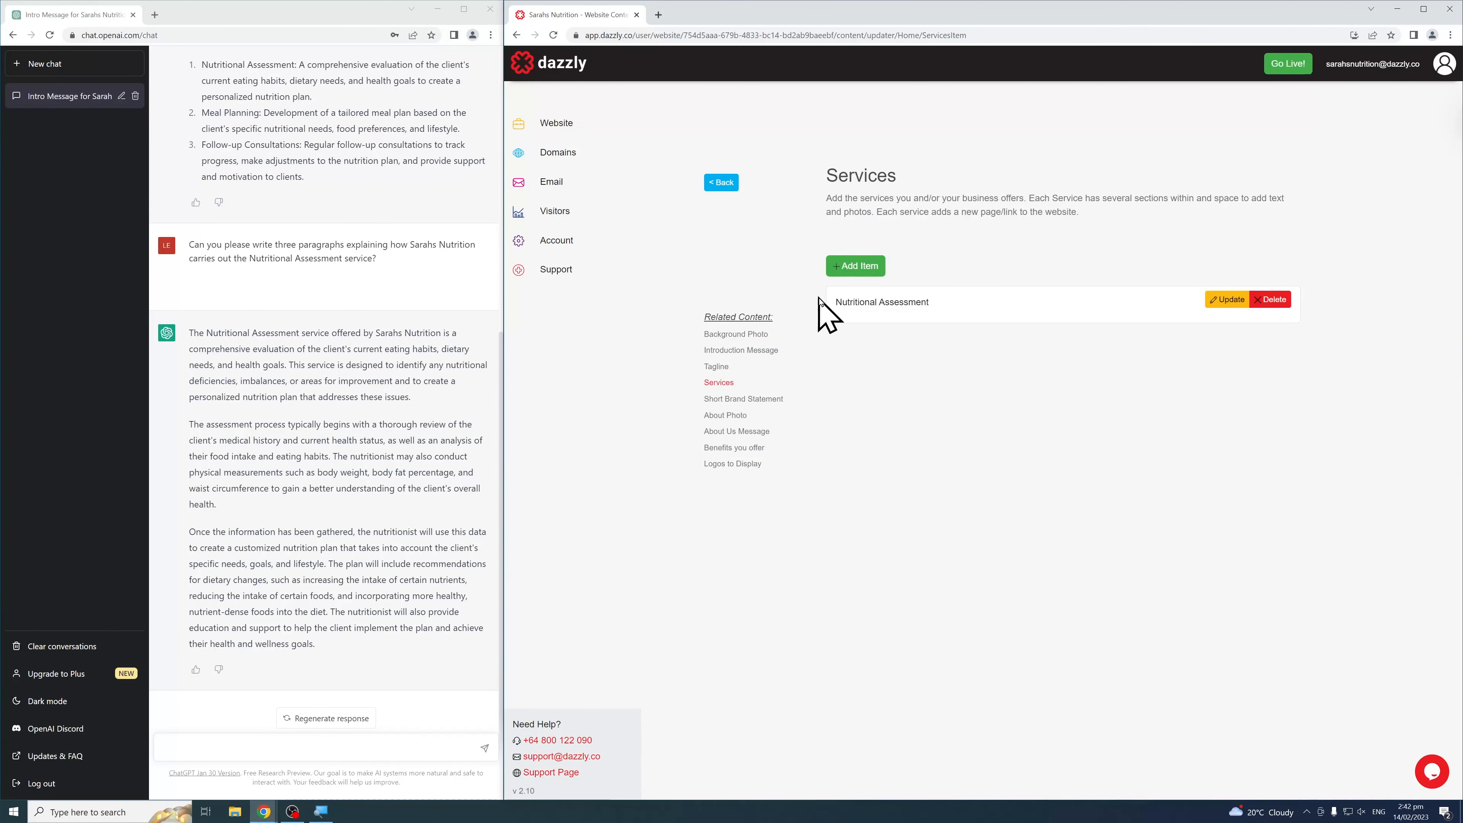
click(860, 268)
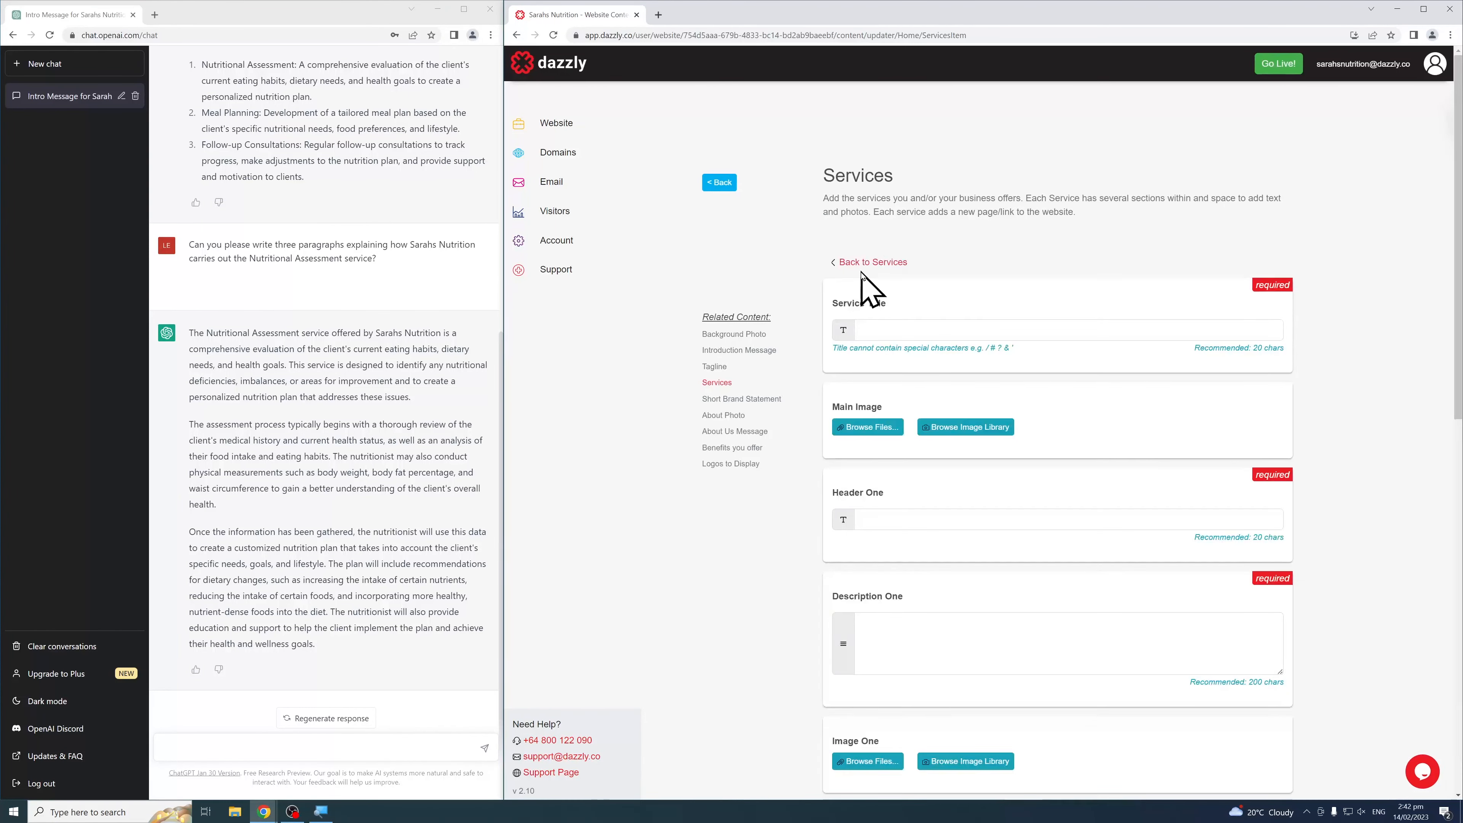
scroll(342, 423, up, 2)
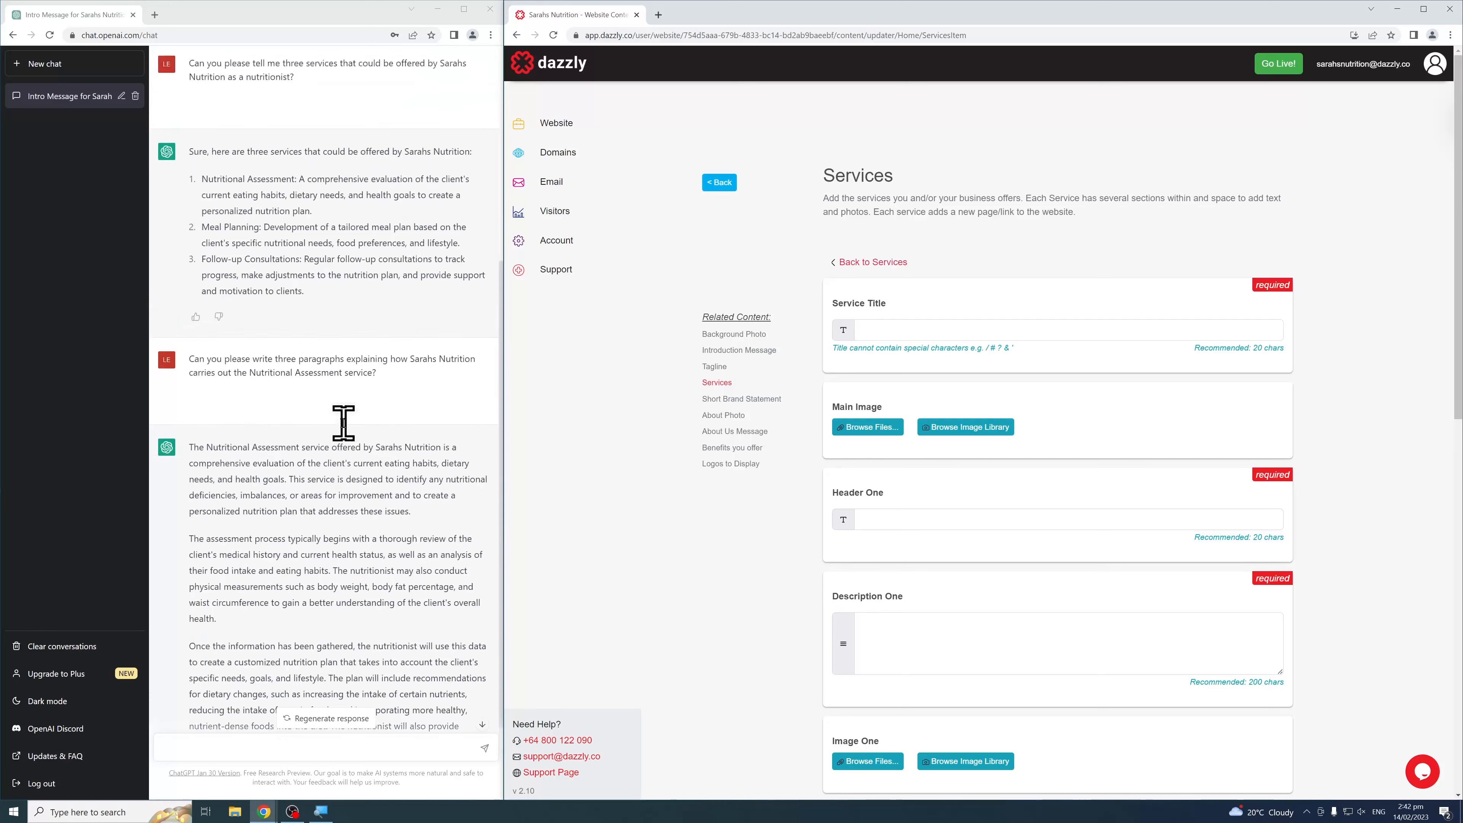
drag(206, 237, 241, 239)
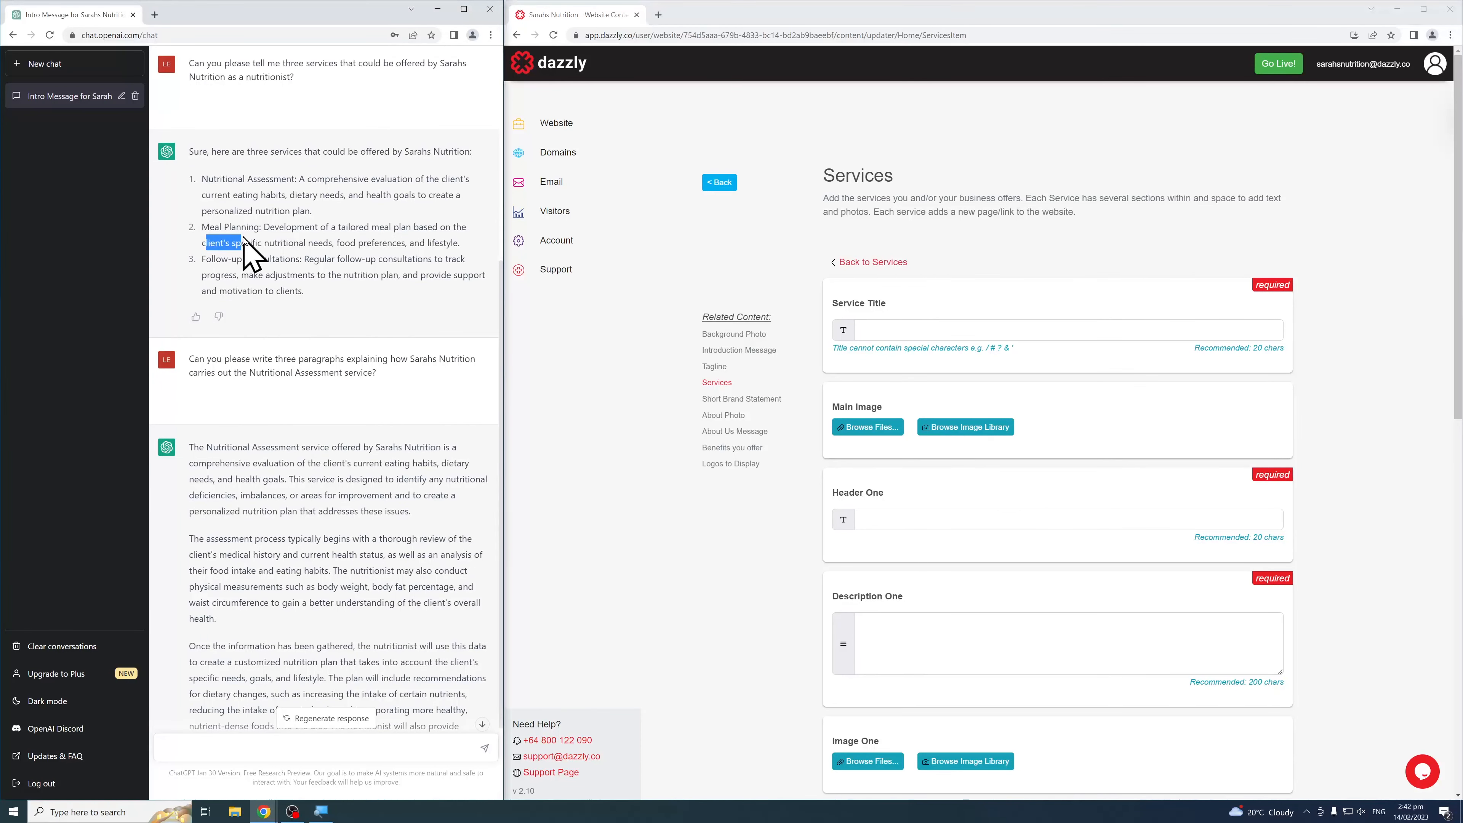
click(888, 332)
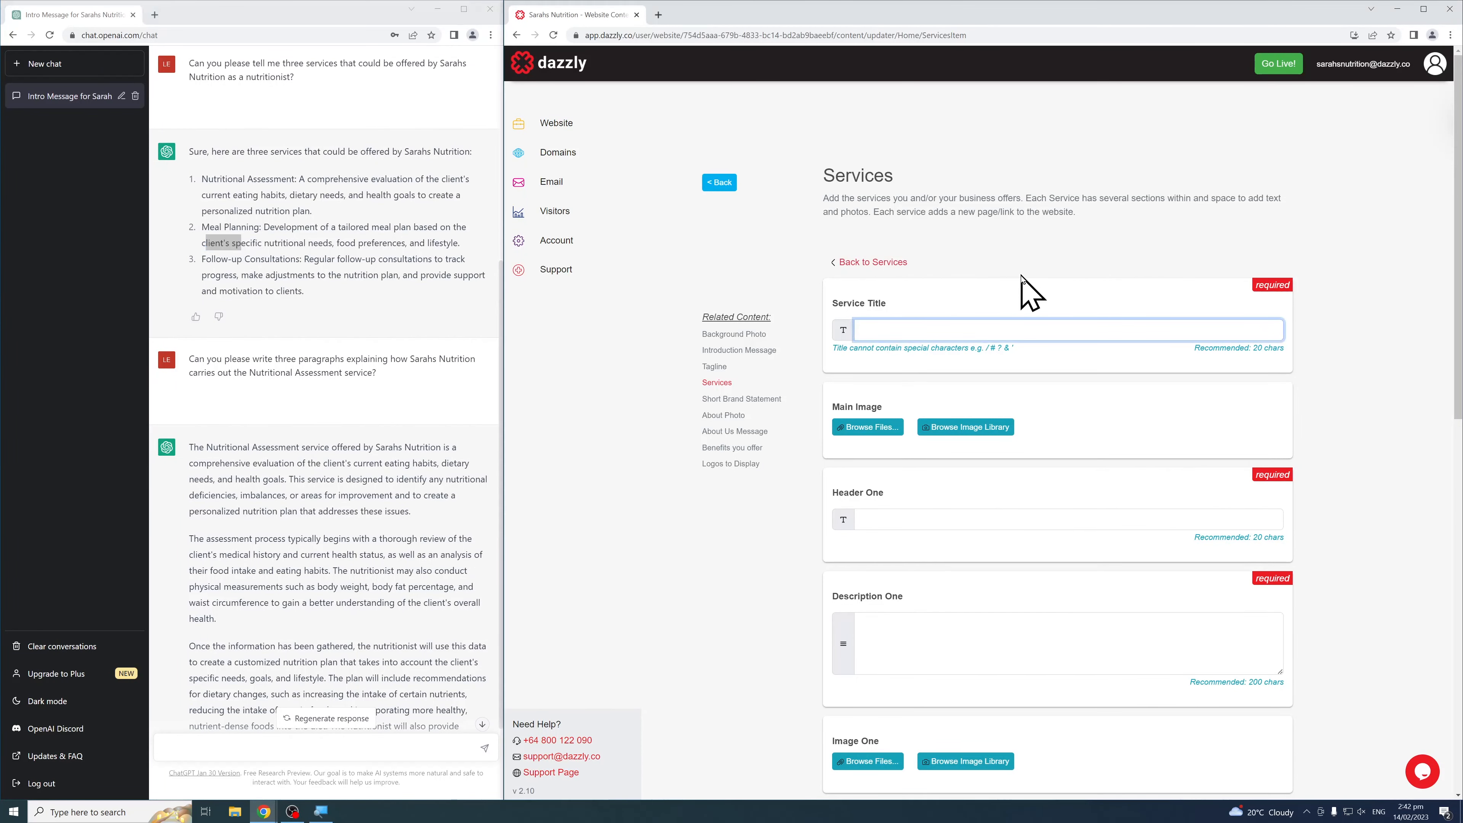
text(Meal Planning)
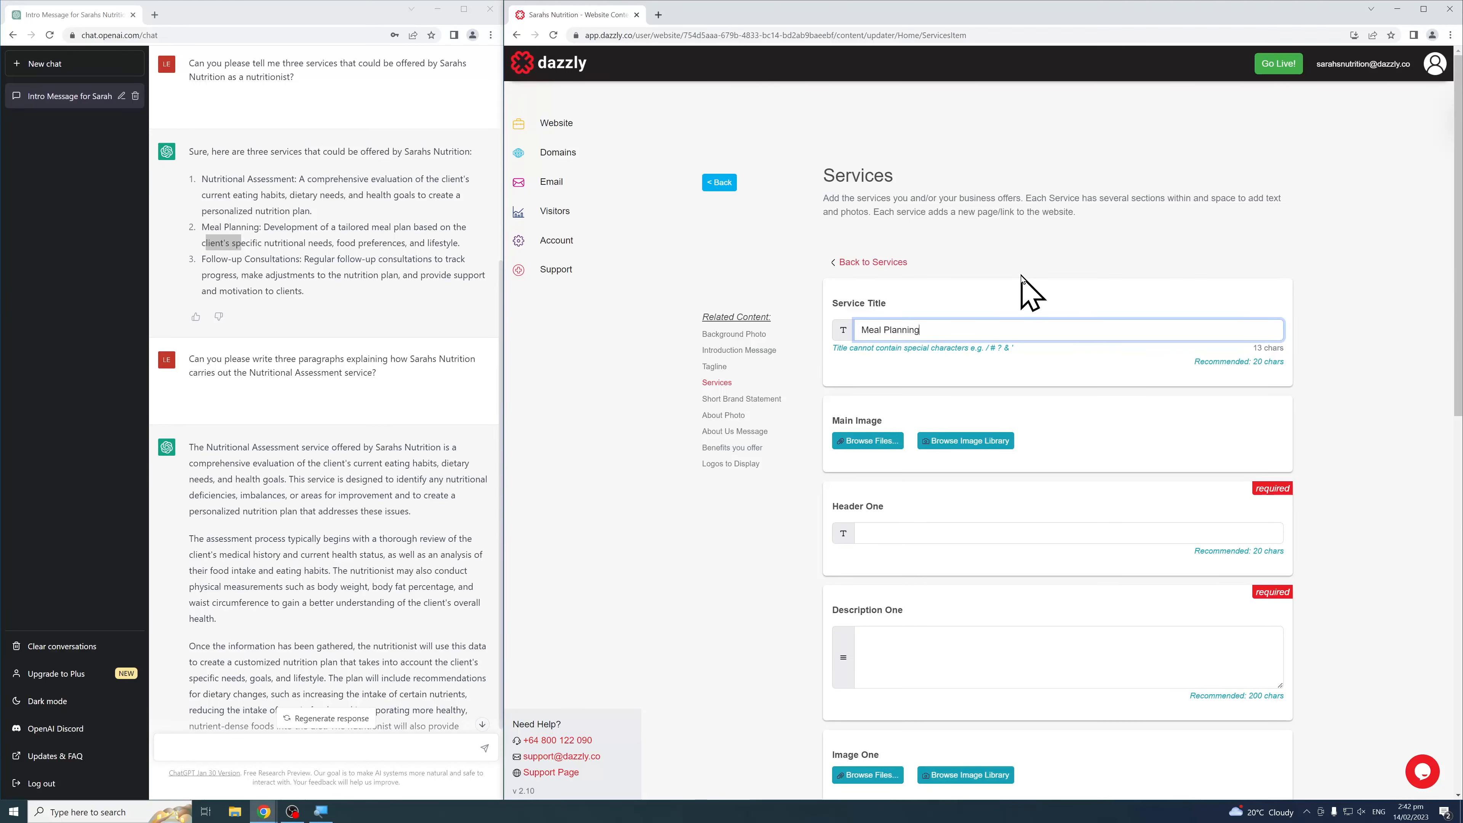
scroll(368, 317, down, 2)
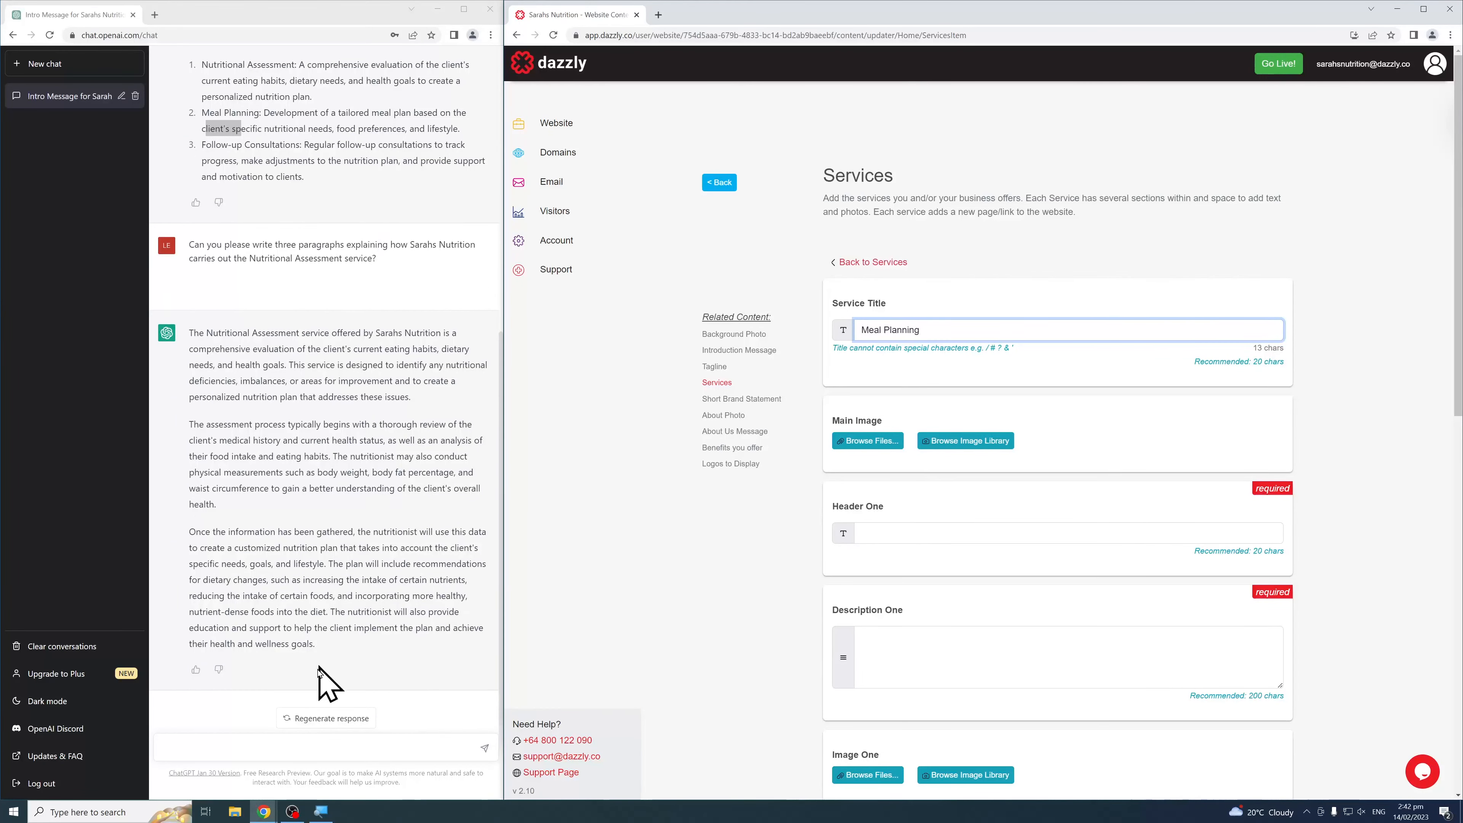
click(286, 741)
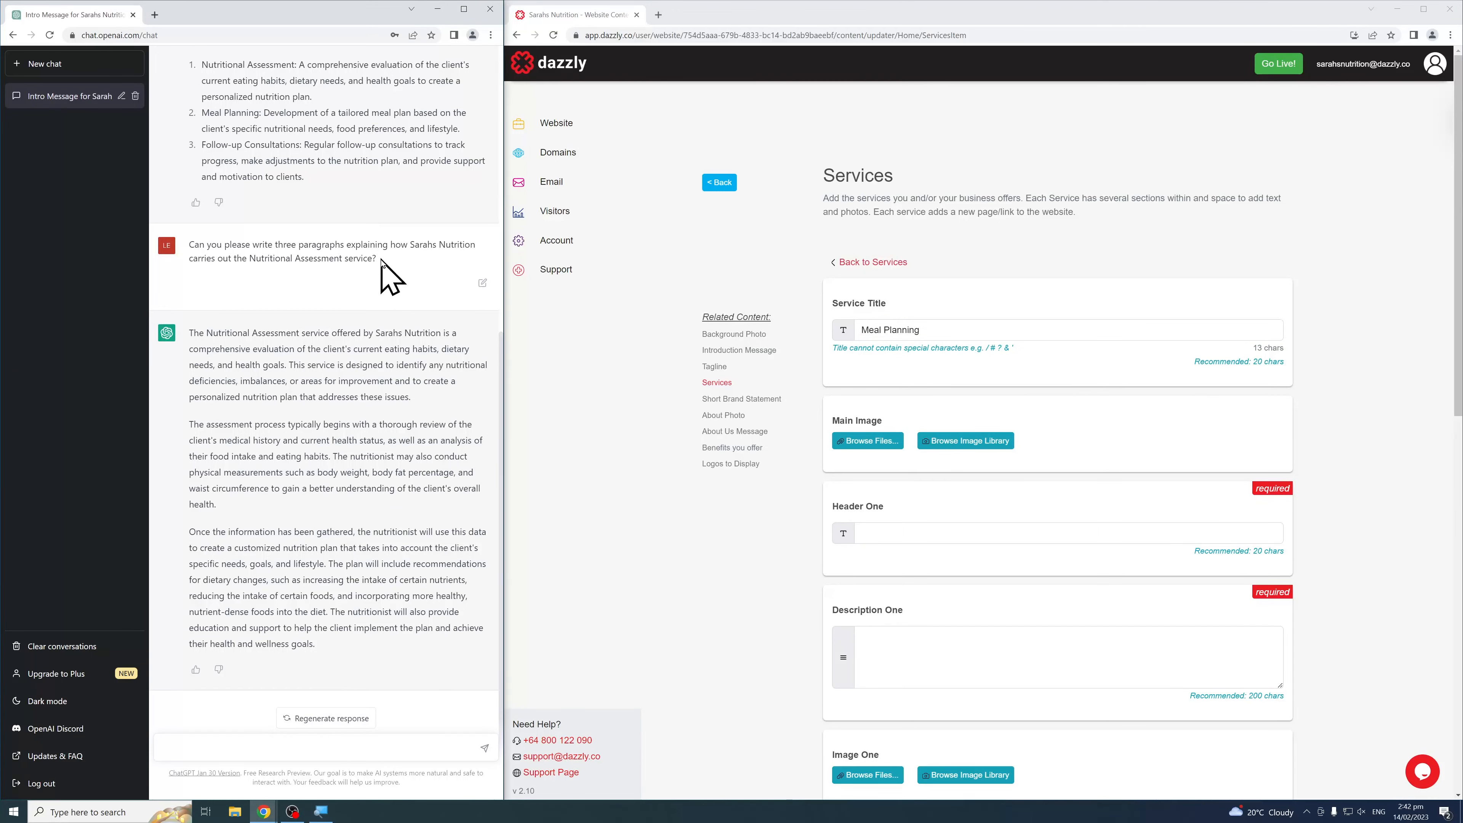
Reuse the Nutritional Assessment prompt in ChatGPT, reworded for Meal Planning, and send it
drag(382, 263, 194, 242)
right_click(196, 242)
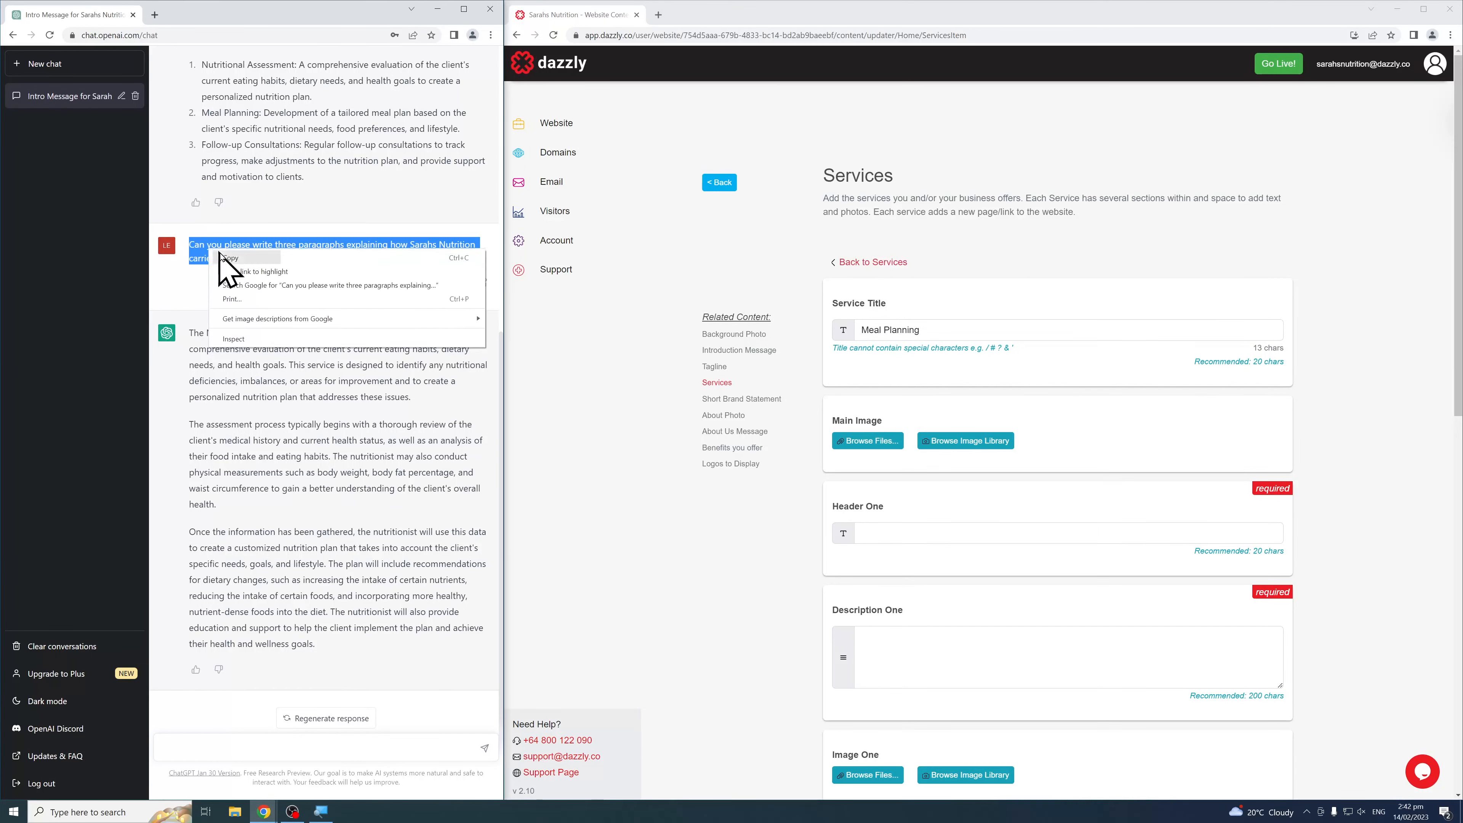
click(242, 264)
click(248, 747)
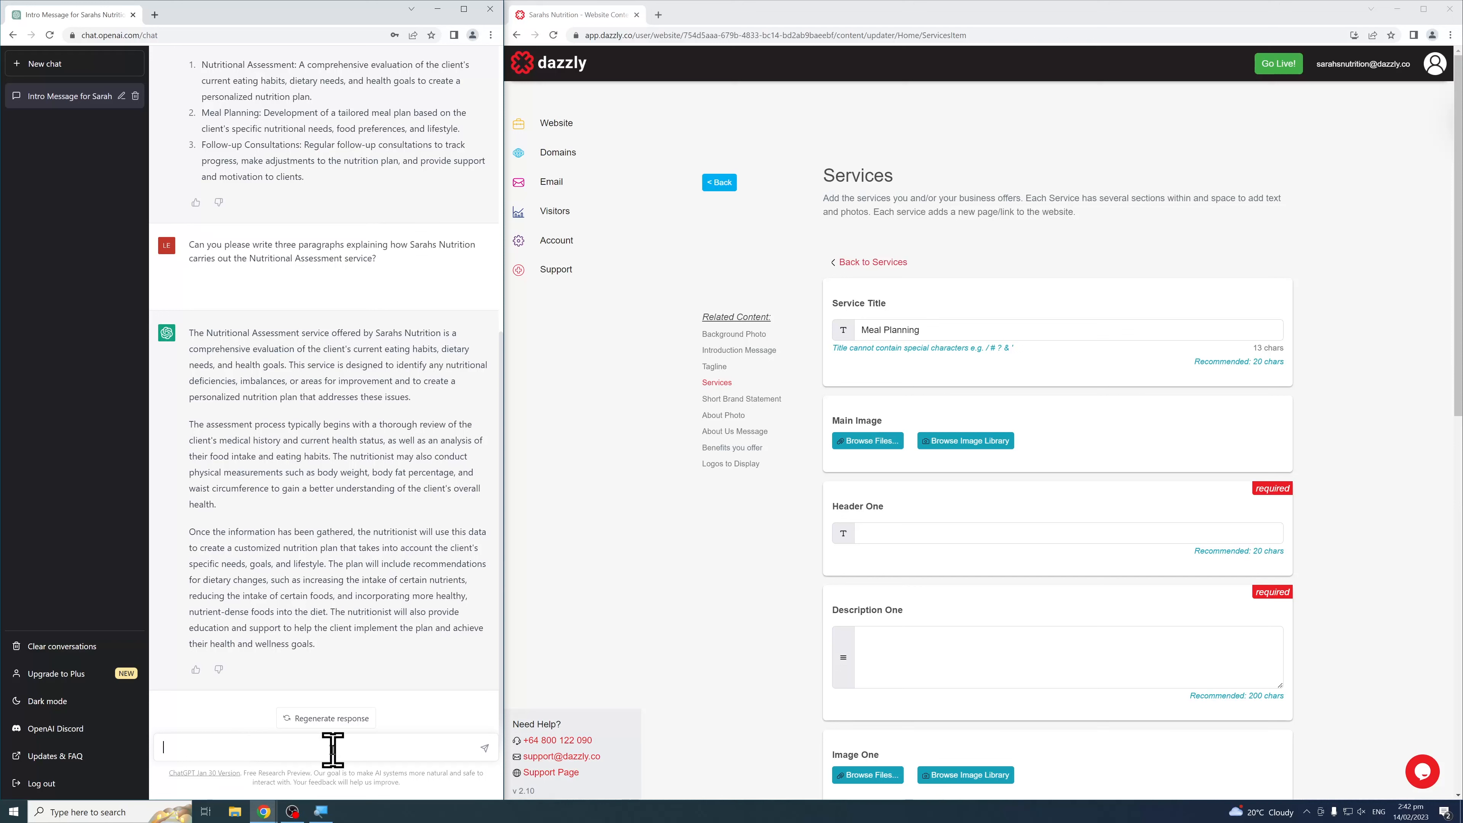
key(ctrl+v)
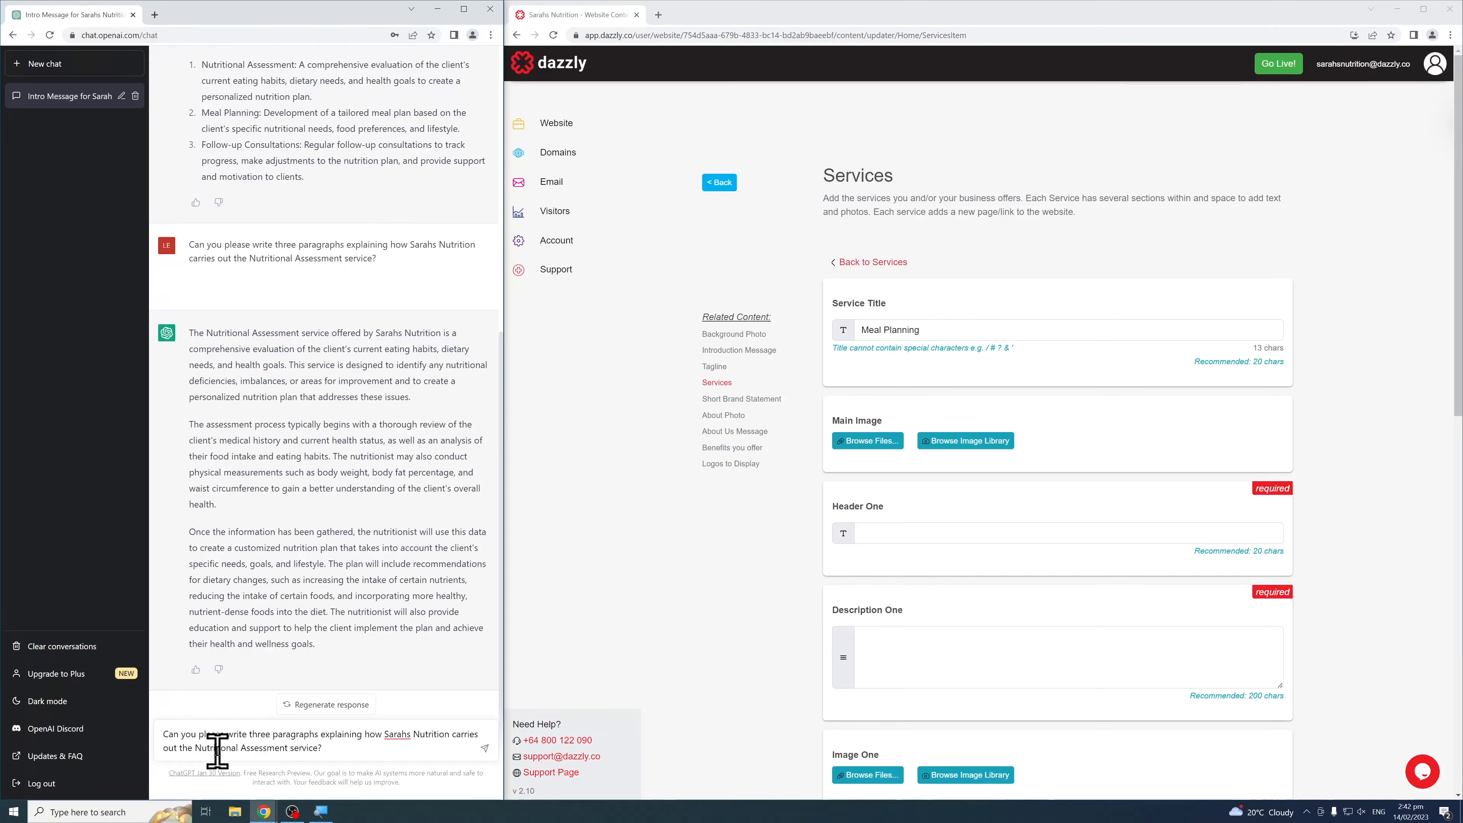
click(288, 747)
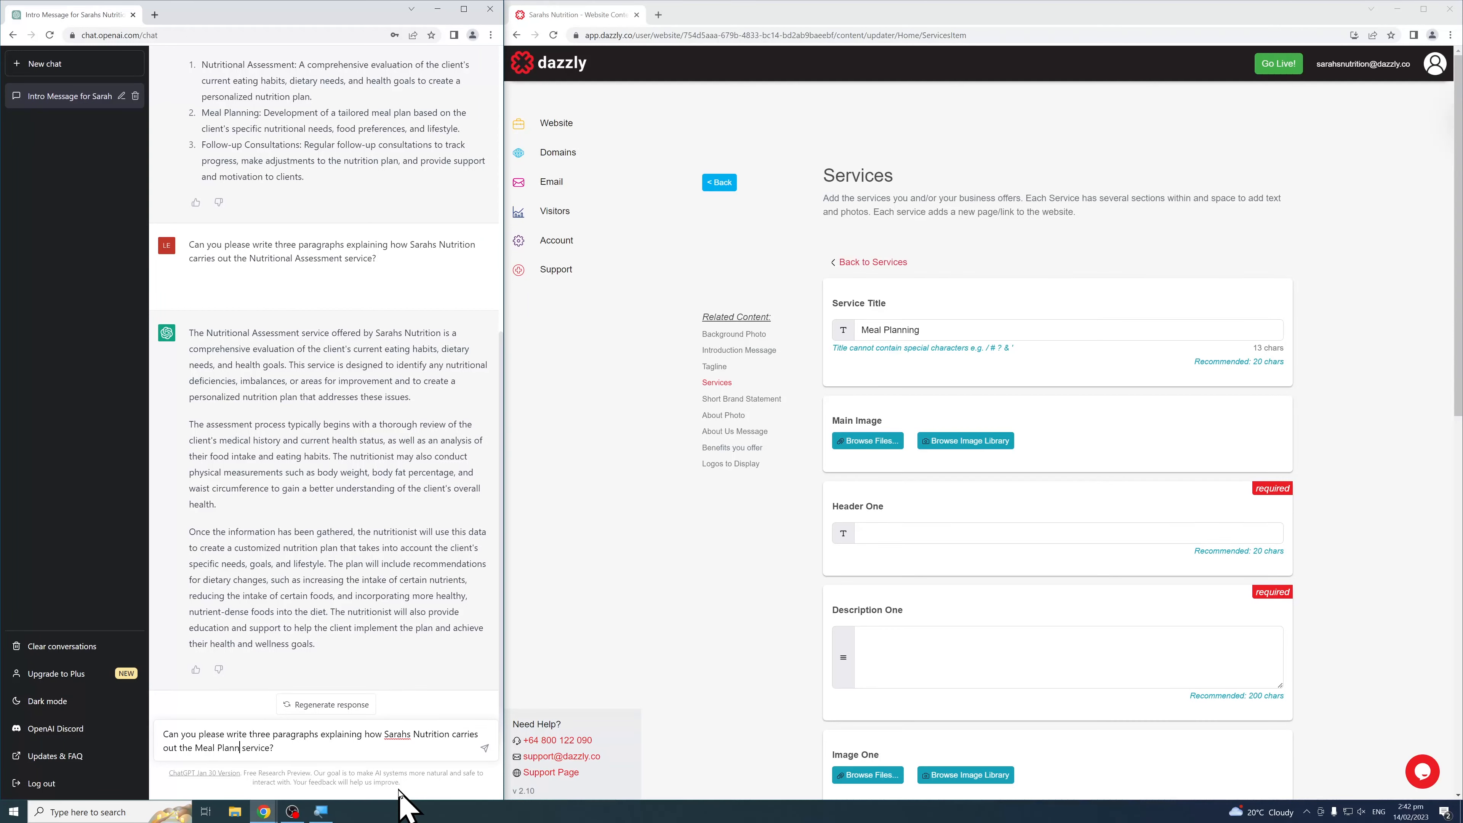
key(Return)
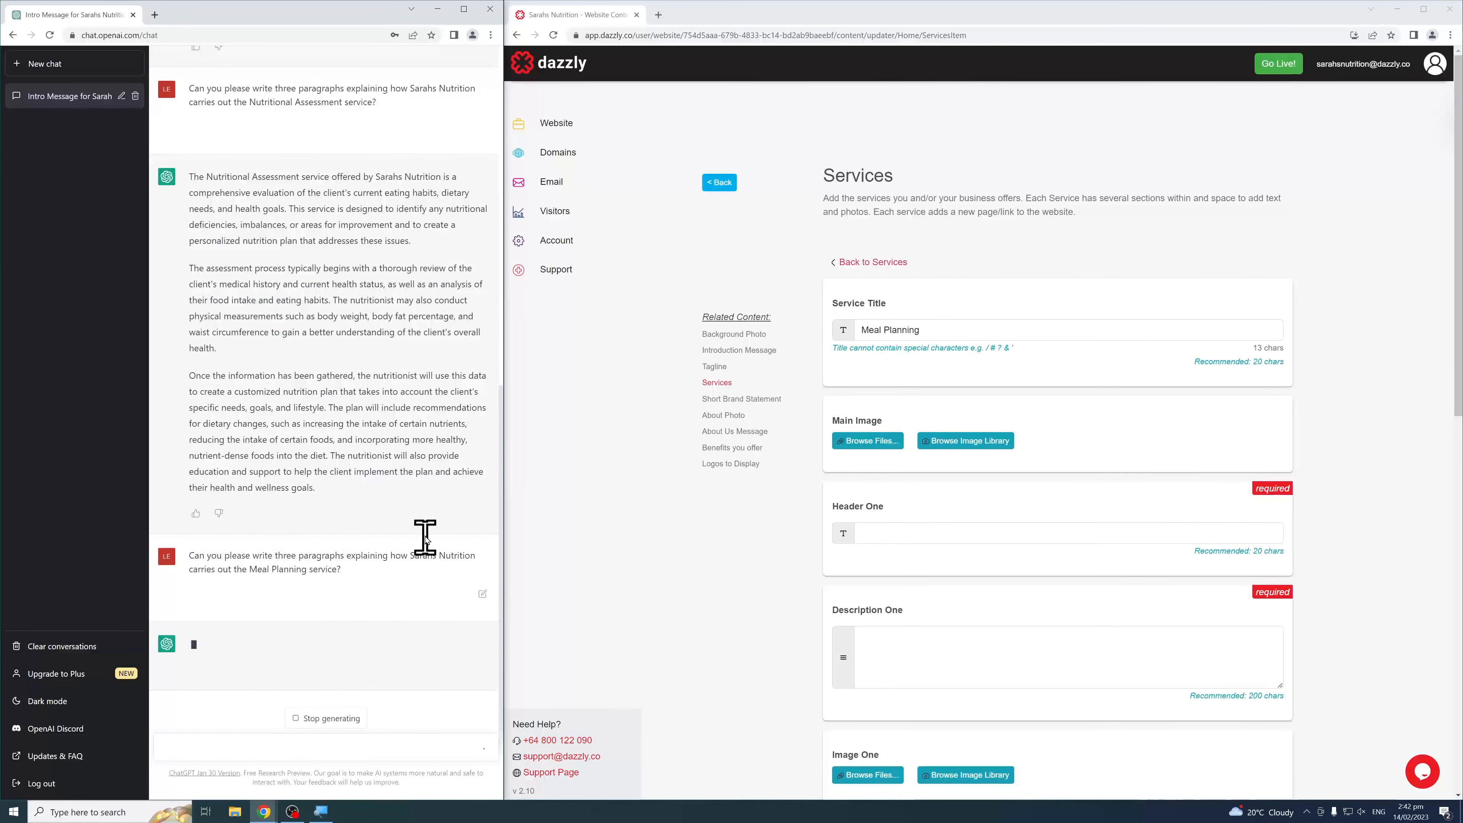
Set a salmon photo from a 'meal' image search as the Meal Planning Main Image
click(942, 441)
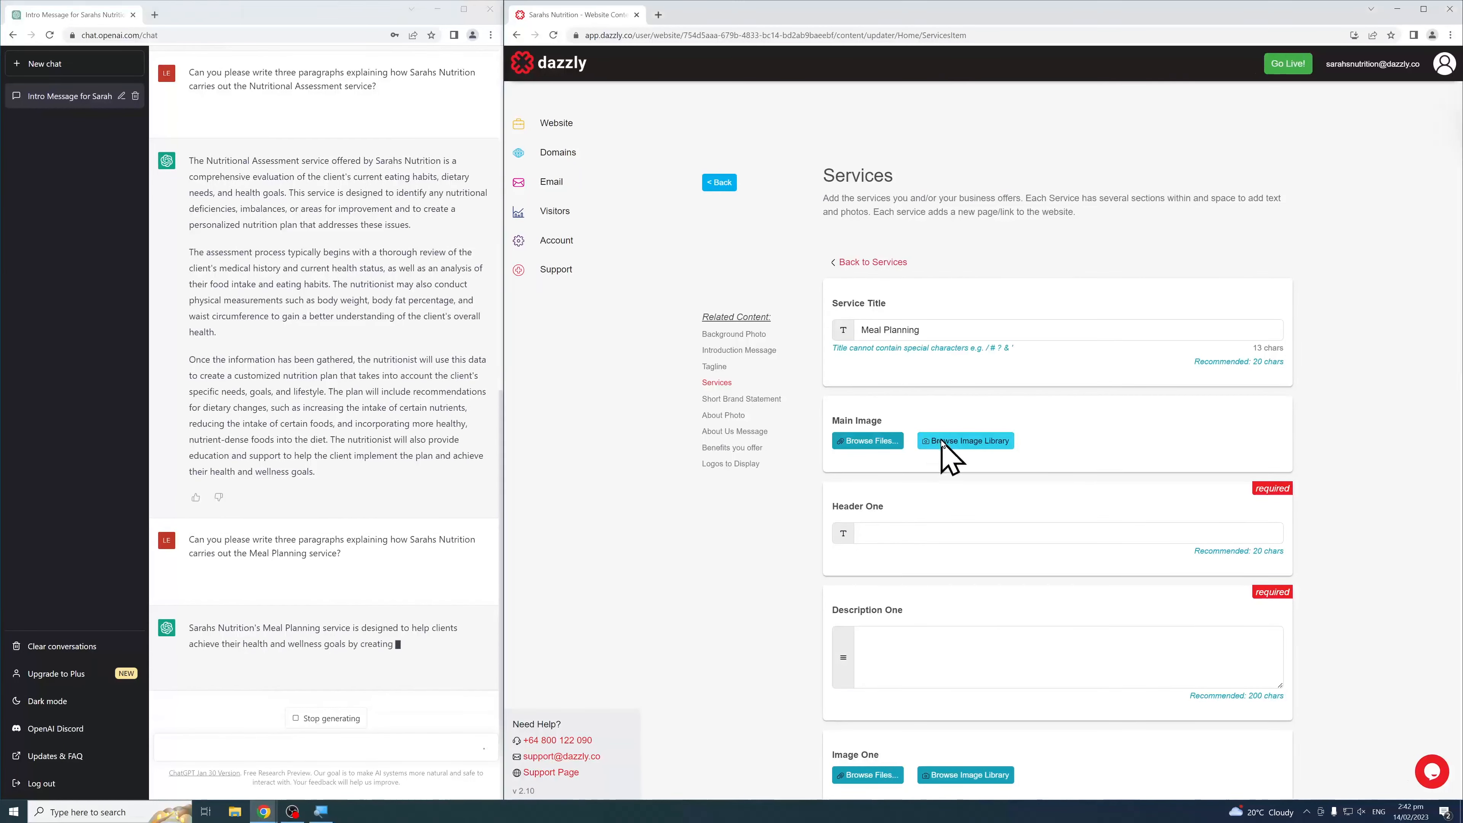
click(839, 120)
text(meal)
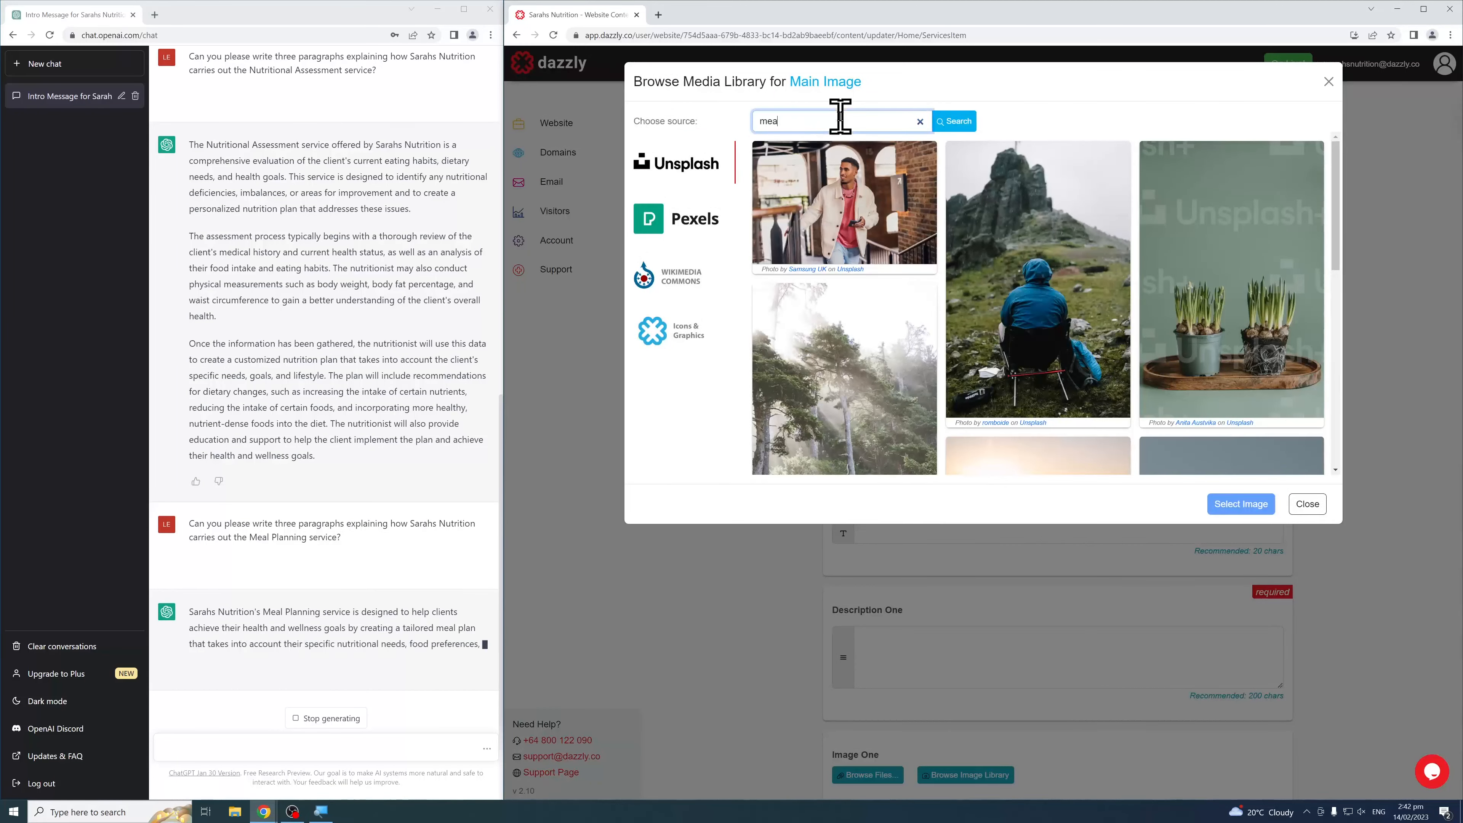
key(Return)
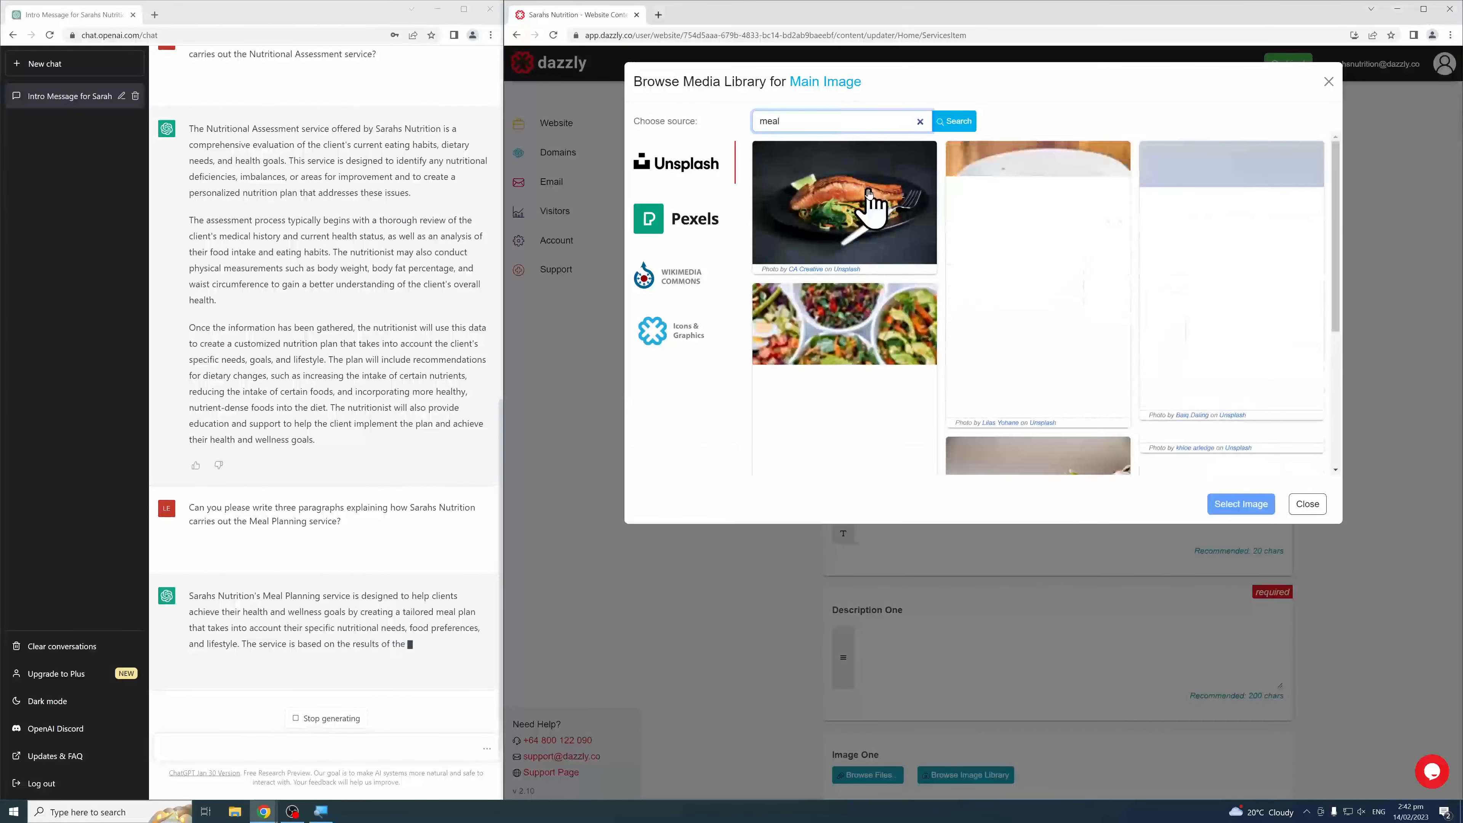
click(852, 208)
click(1238, 503)
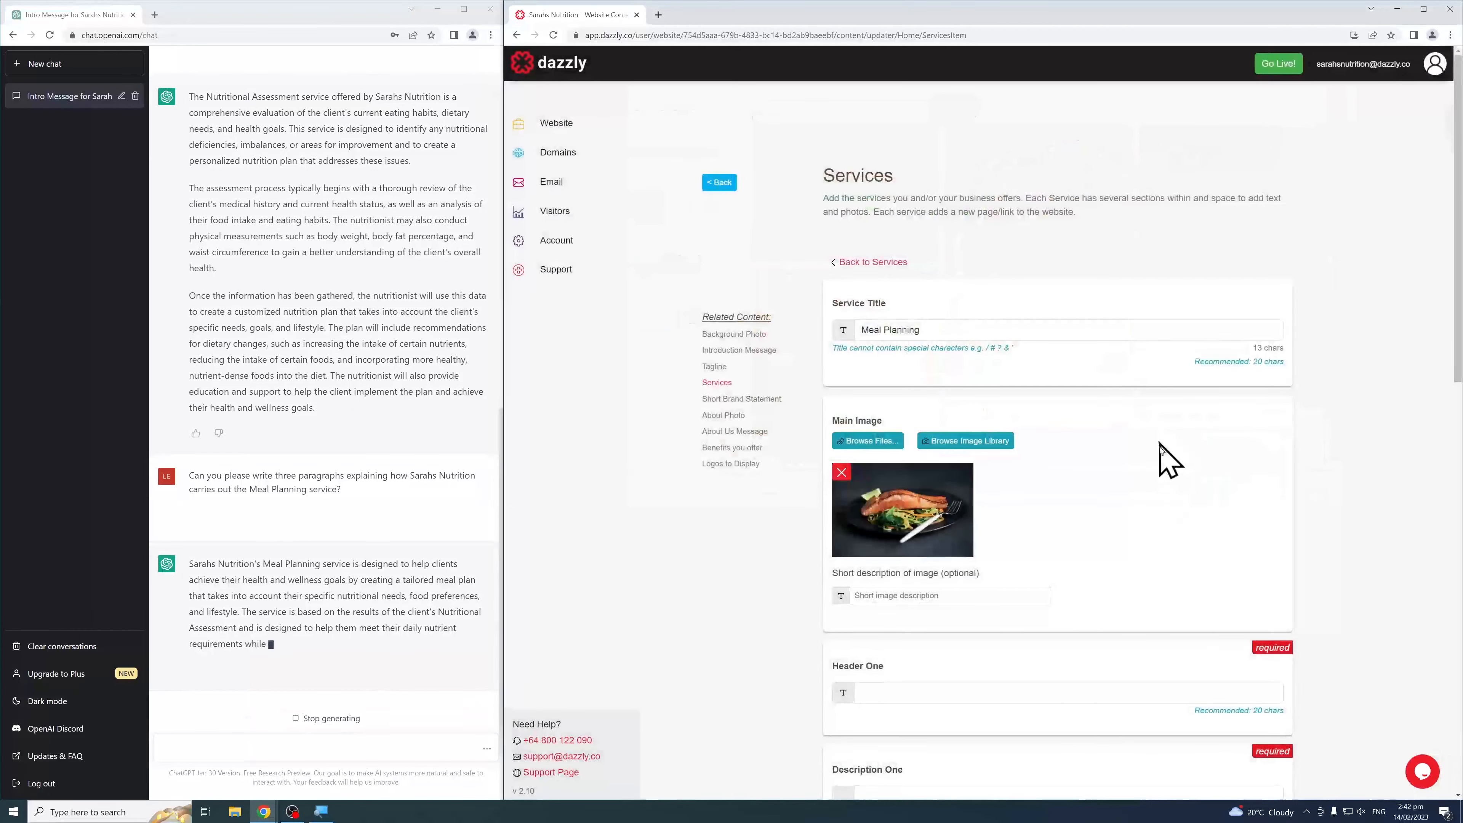
Set a roast chicken photo from a 'meal' search as Image One
scroll(1109, 498, down, 1)
scroll(1094, 502, down, 2)
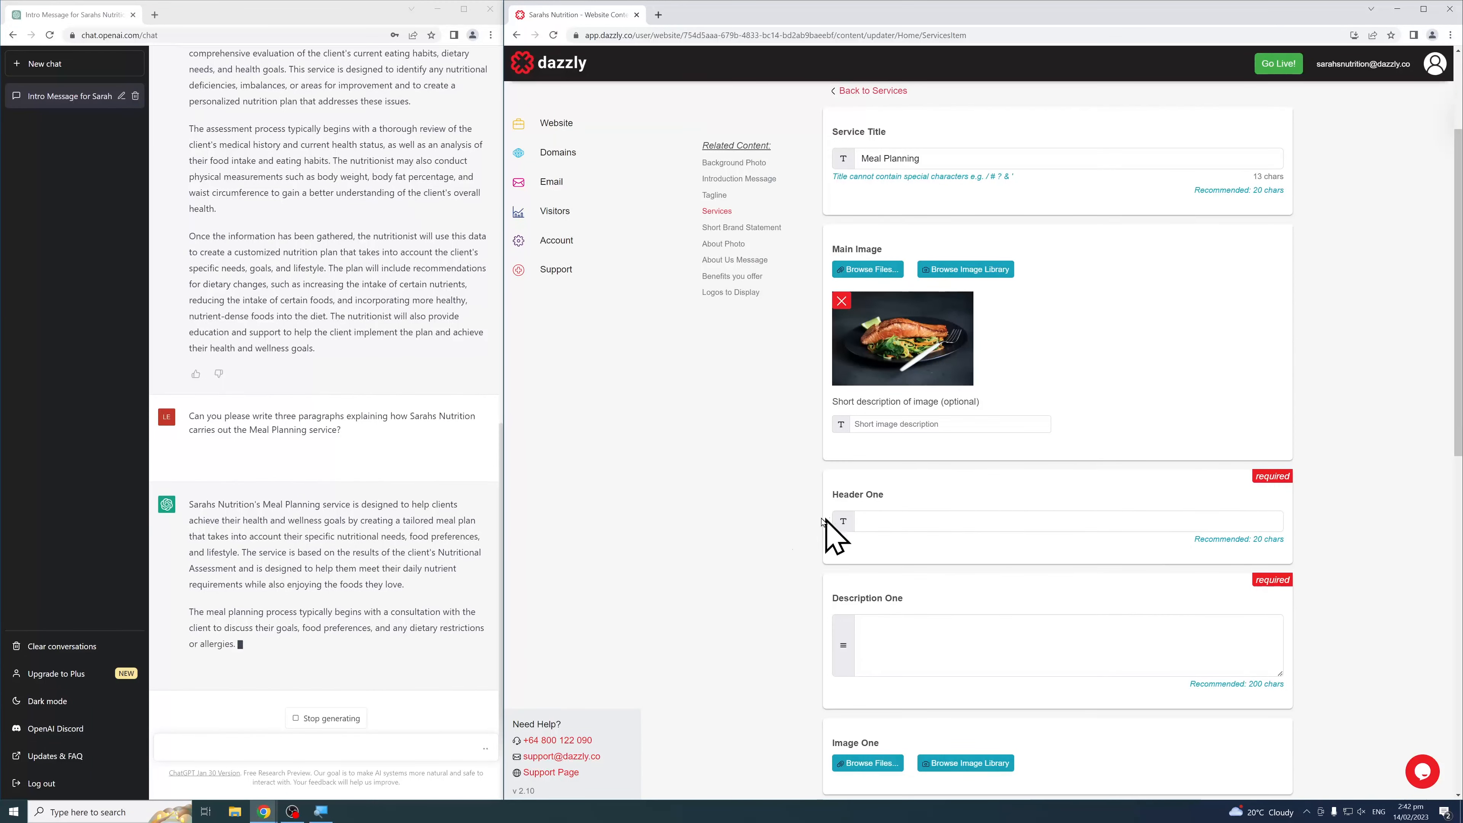
scroll(748, 500, down, 3)
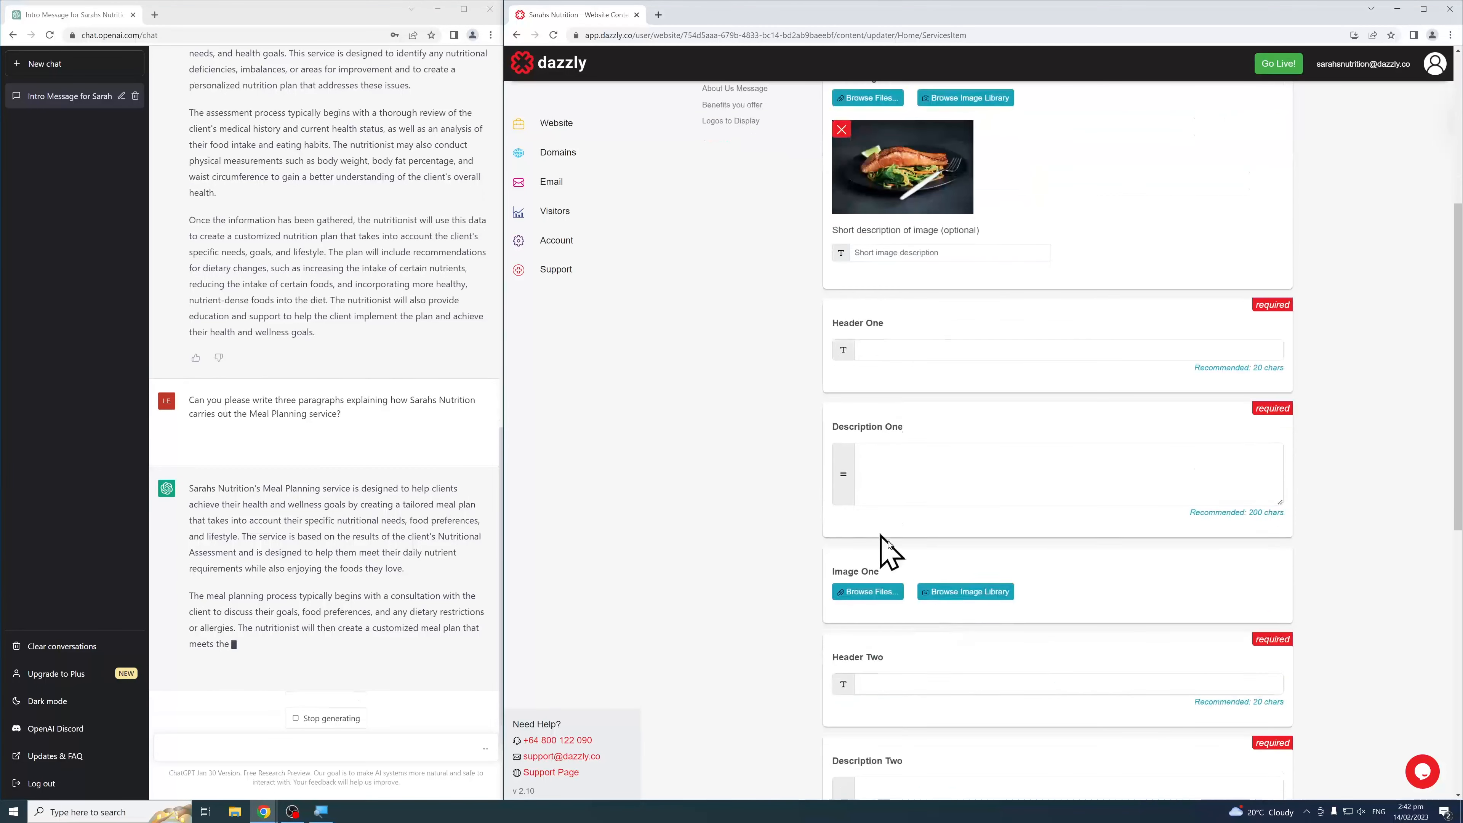
click(970, 597)
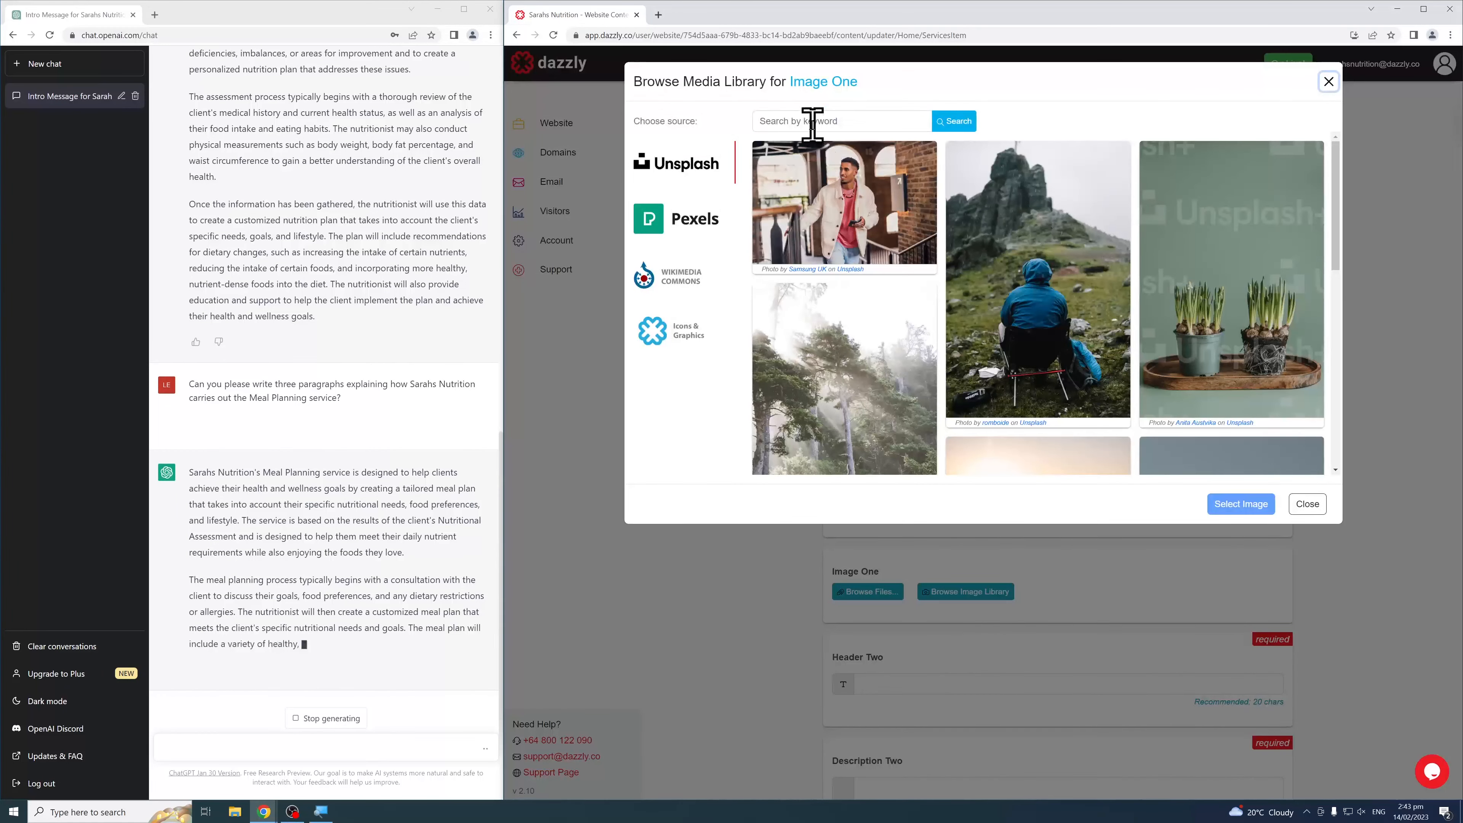
click(812, 120)
text(meal)
key(Return)
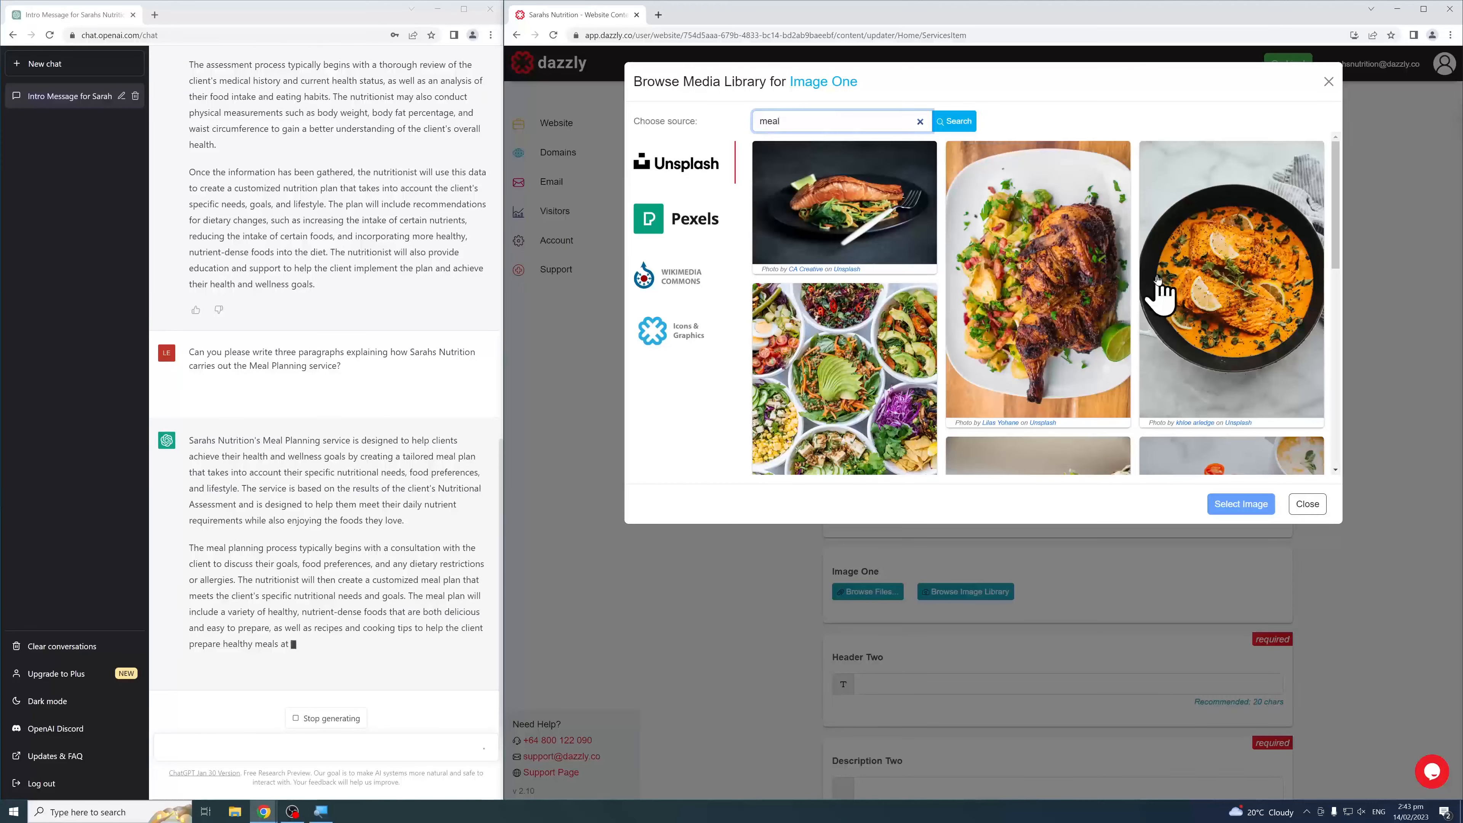
click(1090, 291)
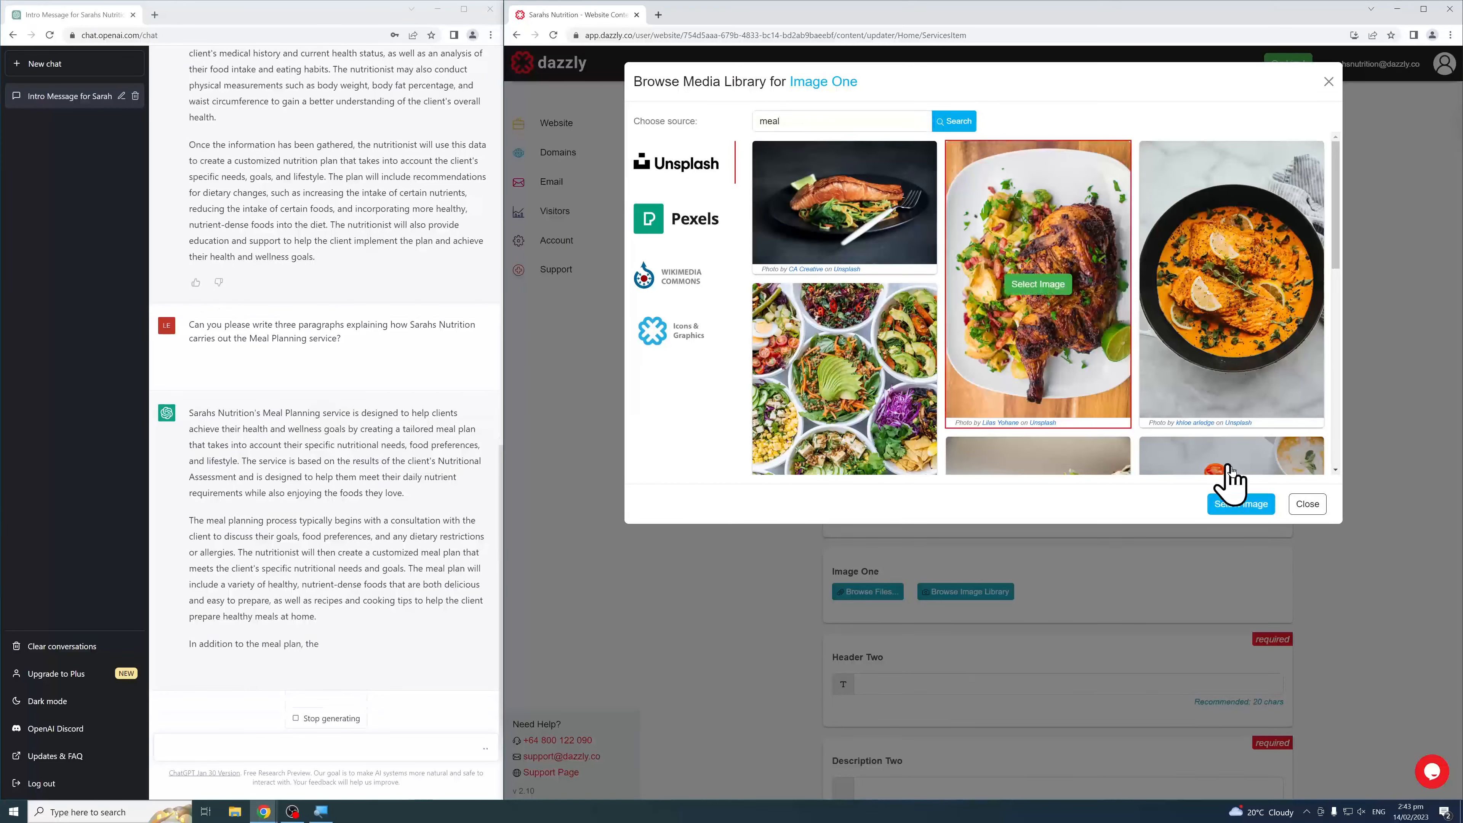
click(1244, 504)
Set an orange pan dish photo from a 'meal' search as Background Two
scroll(798, 507, down, 10)
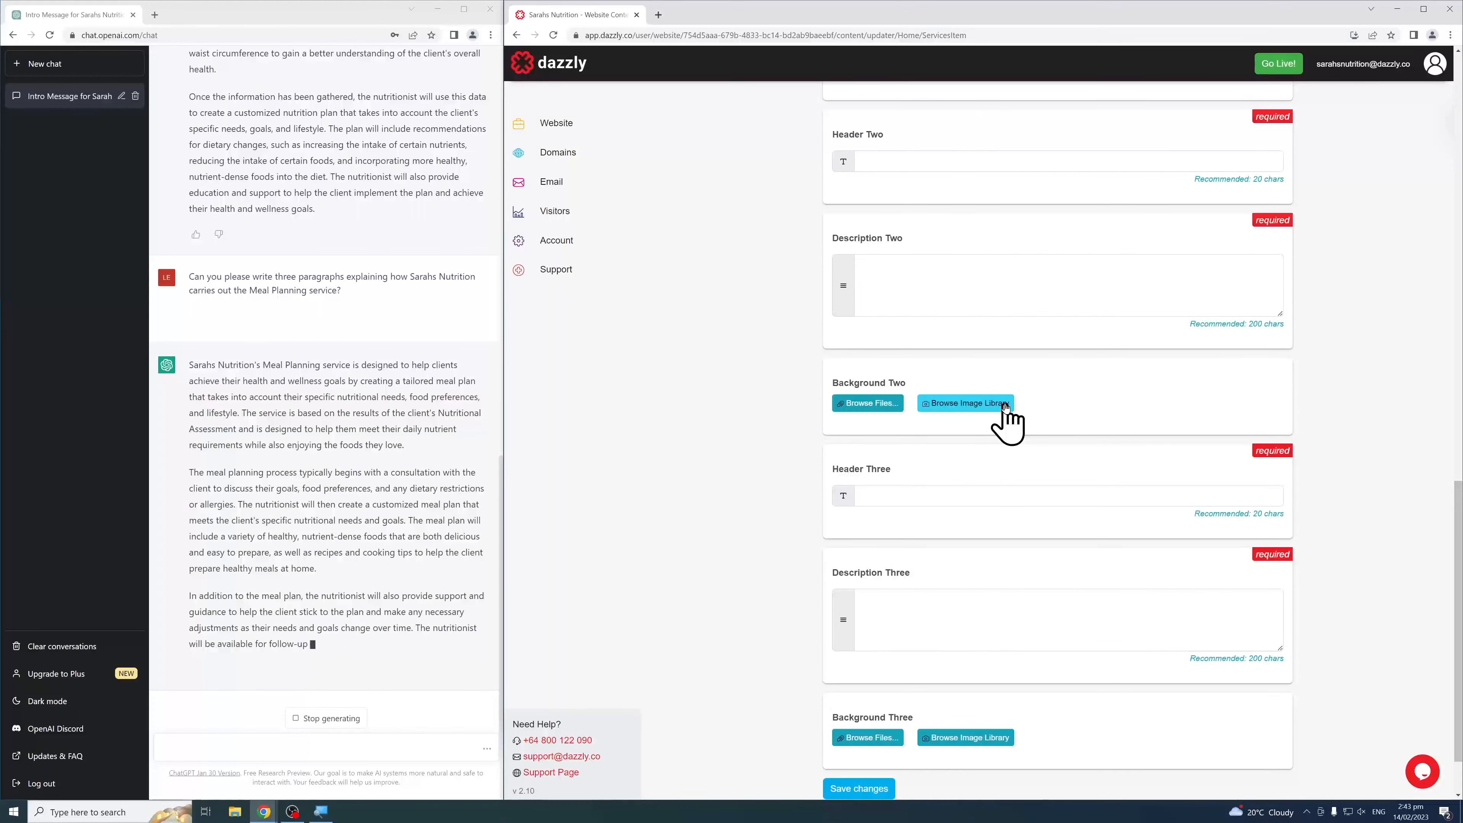
click(1005, 405)
click(838, 121)
text(m)
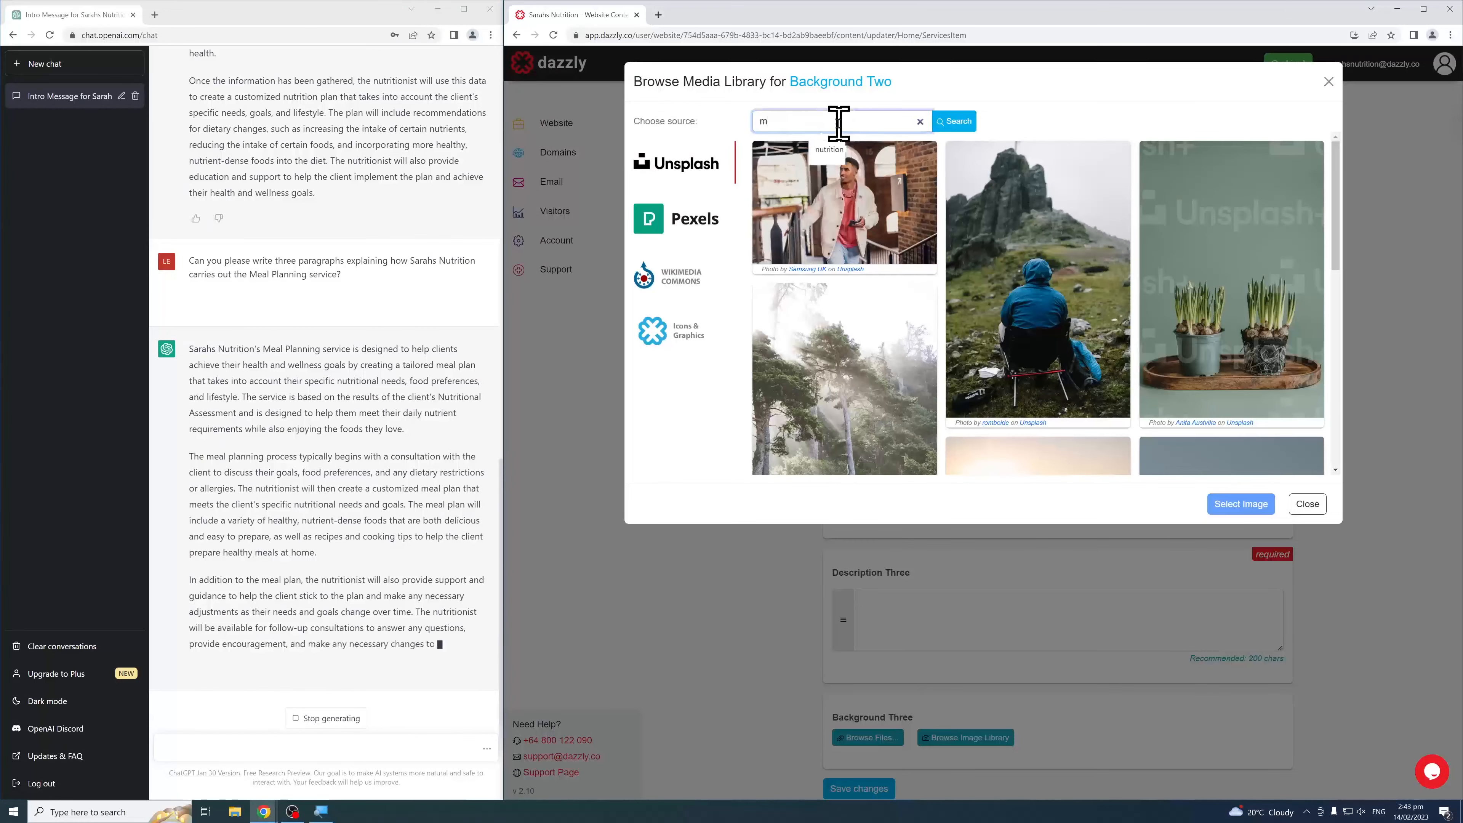
text(eal)
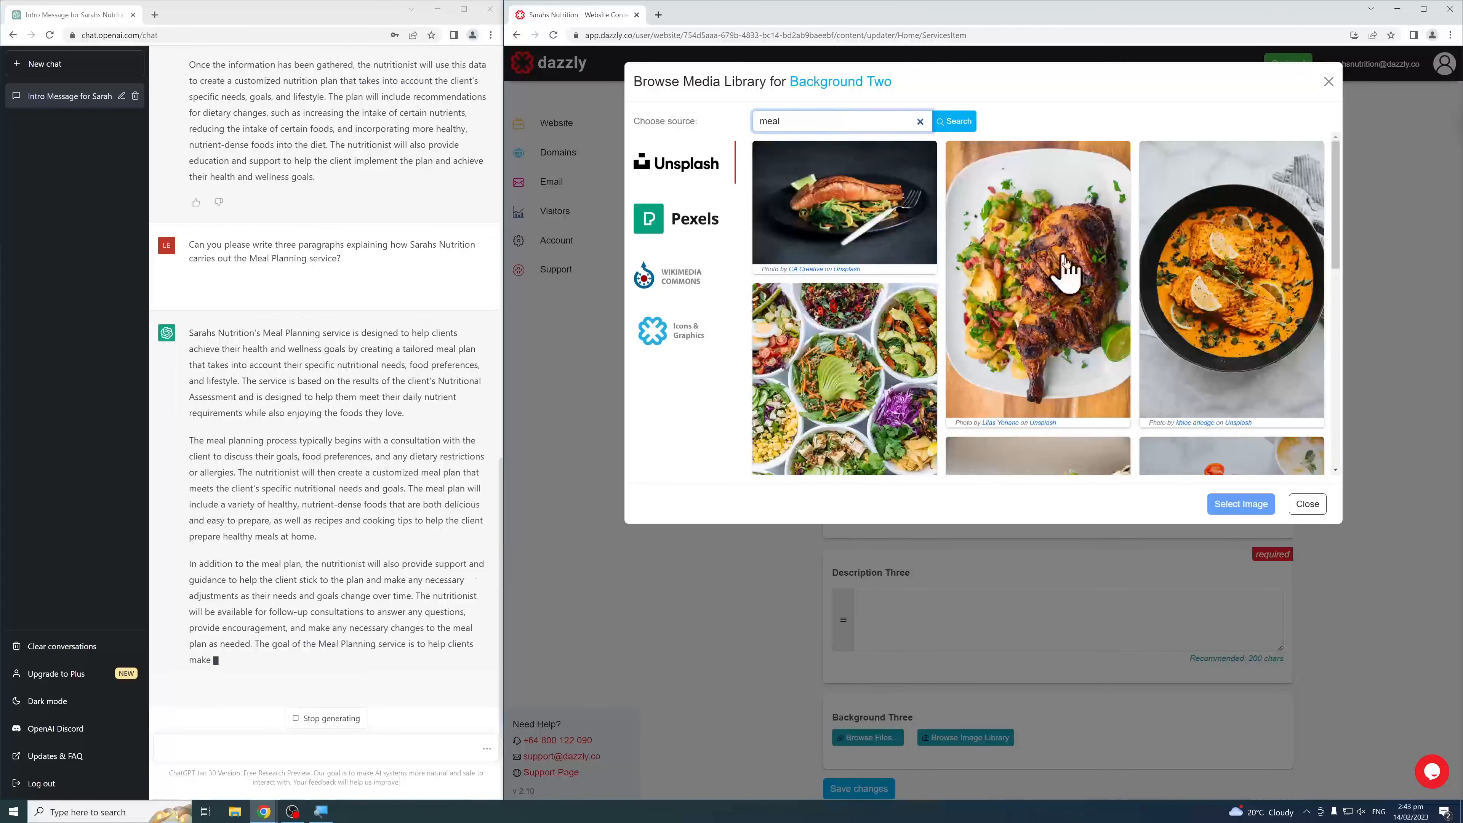
scroll(1110, 291, down, 3)
scroll(1113, 275, up, 3)
click(1187, 273)
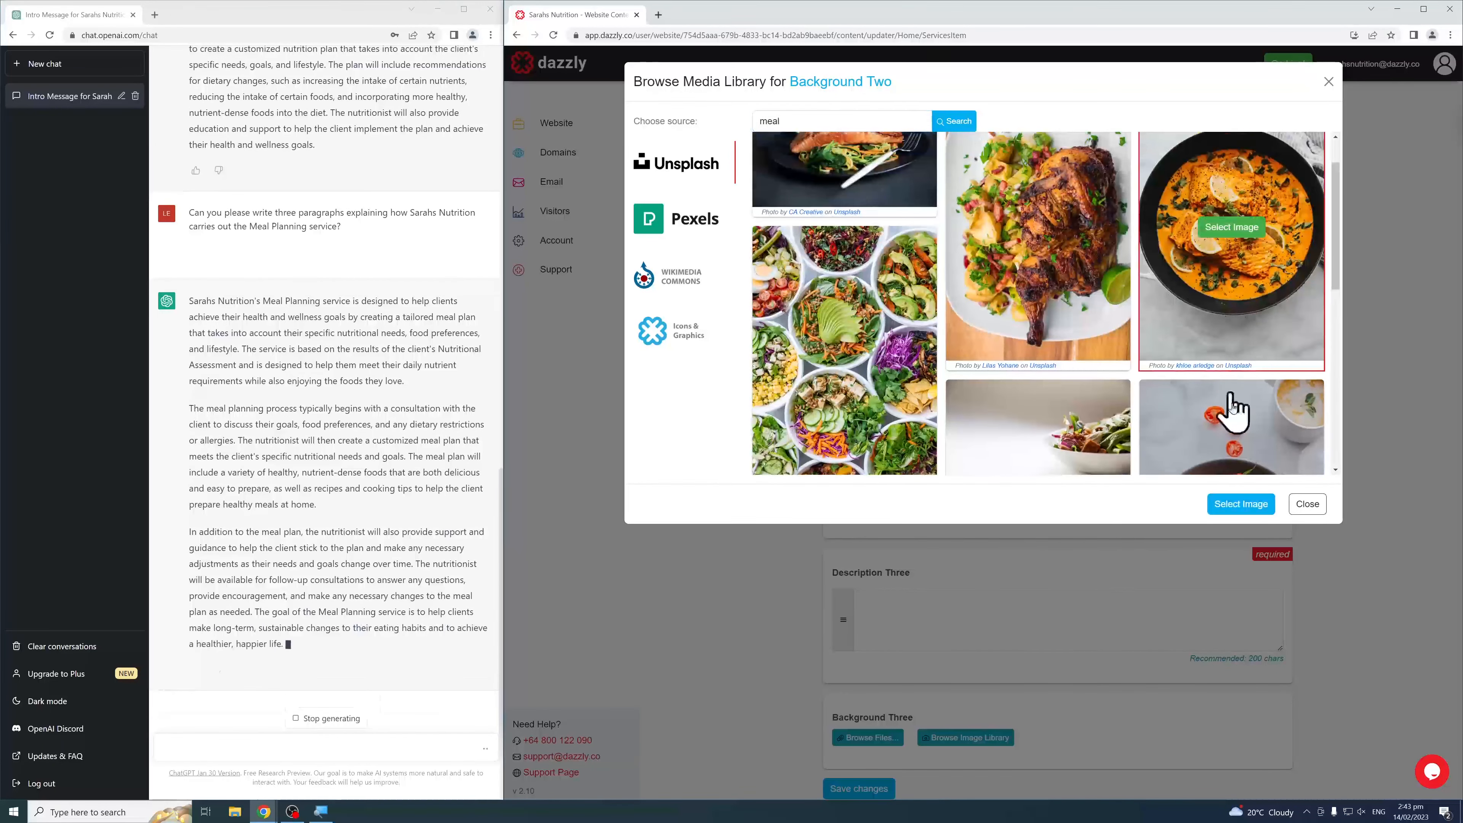
click(1252, 503)
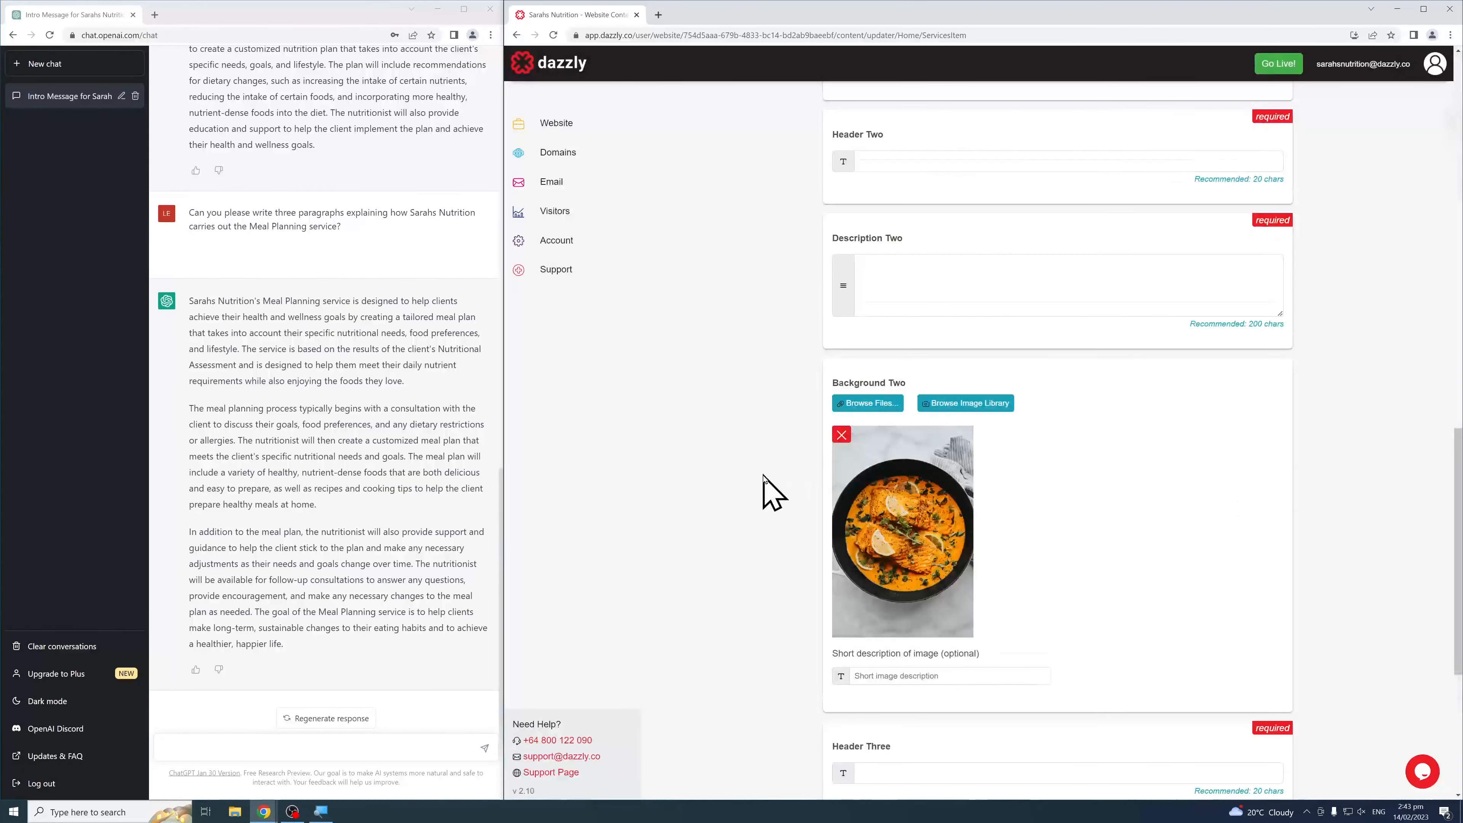
scroll(772, 491, up, 2)
scroll(772, 491, up, 15)
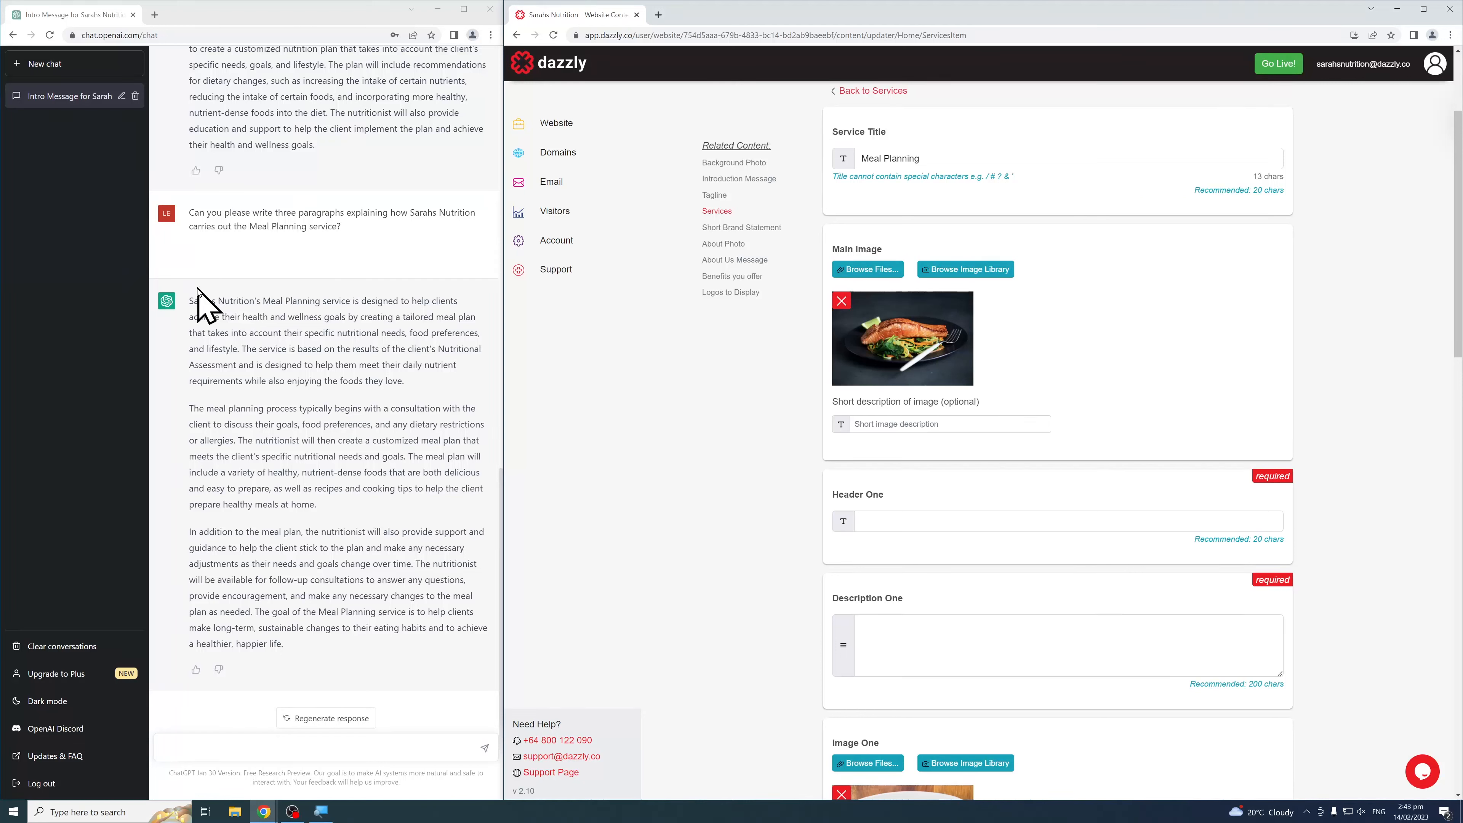
Copy ChatGPT's first Meal Planning paragraph into Description One
drag(191, 299, 419, 382)
right_click(400, 369)
click(425, 377)
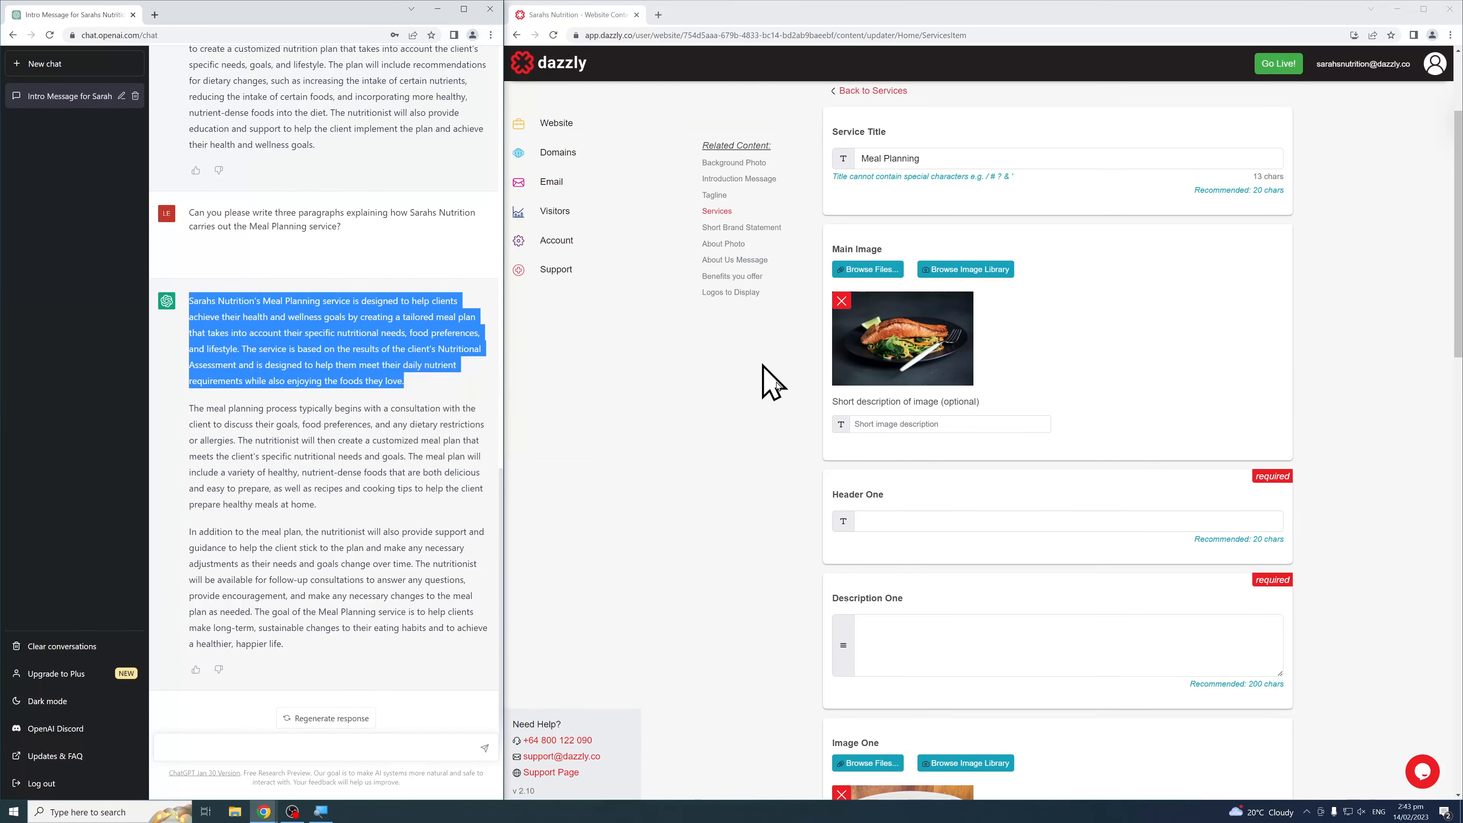
click(919, 616)
key(ctrl+v)
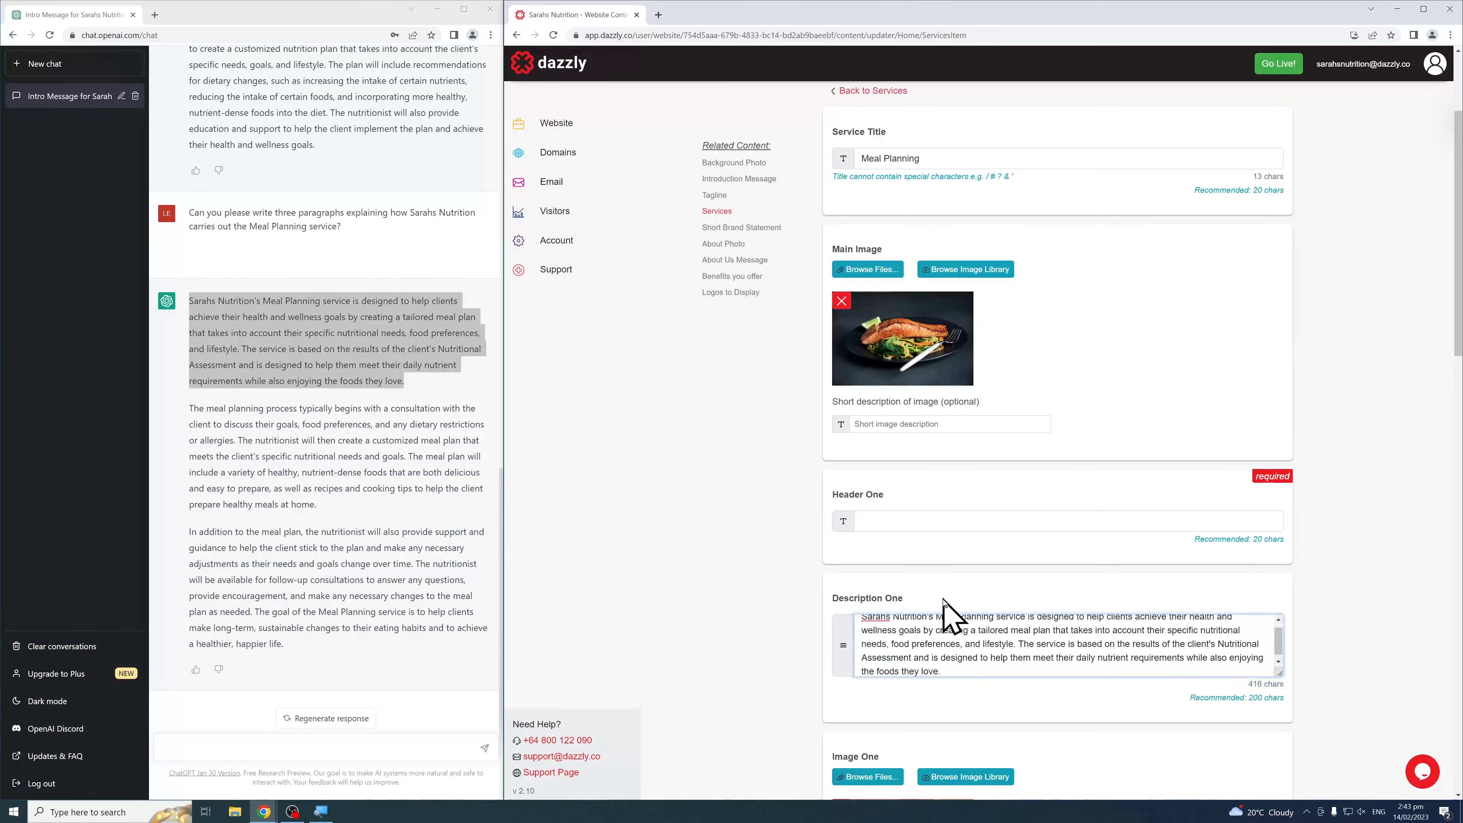
scroll(944, 610, down, 1)
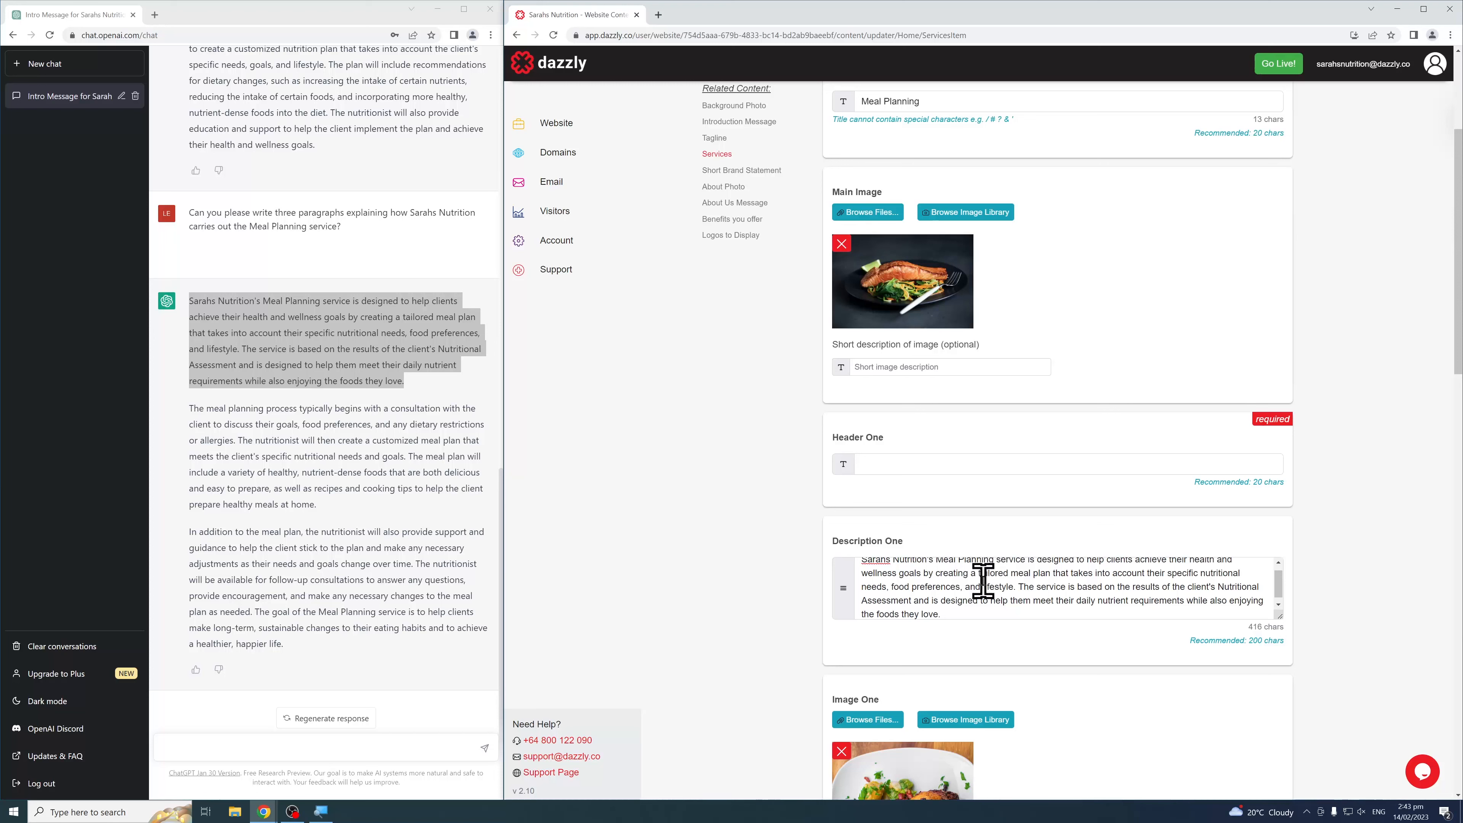
scroll(1002, 585, up, 1)
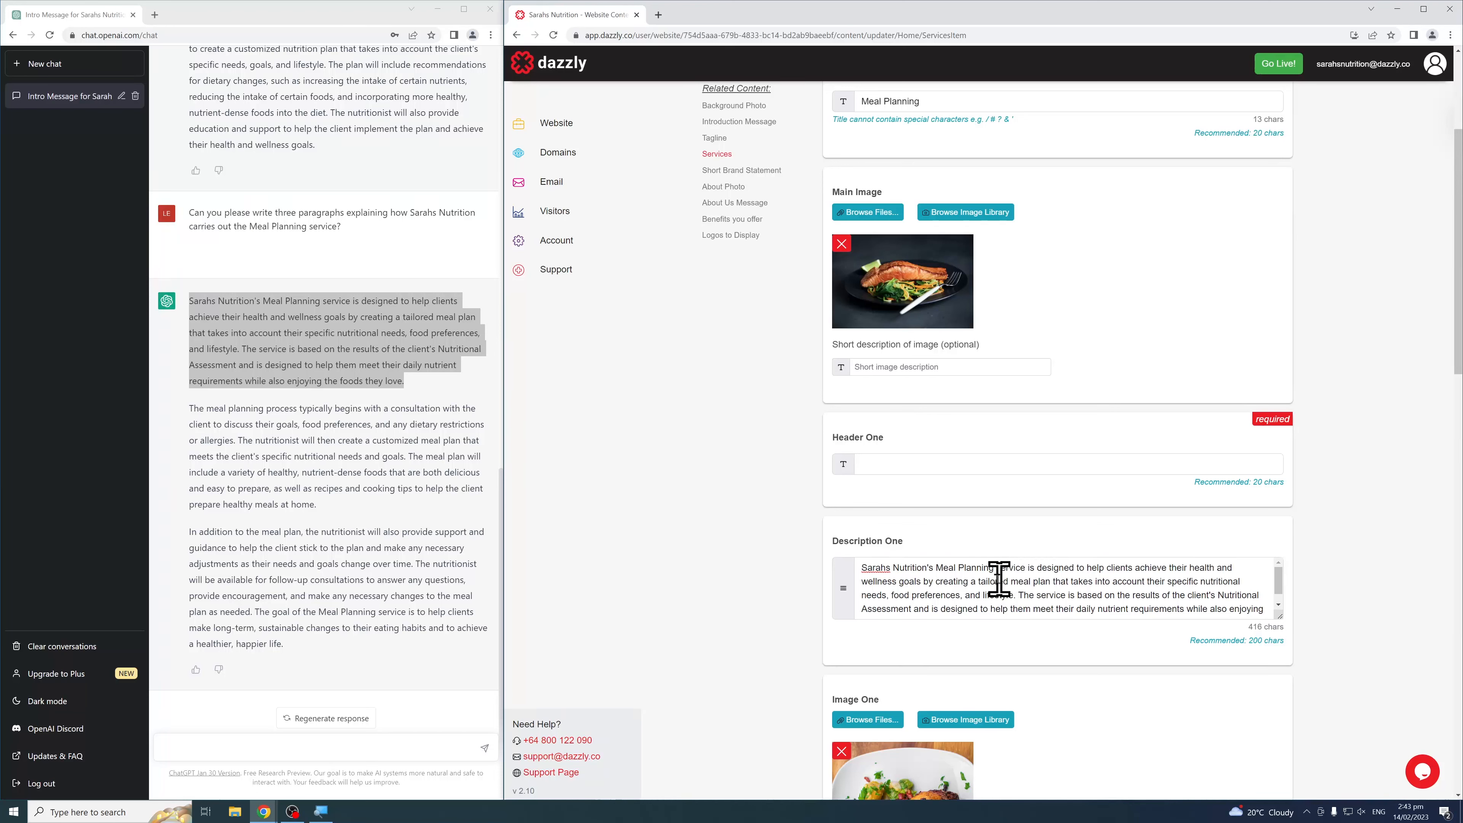
Enter 'Health and Wellness' as Header One and select the answer's second paragraph
click(913, 456)
text(Health and Wellness)
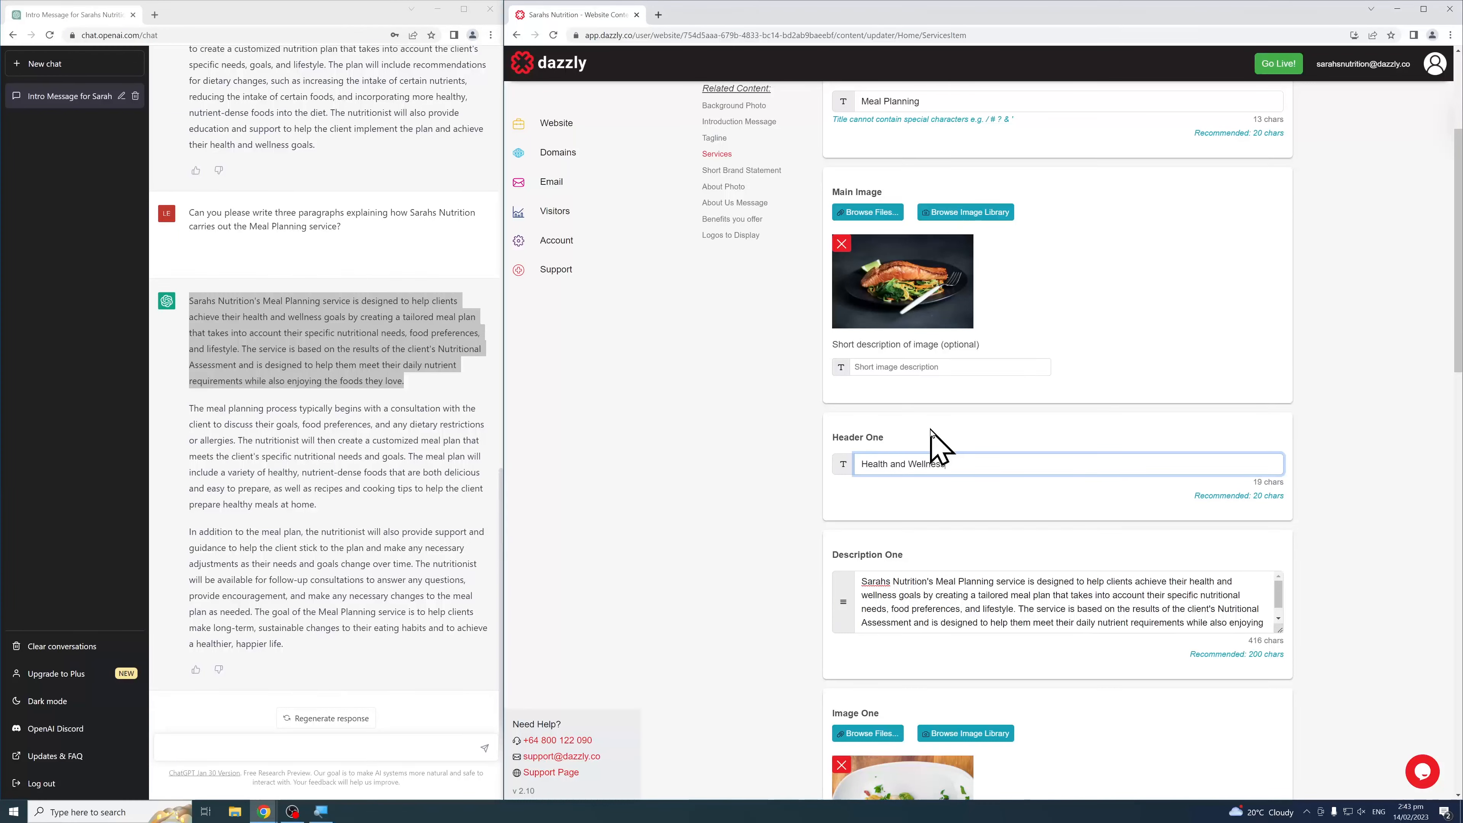
scroll(936, 447, down, 10)
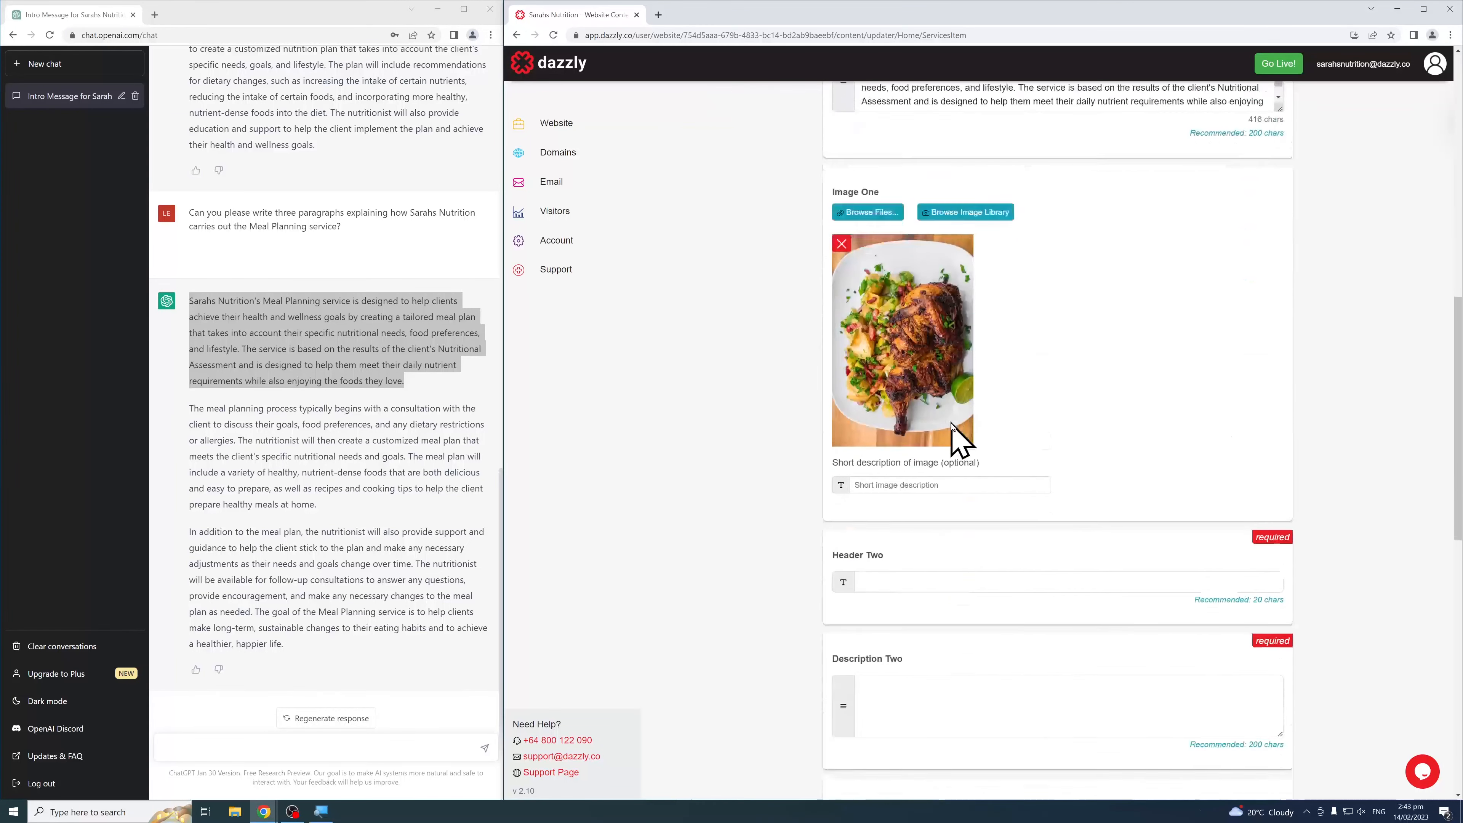
drag(338, 507, 192, 407)
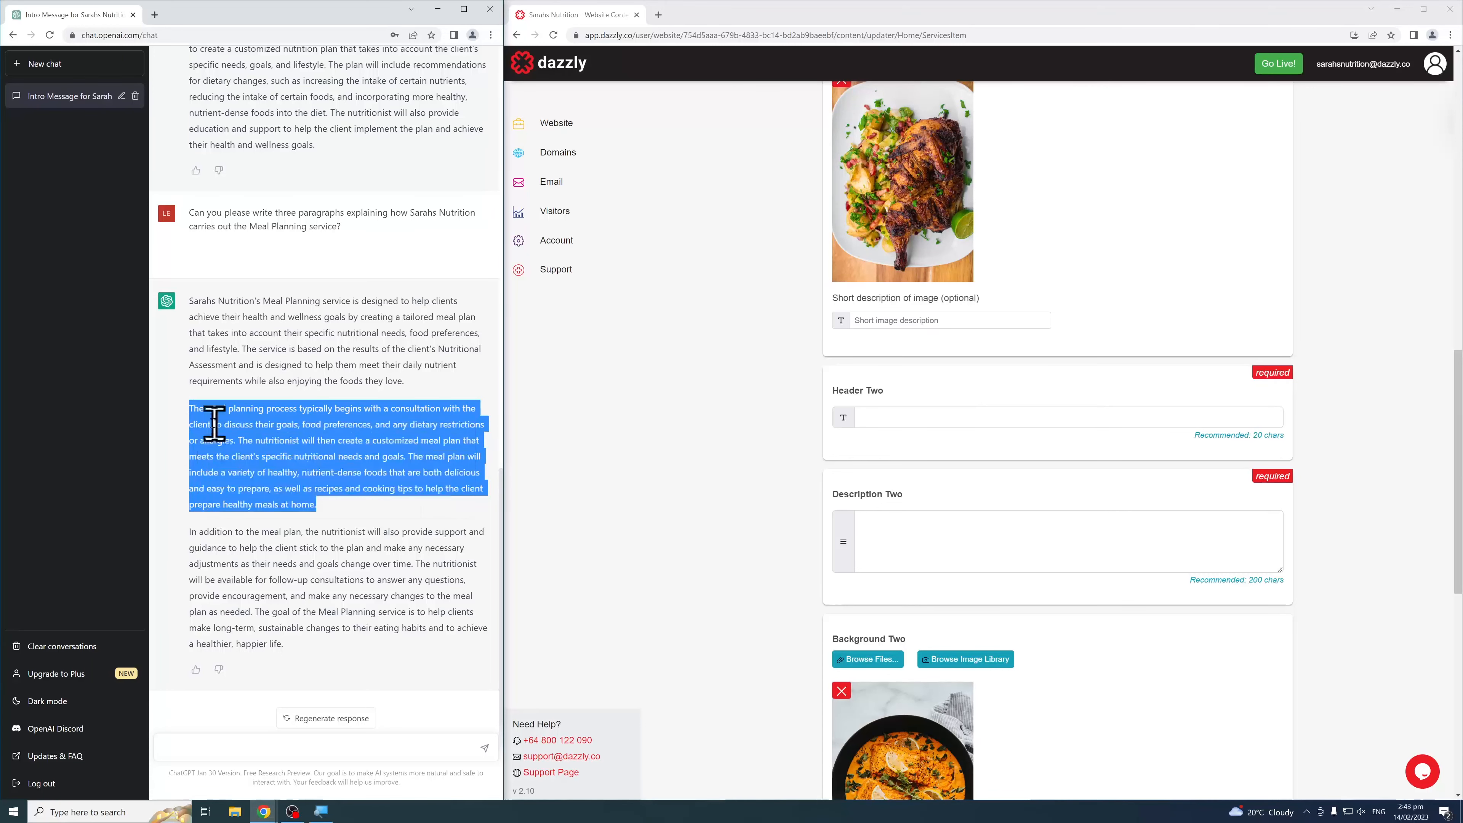
Paste the second paragraph into Description Two and add a goals-and-planning header in Header Two
click(923, 537)
key(ctrl+v)
scroll(1028, 538, up, 2)
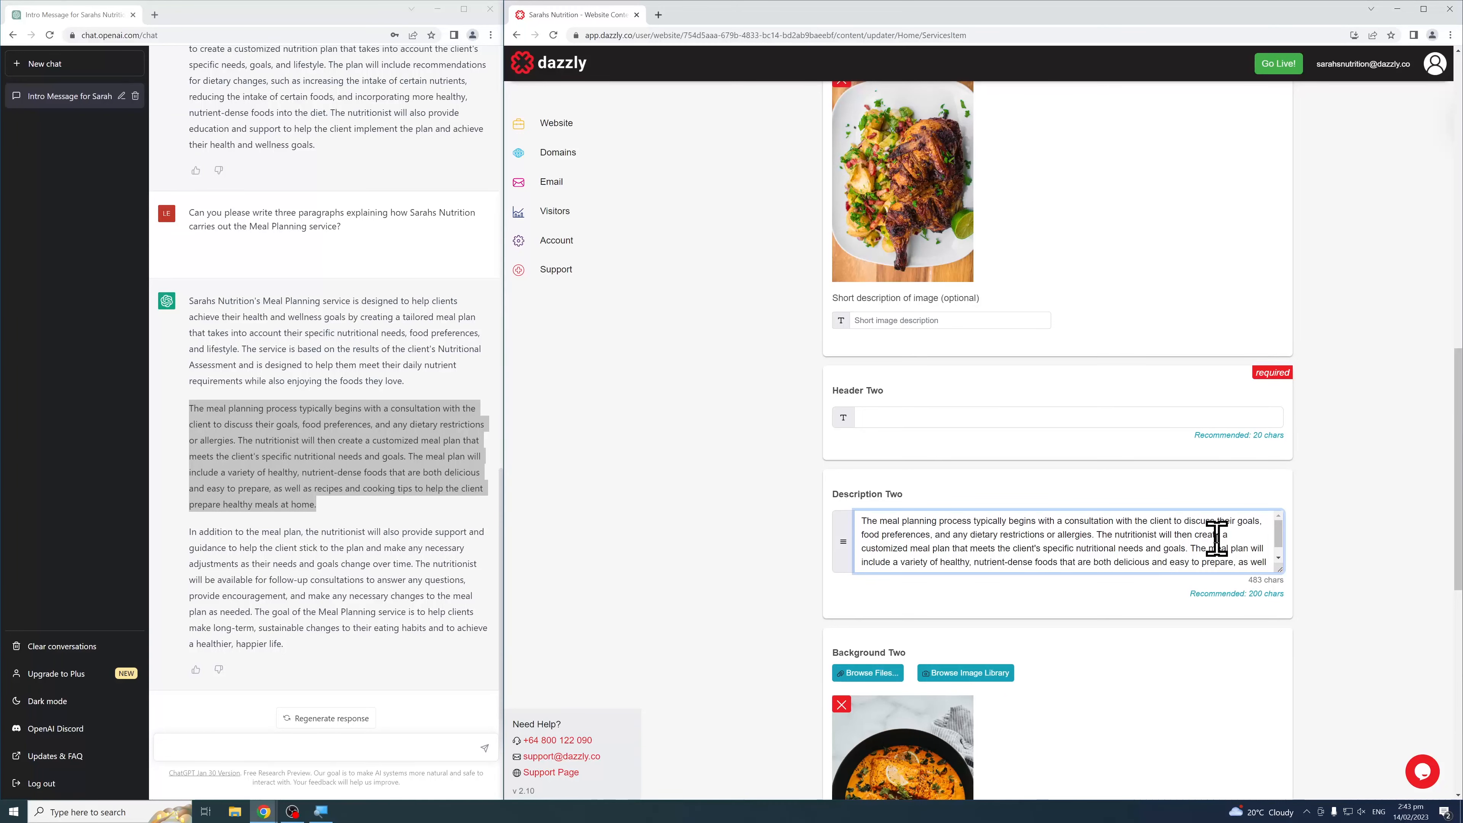
scroll(1215, 538, down, 1)
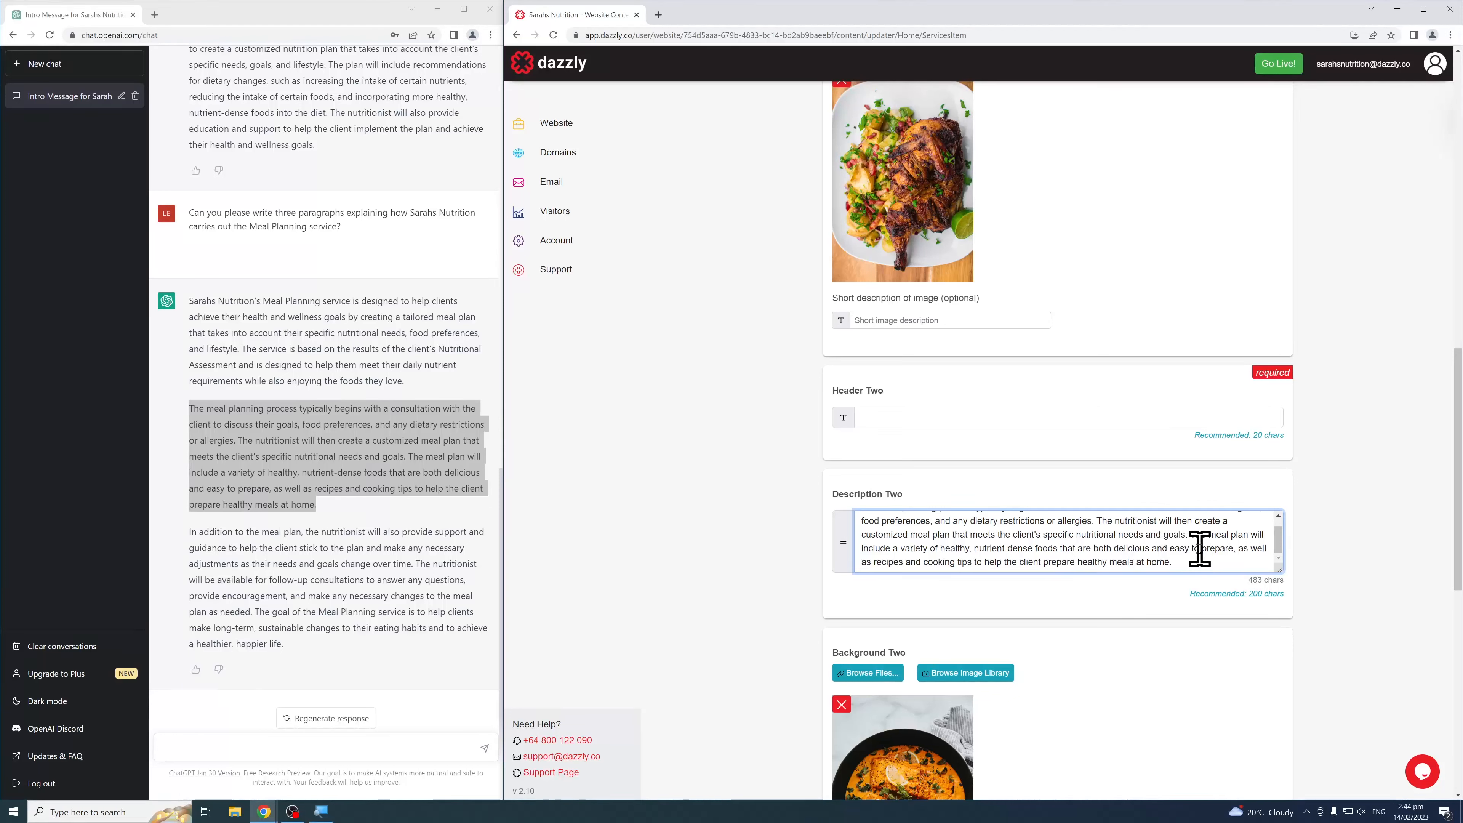
click(925, 419)
text(Goals and Planning)
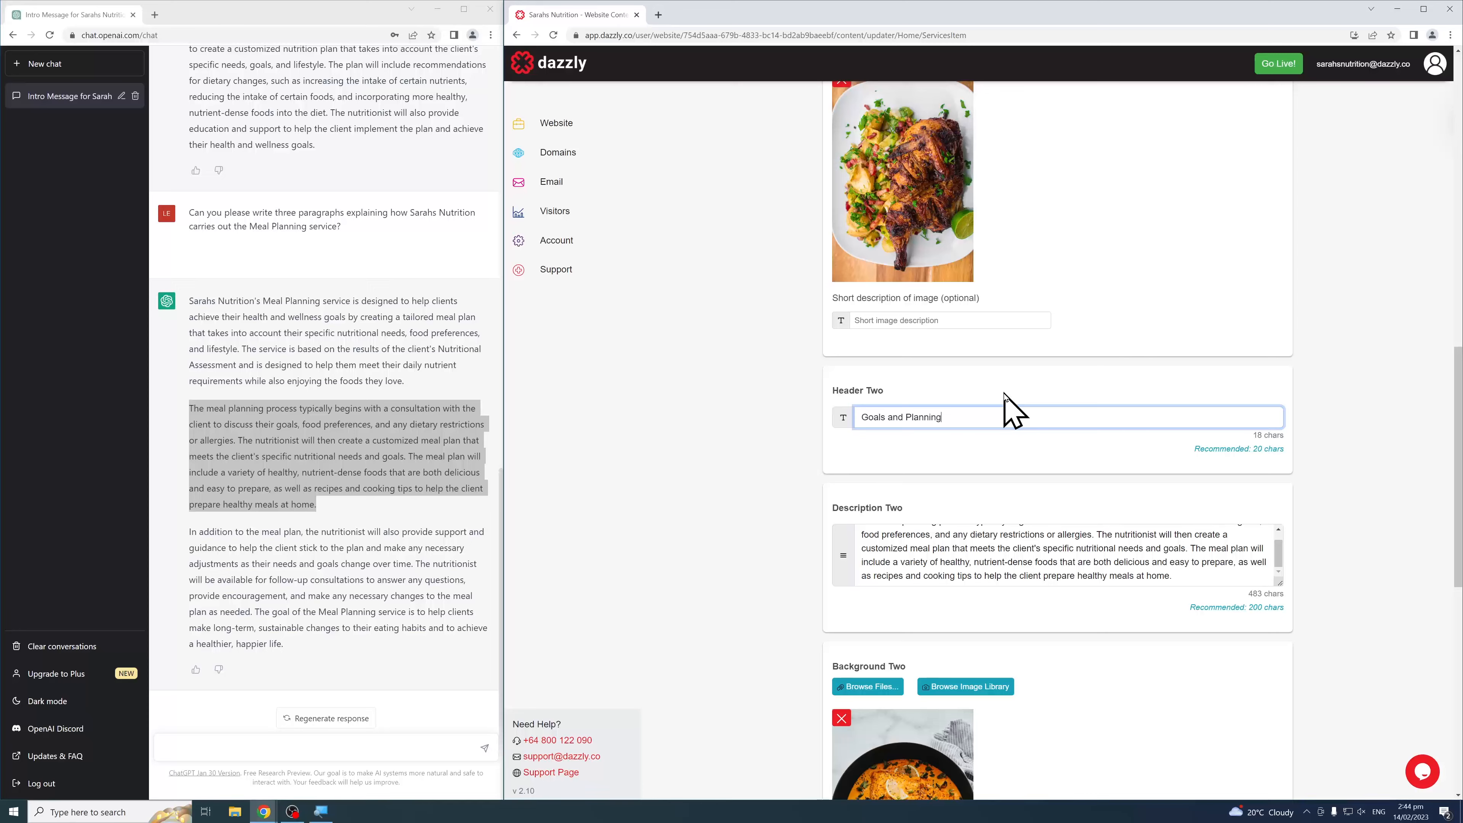
Copy ChatGPT's third paragraph into Description Three
scroll(1012, 409, down, 10)
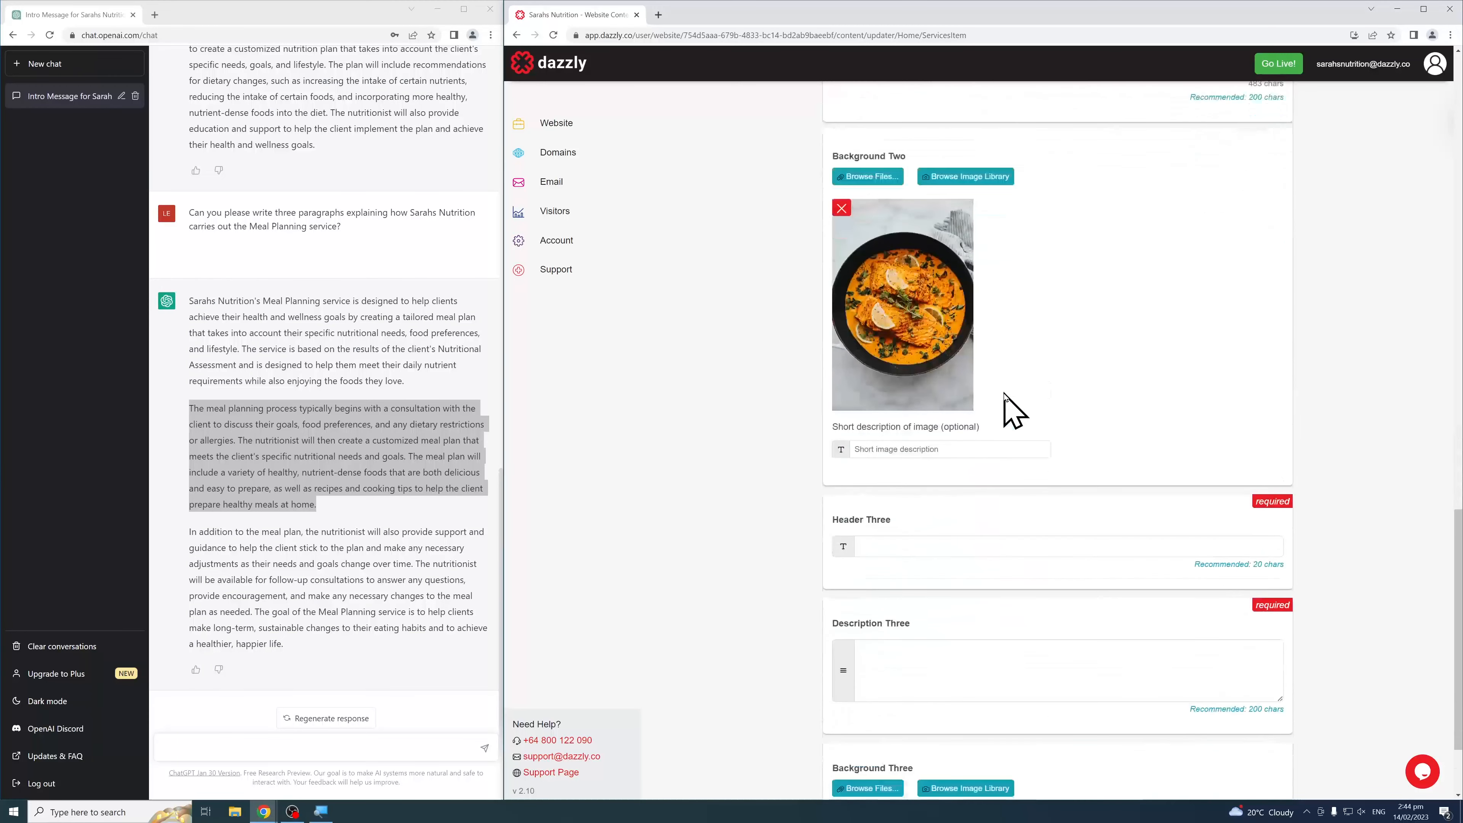
drag(297, 651, 188, 533)
right_click(233, 536)
click(264, 545)
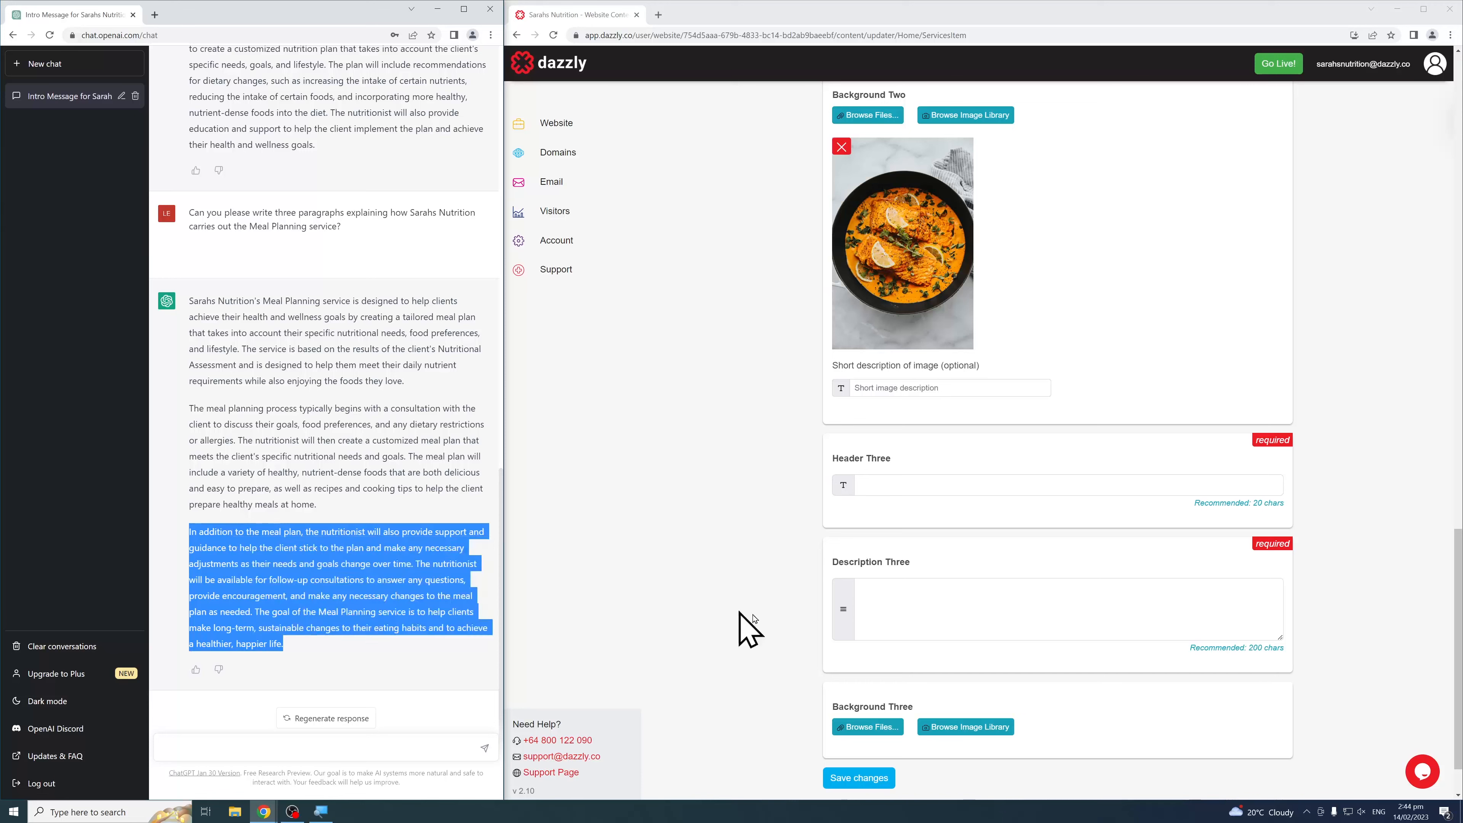
click(892, 605)
right_click(900, 610)
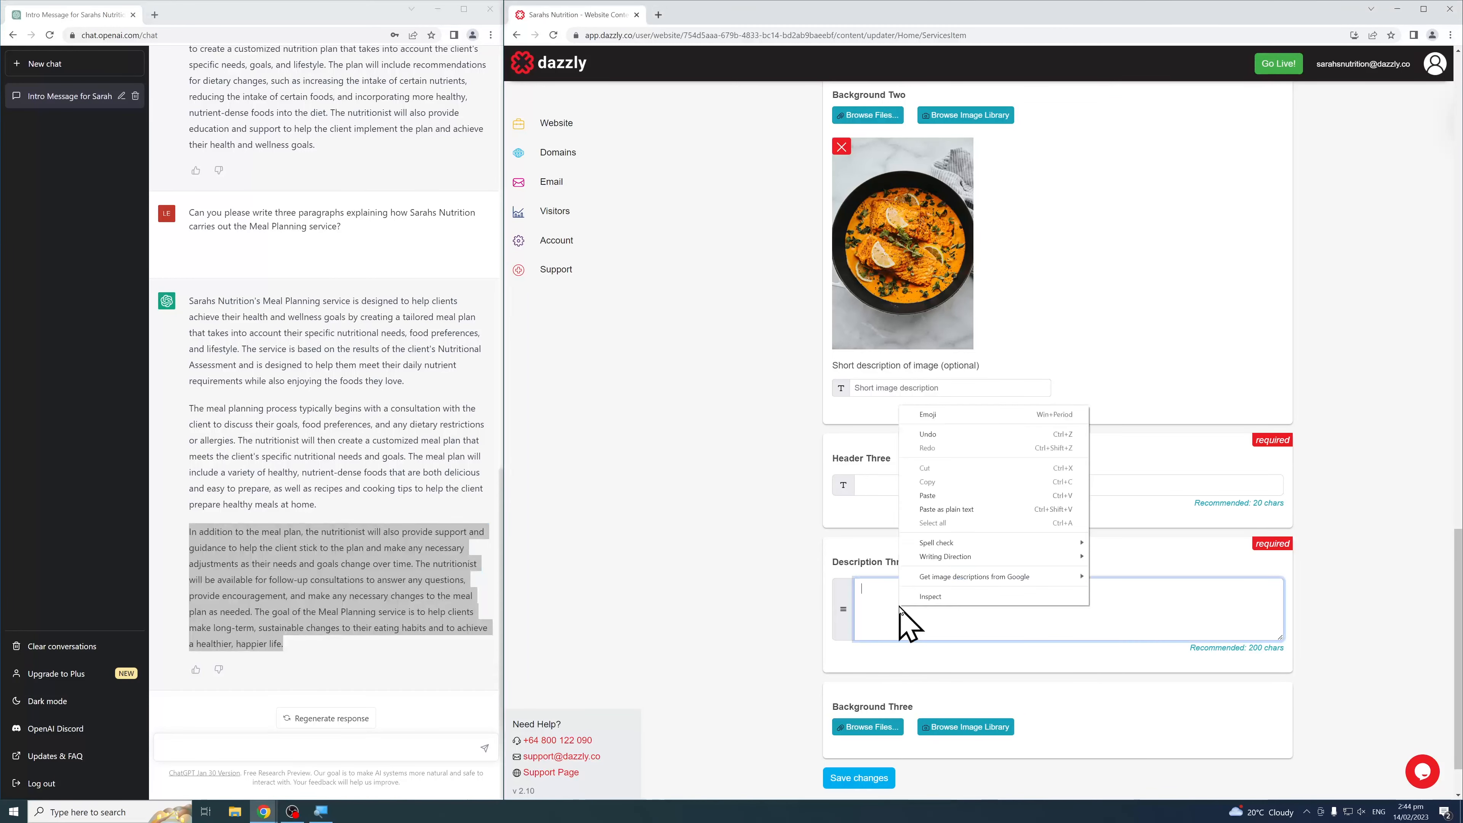
click(947, 494)
Set Header Three to 'Support and Guidance'
scroll(1096, 605, up, 2)
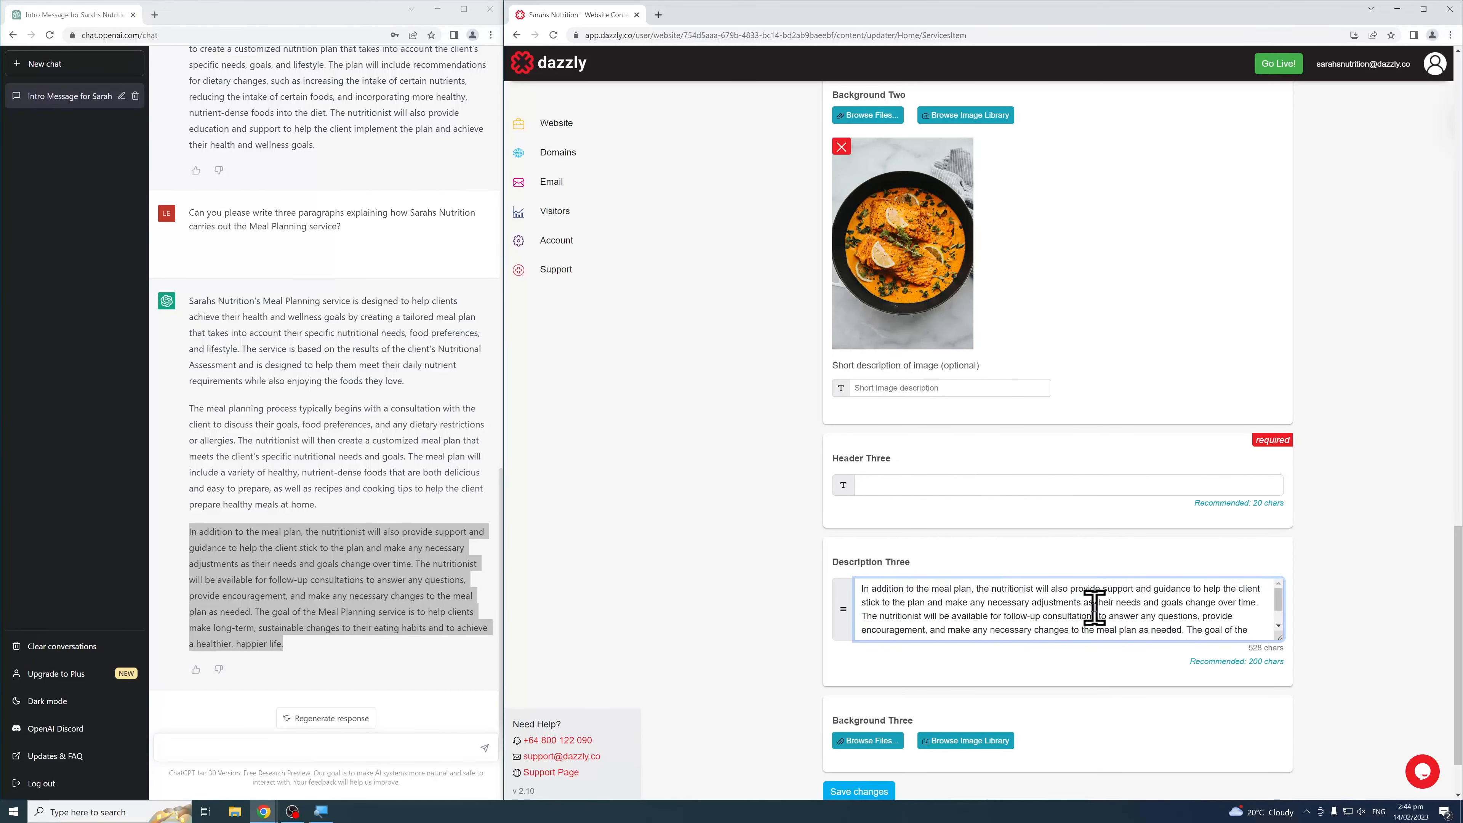
scroll(1203, 600, down, 1)
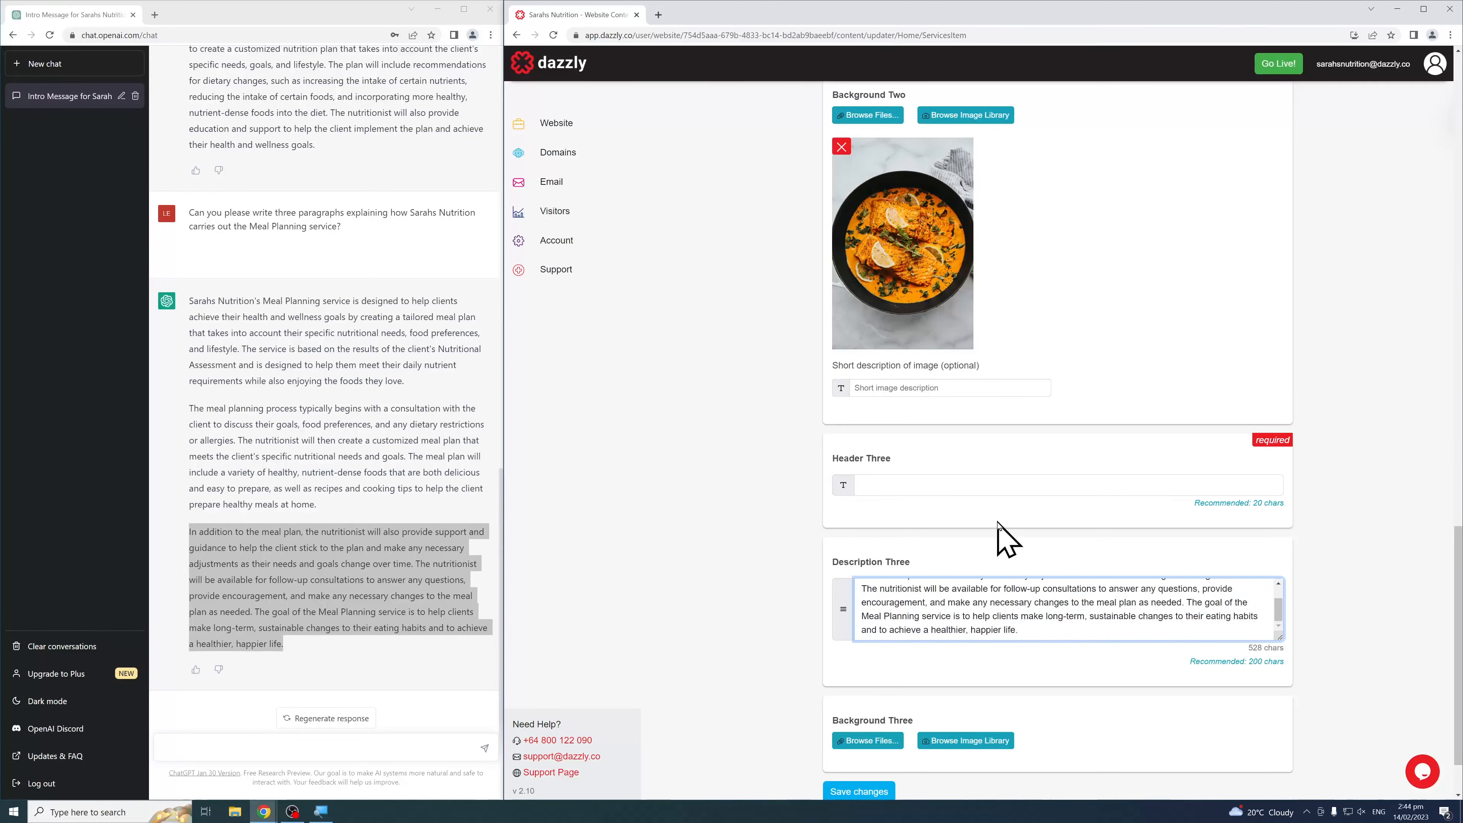
click(967, 486)
text(Support and Guidance)
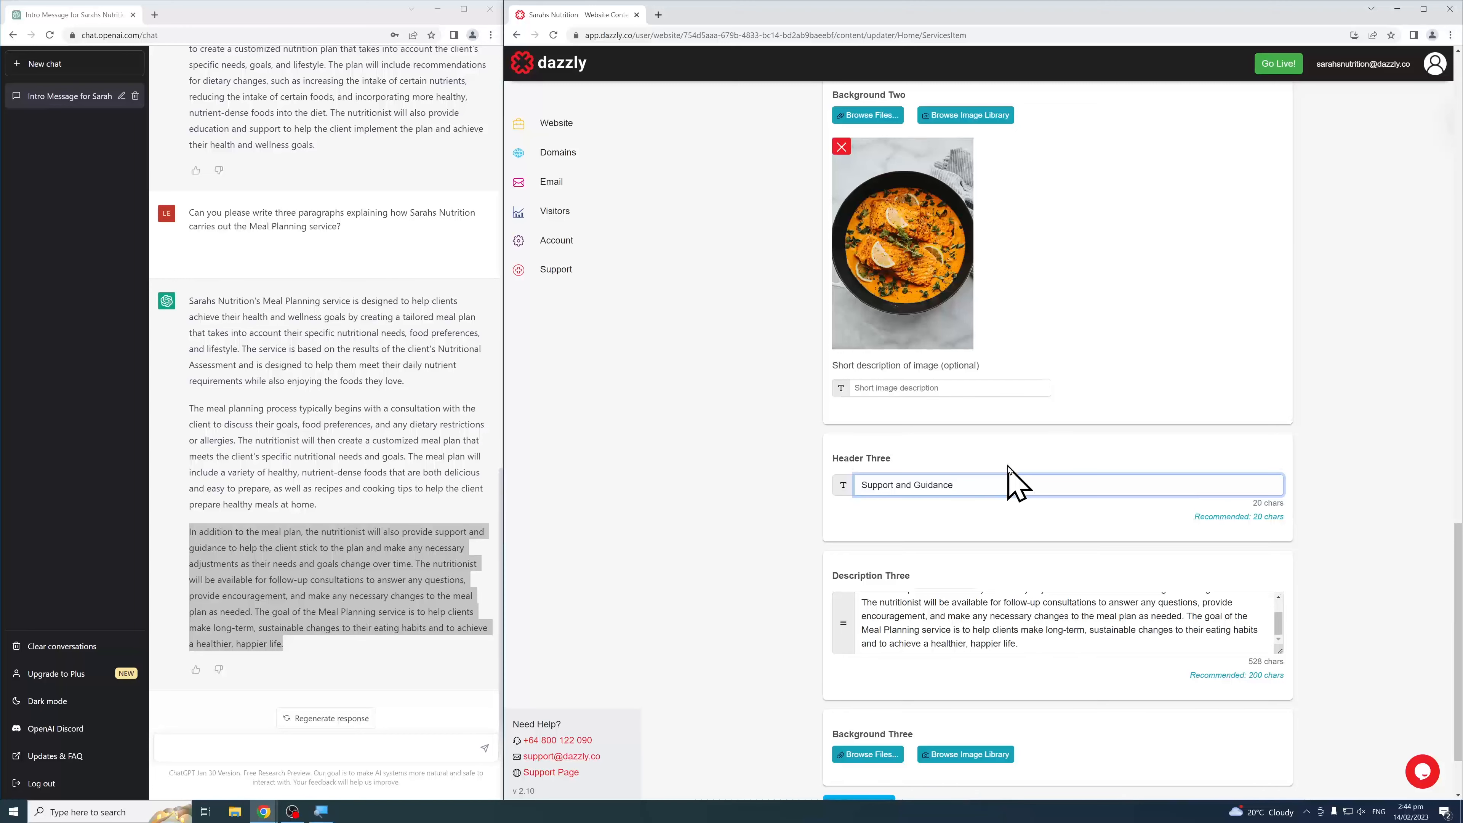
scroll(1008, 465, down, 2)
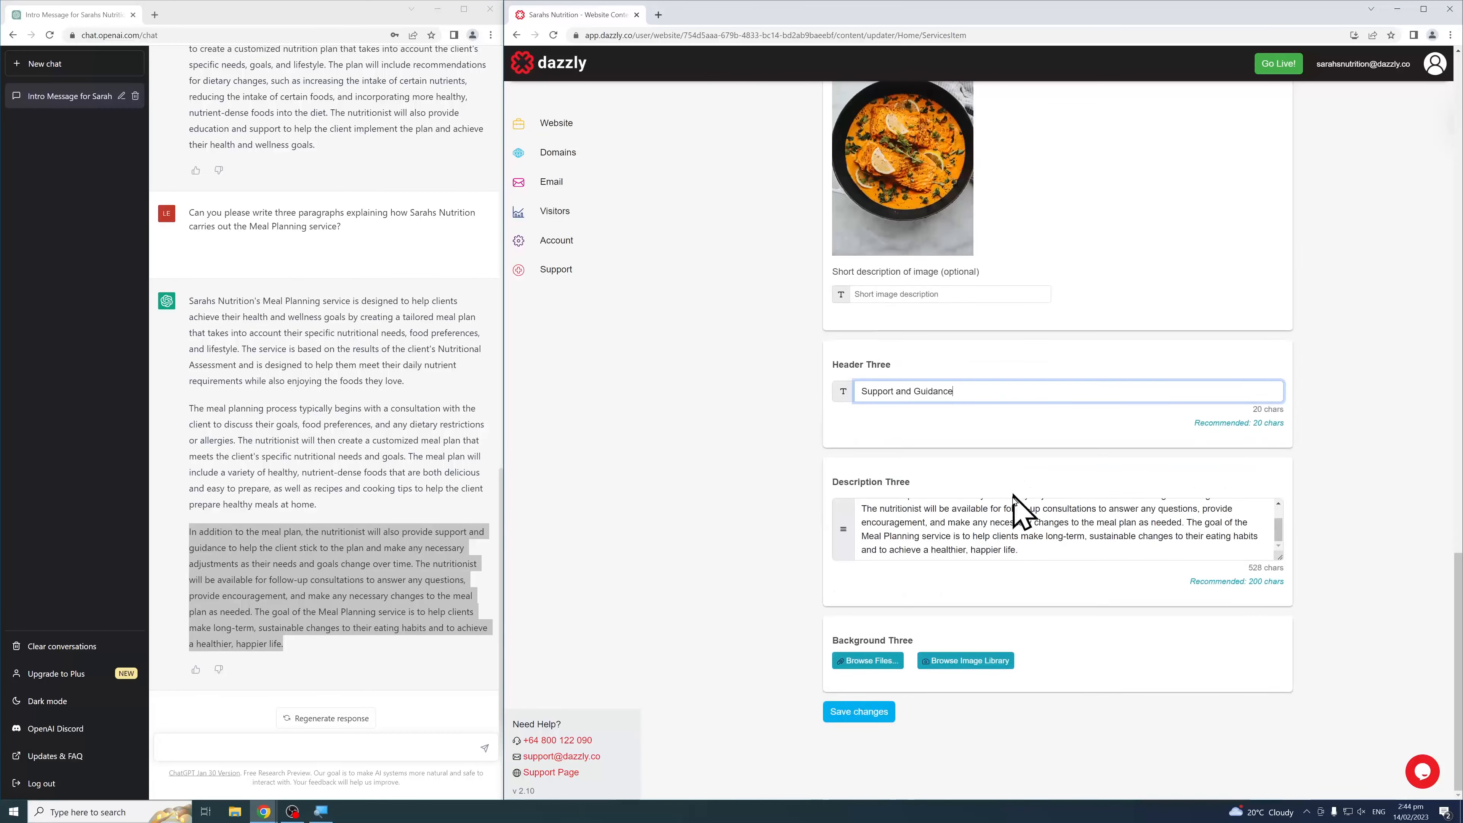
click(1005, 661)
Set a calendar photo from a 'plan' search as Background Three and save the Meal Planning service
click(797, 123)
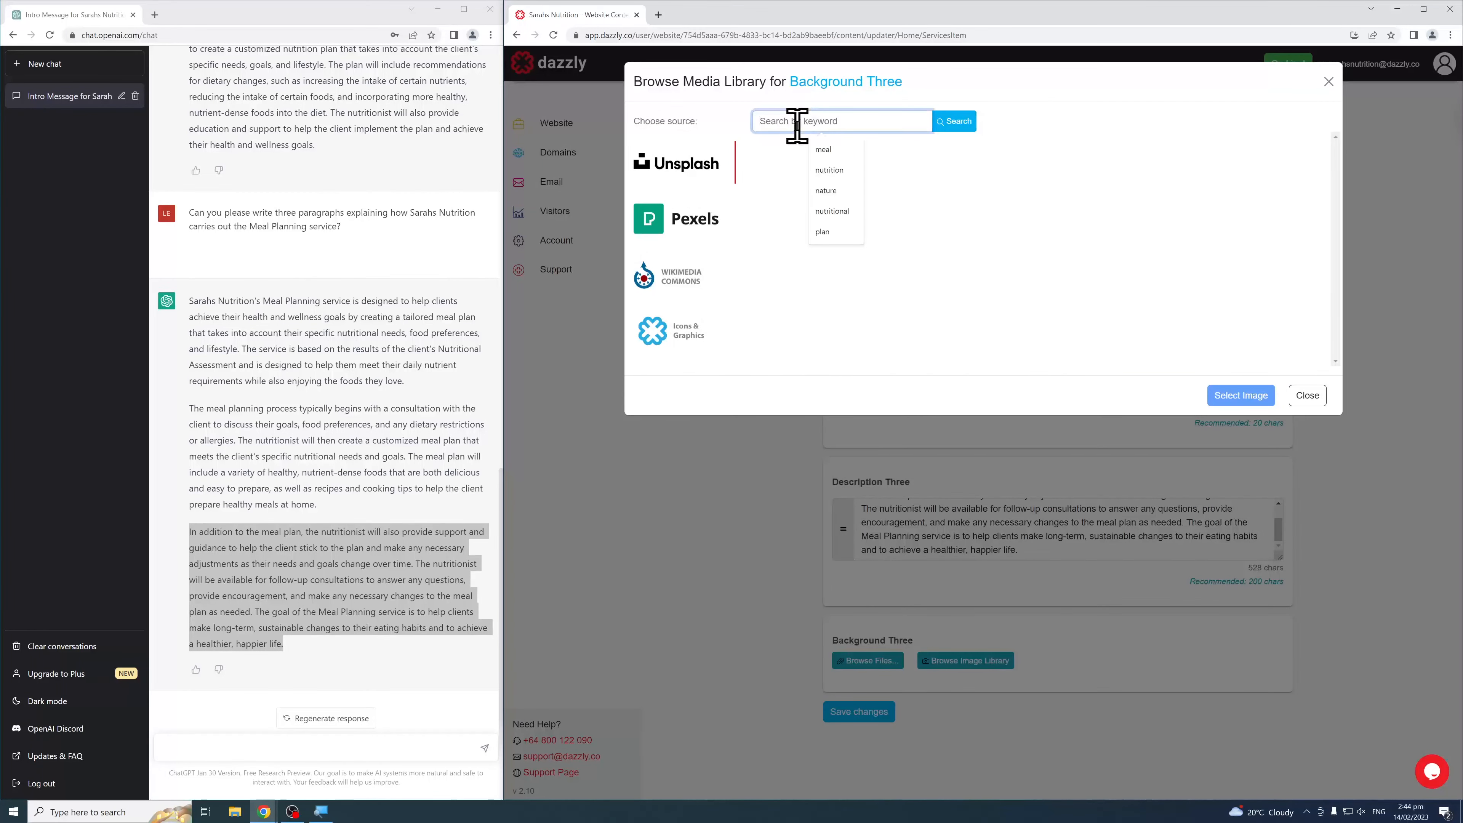
text(plan)
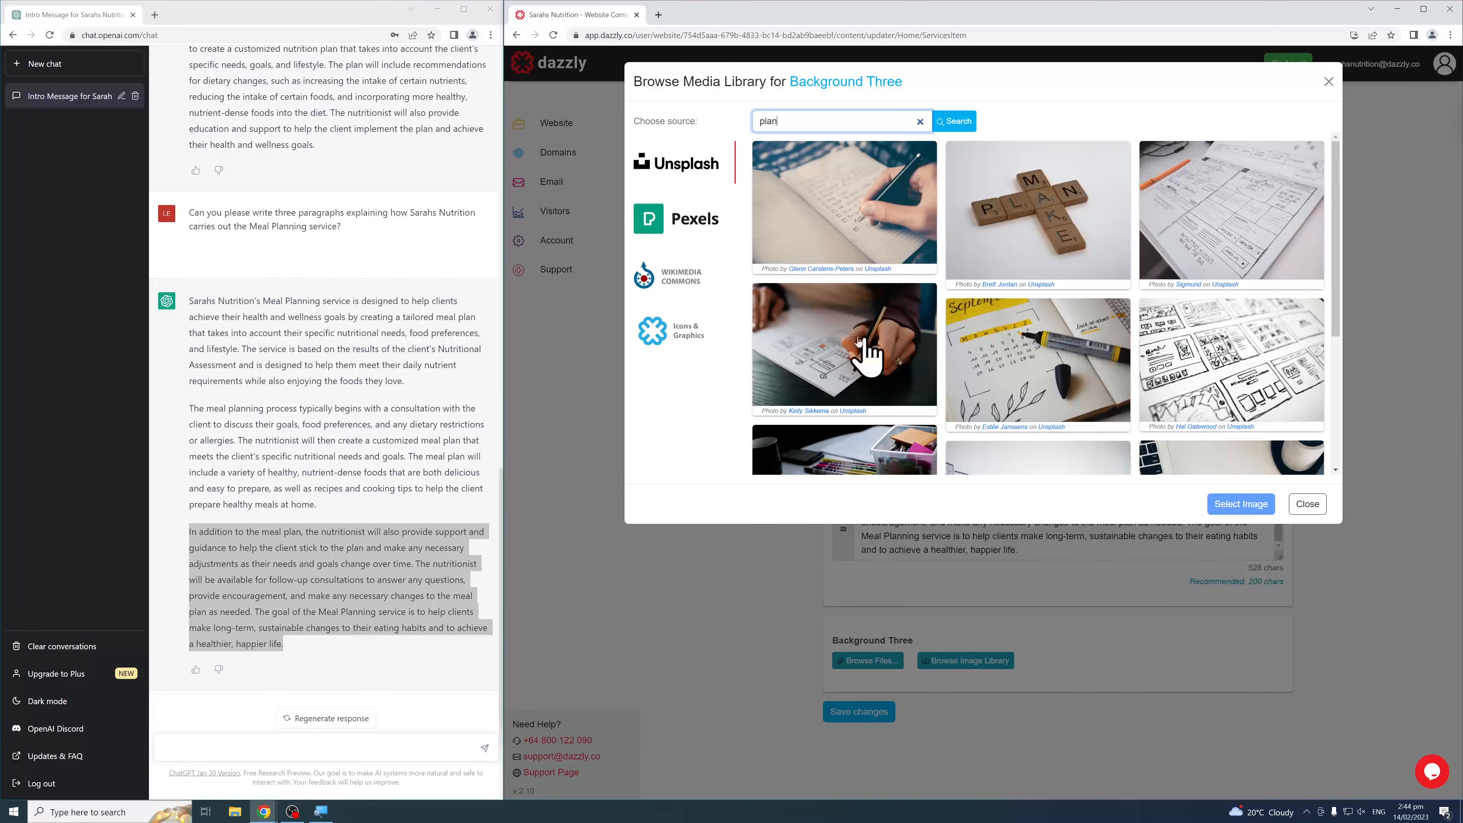
scroll(1097, 346, down, 2)
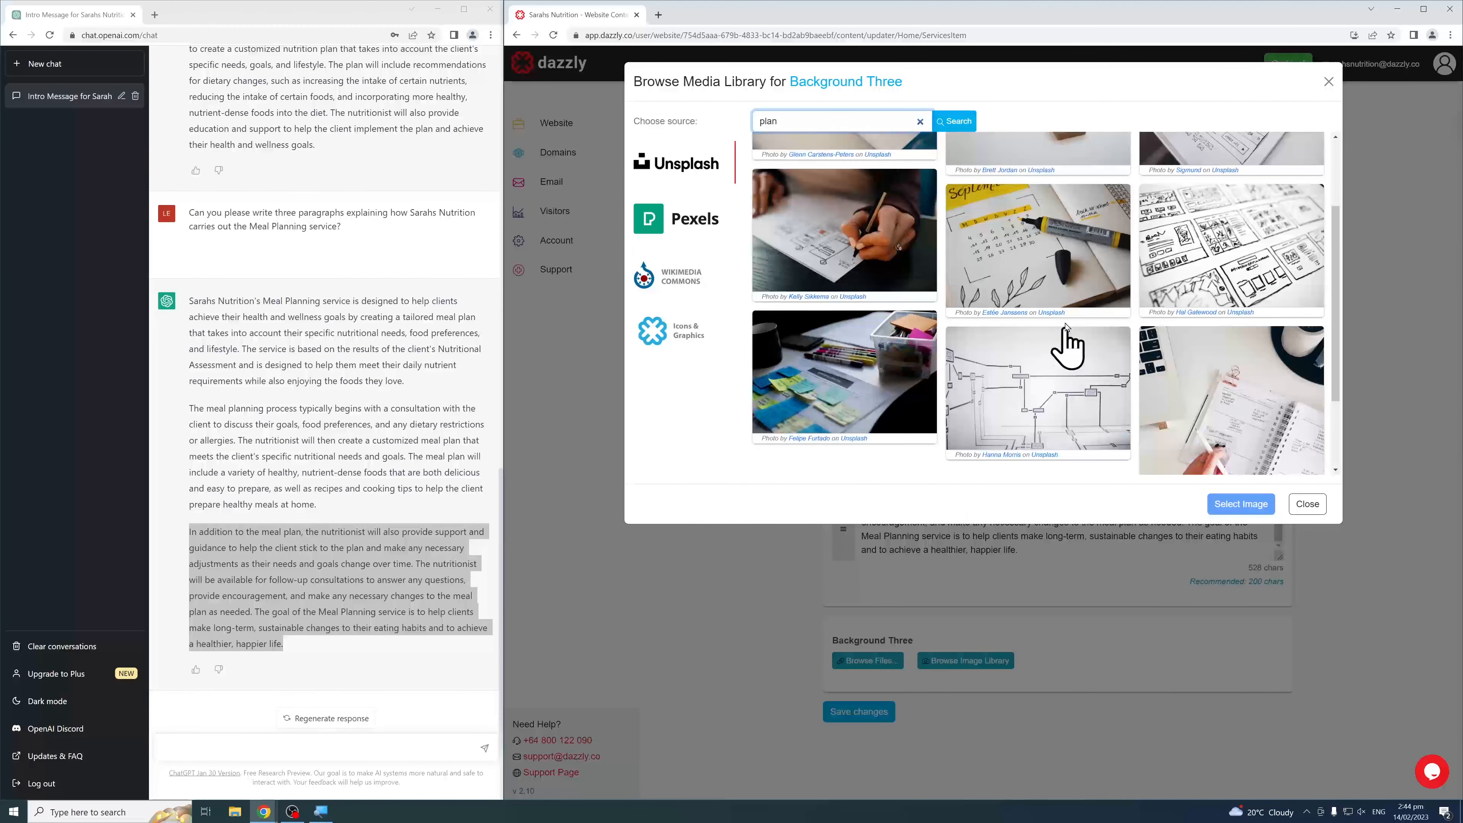
click(1062, 301)
click(1244, 506)
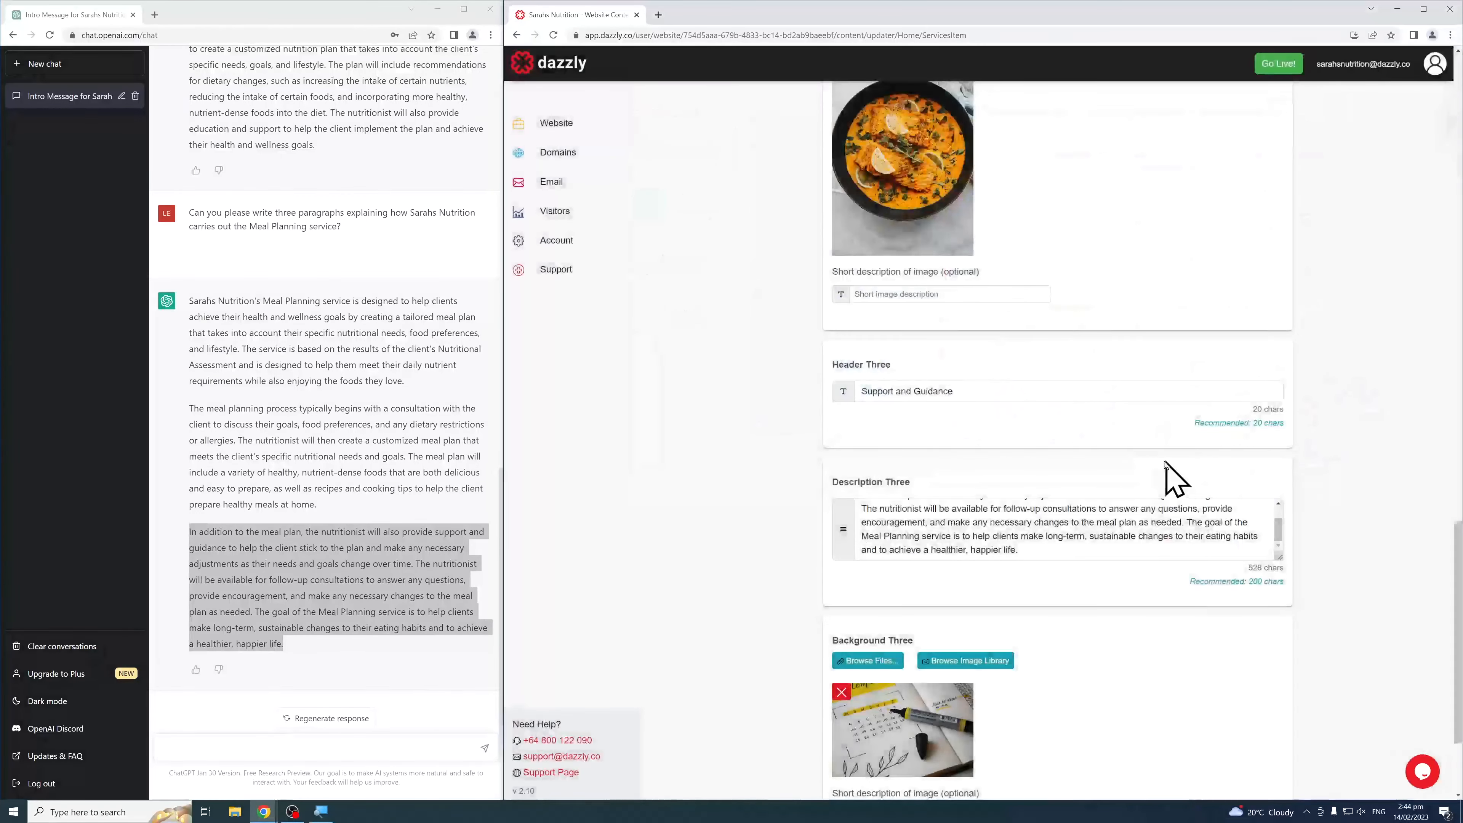
scroll(1103, 477, down, 3)
click(877, 712)
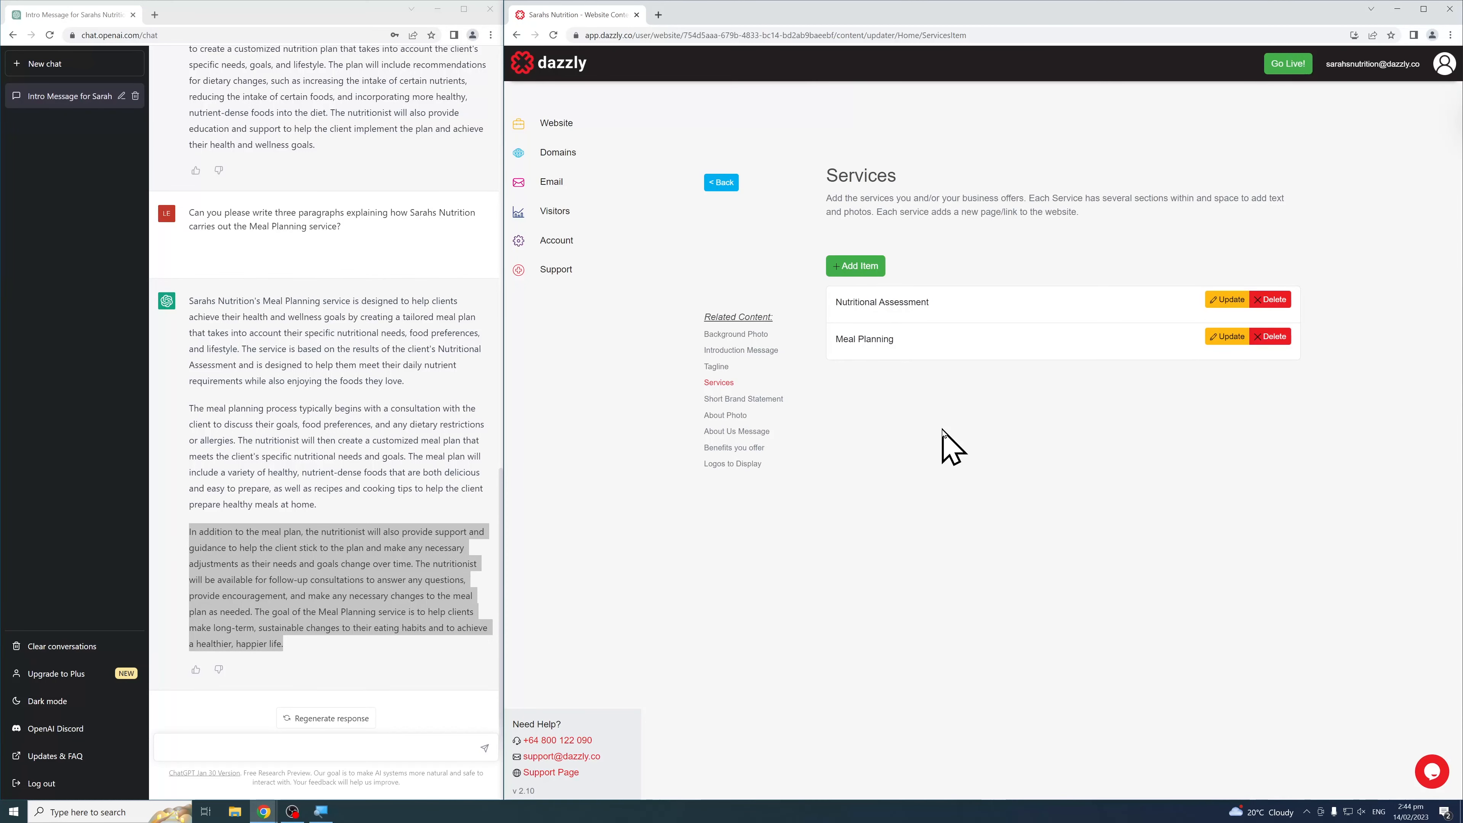
Copy the earlier Meal Planning question from the ChatGPT conversation
click(327, 364)
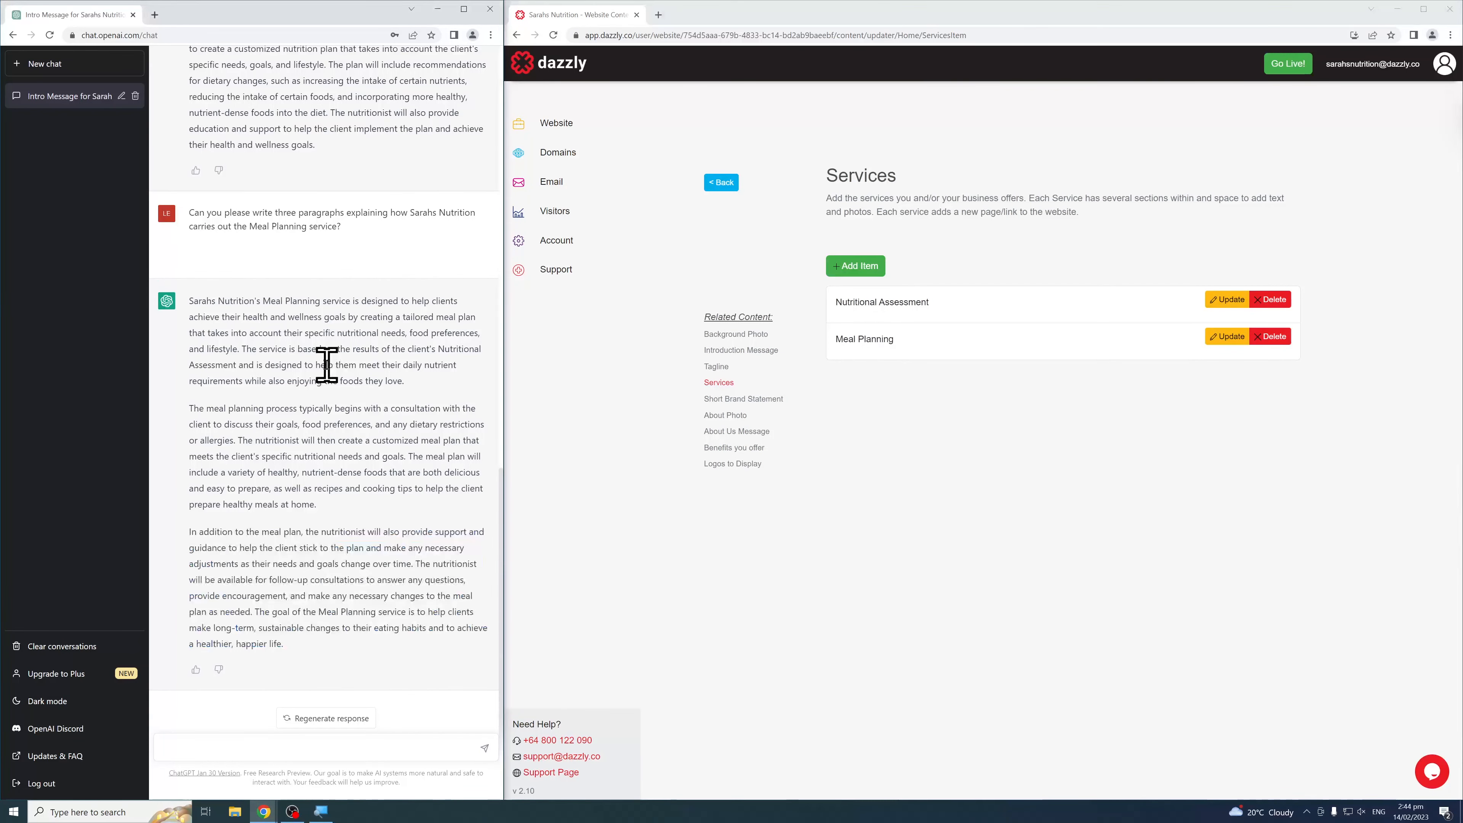
scroll(334, 362, up, 1)
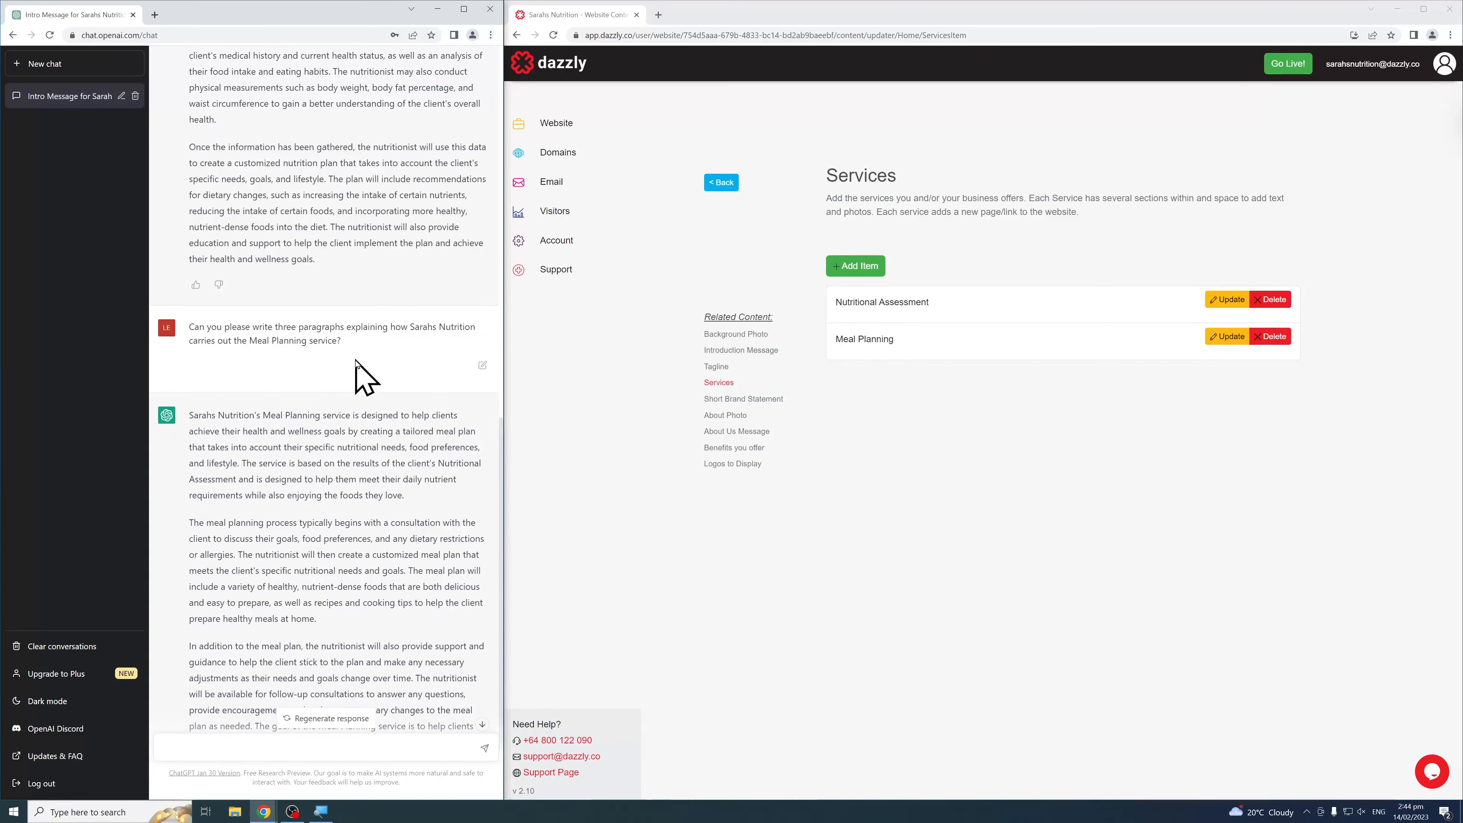
drag(350, 344, 197, 331)
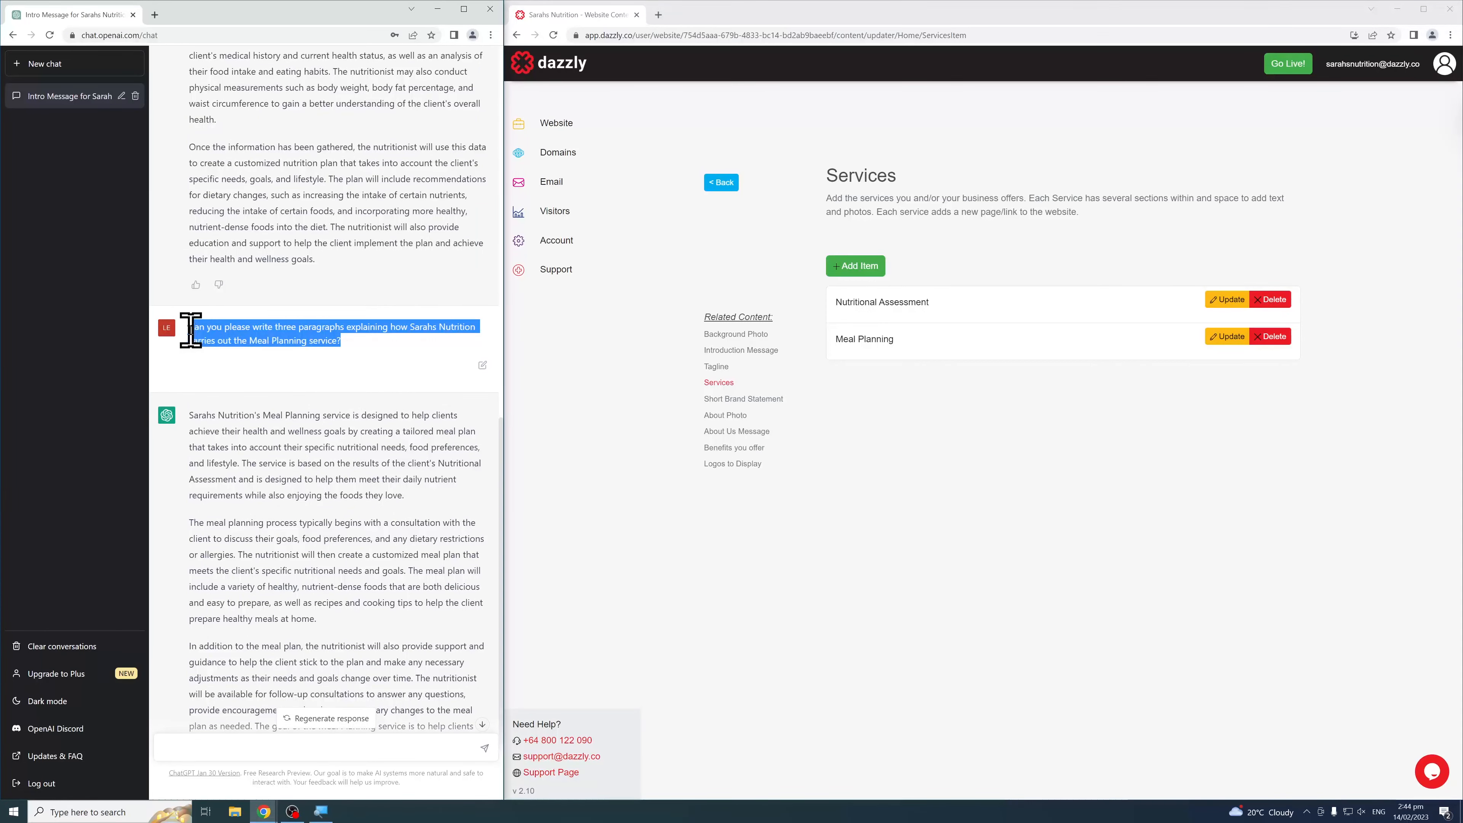
right_click(199, 332)
click(220, 341)
scroll(311, 348, up, 4)
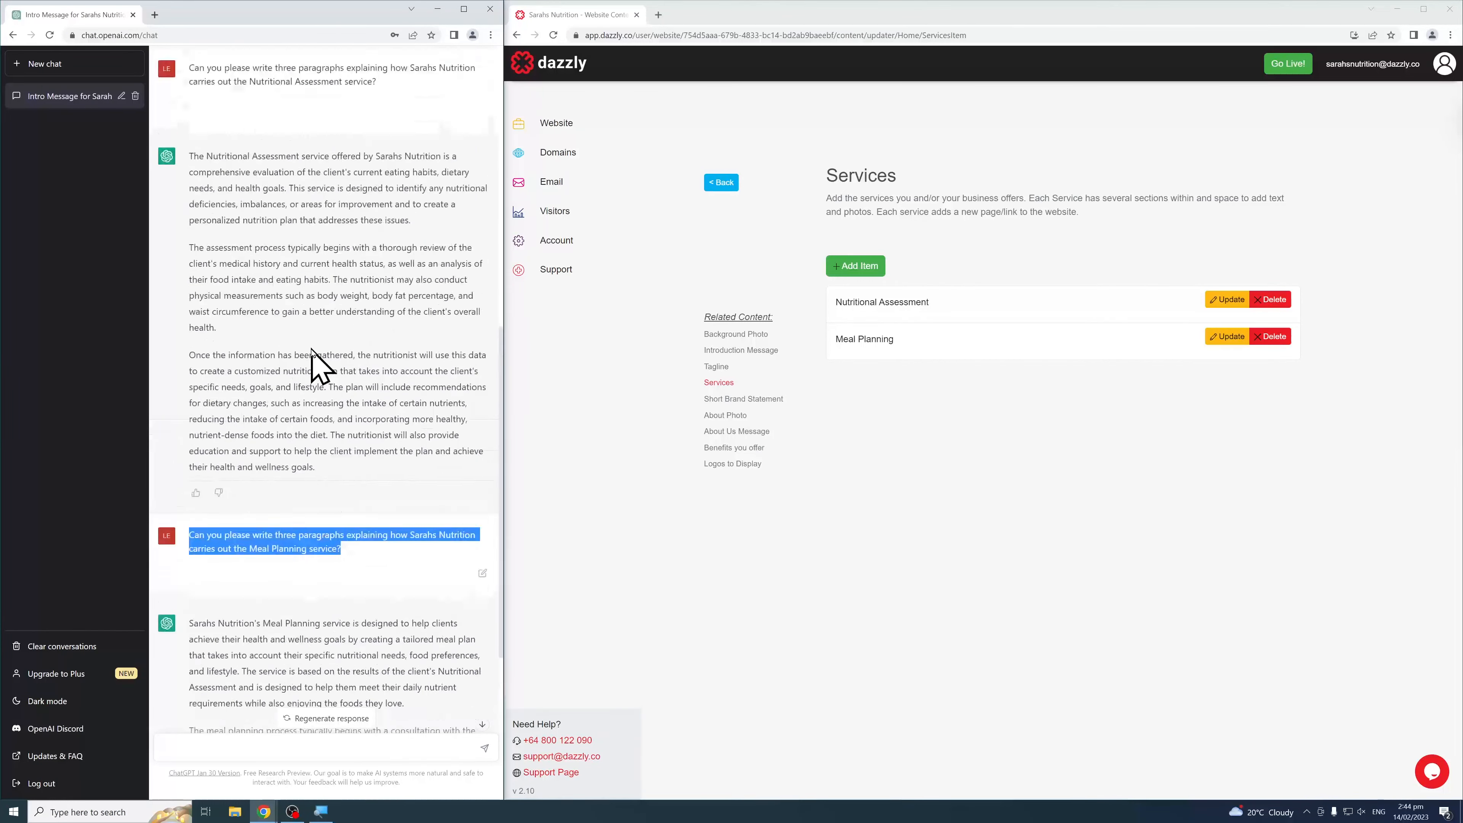
scroll(311, 350, up, 5)
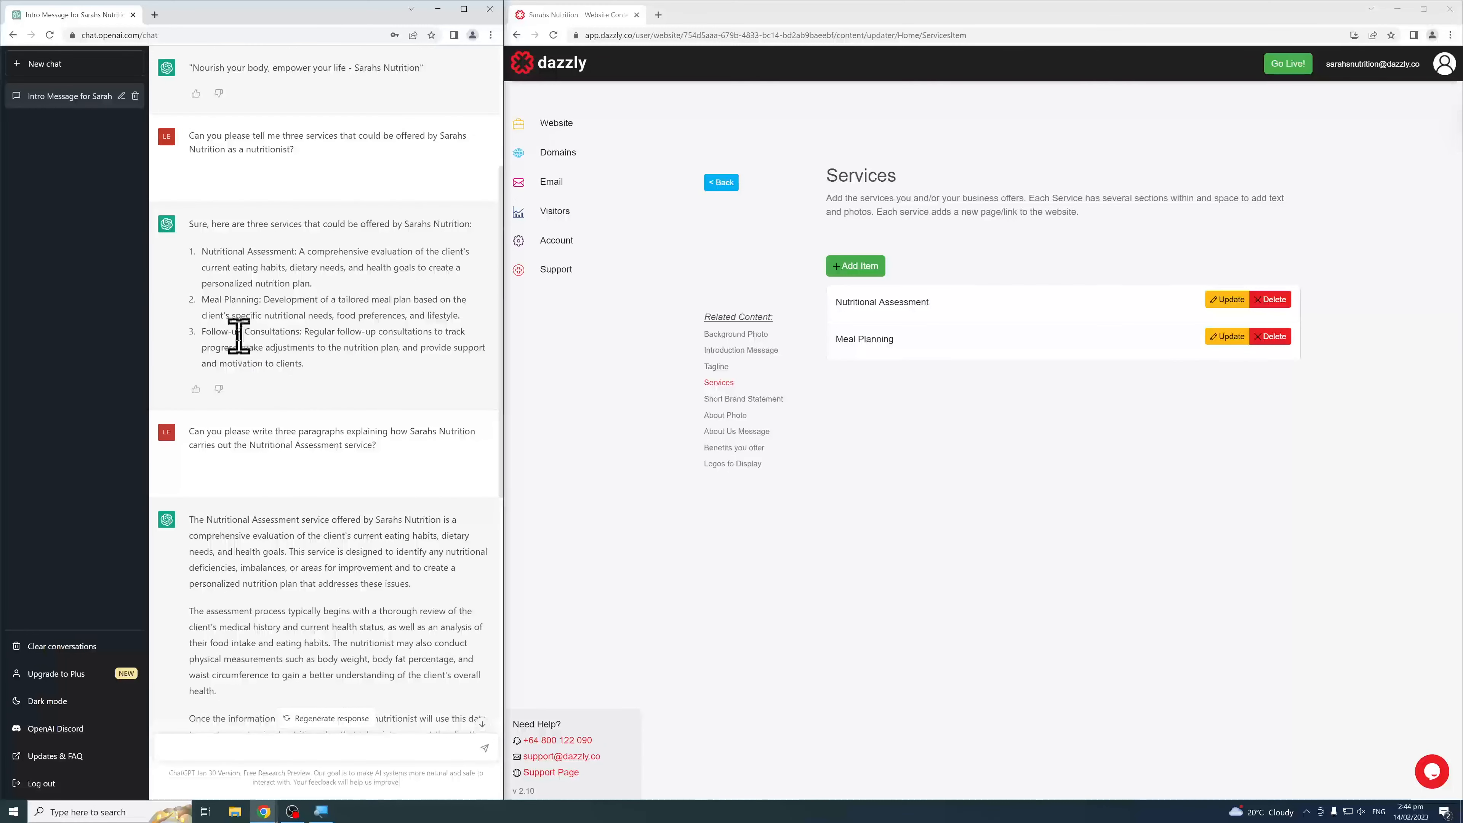
scroll(269, 333, down, 10)
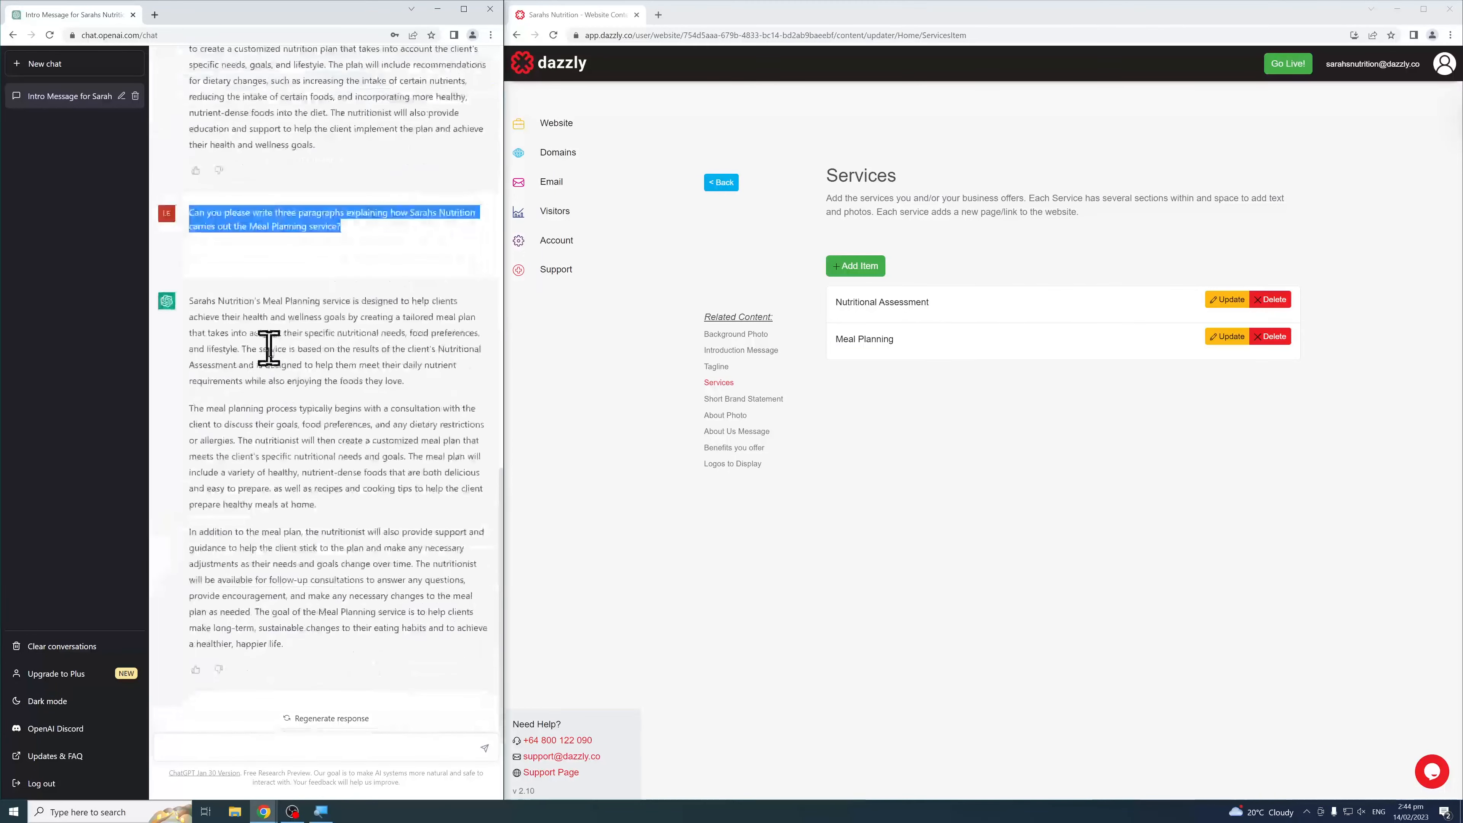
Paste the question, change the service to 'Follow-up Consultations', and send it
click(301, 744)
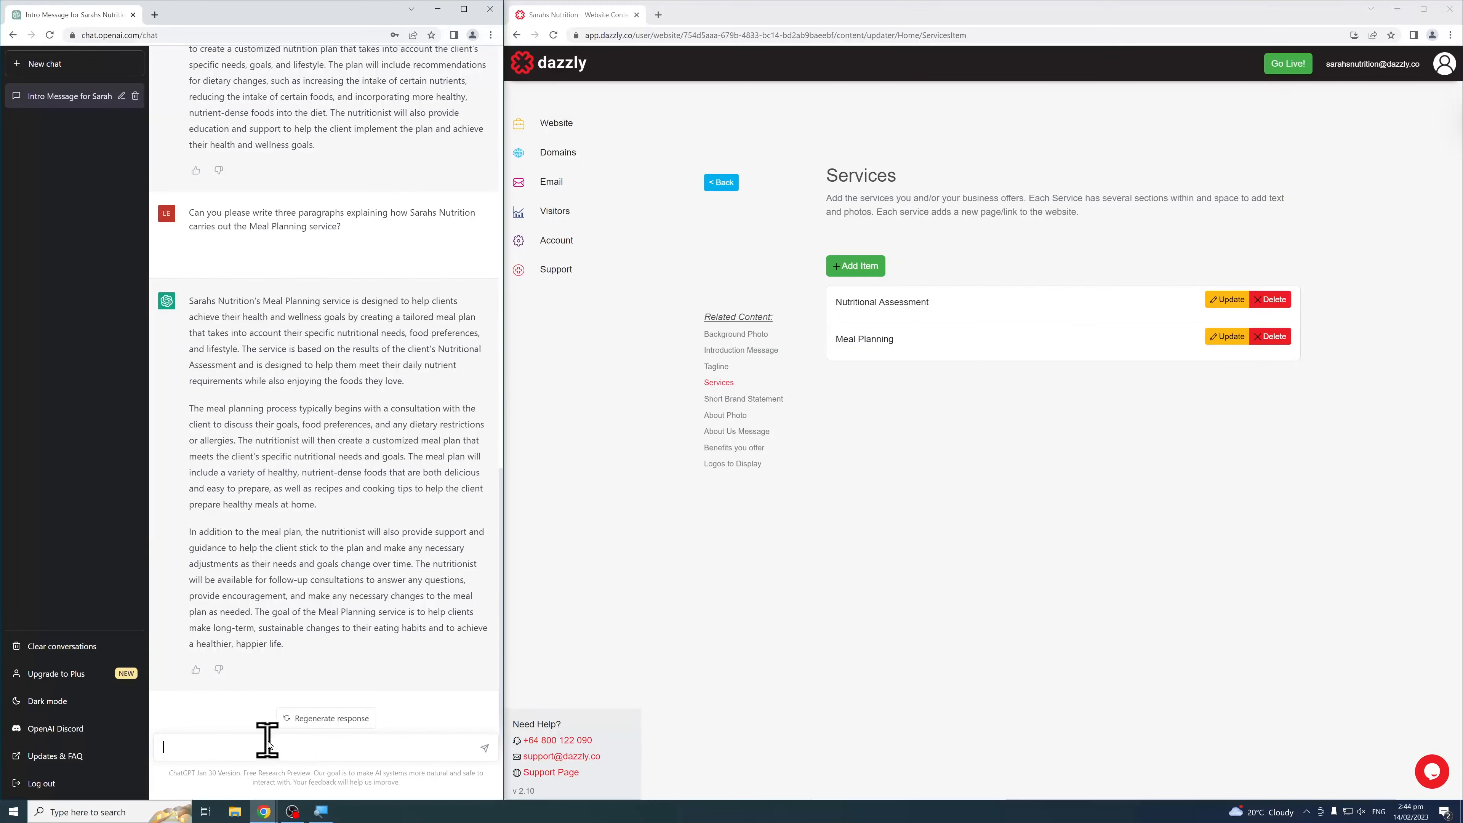
key(ctrl+v)
drag(248, 747, 243, 748)
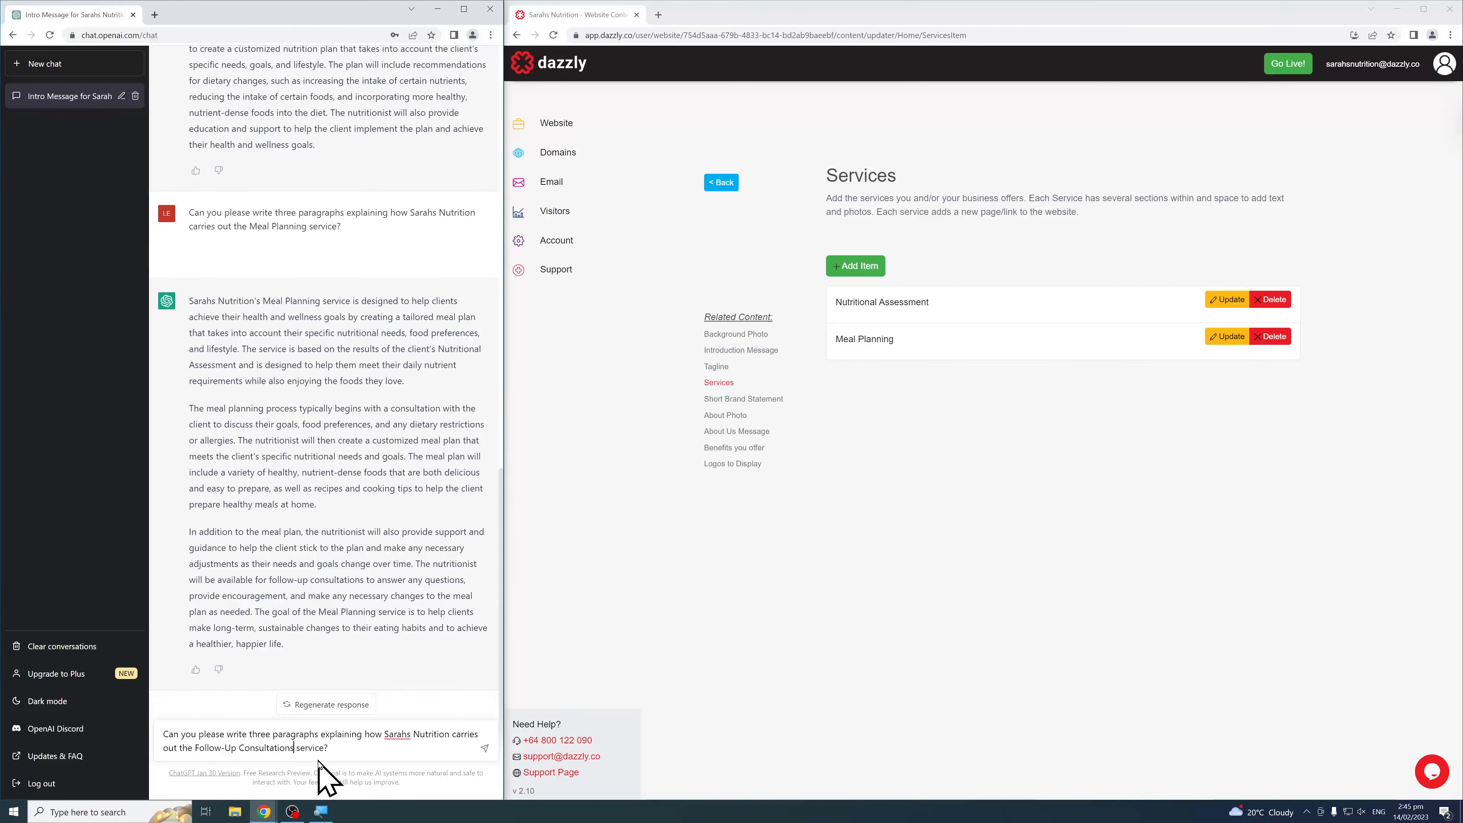
scroll(294, 472, up, 8)
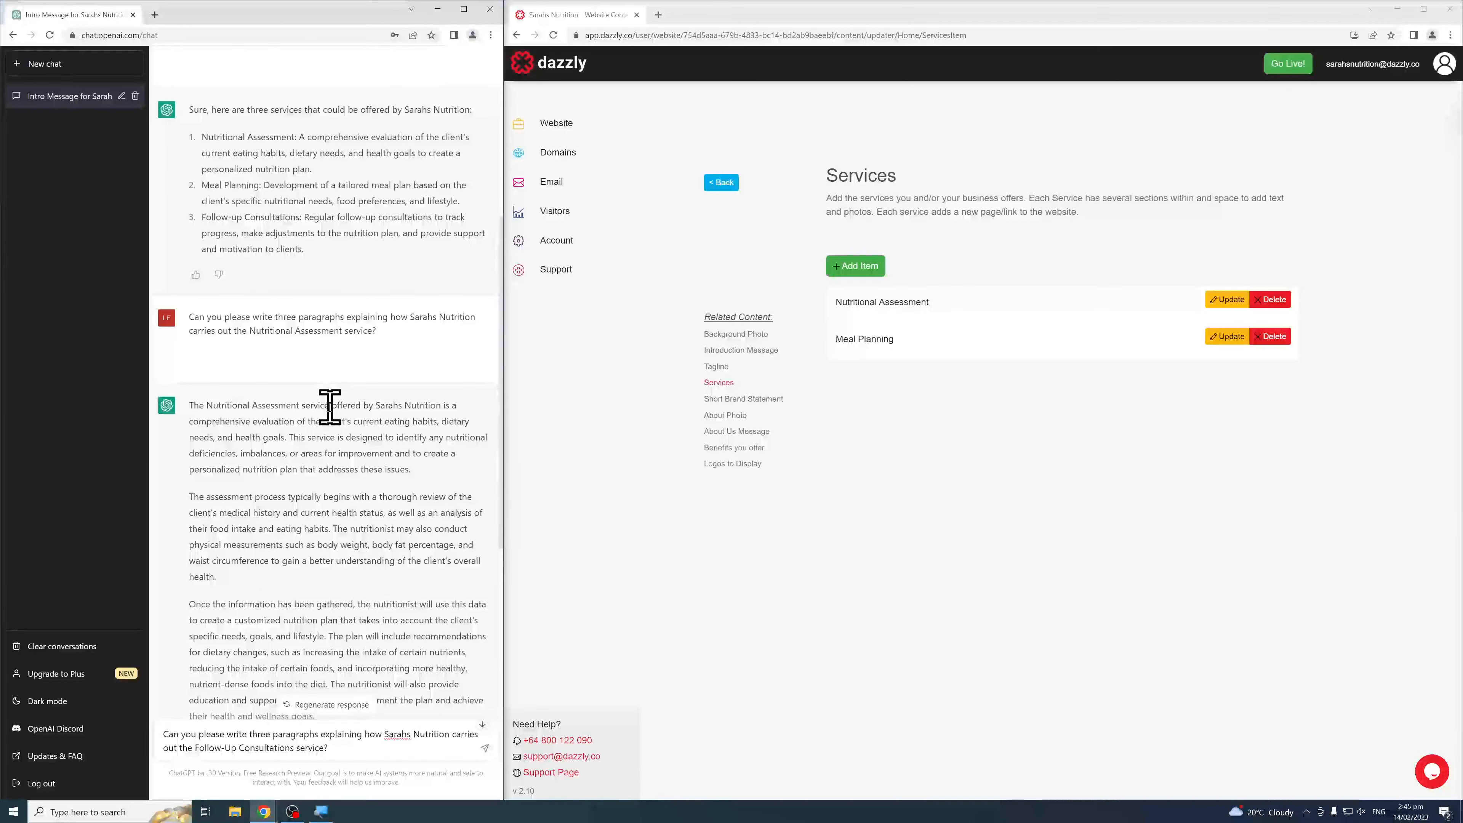
scroll(334, 415, down, 8)
click(226, 748)
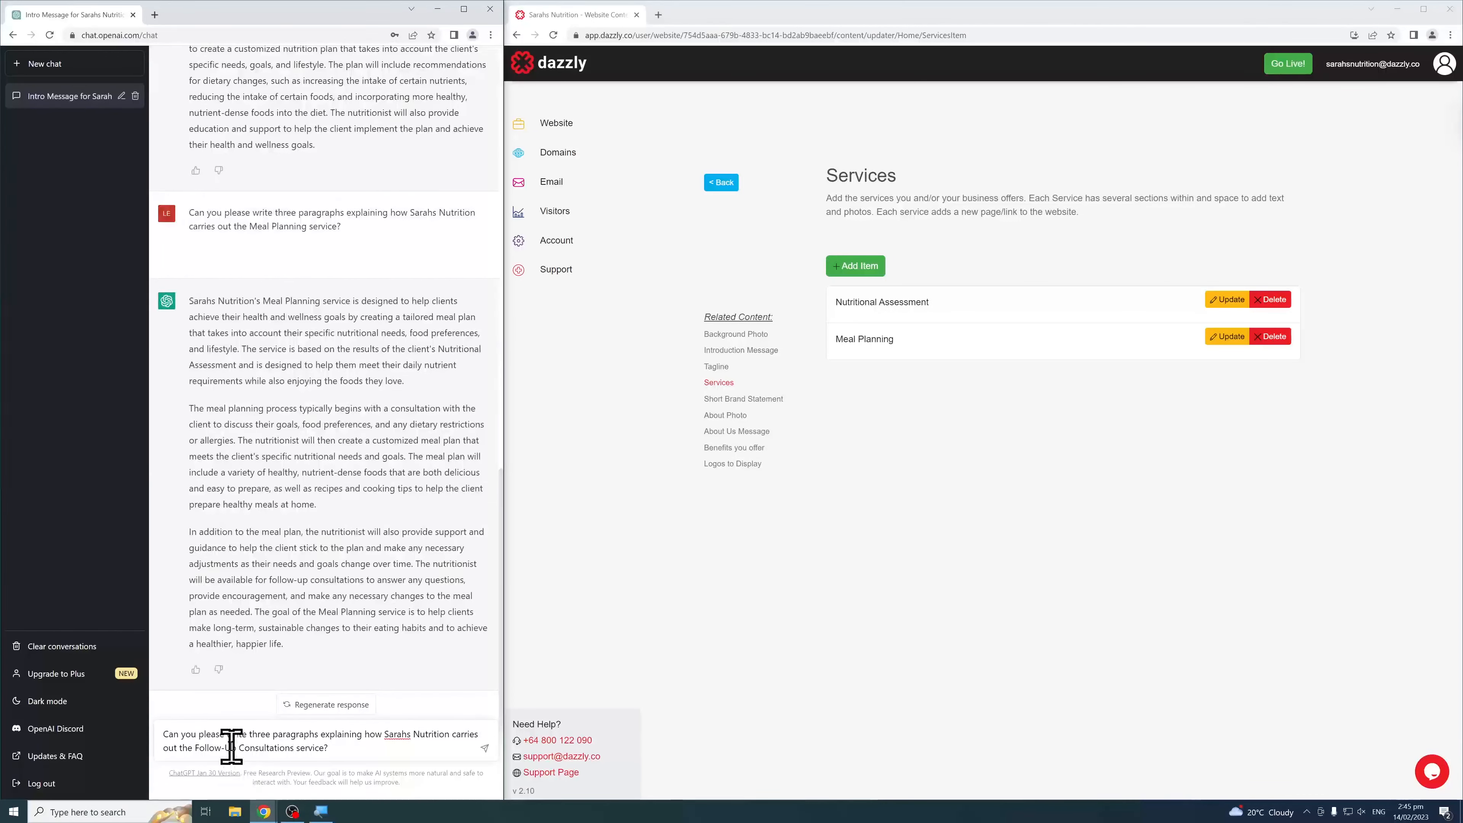
key(Return)
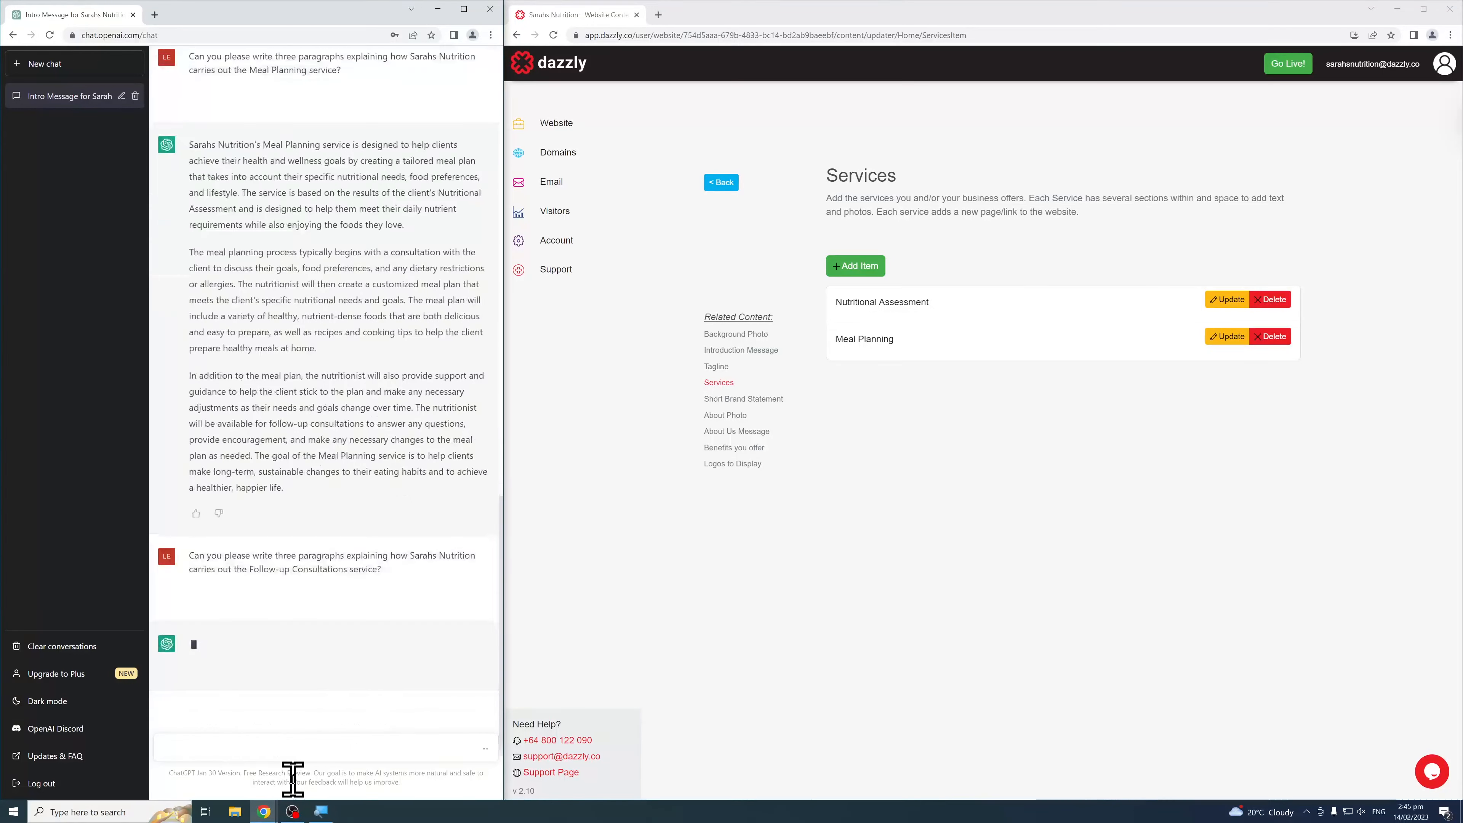
Title the new service 'Follow-up Consultations' and set a 'consultation' search photo as its Main Image
click(866, 268)
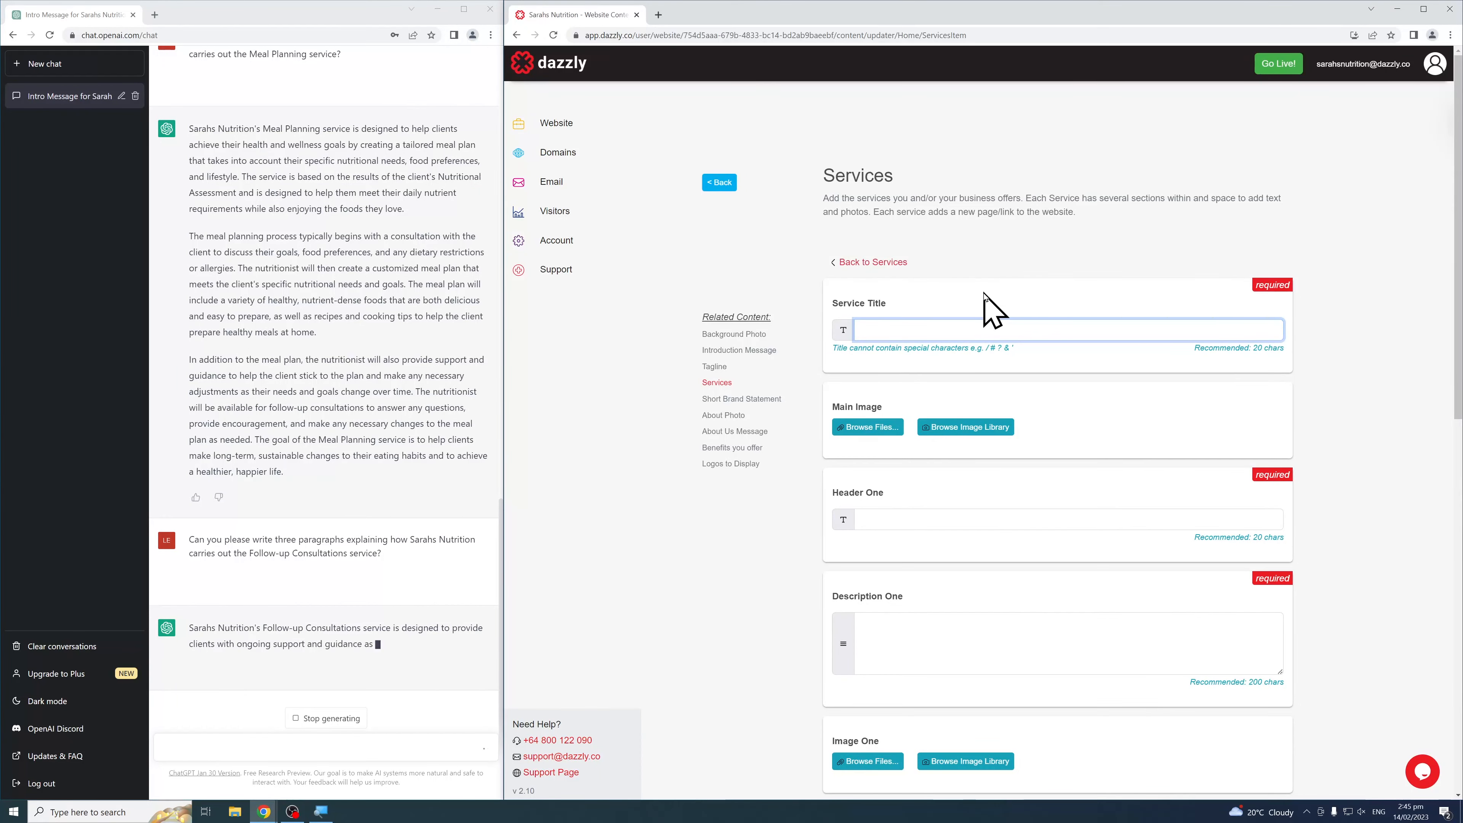
text(Follow-up )
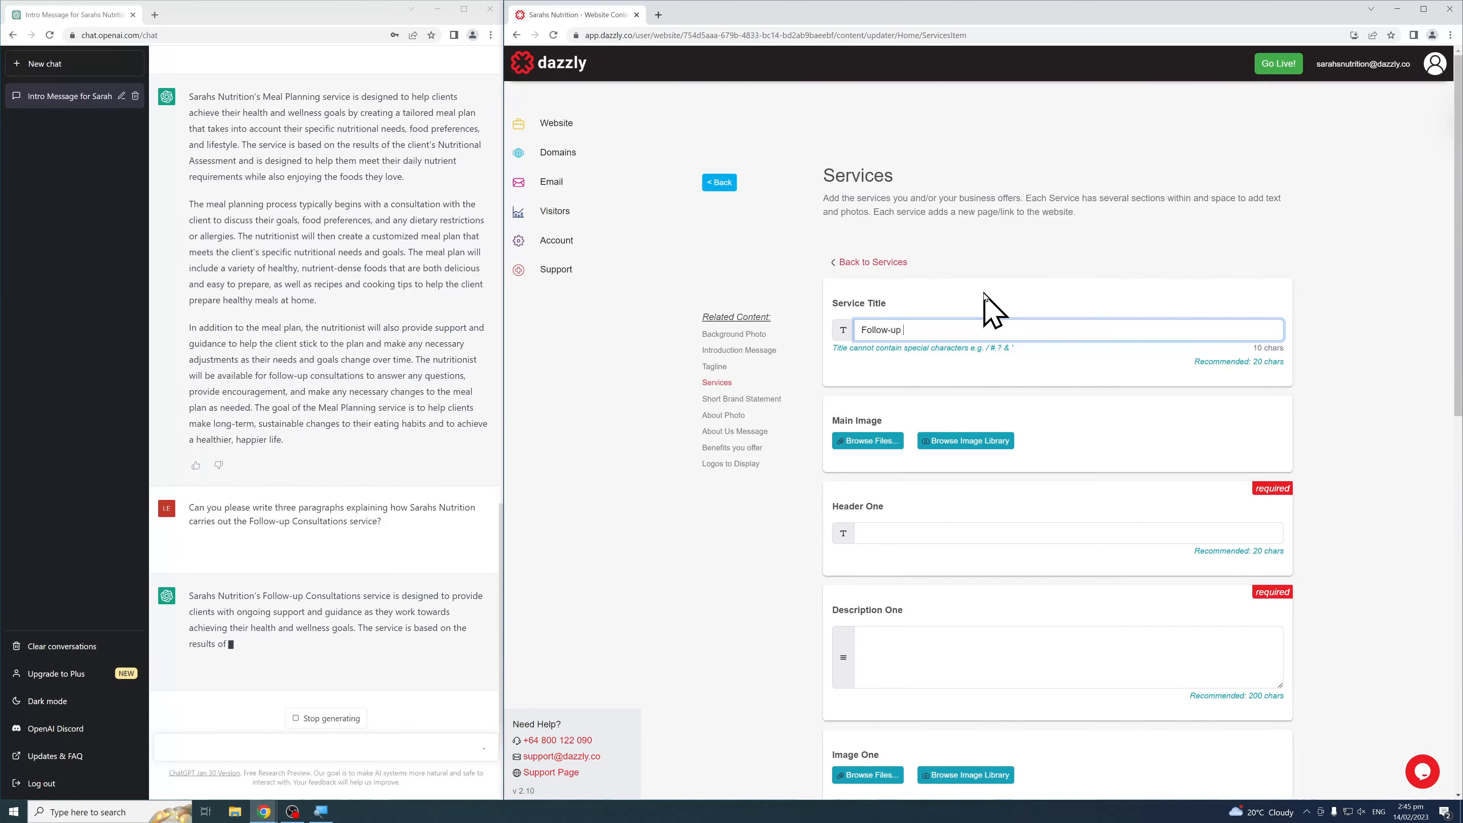
text(Consultant)
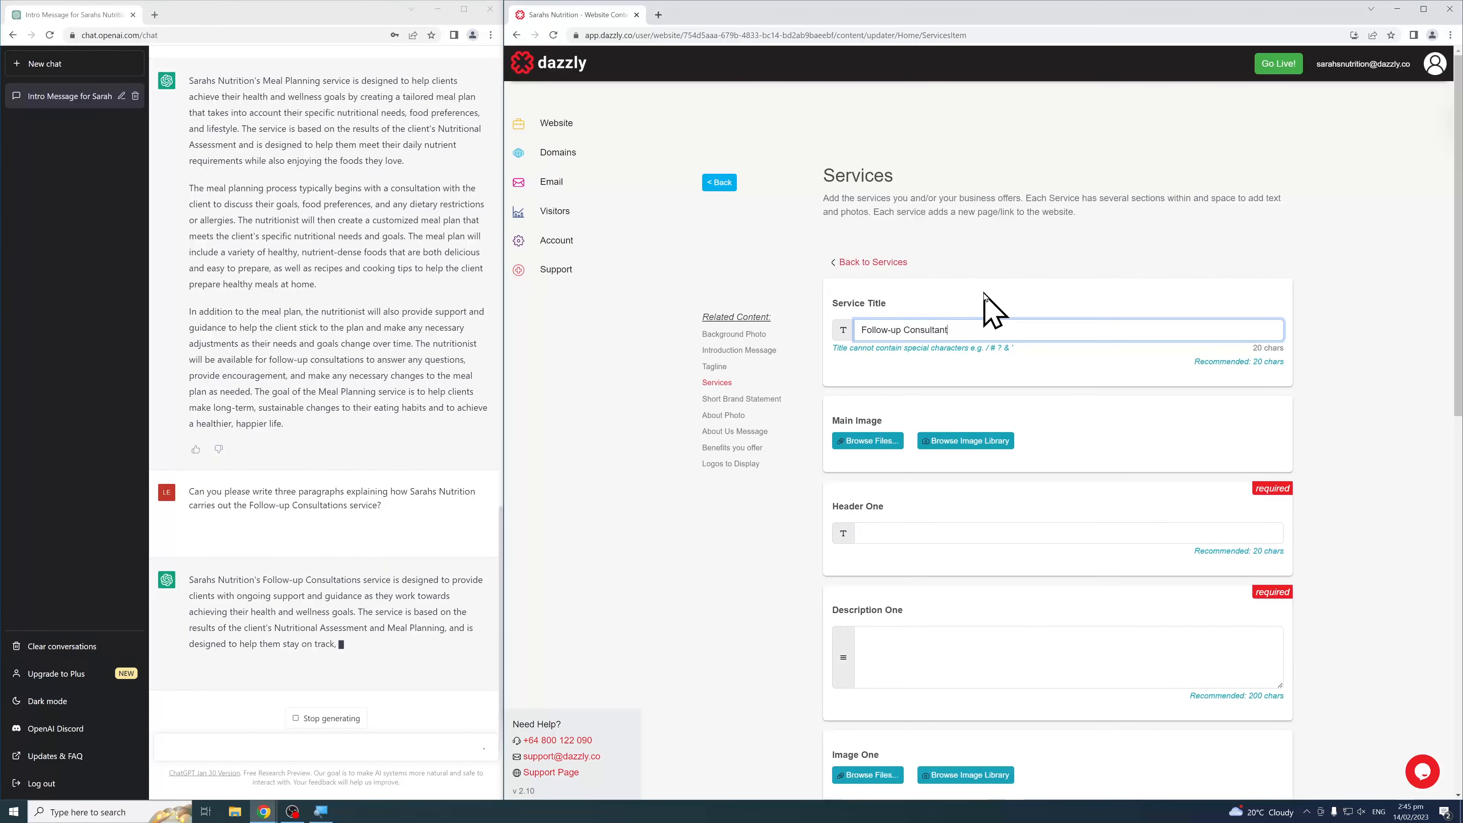
key(BackSpace)
key(BackSpace)
text(tions)
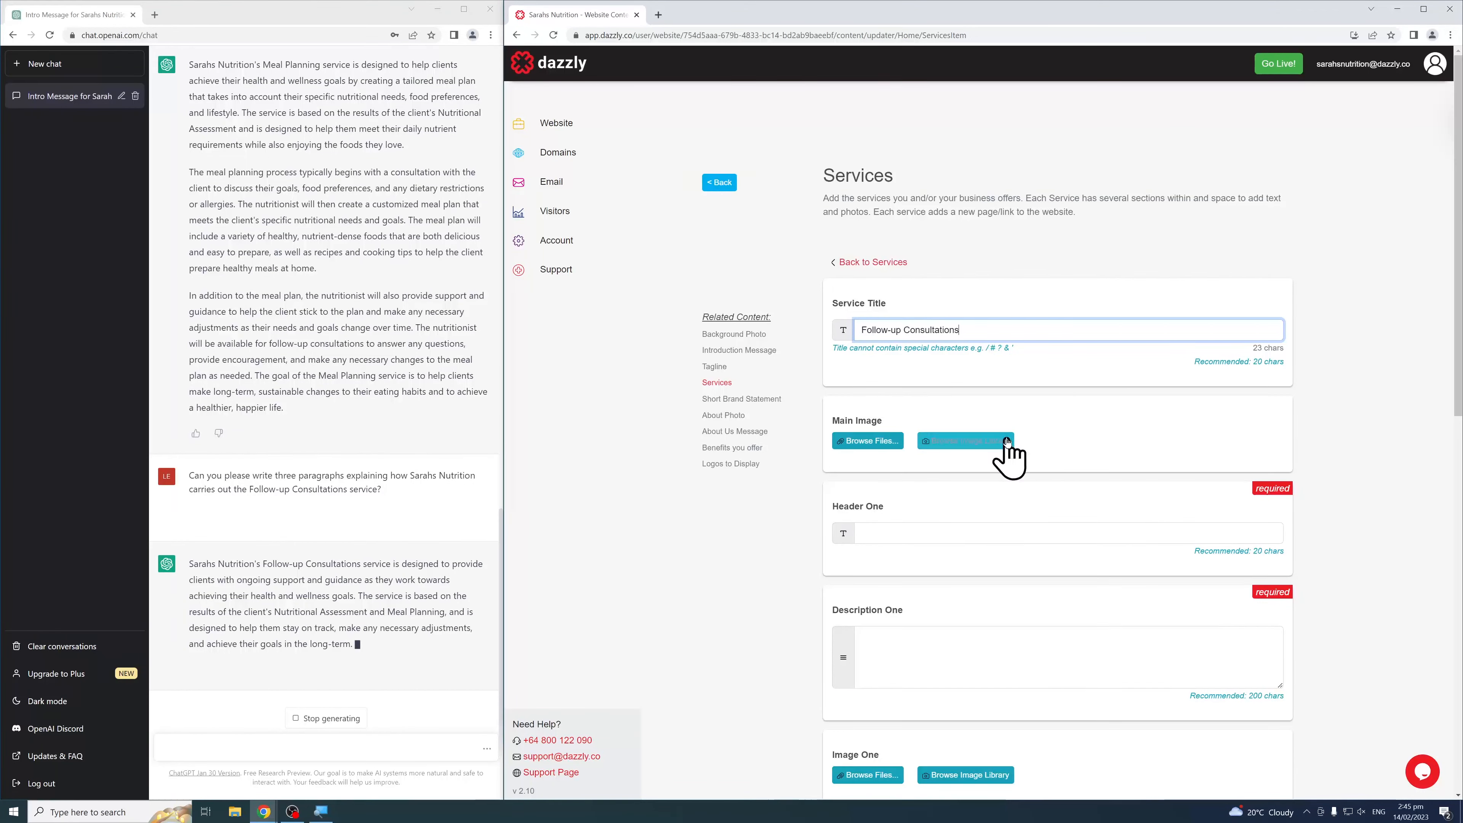
click(1006, 442)
click(857, 121)
text(co)
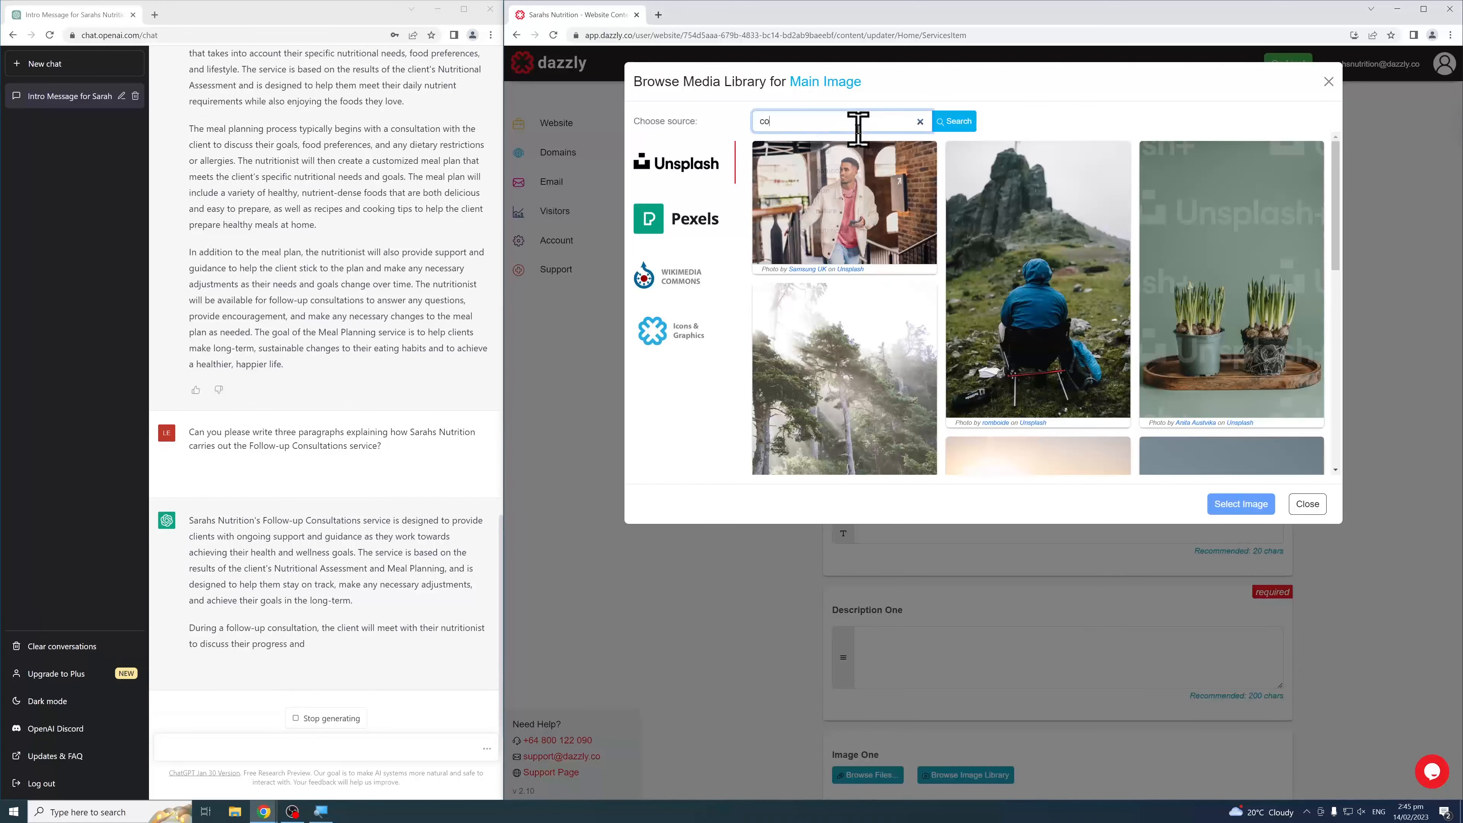
text(nsulota)
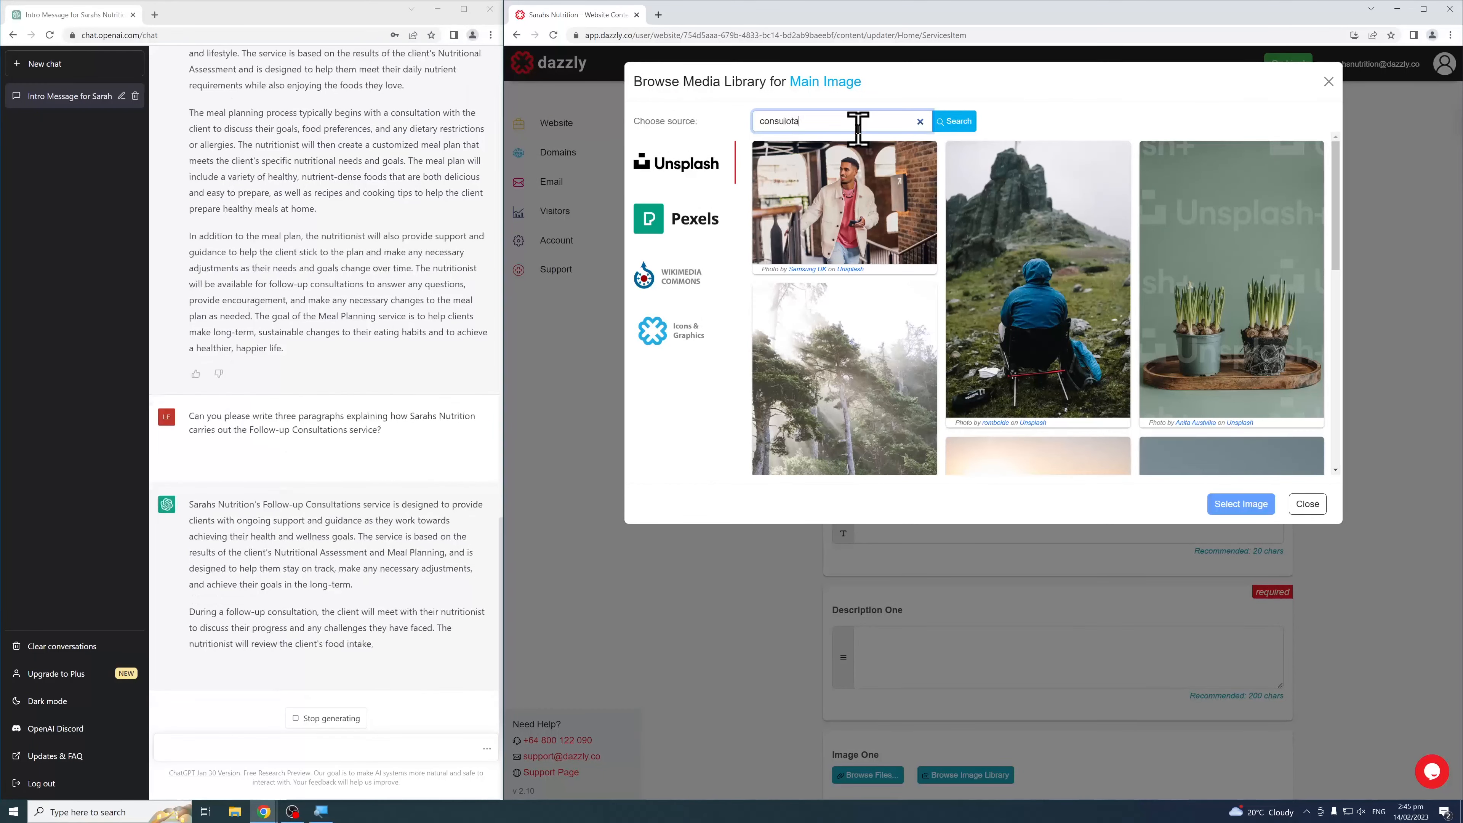
text(ttation)
key(Return)
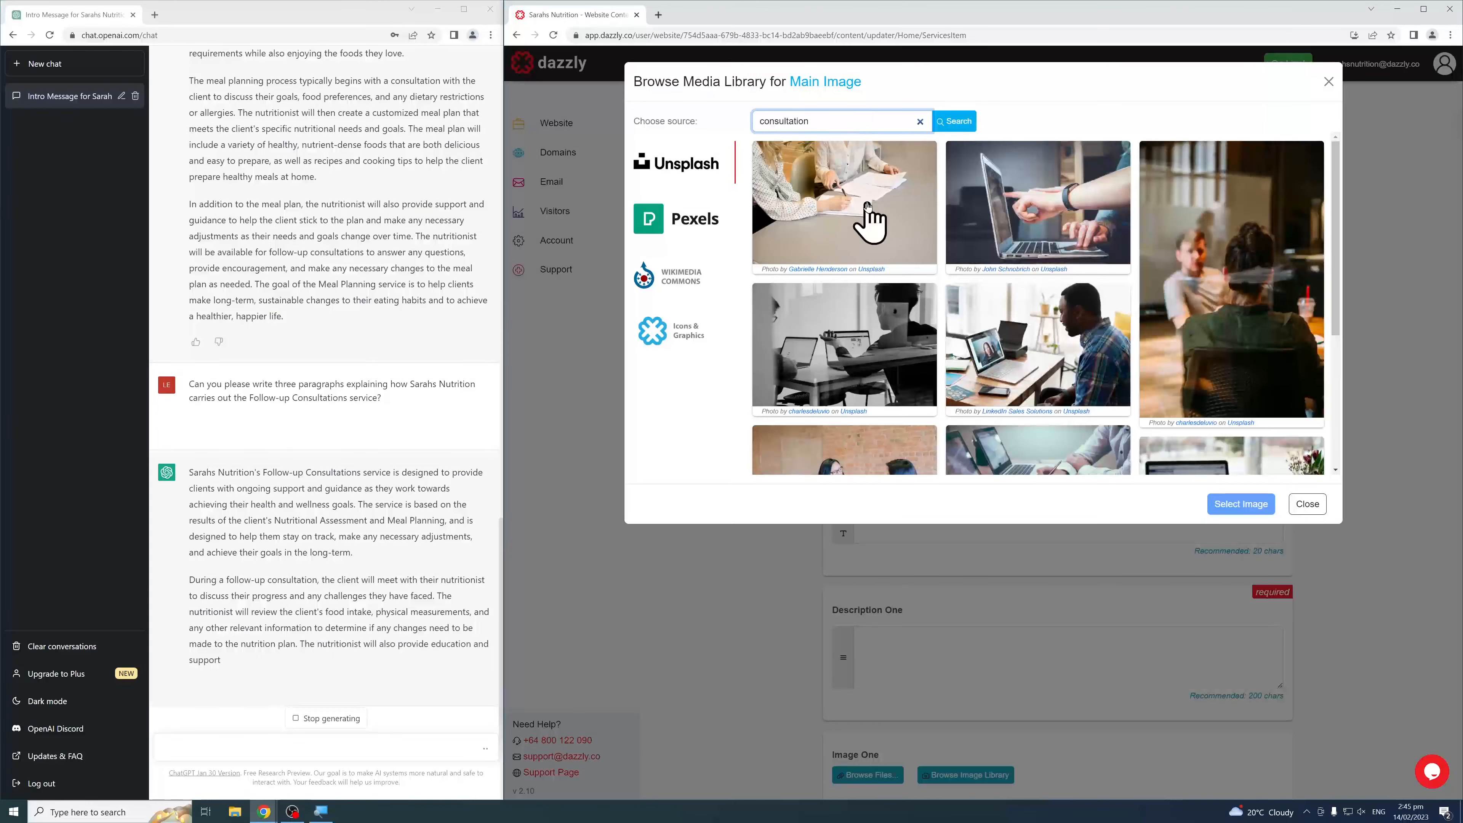
click(868, 206)
click(1240, 504)
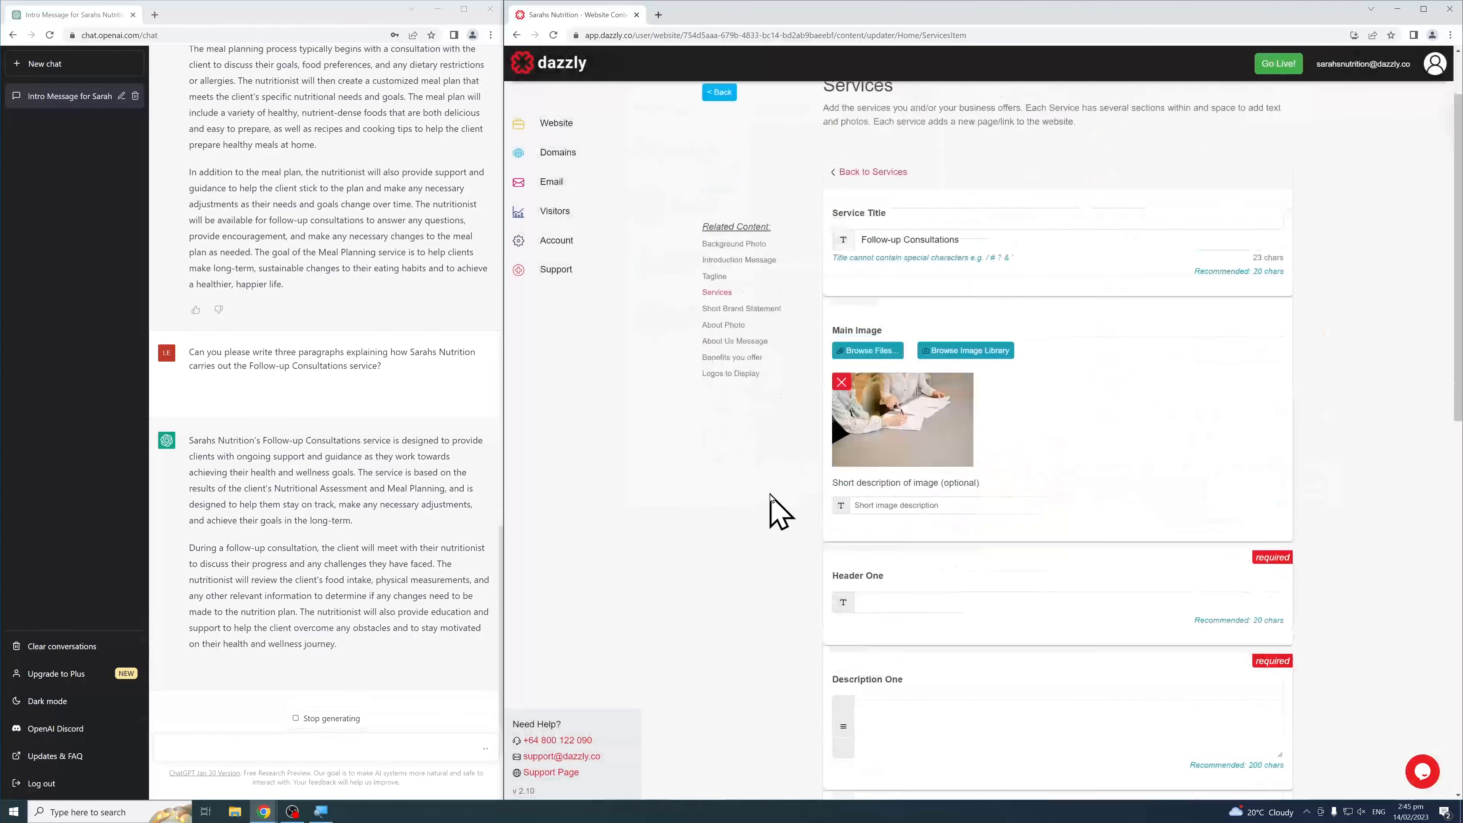
scroll(795, 472, down, 5)
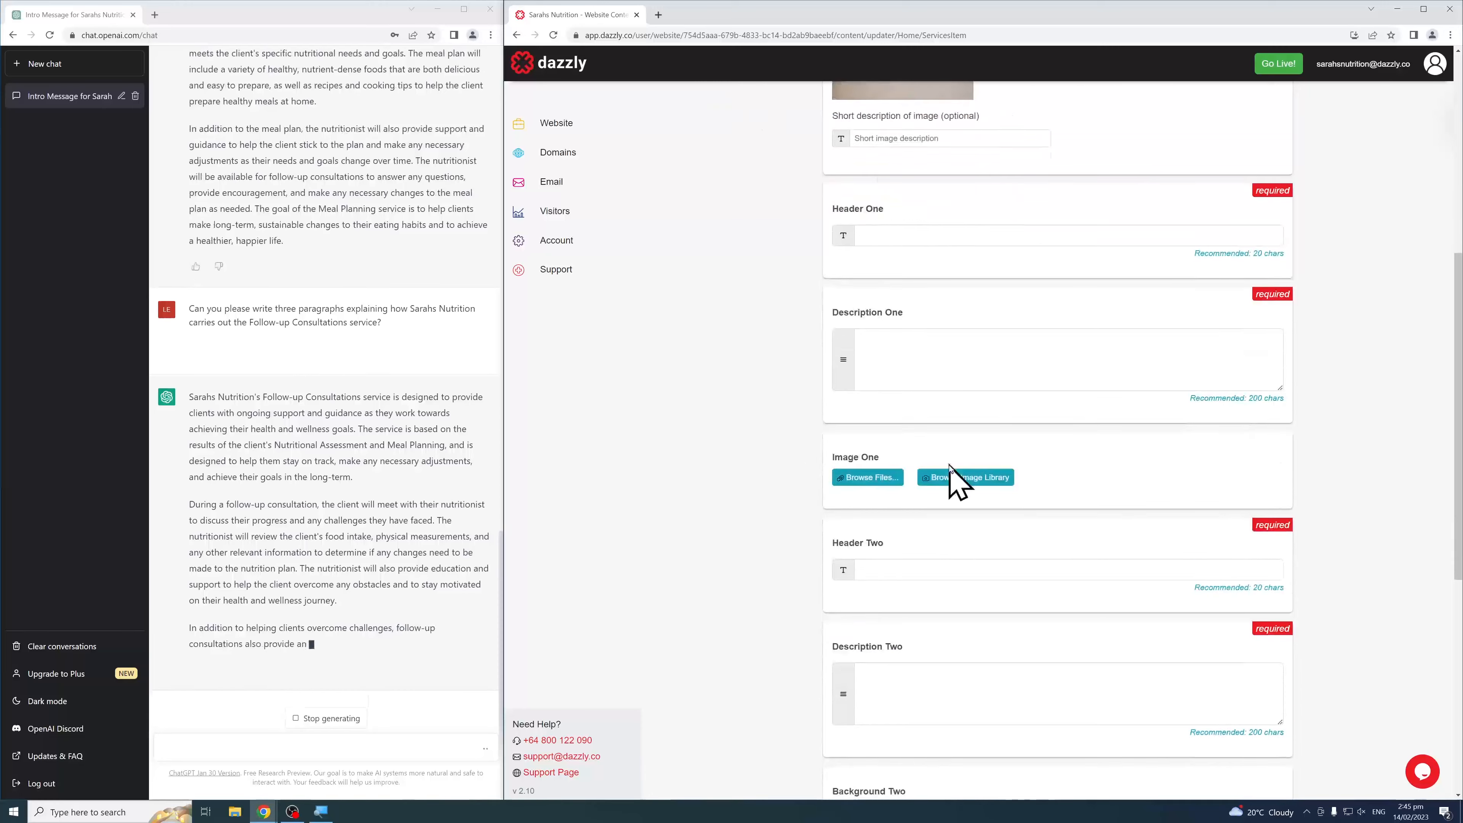
Set the first 'consultation' search photo as Image One
click(962, 484)
click(824, 122)
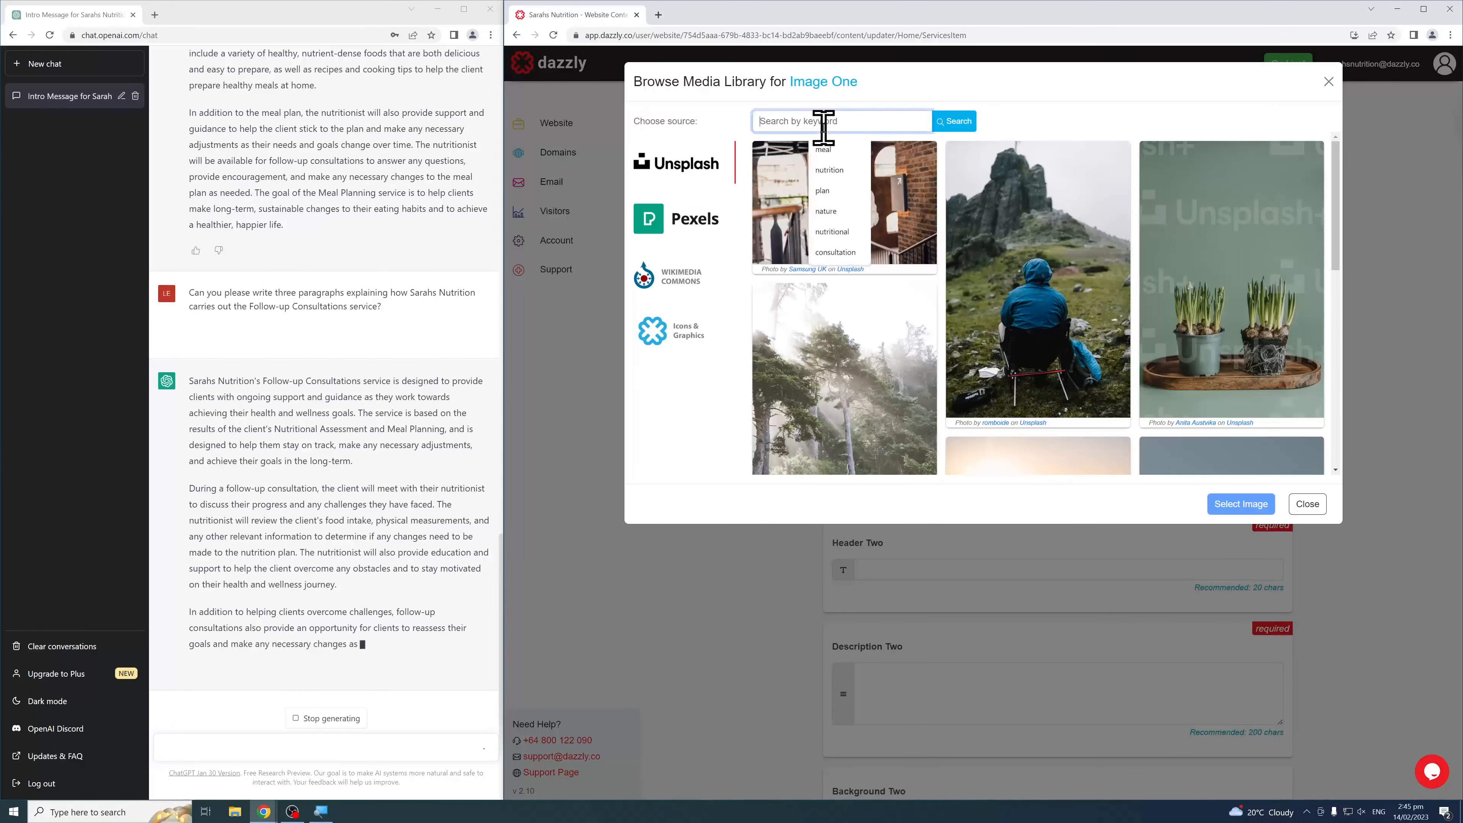
text(cons)
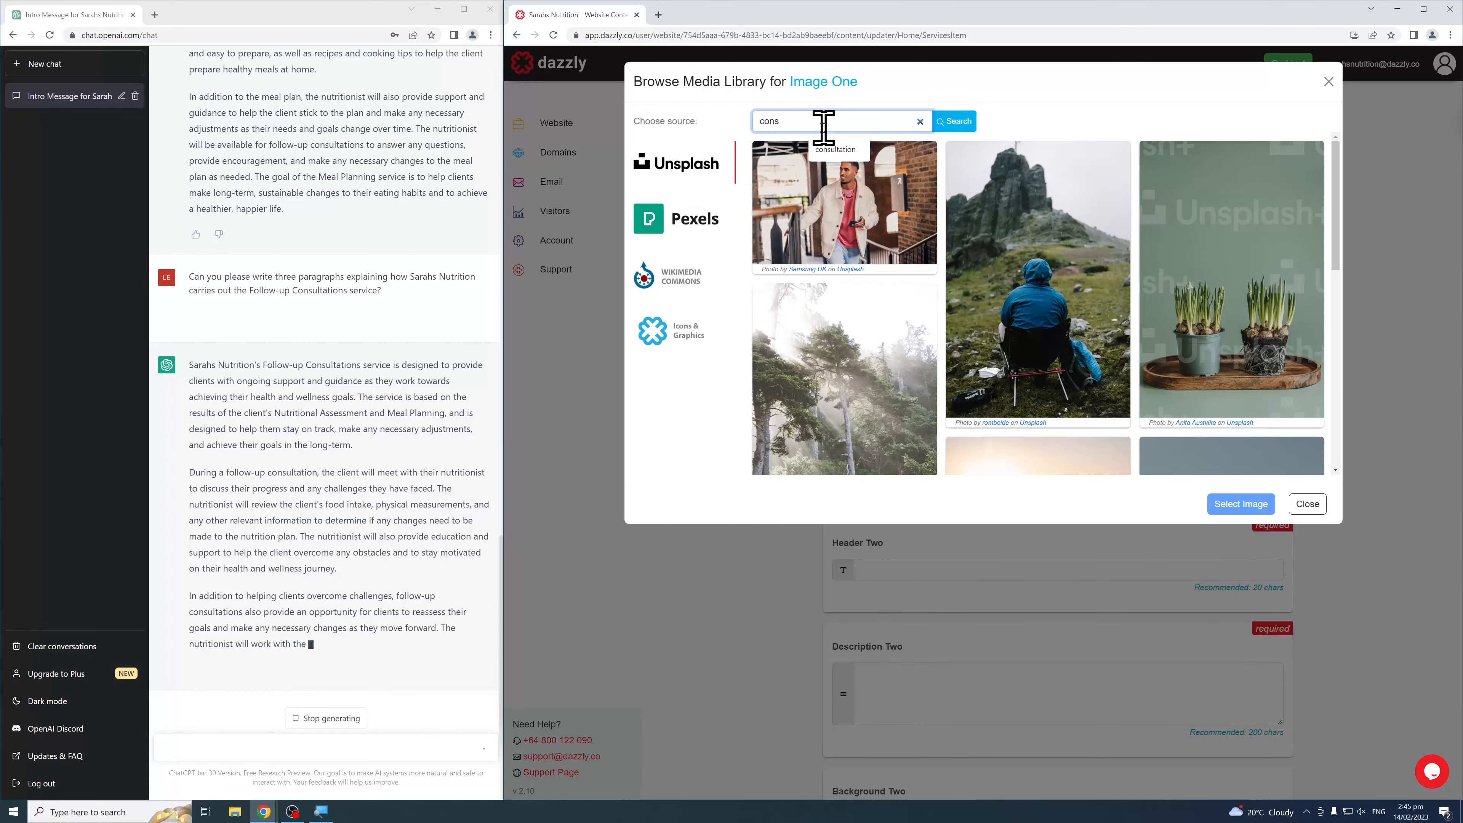
text(ultation)
key(Return)
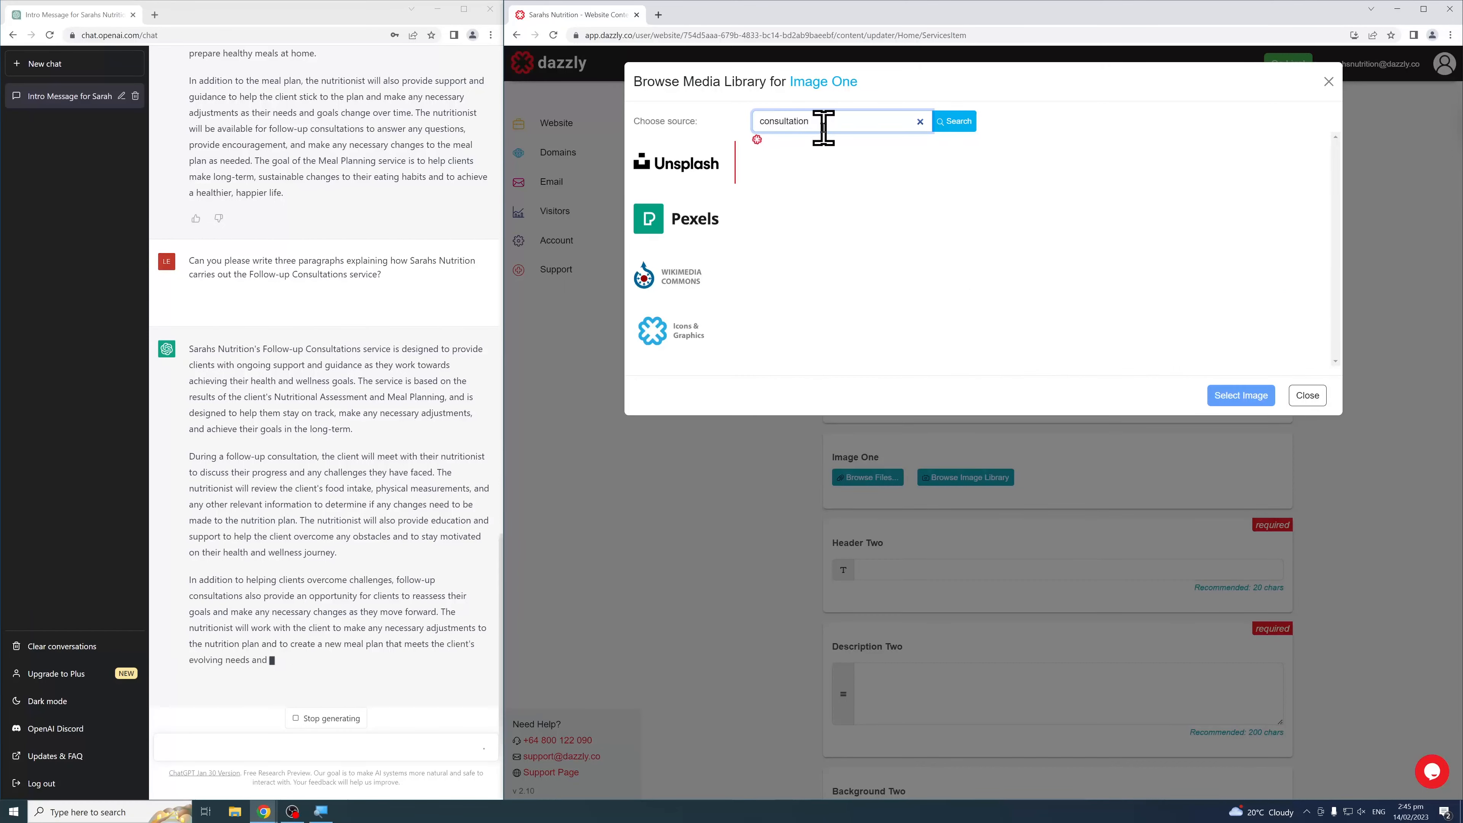
click(833, 188)
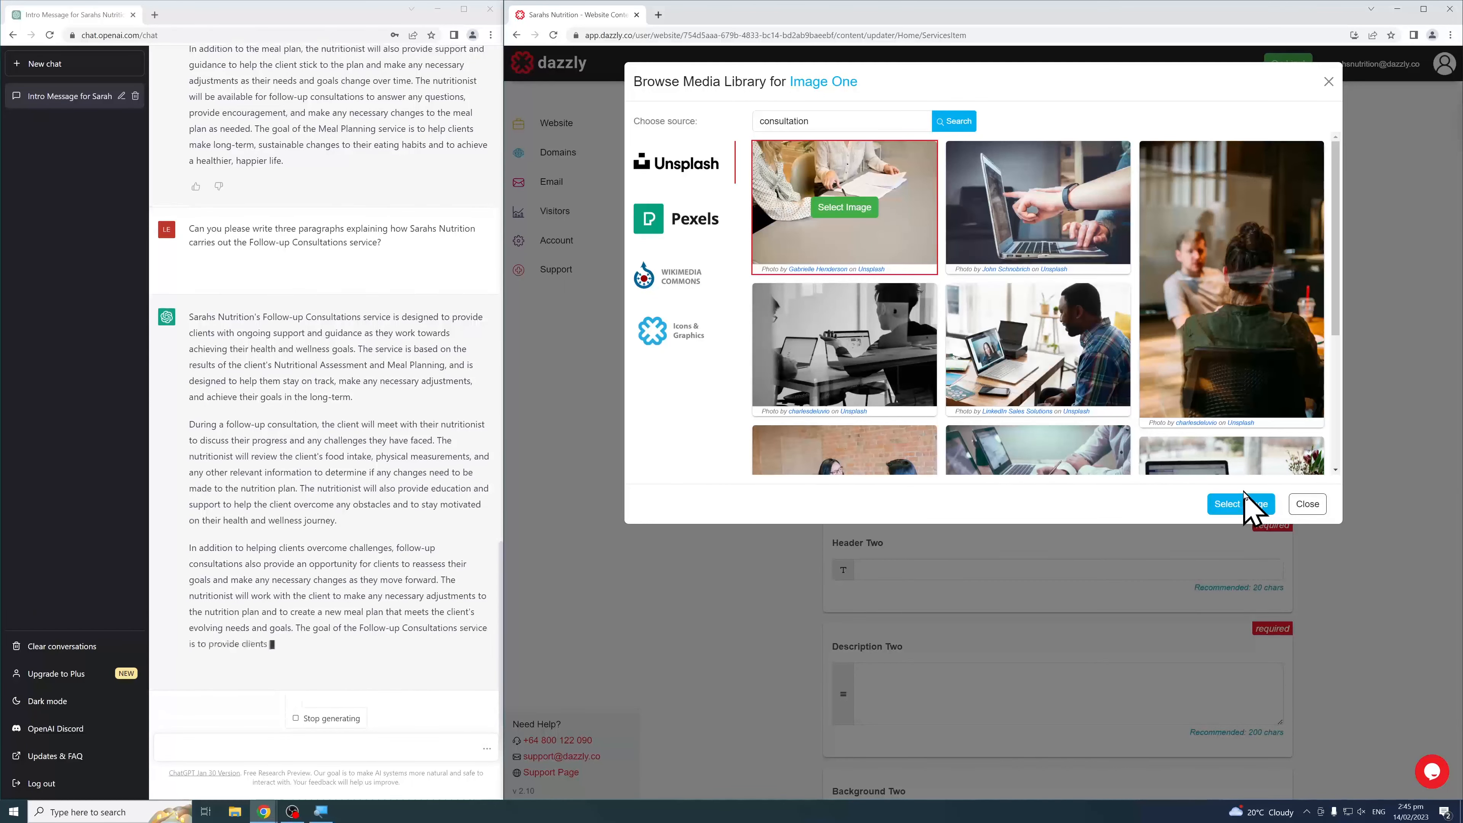
click(1242, 506)
scroll(1019, 458, down, 7)
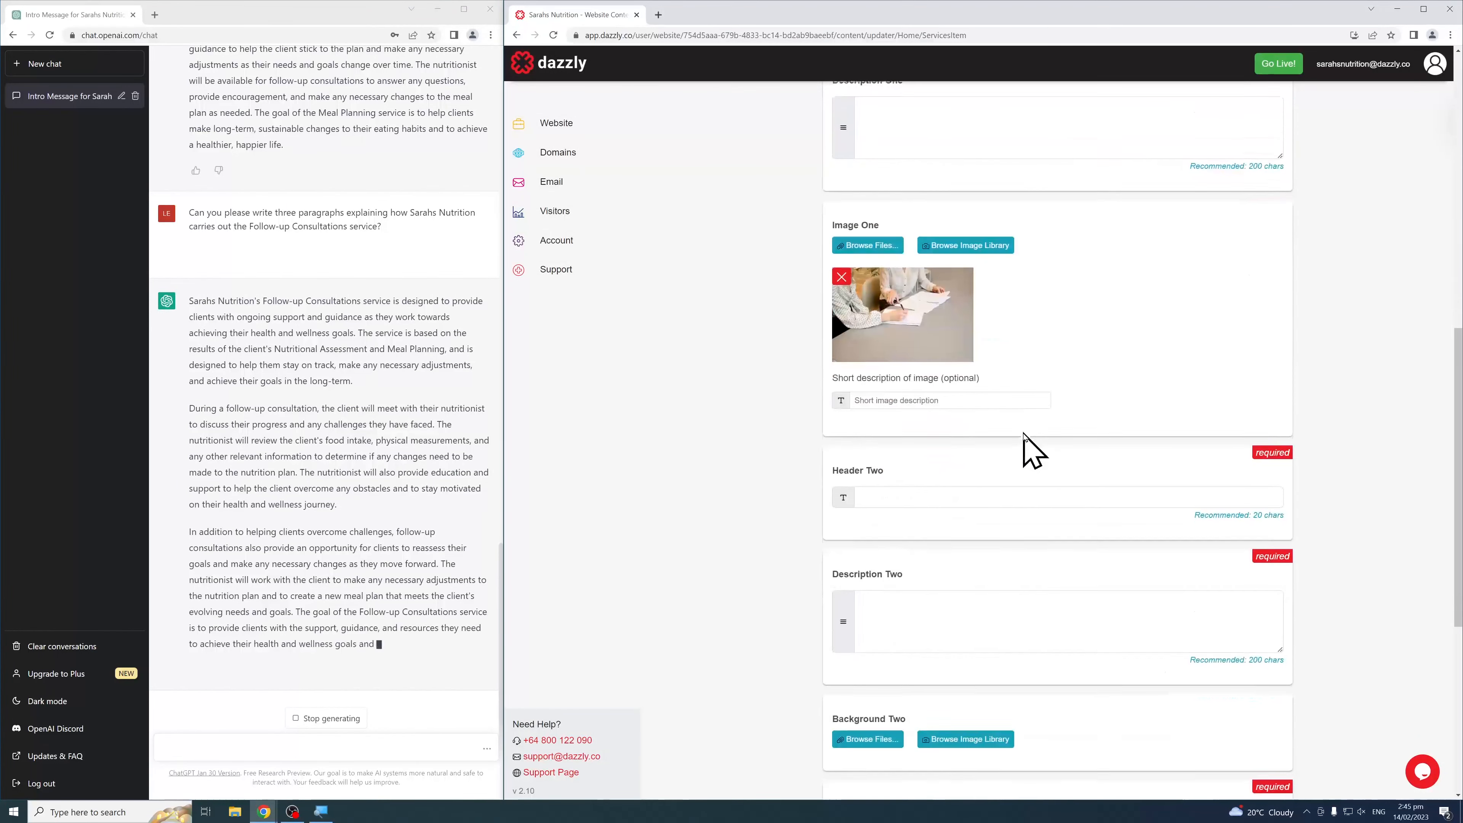
click(882, 573)
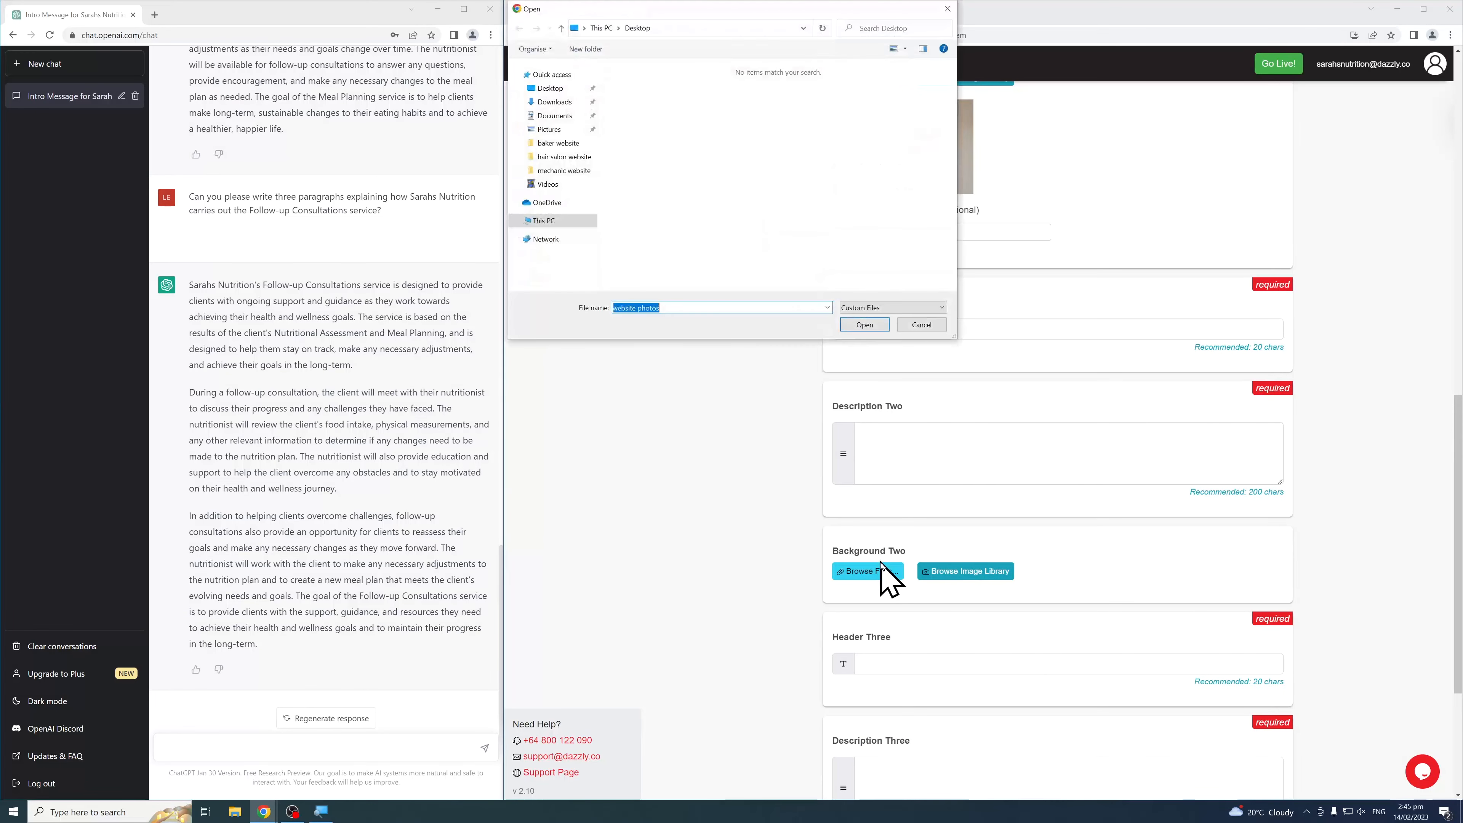
Cancel the file picker and set a salad bowl photo from a 'nutrition' search as Background Two
click(920, 323)
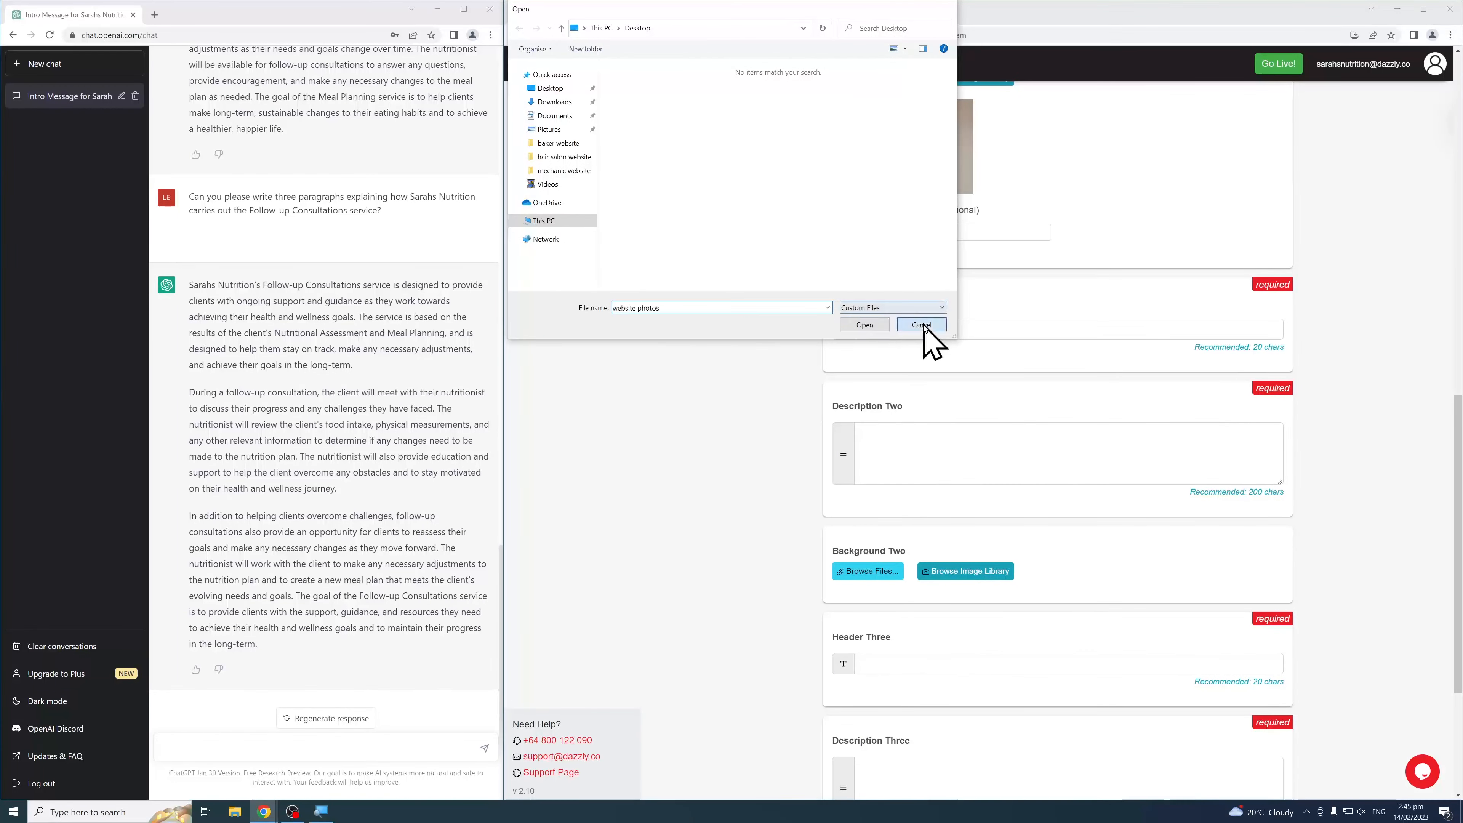
click(957, 569)
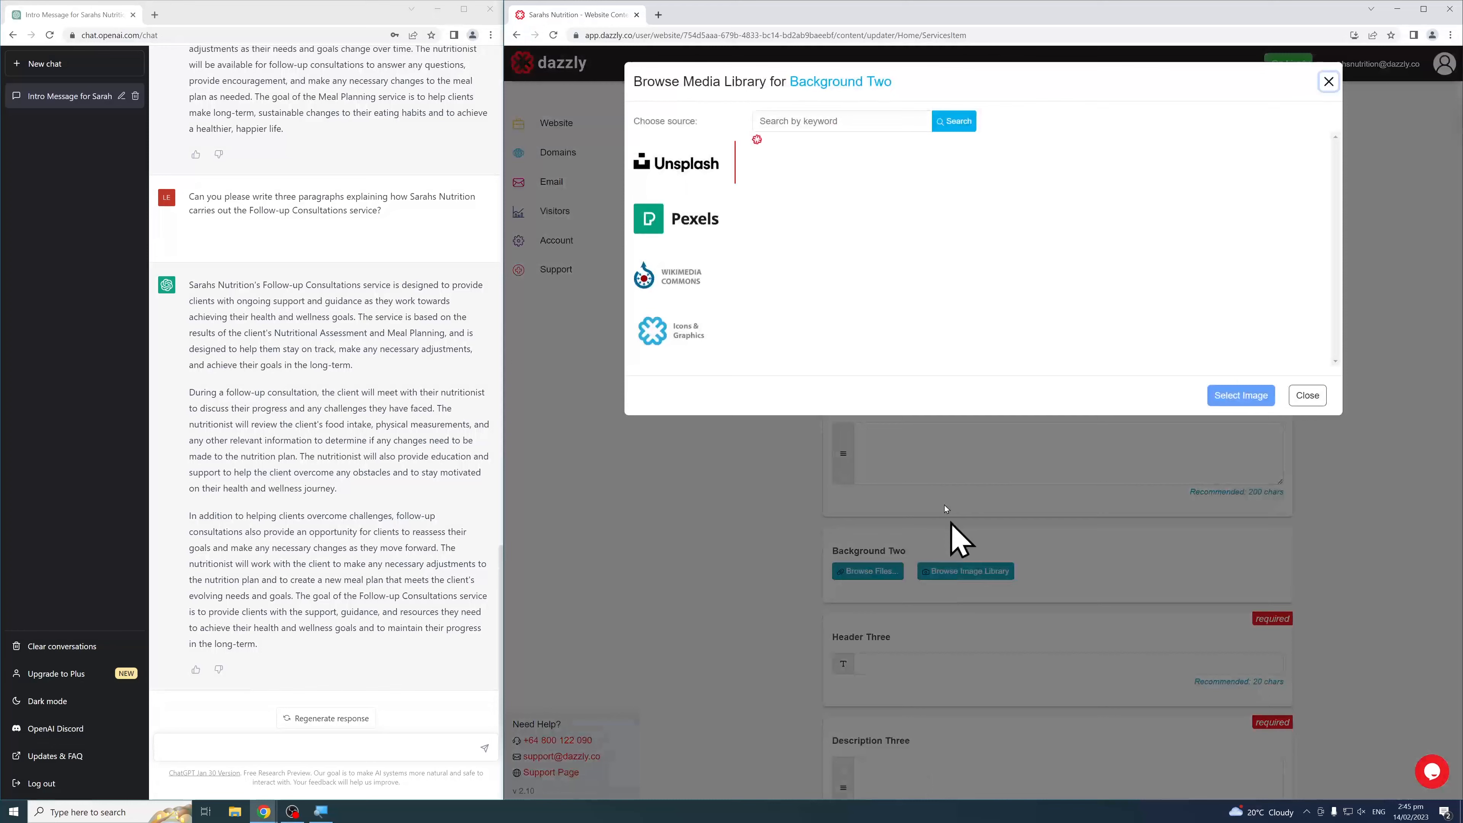
click(841, 118)
text(nutr)
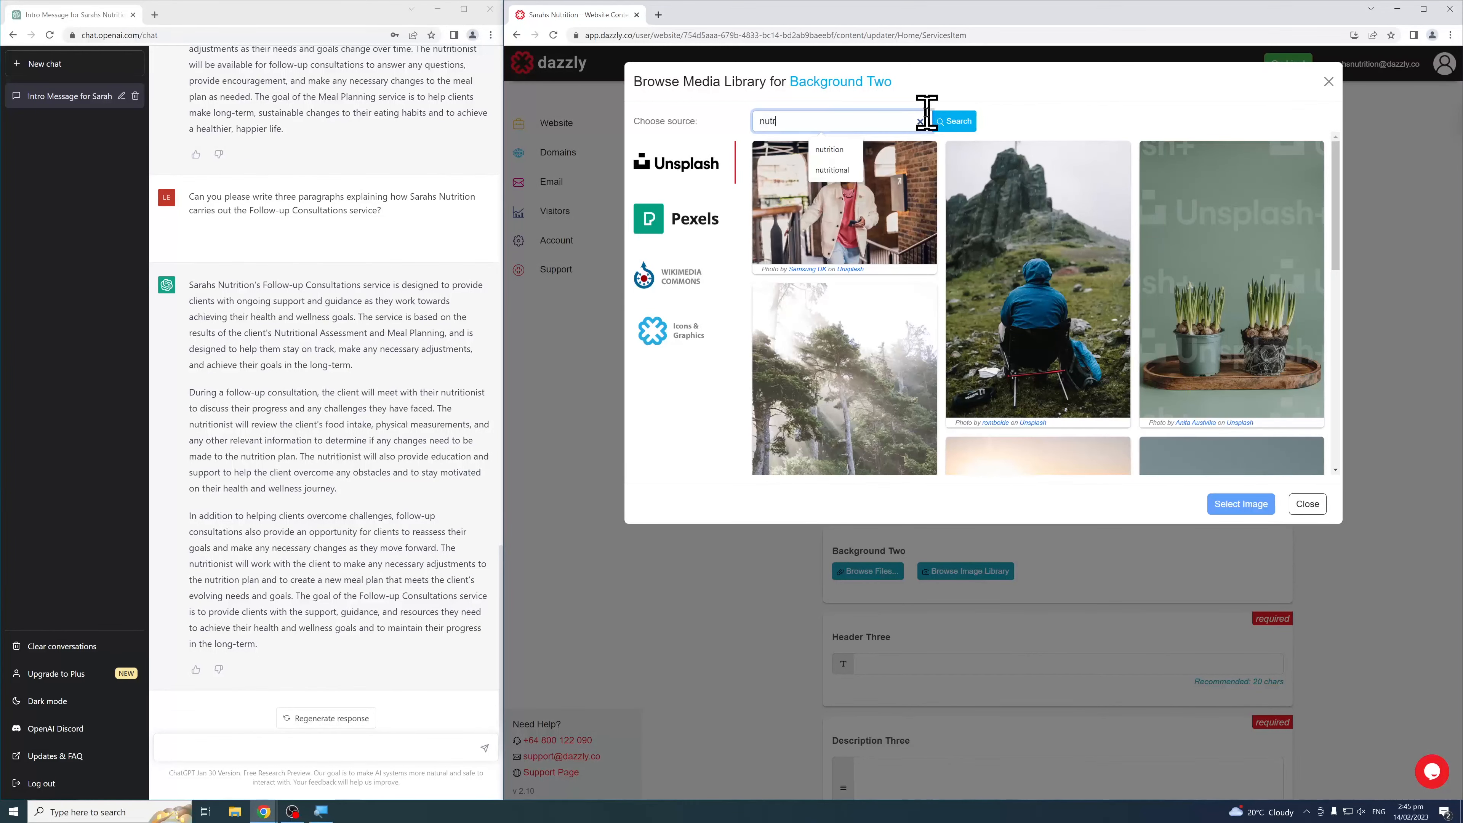
text(ition)
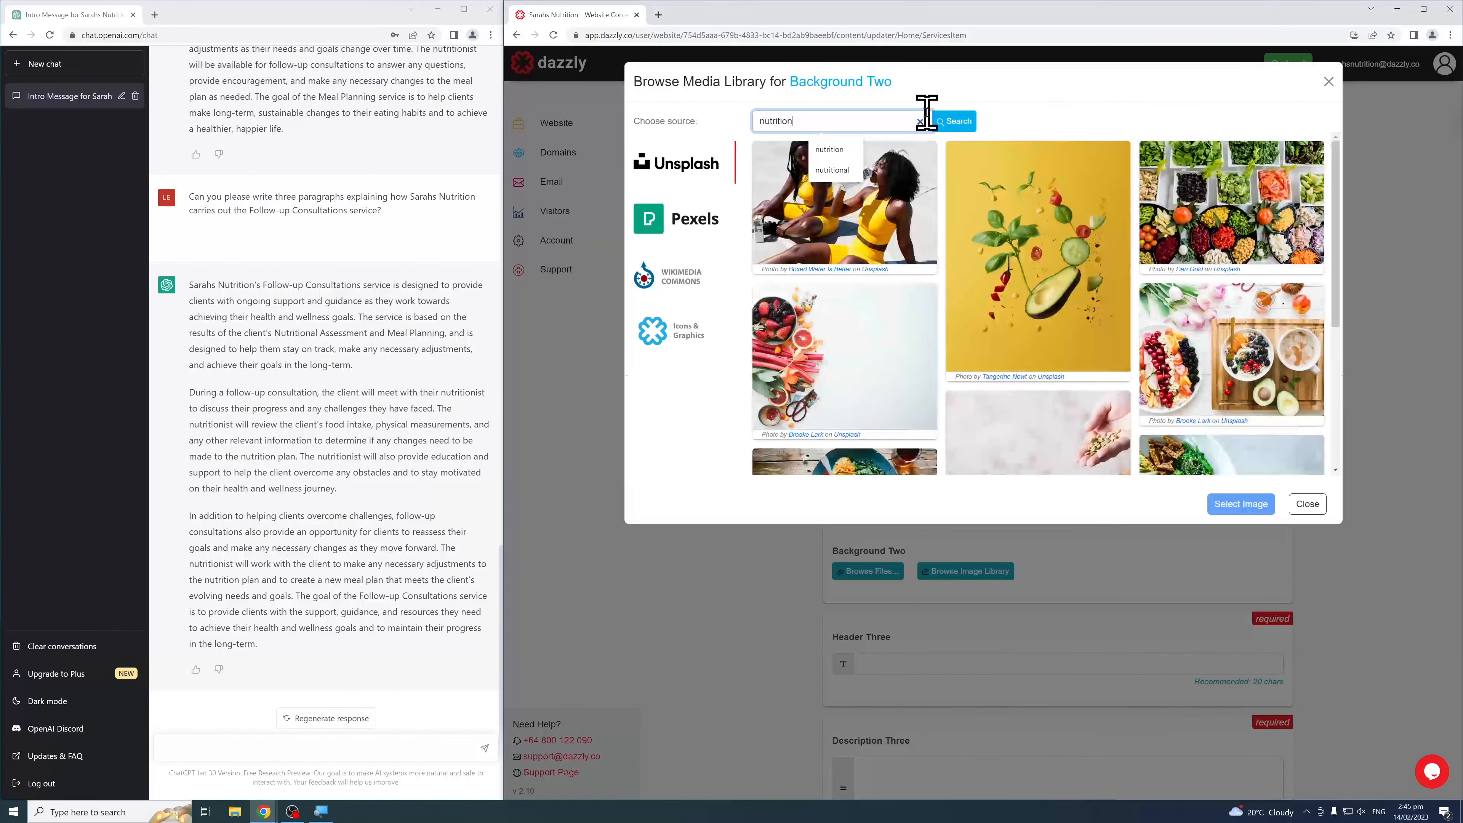
scroll(1045, 236, down, 3)
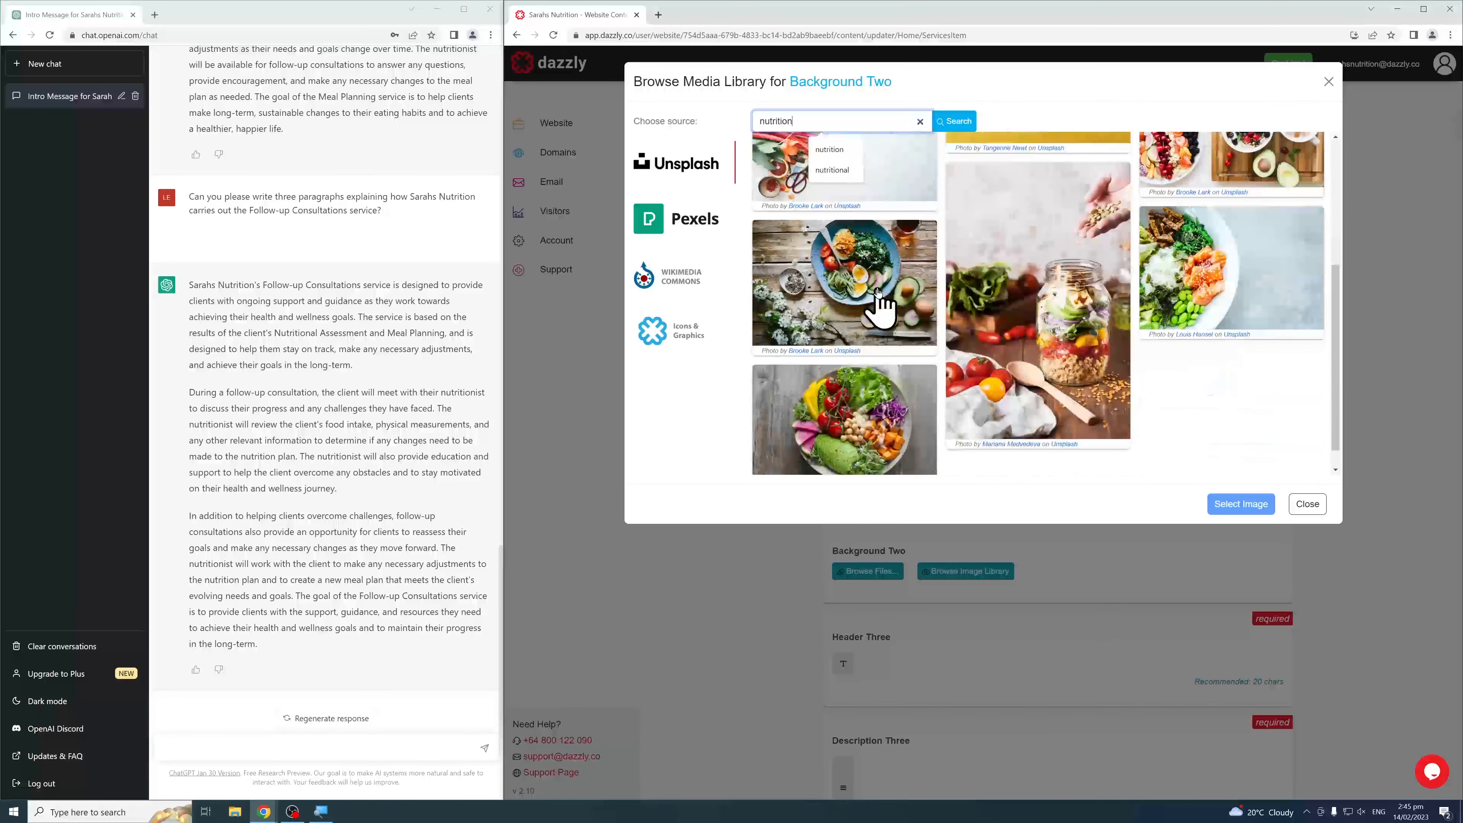
click(874, 303)
click(1242, 506)
scroll(1097, 463, down, 6)
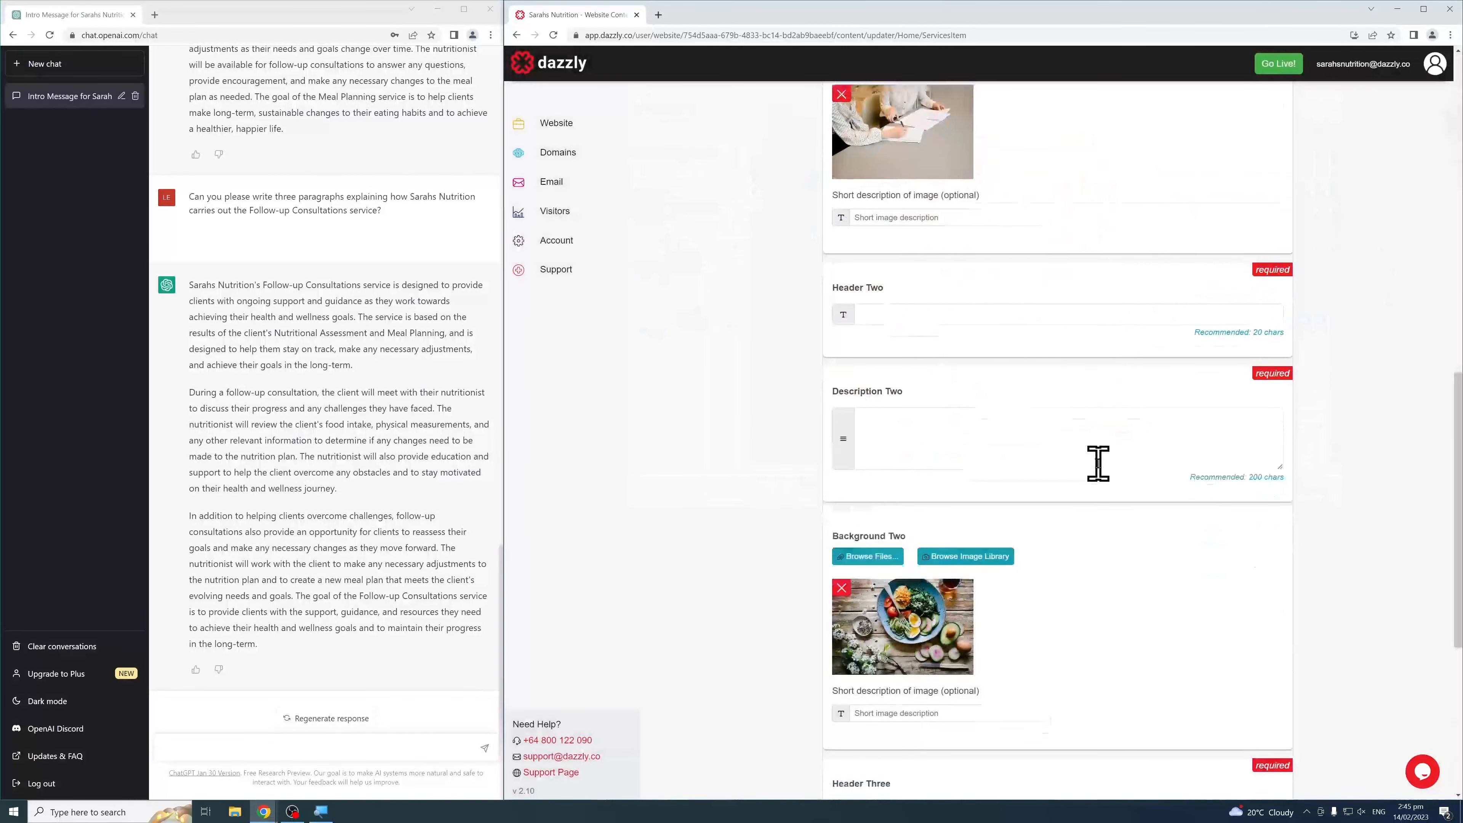
Set a salmon bowl photo from a 'nutrition' search as Background Three
click(986, 662)
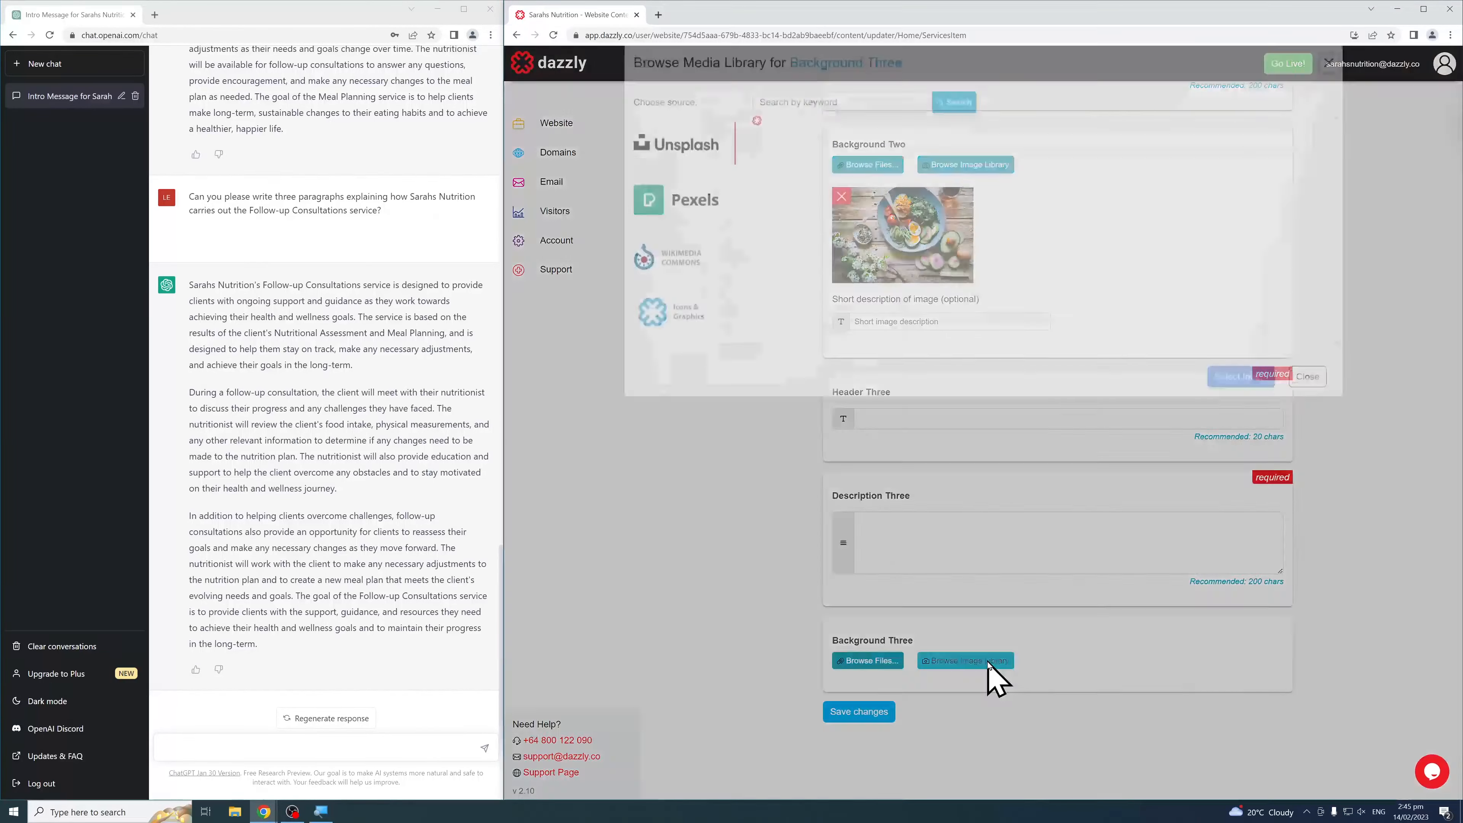
click(836, 121)
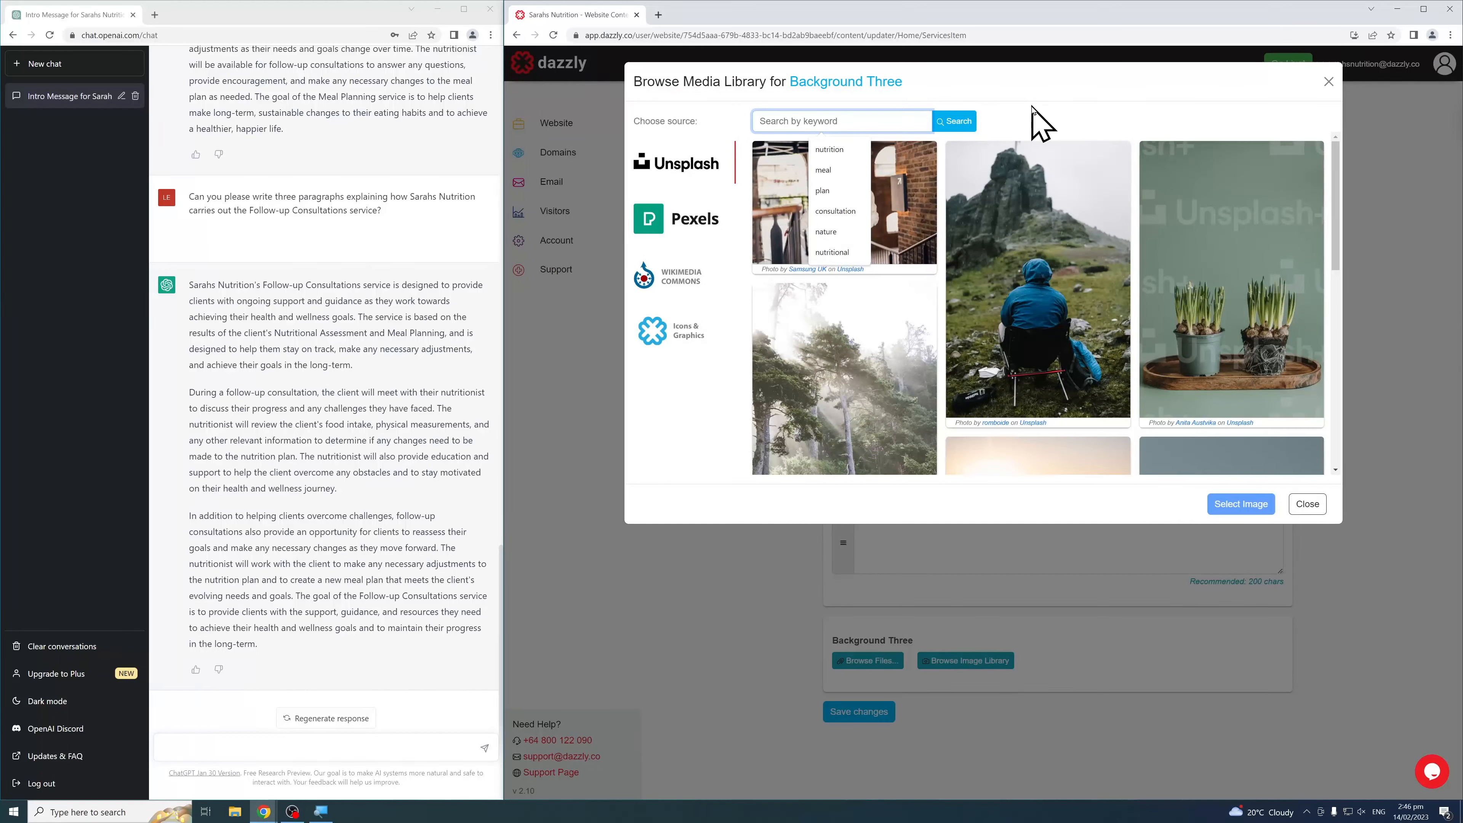
text(nutrition)
key(Return)
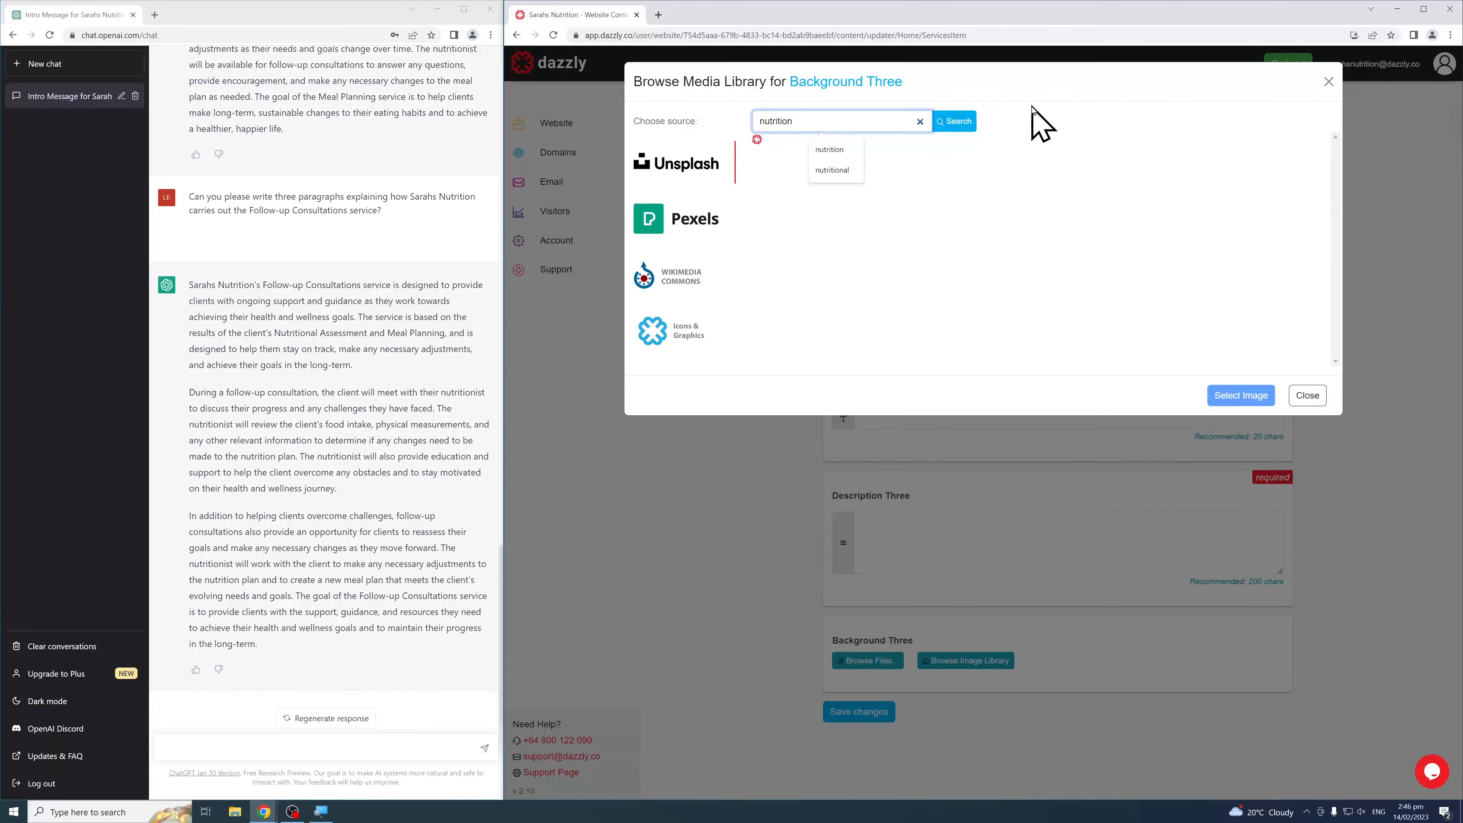
scroll(1090, 230, down, 4)
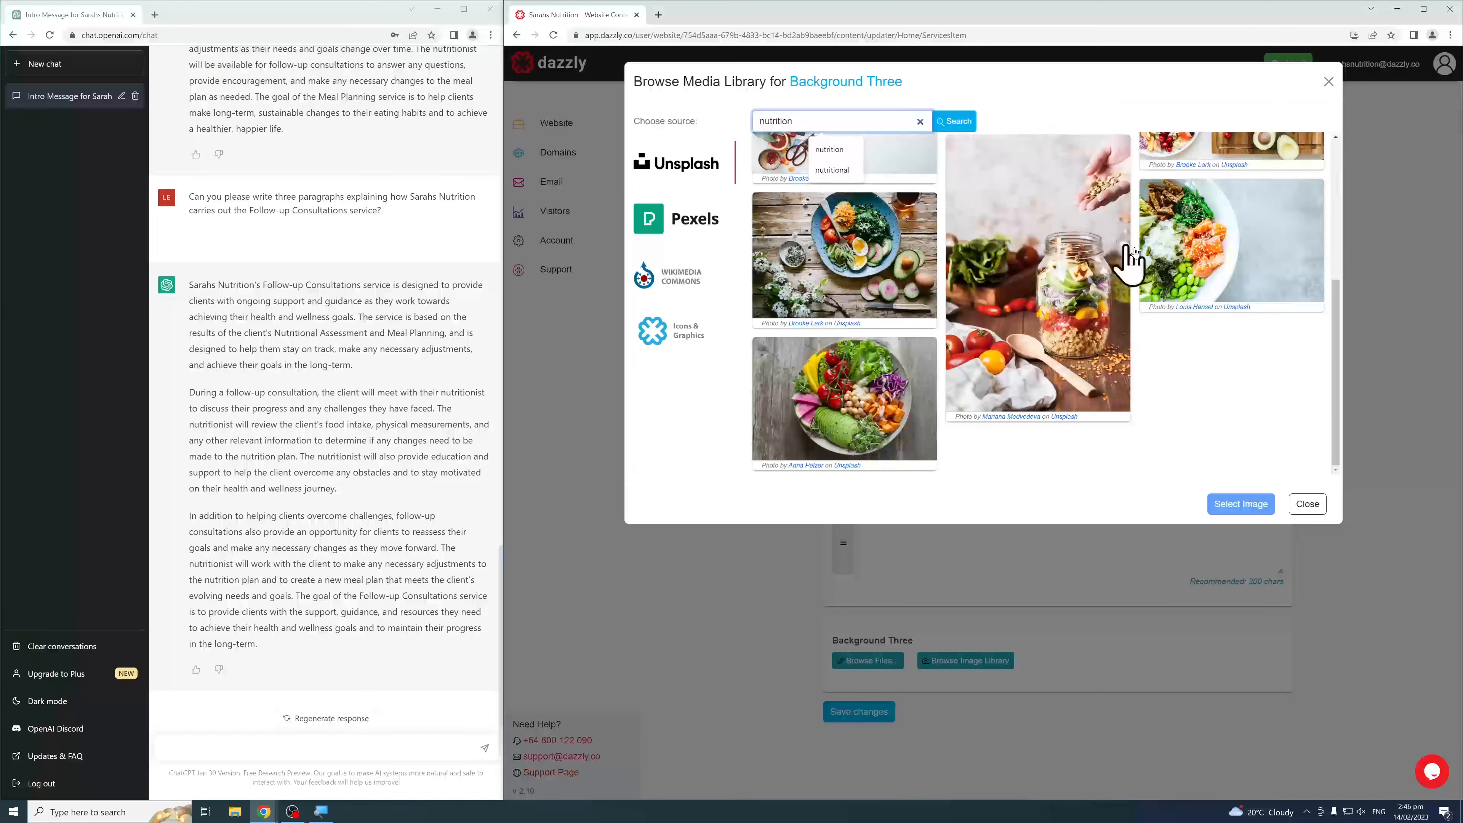
click(1194, 268)
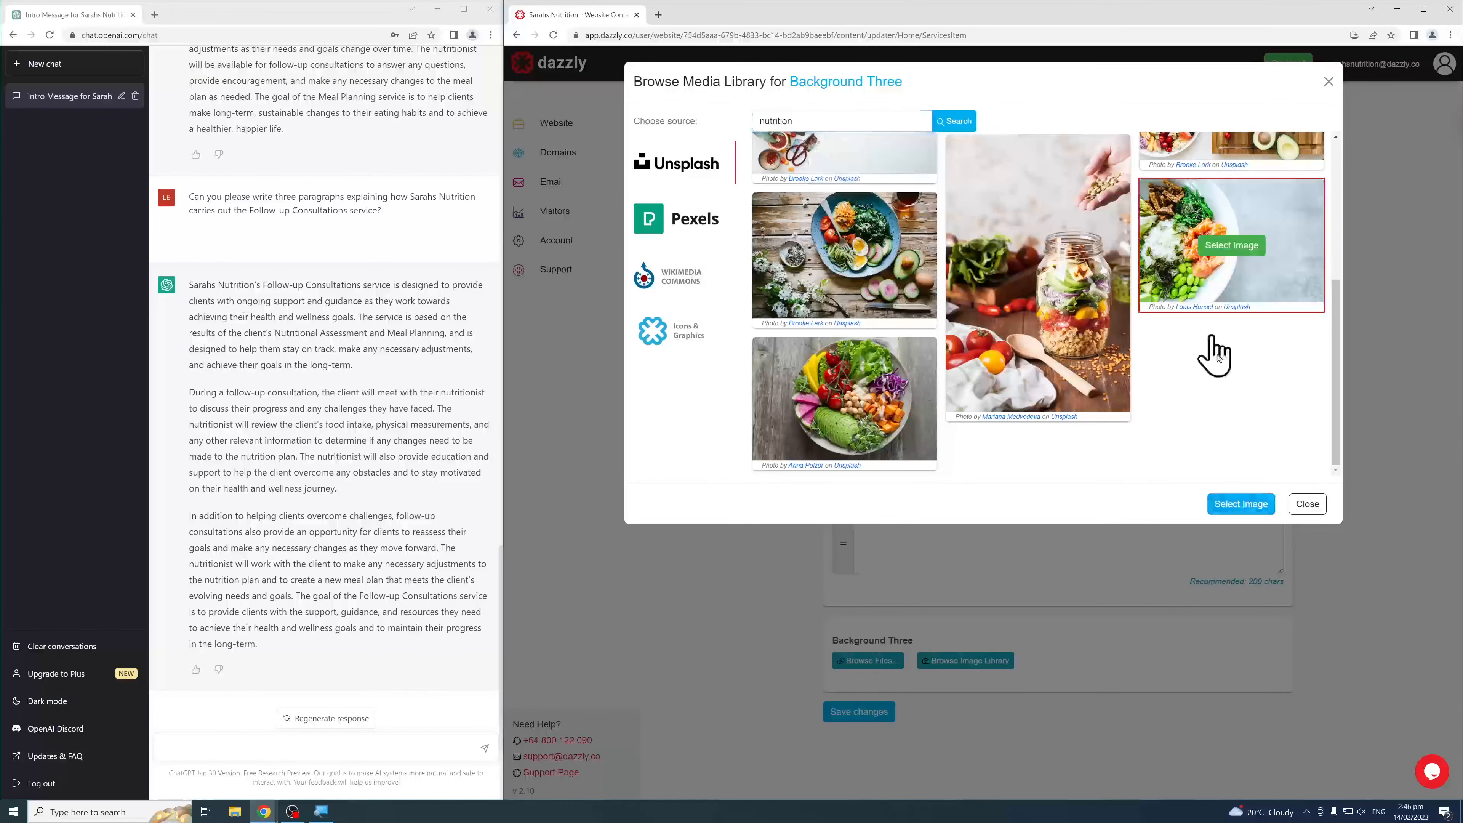
click(1250, 507)
scroll(1045, 486, down, 1)
scroll(1049, 485, down, 2)
scroll(1051, 486, up, 20)
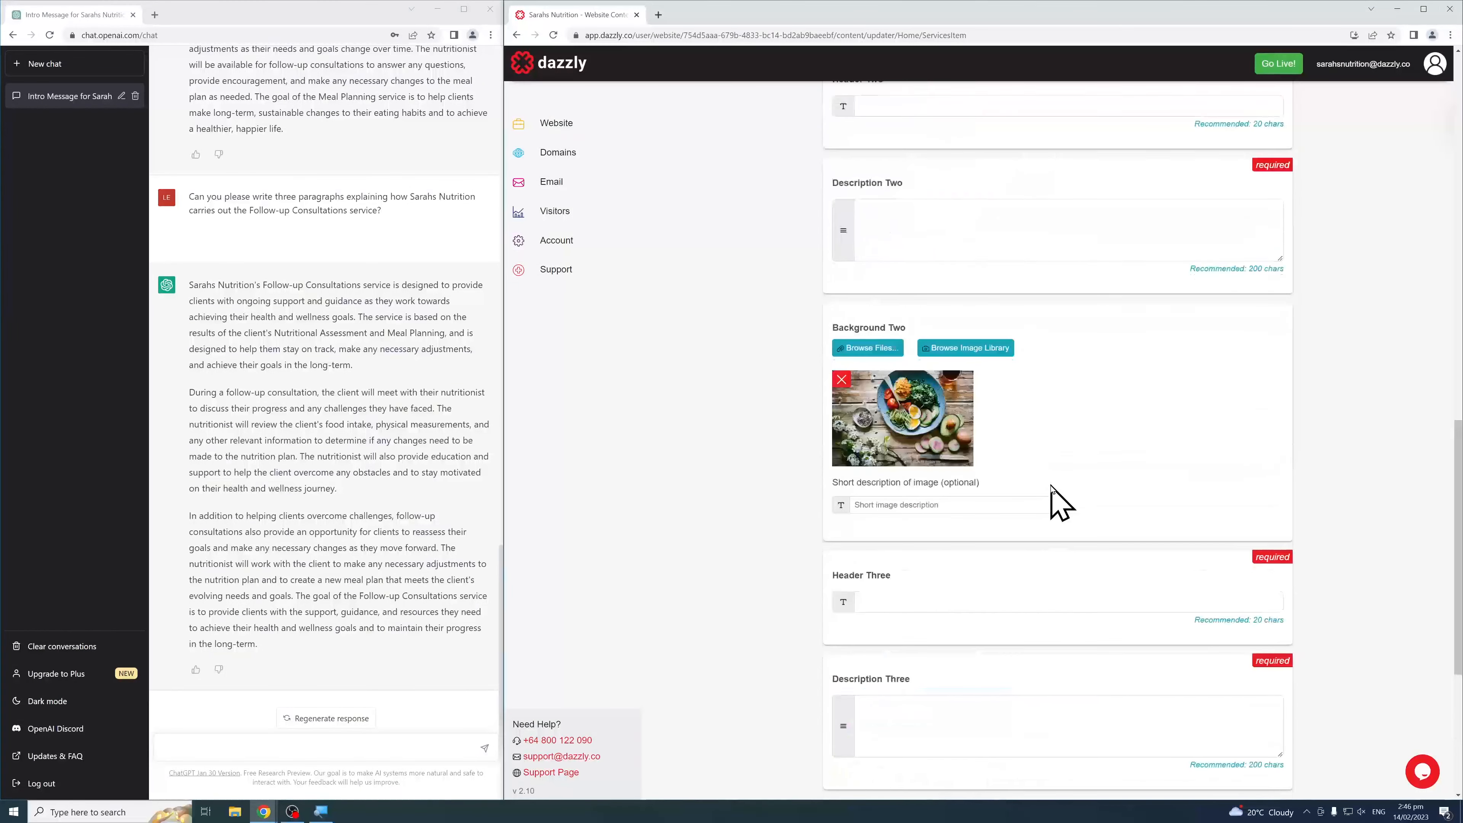
scroll(1052, 487, up, 2)
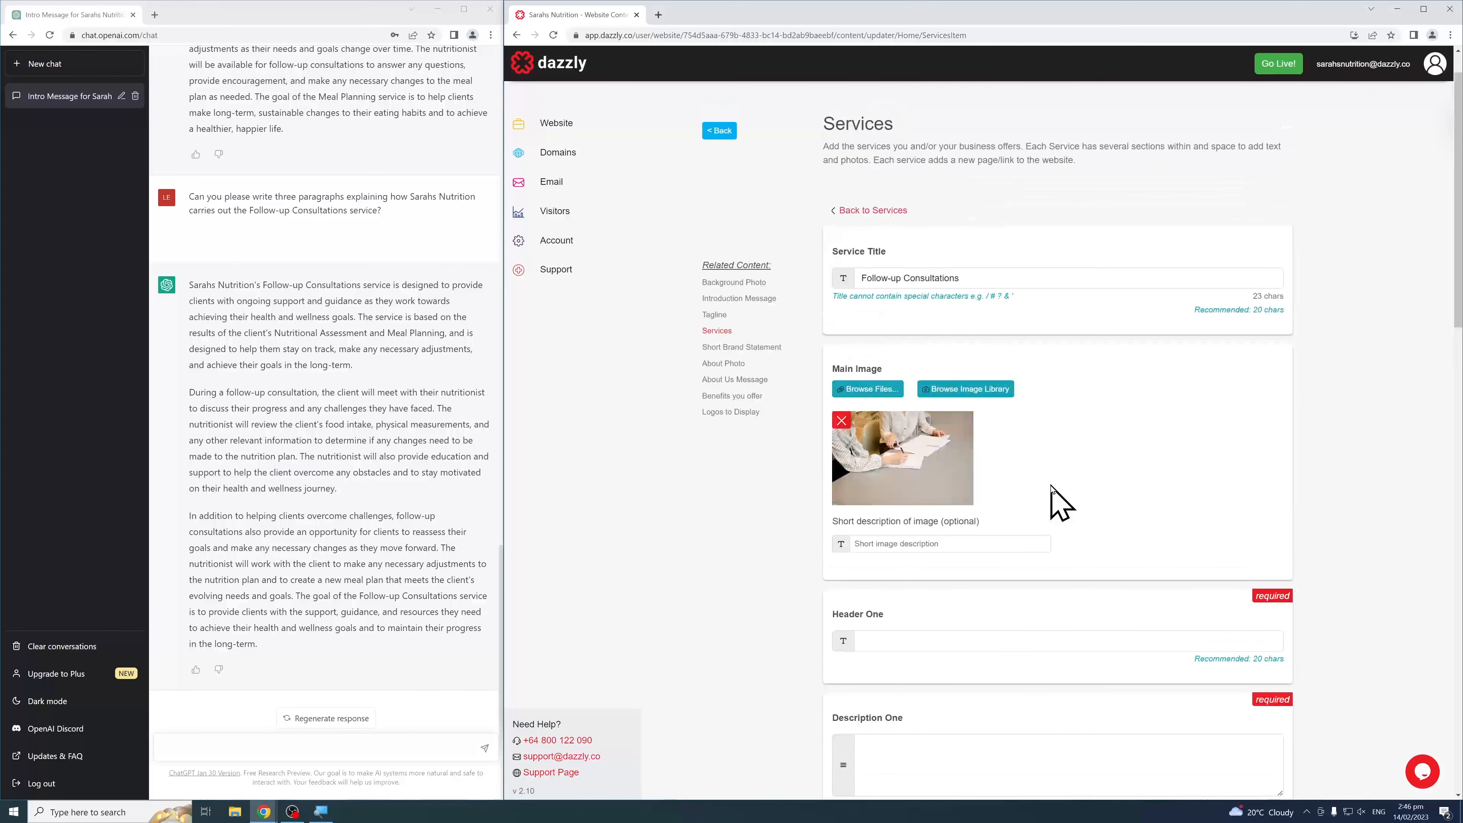
Paste ChatGPT's first Follow-up Consultations paragraph into Description One
scroll(1058, 502, down, 1)
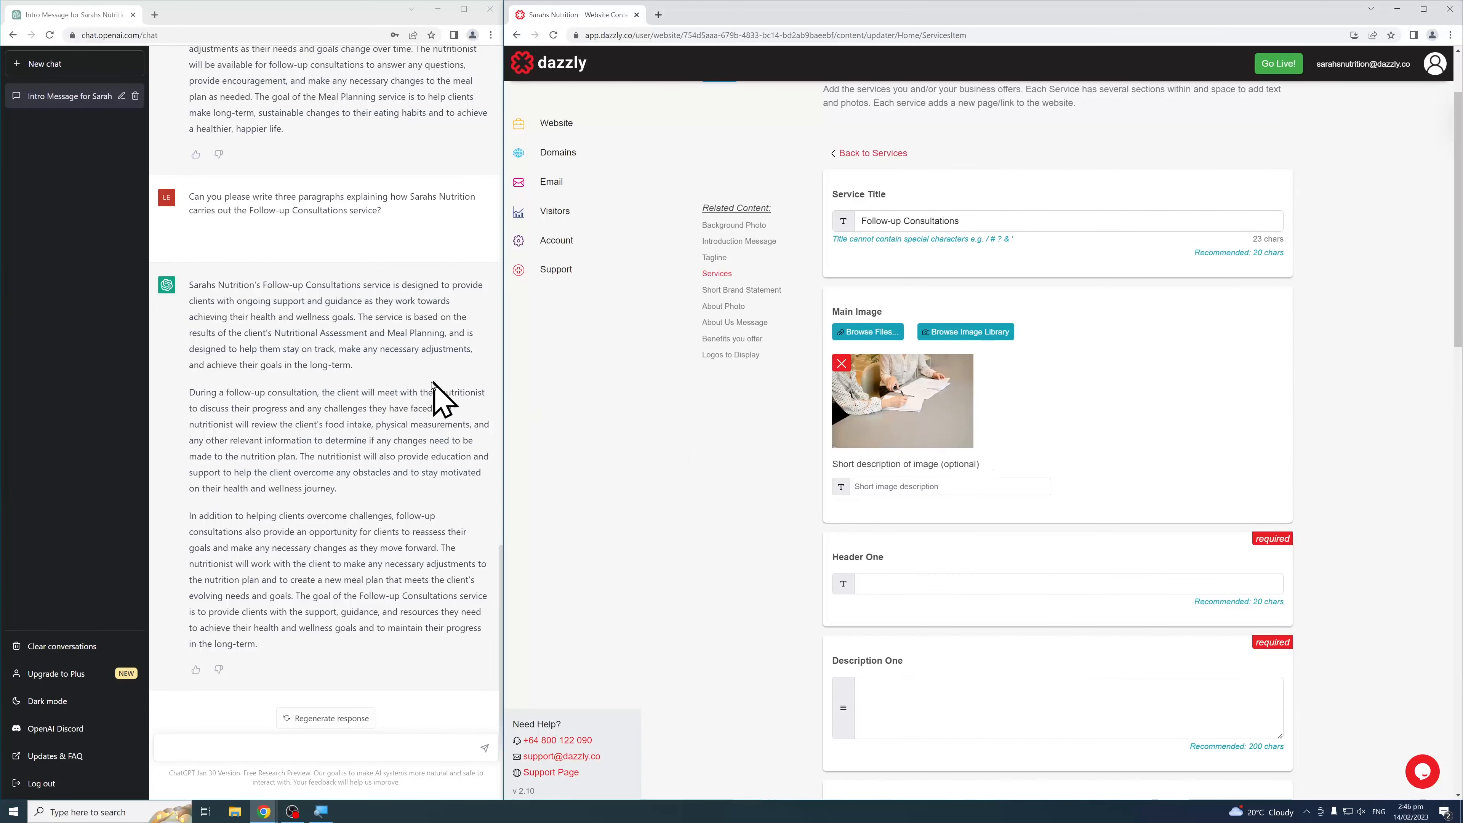
click(392, 372)
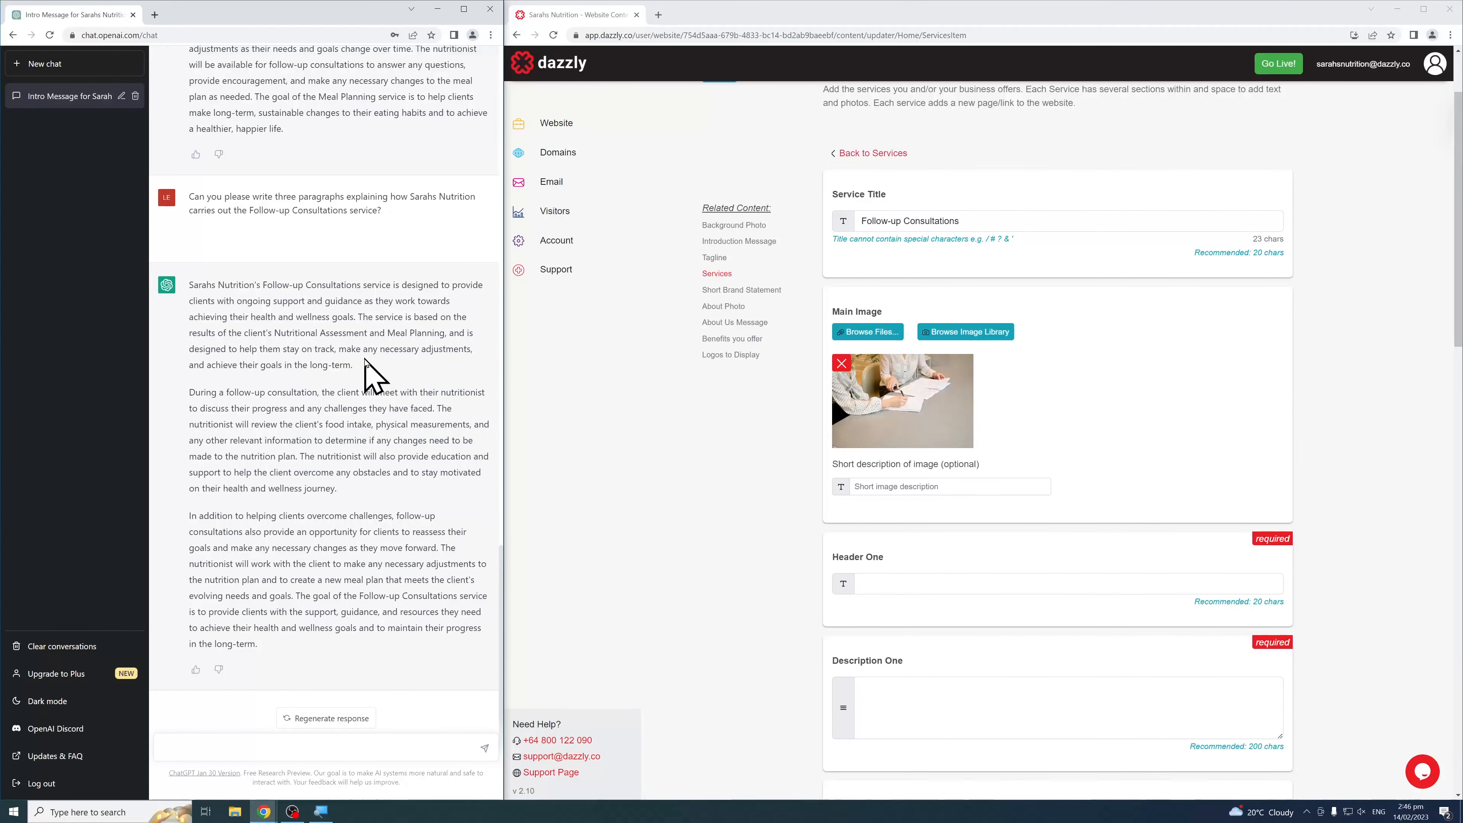
drag(364, 363, 189, 274)
right_click(206, 291)
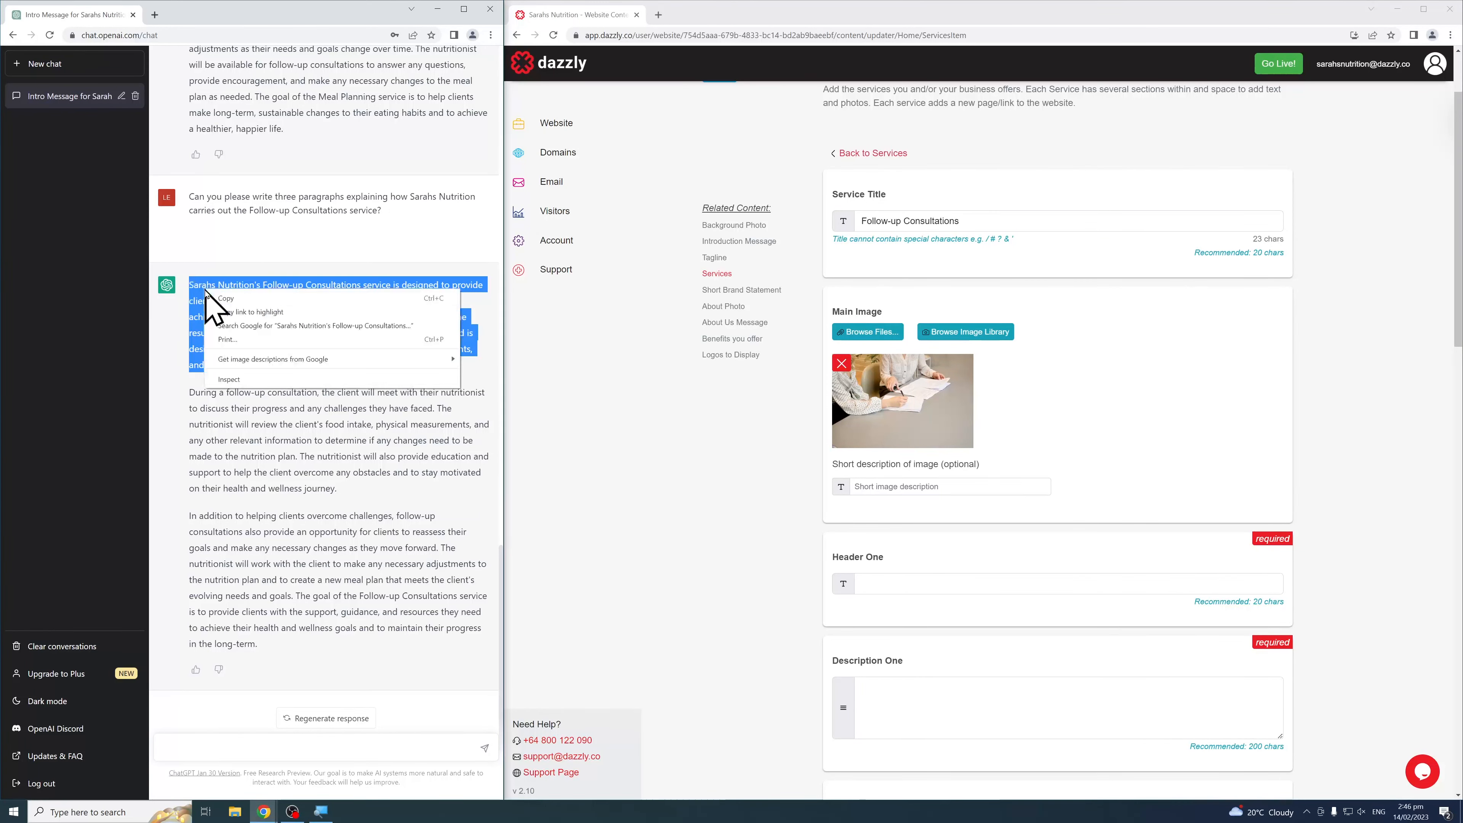
click(226, 299)
scroll(916, 589, down, 2)
click(914, 587)
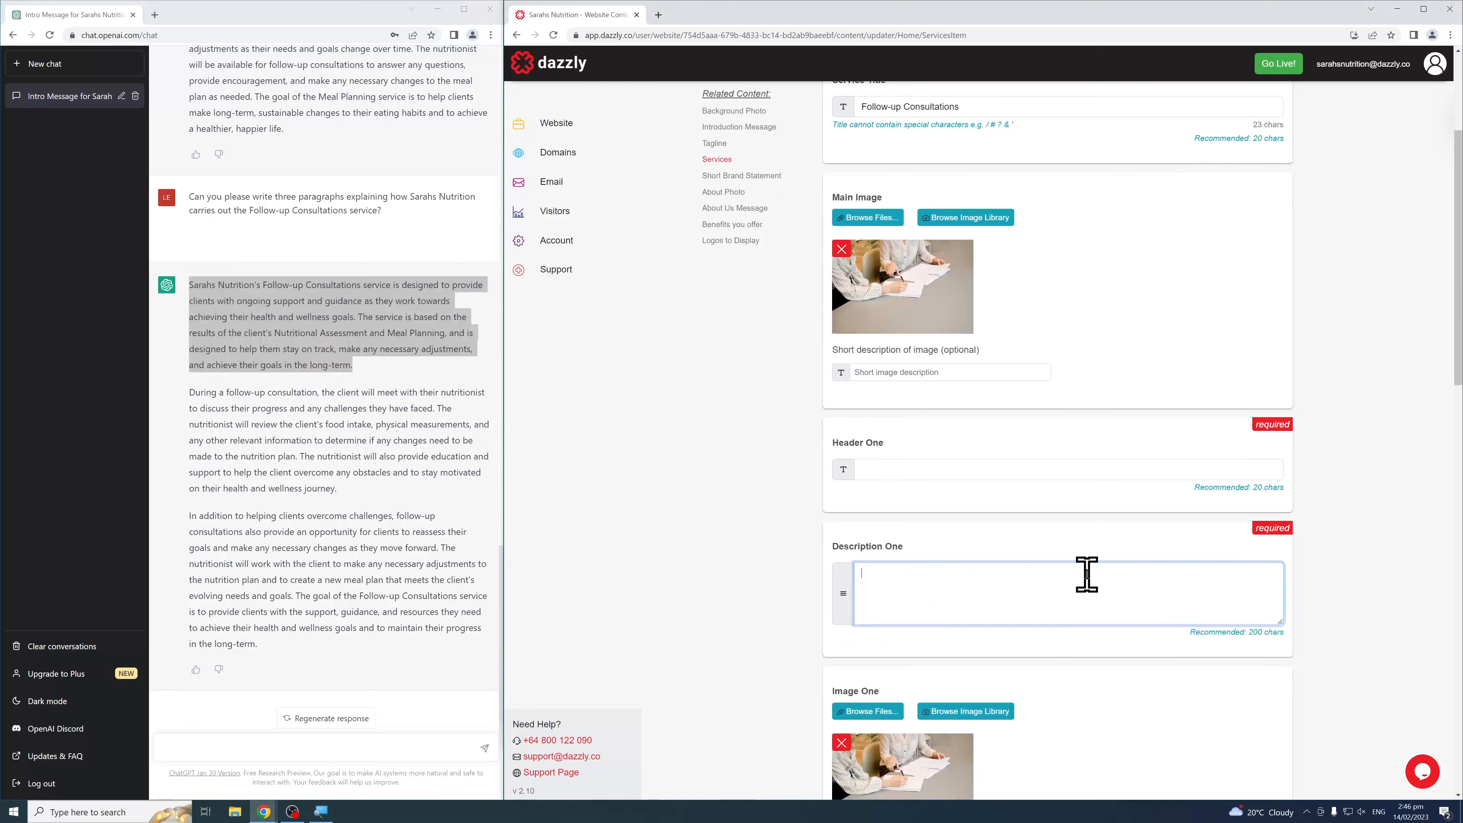
key(ctrl+v)
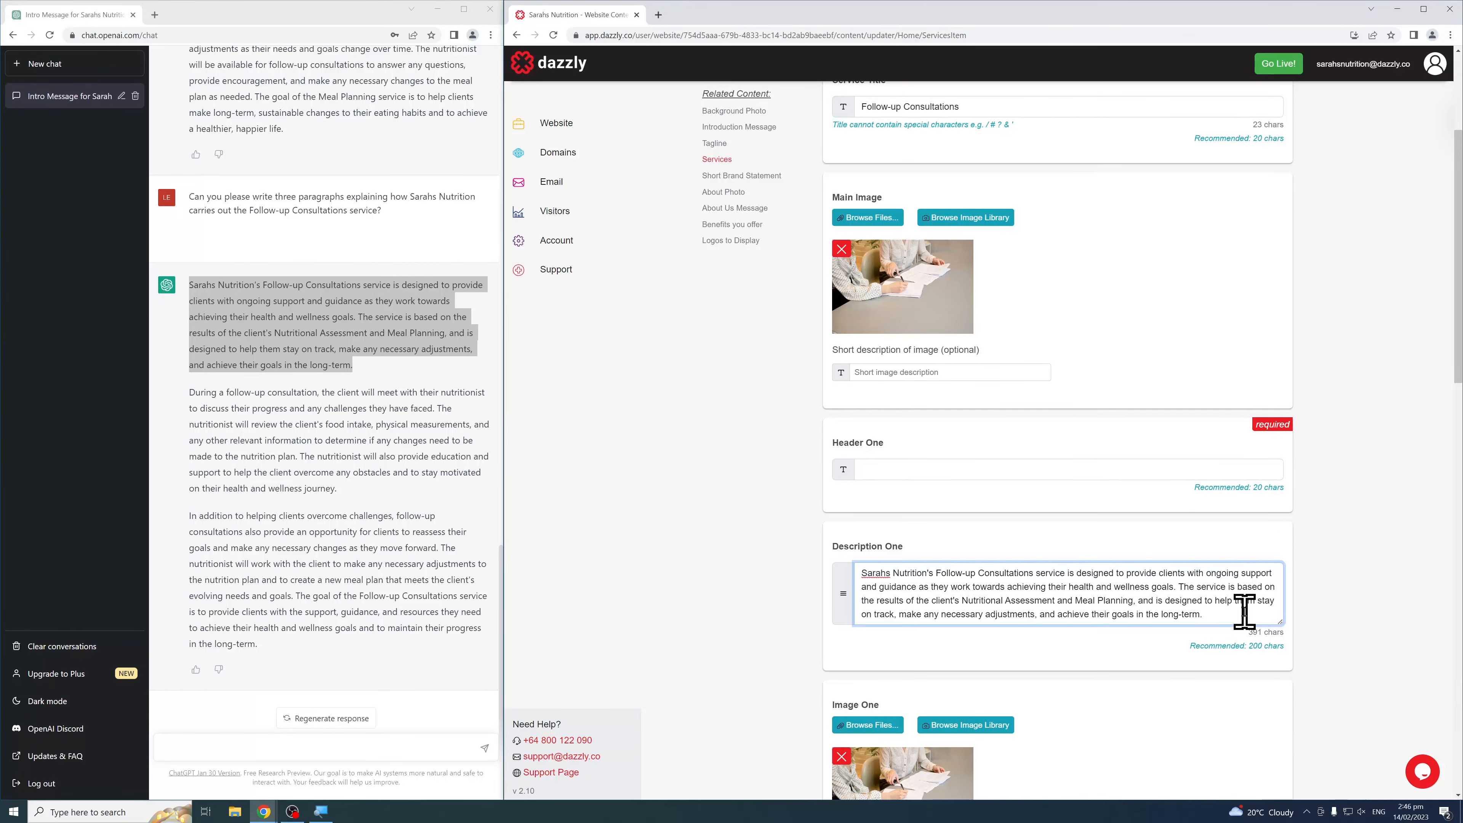
Enter 'Nutritional Assessment Plan' as Header One
click(934, 467)
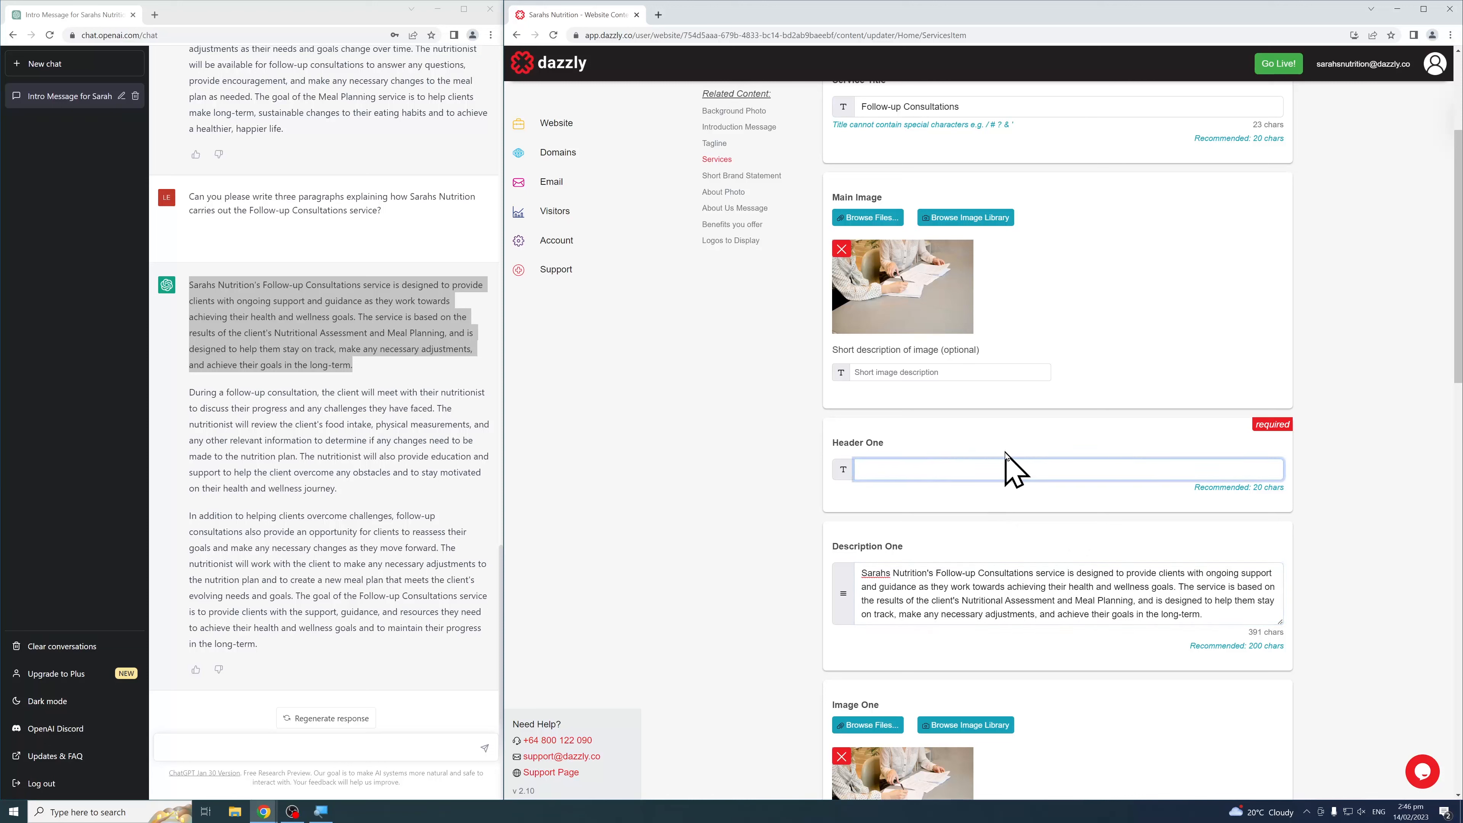
text(Nutritional Assessment Plan)
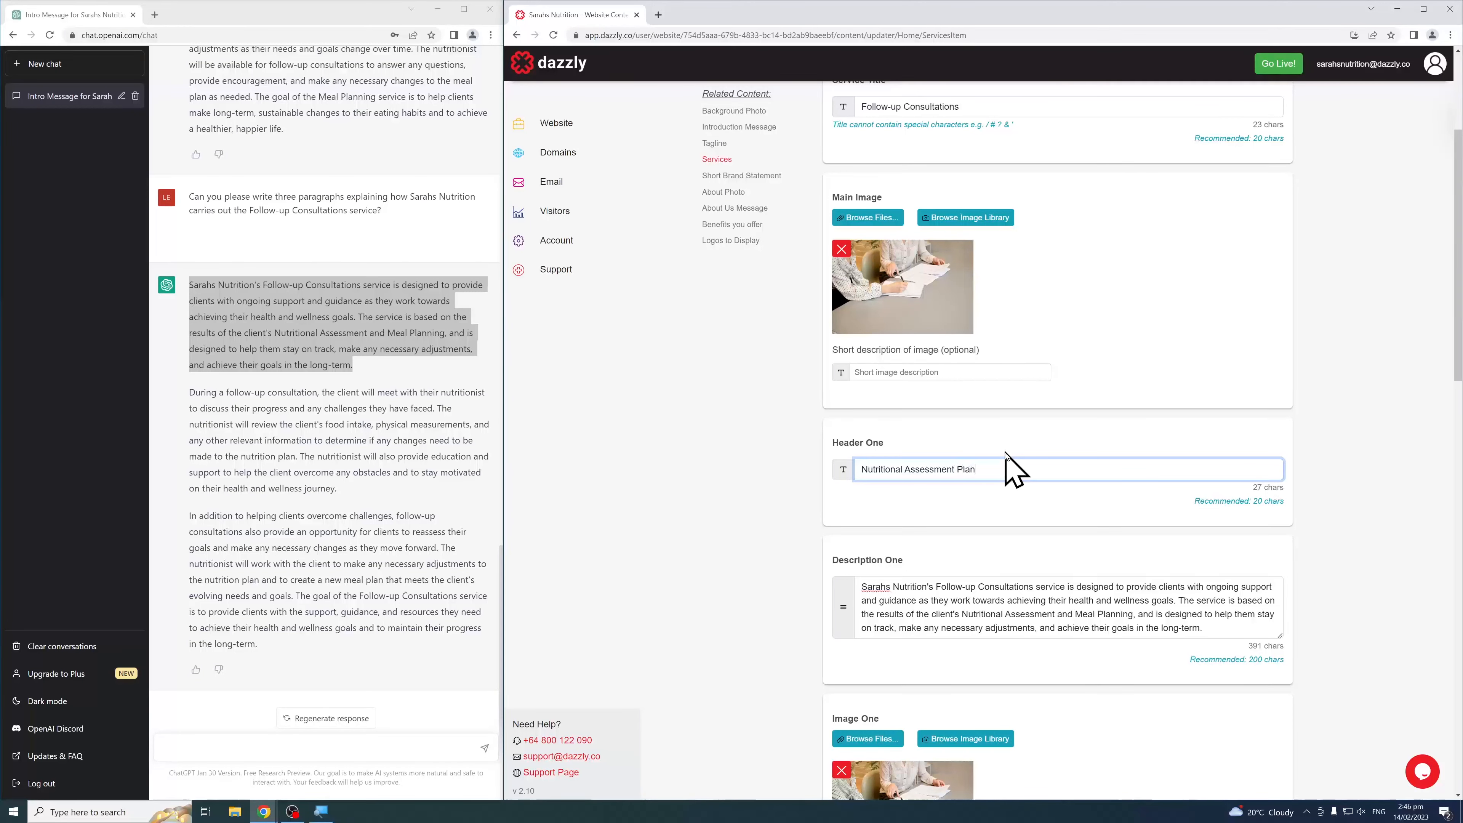
scroll(1014, 470, down, 8)
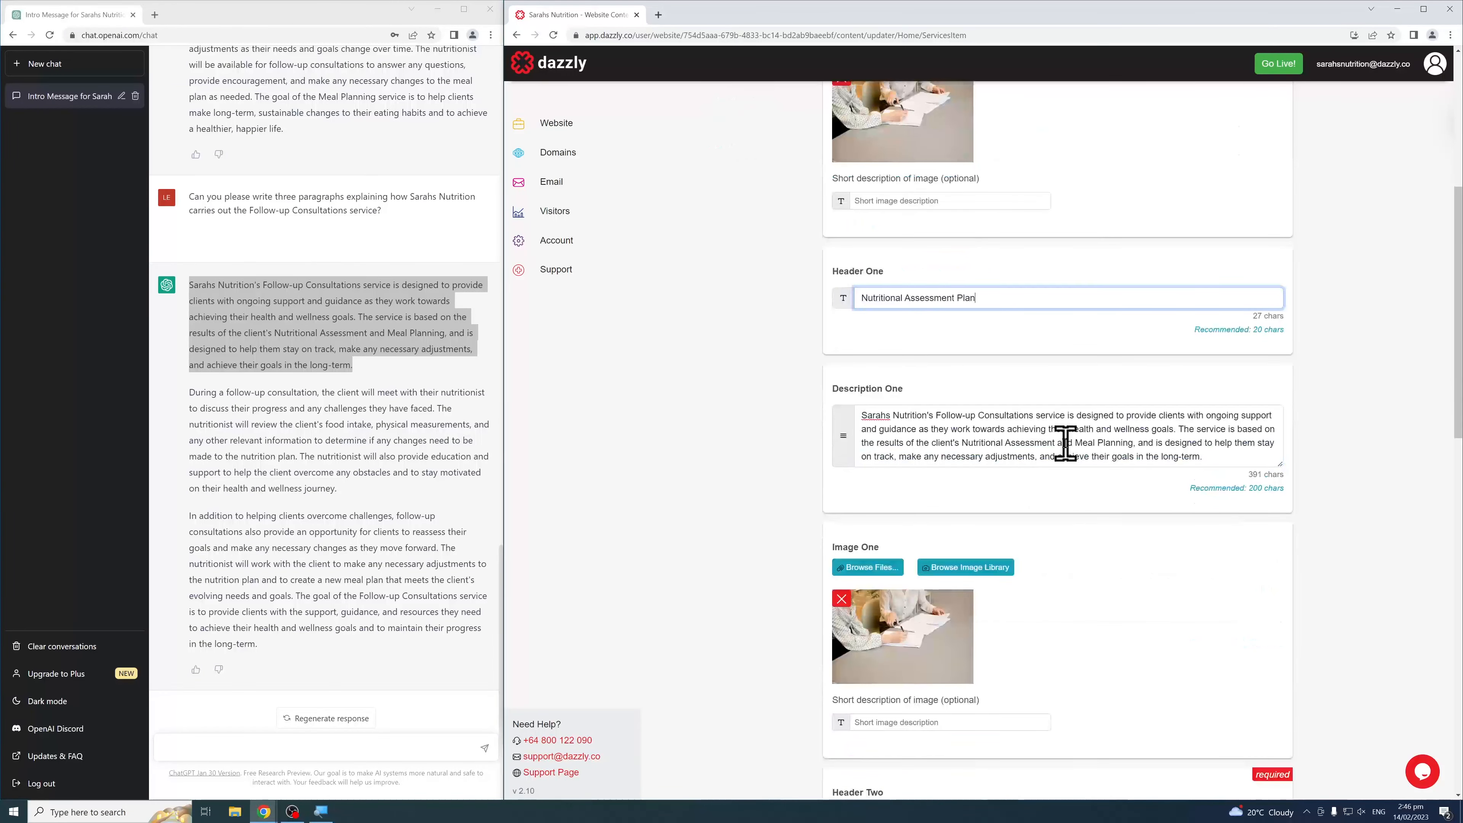
scroll(1111, 444, up, 3)
scroll(1105, 438, down, 6)
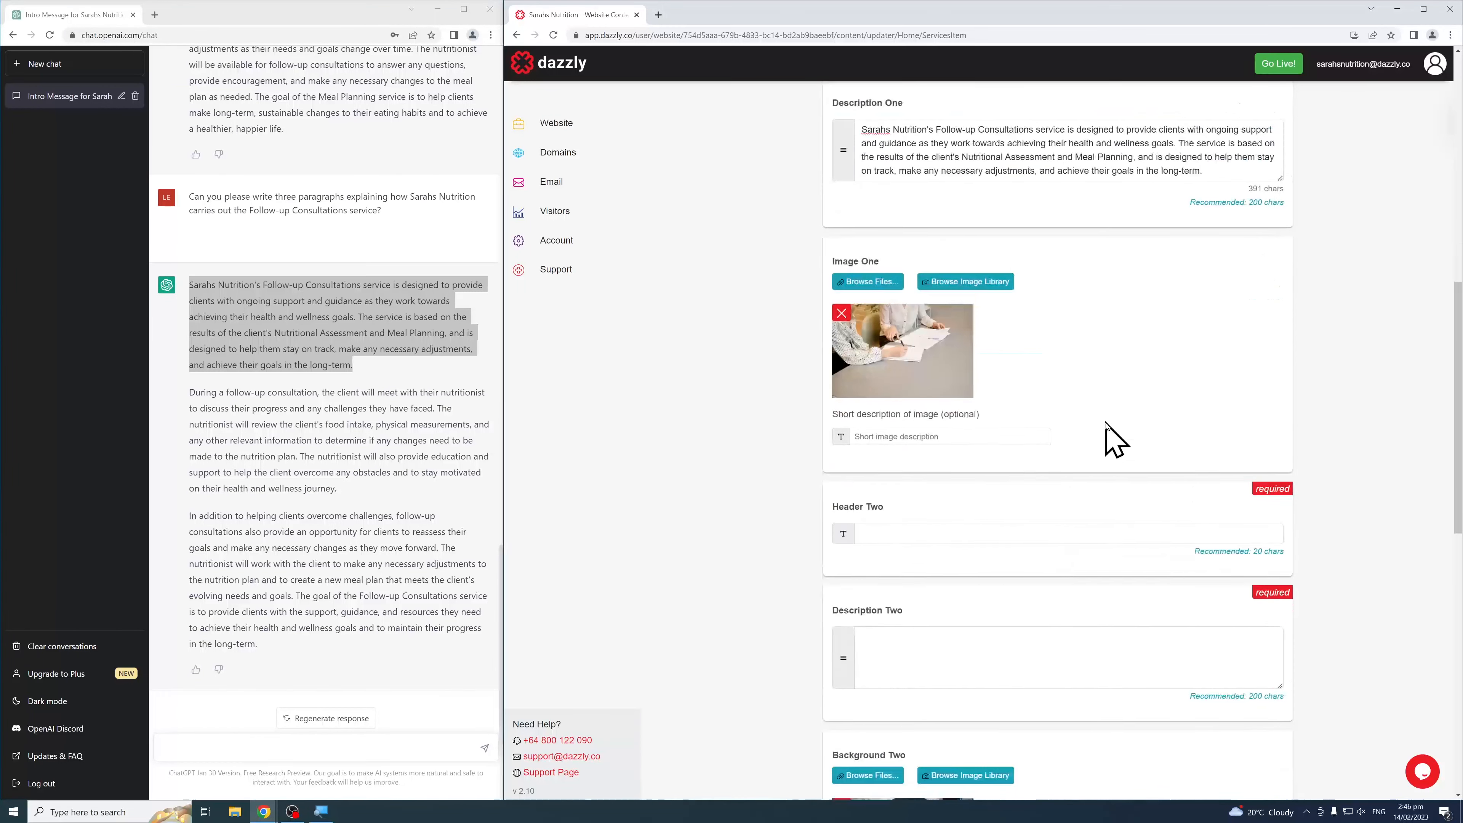
click(277, 466)
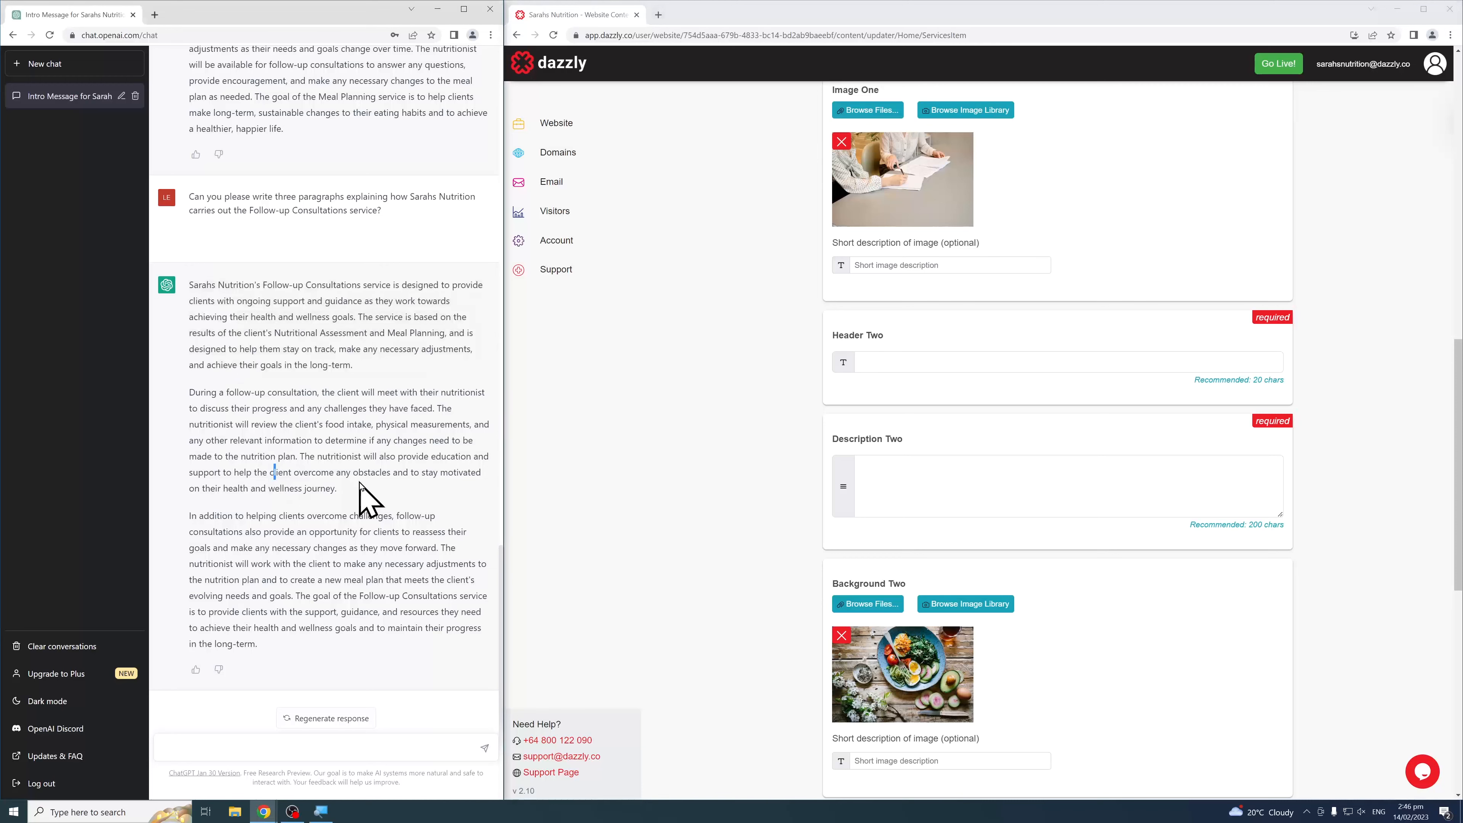
Paste ChatGPT's second paragraph into Description Two and enter the Header Two title
drag(337, 488, 193, 393)
key(ctrl+c)
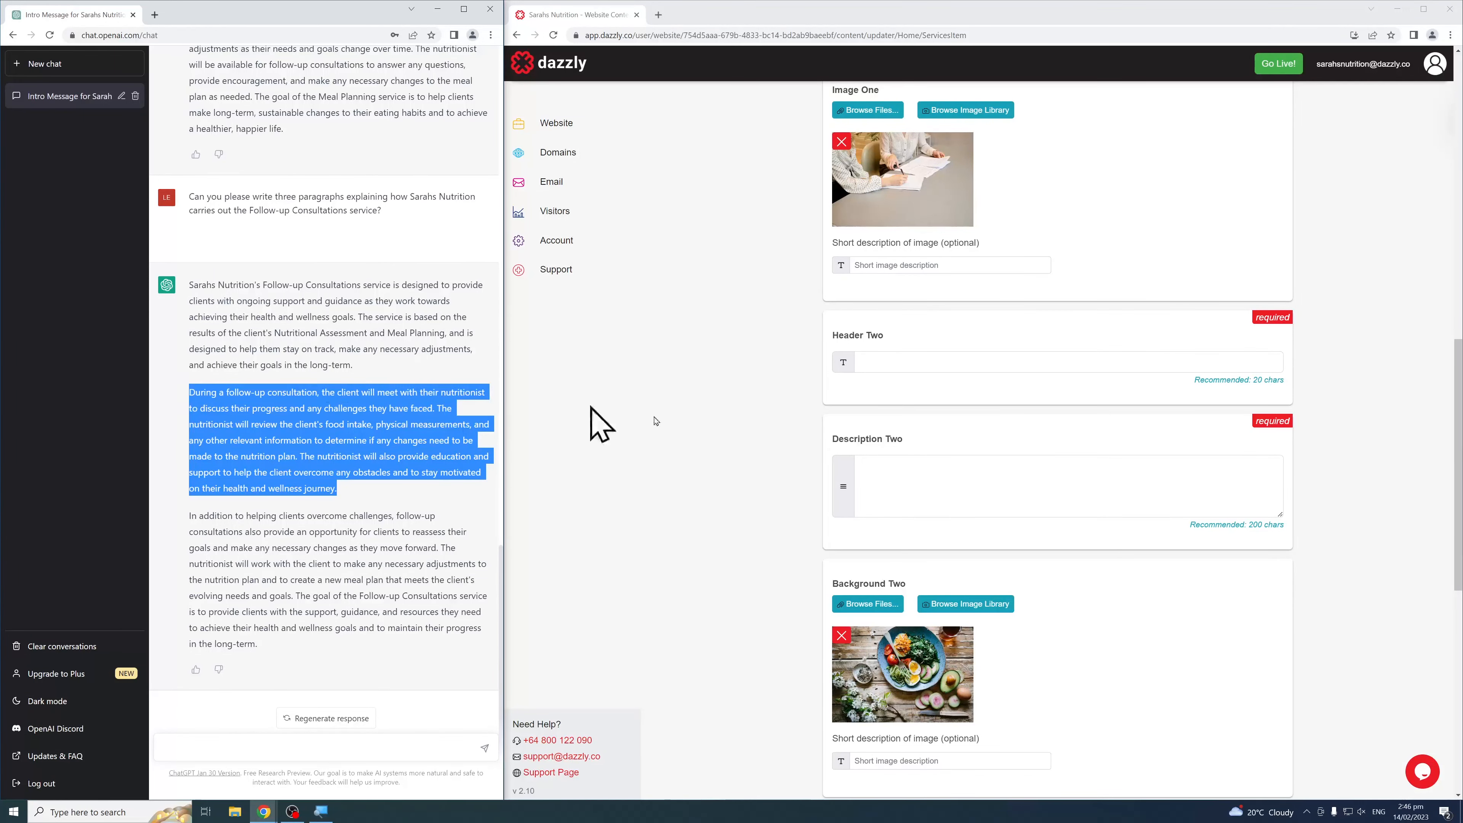
click(989, 483)
key(ctrl+v)
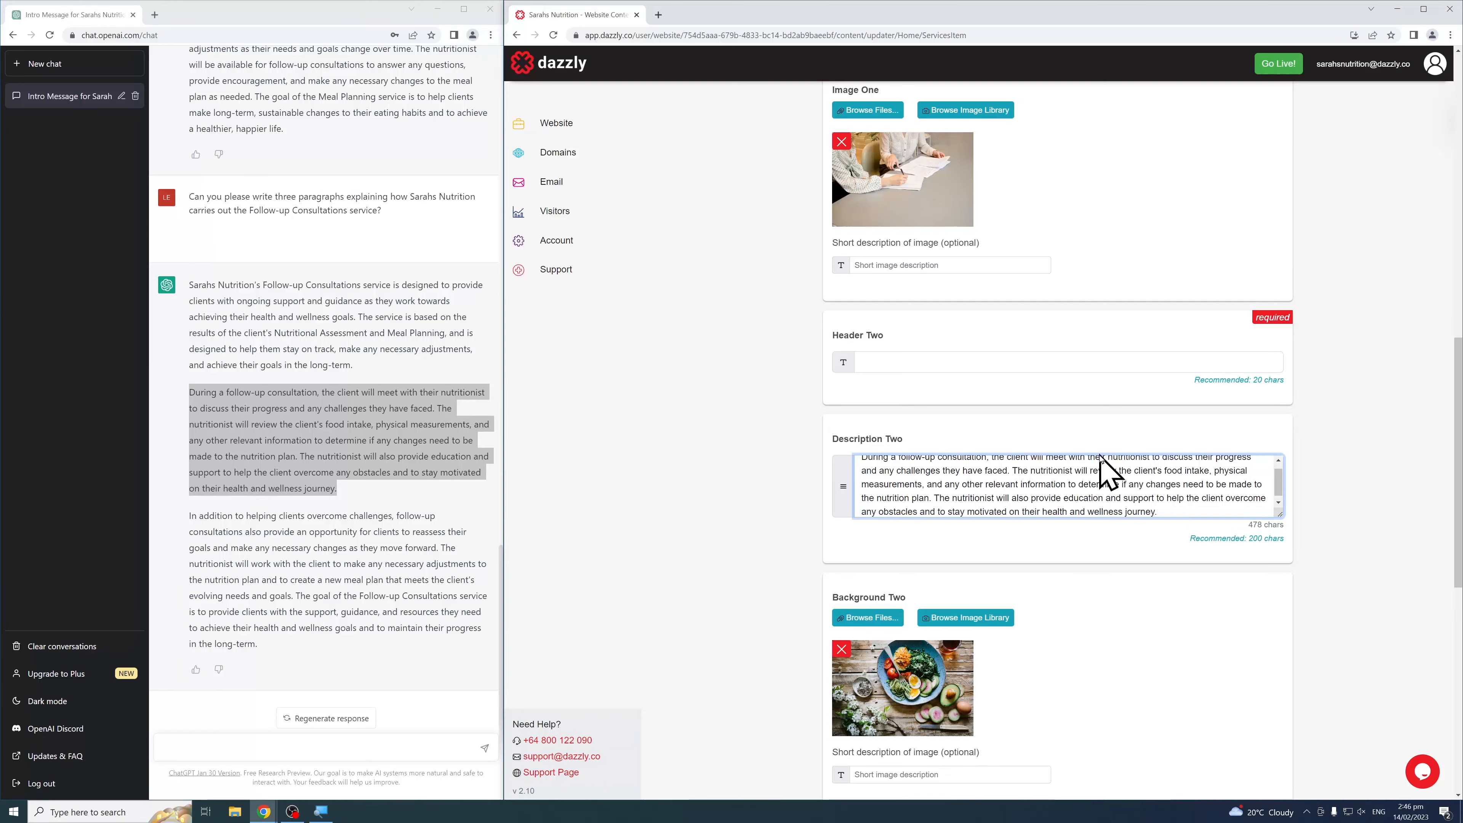
click(972, 354)
text(Discuss Progress)
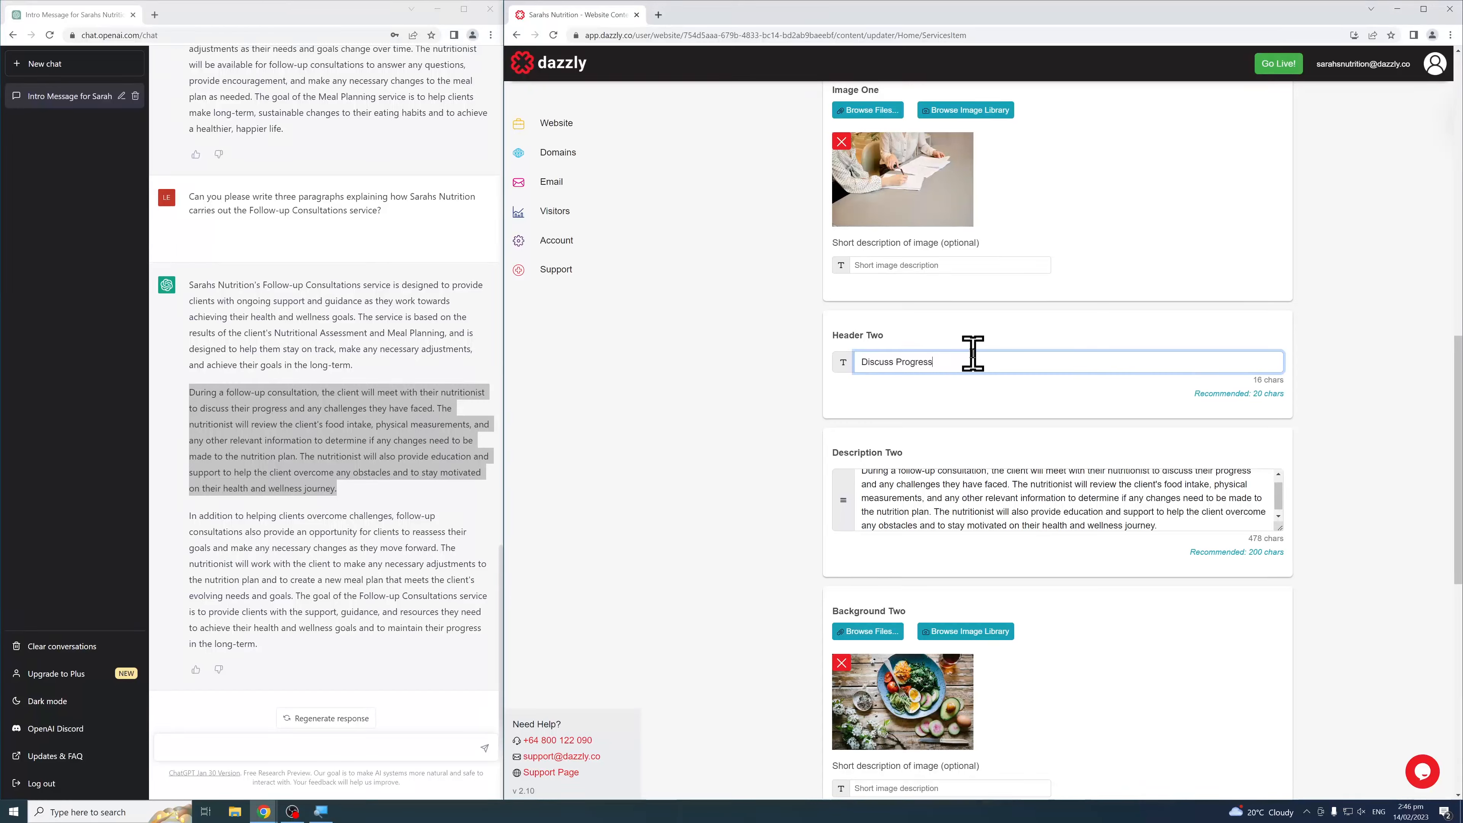
scroll(972, 354, down, 8)
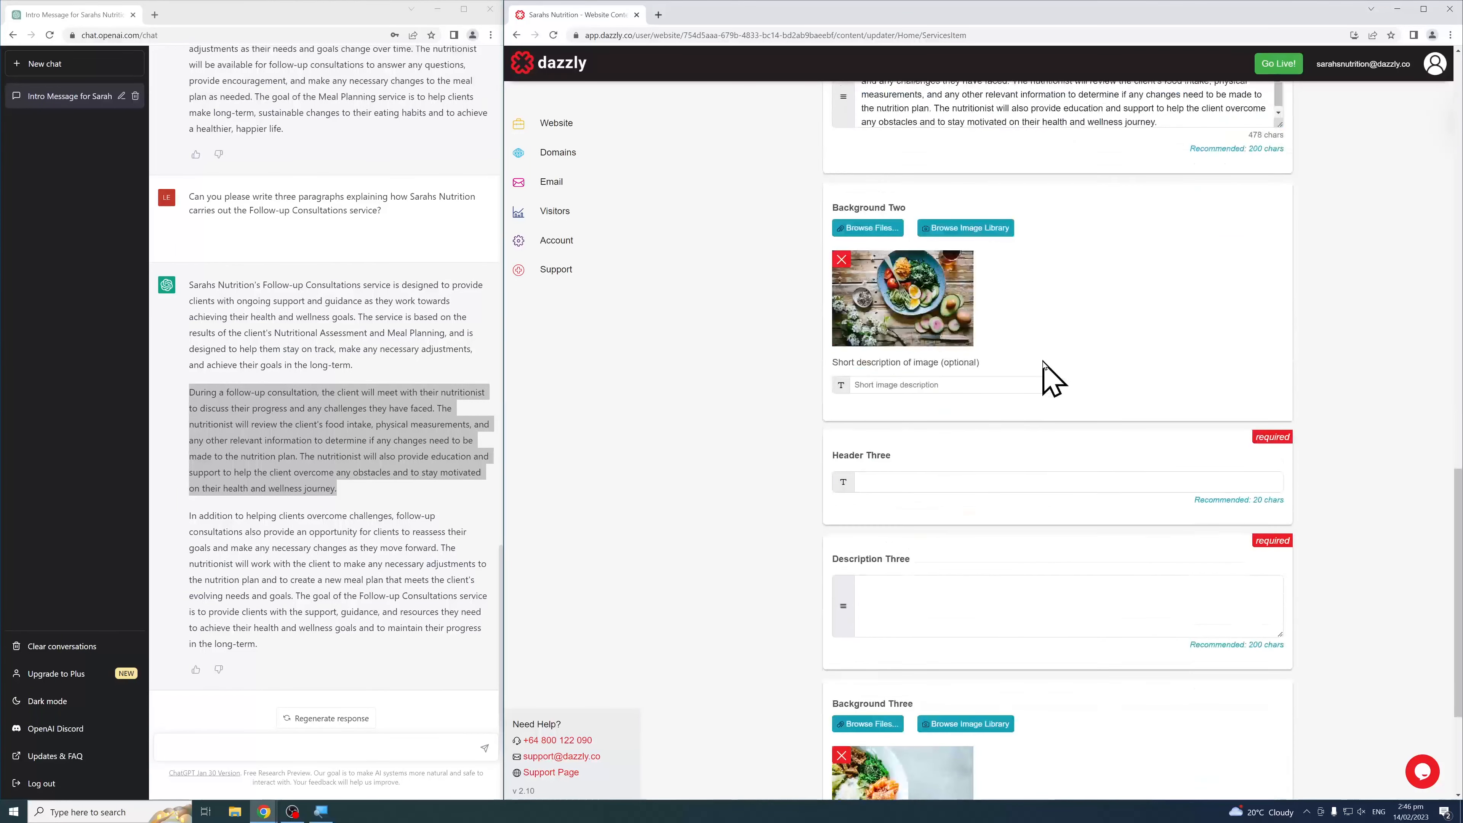
Paste the third paragraph into Description Three, title Header Three 'On-going Support', and save the service
drag(282, 646, 185, 521)
key(ctrl+c)
click(906, 499)
key(ctrl+v)
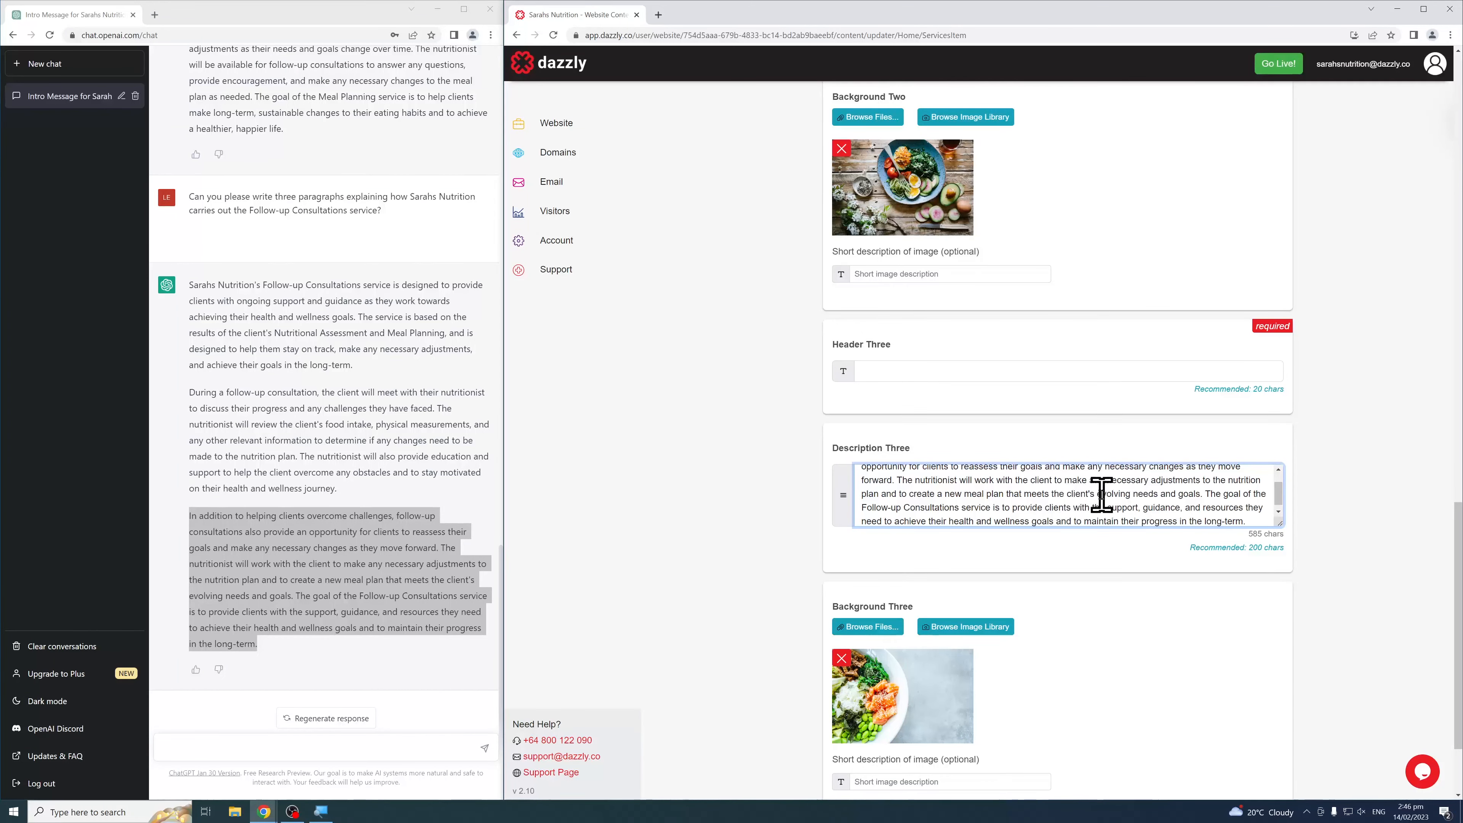
click(935, 372)
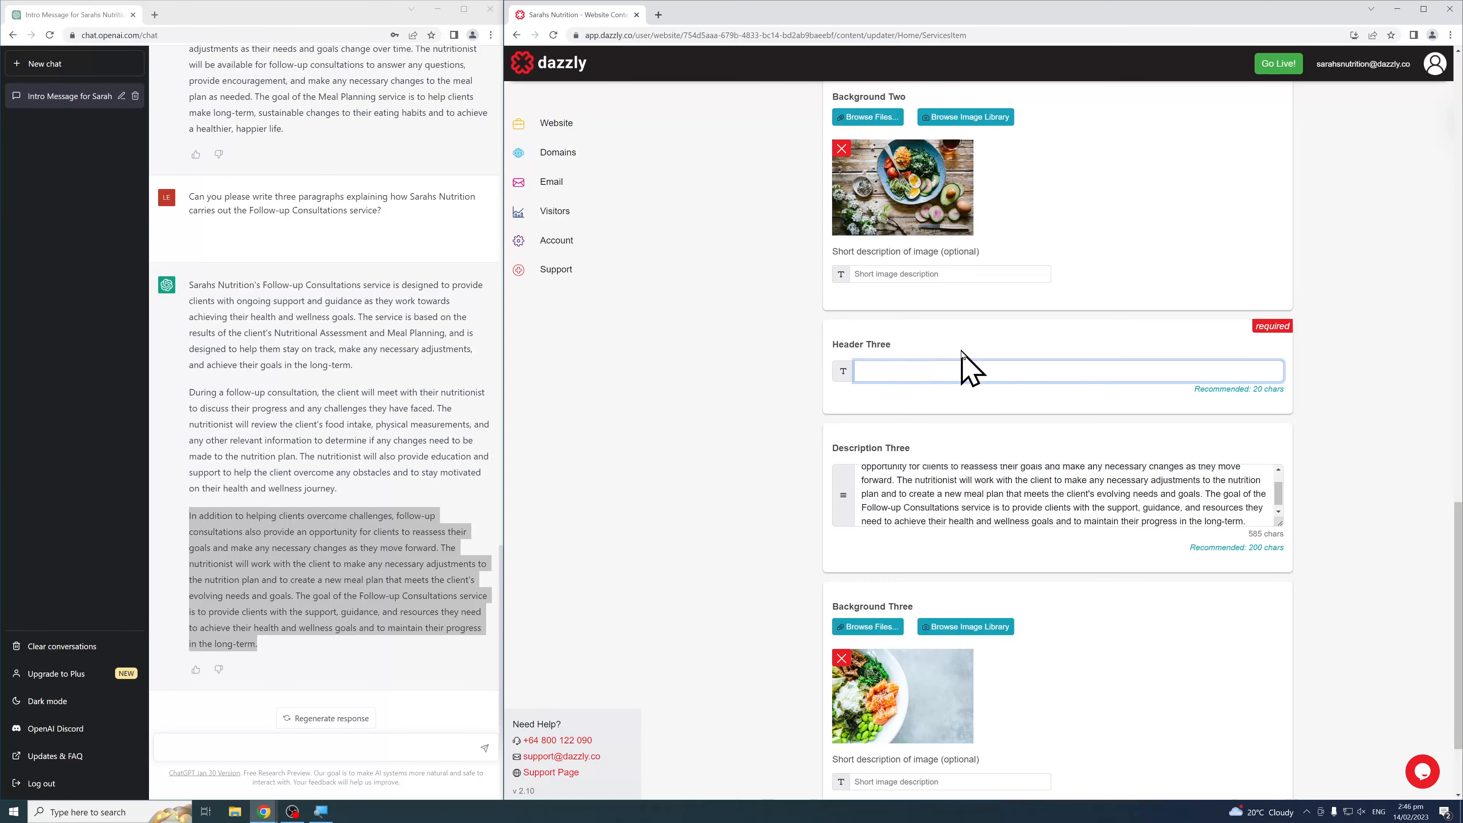
text(On-going Support)
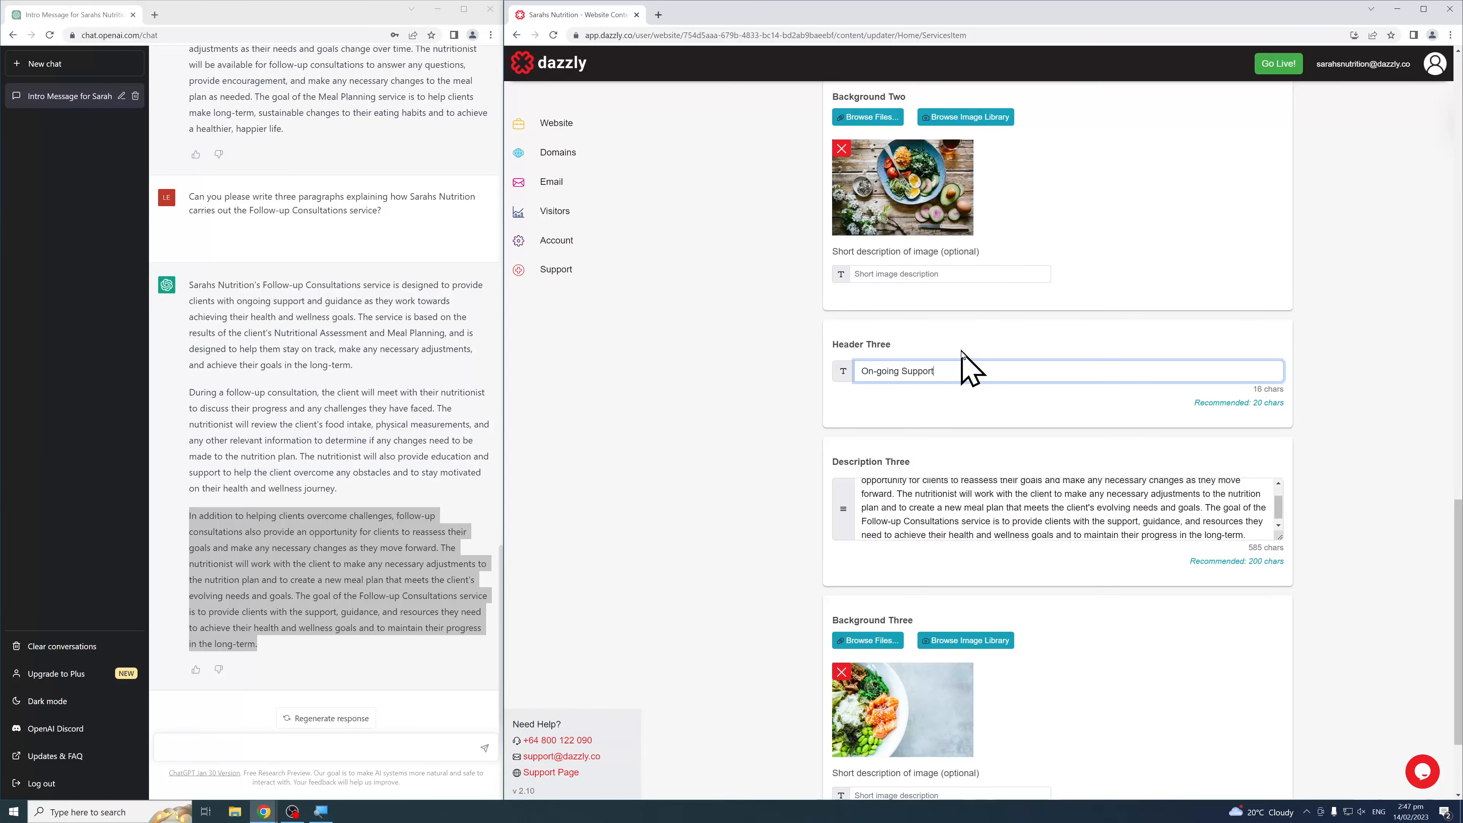
scroll(968, 368, down, 3)
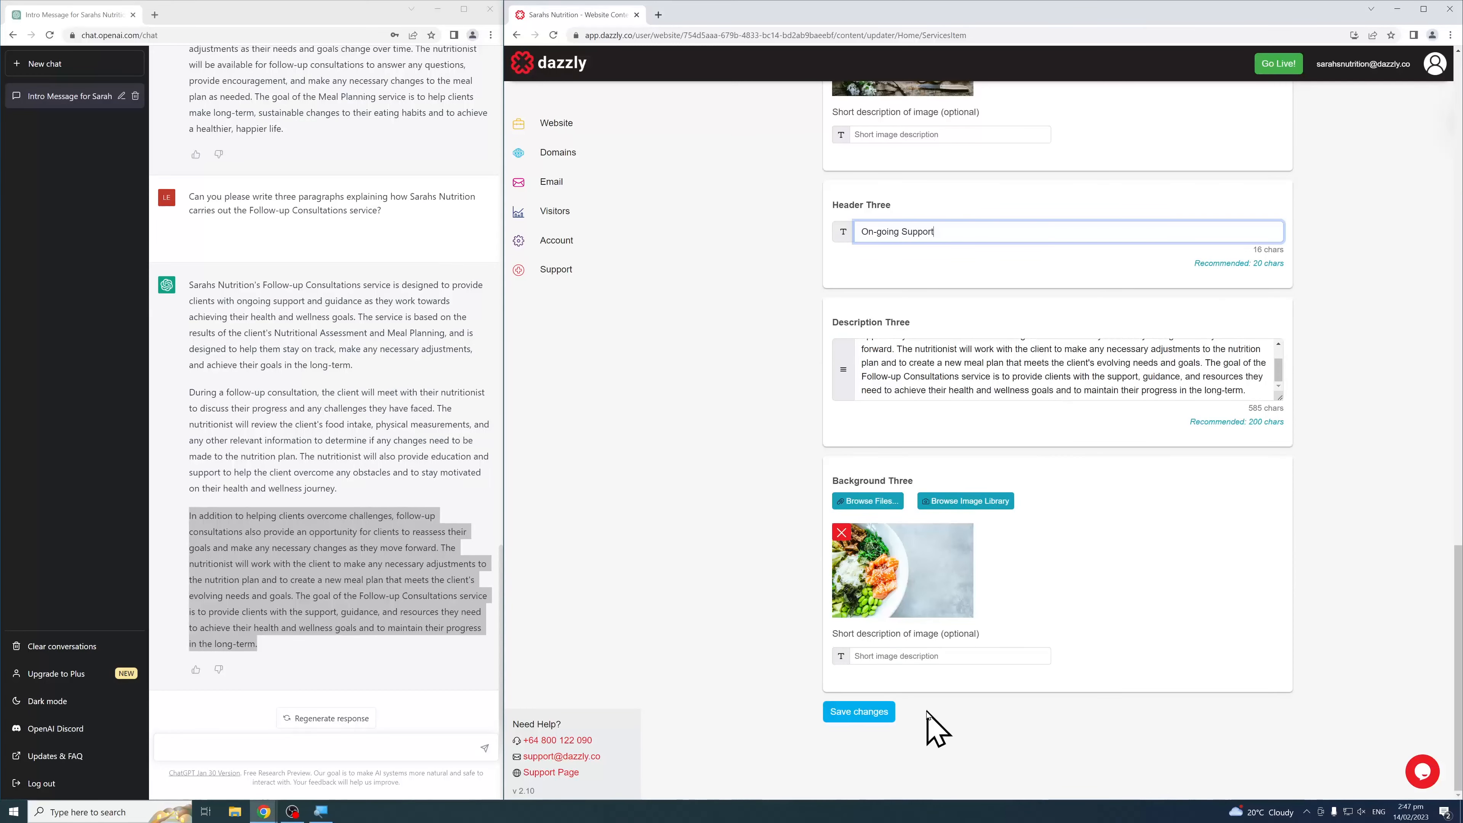
click(883, 713)
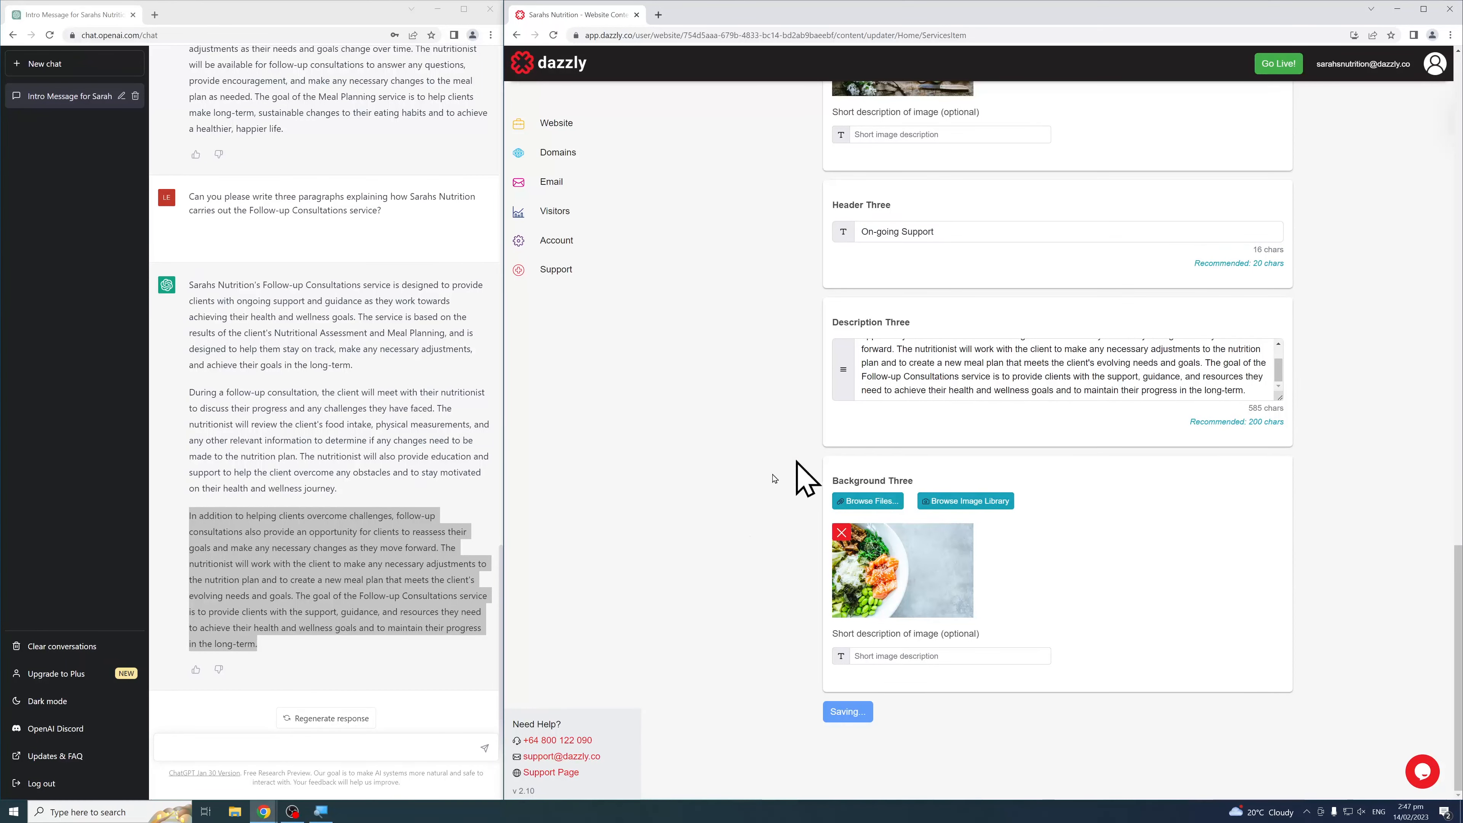
click(346, 743)
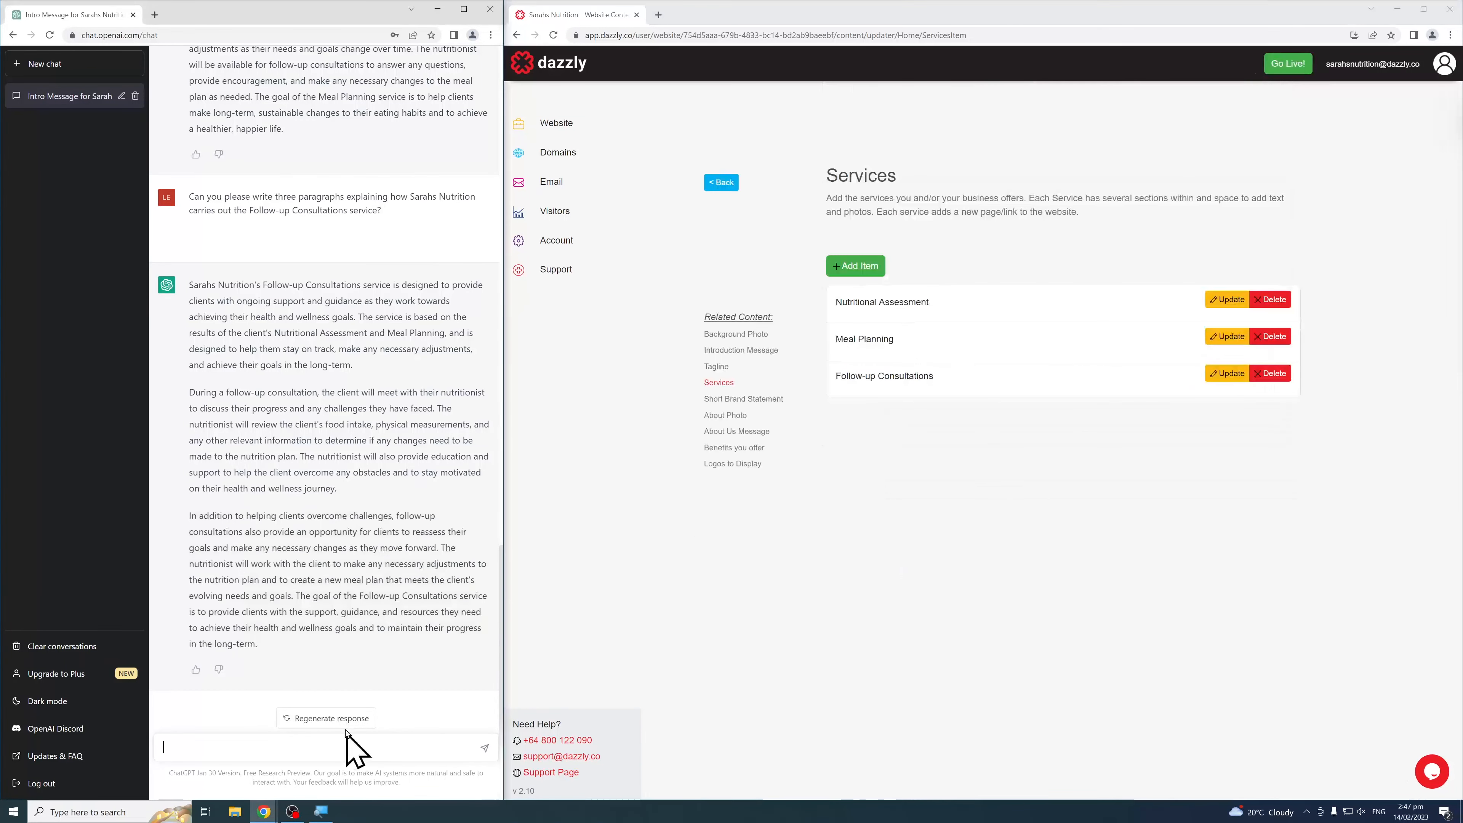
Back on the content overview, preview the Meal Planning, Nutritional Assessment and Home pages
click(721, 184)
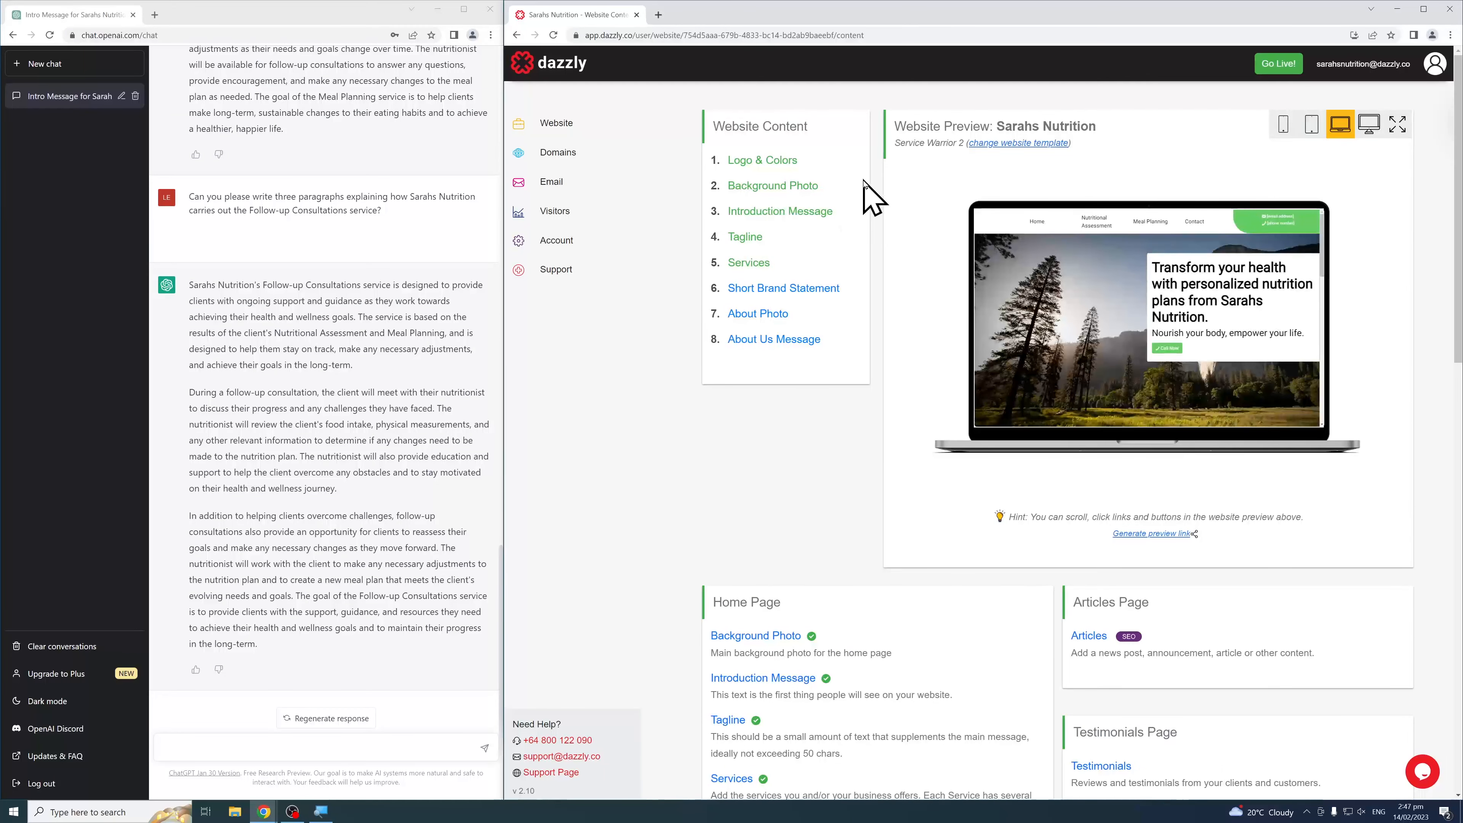
click(1139, 224)
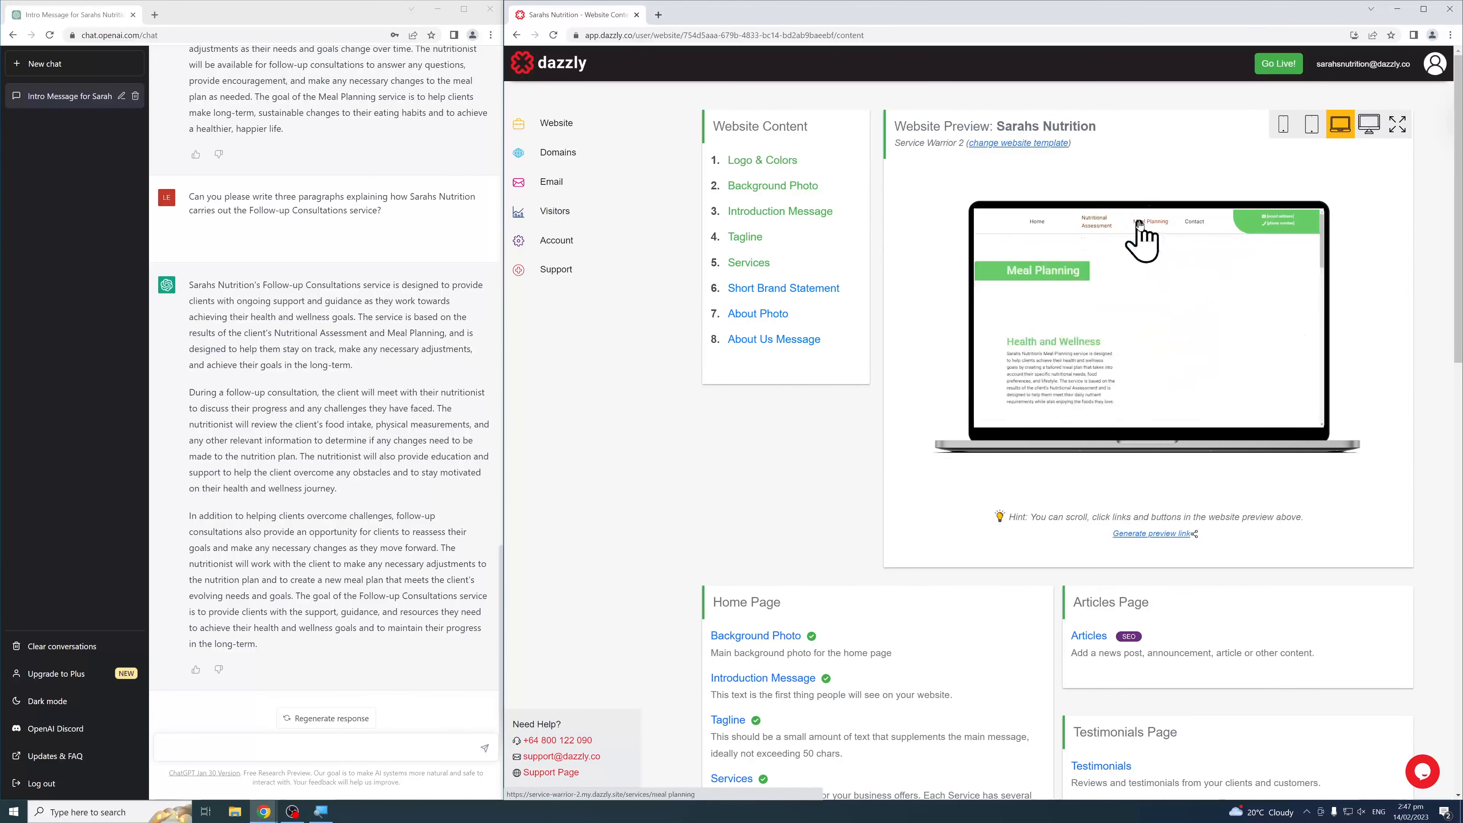
click(1094, 221)
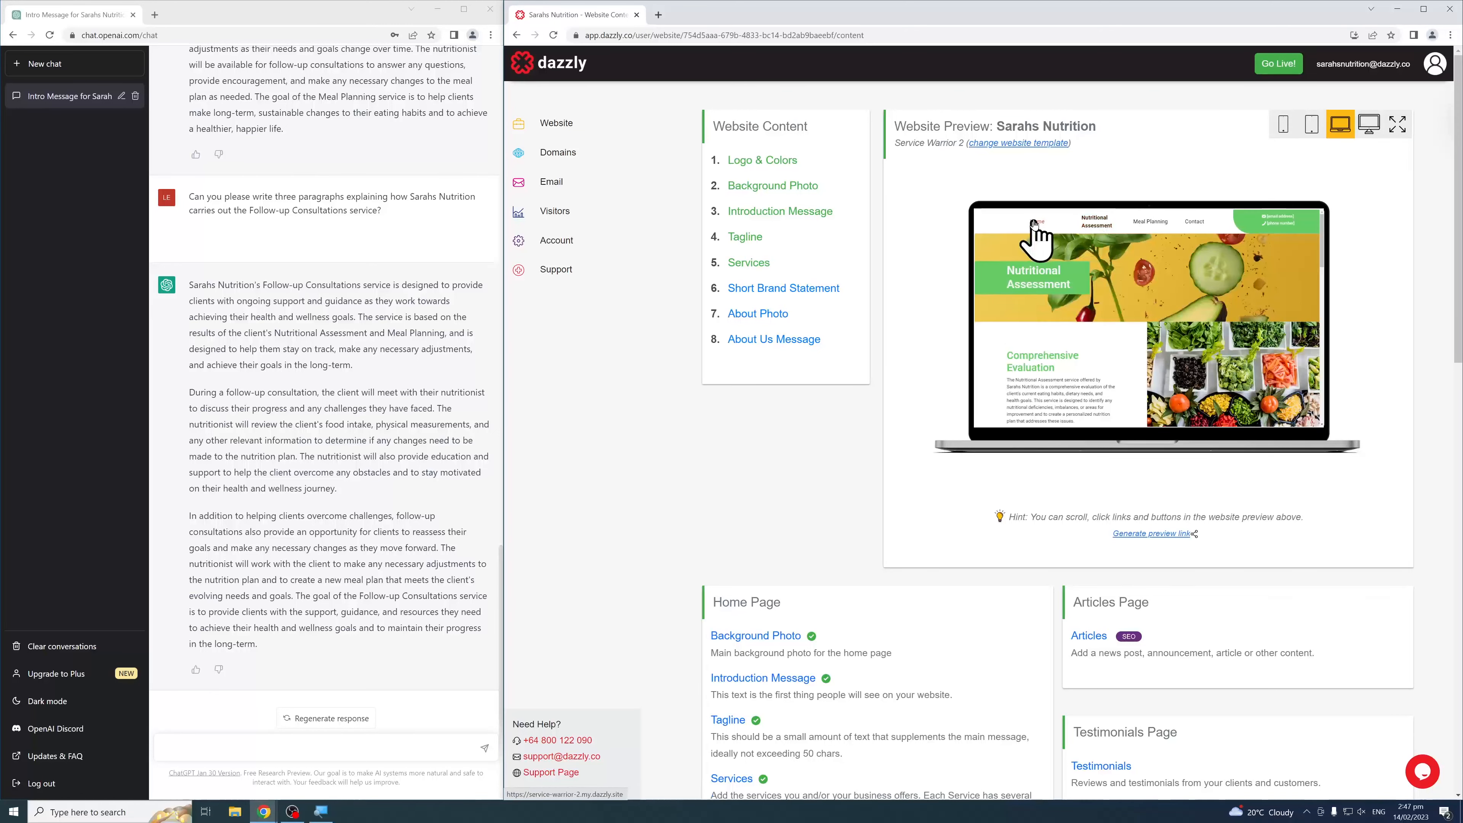
click(1035, 221)
Check the home page in desktop preview, then open the Short Brand Statement editor
click(1364, 128)
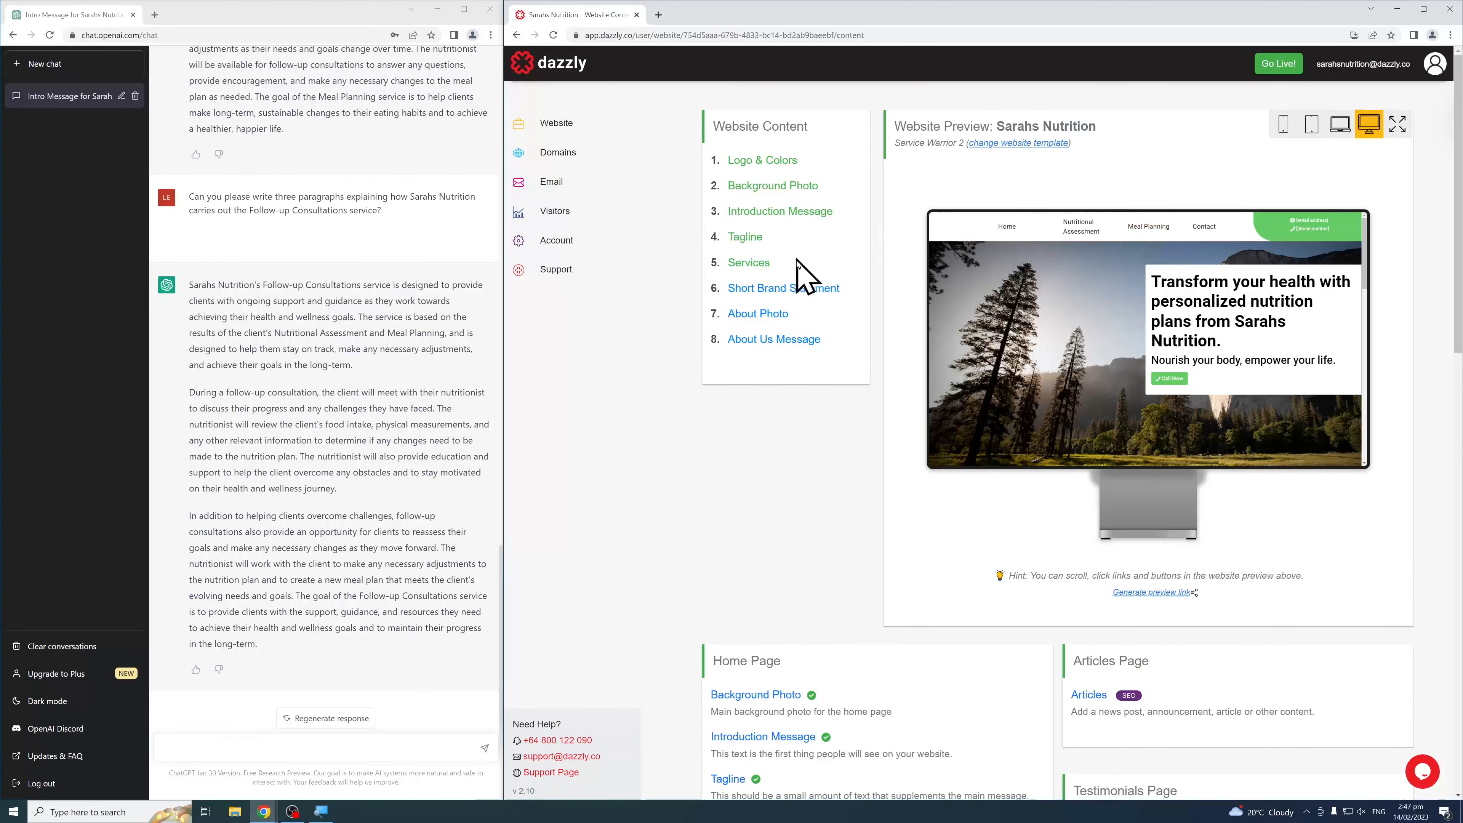
scroll(1083, 291, down, 5)
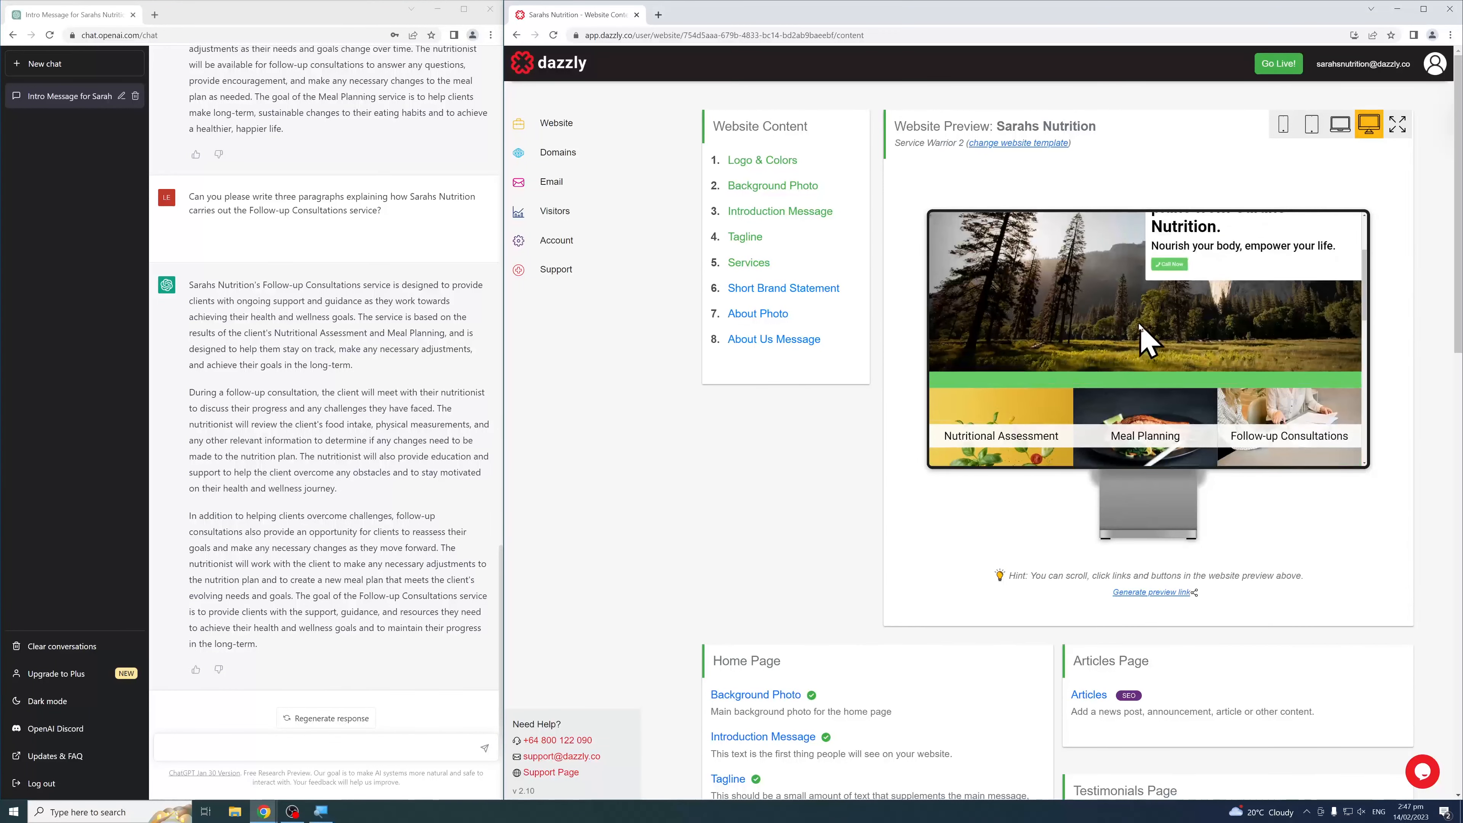
scroll(1094, 354, up, 5)
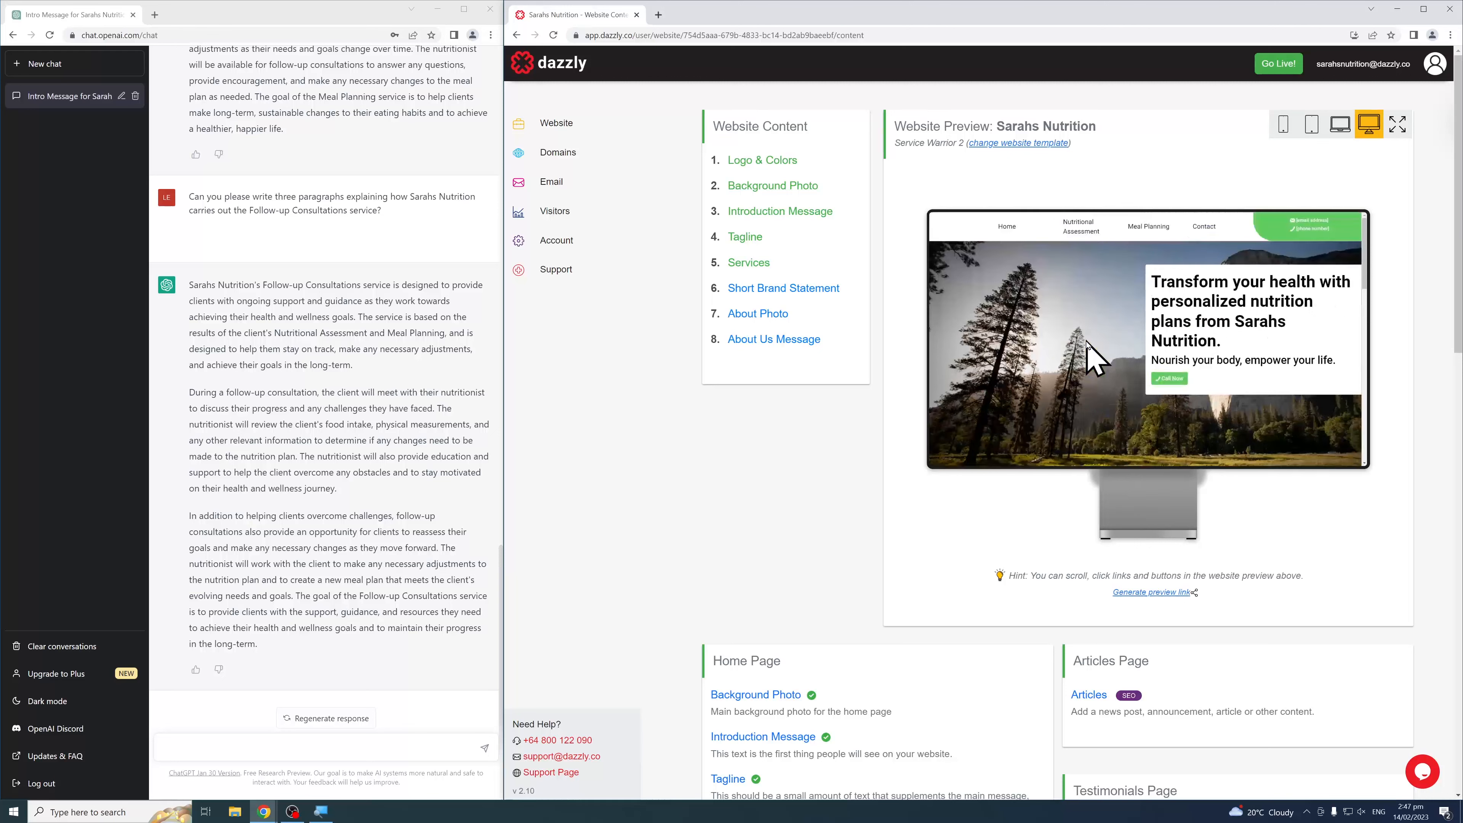
click(793, 291)
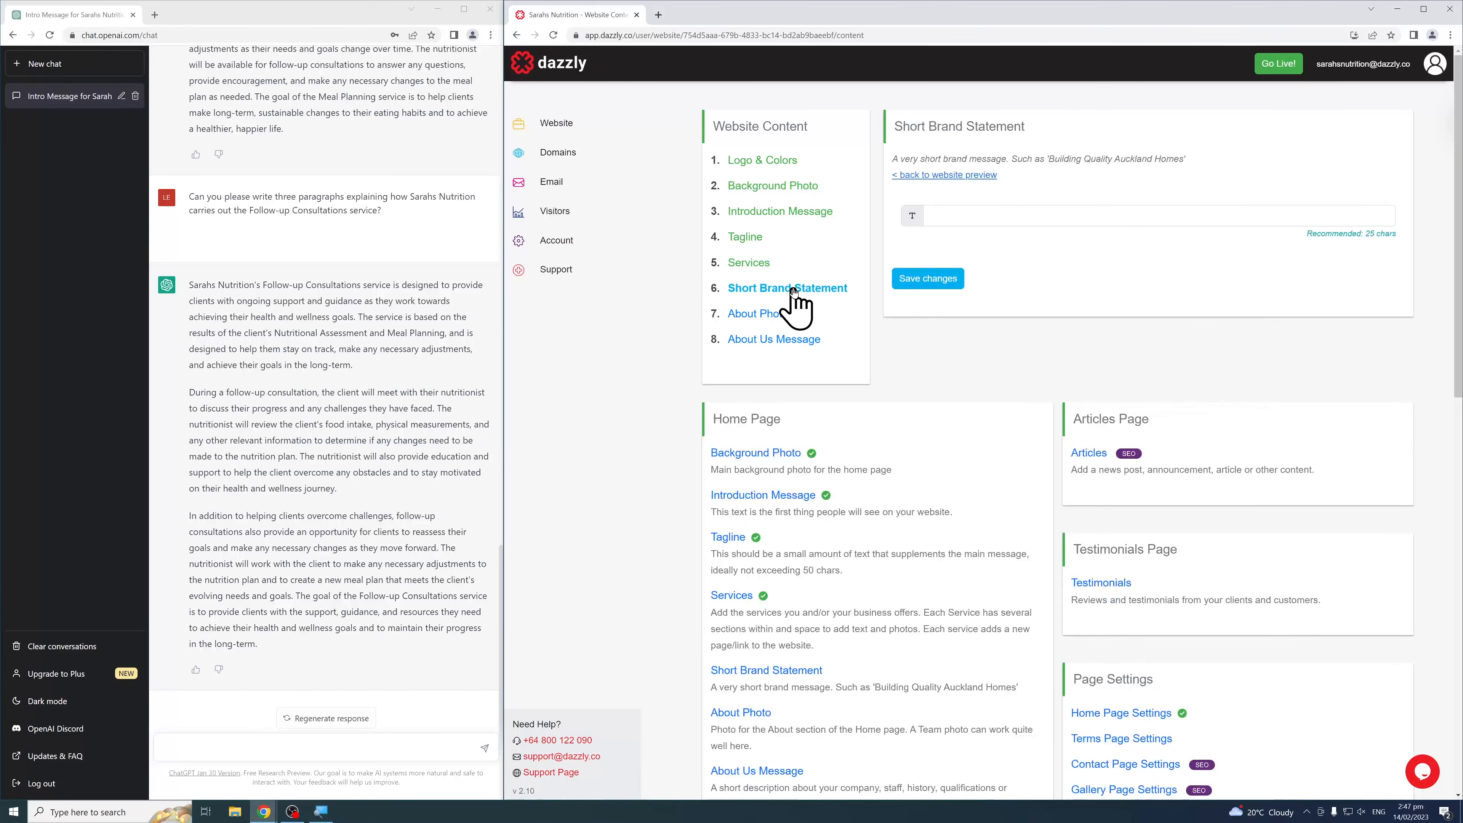
Ask ChatGPT for a Sarahs Nutrition brand statement under 25 characters
click(316, 747)
text(Can you please write a short brand statement for Sarahs Nutrition)
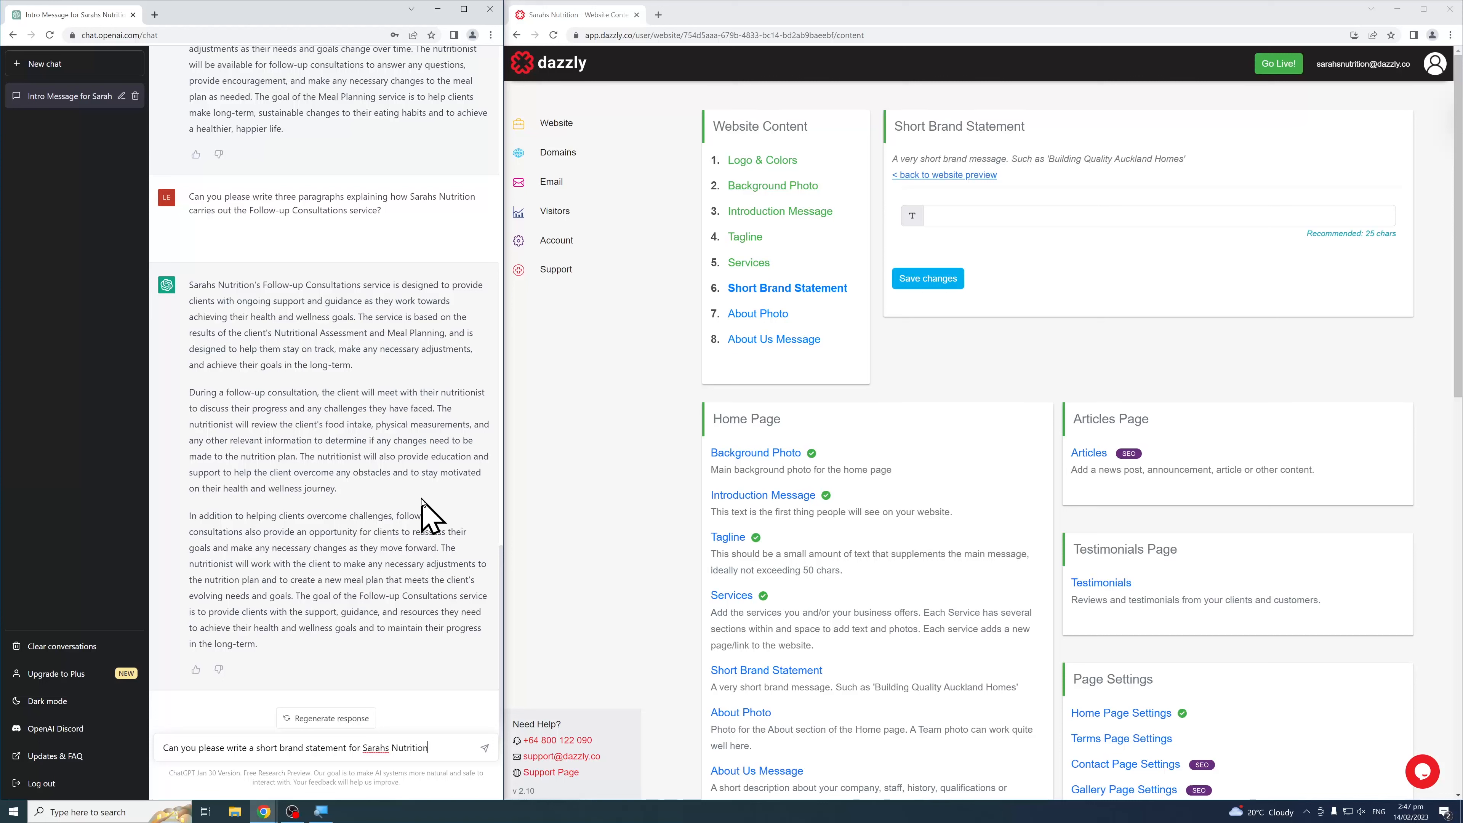
text( that is less than 25 characters long?)
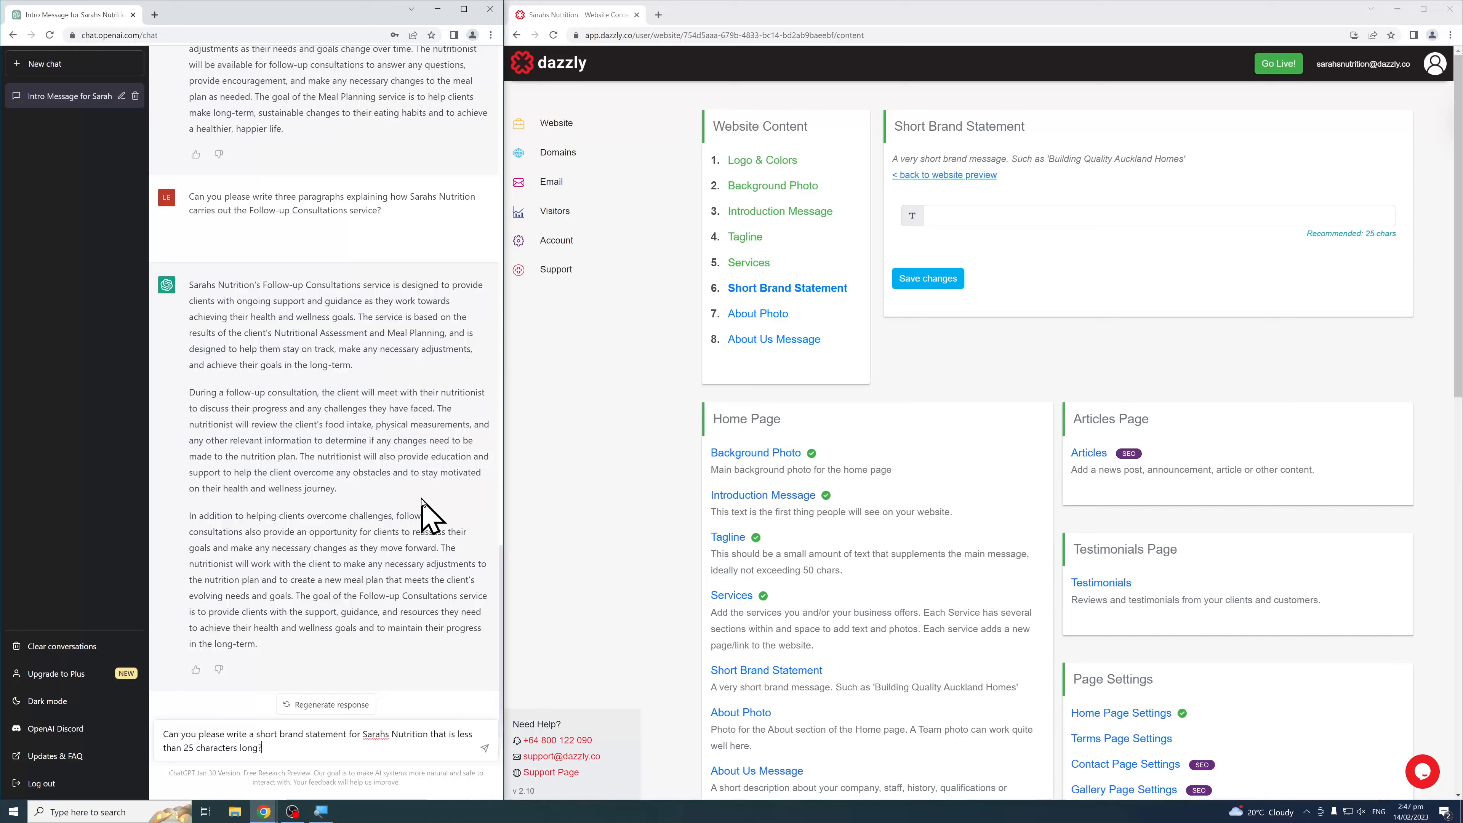
key(Return)
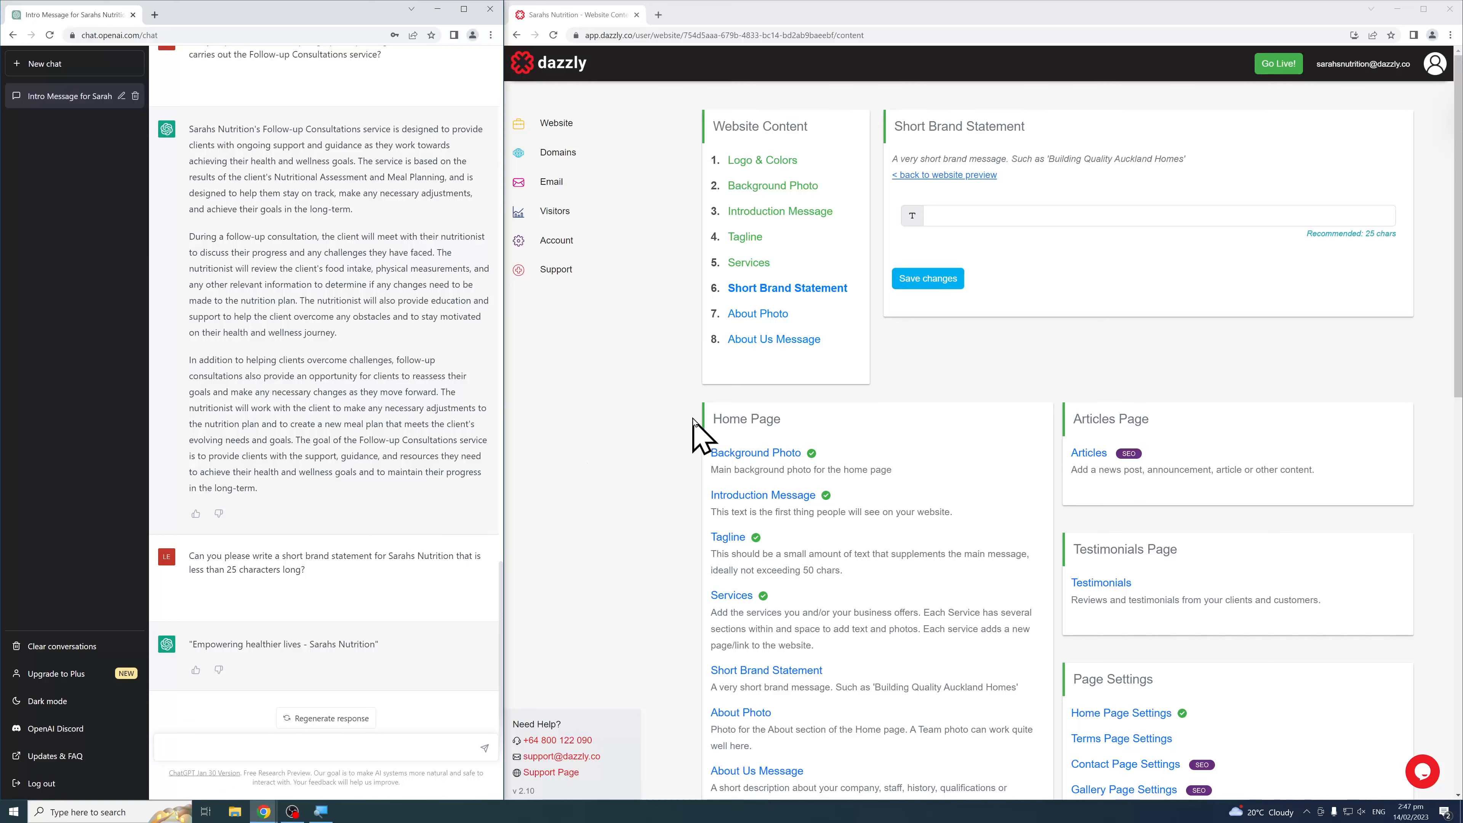
Paste 'Empowering healthier lives' into the Short Brand Statement field and save it
drag(194, 640, 304, 644)
key(ctrl+c)
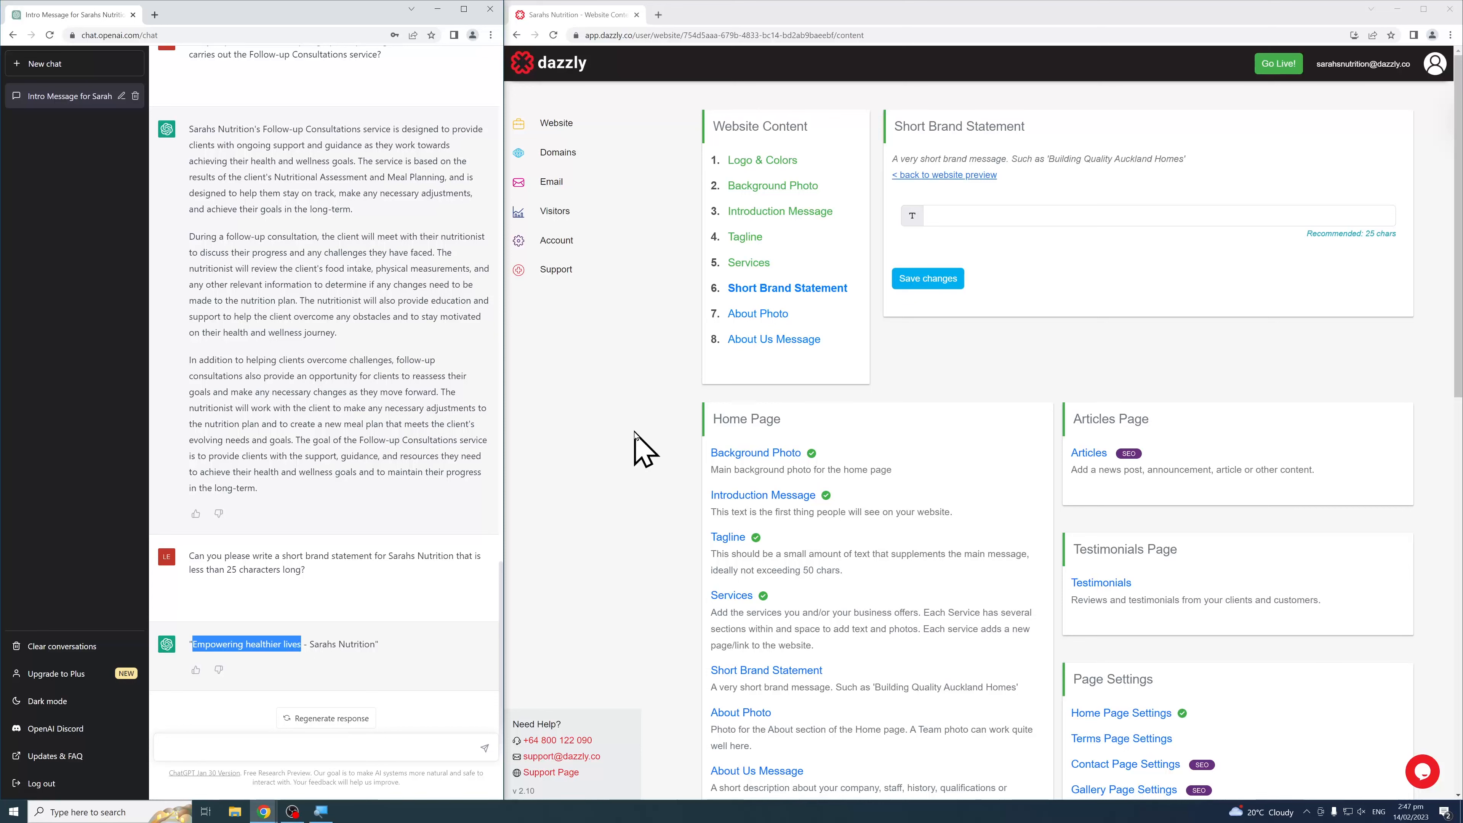
click(1022, 222)
key(ctrl+v)
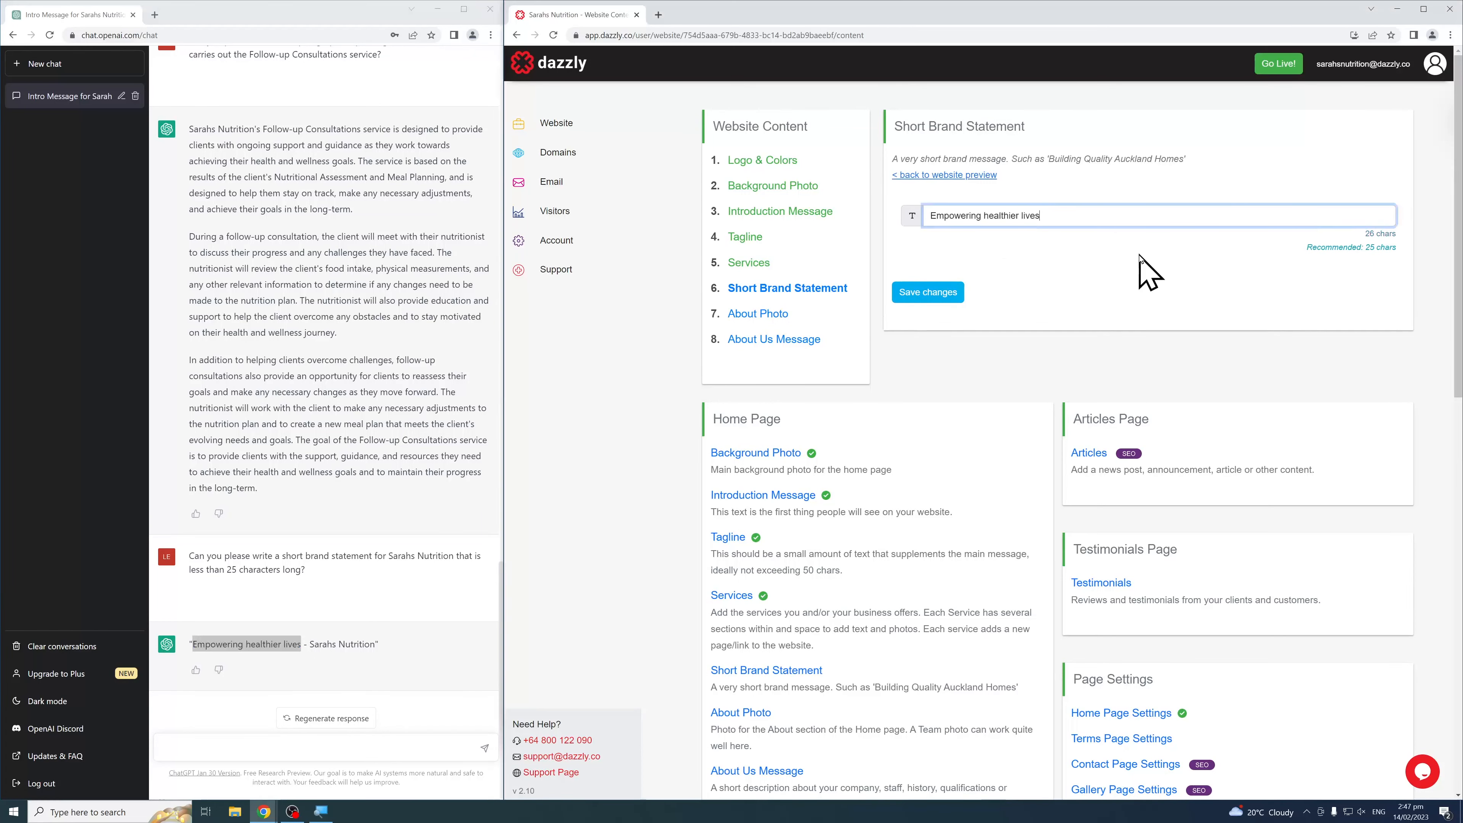
click(953, 293)
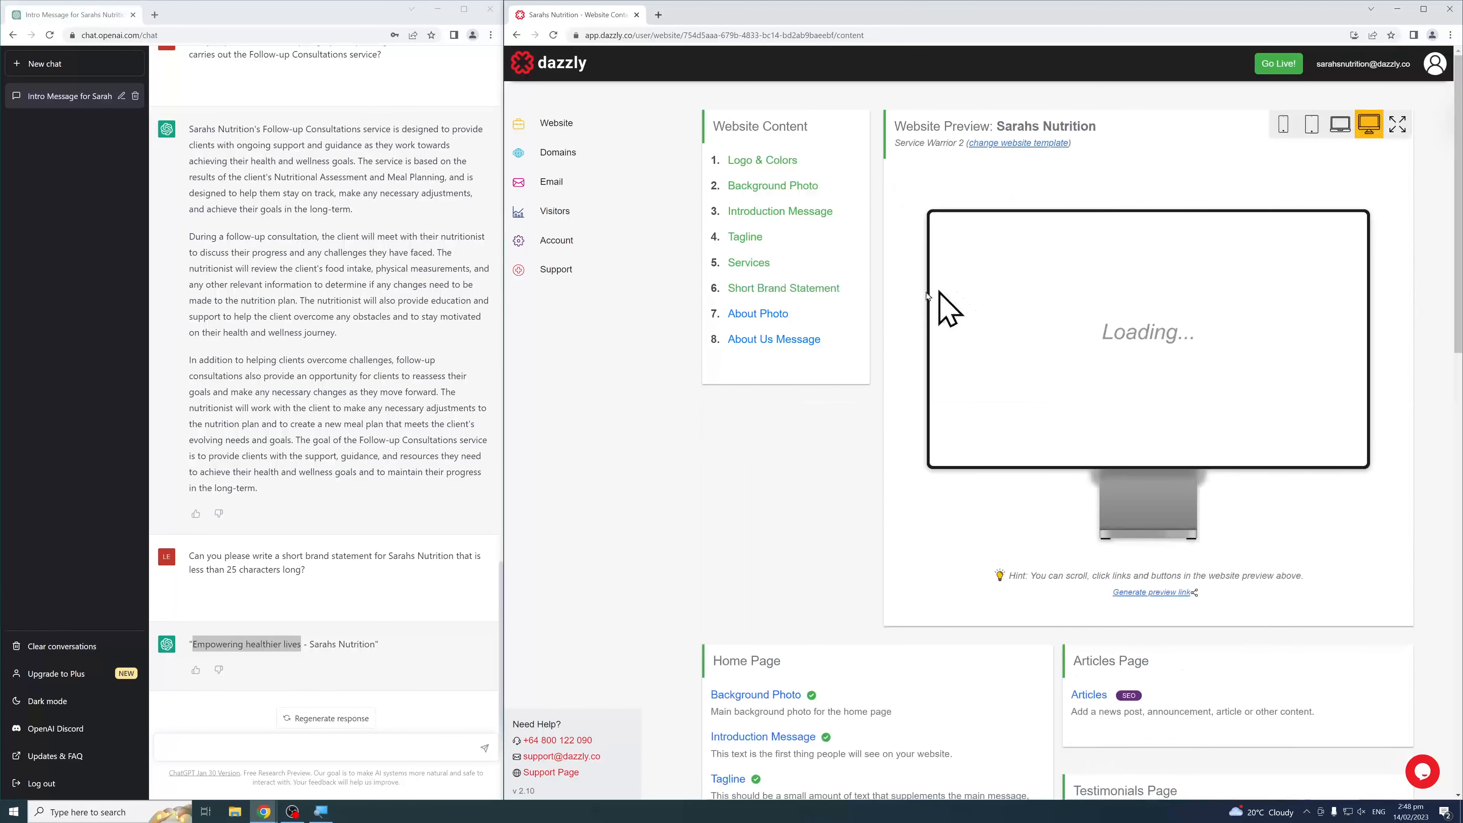
Search the stock library for 'nutritionist', use the first photo as the About Photo, and save
click(778, 314)
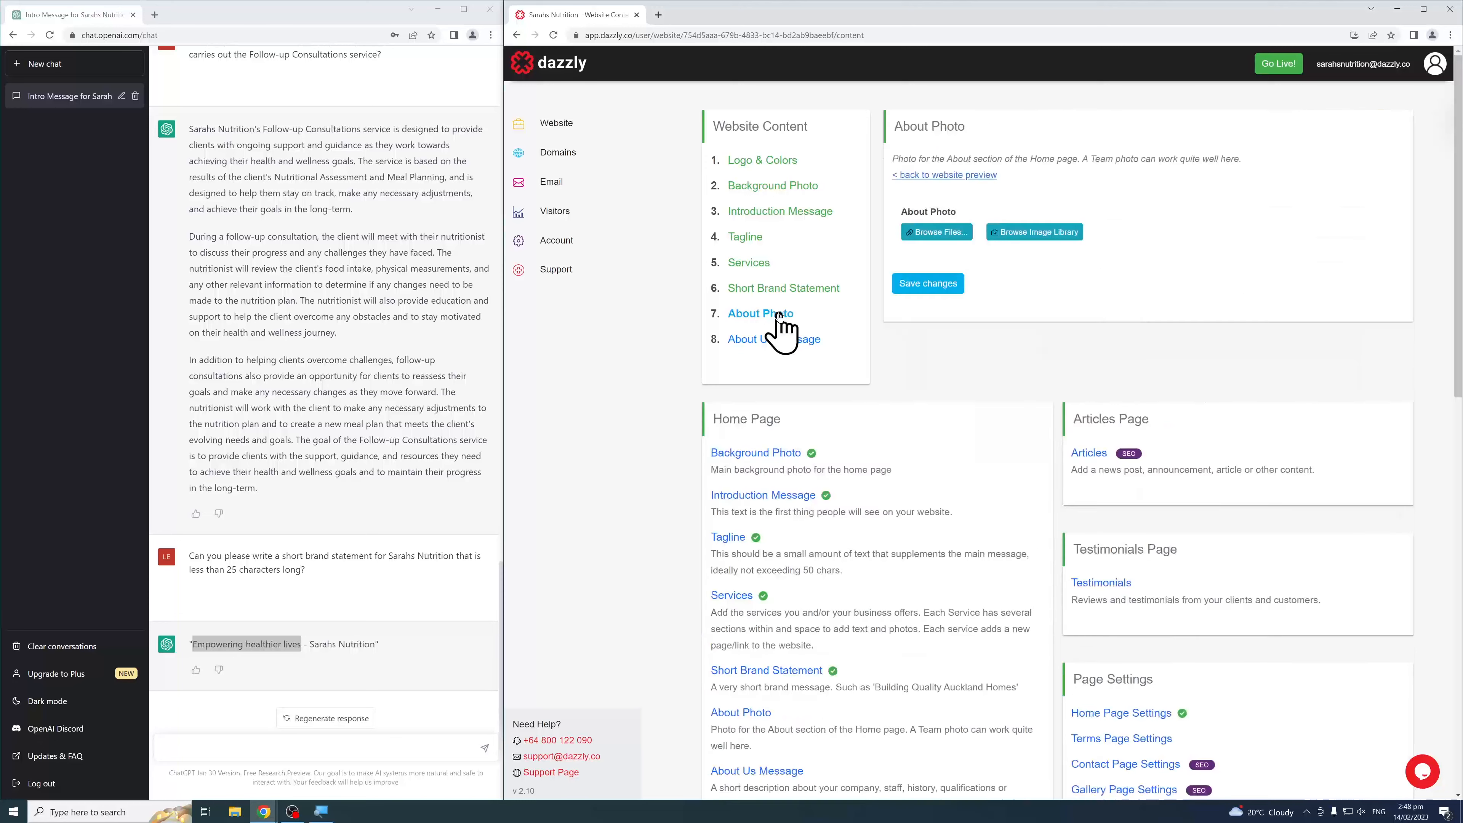
click(1056, 233)
click(873, 122)
text(n)
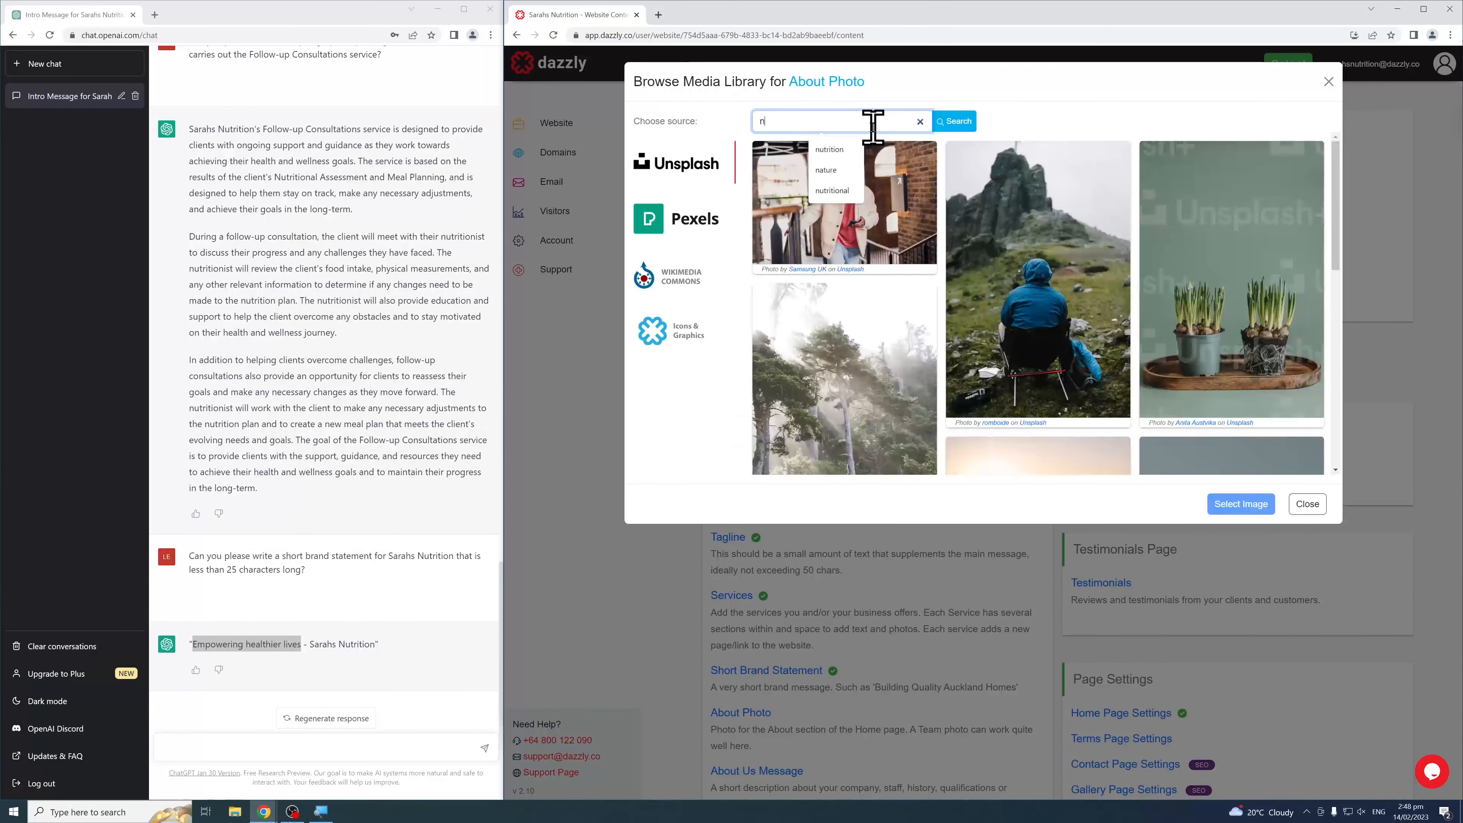
text(utritionist)
key(Return)
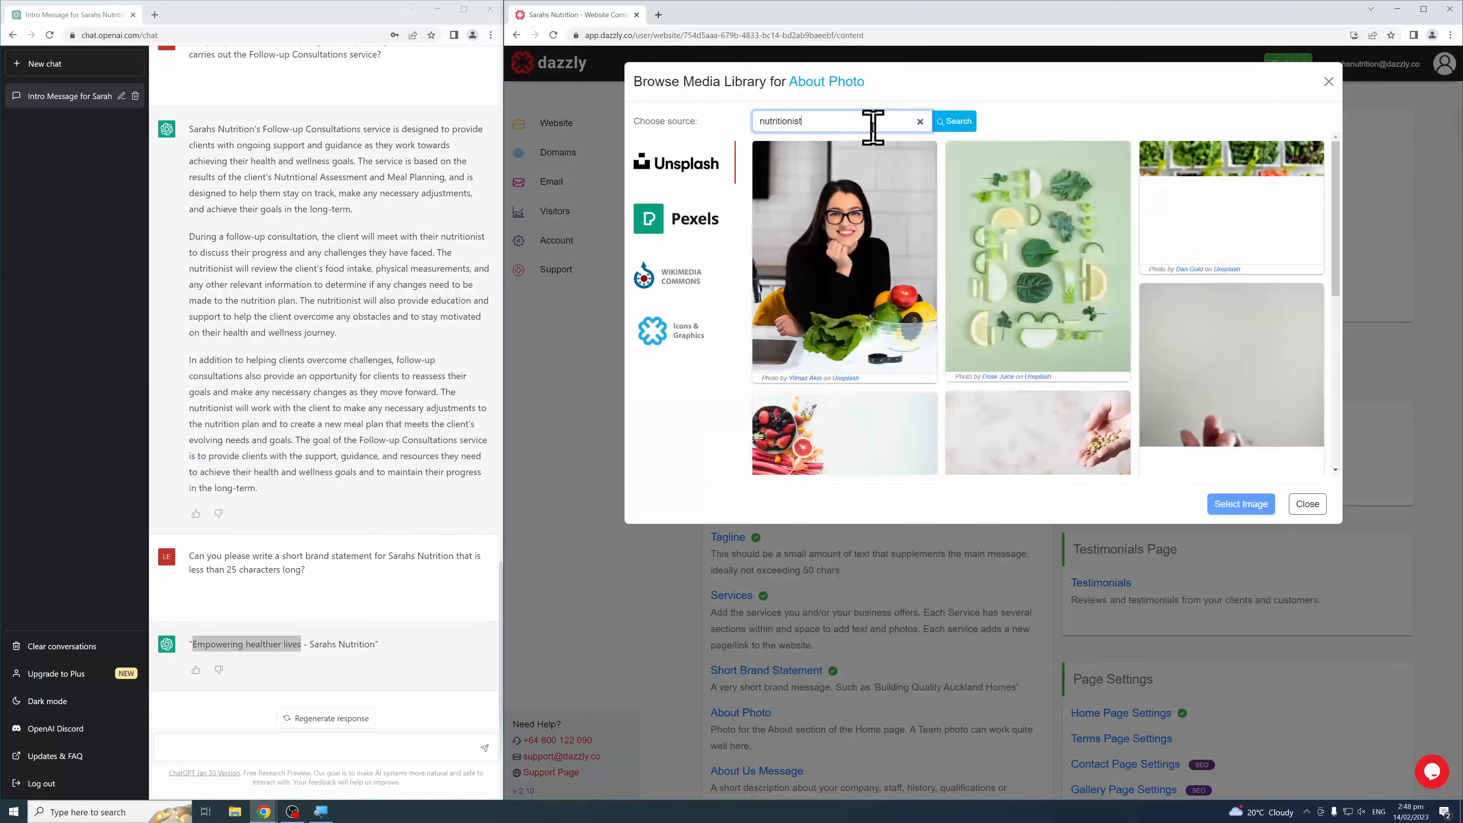
click(861, 218)
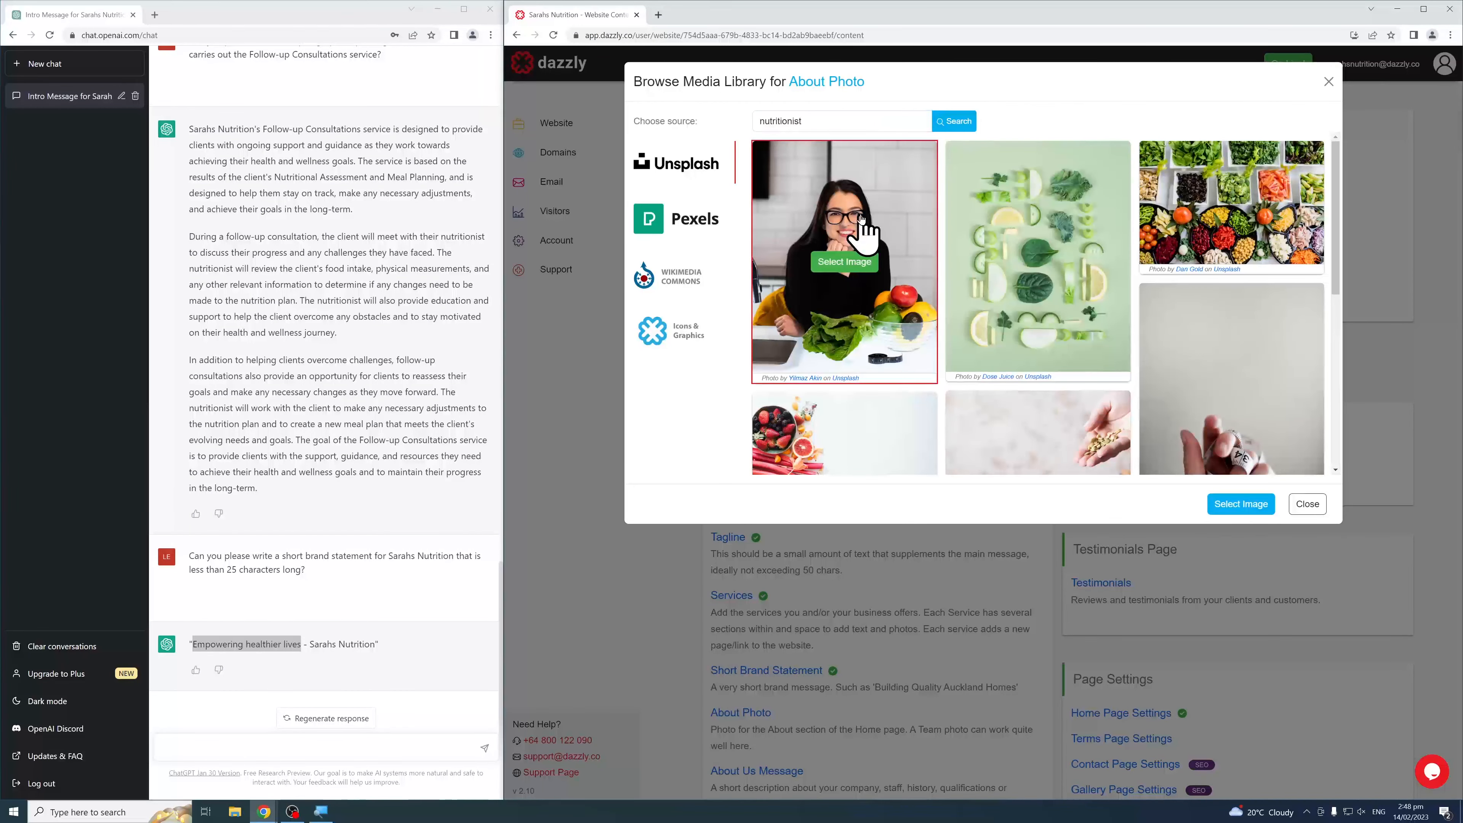
click(1245, 509)
click(950, 550)
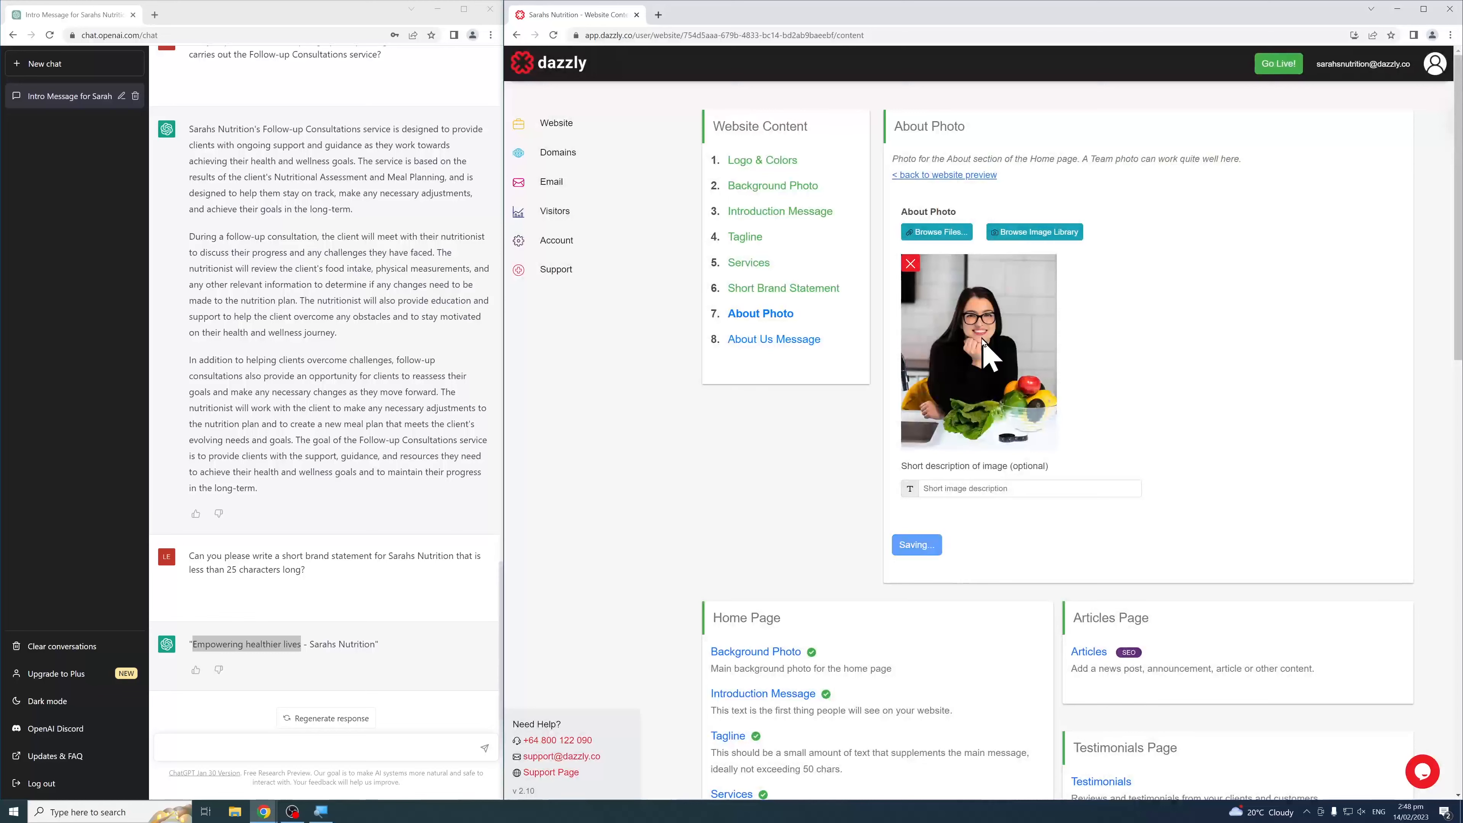
Open the About Us Message editor and ask ChatGPT for an About Us text on qualifications, experience and Oakwood values
click(796, 341)
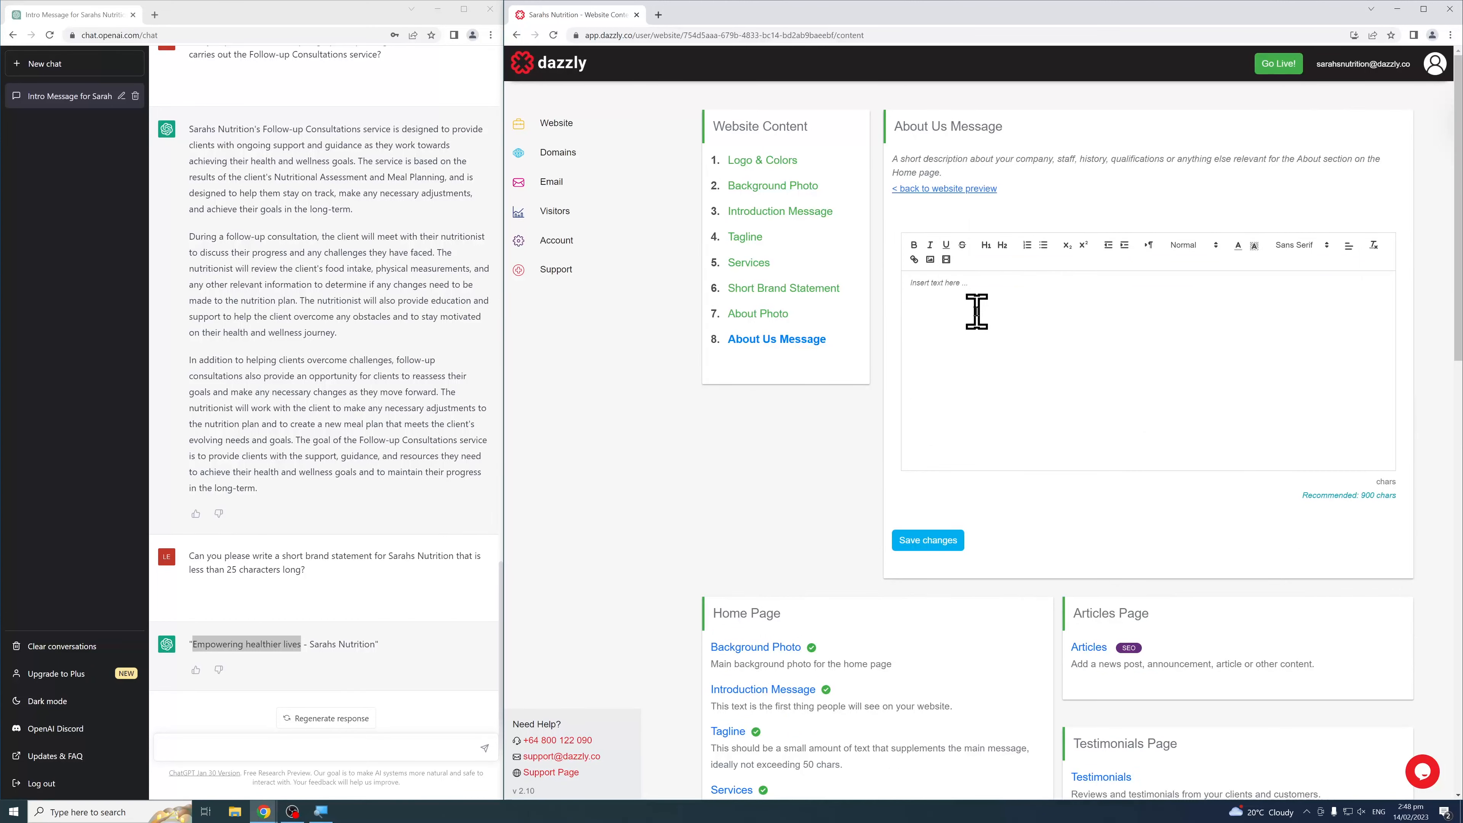
click(1114, 357)
click(246, 731)
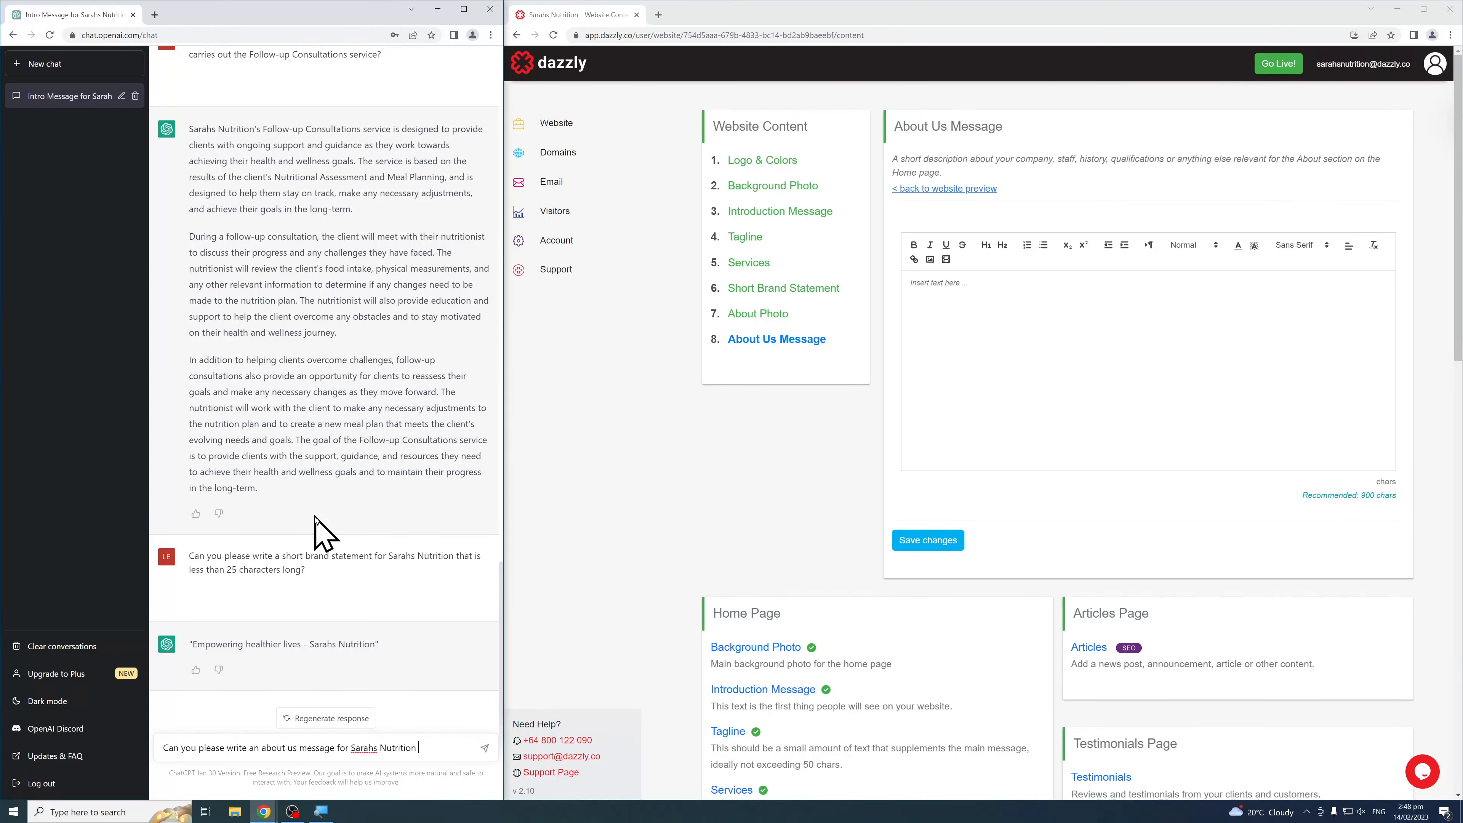
text(hting t)
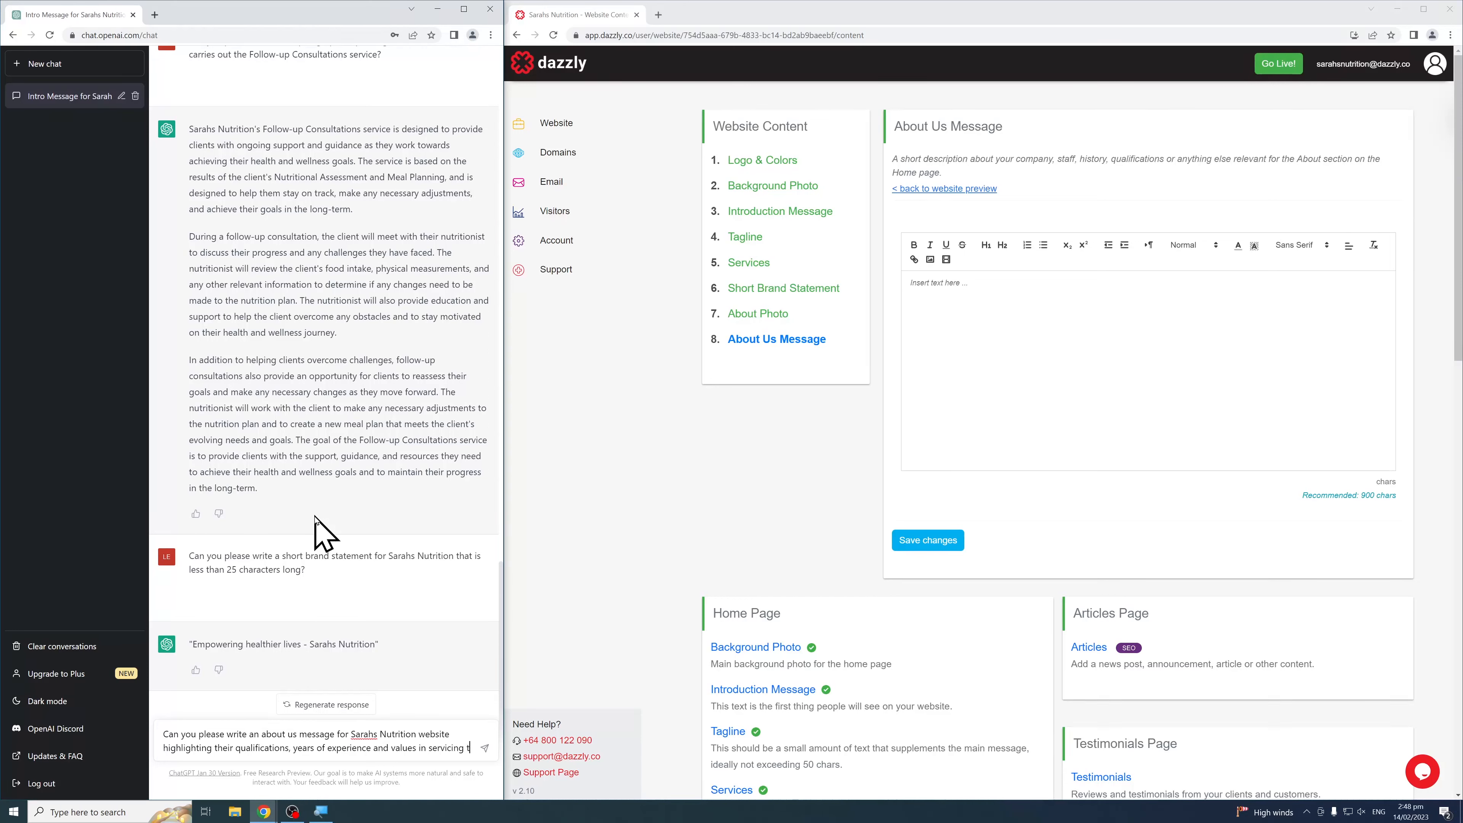
text(he local Oakwood community.)
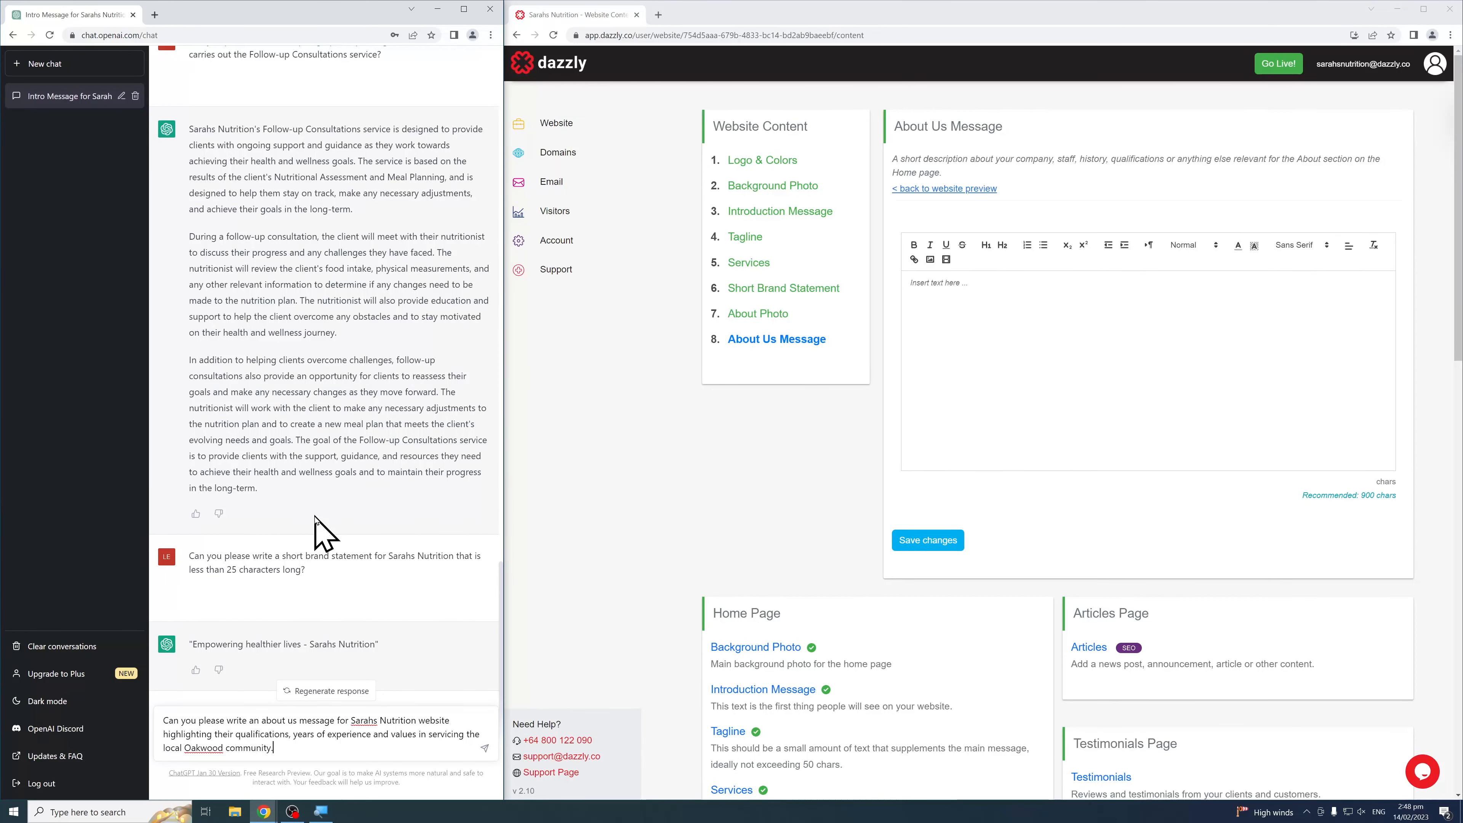
key(Return)
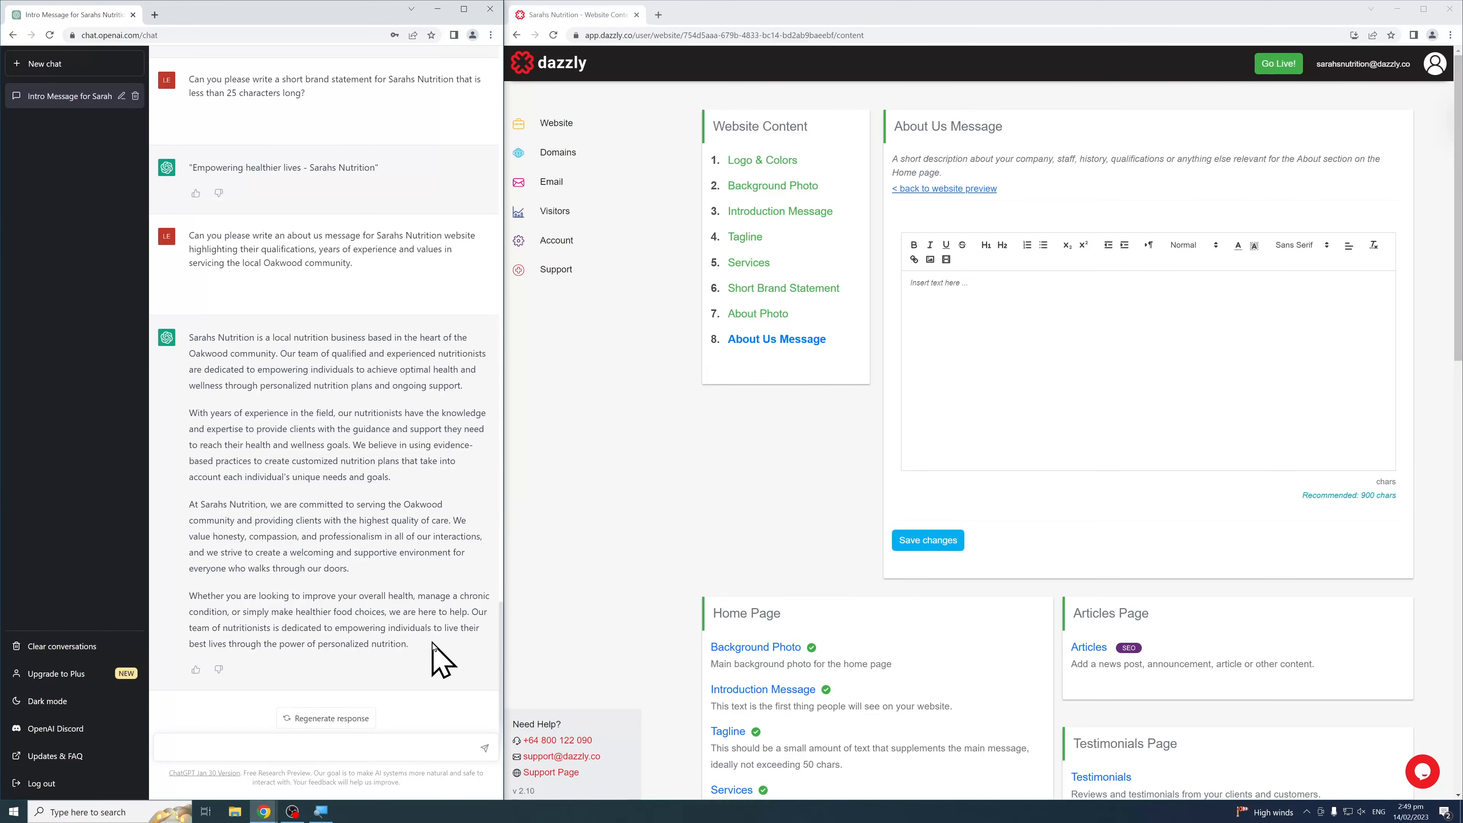
Paste ChatGPT's full About Us reply into the About Us Message editor
drag(408, 644, 191, 348)
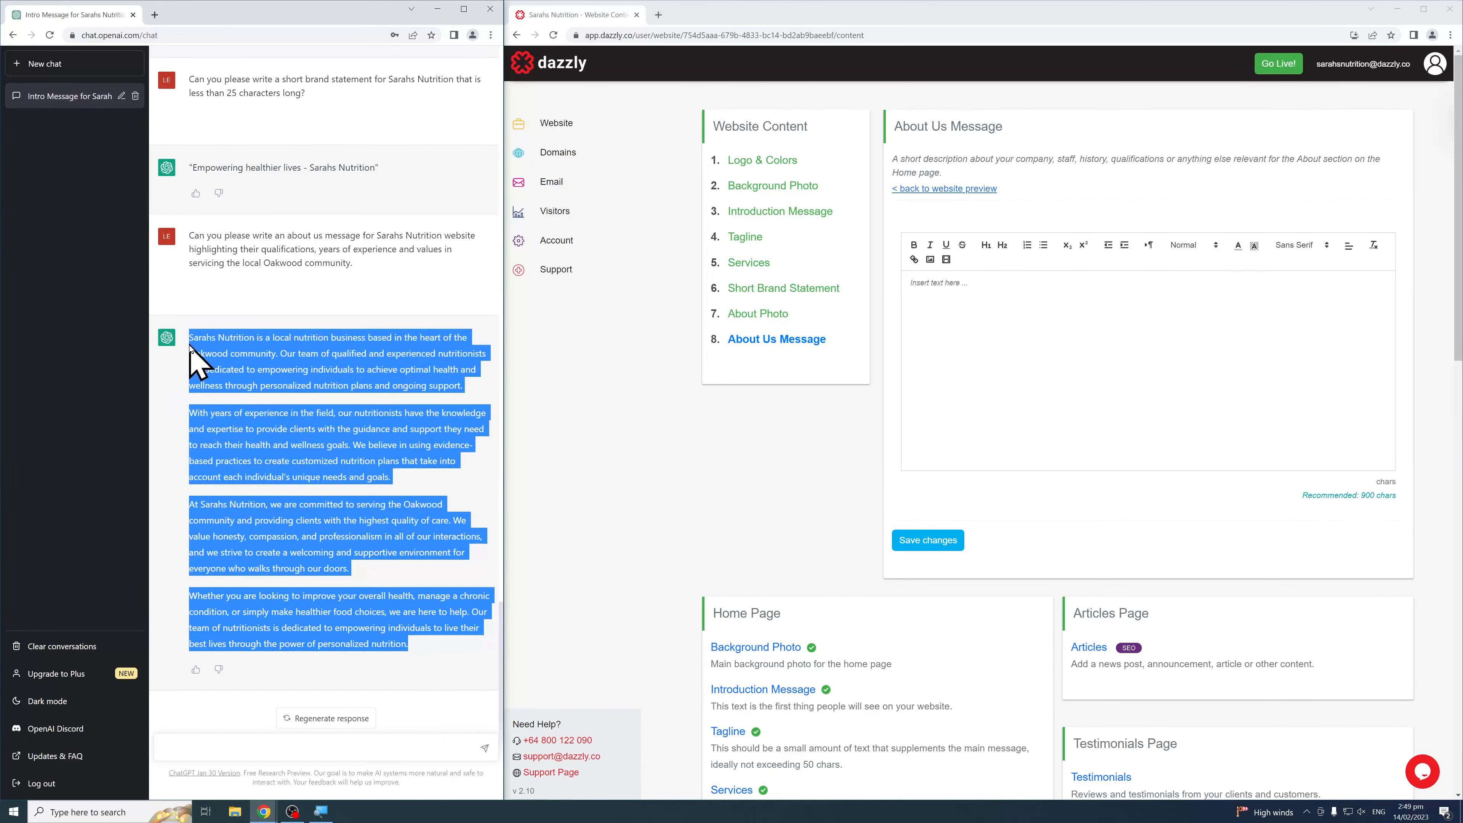
key(ctrl+c)
click(995, 331)
key(ctrl+v)
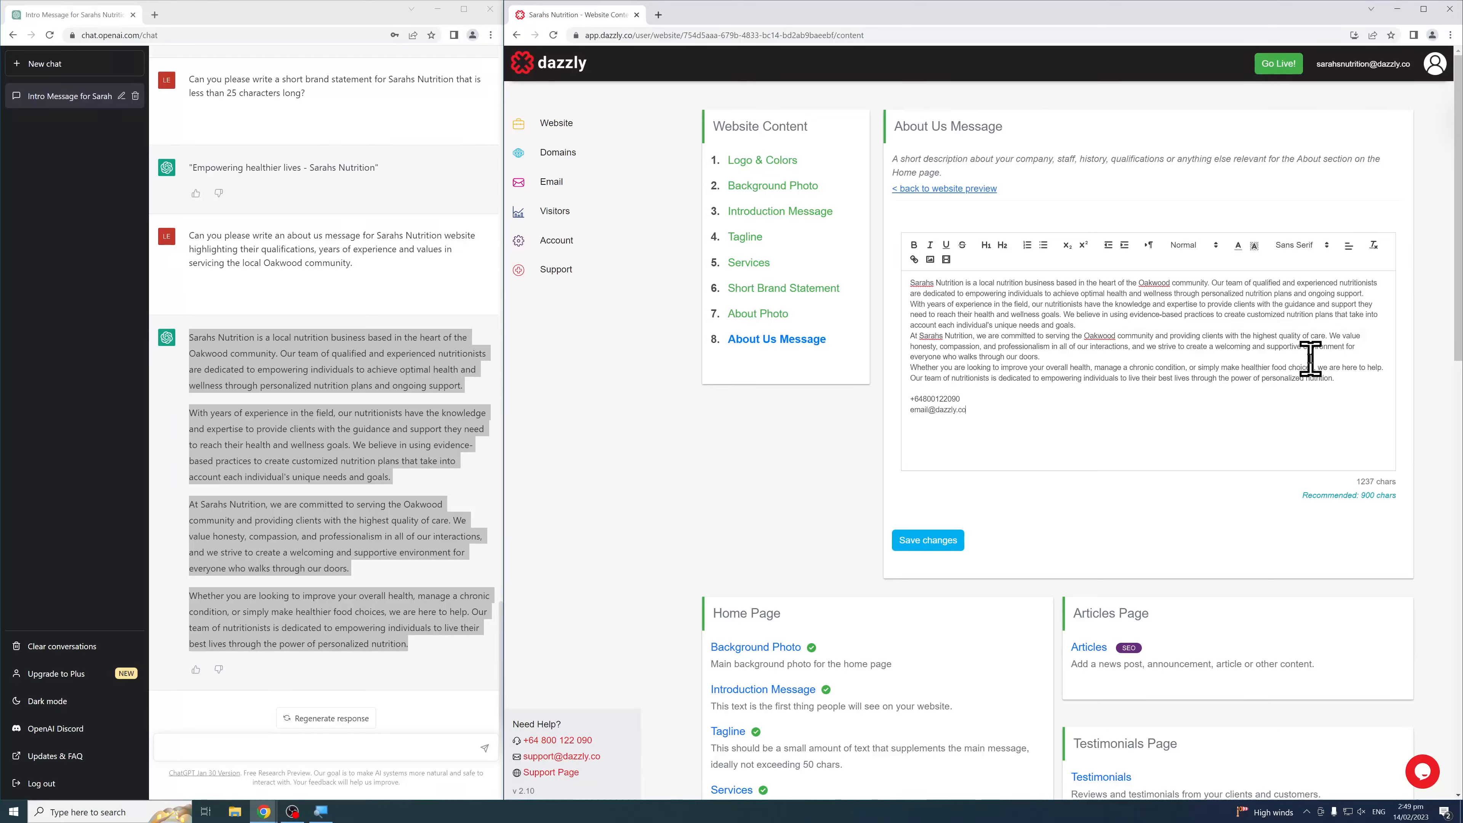
Turn the email and phone lines into links, make them bold, and save the message
drag(982, 410, 909, 412)
click(915, 259)
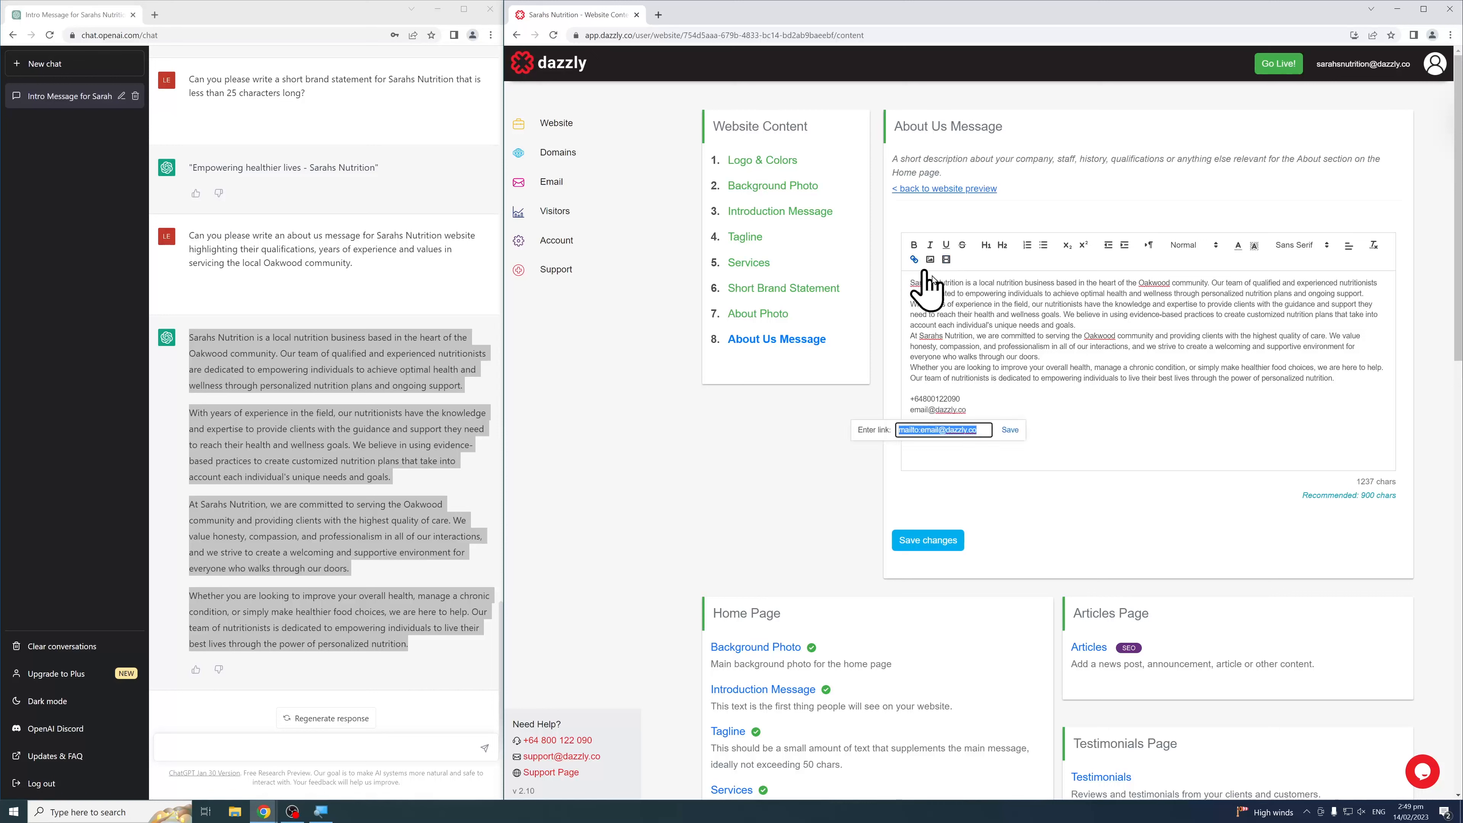
click(1009, 430)
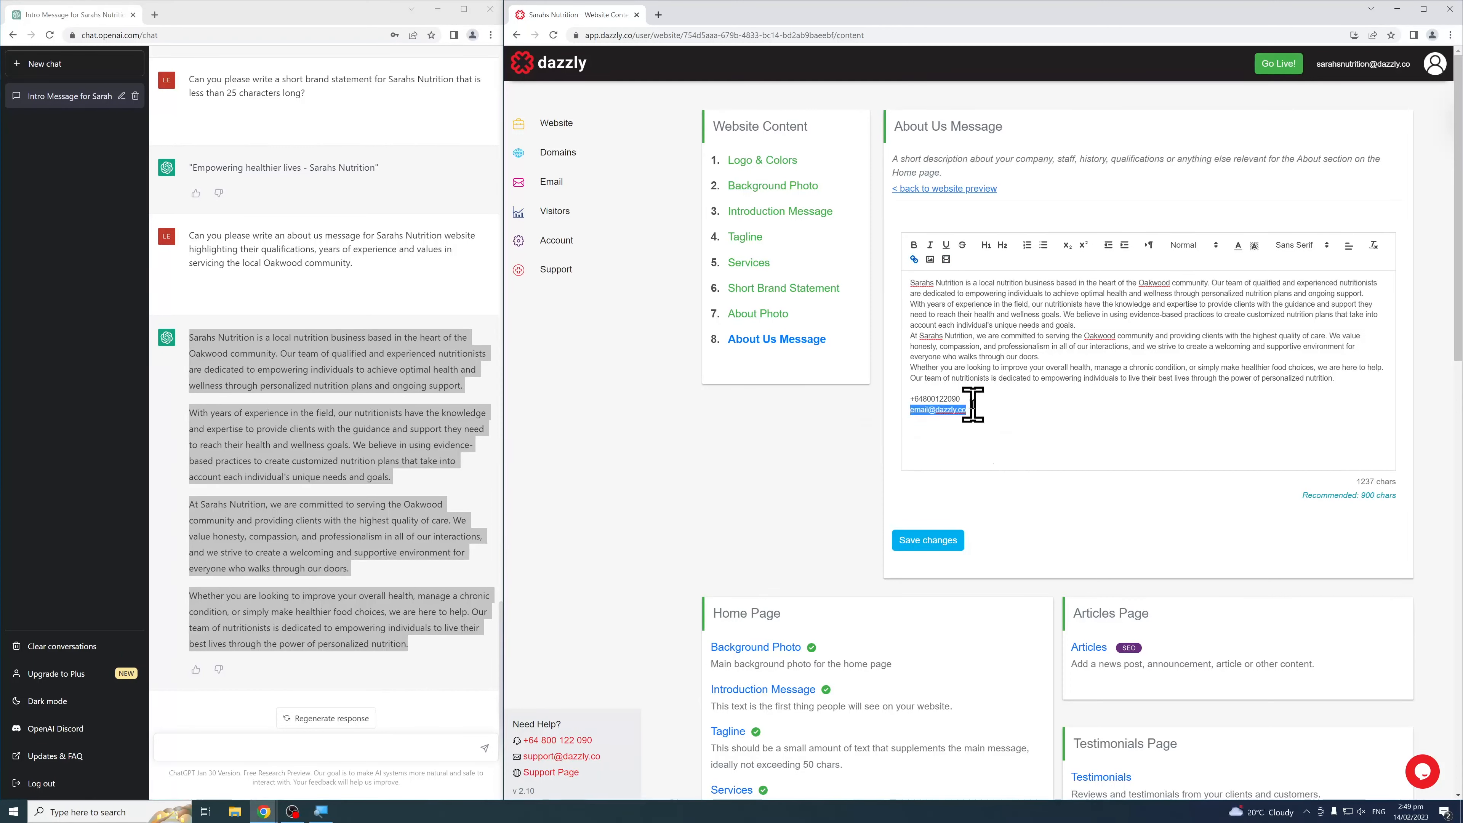
drag(973, 401, 909, 402)
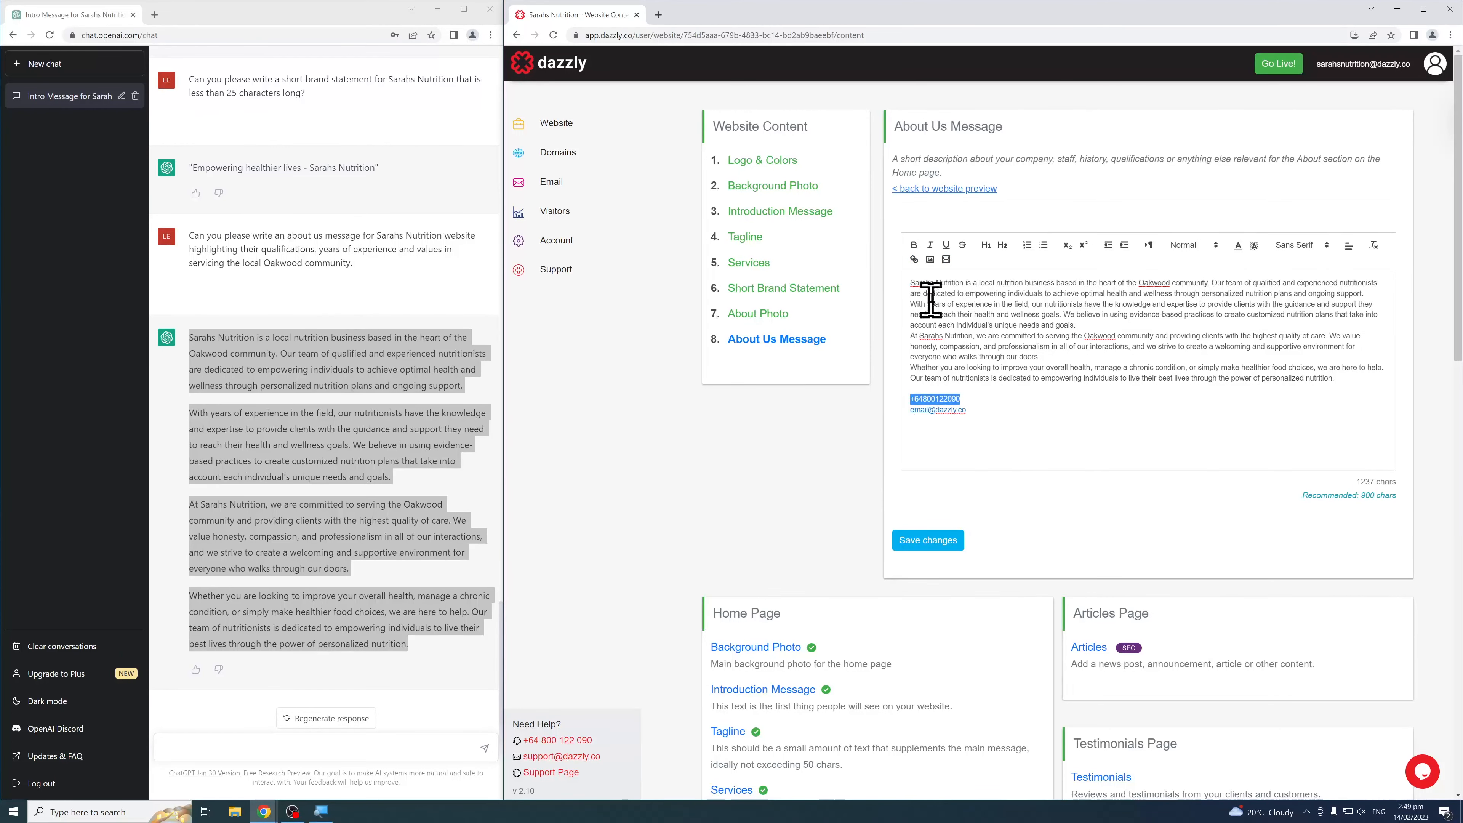
click(914, 261)
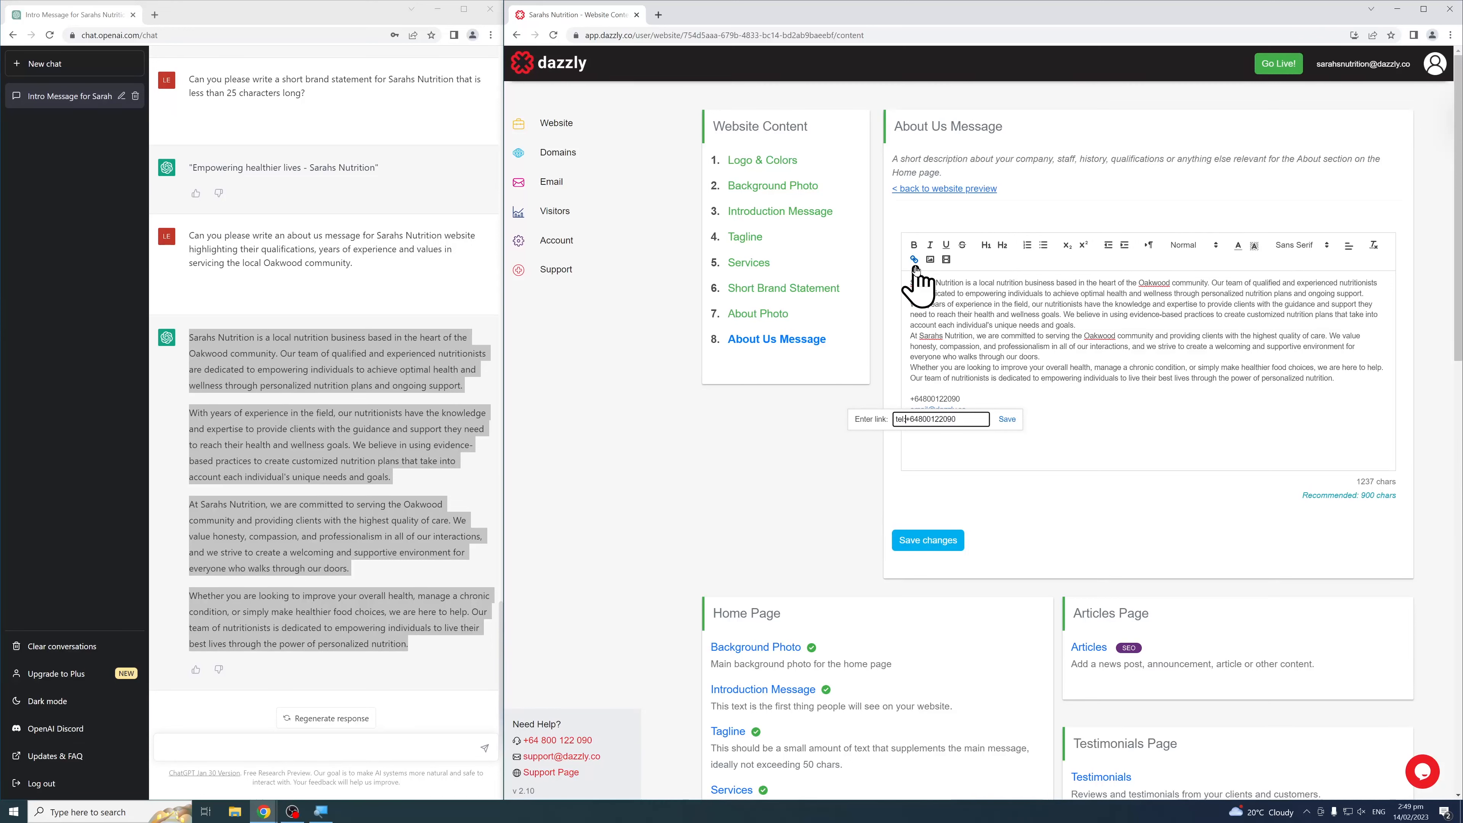
click(1006, 419)
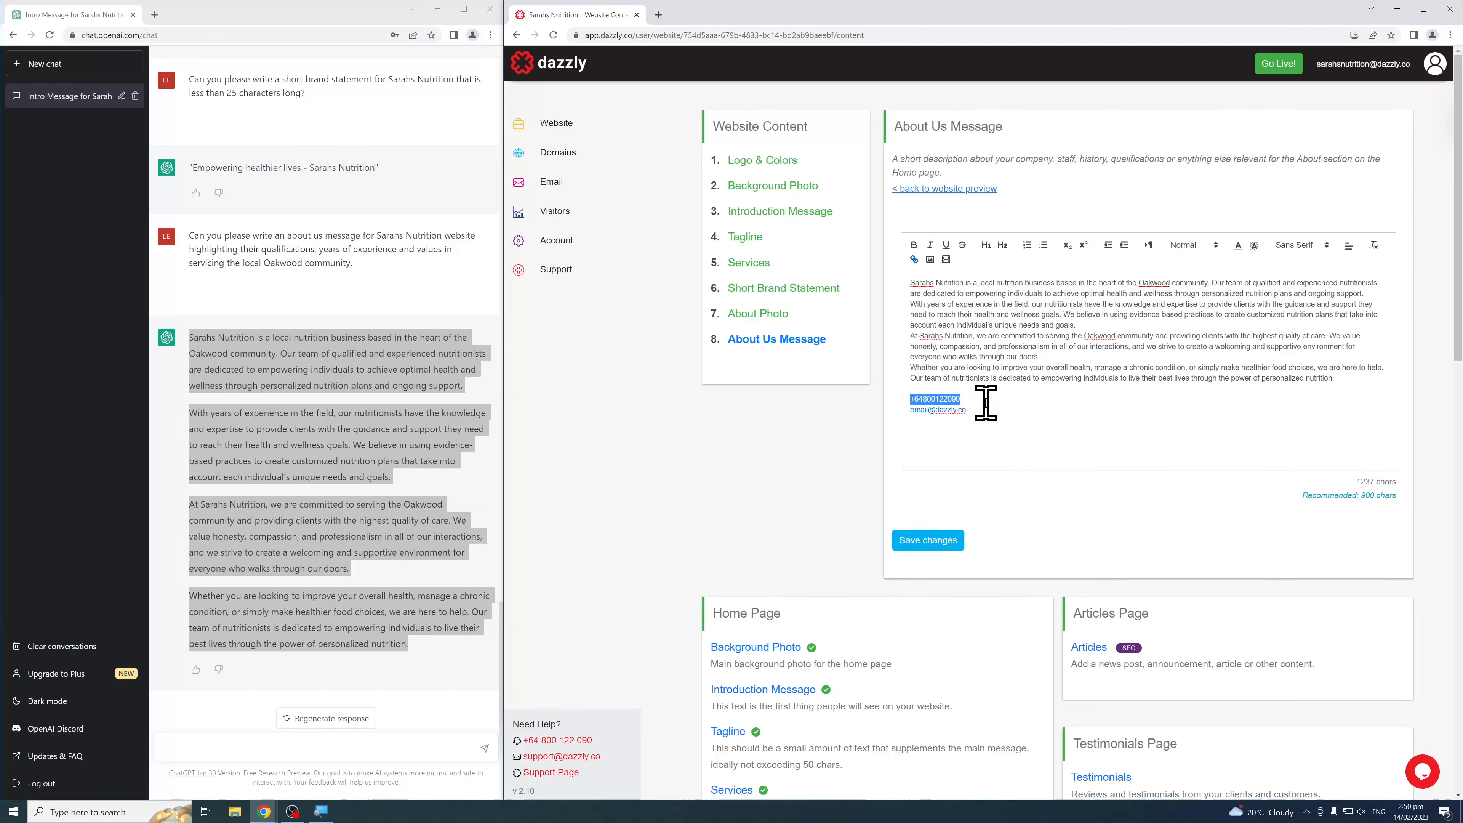
drag(990, 410, 891, 414)
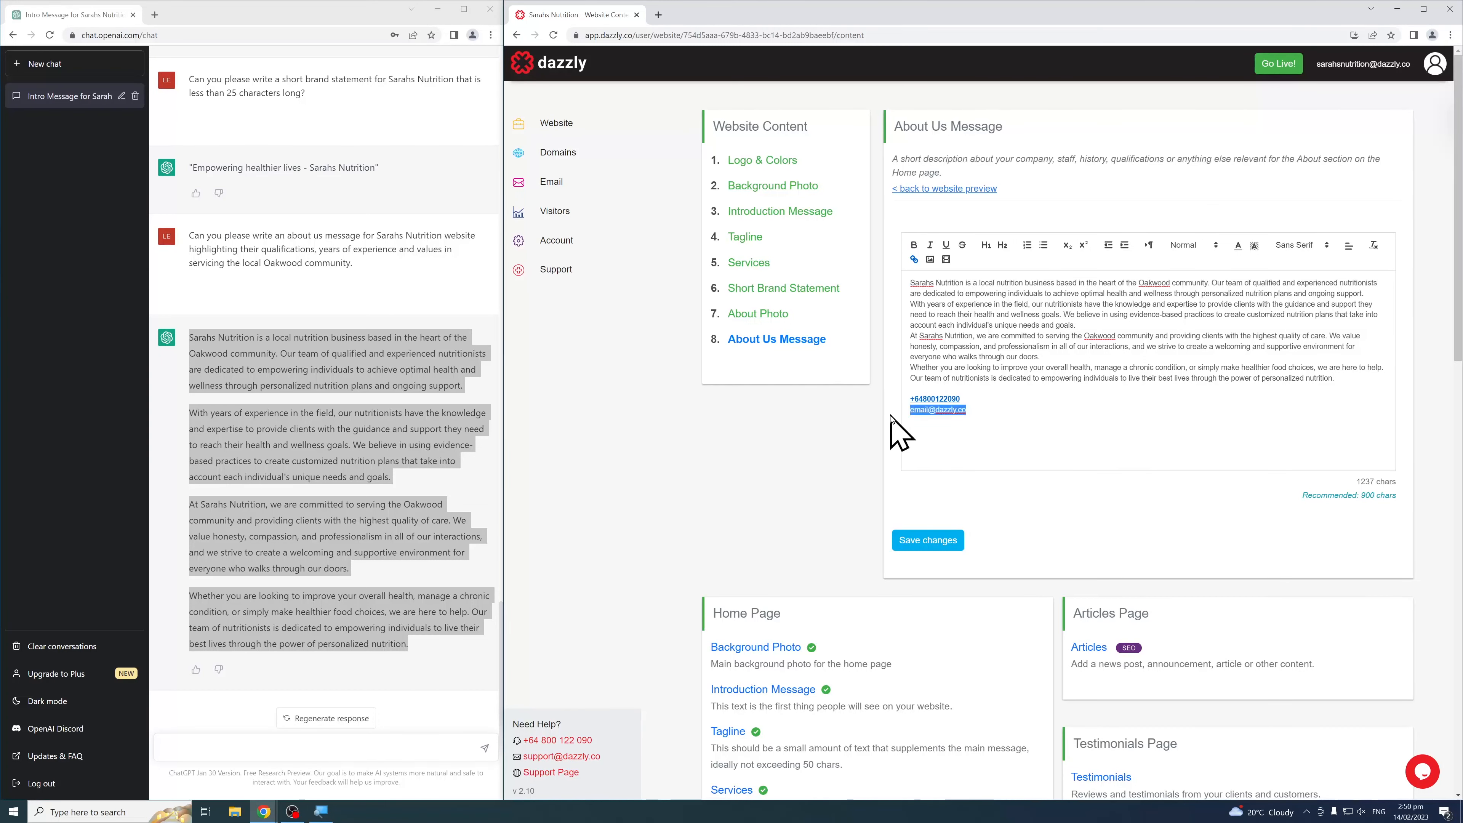
key(ctrl+b)
click(1002, 410)
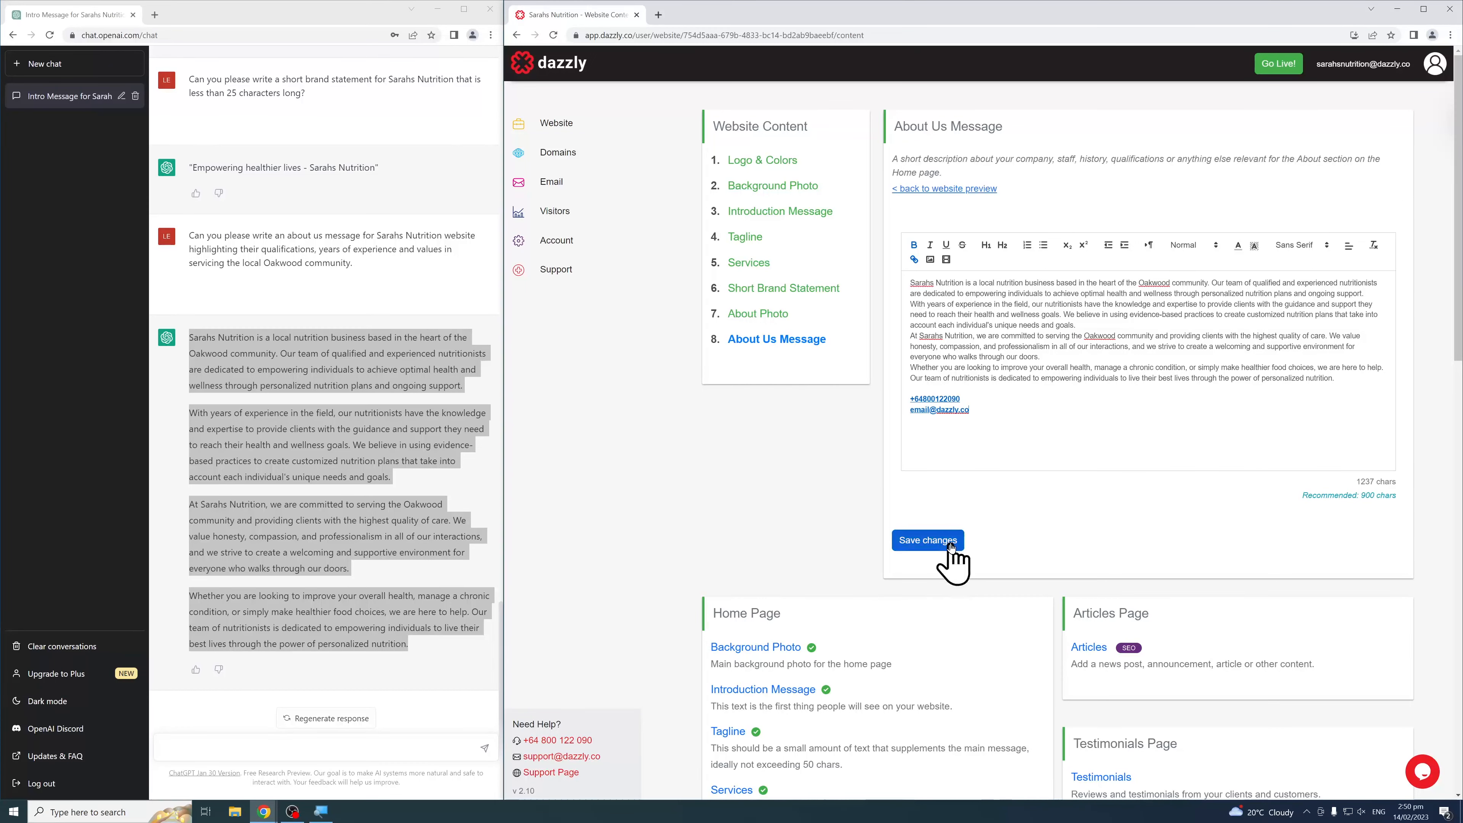
click(424, 737)
click(933, 547)
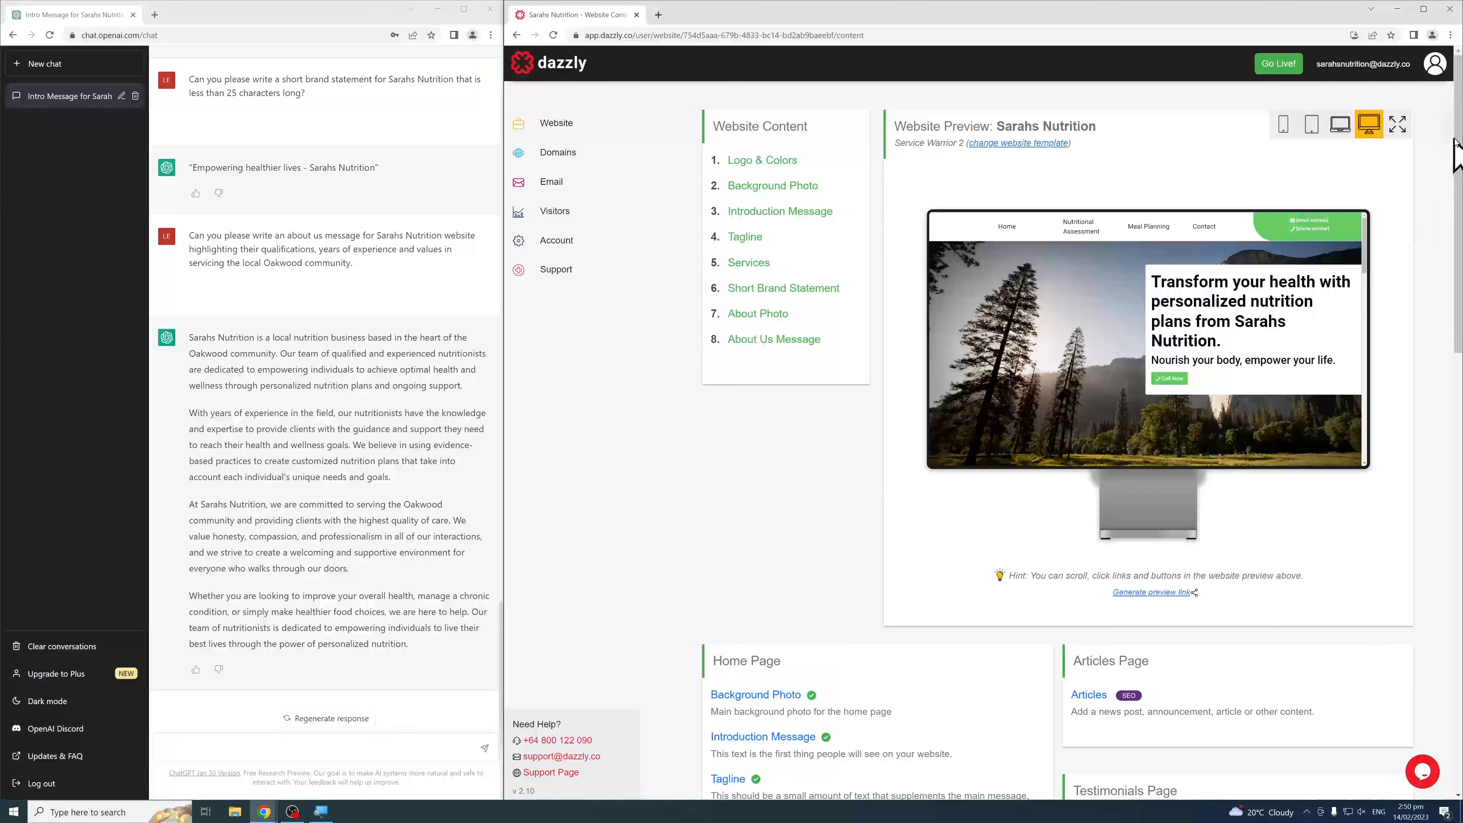
Find Josefin Sans in the font list, save it as the site font, and go back
drag(1457, 153, 1459, 564)
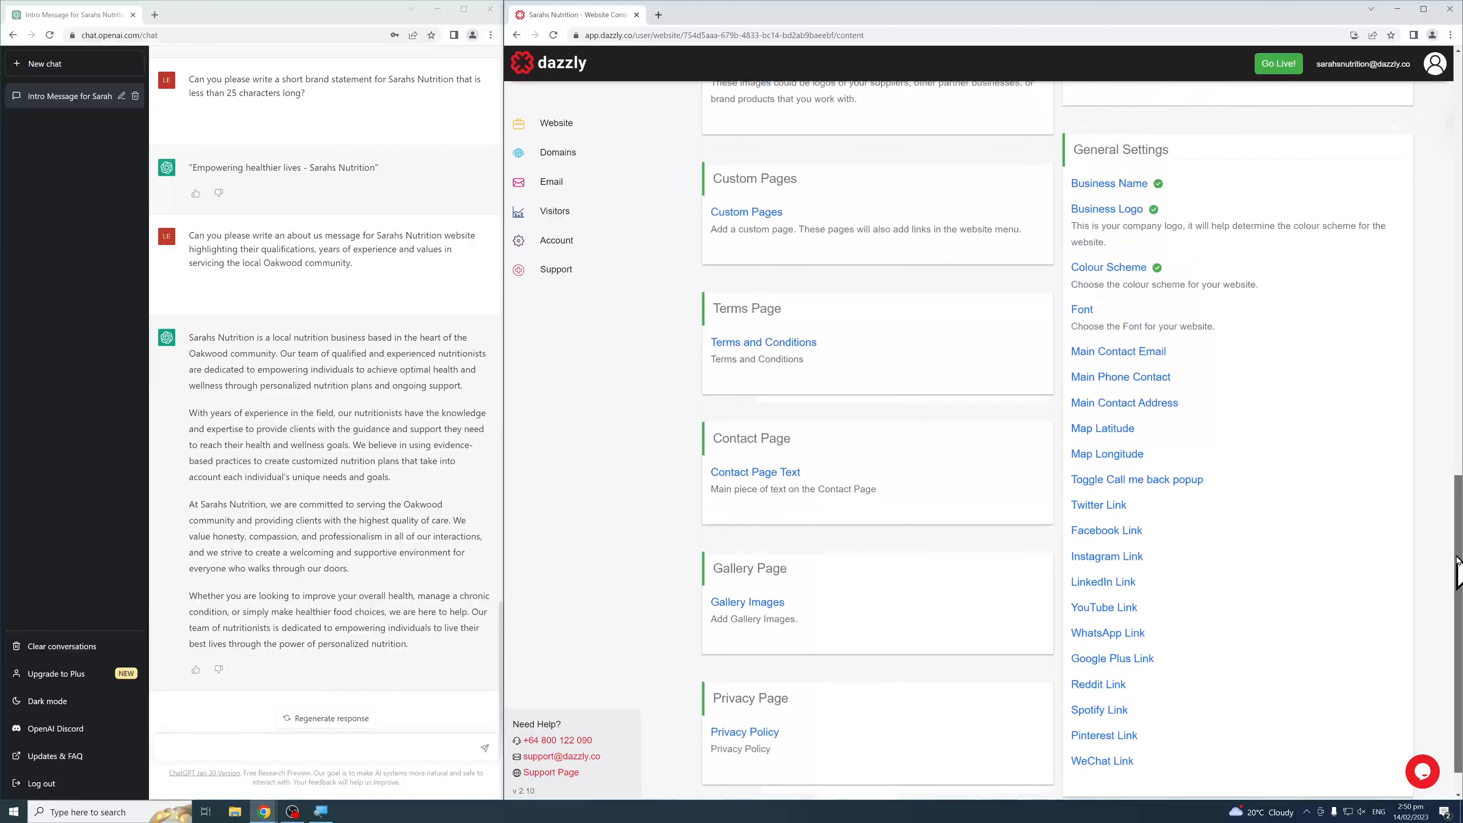
click(1088, 315)
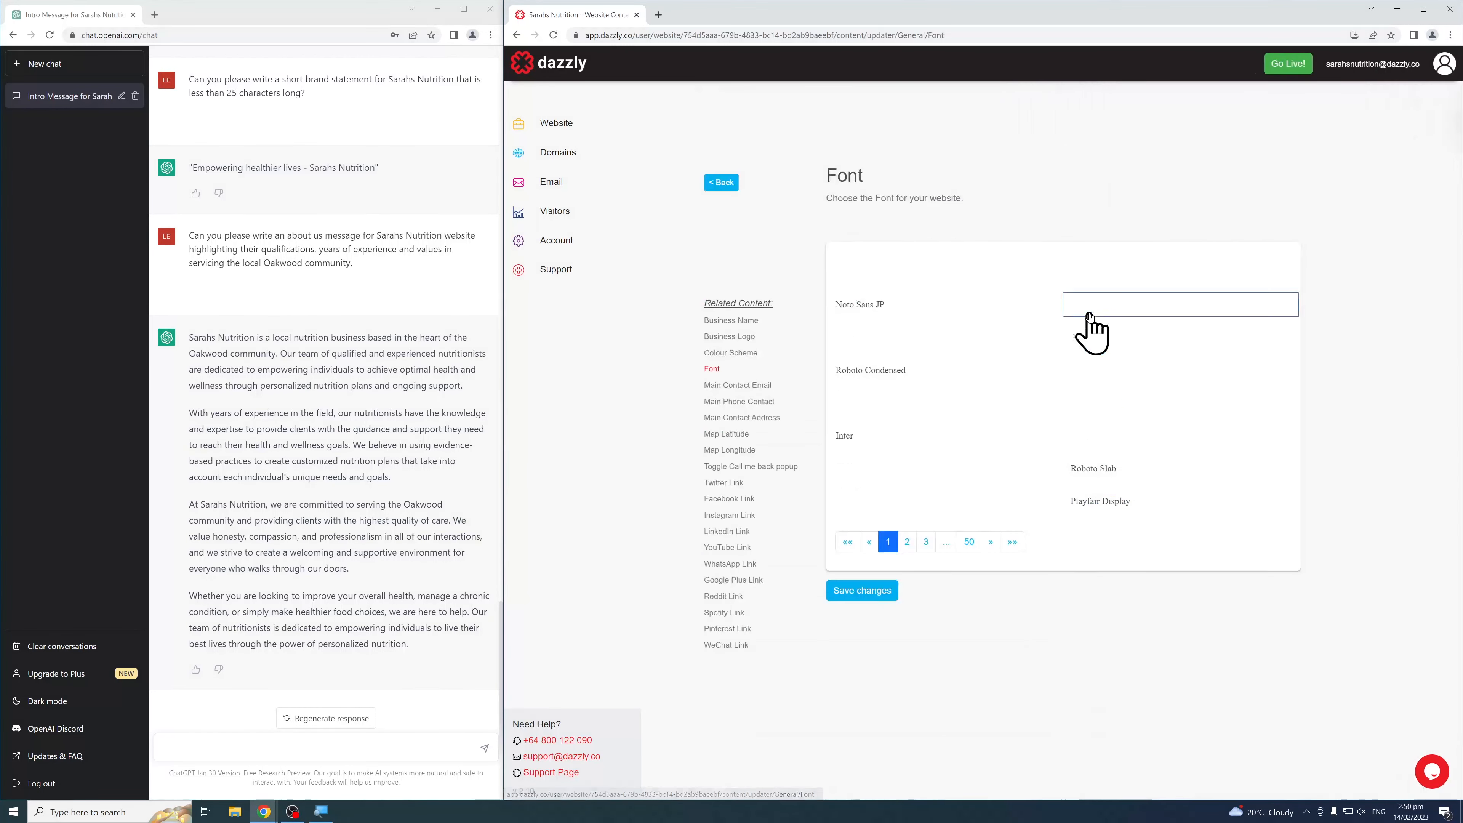
click(926, 544)
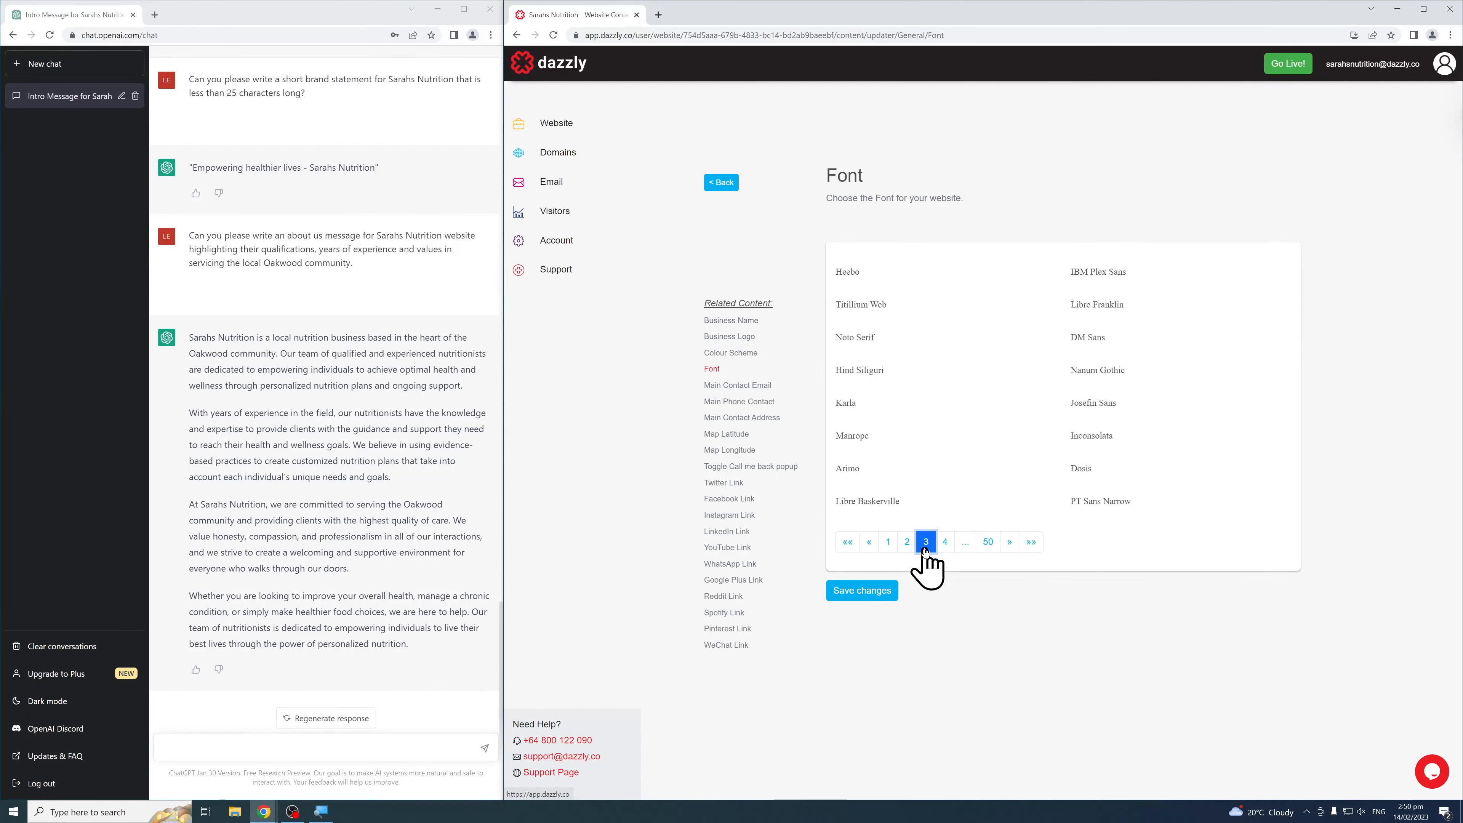
click(1009, 544)
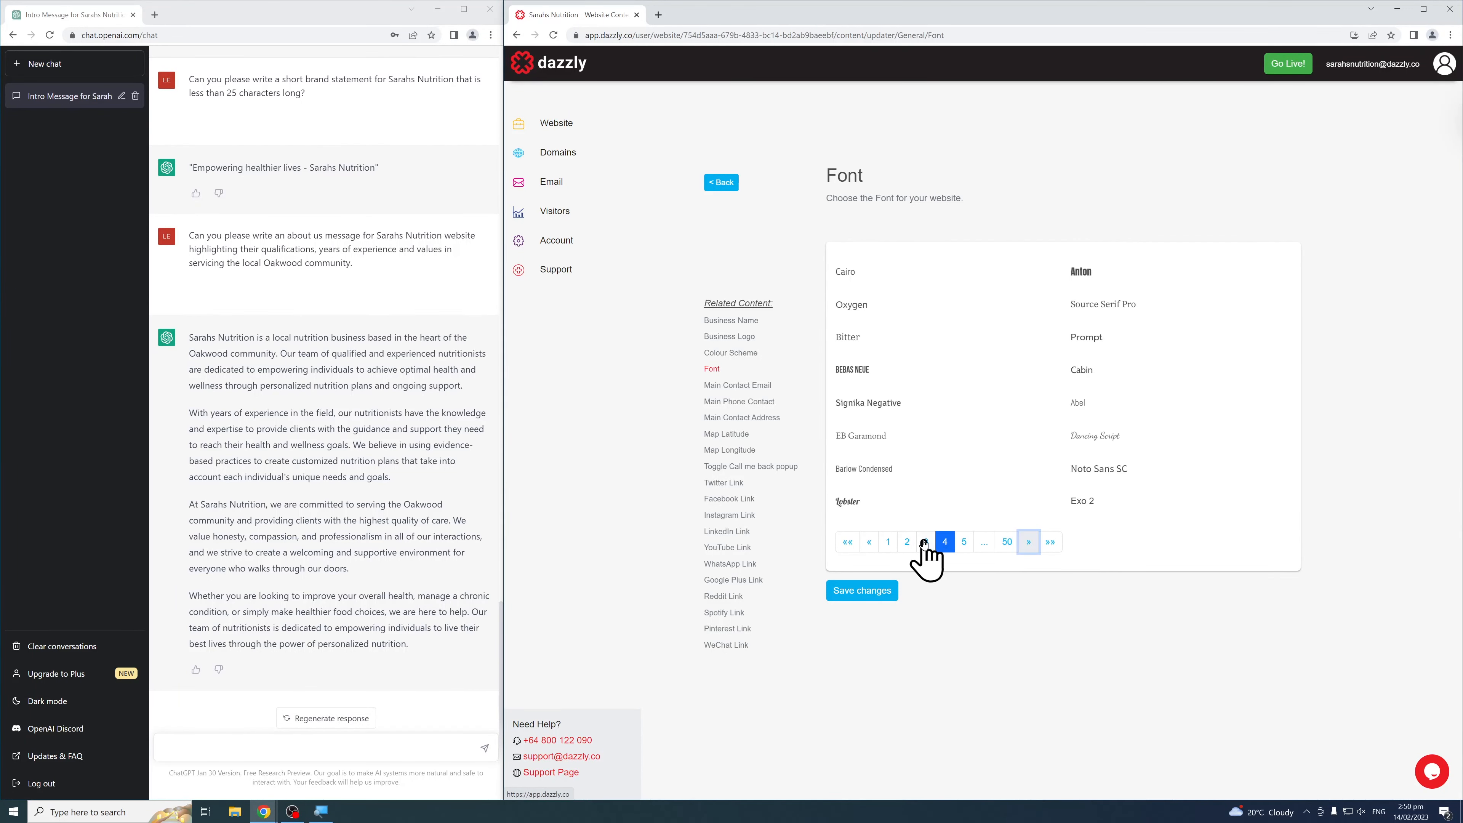
click(866, 545)
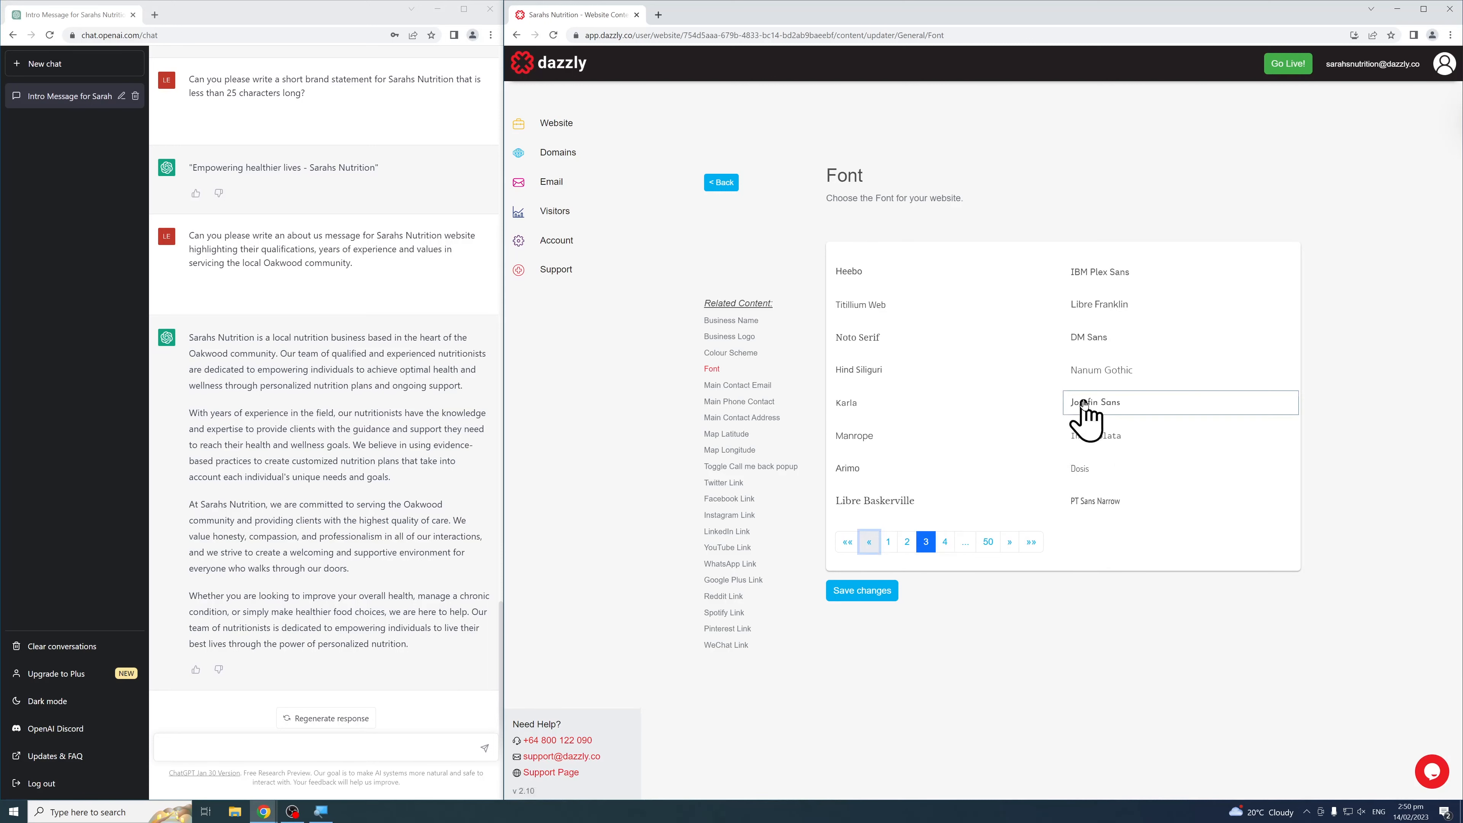
mouse_move(1194, 412)
click(1275, 405)
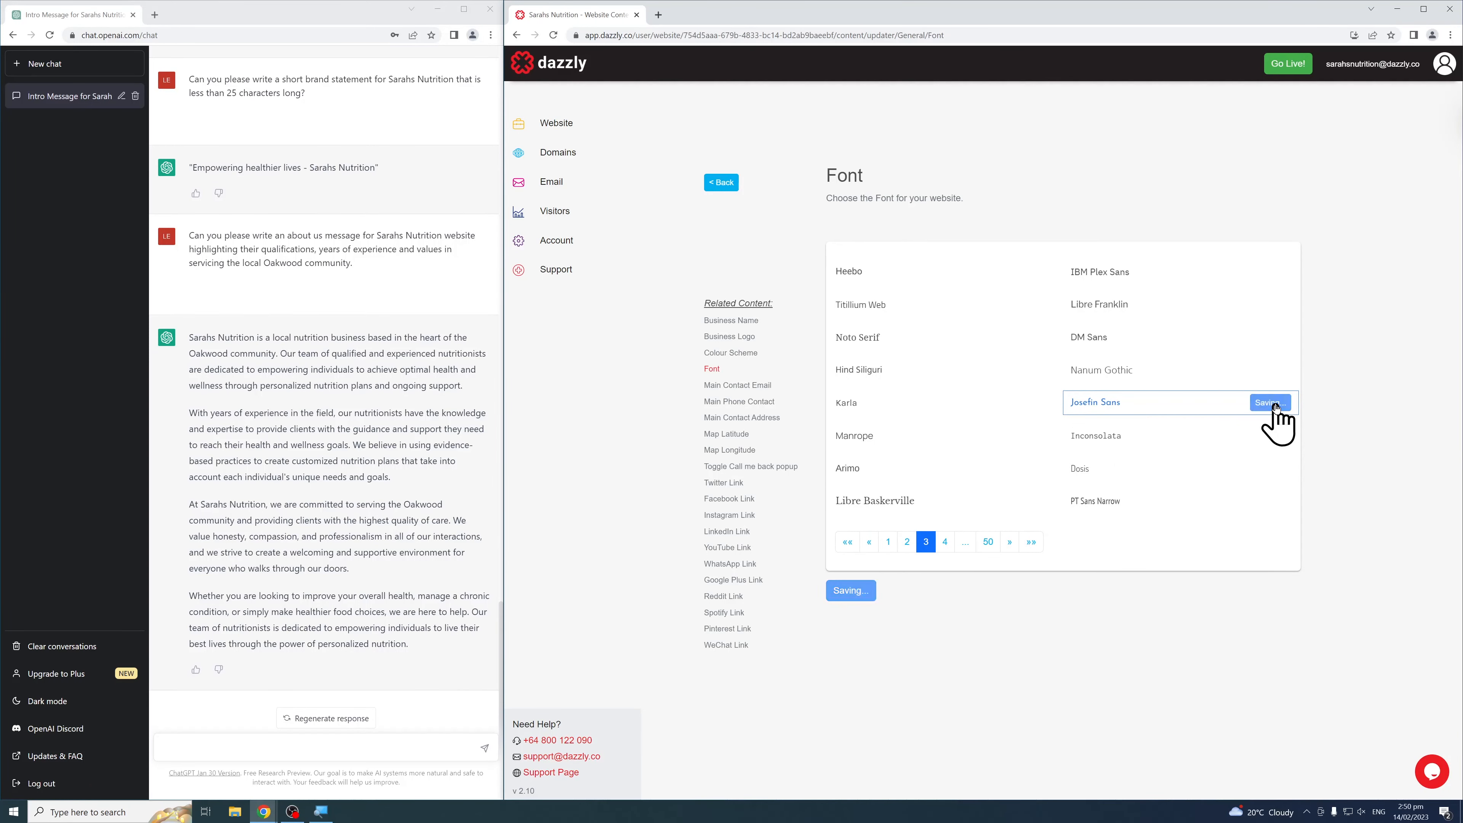
click(721, 184)
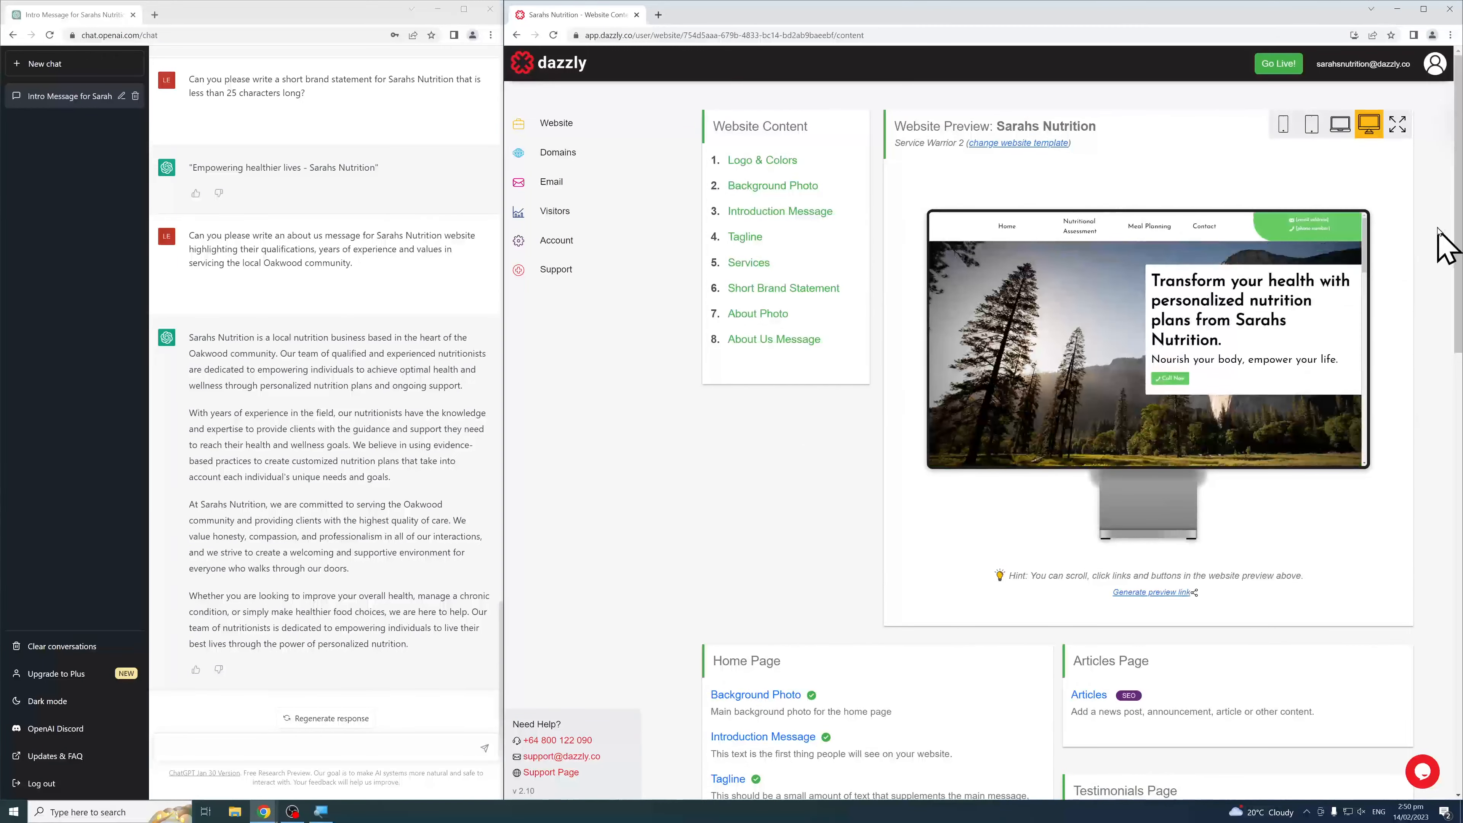
Edit and save the main contact phone number, then return to the content overview
scroll(1459, 264, down, 2)
drag(1458, 264, 1430, 630)
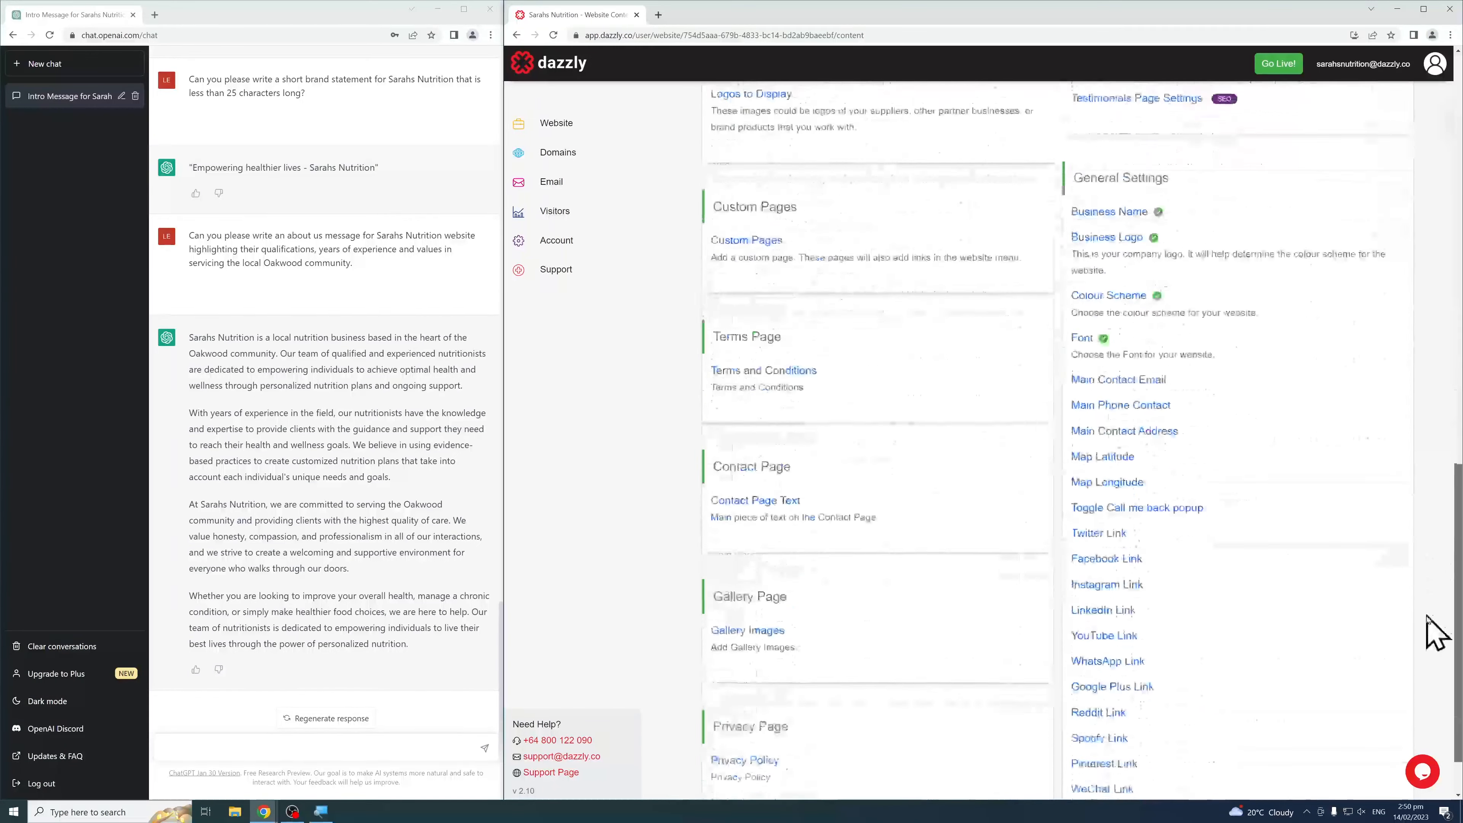
scroll(1215, 403, down, 1)
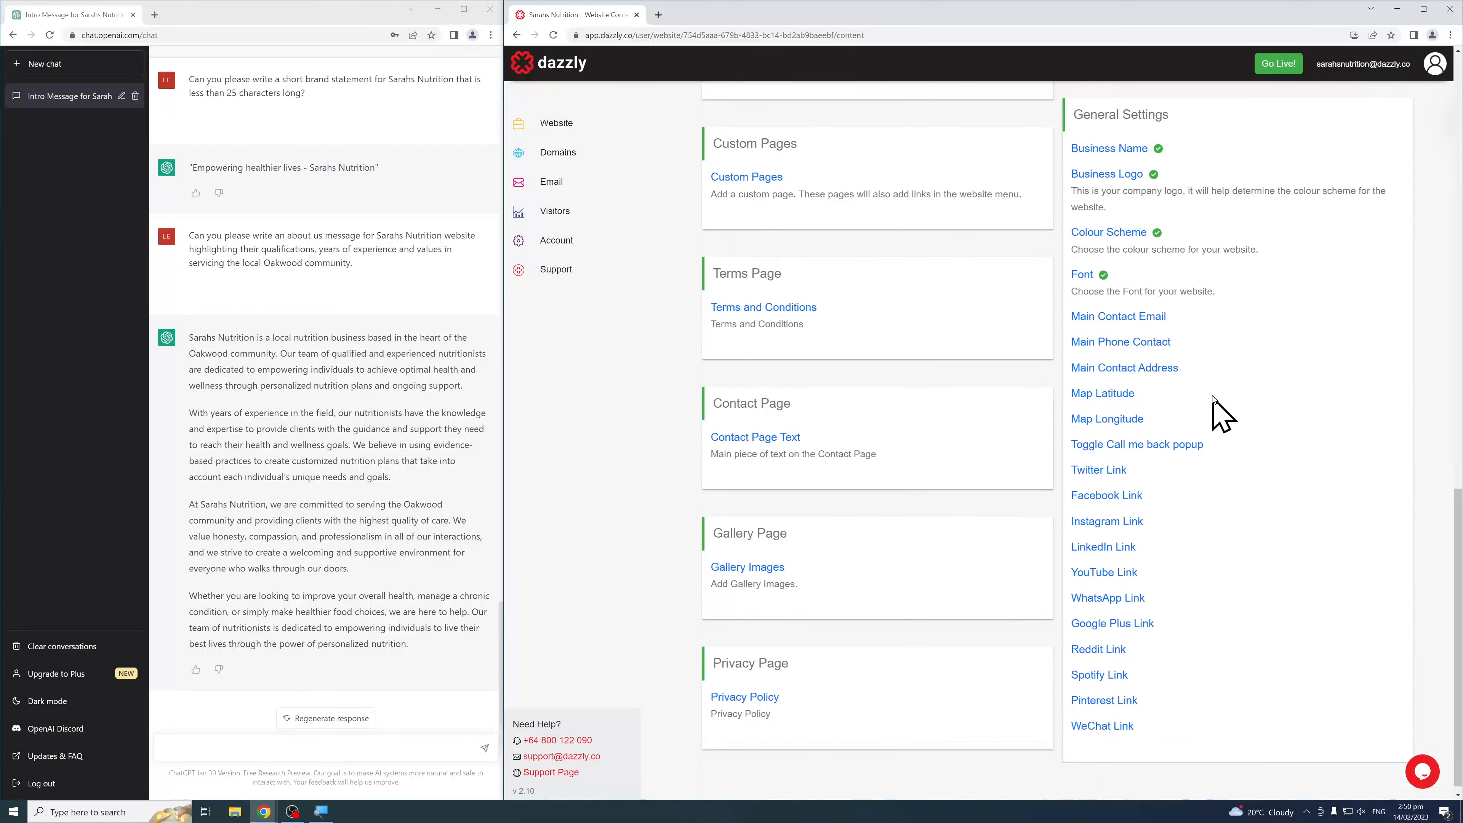
click(1147, 342)
click(995, 280)
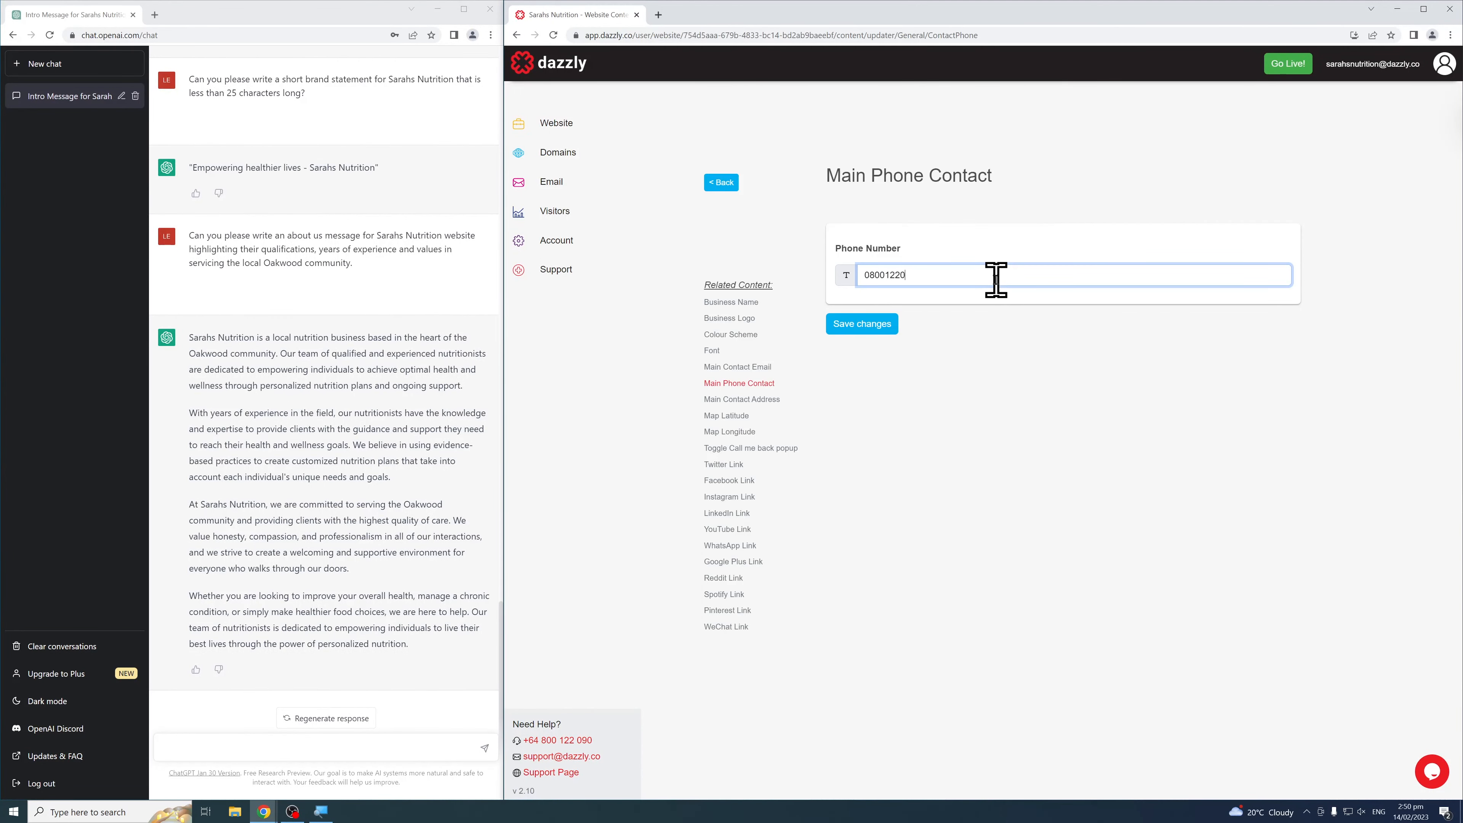
click(871, 325)
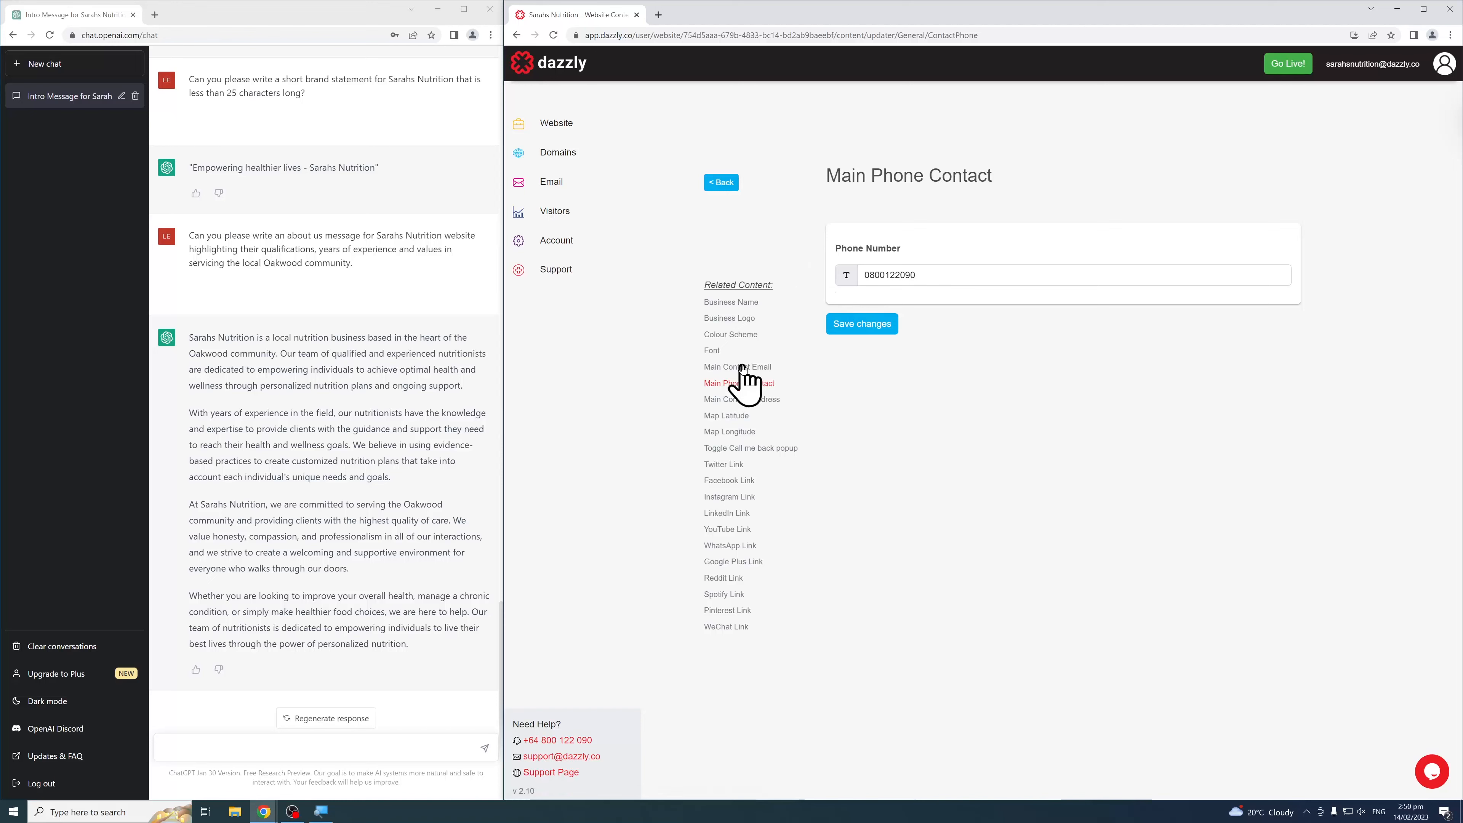
click(721, 182)
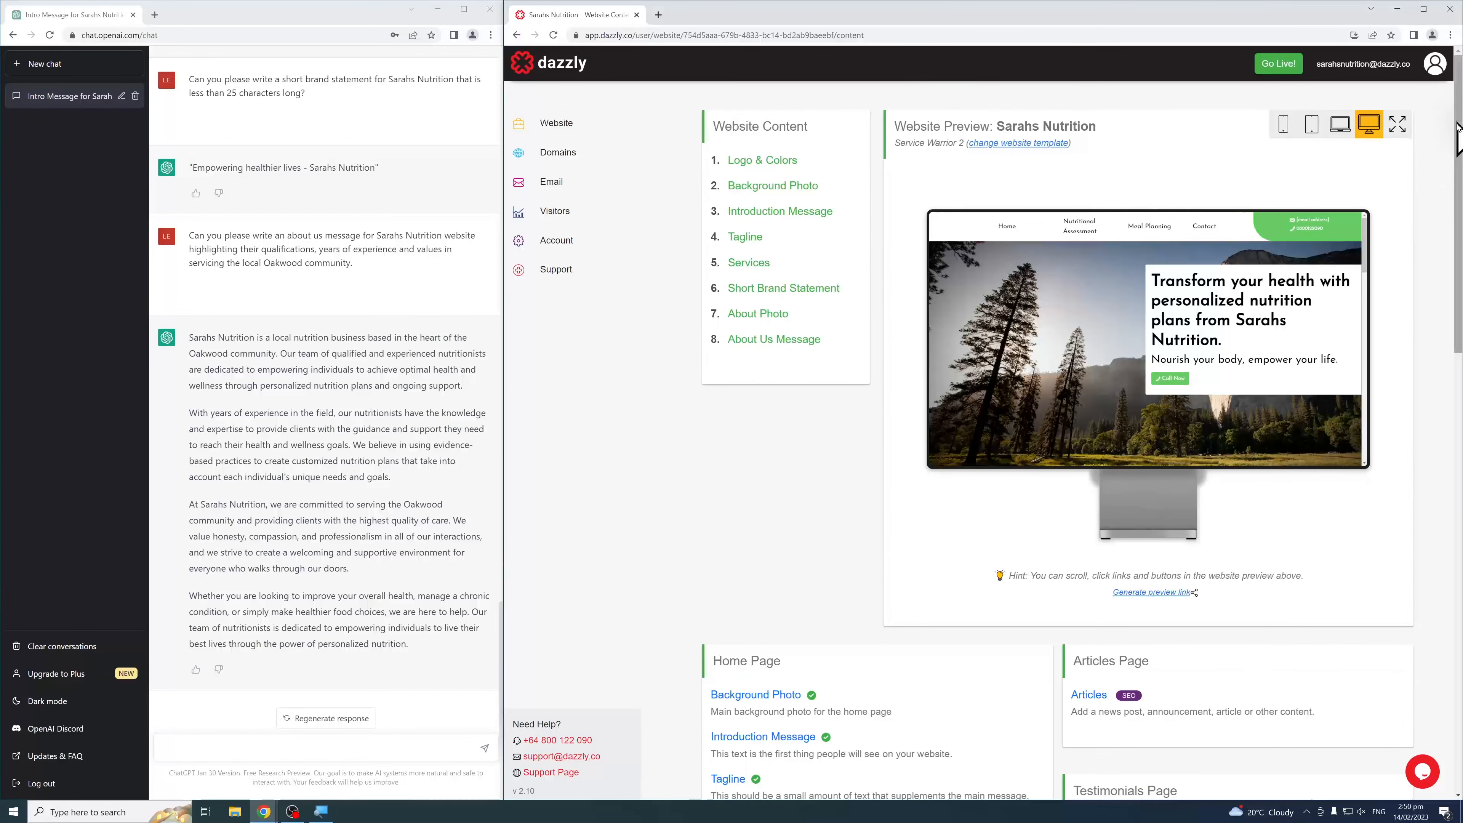
Enter the business email address as the Main Contact Email, save, and go back
scroll(1449, 278, down, 3)
scroll(1449, 375, down, 6)
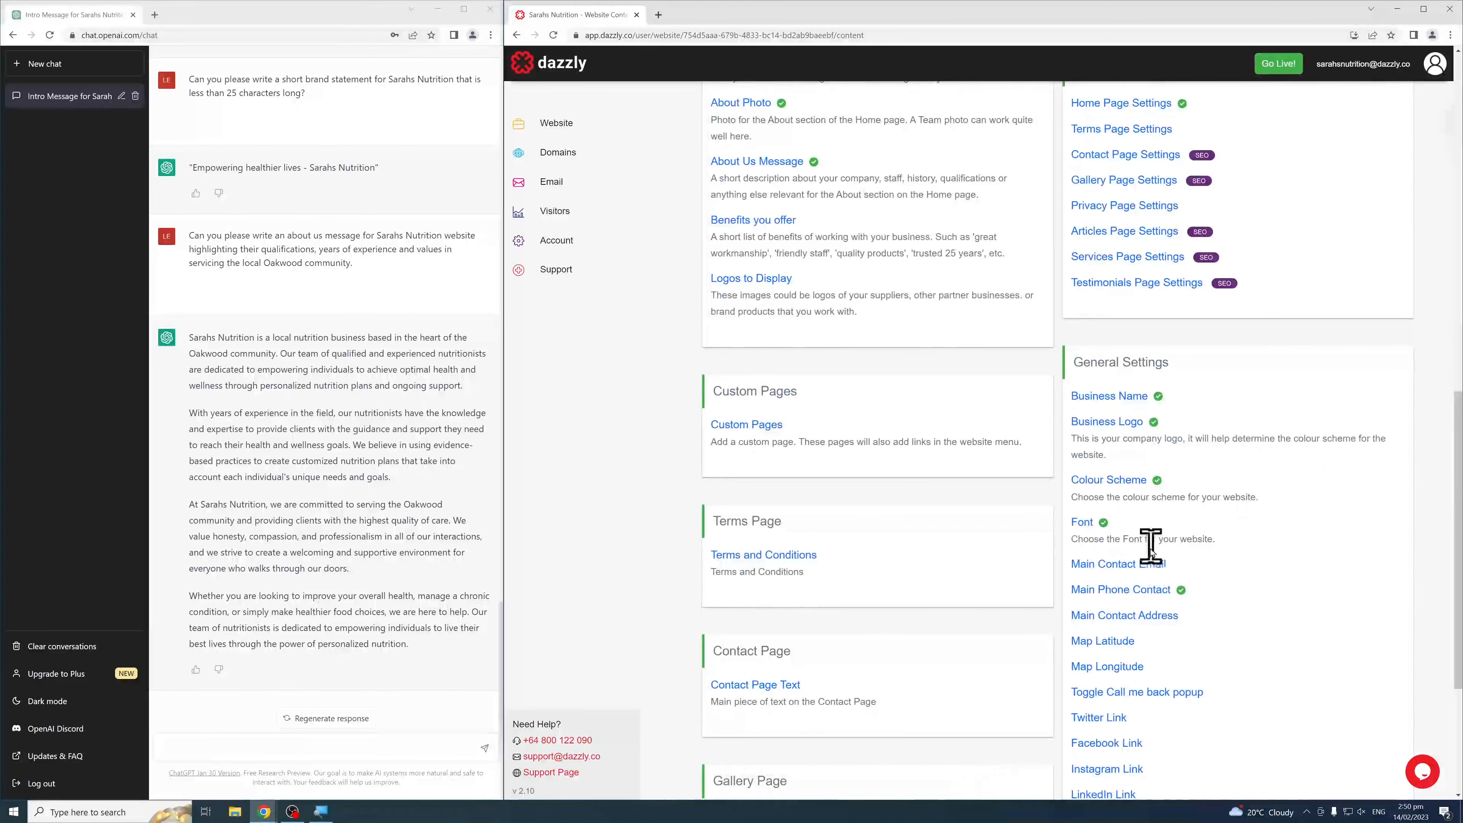
click(1147, 562)
click(934, 274)
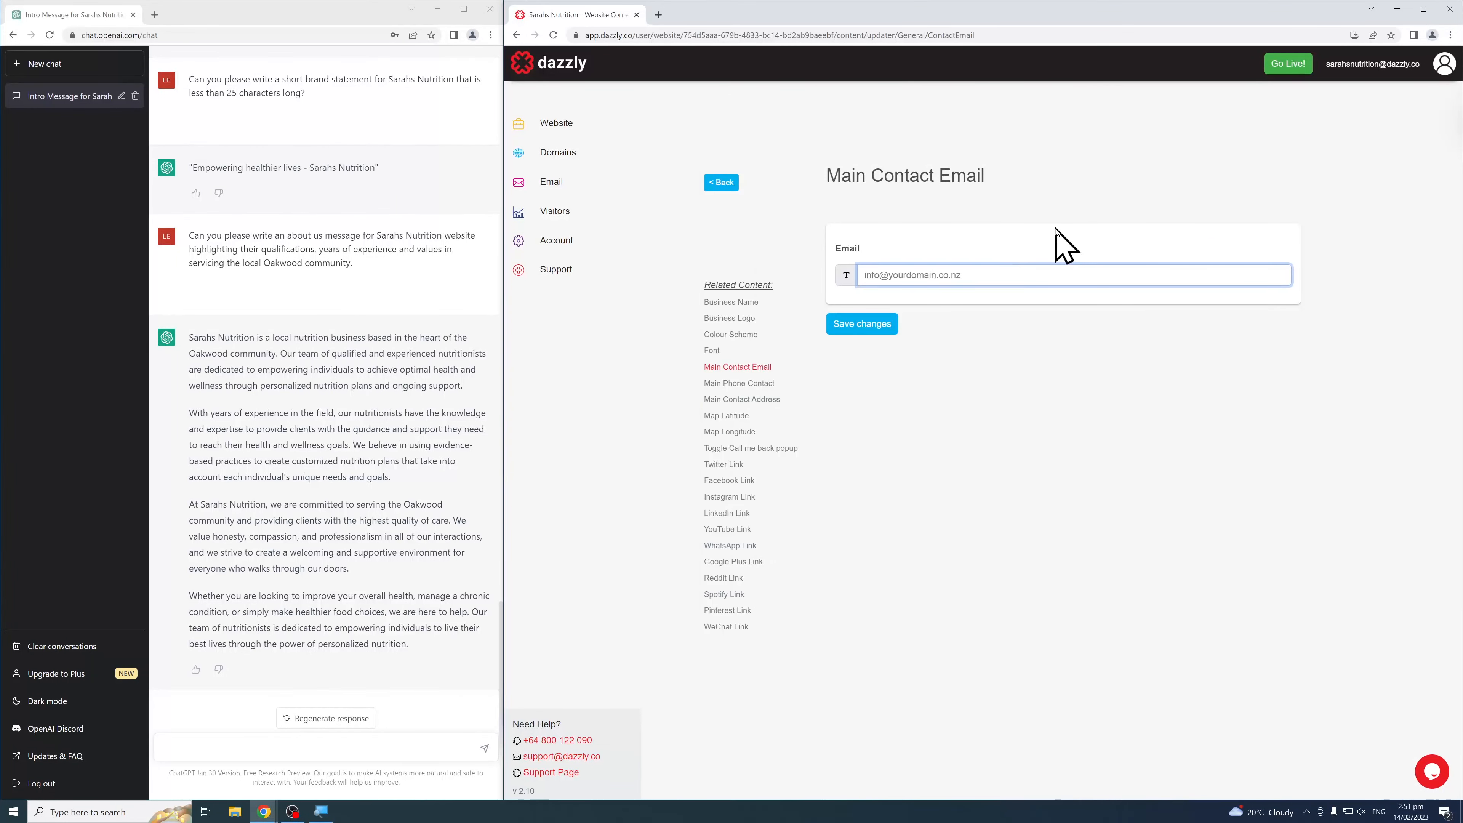
text(sarahsc)
click(871, 327)
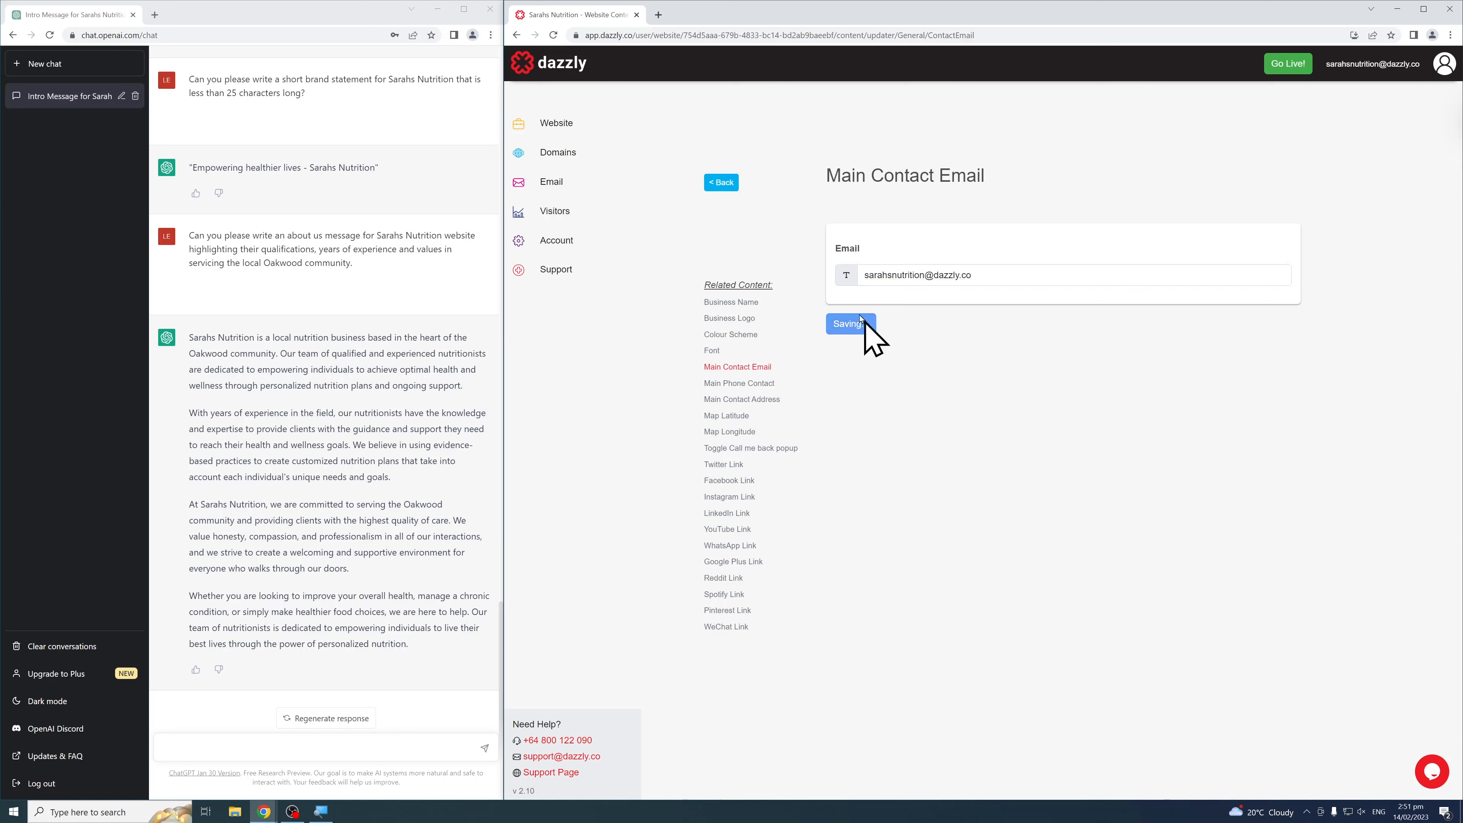
click(721, 184)
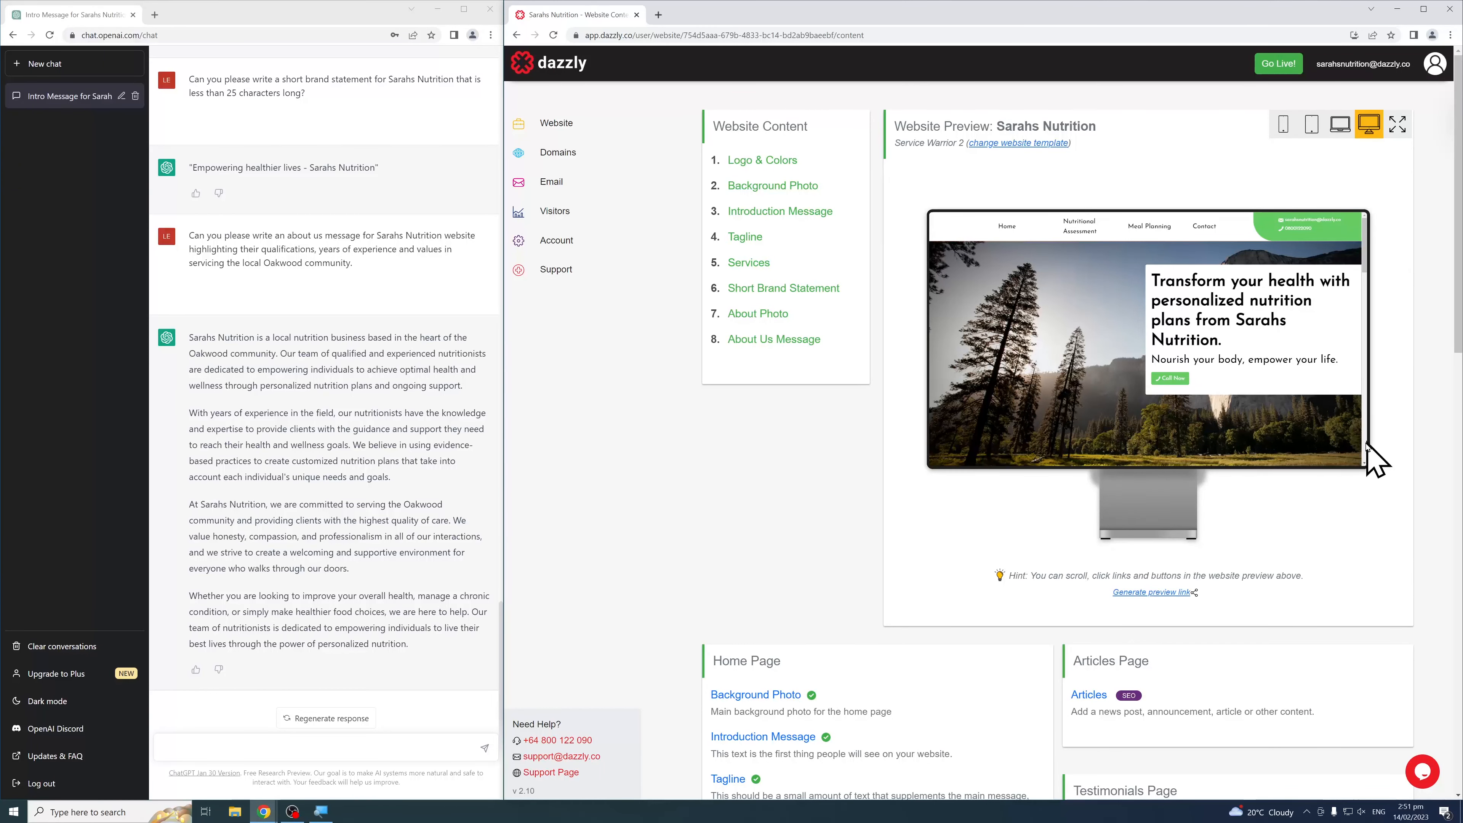
Generate a shareable preview link, open the full-screen preview, and review the Nutritional Assessment page
click(1159, 593)
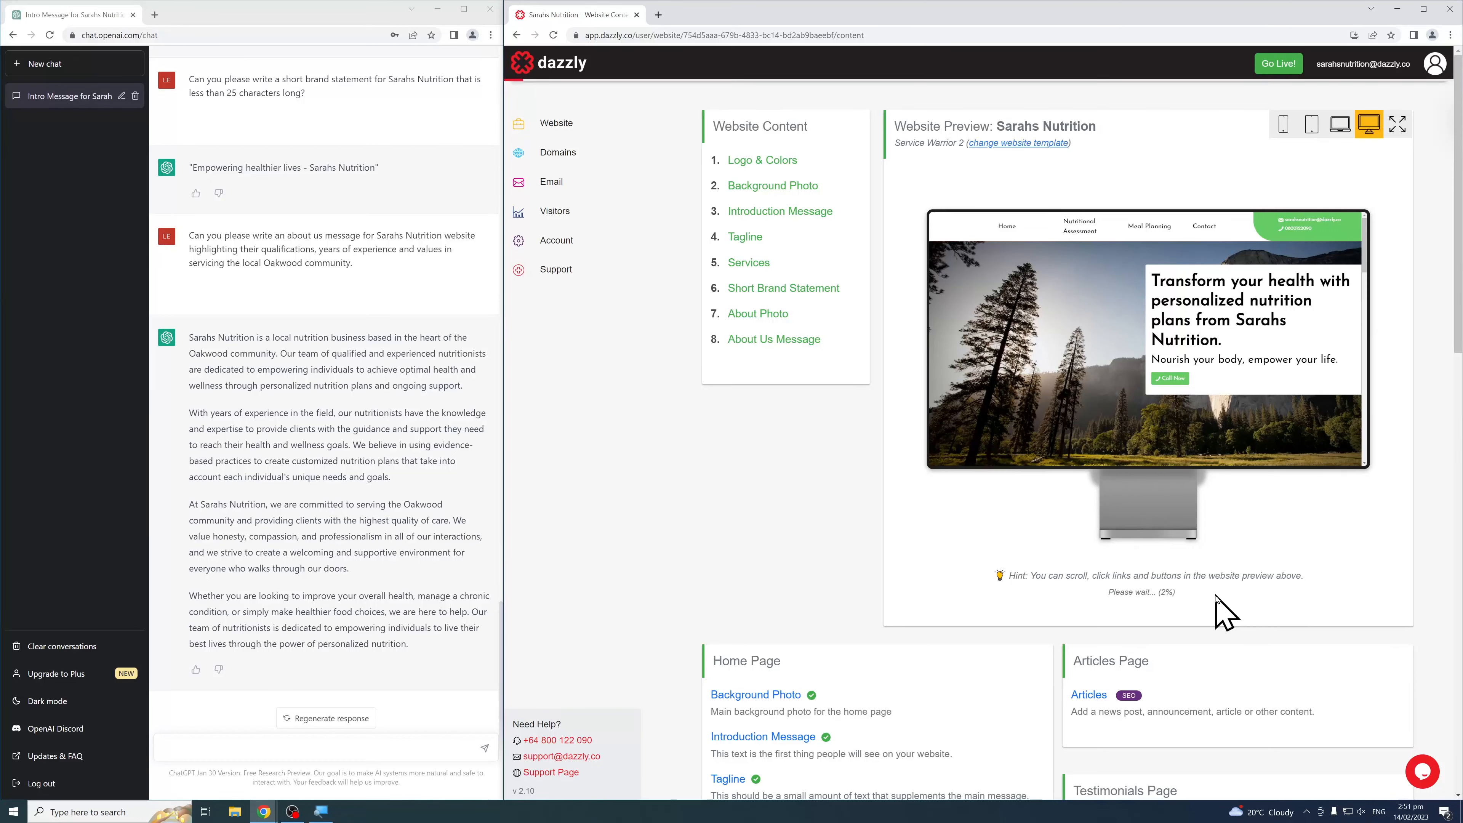
click(1398, 126)
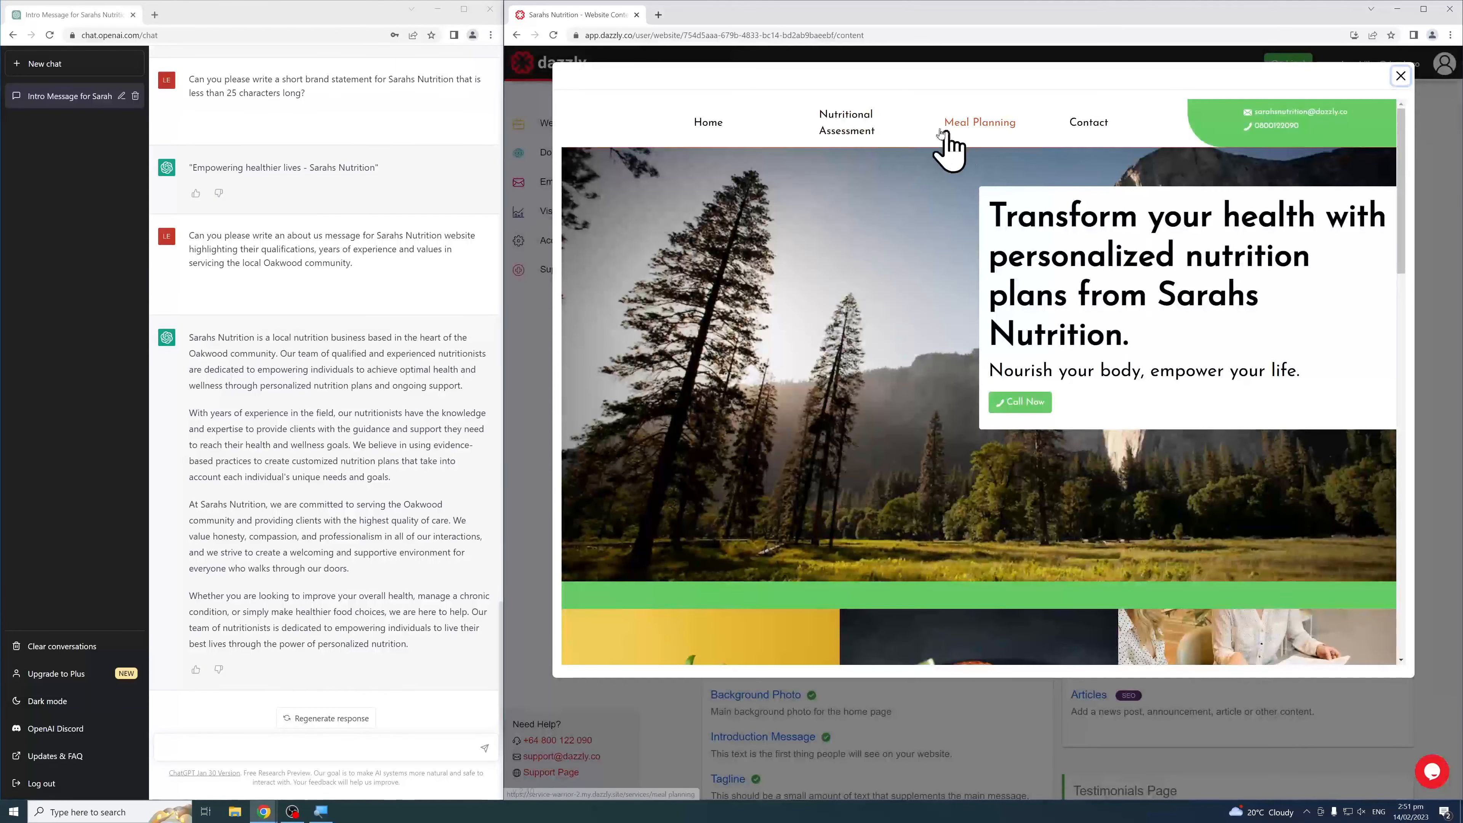
click(874, 122)
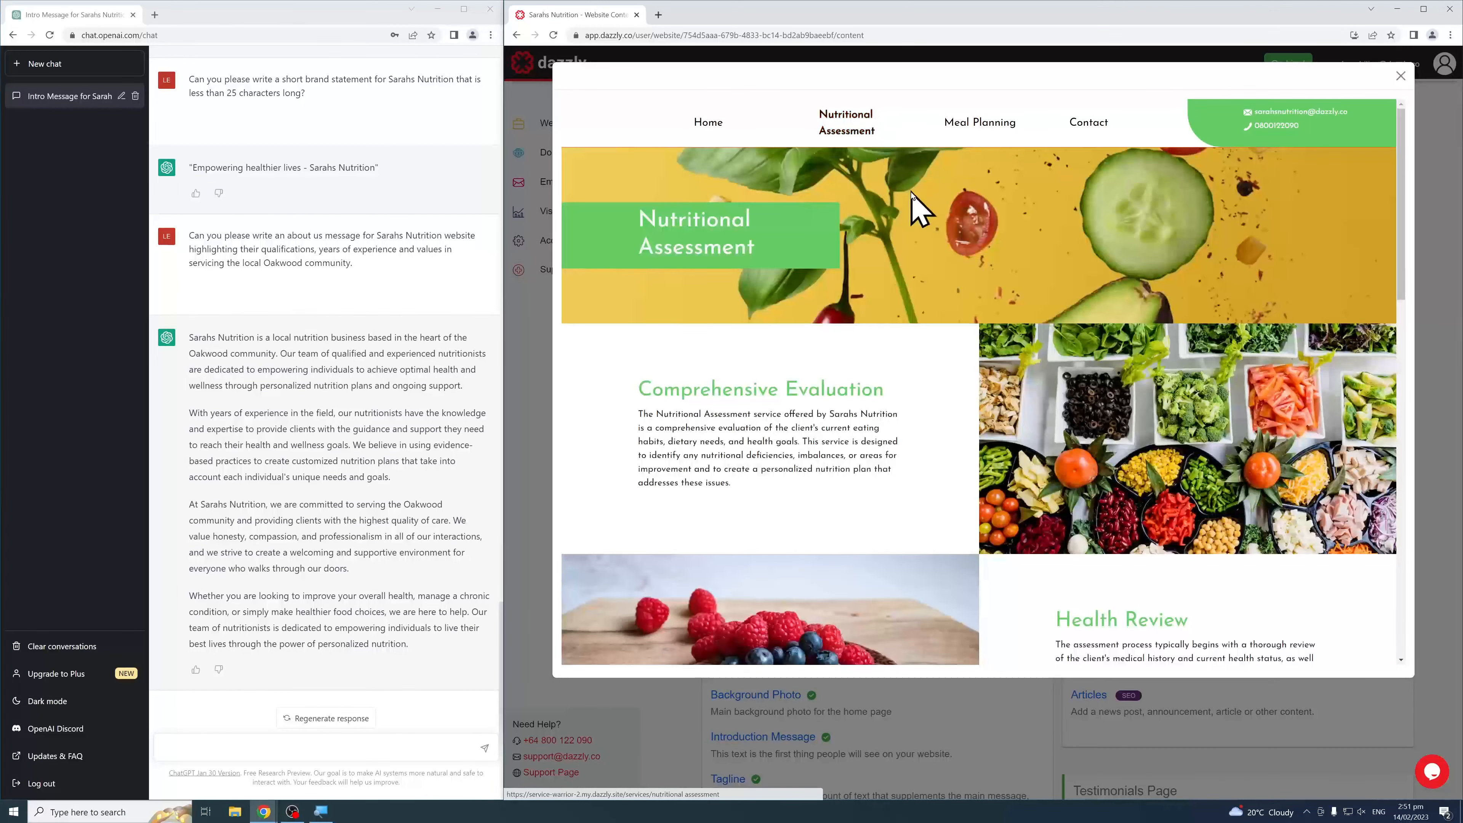
scroll(922, 213, down, 3)
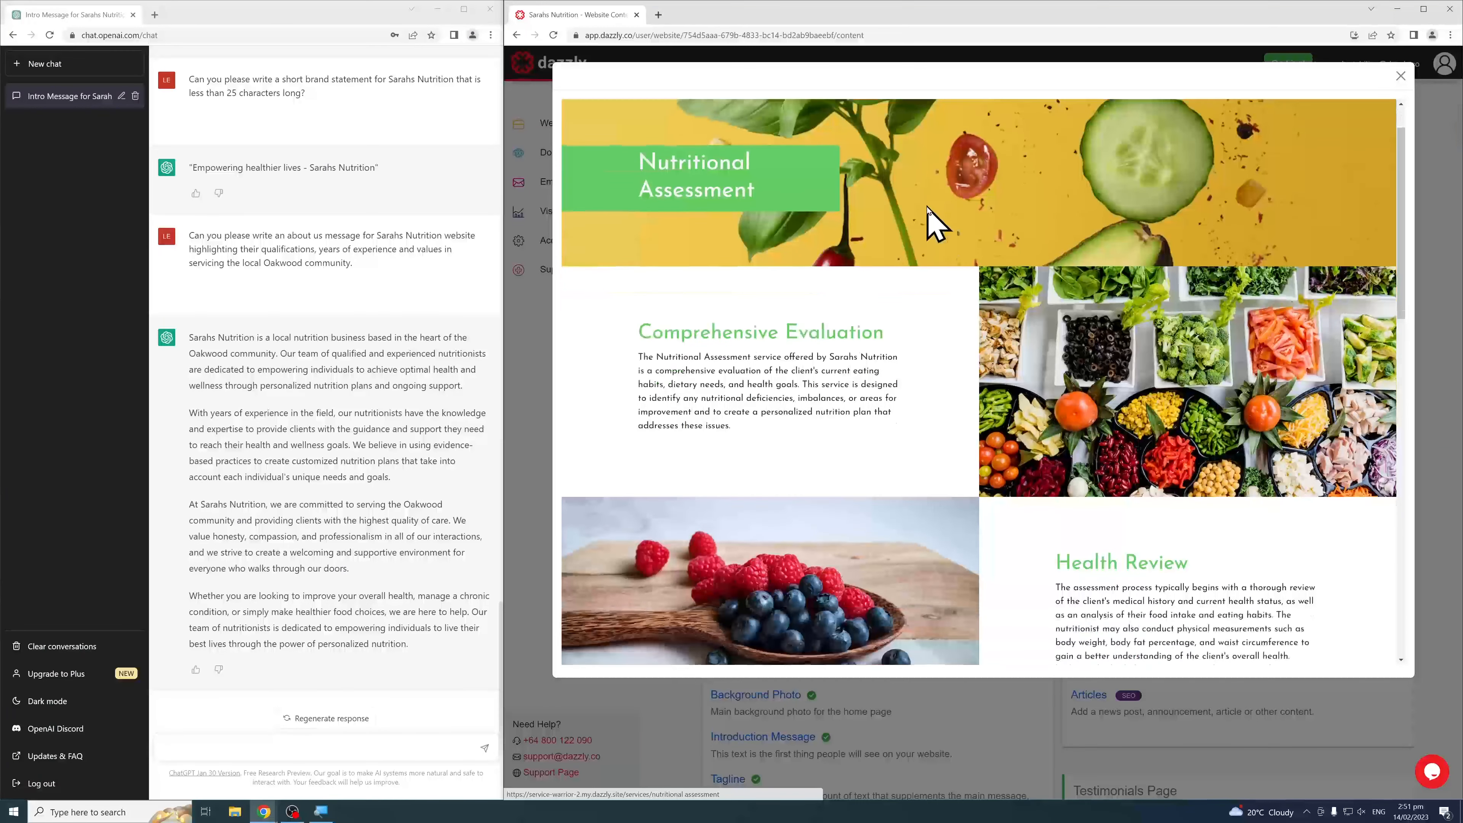
scroll(928, 207, down, 10)
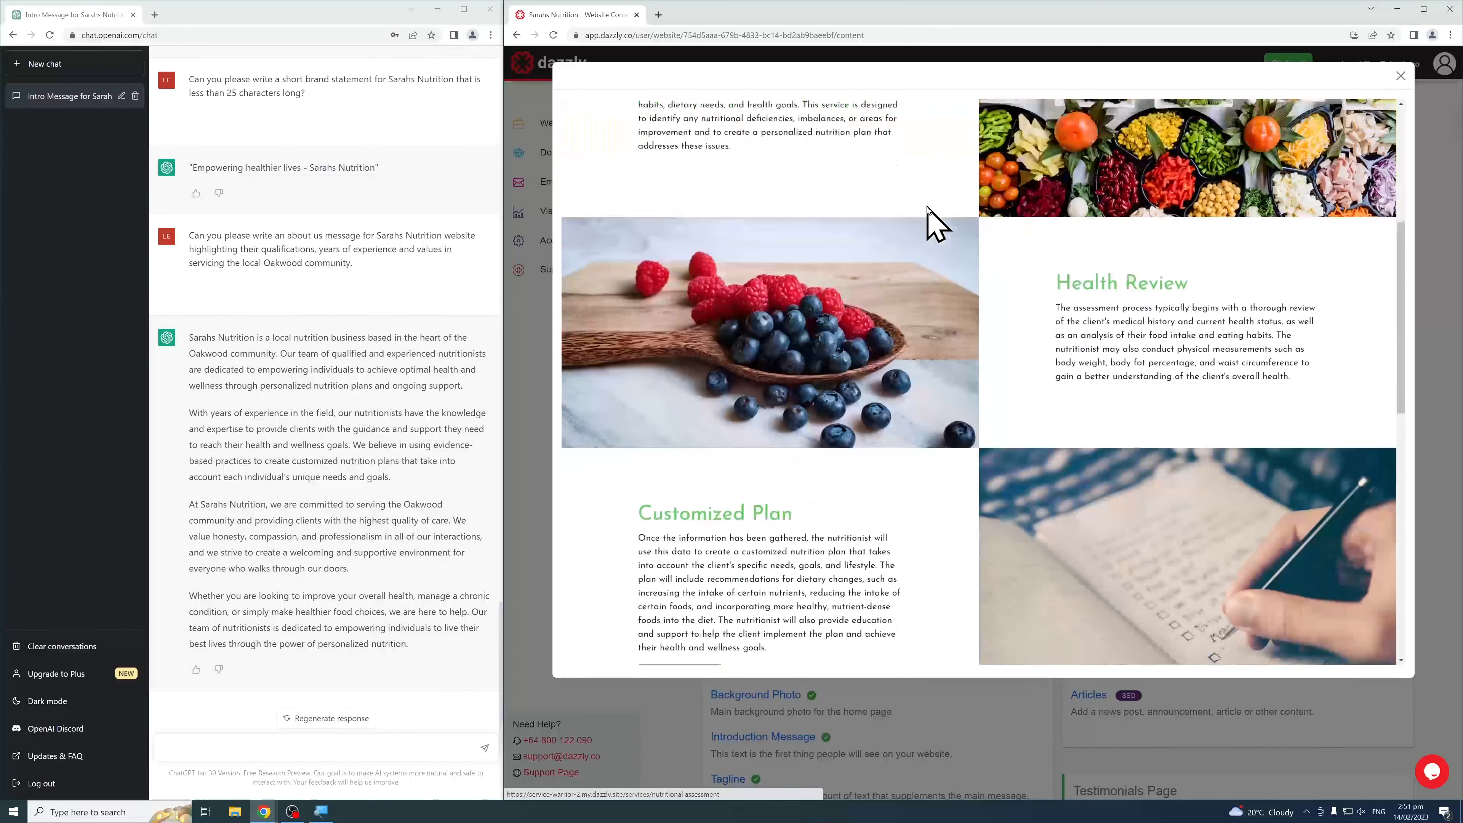
scroll(927, 207, down, 9)
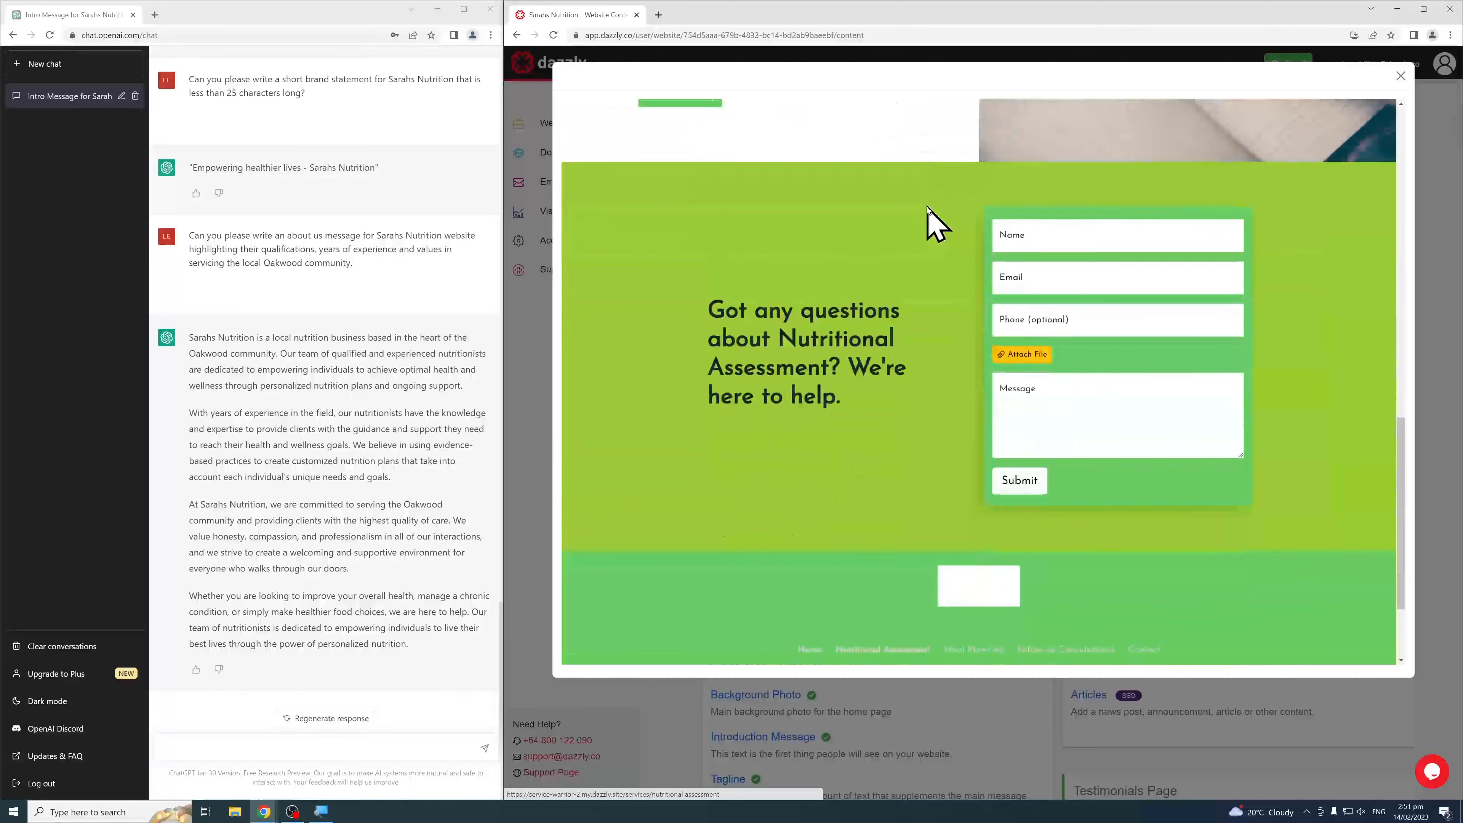
scroll(927, 212, up, 8)
scroll(925, 219, up, 12)
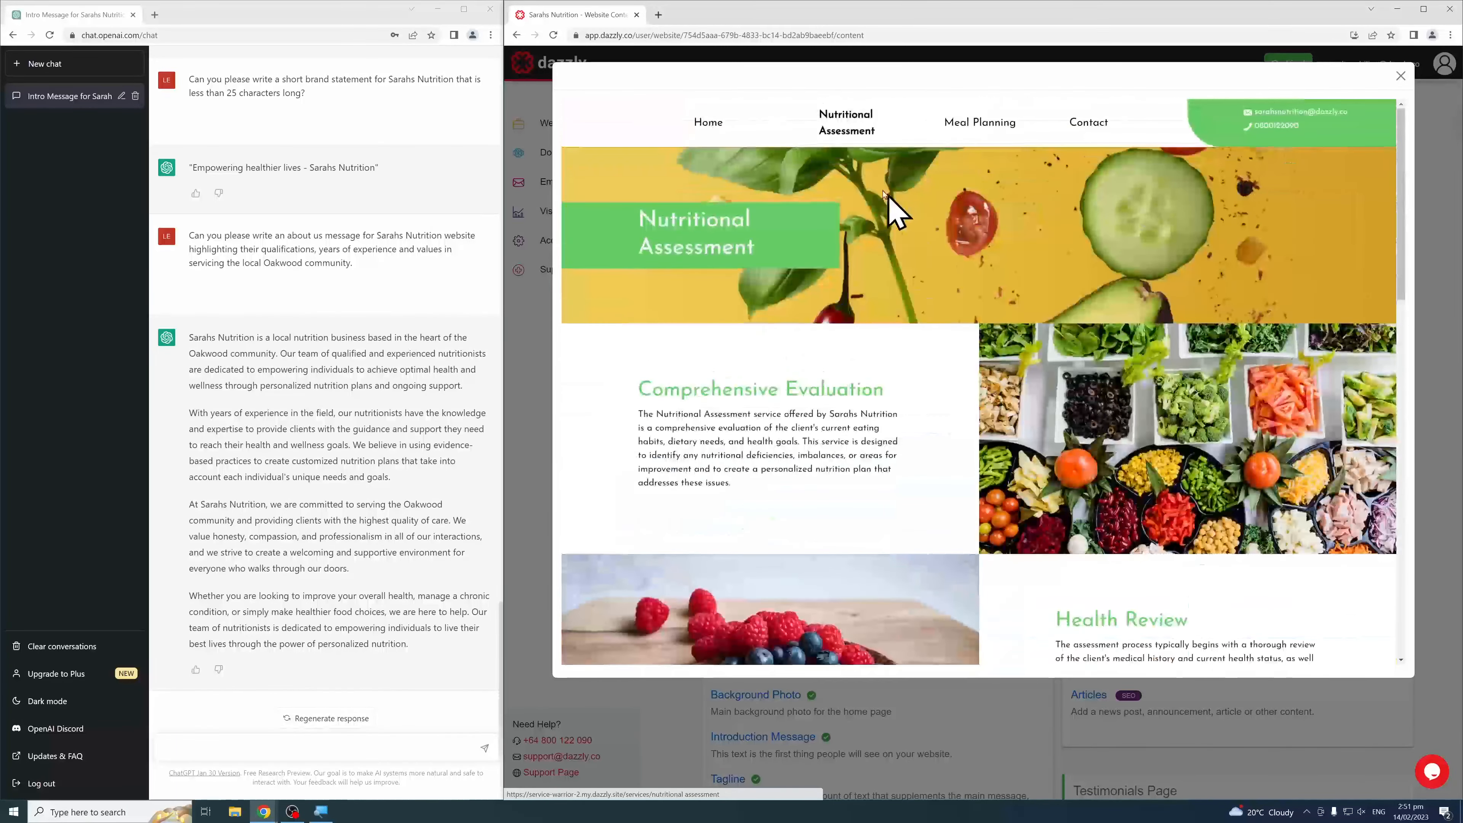
click(694, 122)
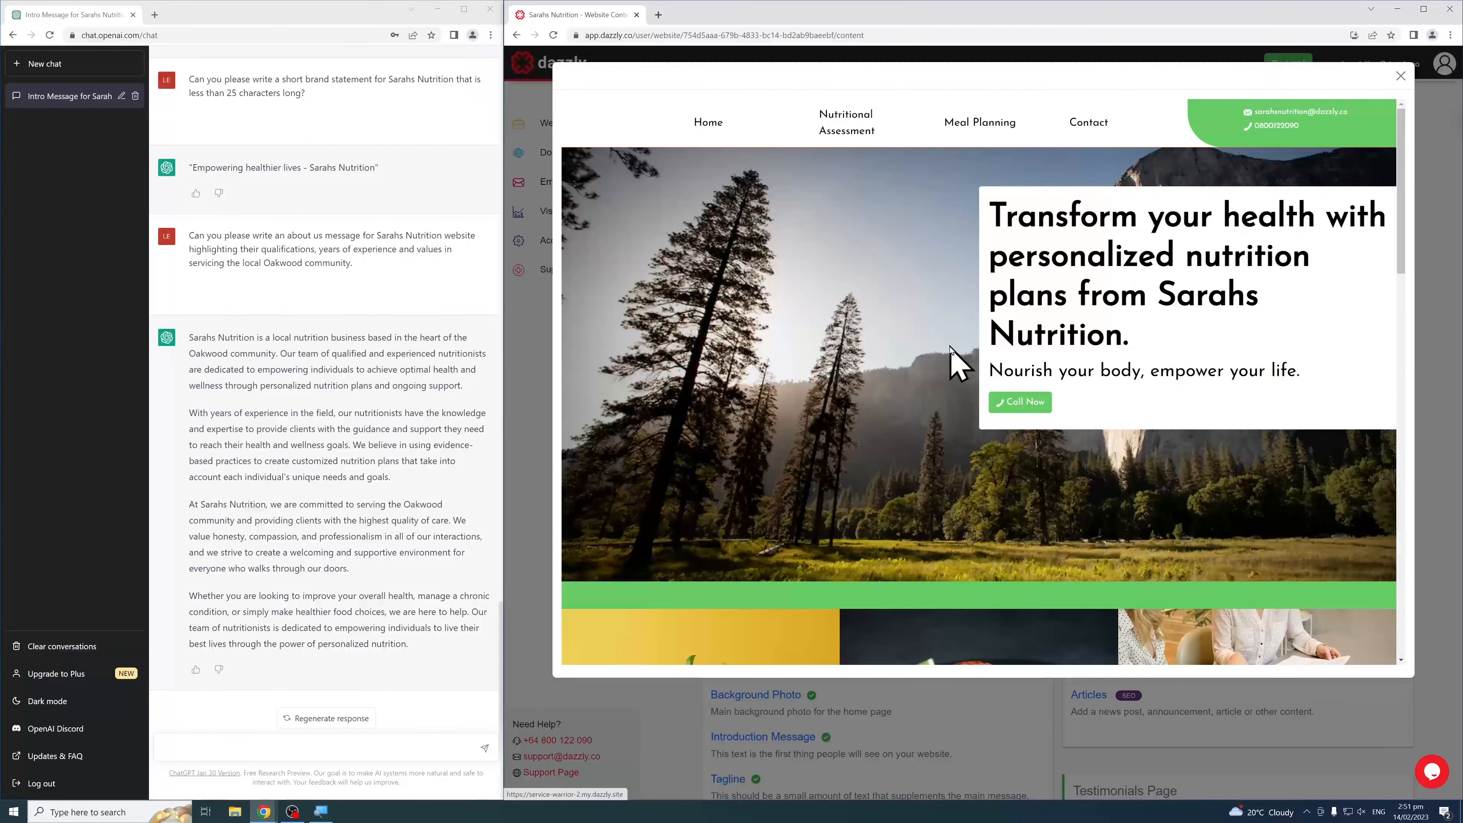
Scroll through the whole home page in the enlarged preview
scroll(945, 348, down, 4)
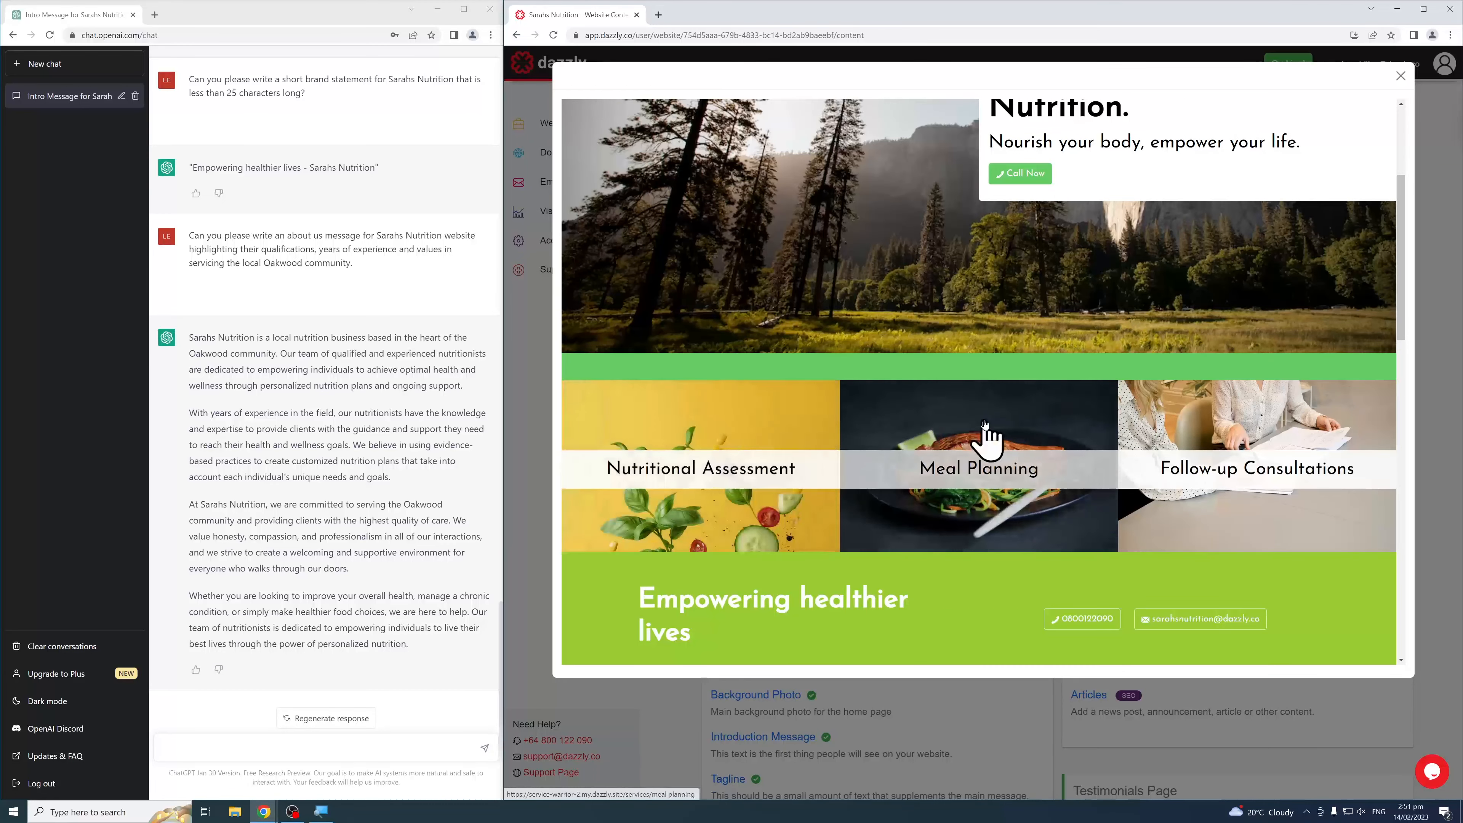
scroll(986, 426, down, 2)
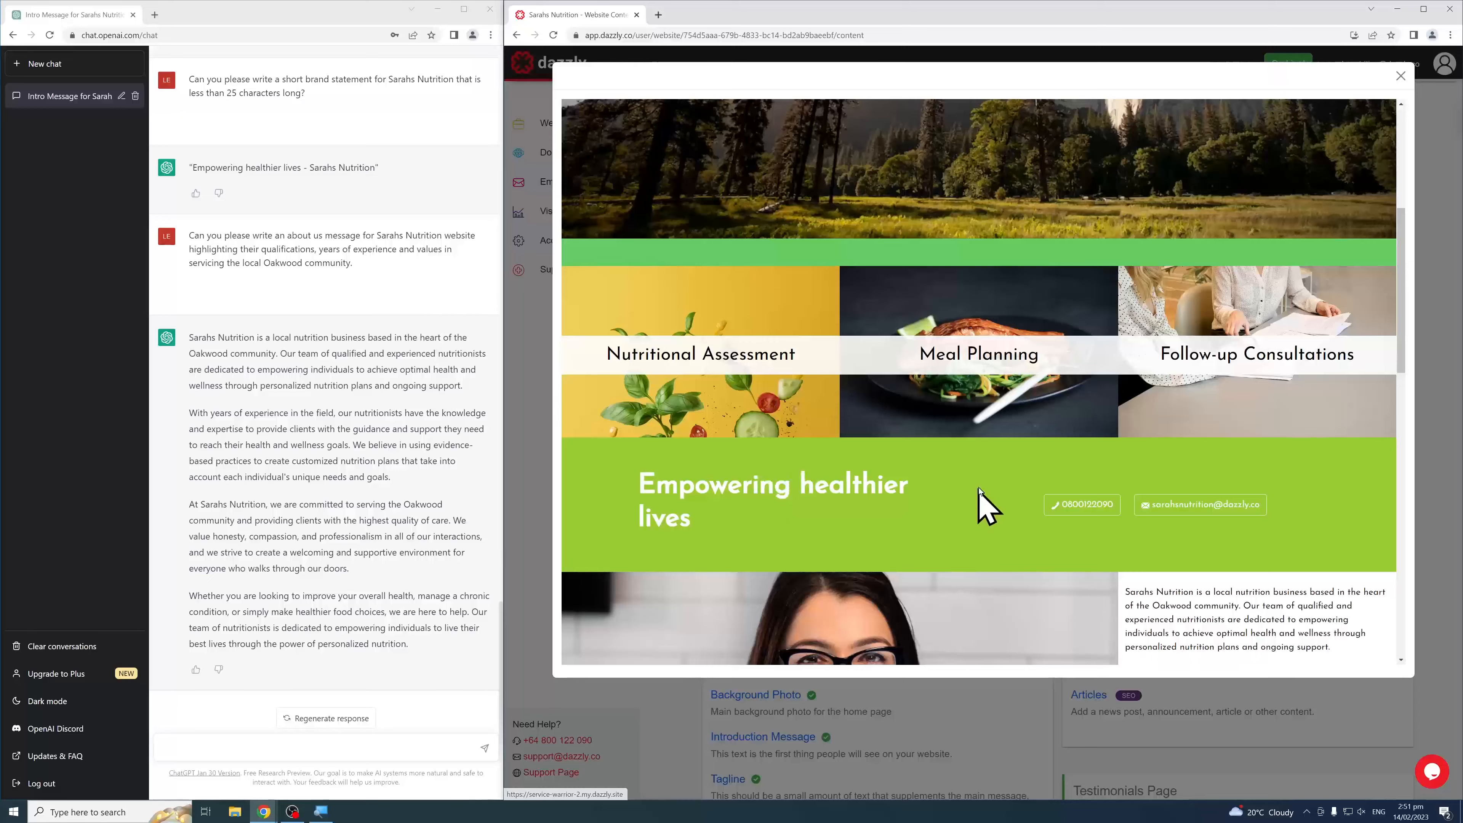
scroll(988, 490, down, 4)
scroll(1005, 475, down, 1)
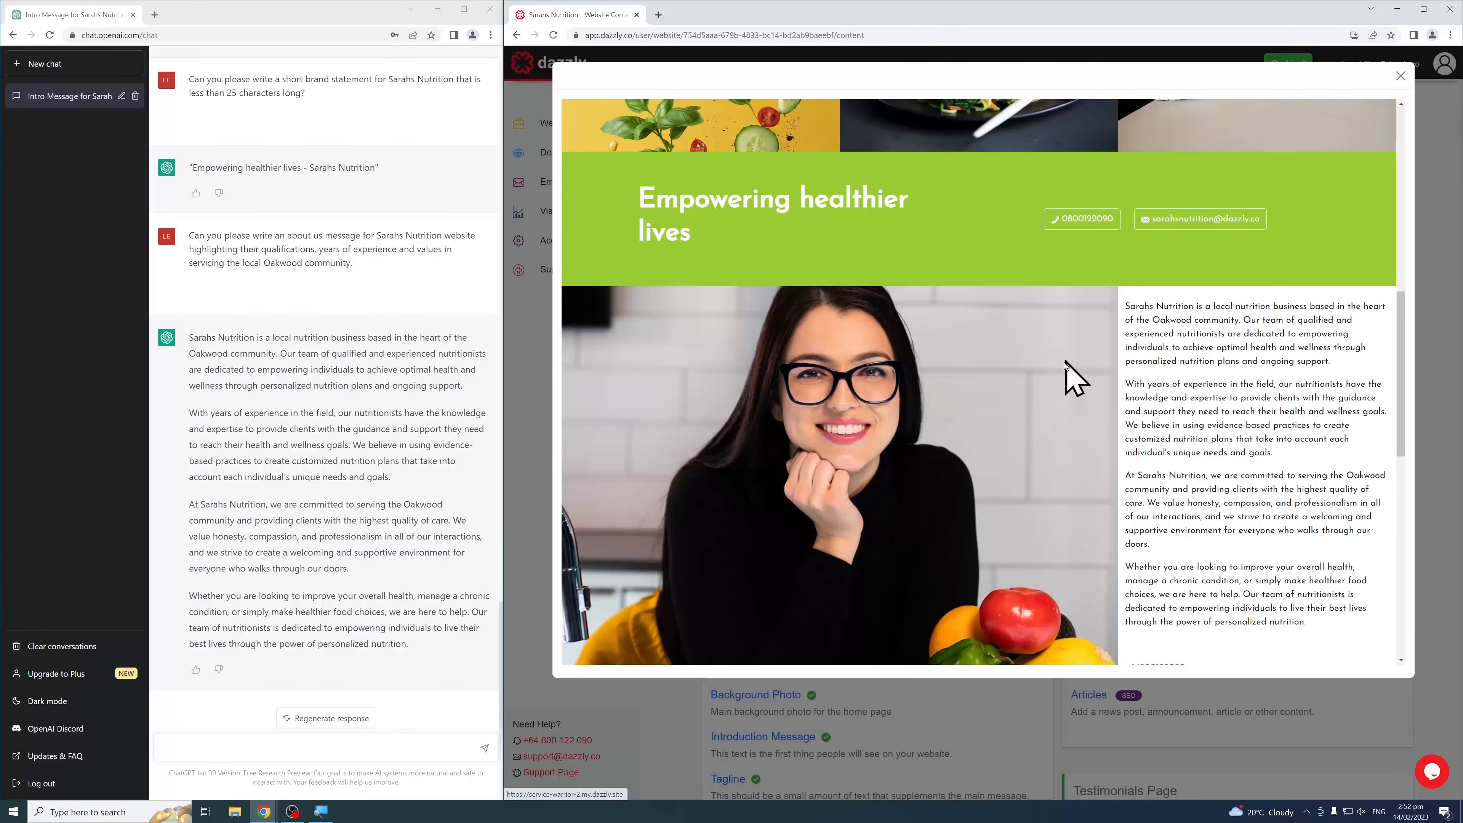
scroll(1025, 381, down, 1)
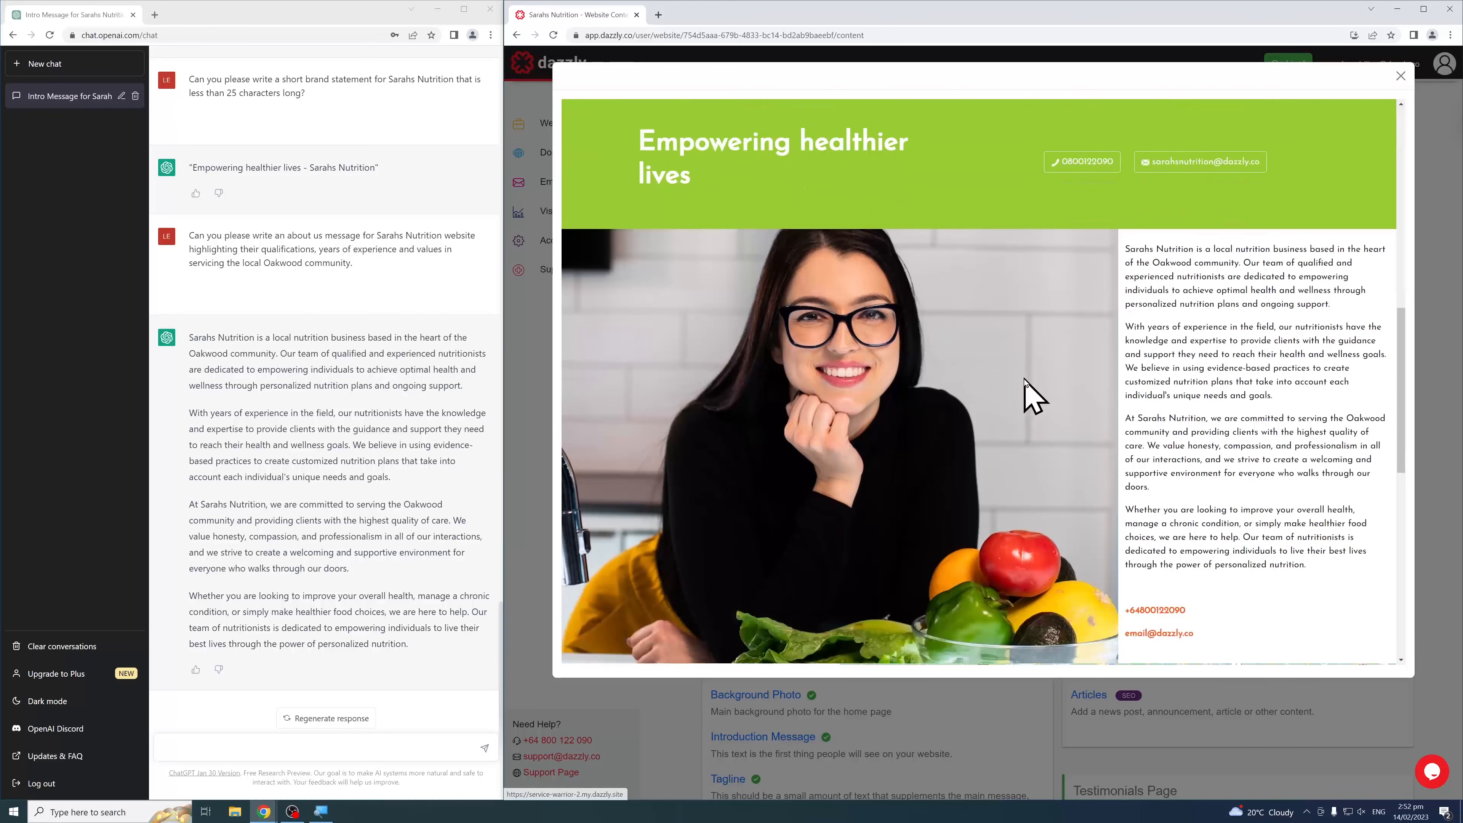
scroll(1071, 377, down, 1)
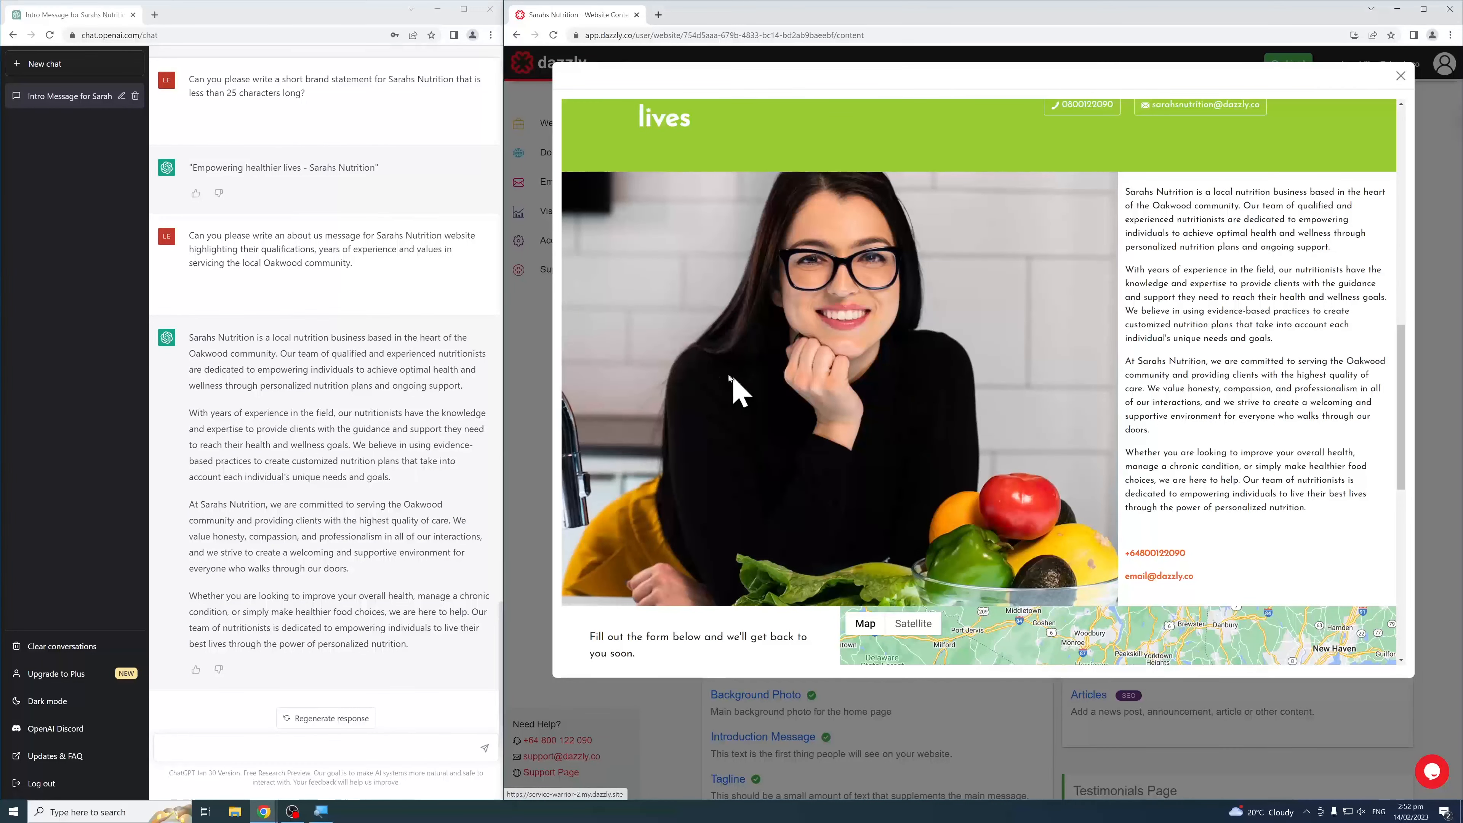
scroll(730, 377, down, 5)
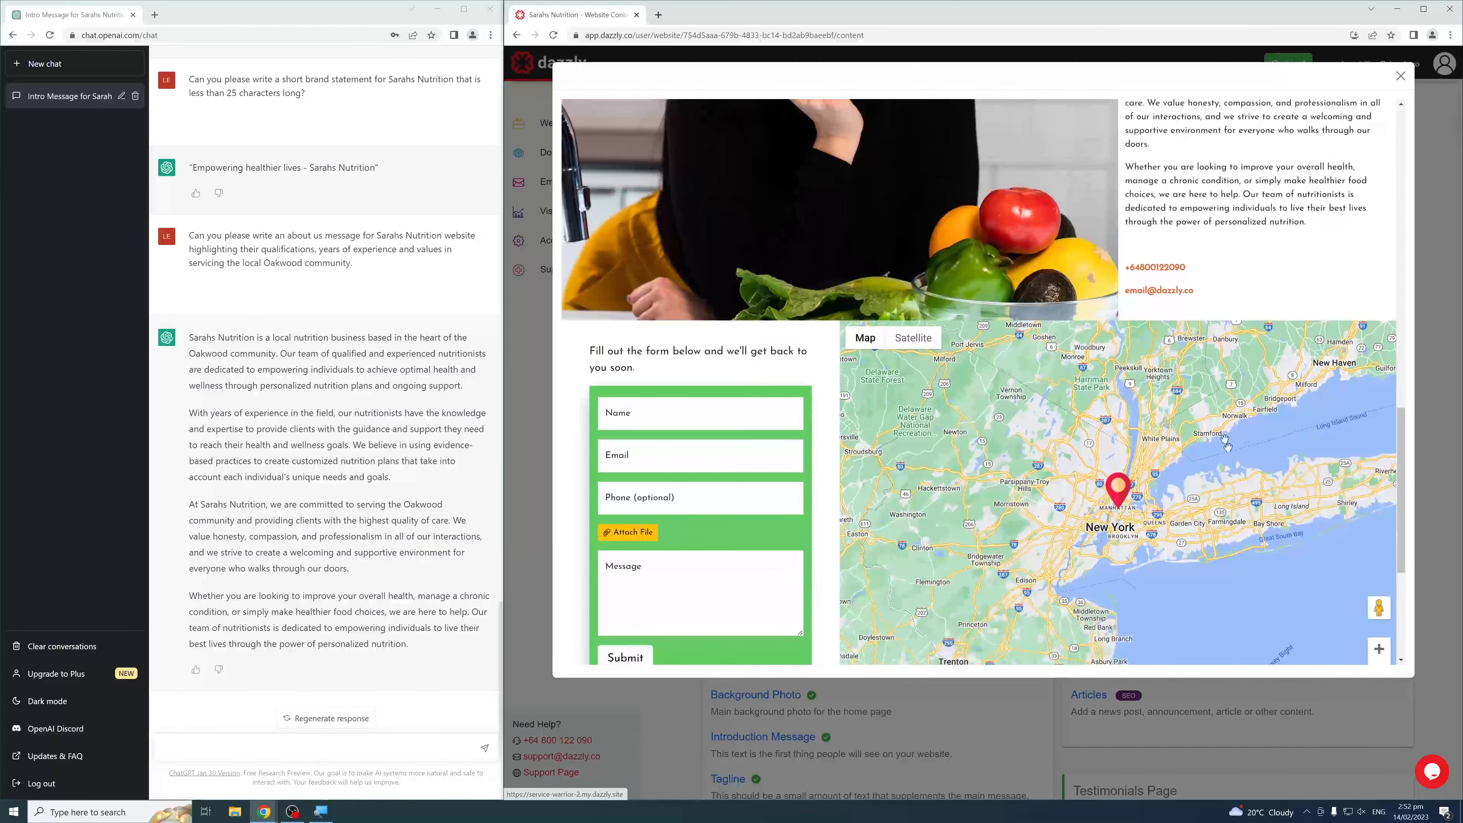
scroll(827, 391, down, 3)
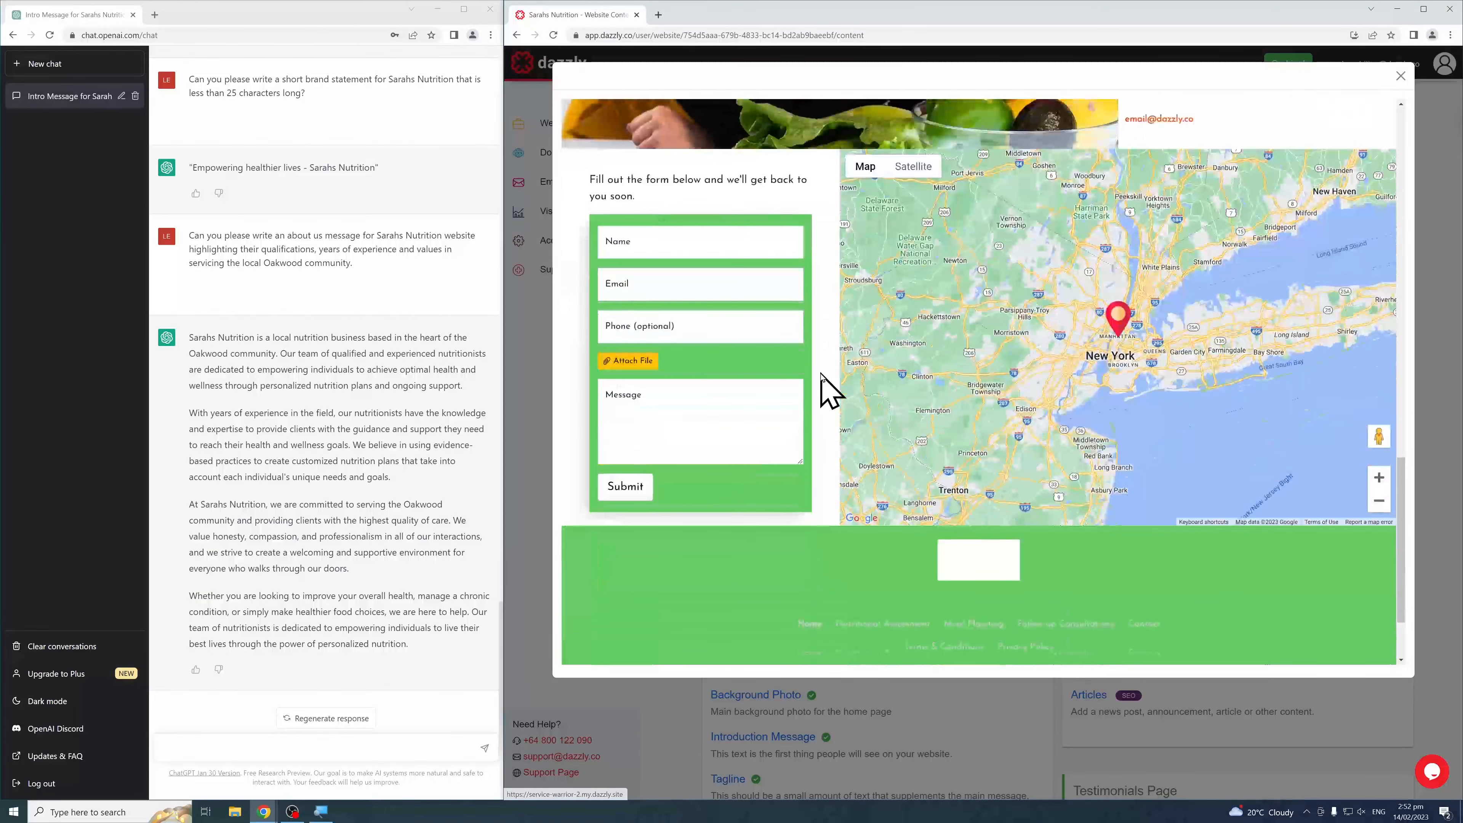
scroll(827, 387, down, 2)
scroll(825, 397, up, 1)
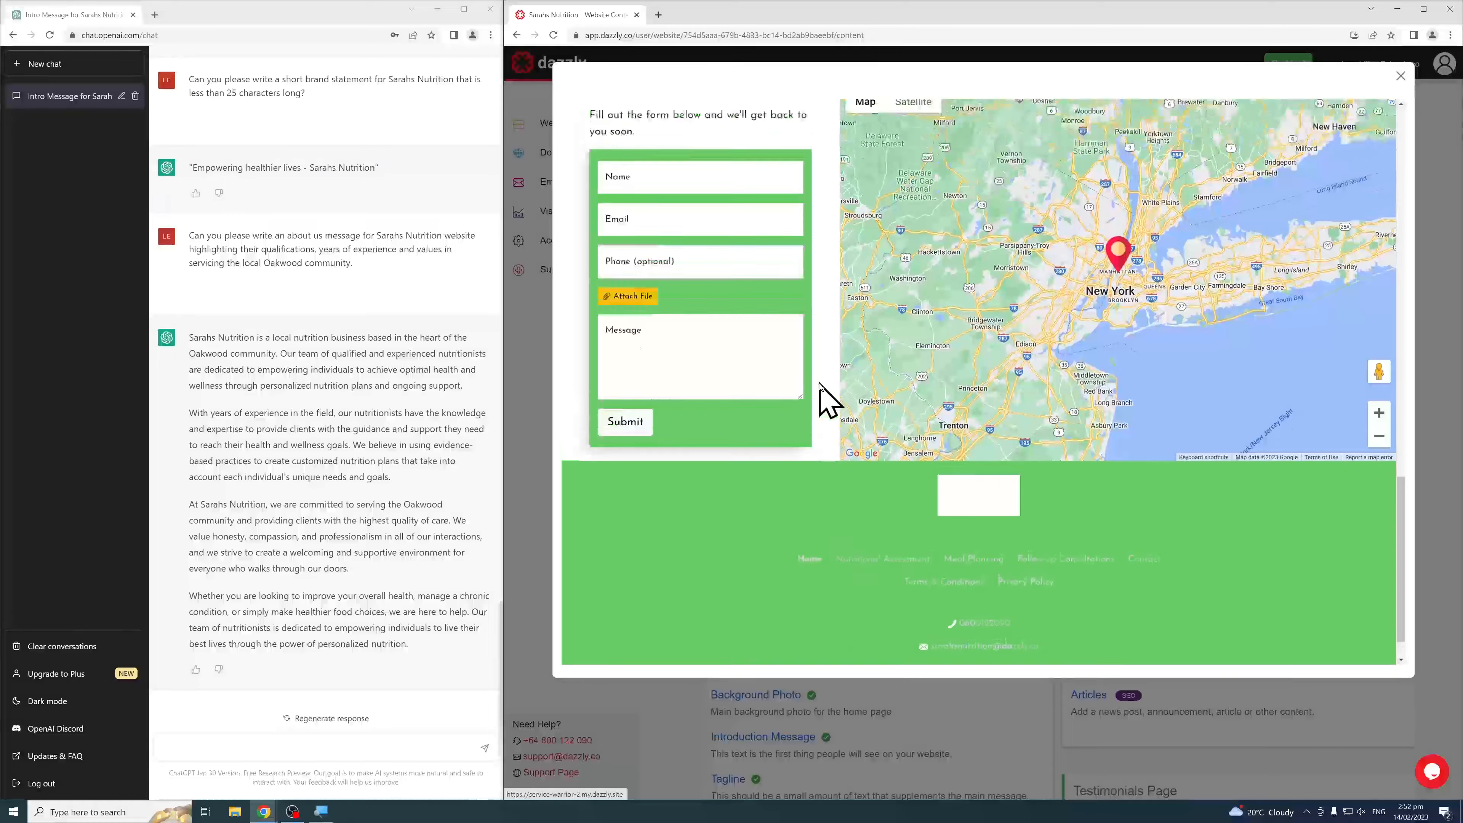
scroll(824, 396, up, 20)
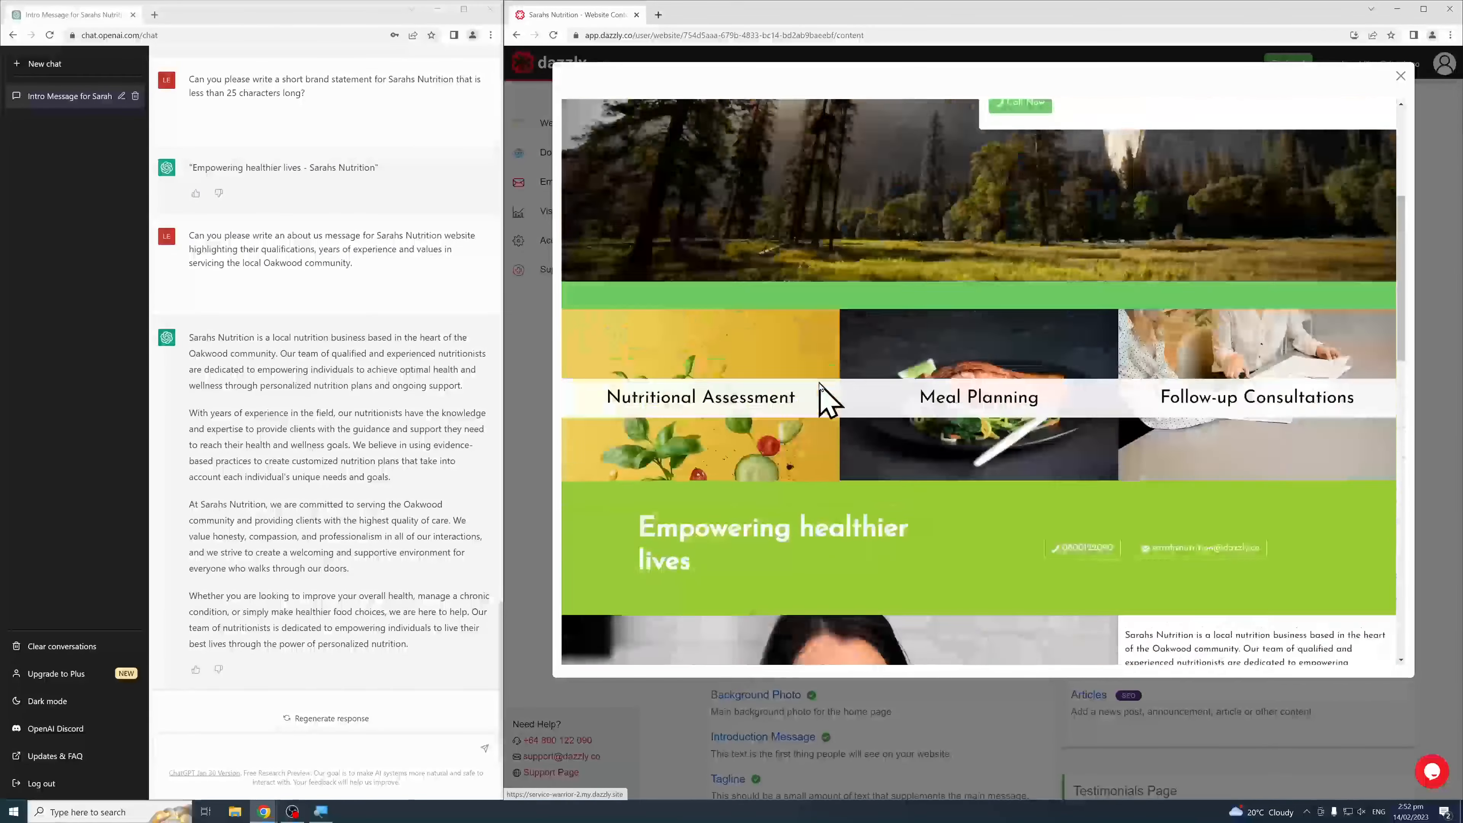
Review the Meal Planning page in the preview, then return to Home
click(966, 420)
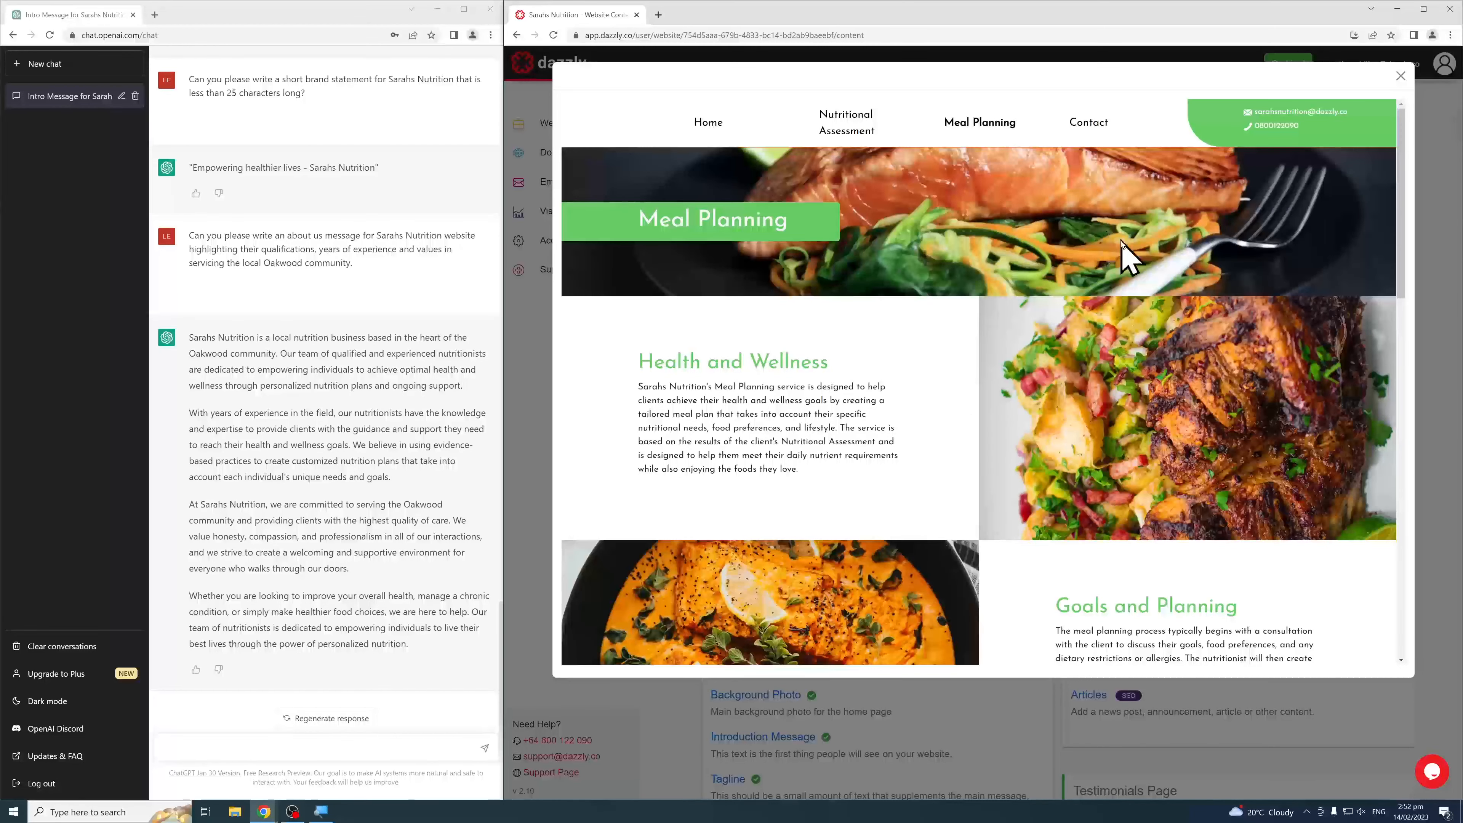
scroll(1121, 245, down, 4)
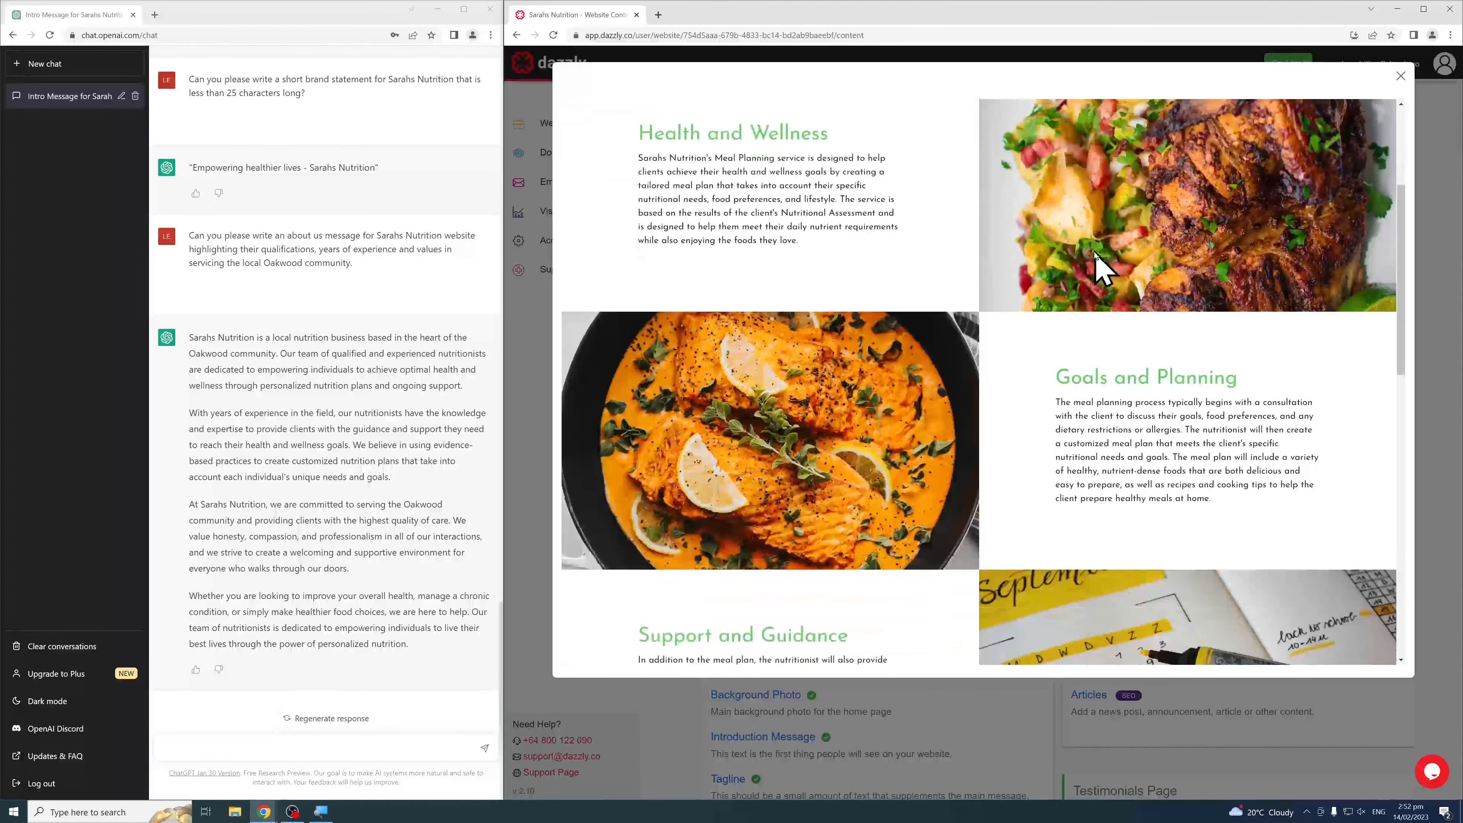
scroll(1094, 254, down, 8)
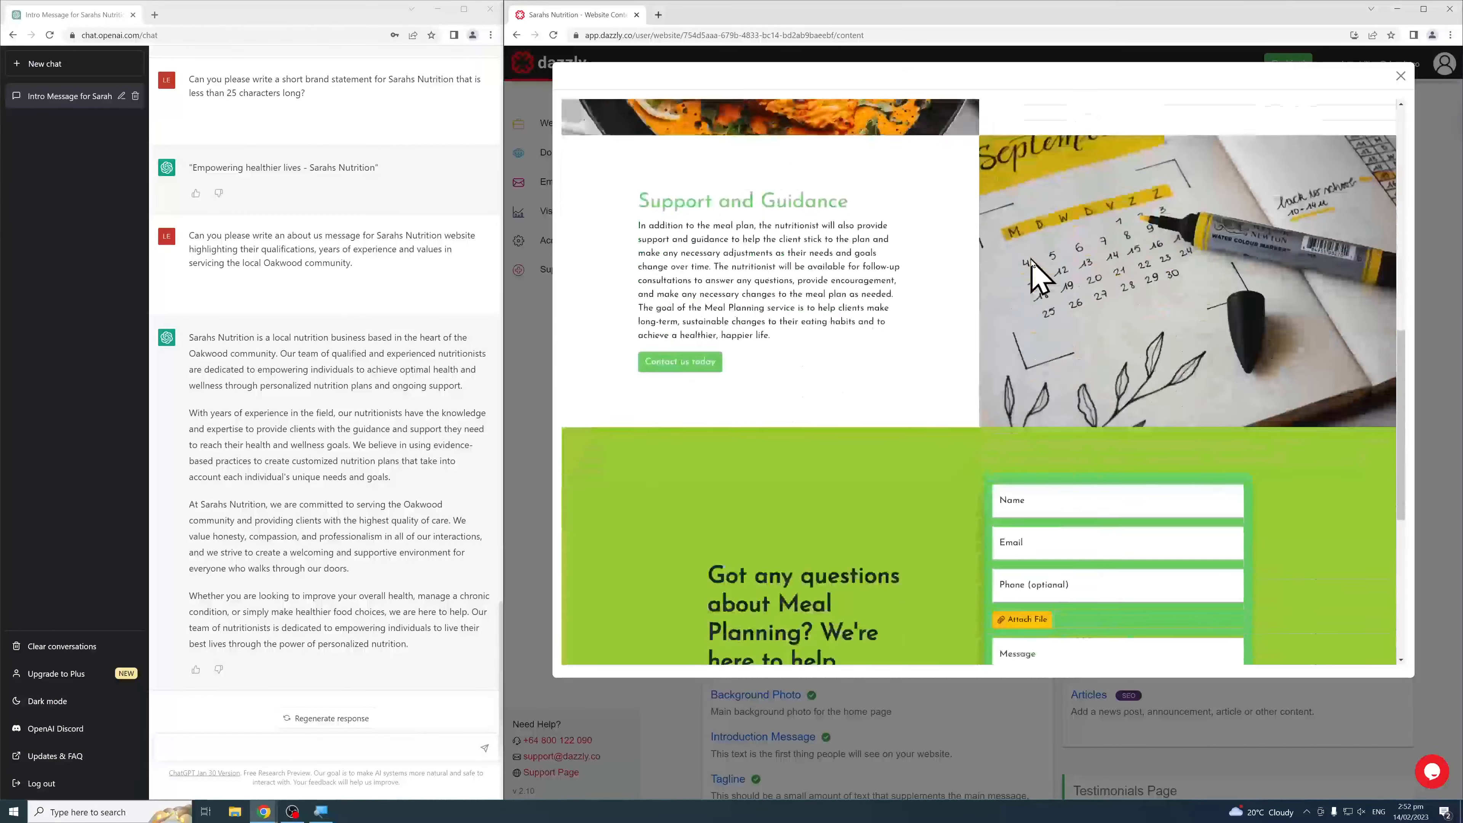
scroll(1034, 265, down, 5)
scroll(964, 271, up, 7)
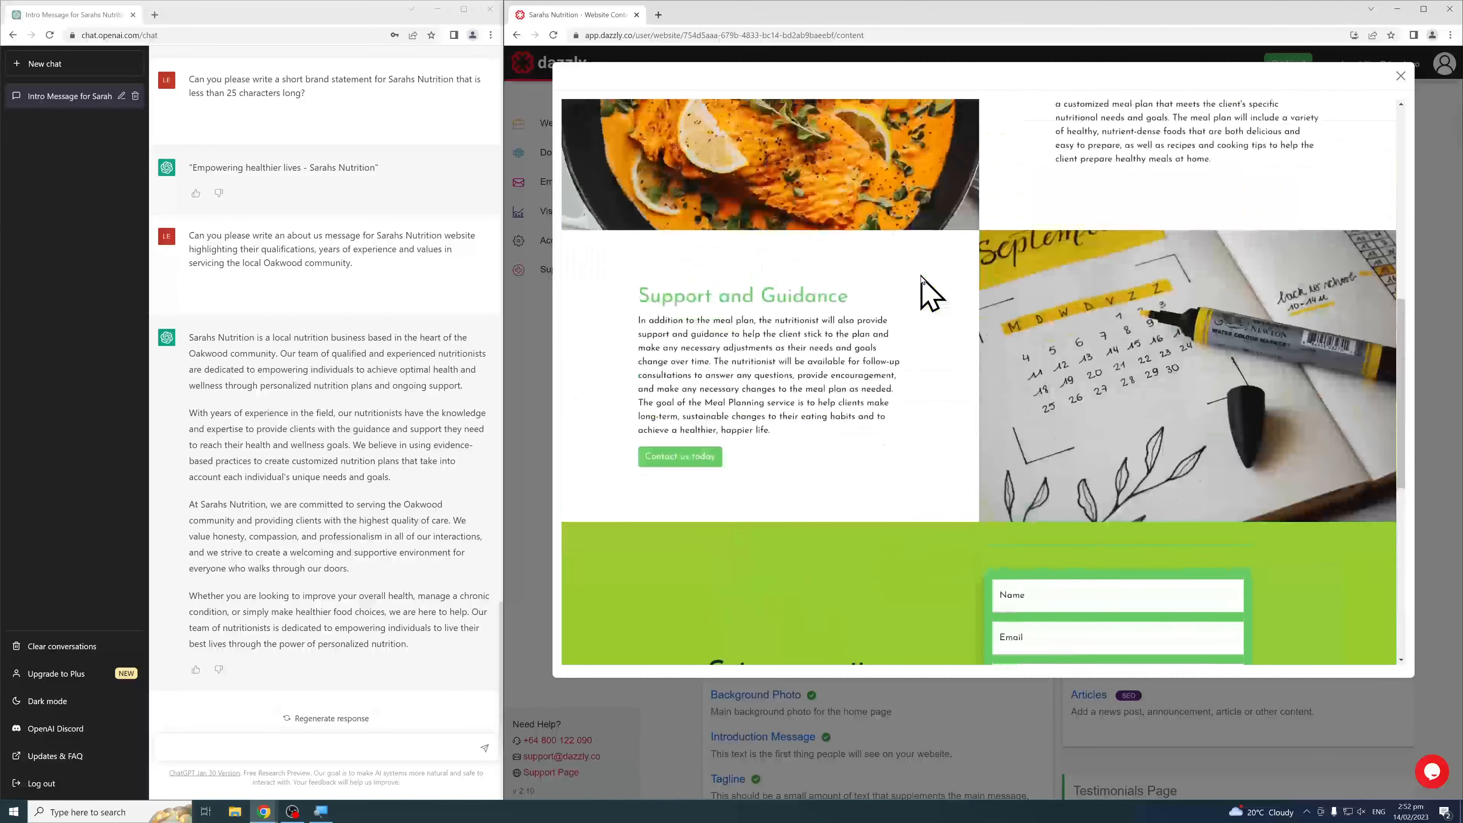
scroll(921, 276, up, 8)
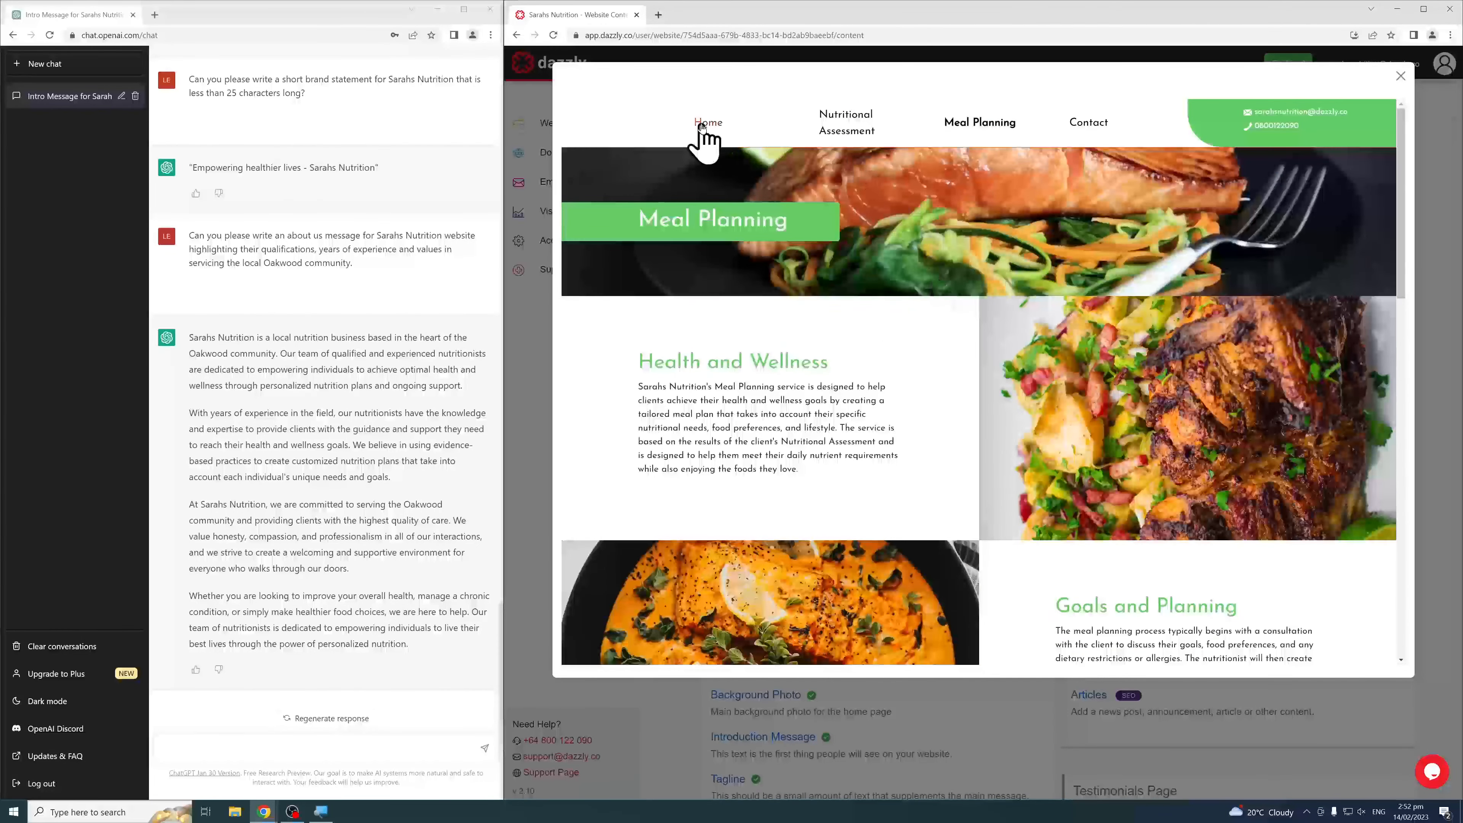
click(702, 123)
Review the Follow-up Consultations page, return Home, and close the enlarged preview
scroll(1093, 307, down, 6)
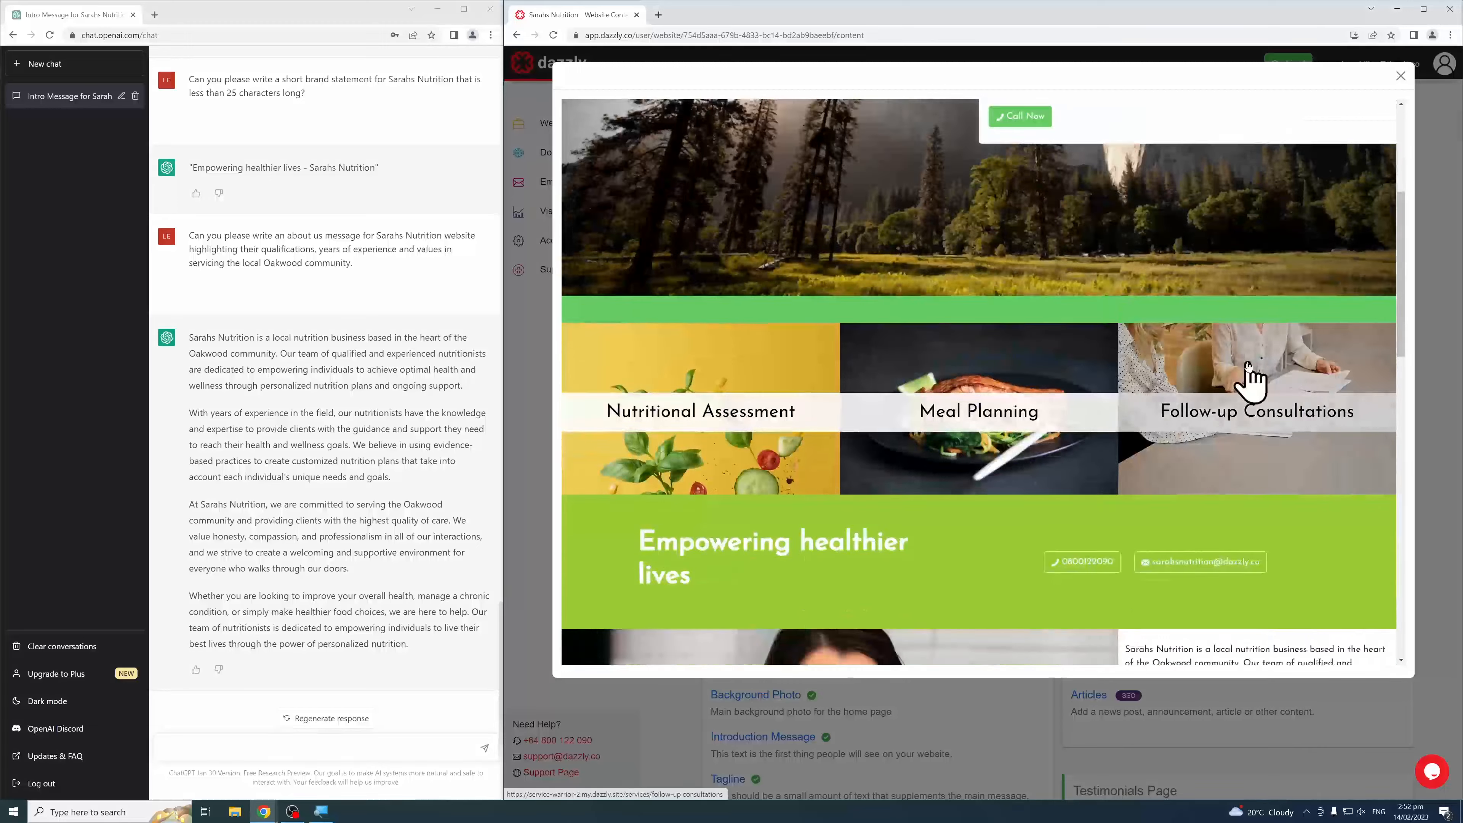
click(1248, 367)
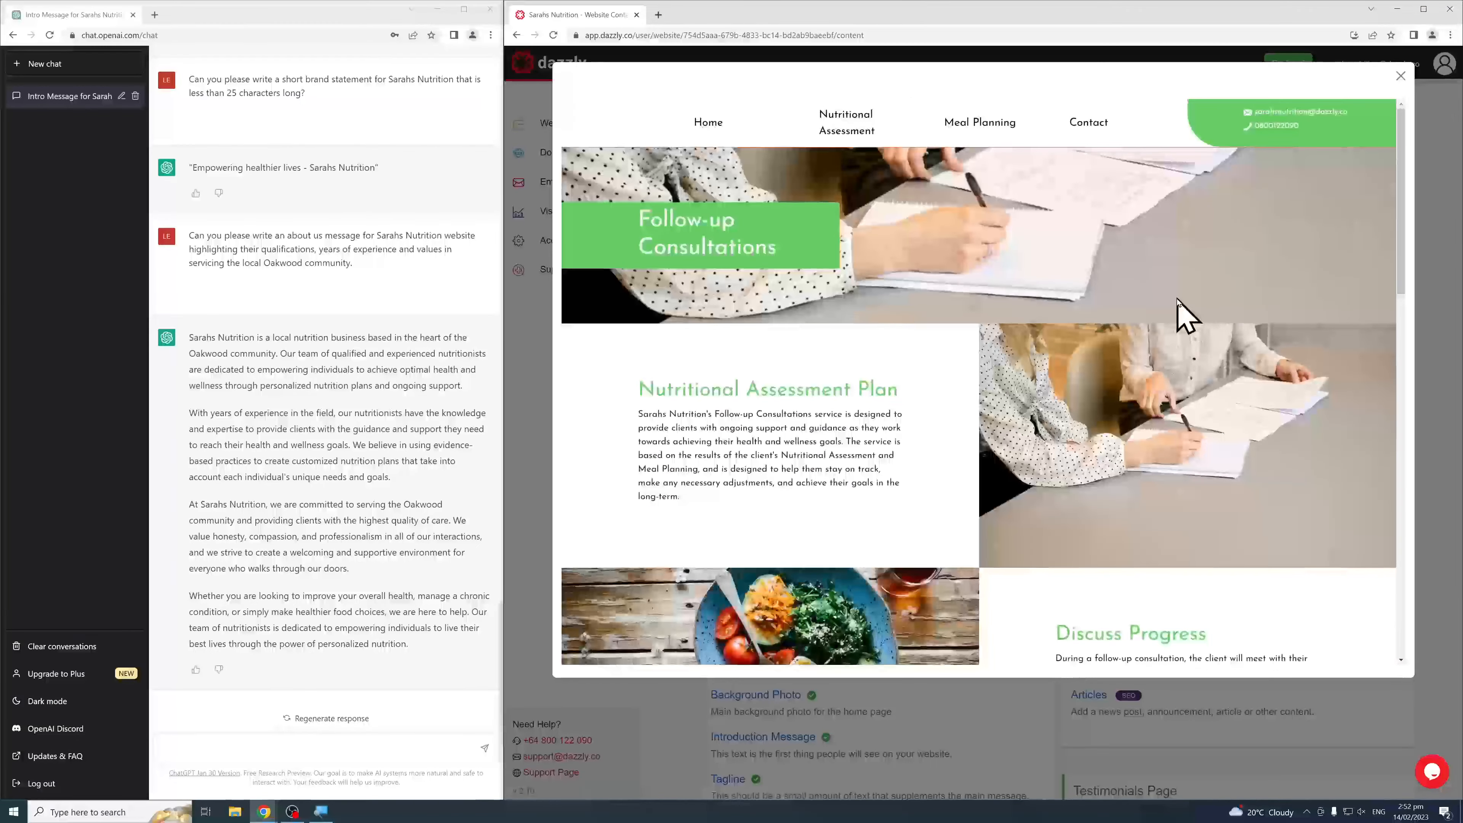
scroll(1177, 300, down, 8)
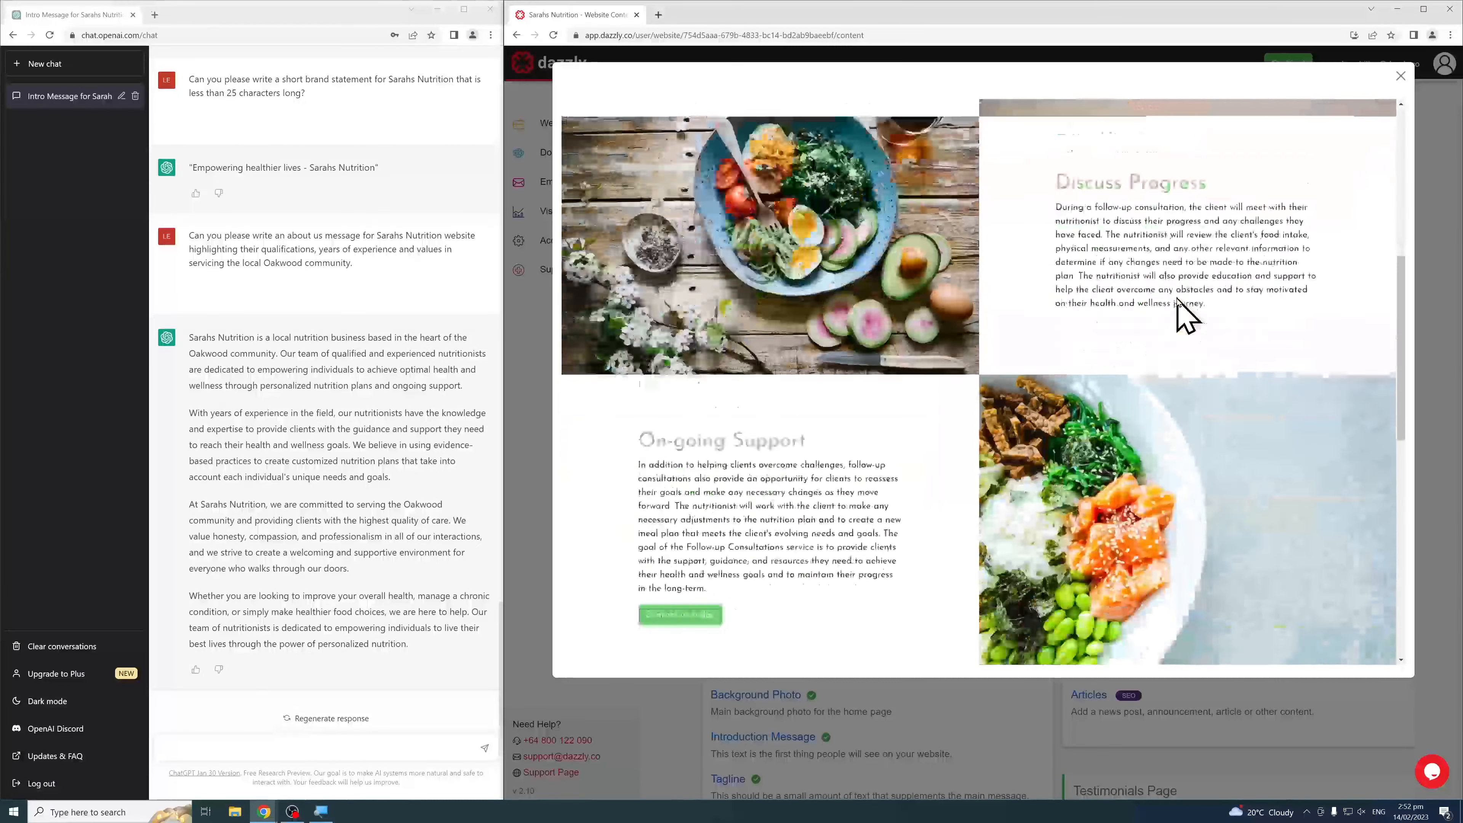
scroll(1177, 299, down, 8)
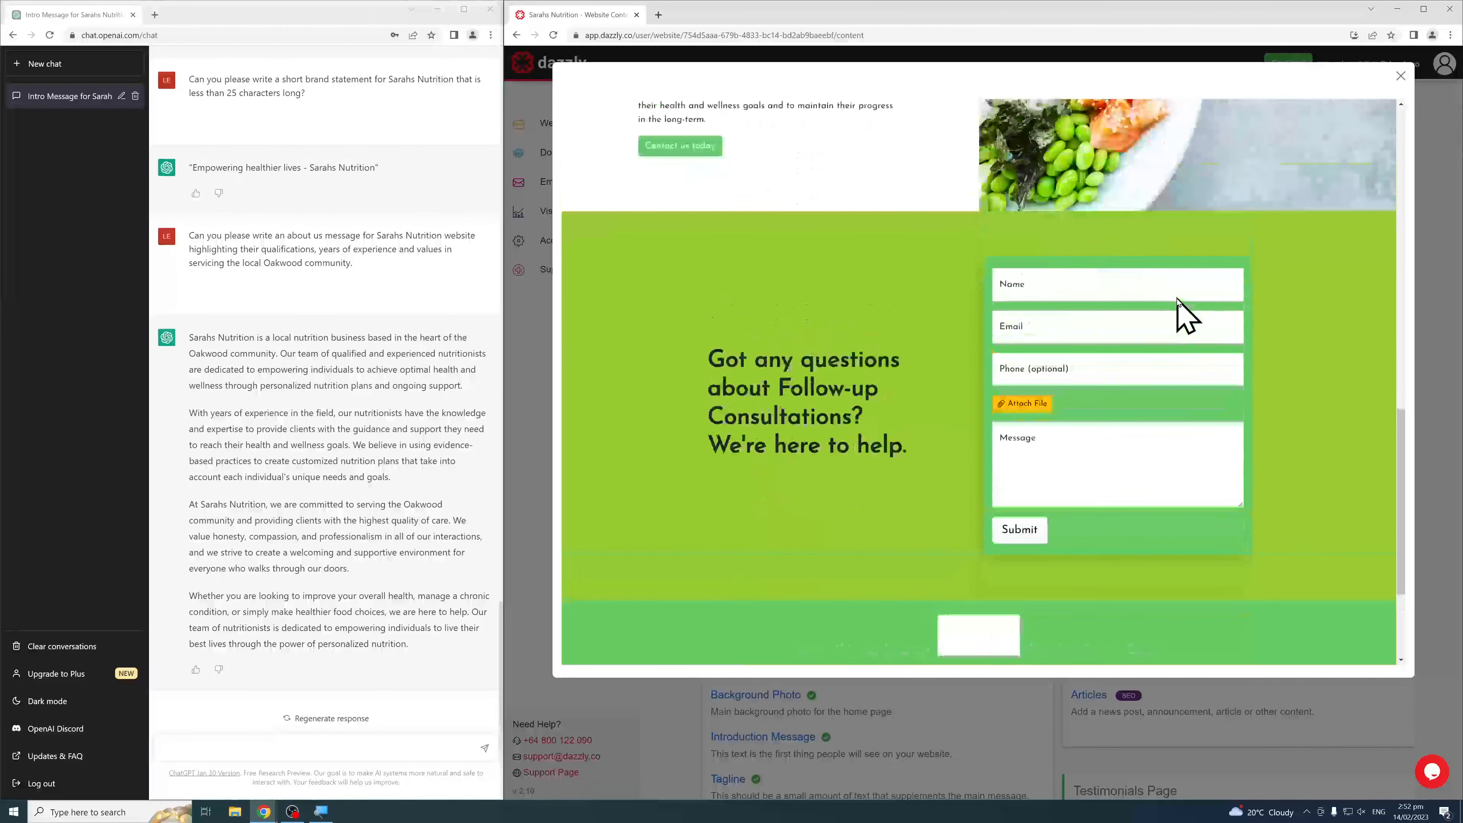
scroll(1177, 300, up, 15)
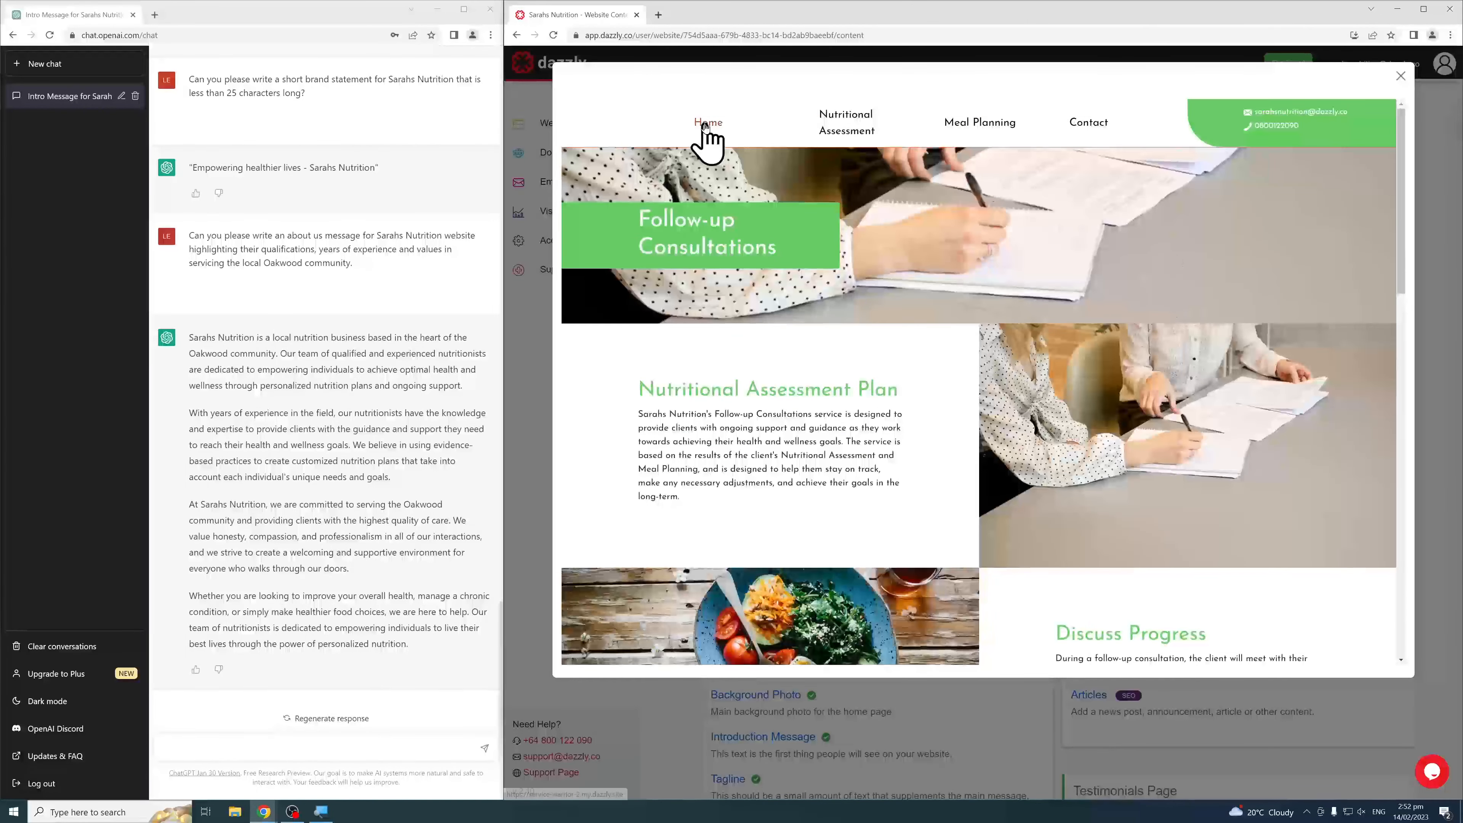
click(705, 124)
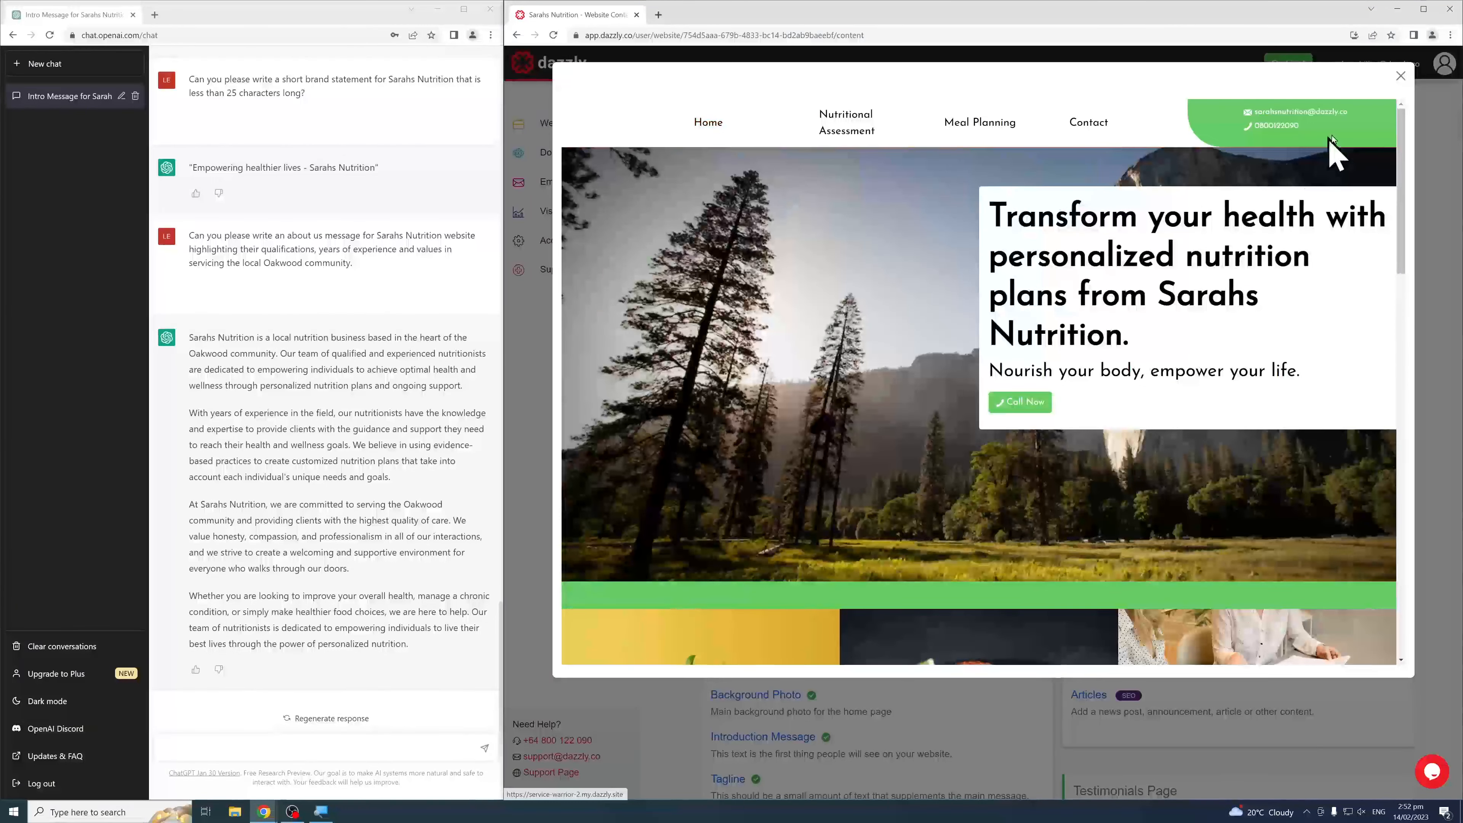
click(1400, 76)
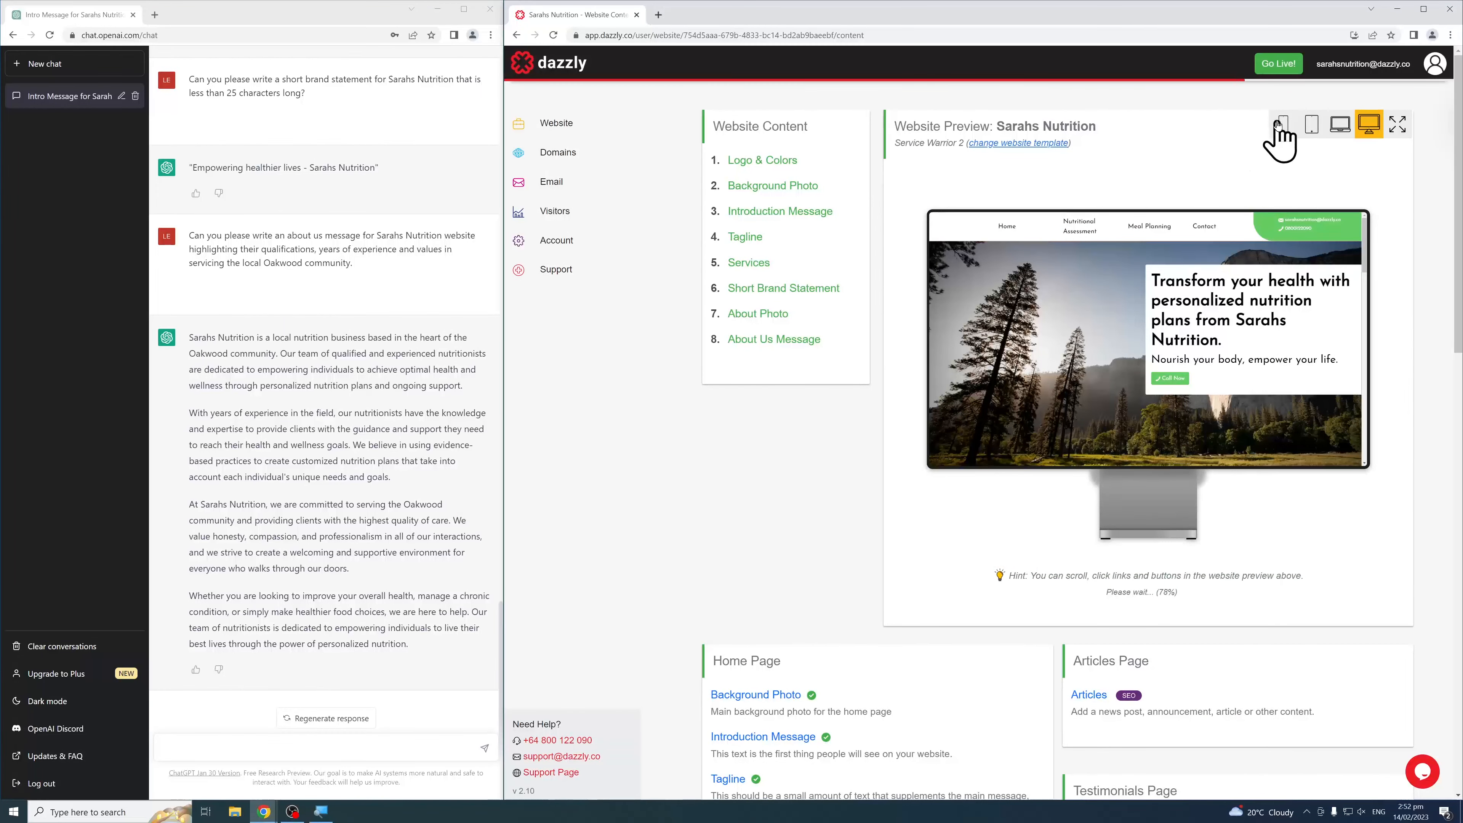
click(1311, 124)
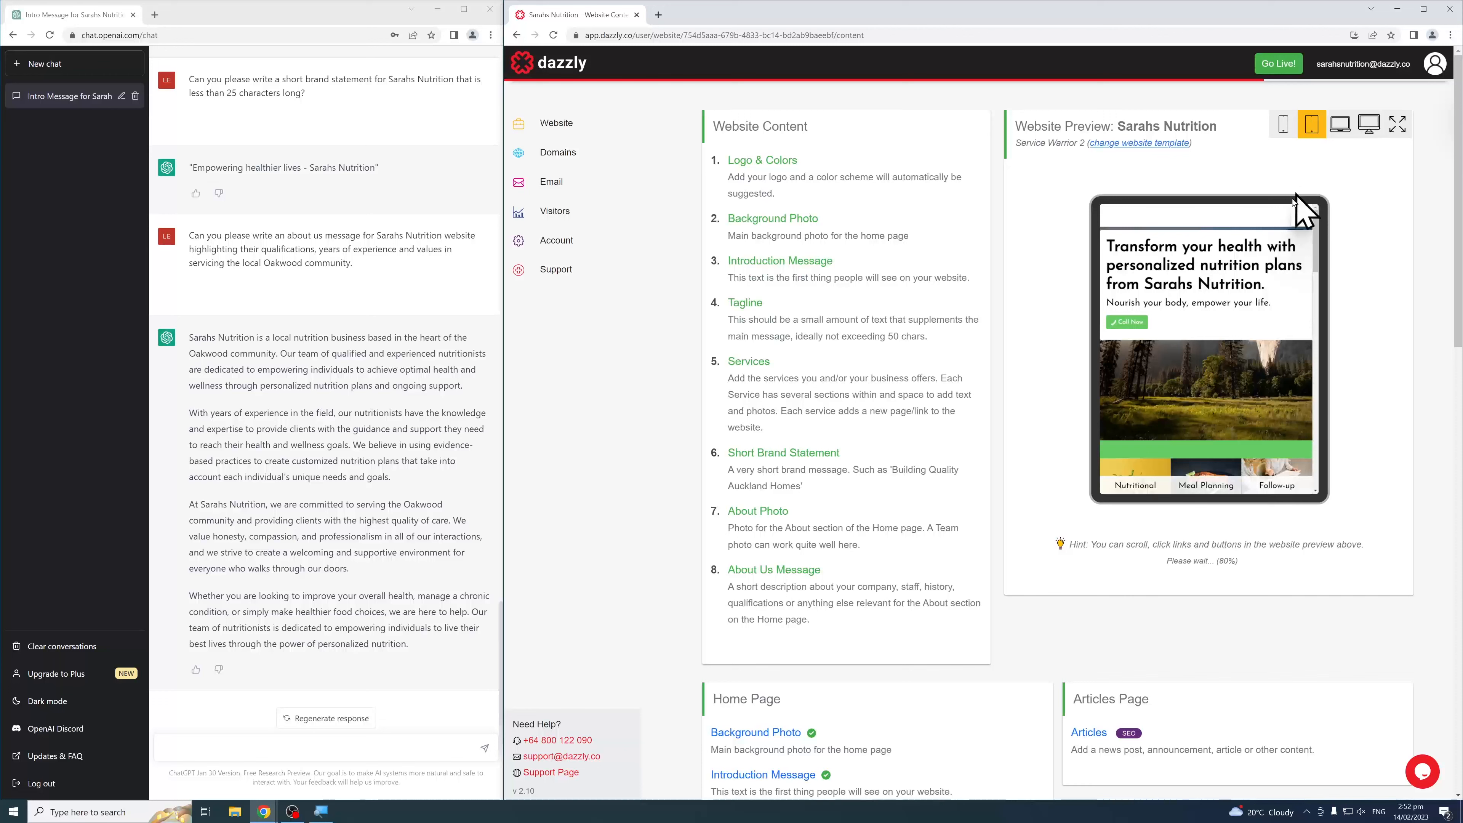
scroll(1236, 288, down, 1)
click(1284, 128)
scroll(1217, 283, down, 5)
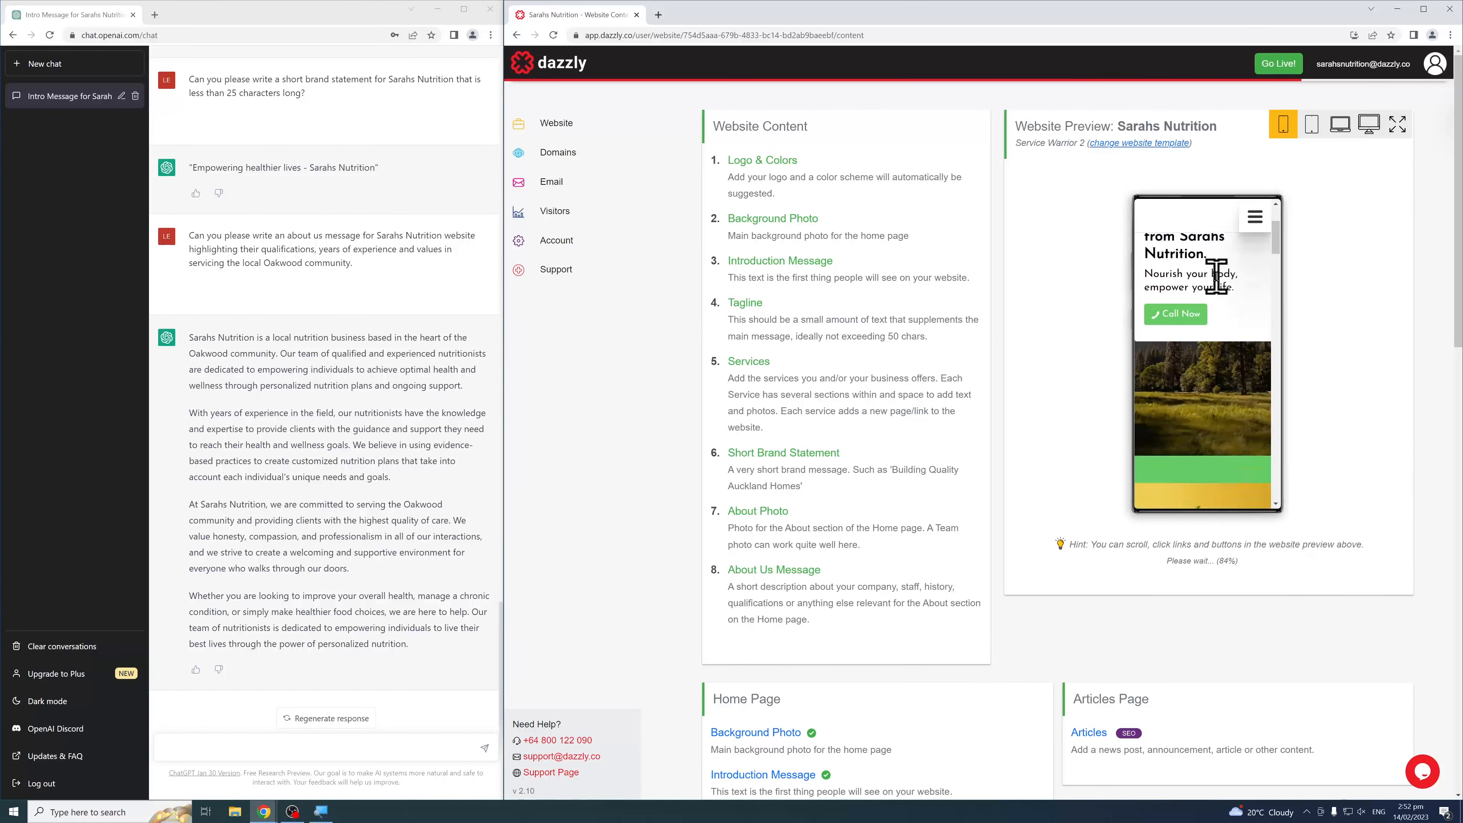
scroll(1217, 282, up, 5)
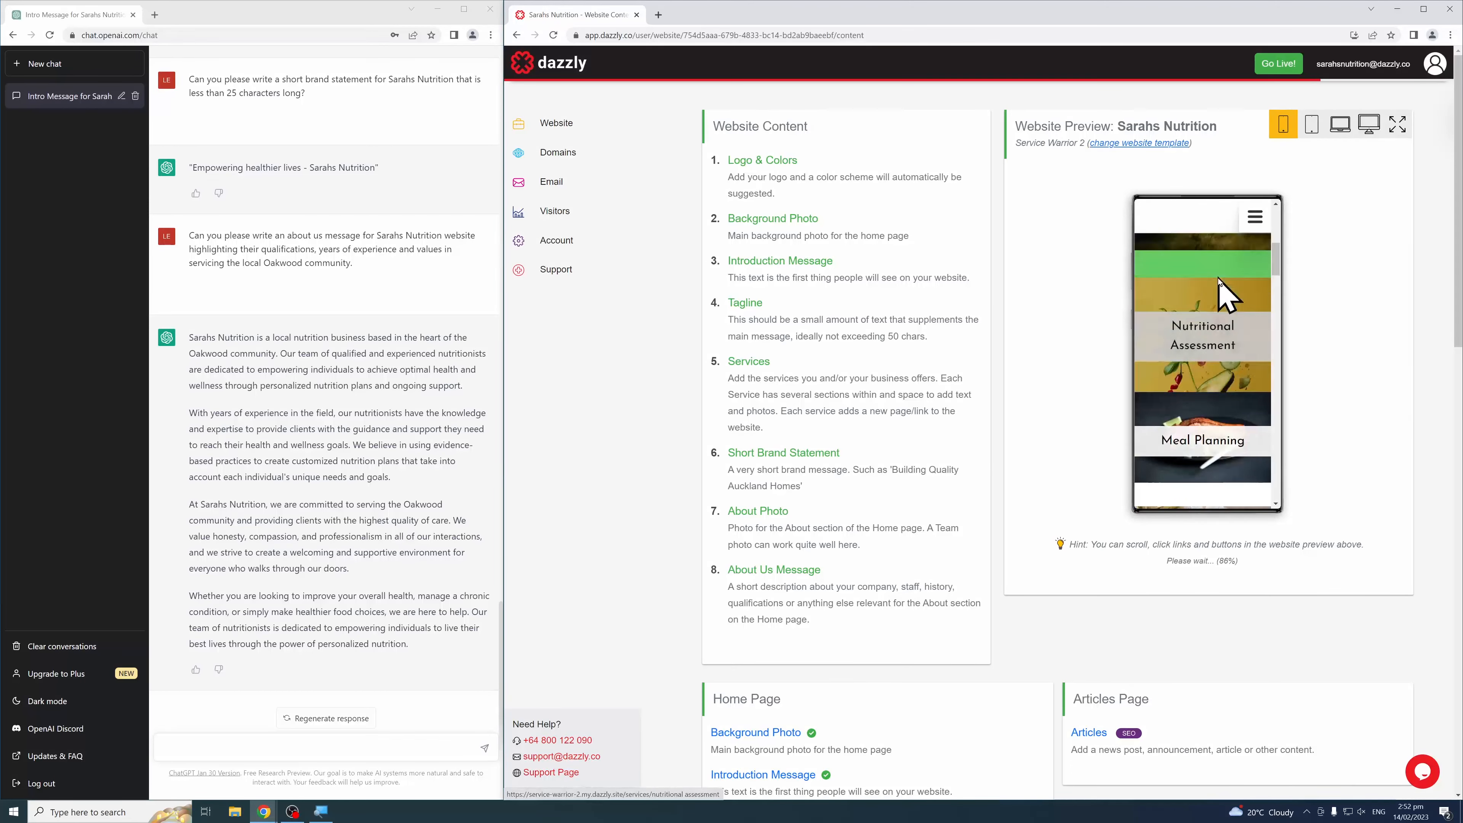
click(1363, 126)
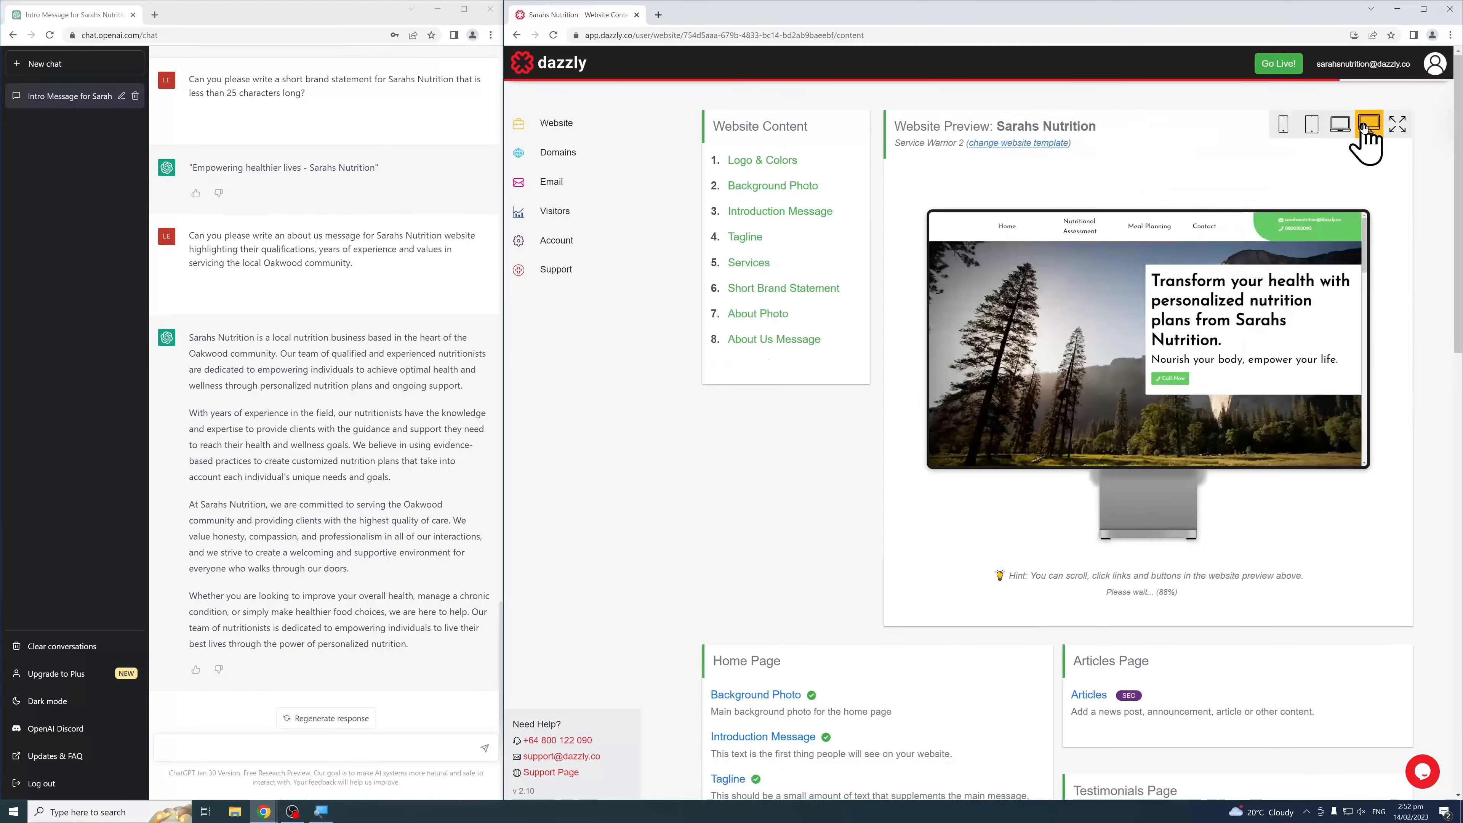
scroll(1227, 573, down, 1)
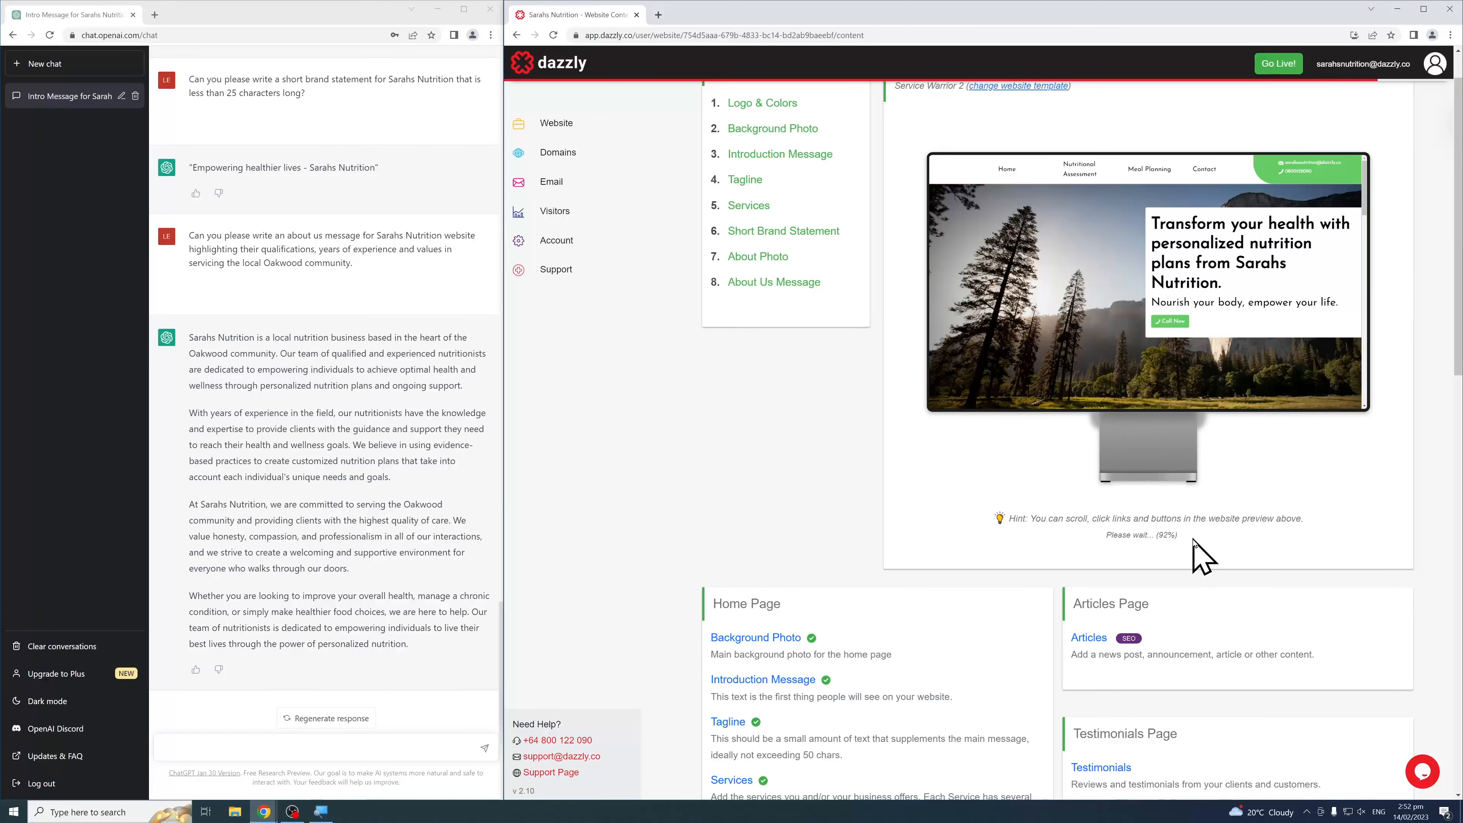
scroll(690, 552, down, 3)
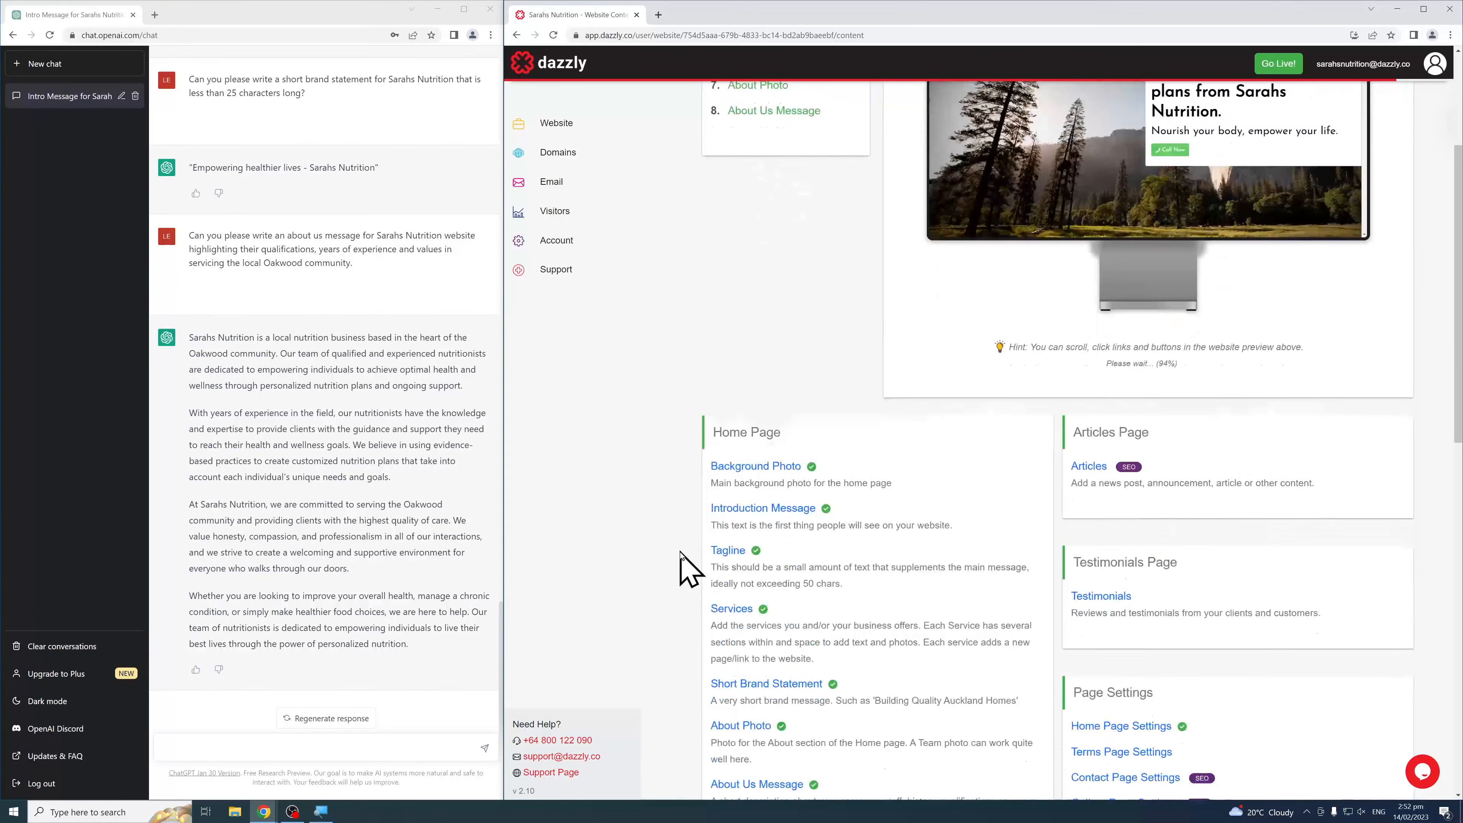
scroll(681, 549, down, 4)
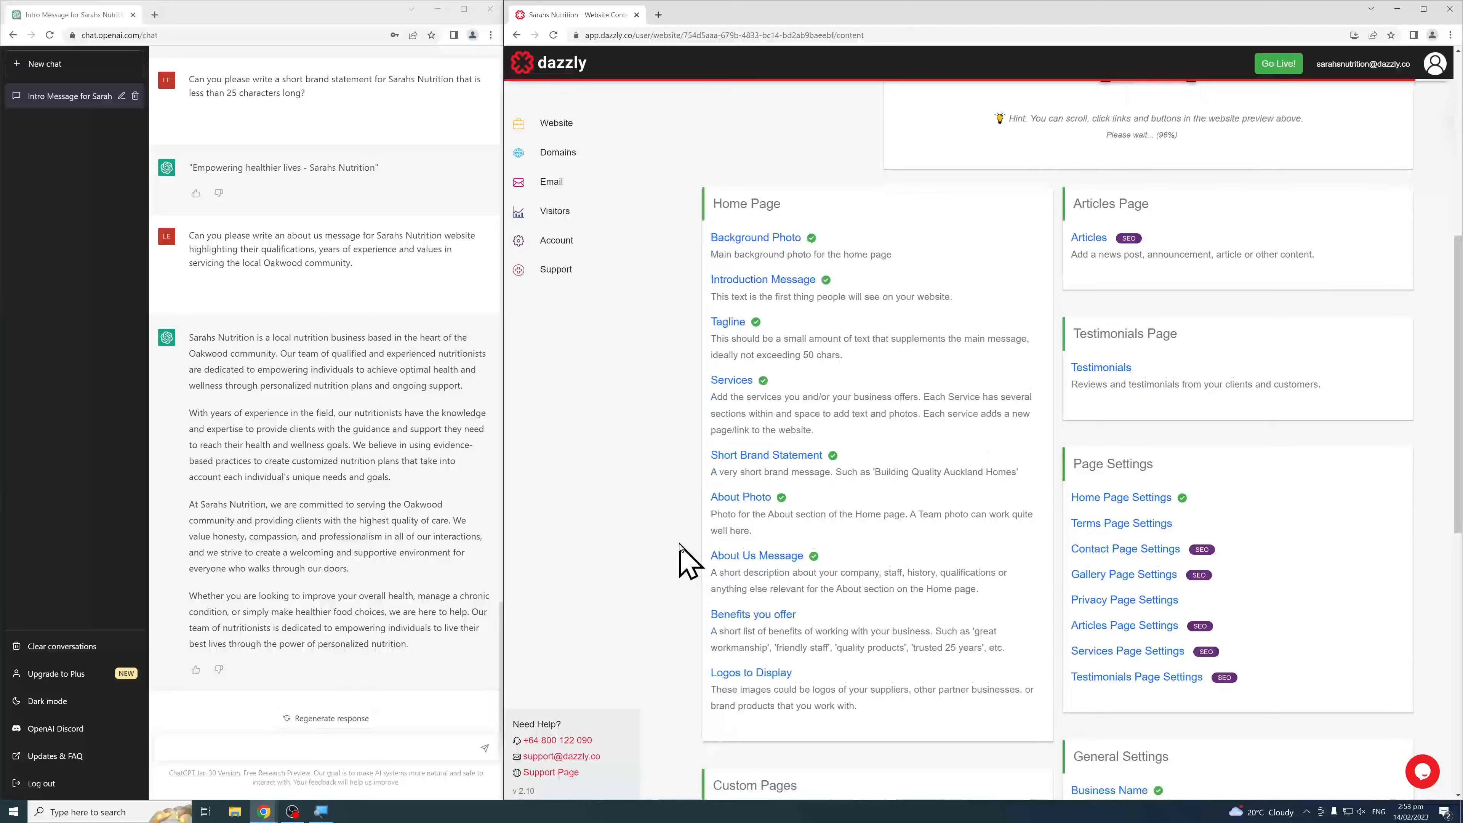
scroll(680, 547, down, 8)
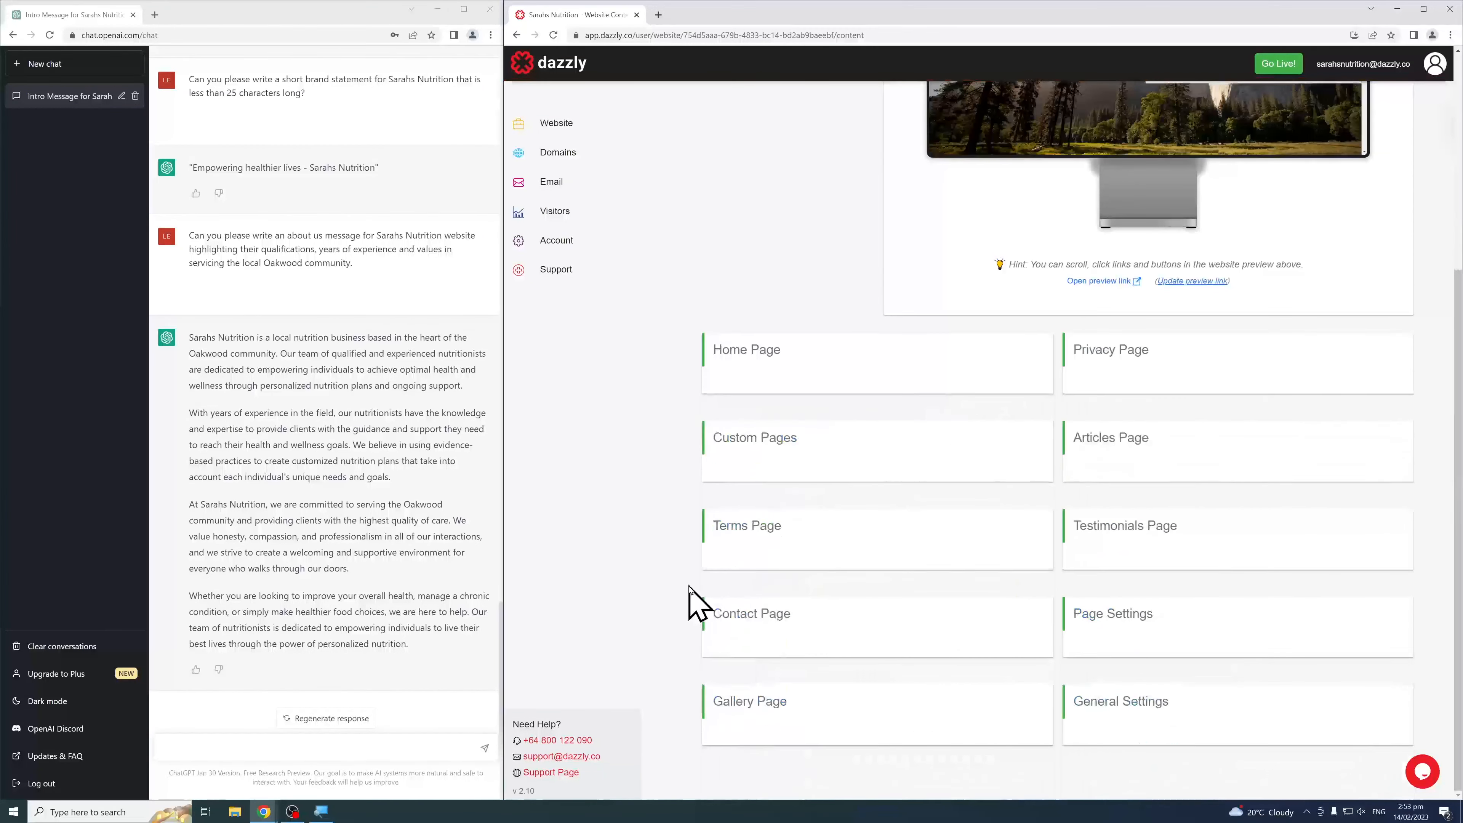
scroll(714, 461, up, 5)
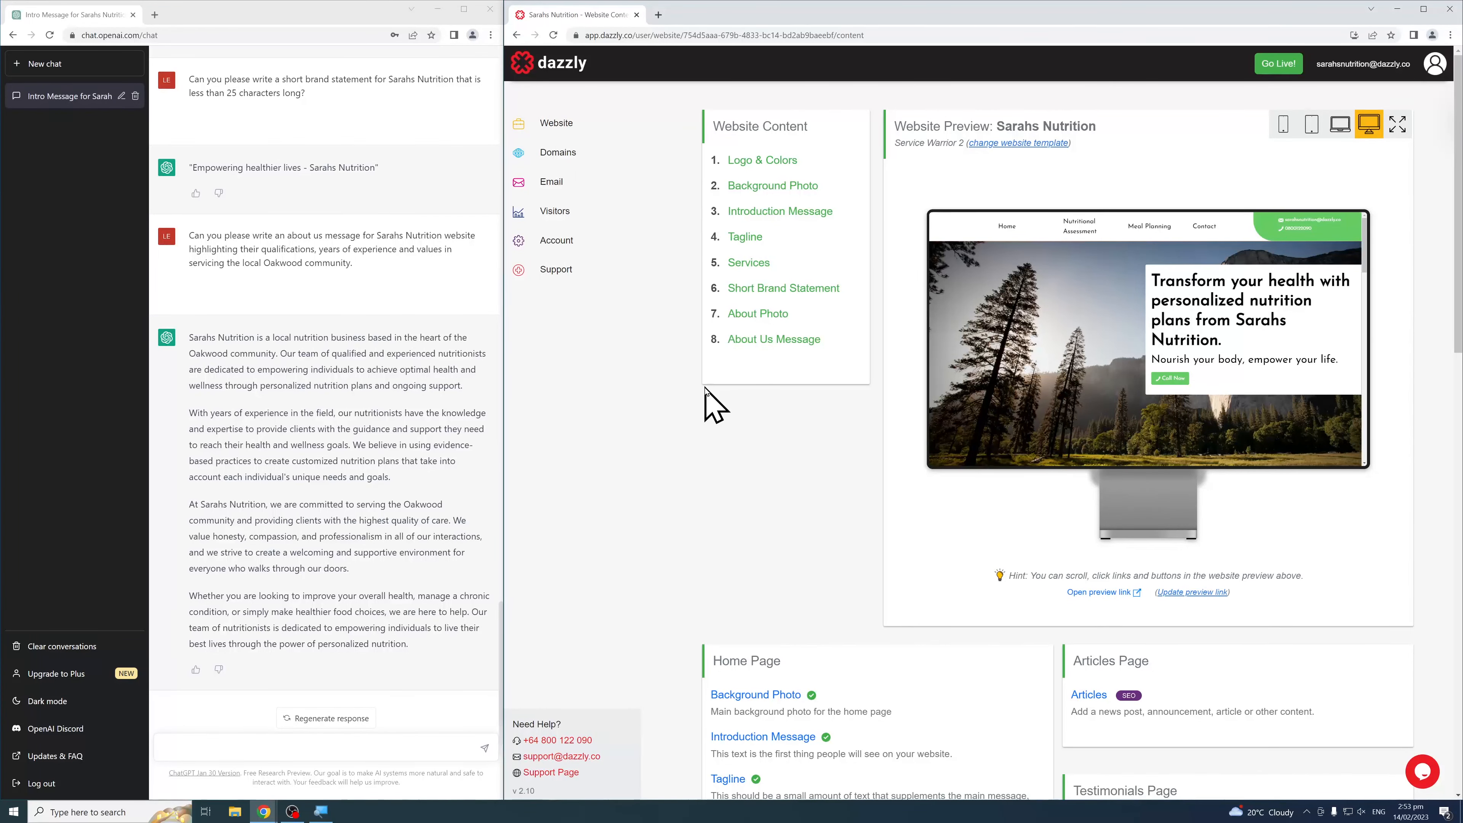
click(1085, 695)
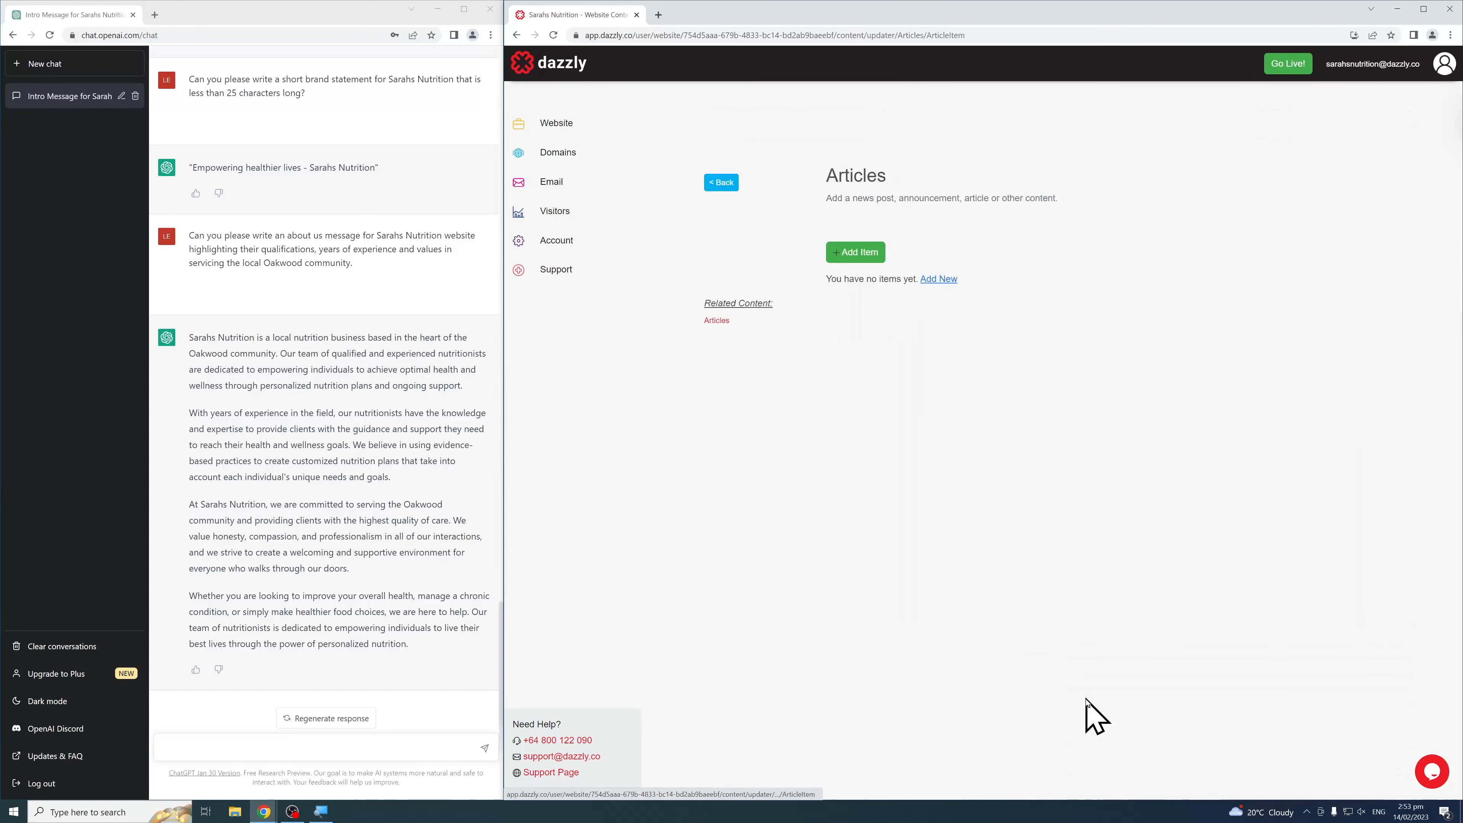
click(860, 253)
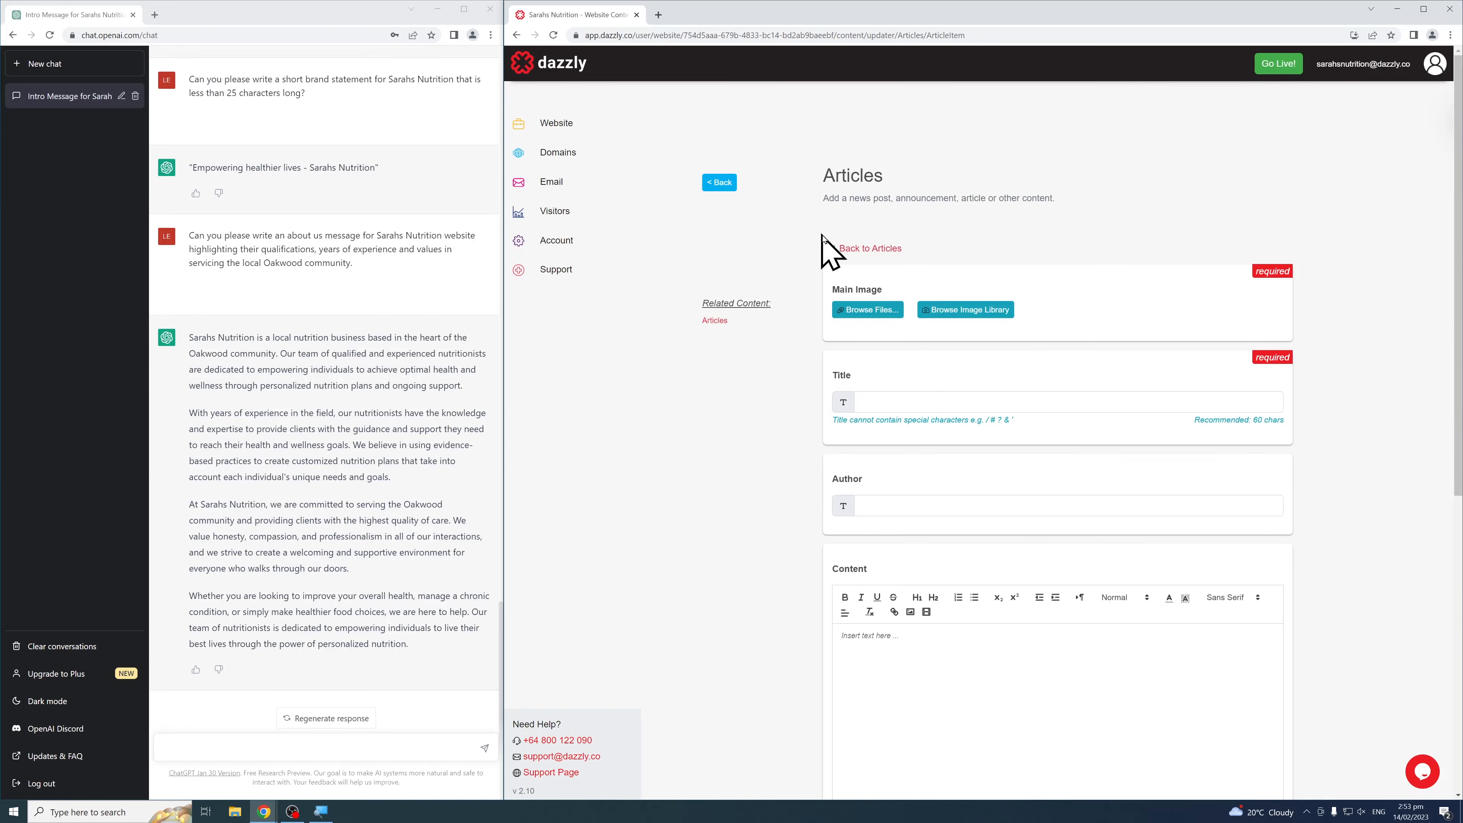
click(719, 183)
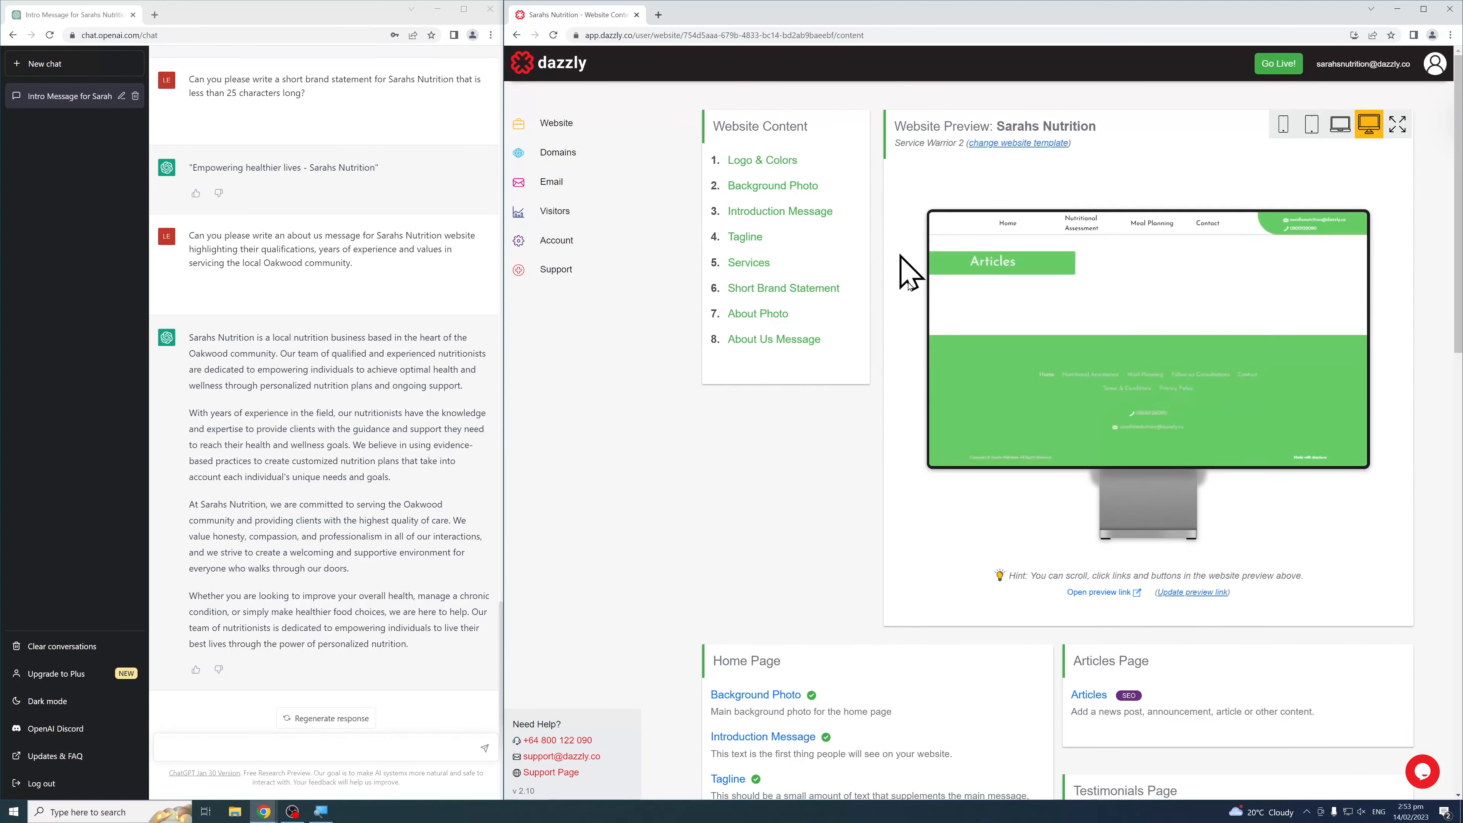
click(1007, 229)
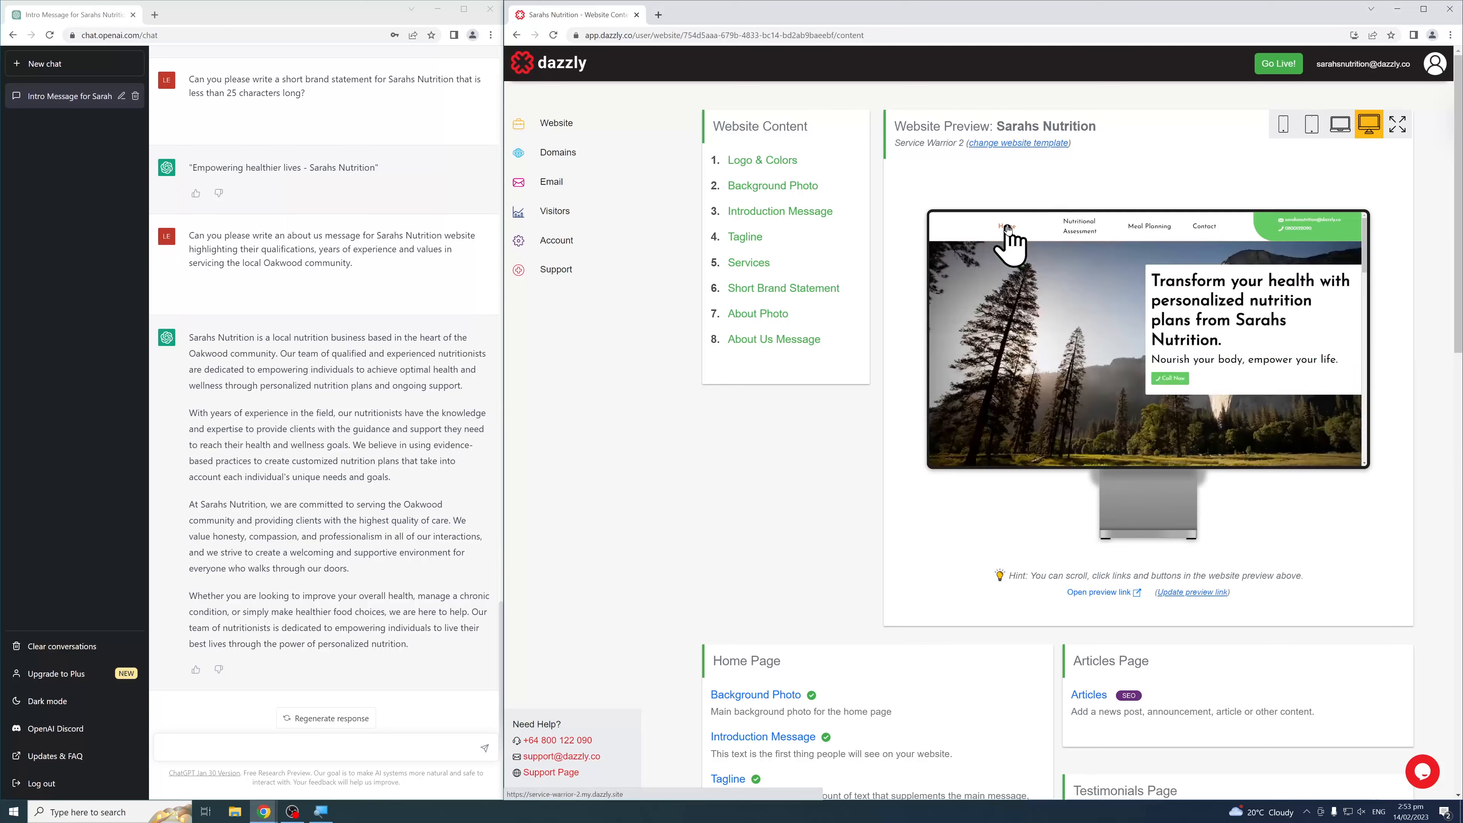
Open the live preview link in a maximized tab and scroll through the home page
click(1101, 594)
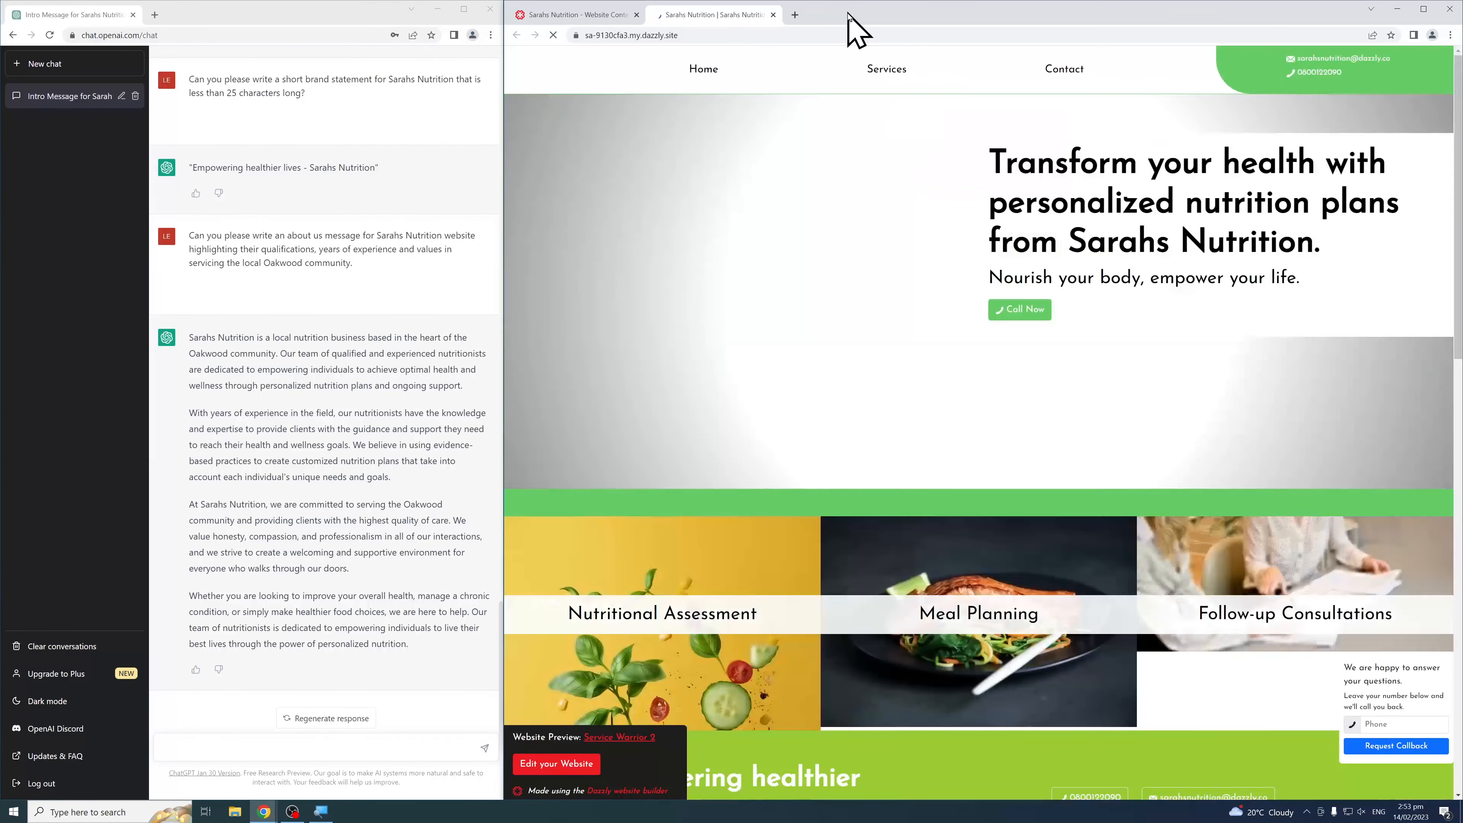
double_click(847, 14)
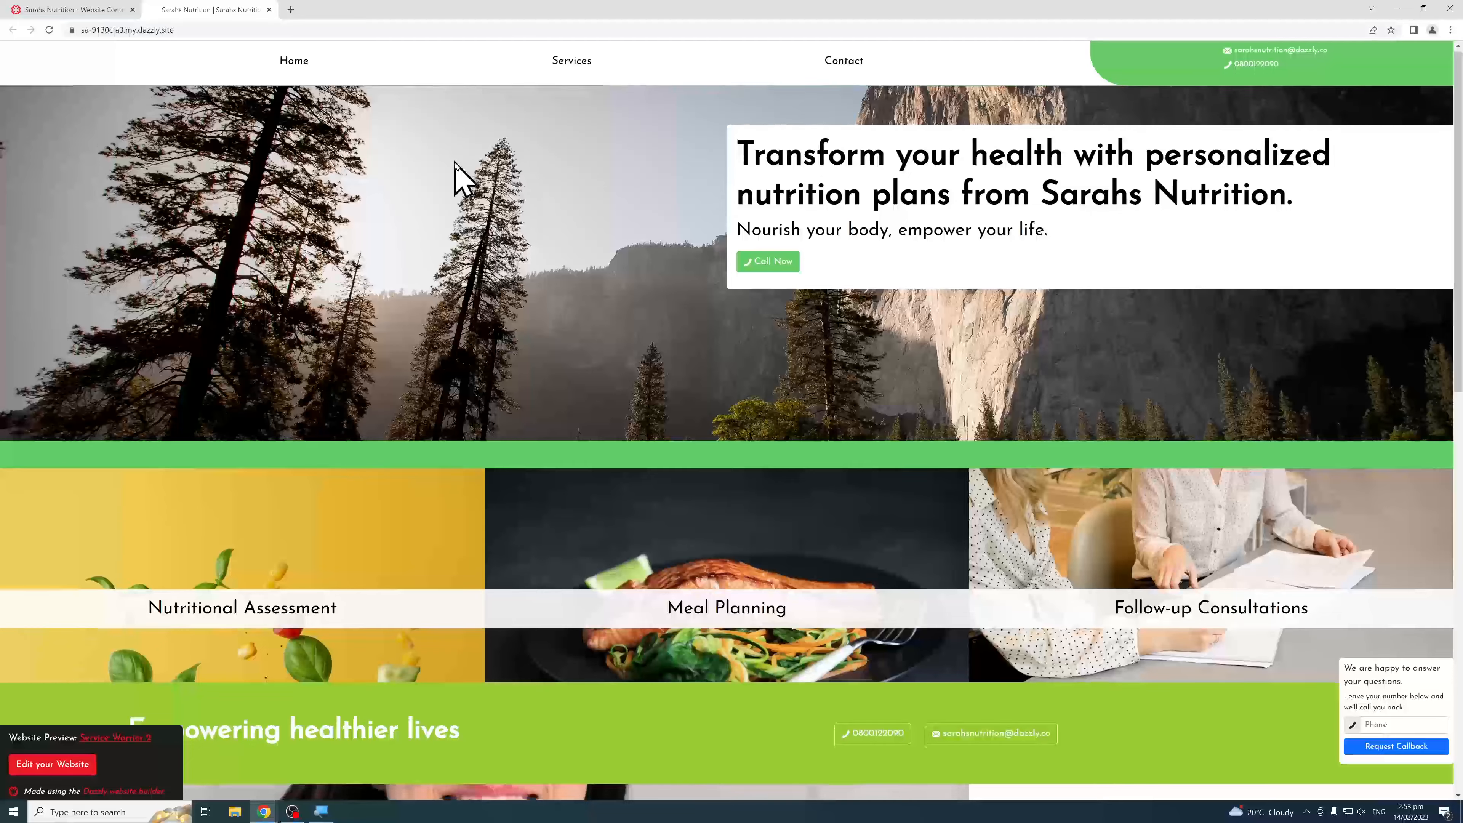
scroll(458, 178, down, 5)
scroll(462, 164, down, 6)
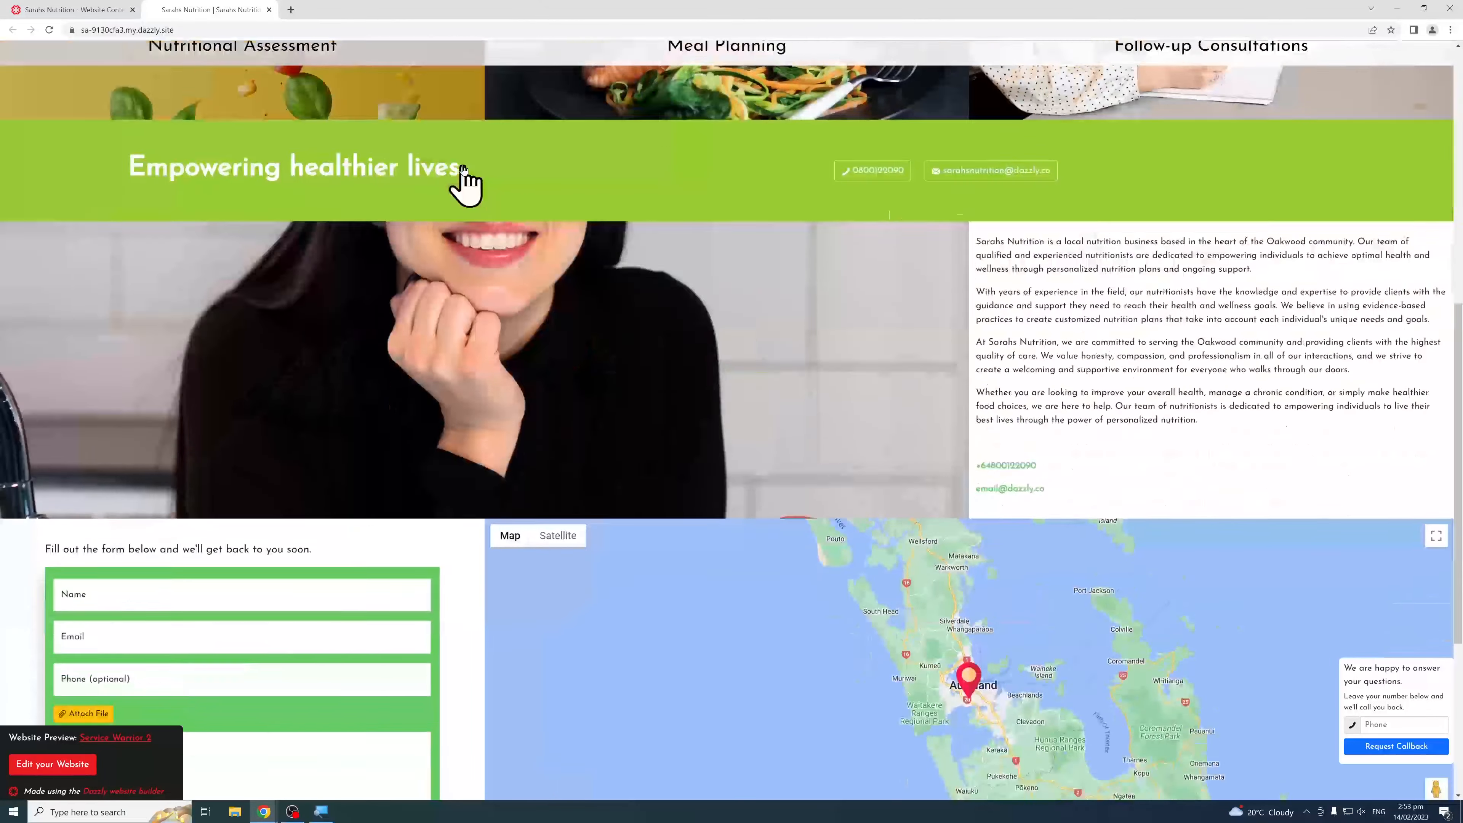
scroll(460, 201, down, 2)
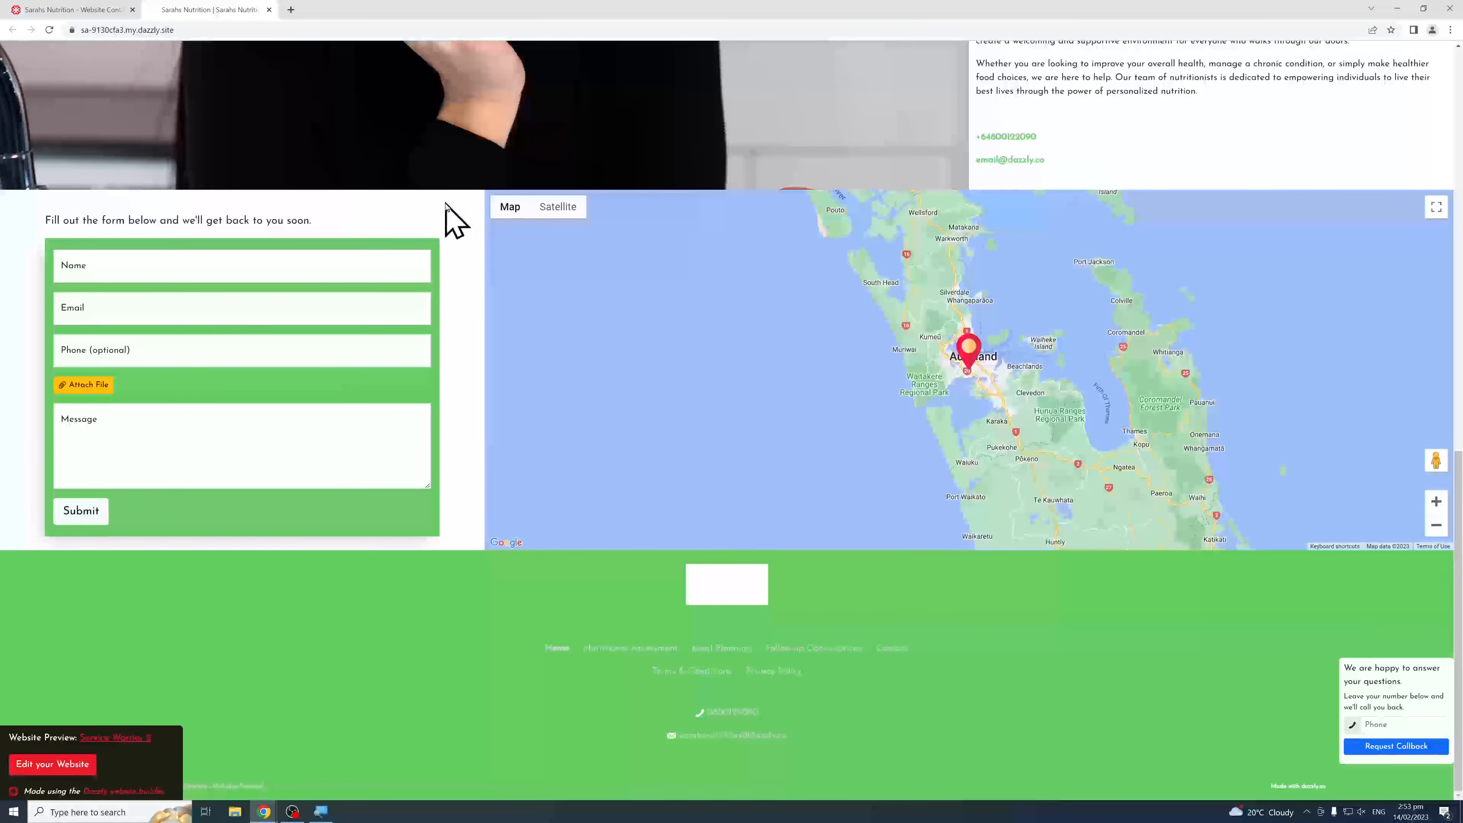
scroll(447, 219, up, 15)
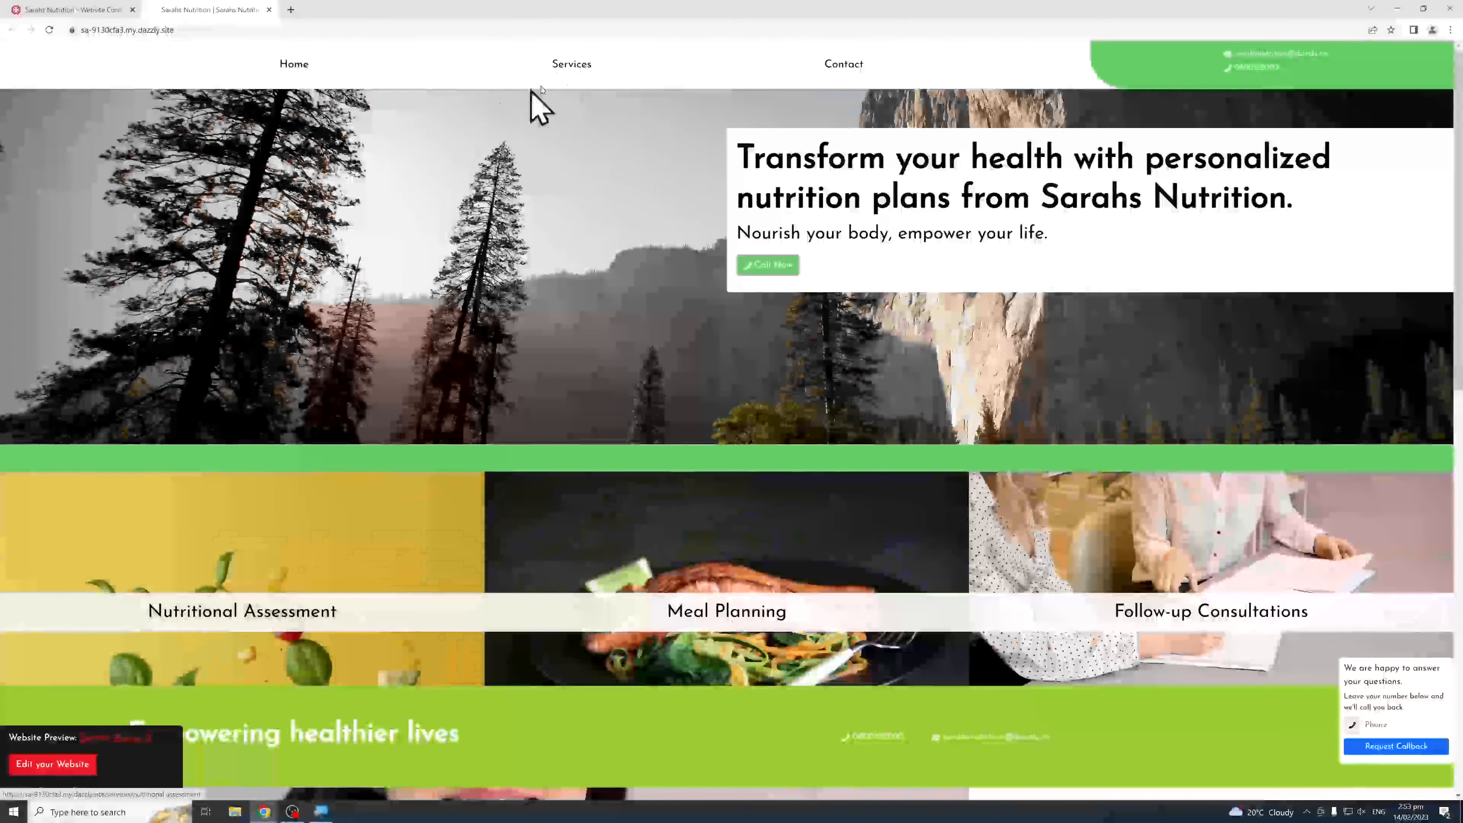
View the Meal Planning service page, go back home, and close the preview tab
mouse_move(561, 81)
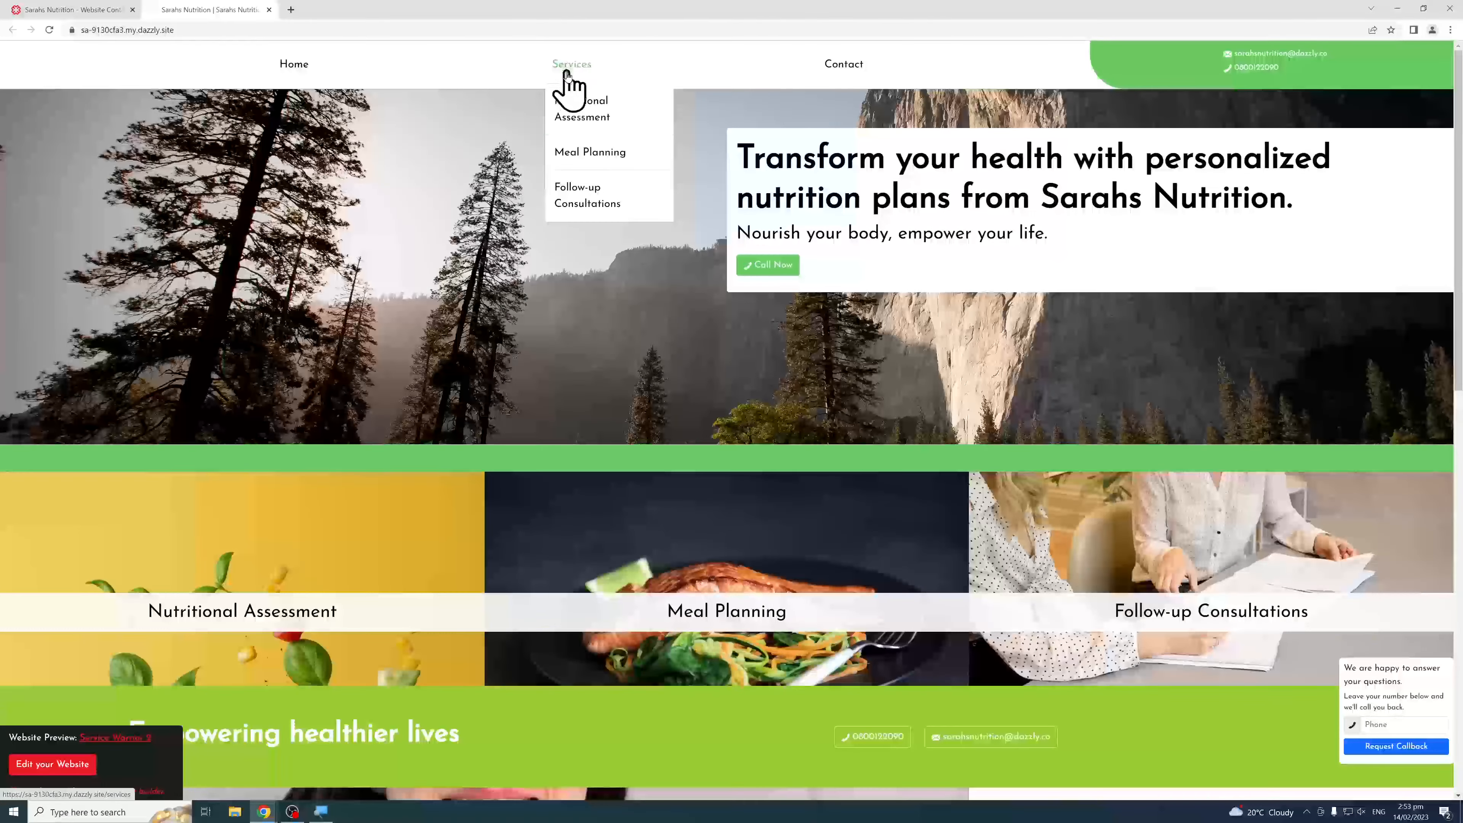
click(597, 151)
scroll(483, 194, down, 3)
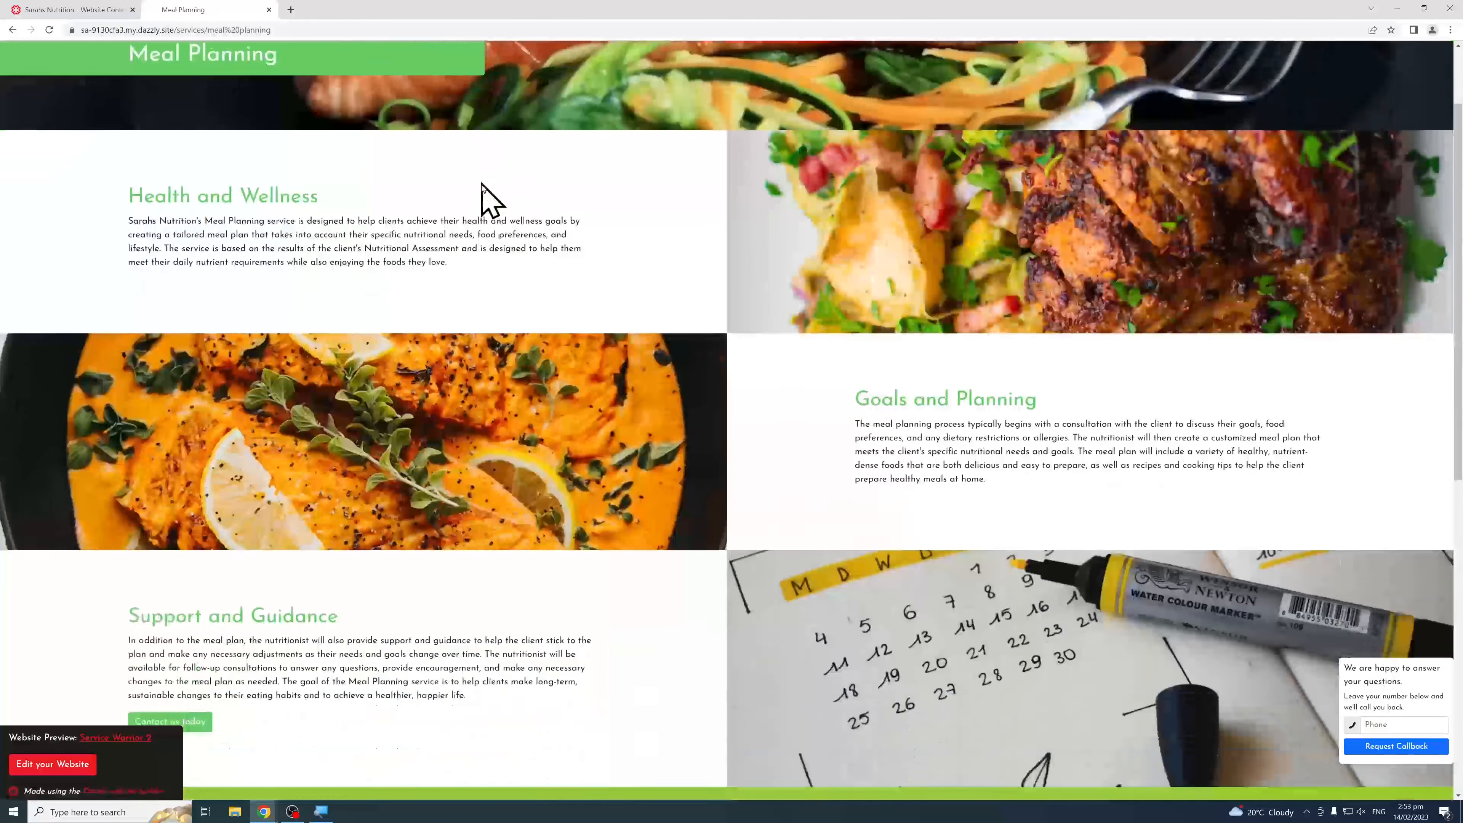
click(12, 29)
scroll(743, 184, down, 10)
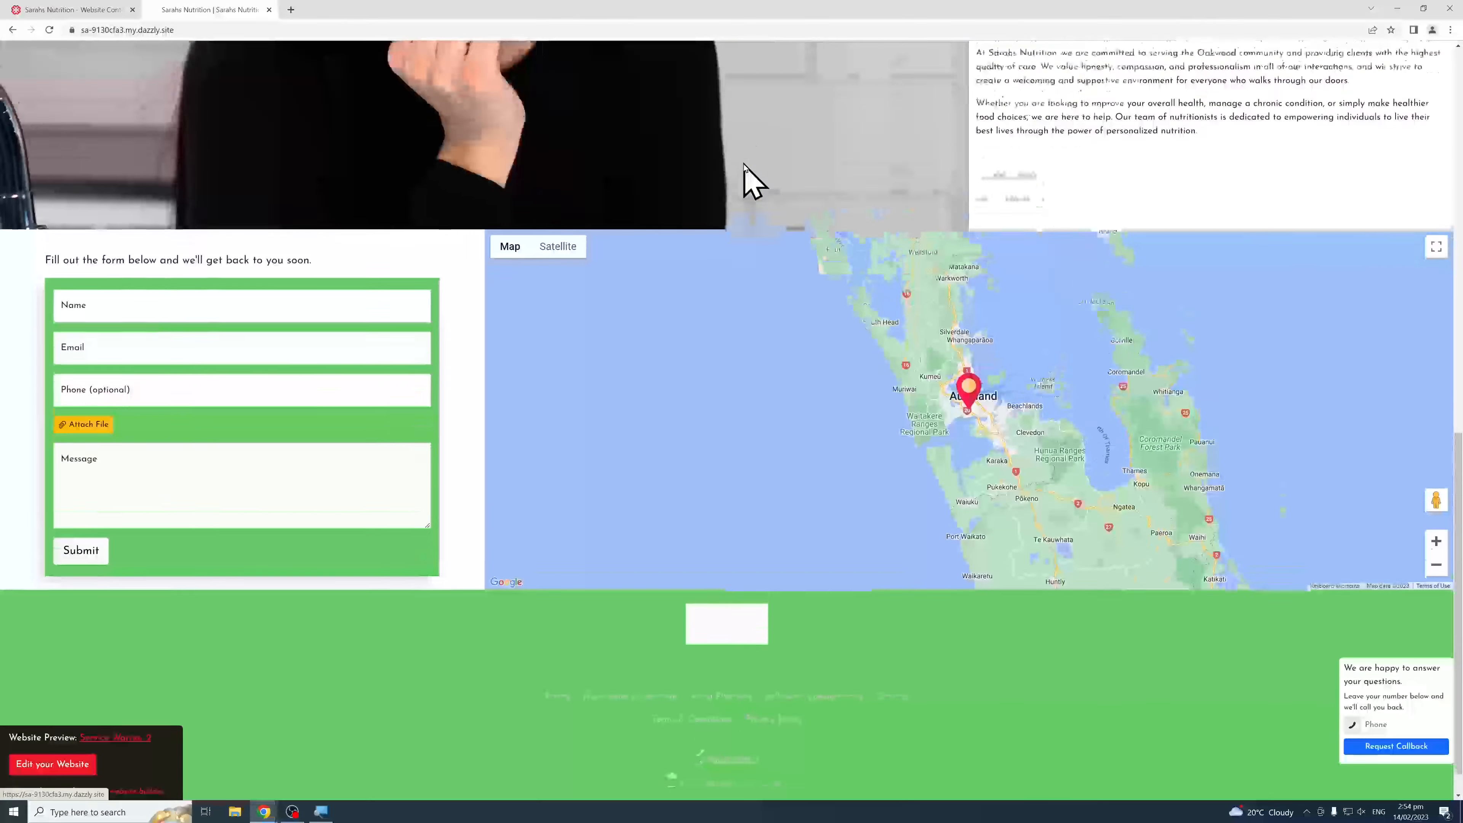
scroll(743, 183, up, 15)
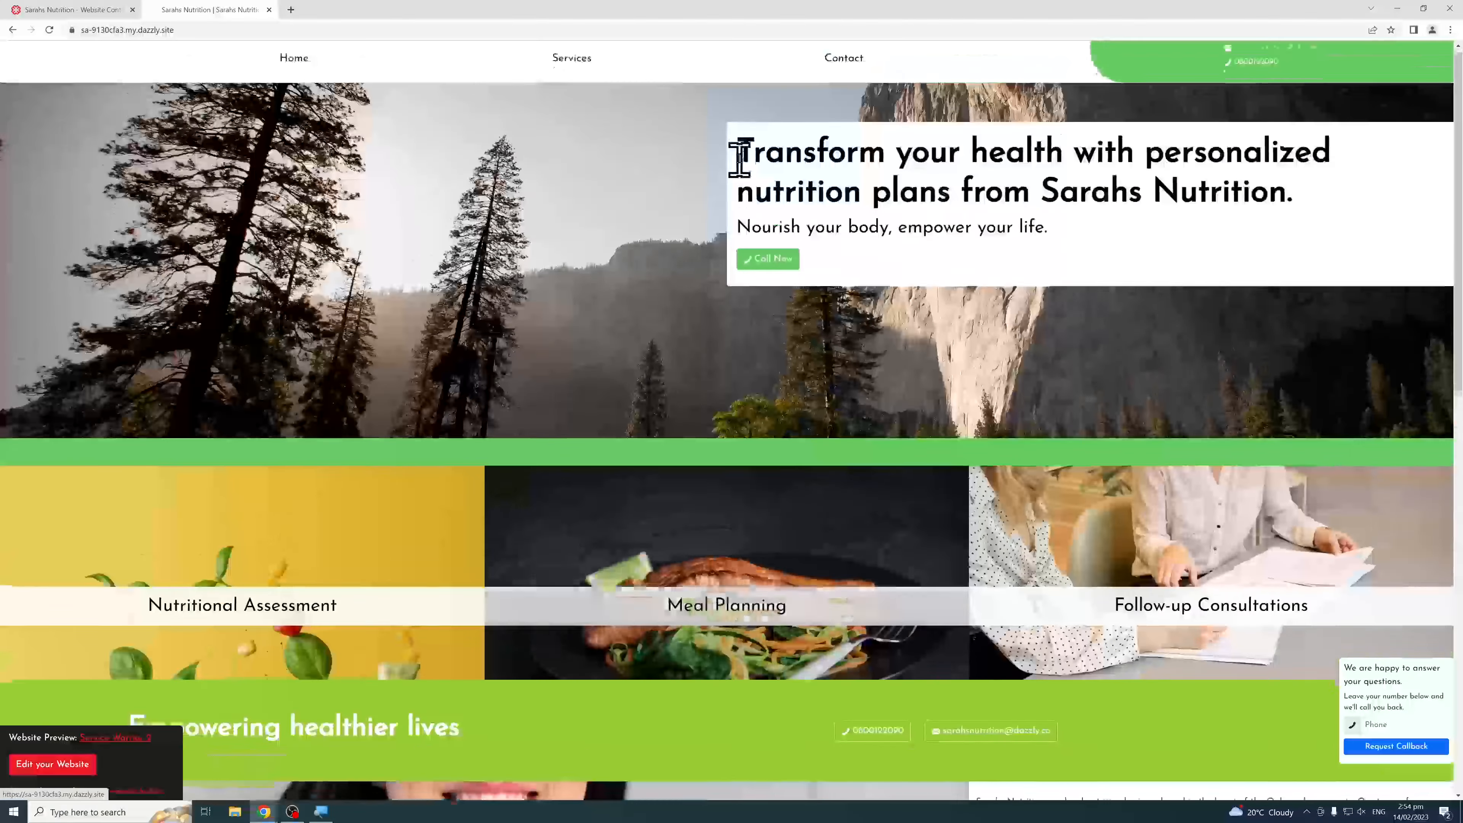
click(270, 10)
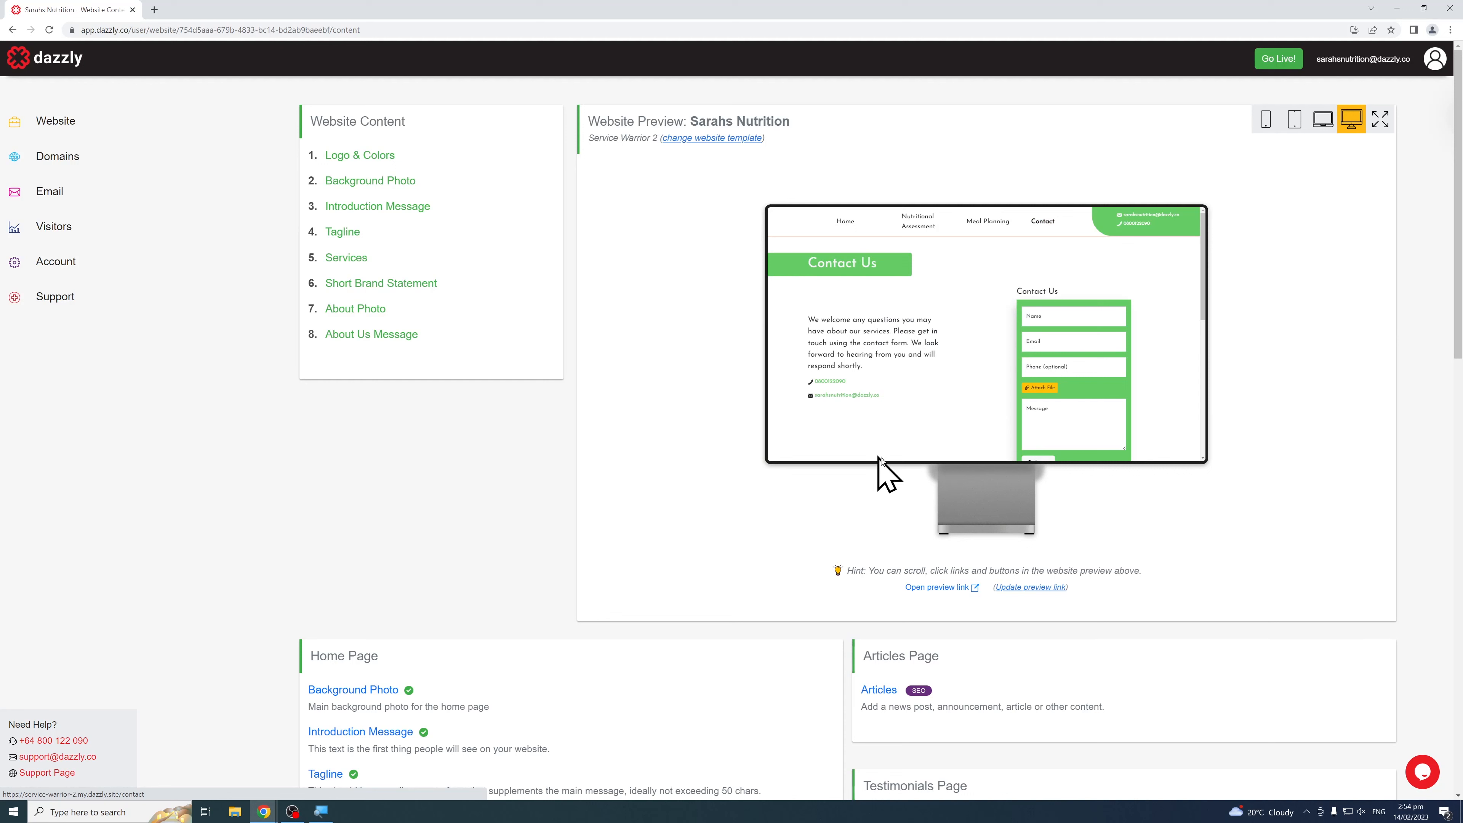